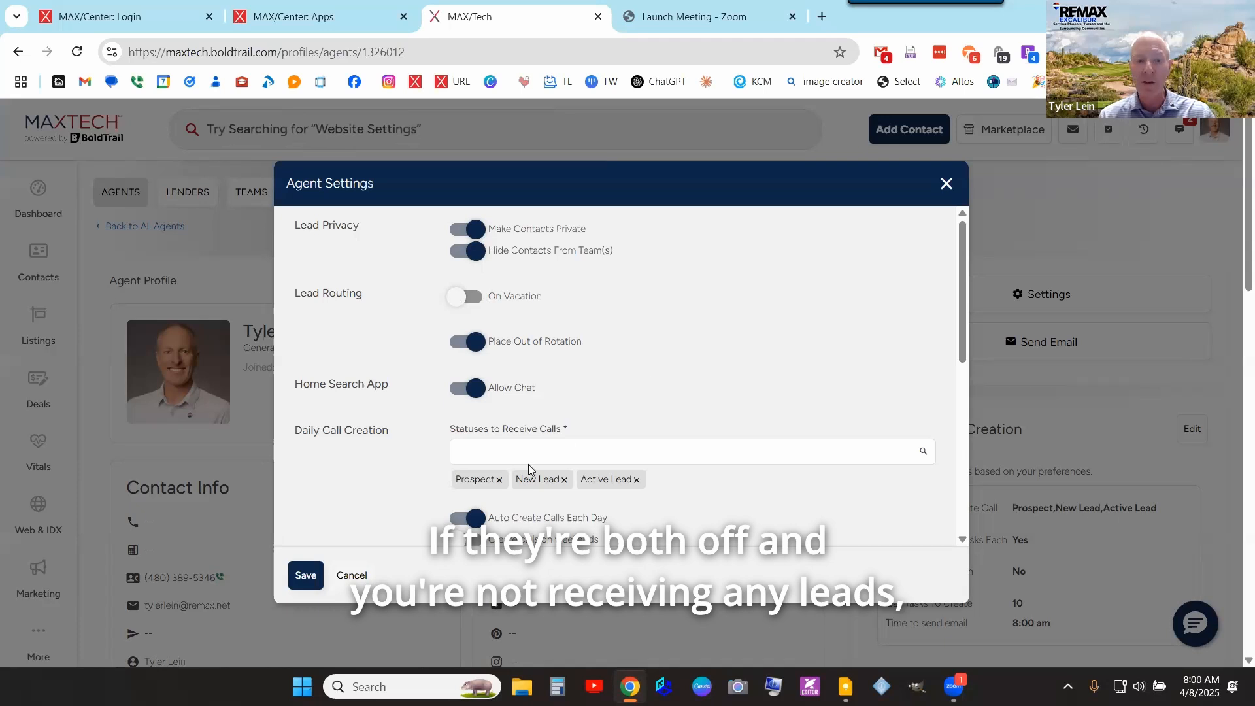
- Close the Agent Settings dialog to get back to the agent profile and its MLS ID details
click(351, 575)
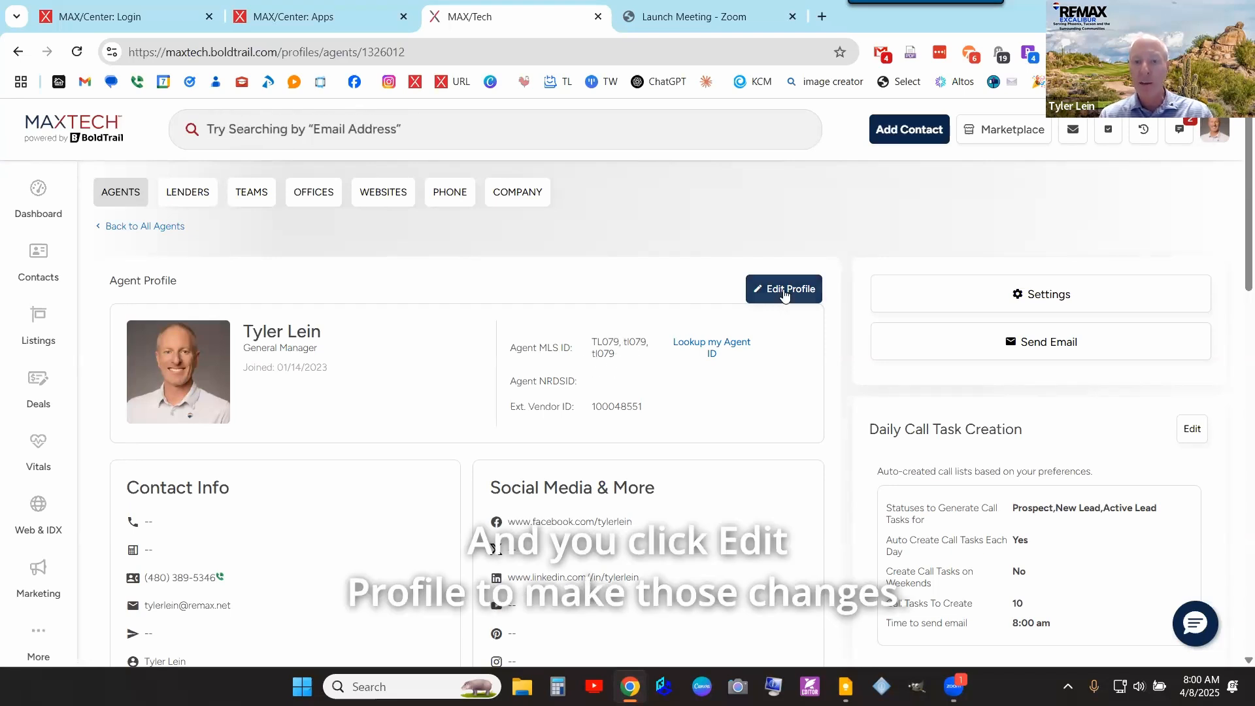
click(784, 291)
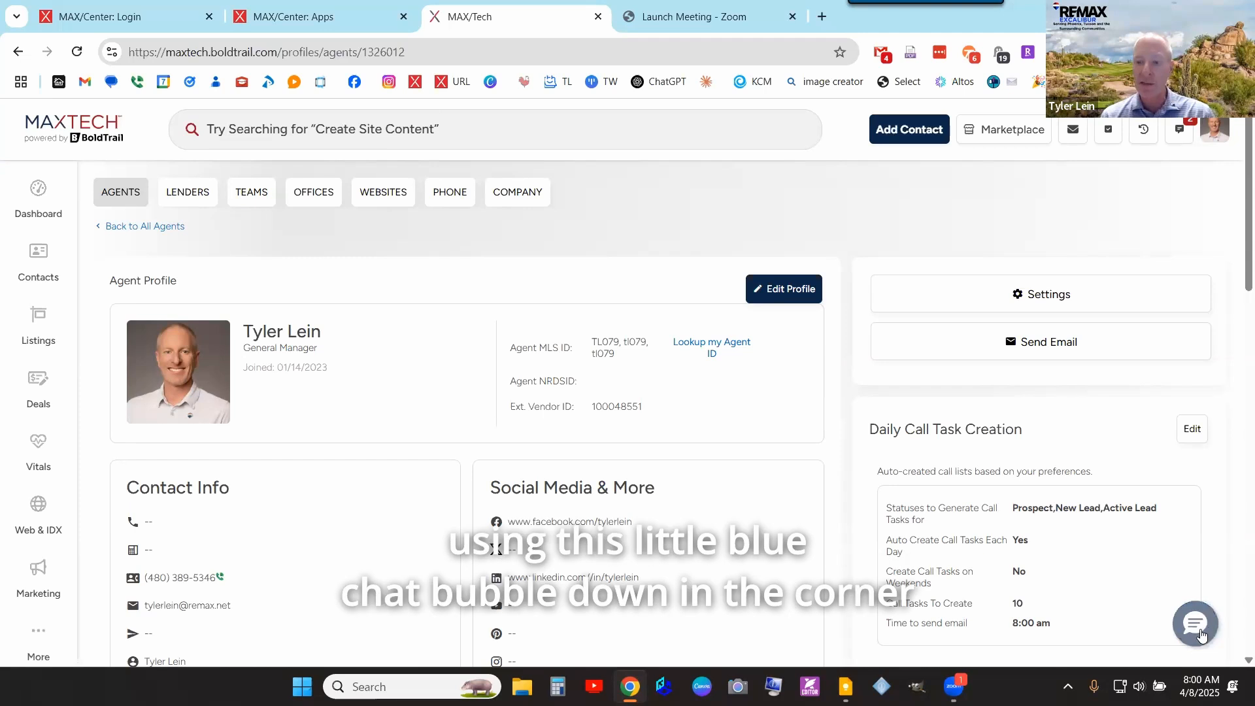
click(1195, 624)
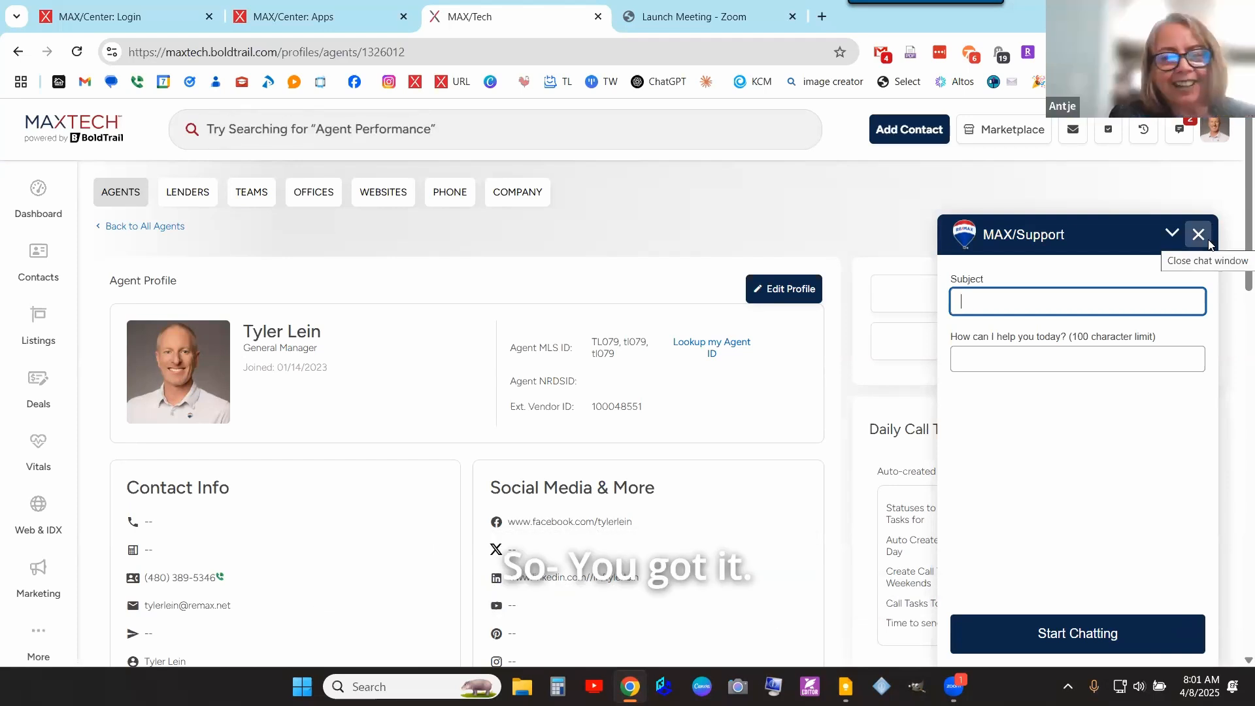
click(1206, 241)
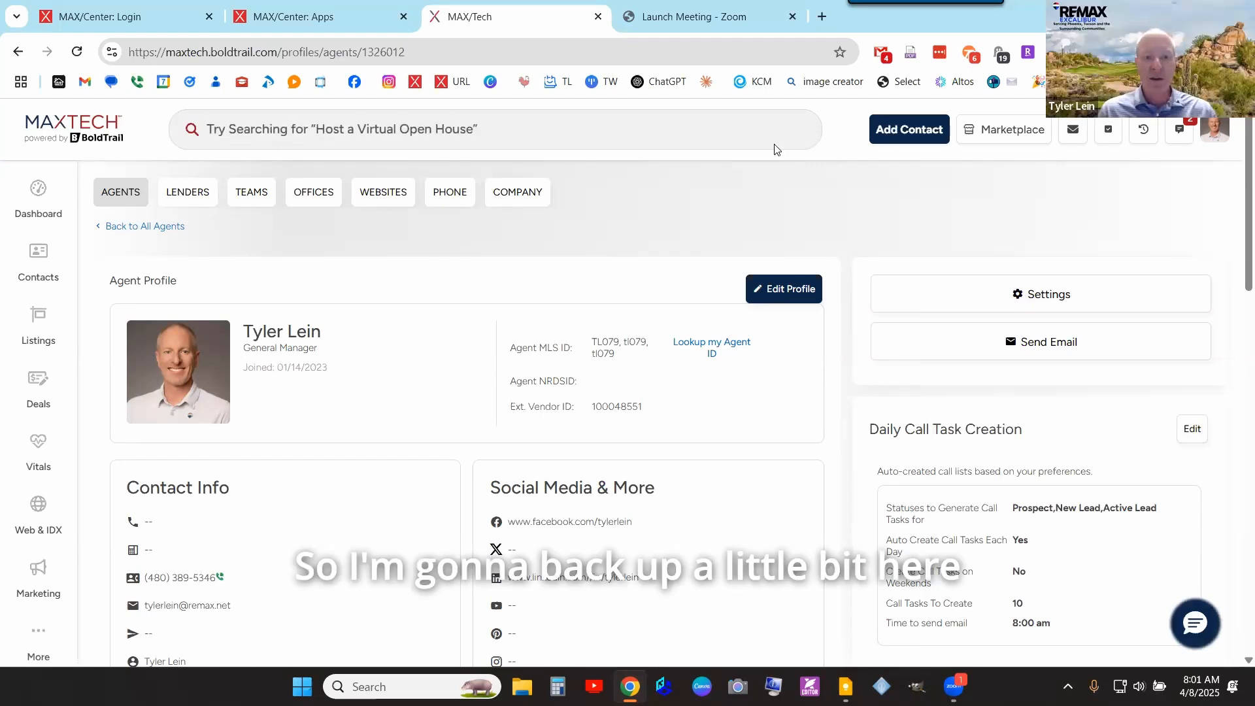
- Reload the dashboard, close the 'Launch Meeting - Zoom' tab, and switch to the MAX/Center Apps page
click(40, 189)
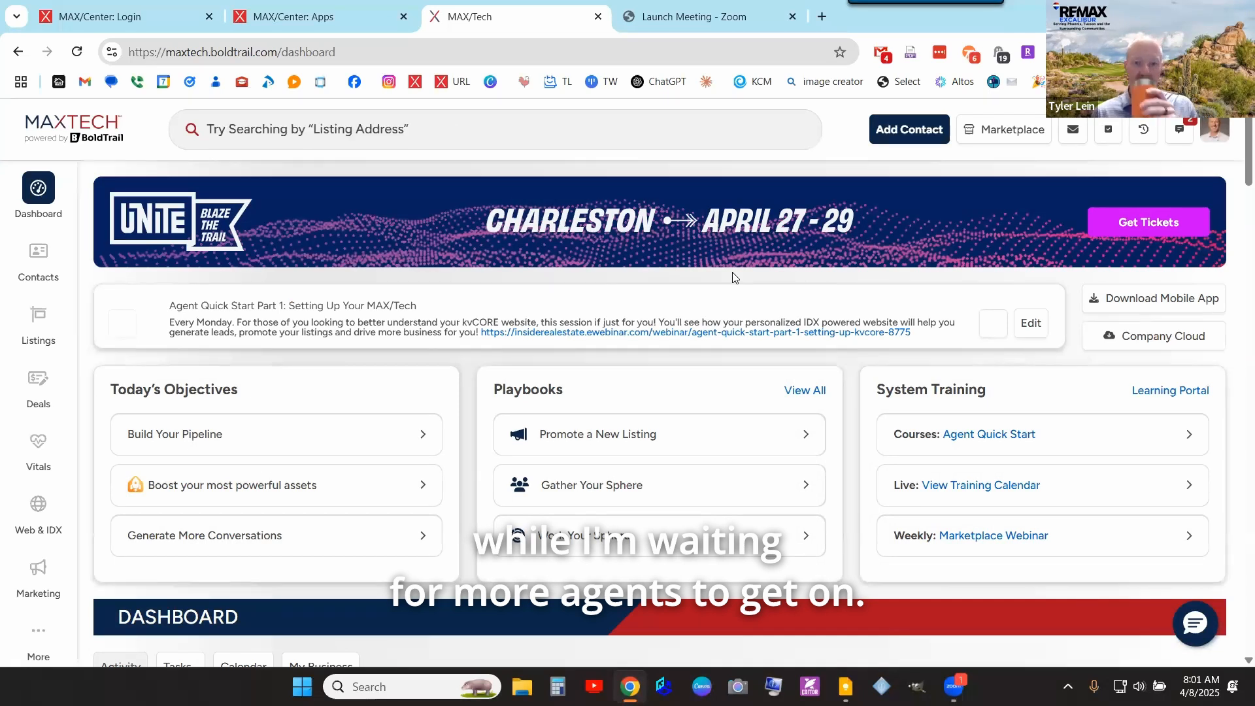
click(792, 17)
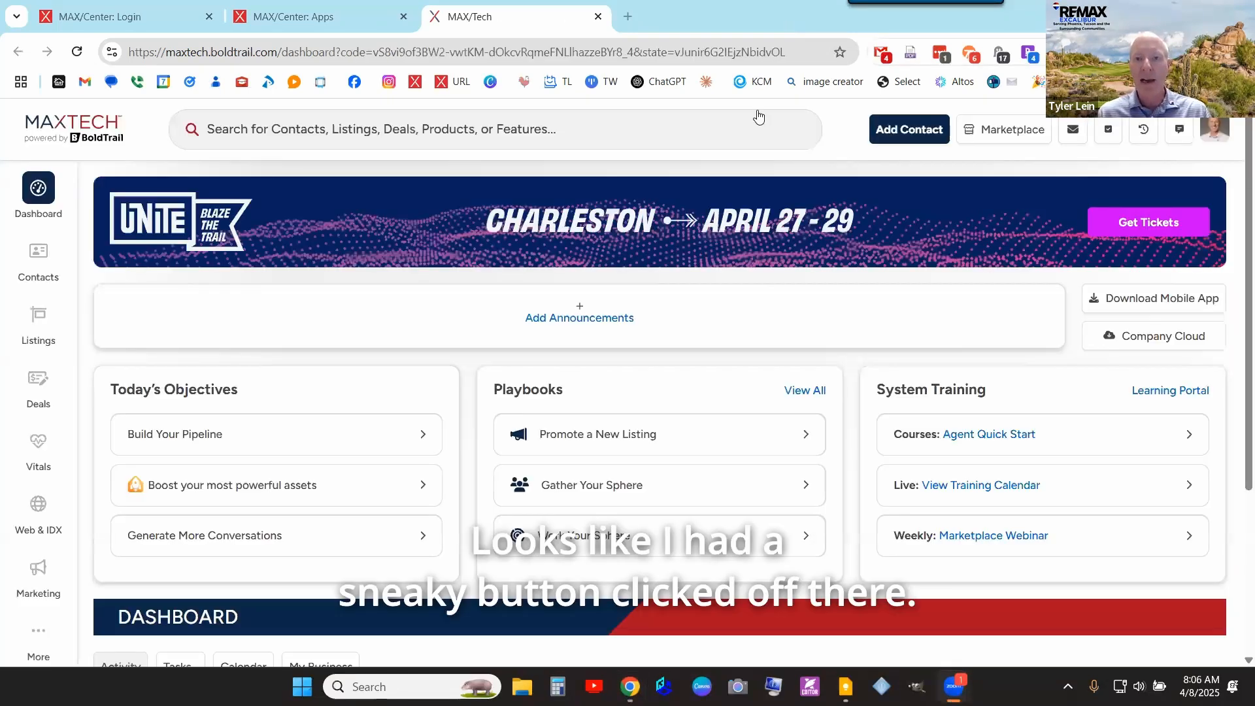
click(353, 20)
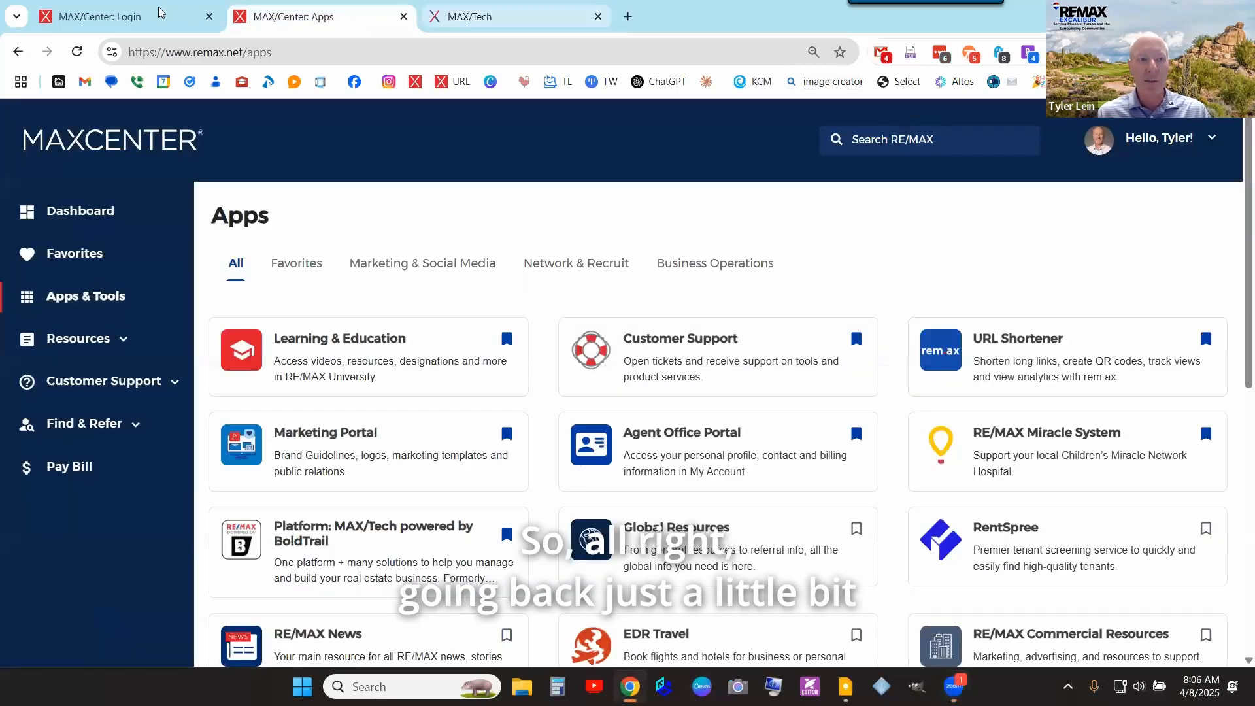
click(159, 11)
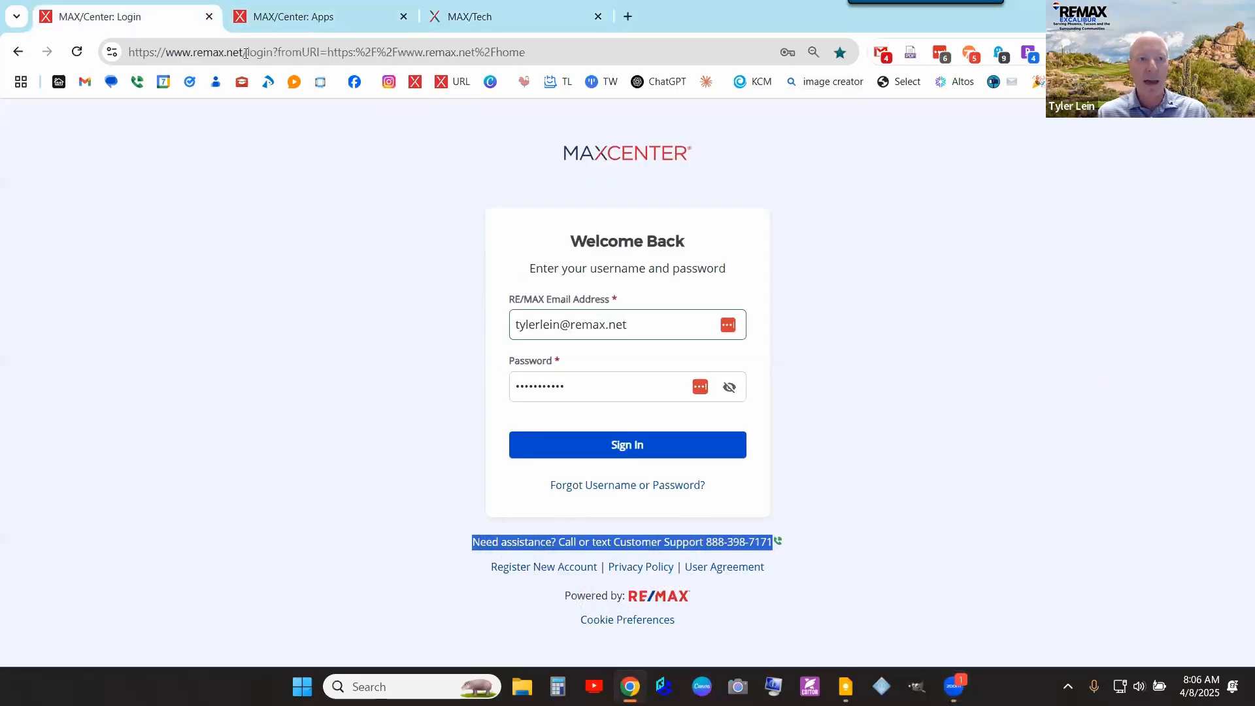
drag(198, 52, 243, 52)
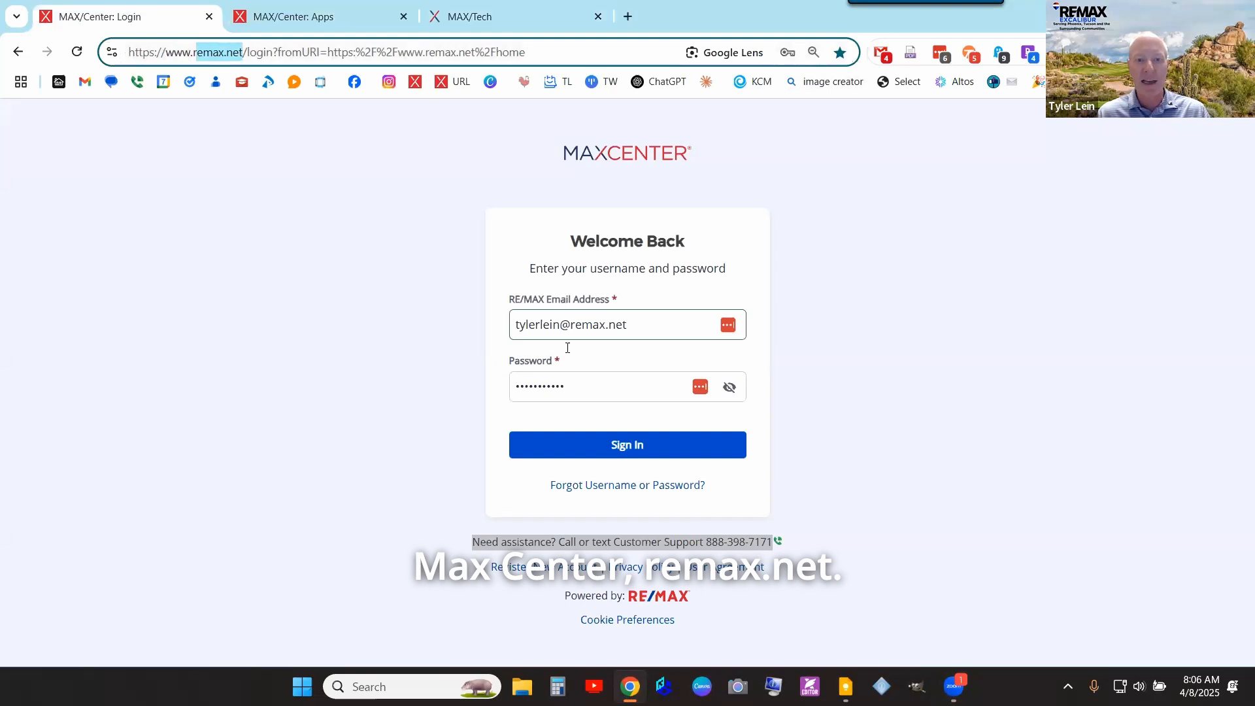
click(656, 540)
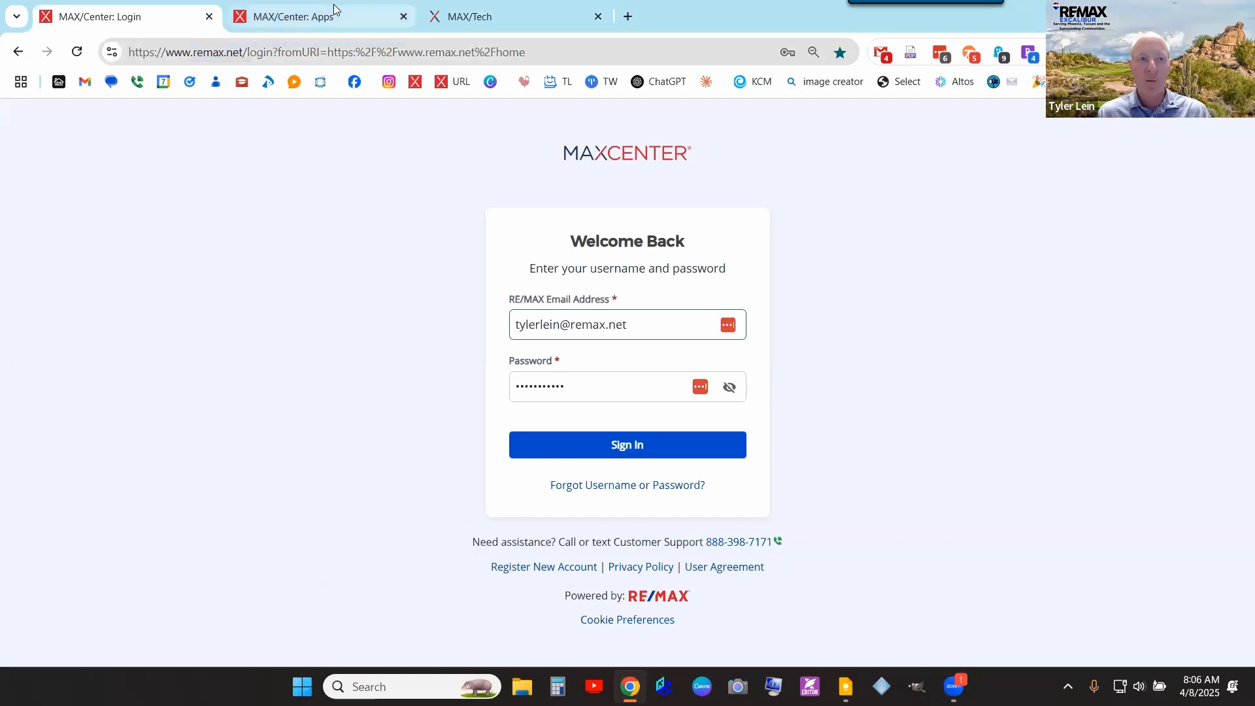
click(335, 16)
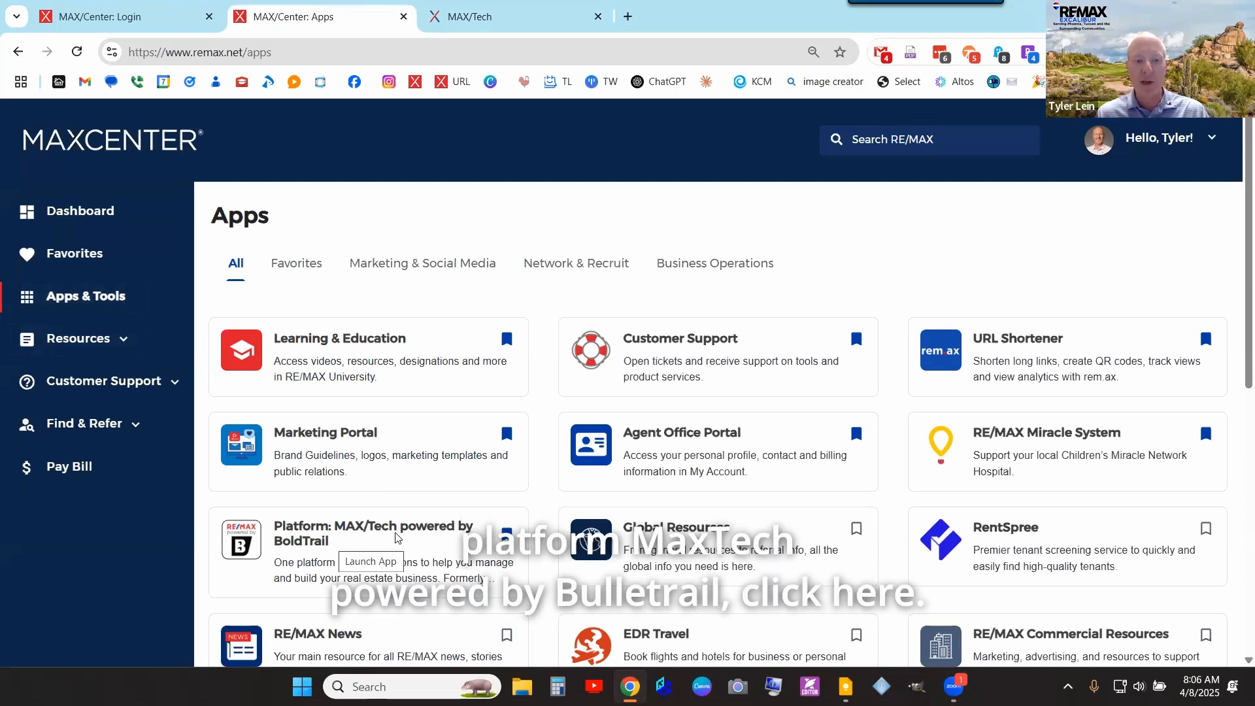
- Bring the MAX/Tech dashboard tab forward, then open and close the MAX/Support chat window
click(548, 19)
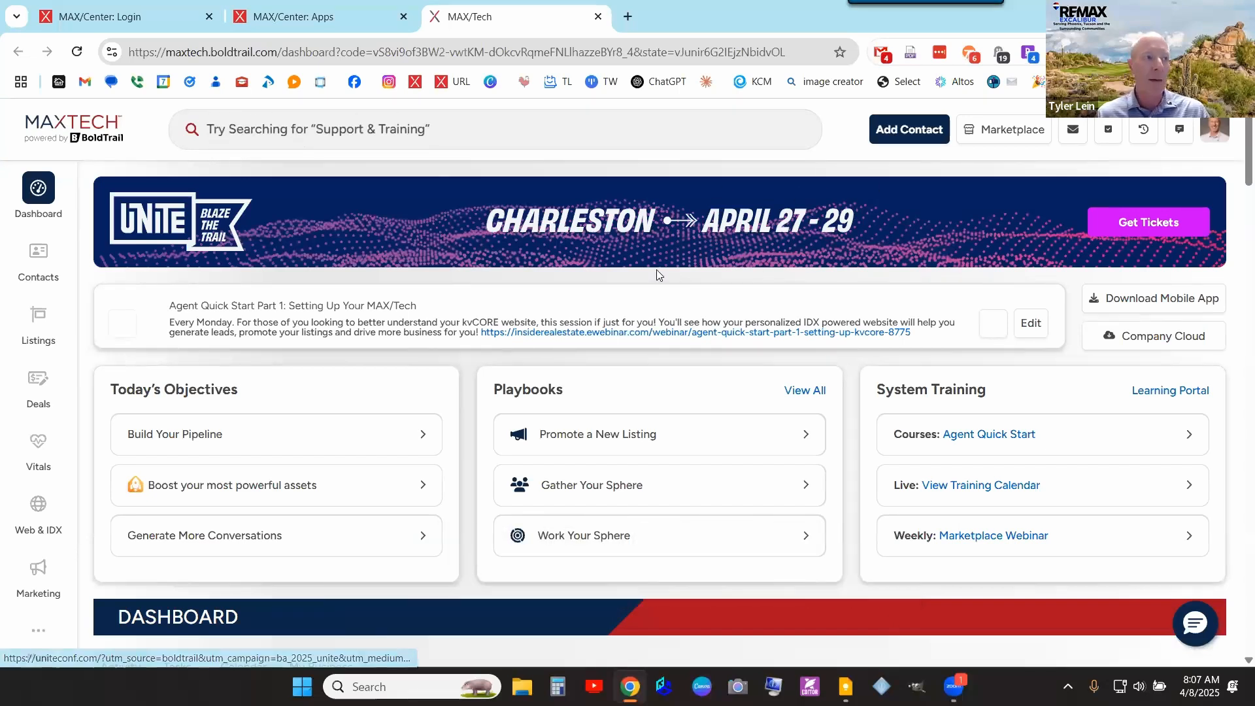
scroll(576, 270, down, 1)
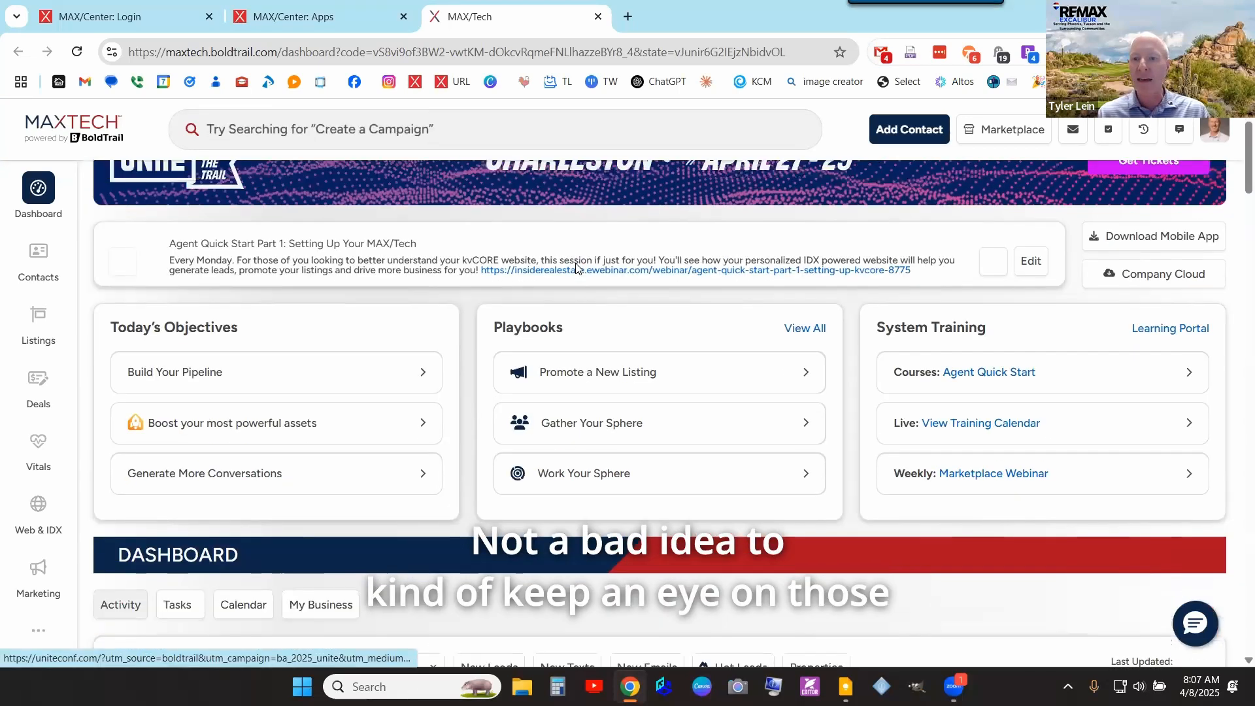
scroll(577, 270, up, 1)
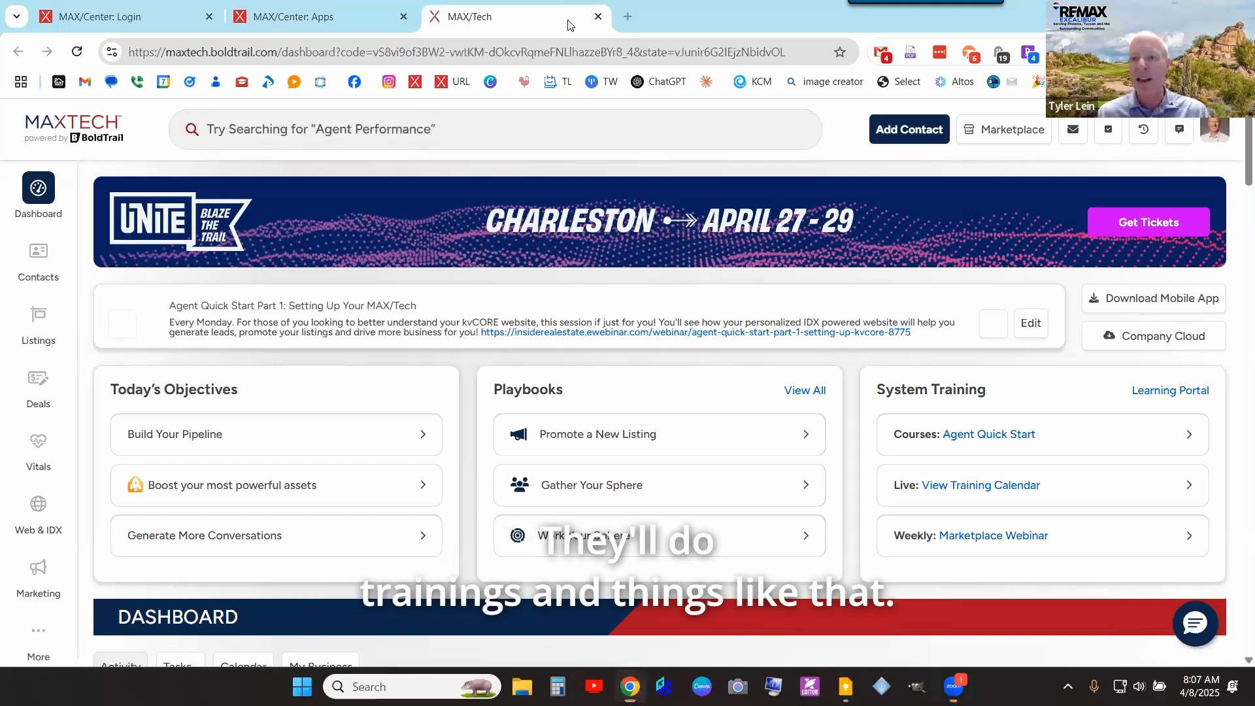
click(1196, 622)
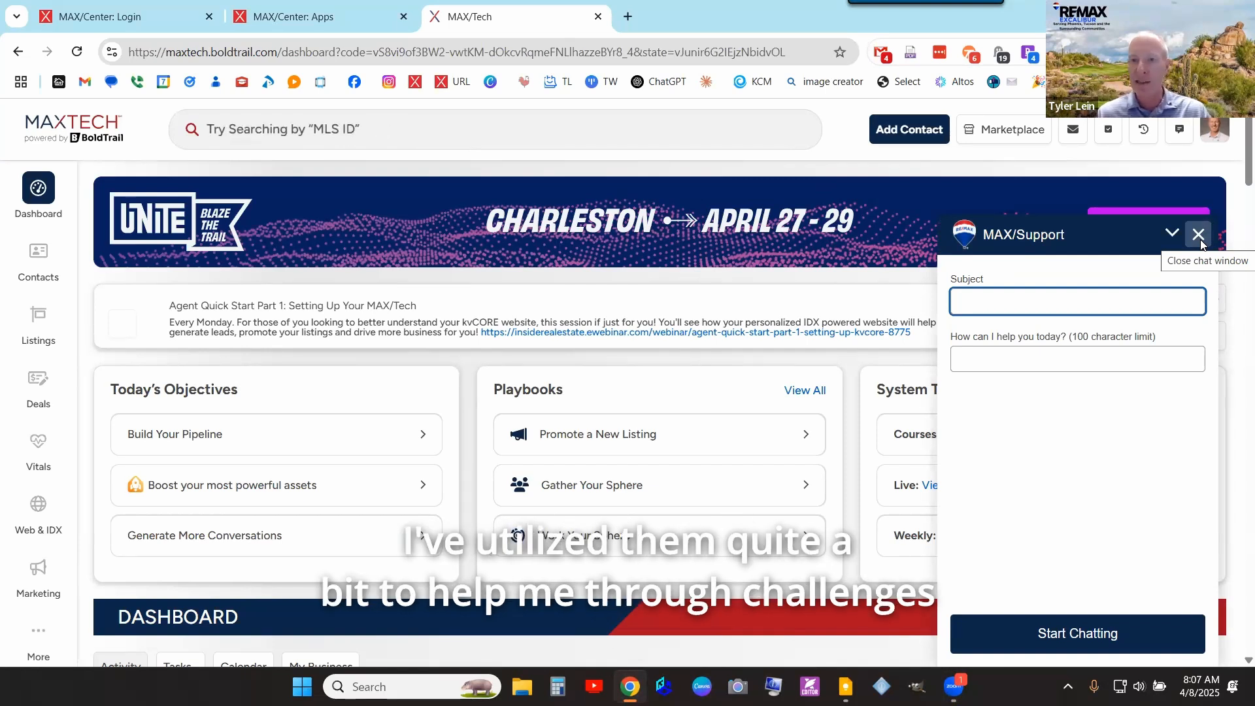
click(1199, 236)
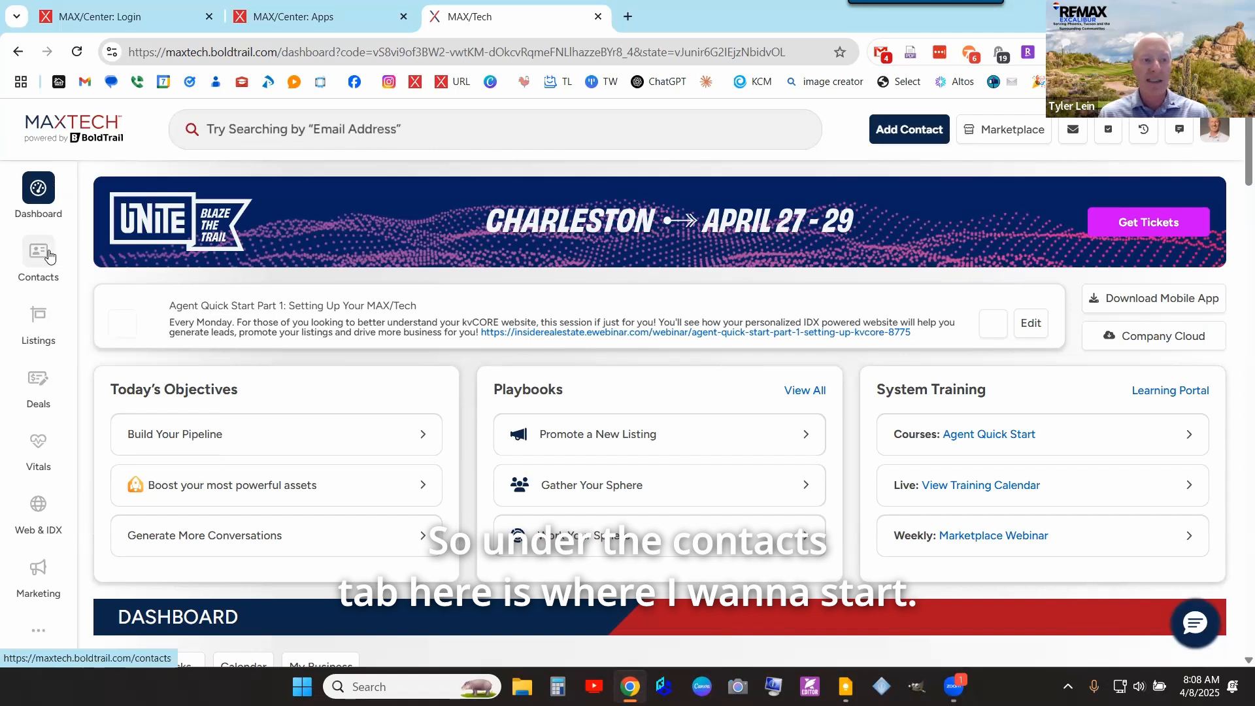
- Go to Contacts and apply the My Contacts saved filter, listing three clients with communication counts
click(46, 255)
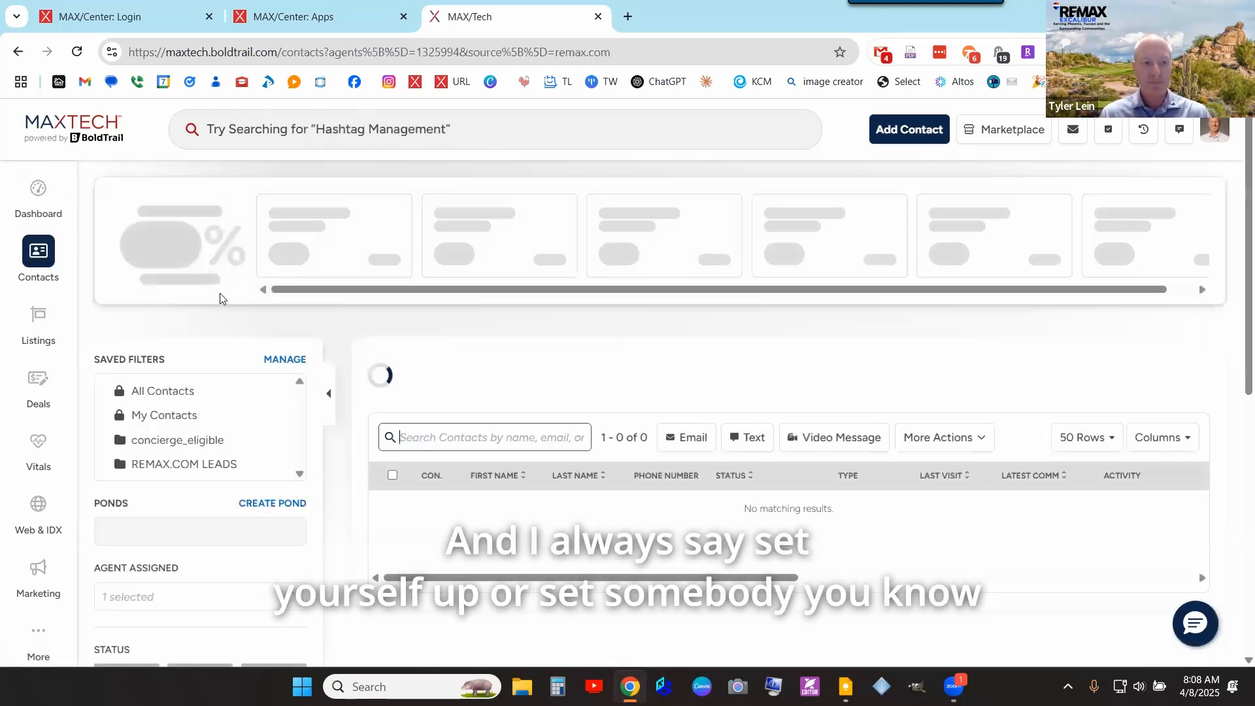
click(328, 393)
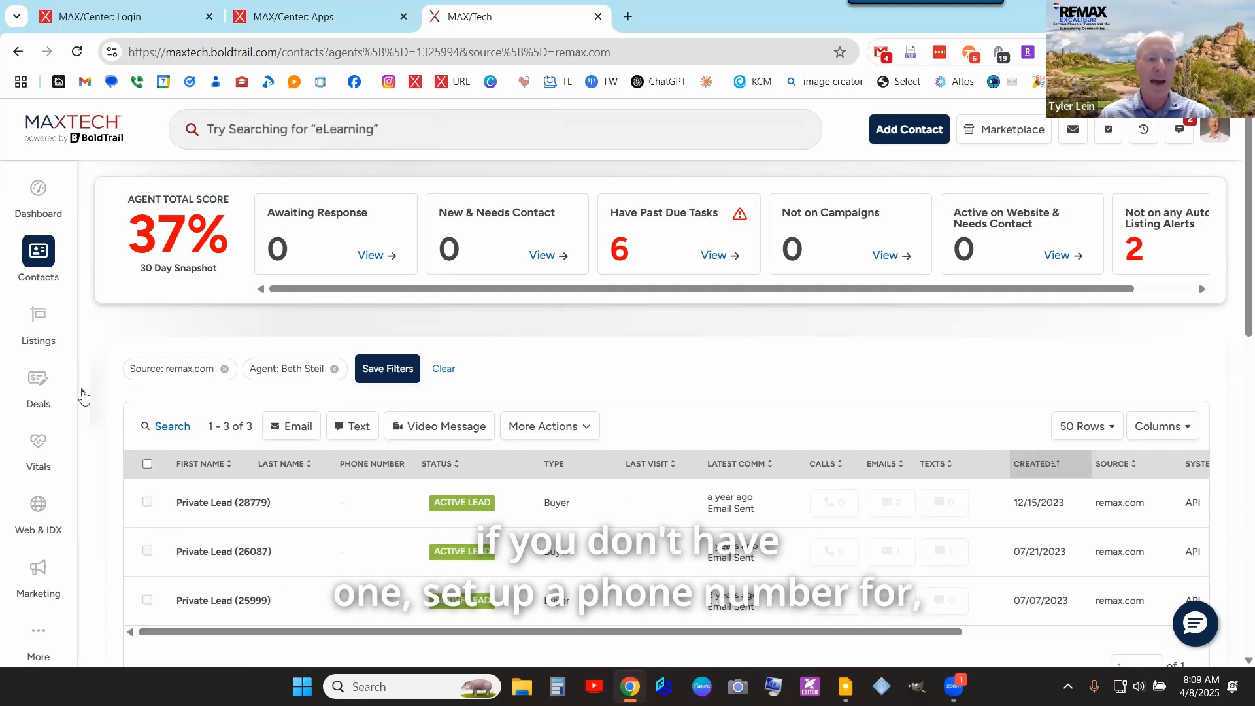
click(85, 392)
click(185, 416)
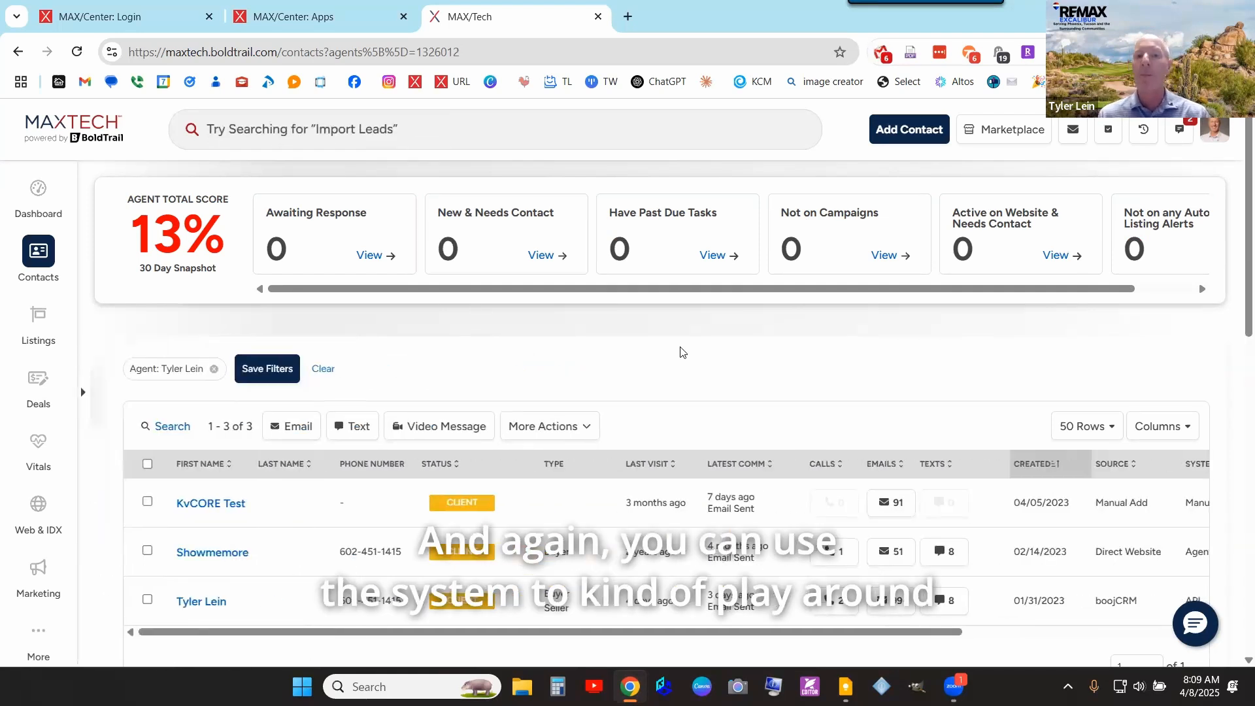
scroll(654, 384, down, 3)
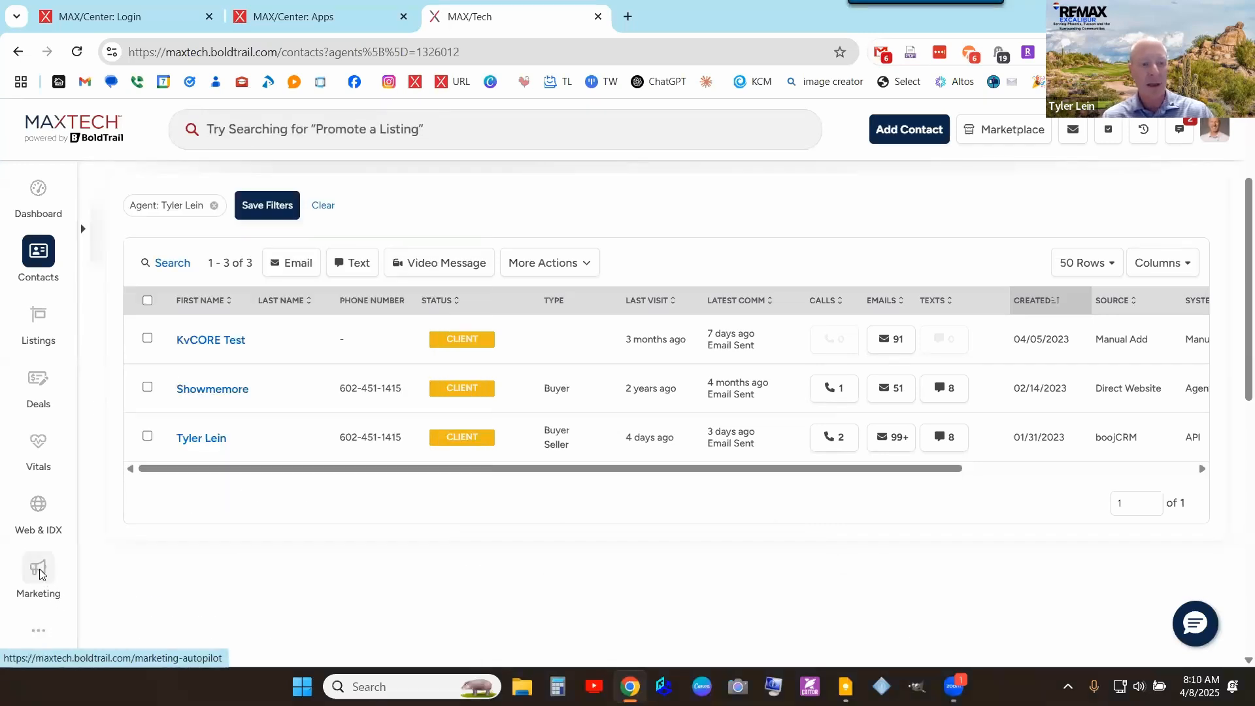
- Open Marketing in a new browser tab and scroll down to the Smart Campaigns tool
right_click(39, 574)
click(108, 371)
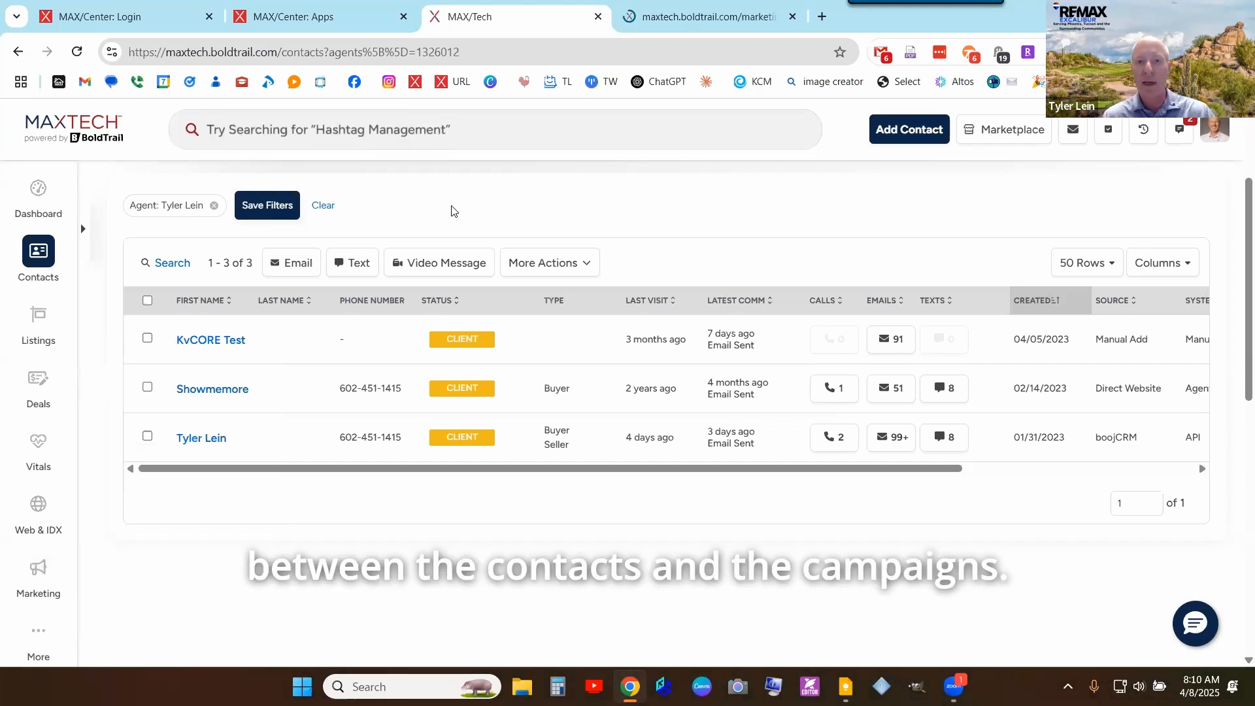
click(759, 16)
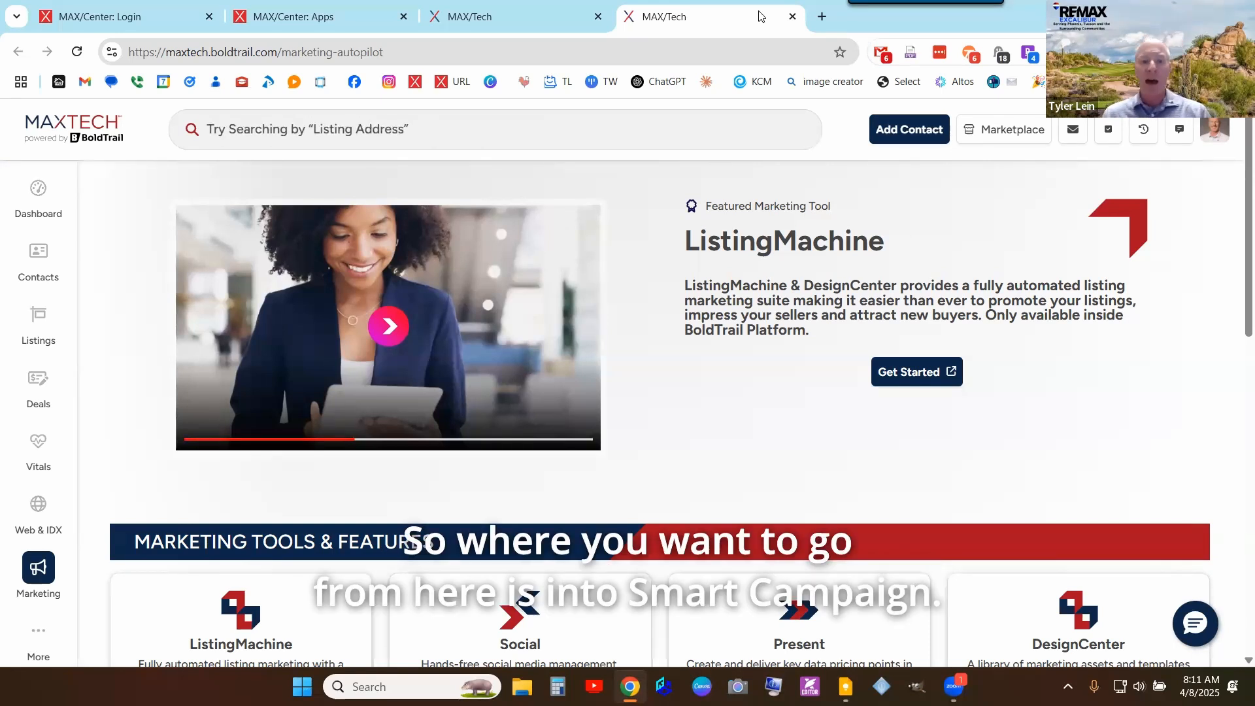
scroll(699, 238, down, 5)
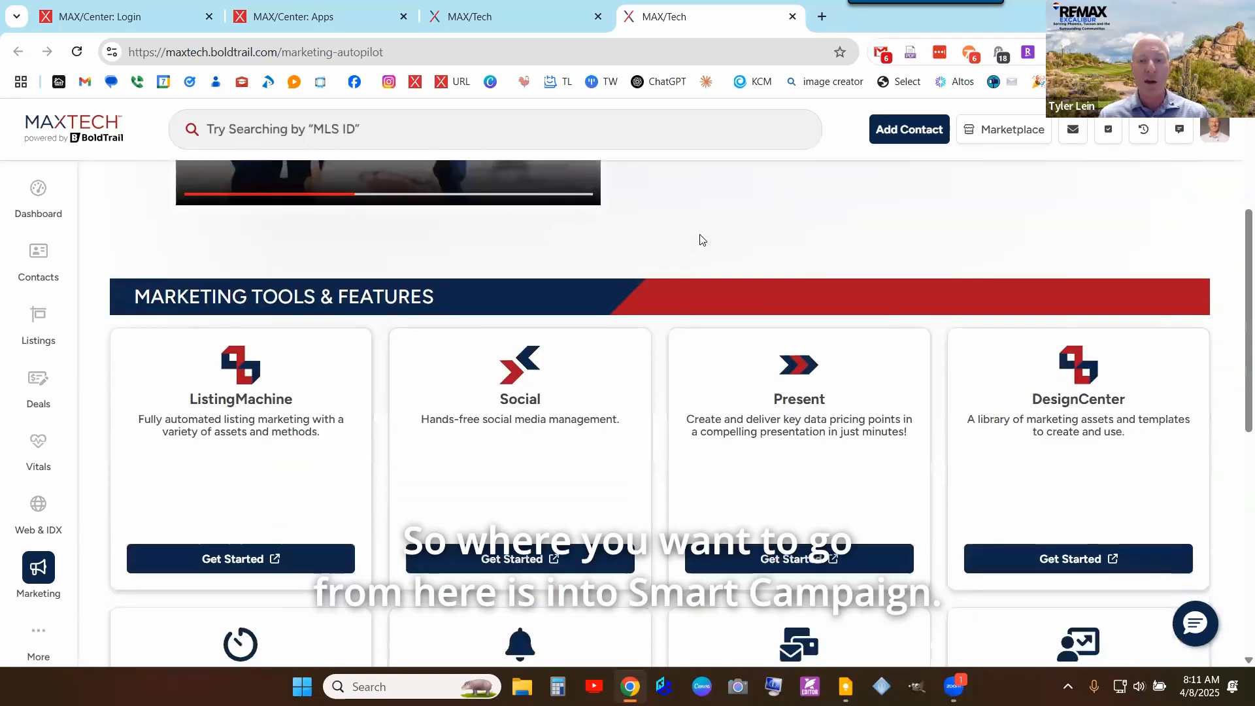
scroll(700, 238, down, 2)
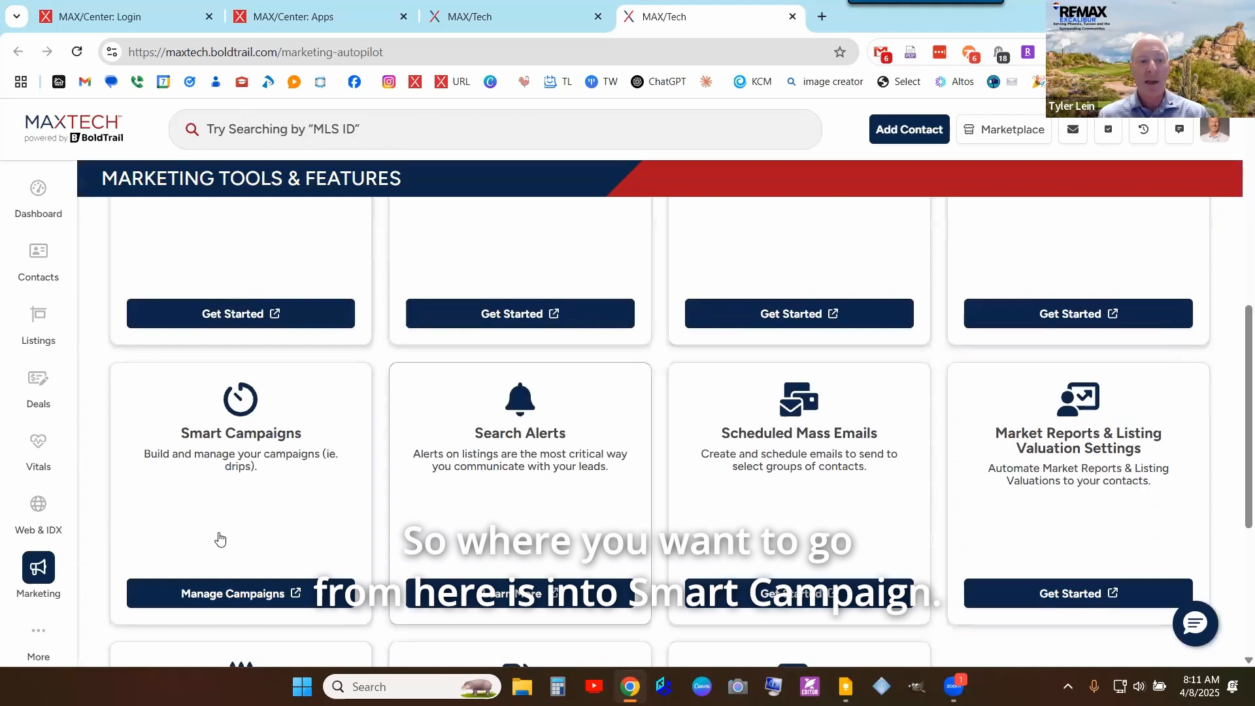
- Open Smart Campaigns and switch the campaign-owner selector to show Company campaigns
click(229, 595)
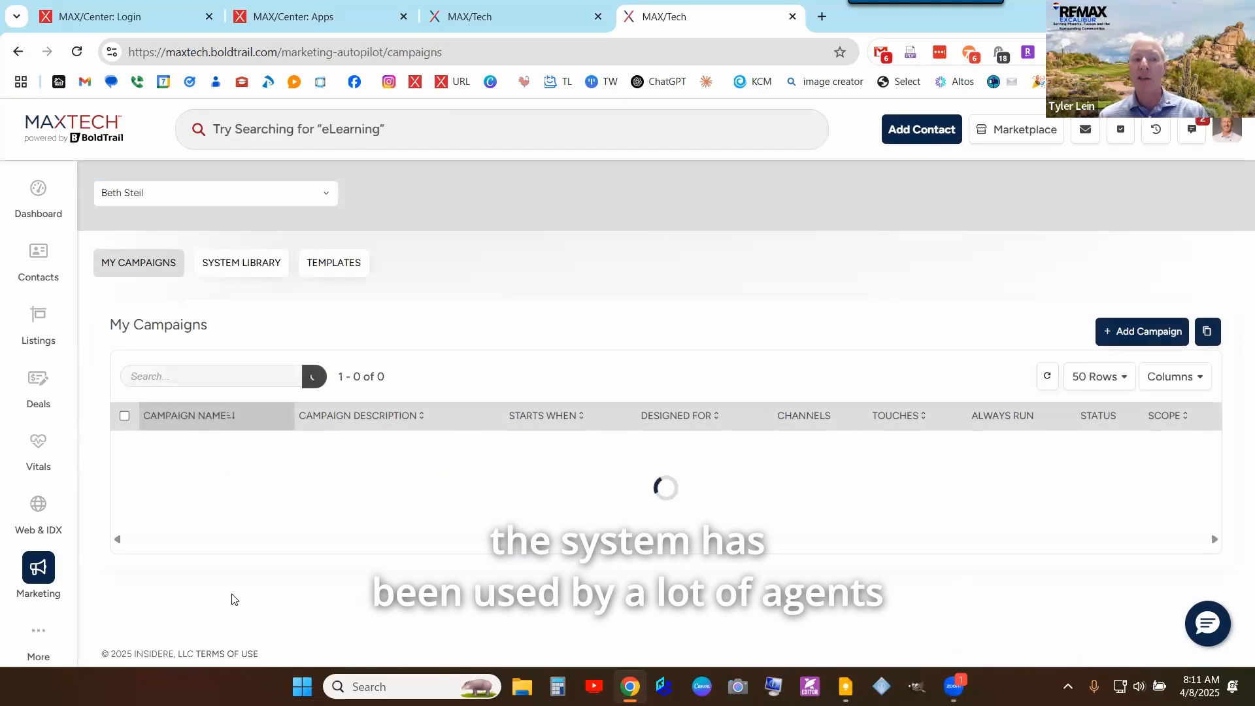
click(307, 193)
text(tyler)
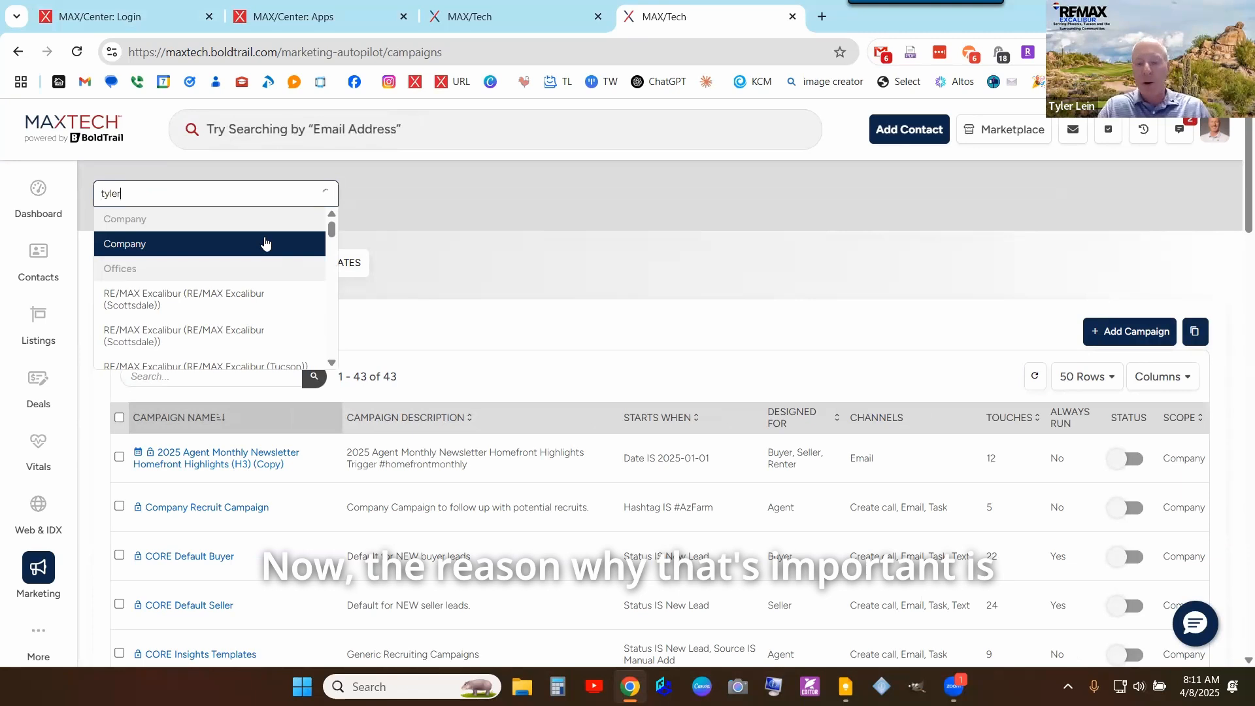
click(265, 243)
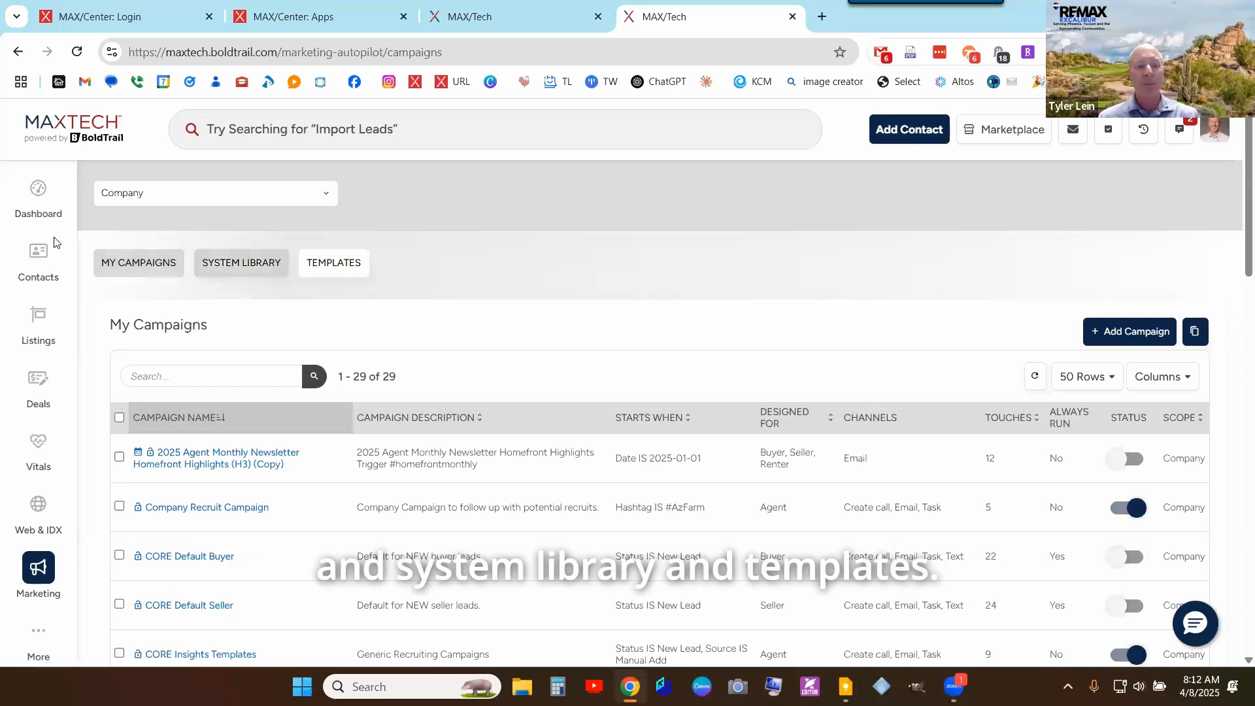
- Switch to the System Library tab and browse its 40 prebuilt campaigns
click(230, 264)
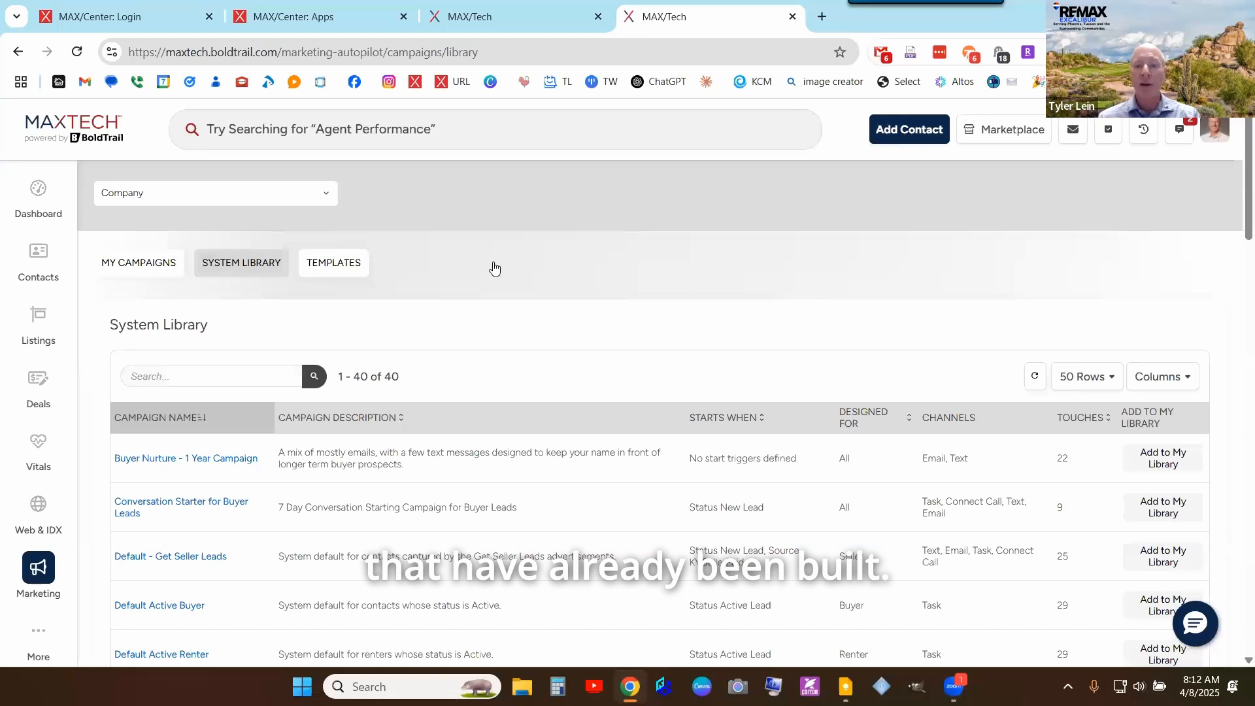
scroll(691, 272, down, 2)
scroll(410, 391, up, 2)
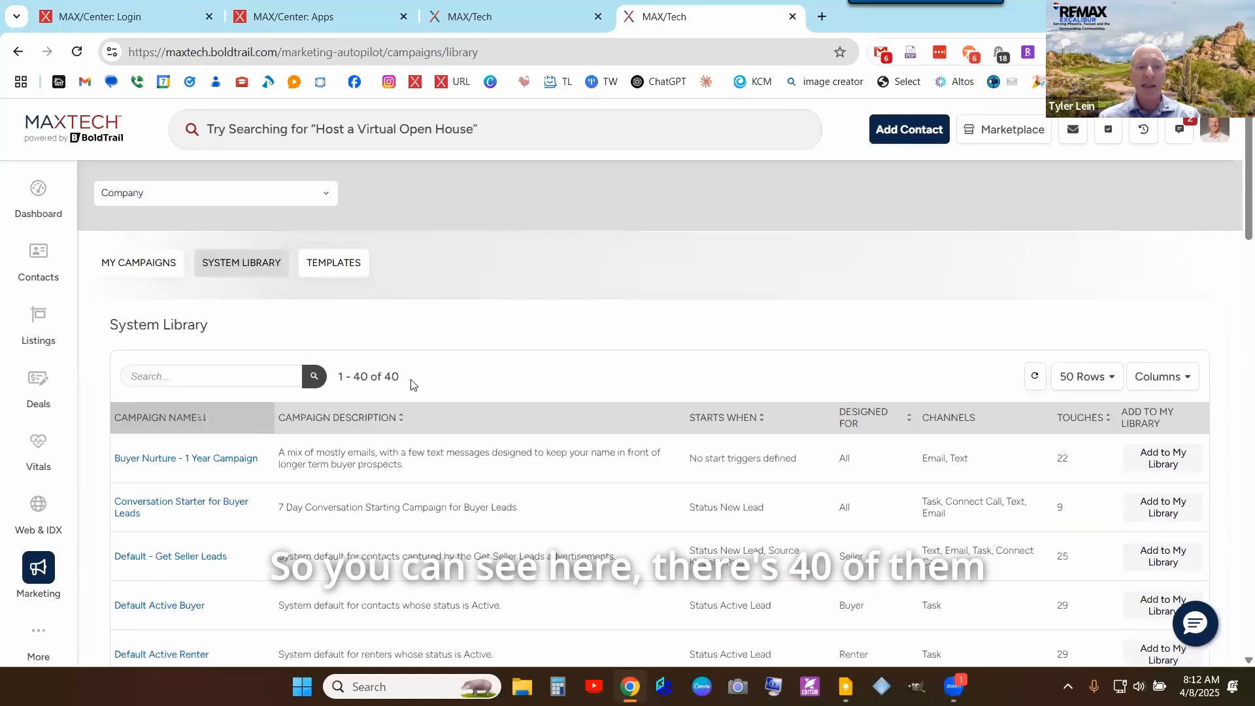
drag(402, 377, 335, 377)
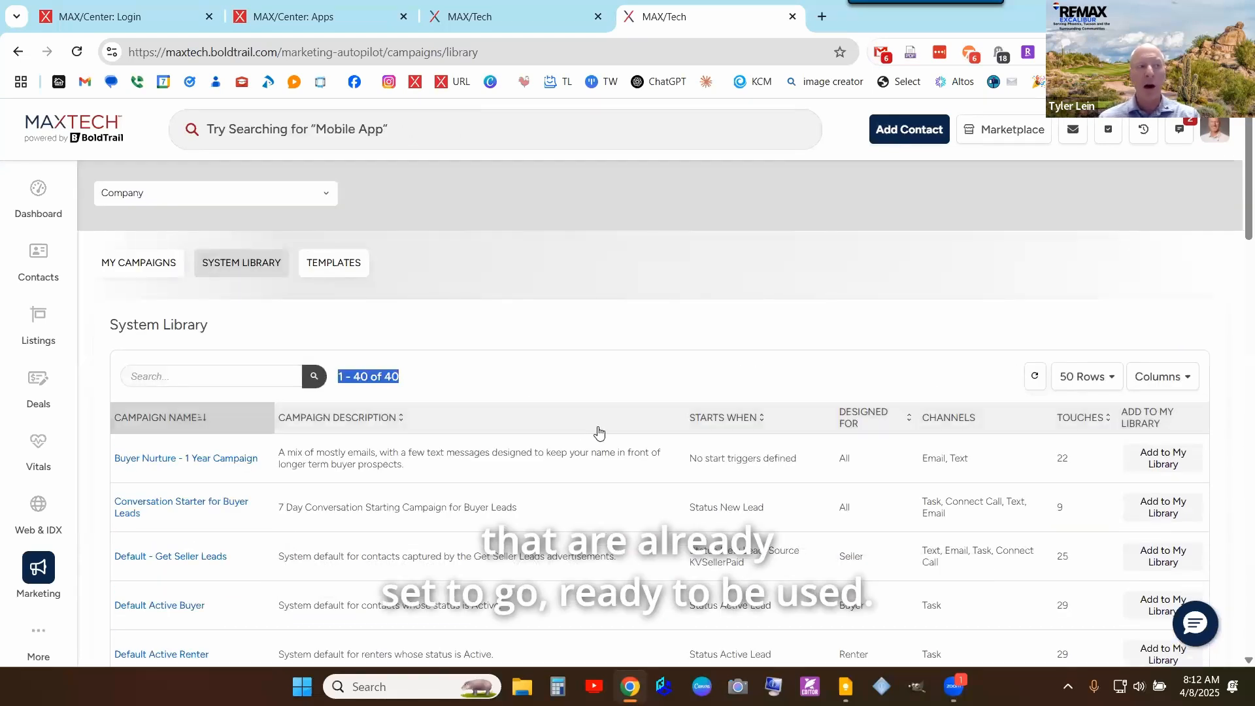
scroll(599, 430, down, 2)
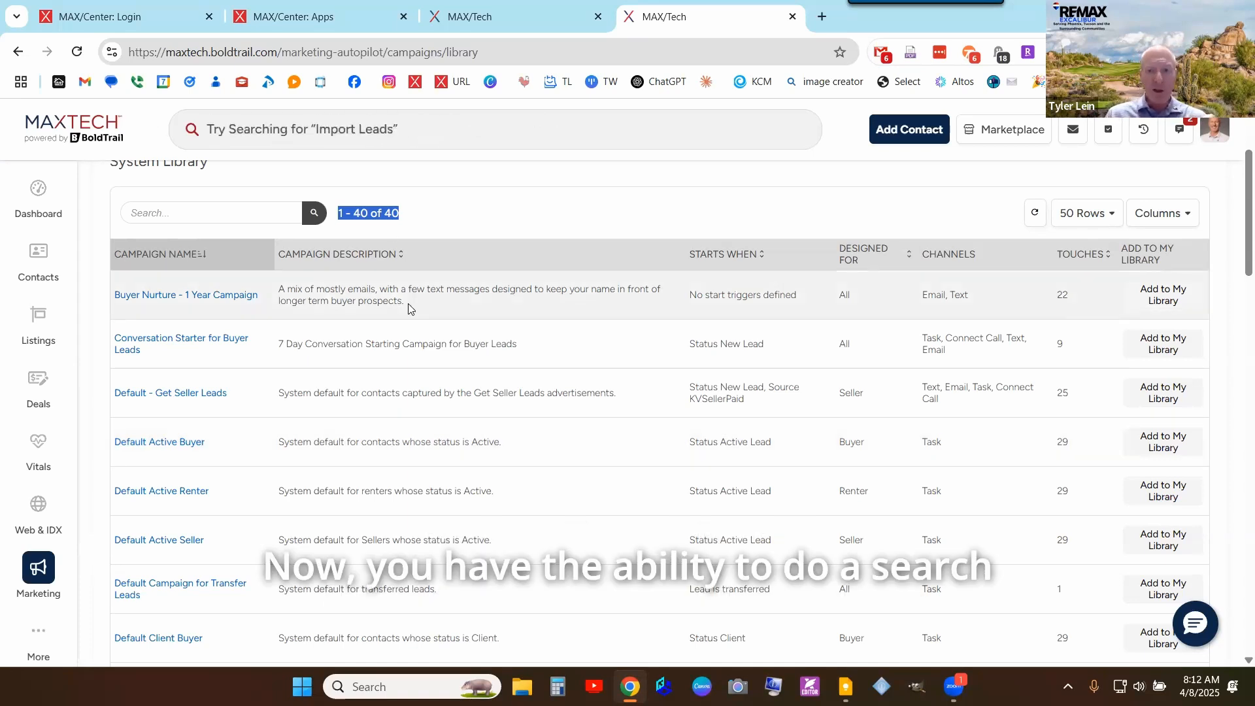
- Search the System Library for 'buyer', correcting the mistyped 'fuyer' search
click(210, 225)
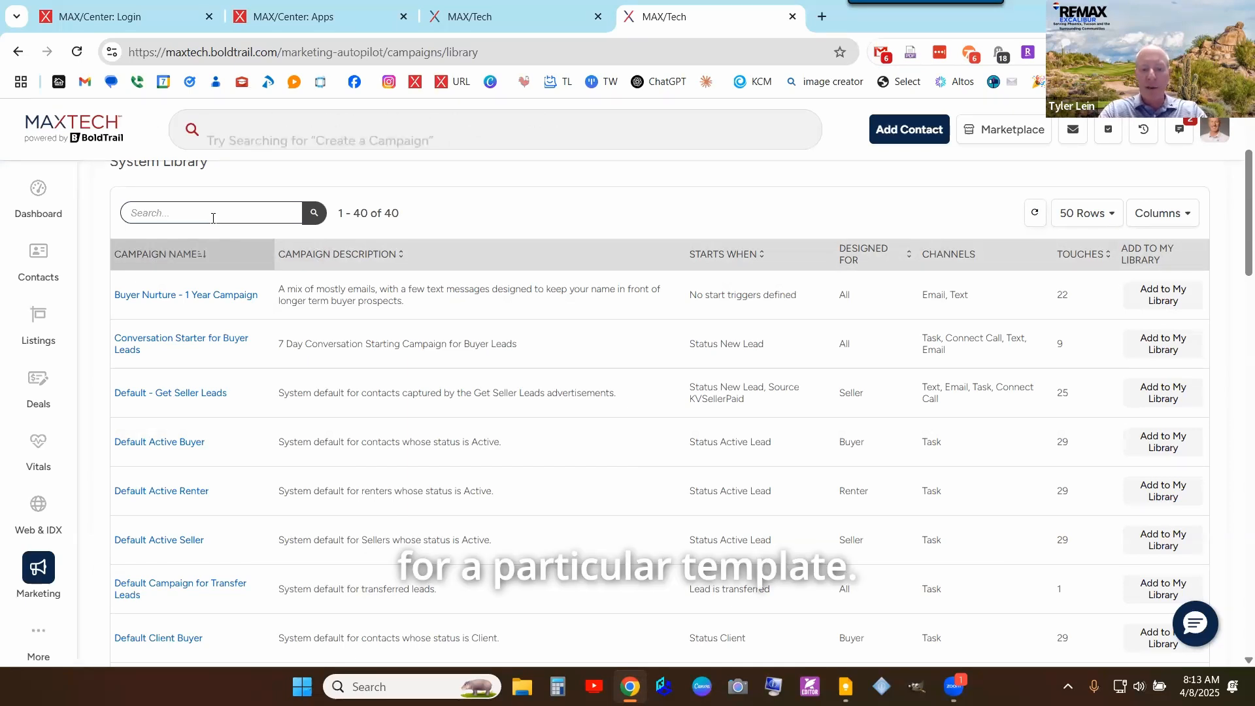
text(fu)
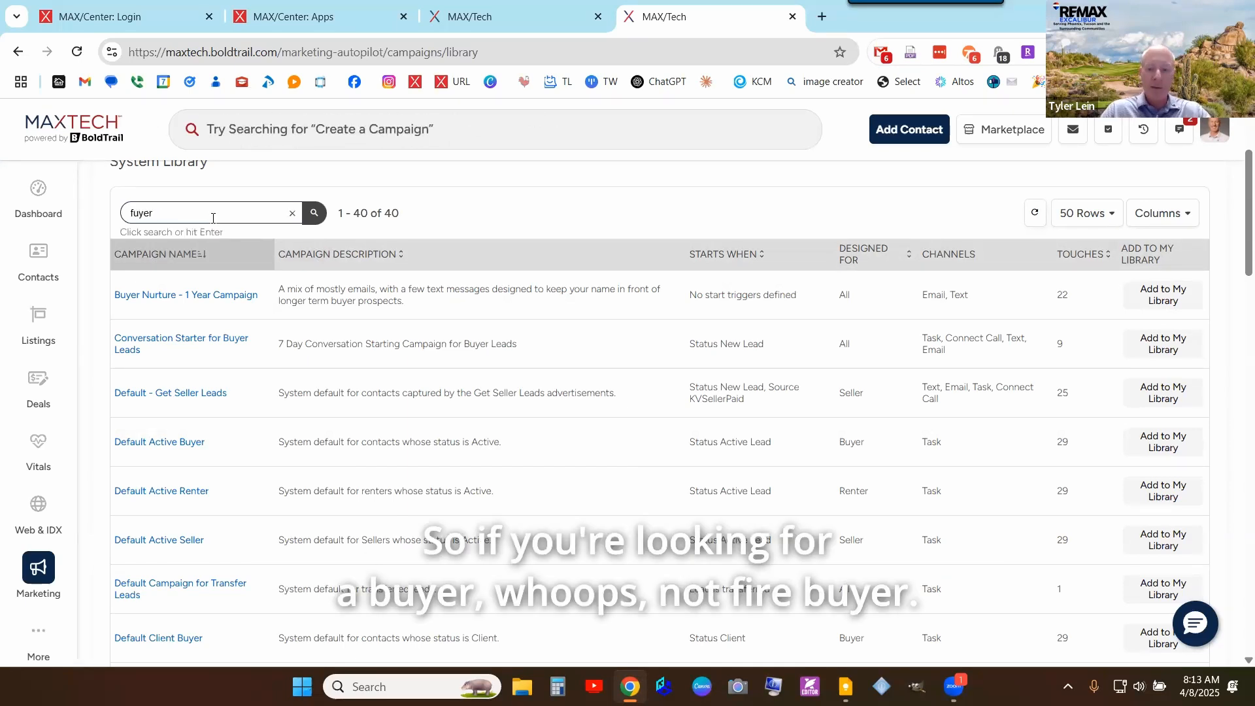
text(yer)
key(Return)
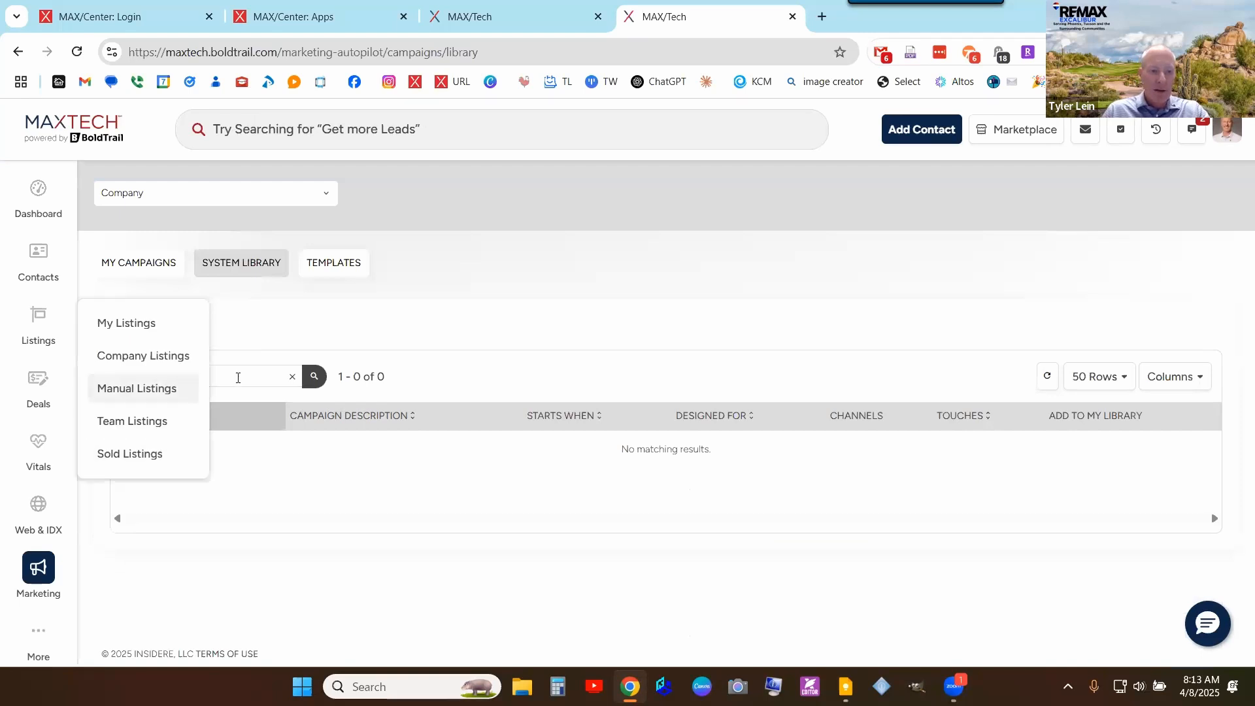
double_click(238, 377)
text(buyer)
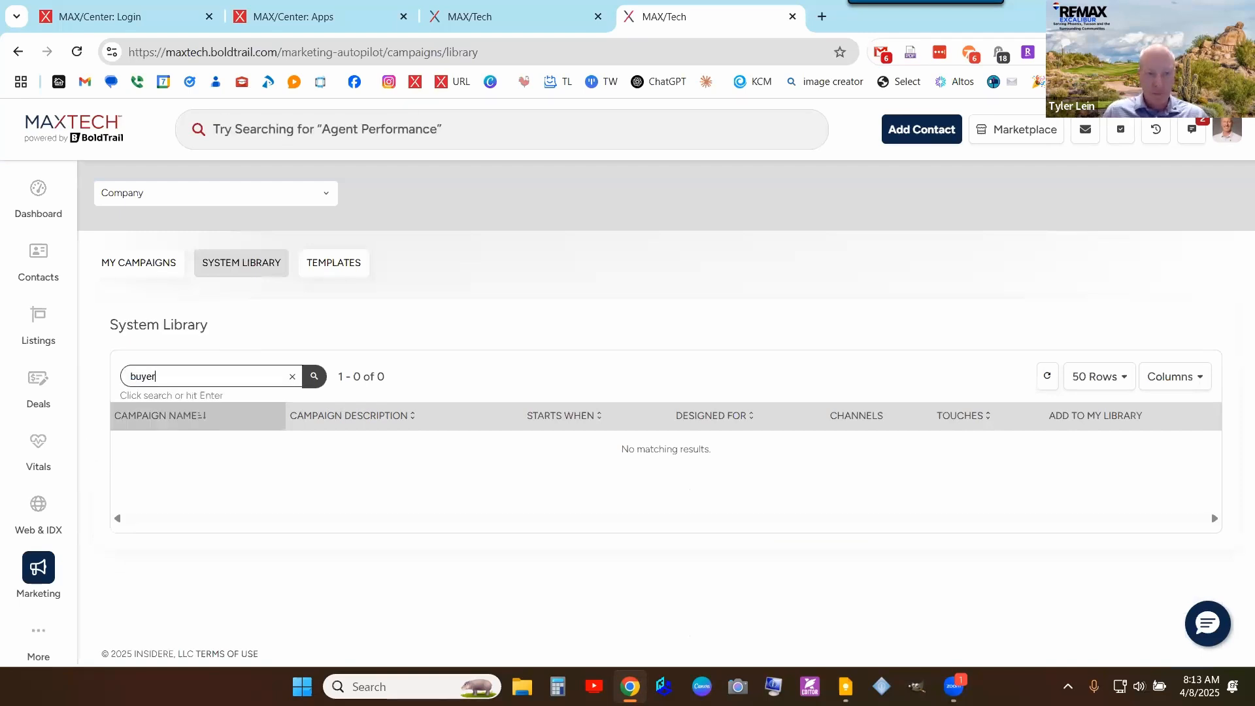
key(Return)
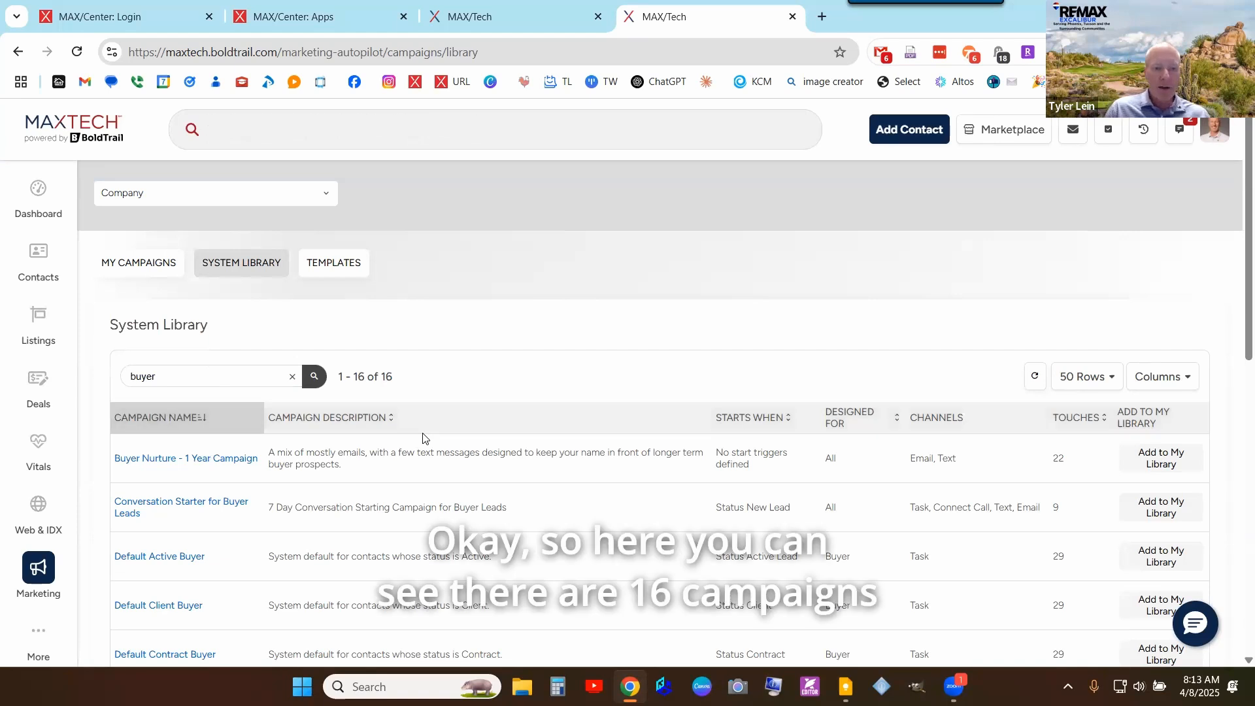
- Scroll through the 16 buyer-related campaign results
scroll(422, 438, down, 5)
scroll(414, 359, up, 2)
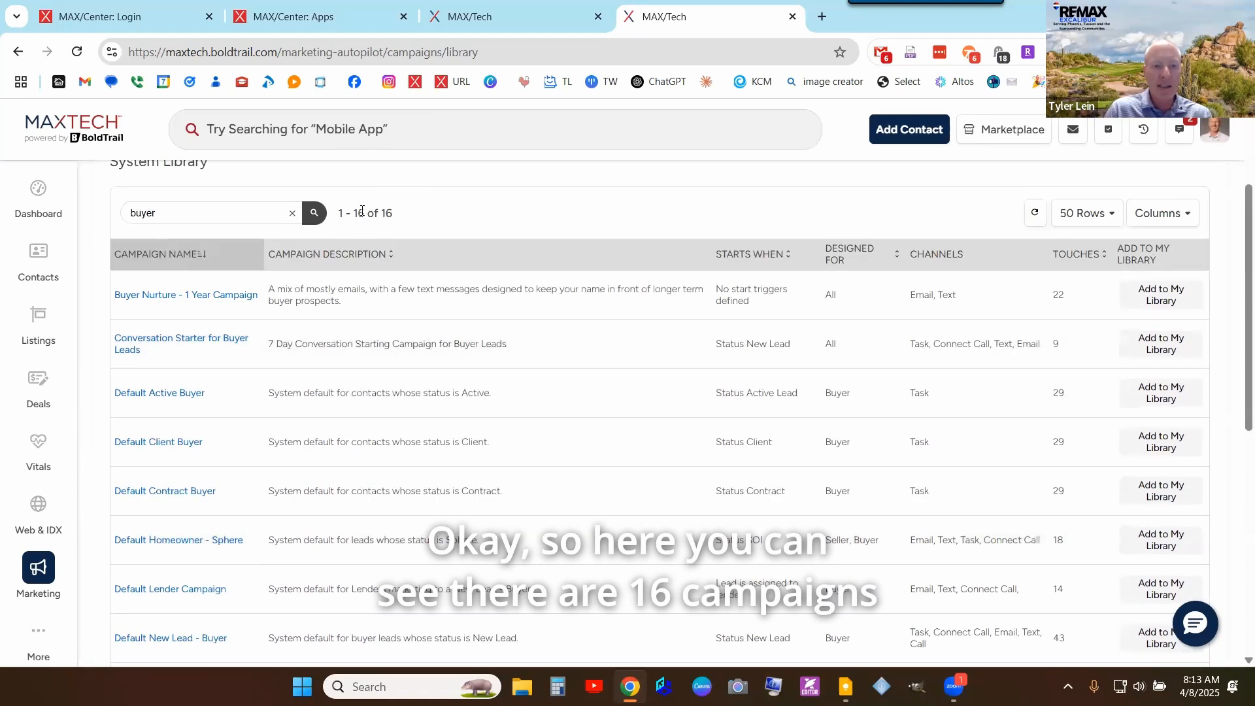
drag(362, 211, 394, 213)
scroll(556, 261, down, 1)
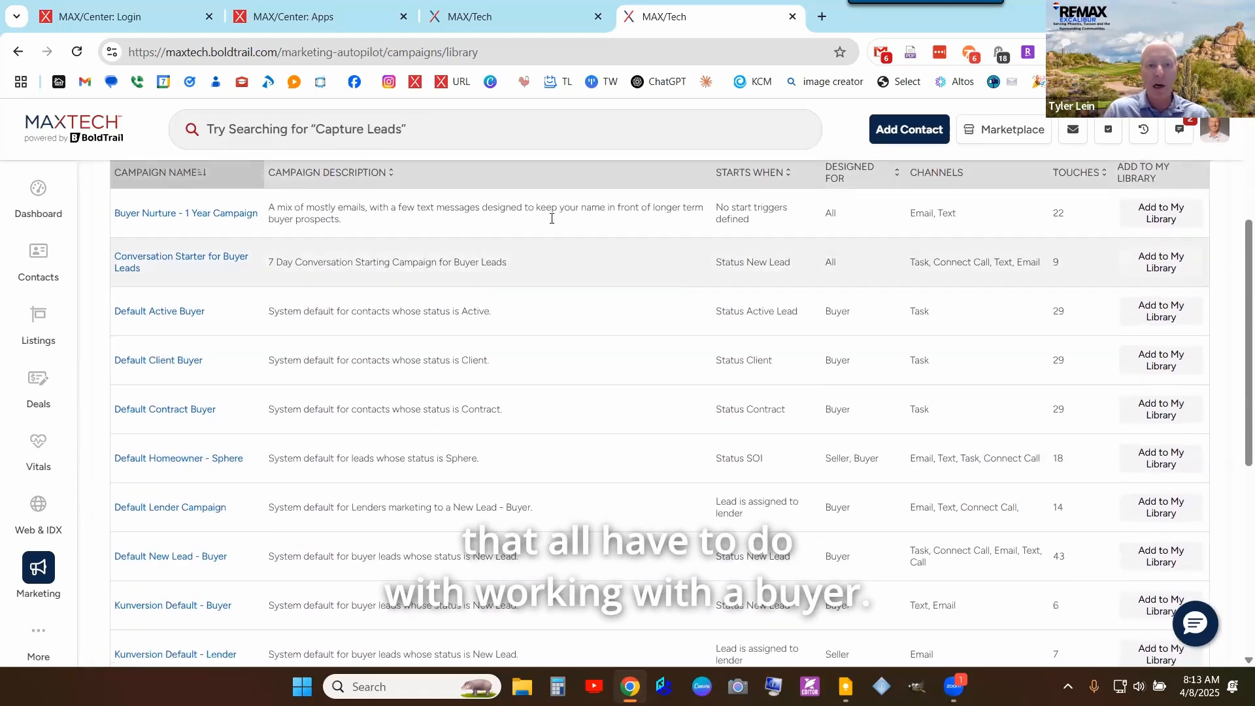
scroll(390, 425, down, 1)
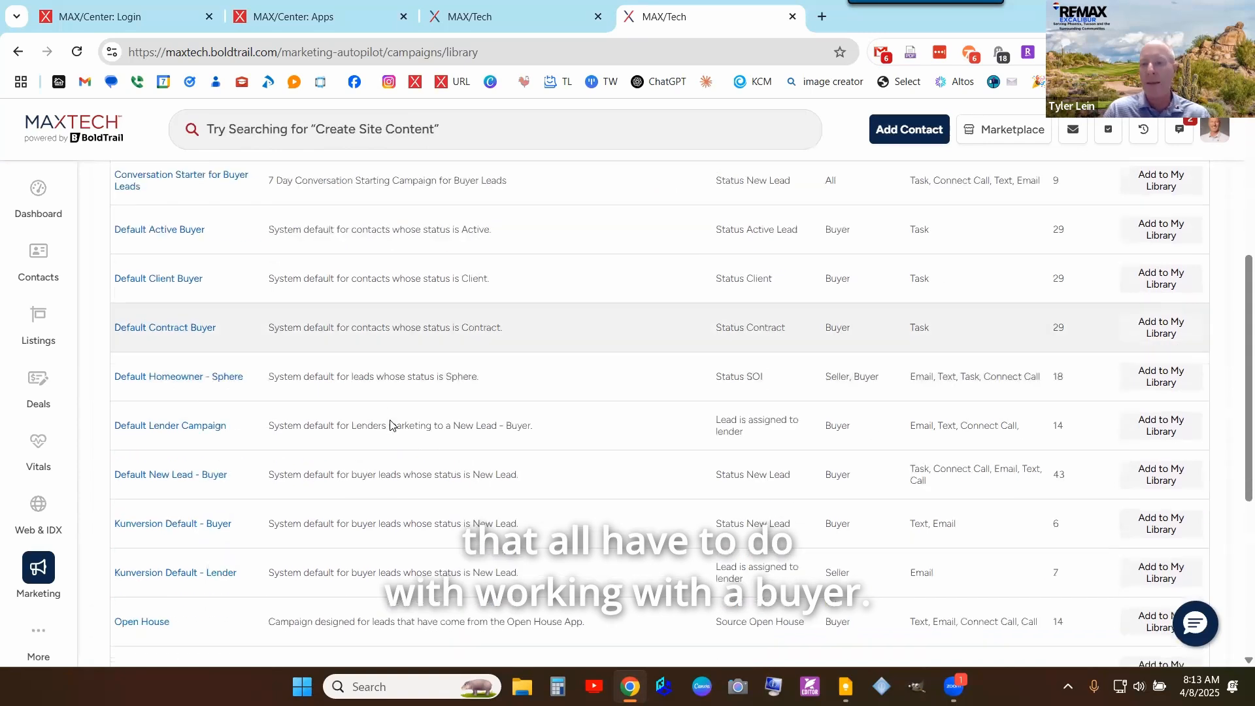
scroll(177, 519, down, 1)
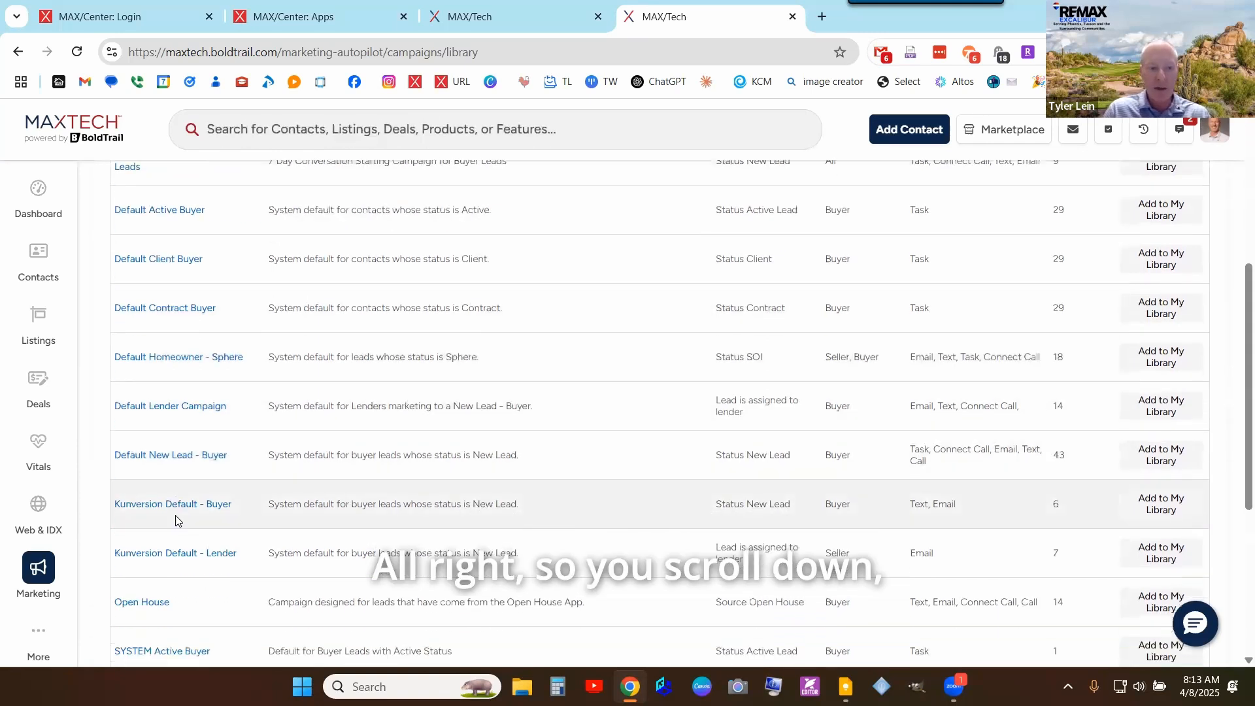
scroll(176, 520, down, 2)
scroll(183, 523, down, 2)
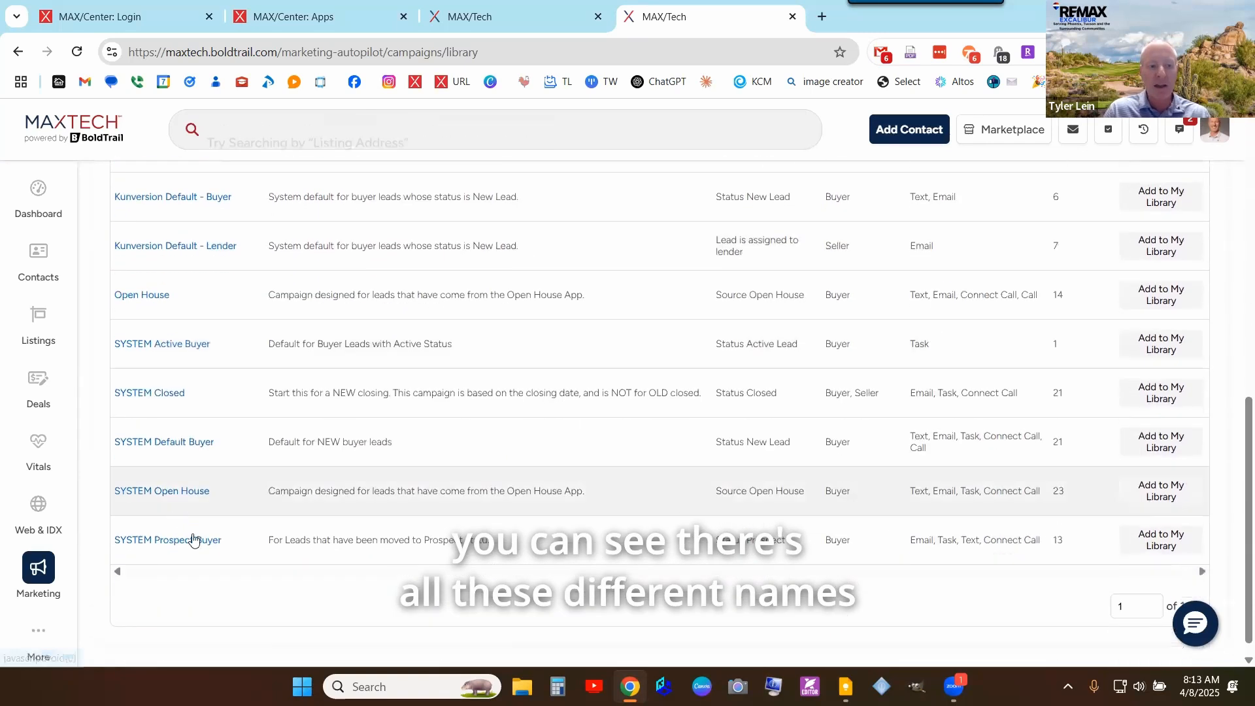
scroll(1037, 362, up, 2)
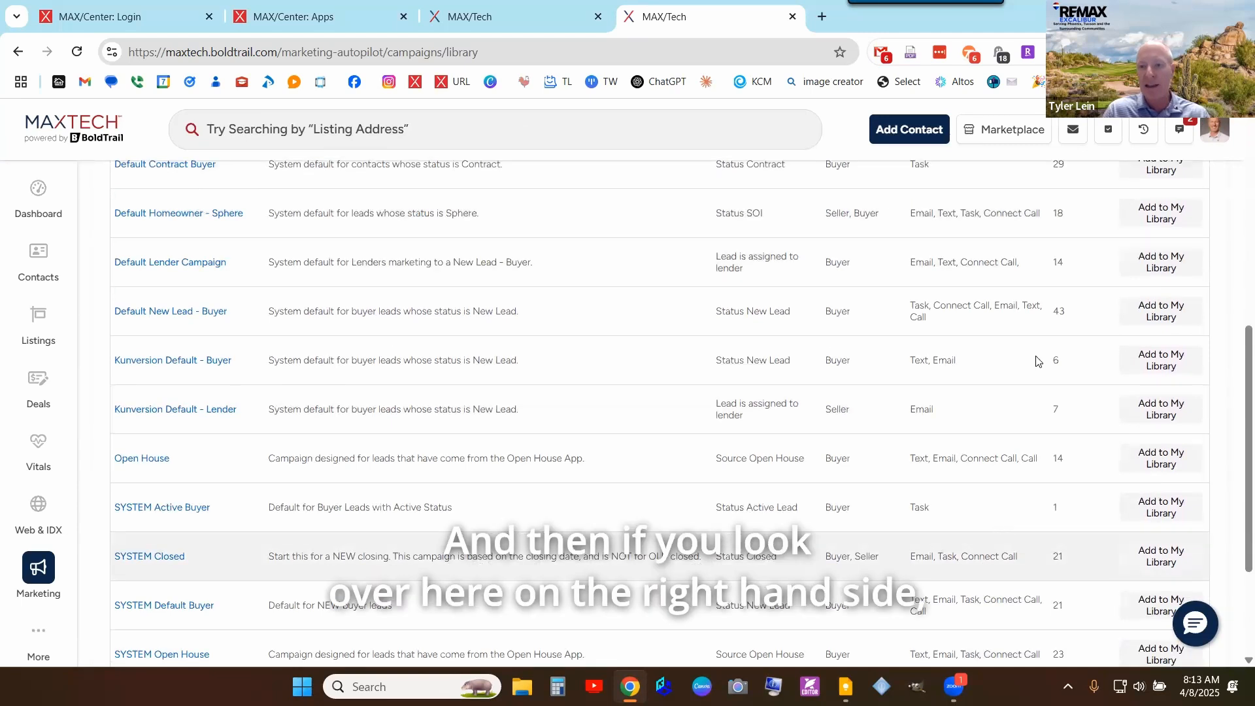
scroll(1037, 362, up, 5)
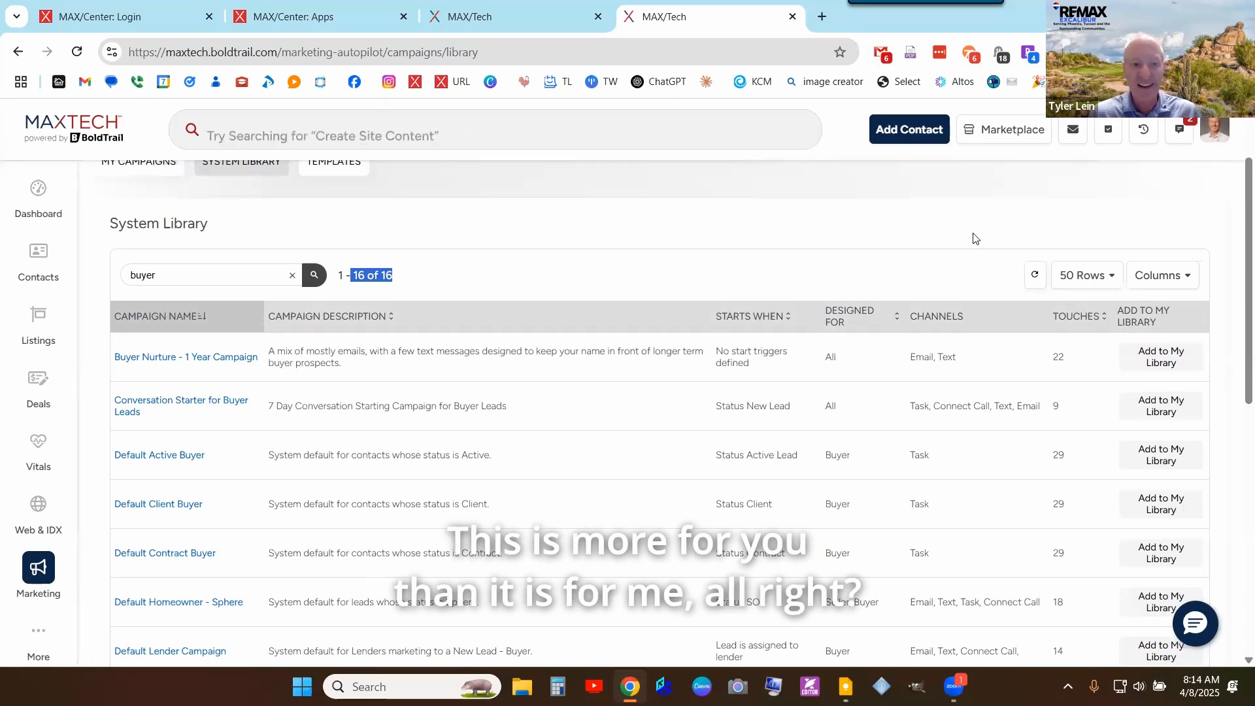
scroll(972, 237, down, 3)
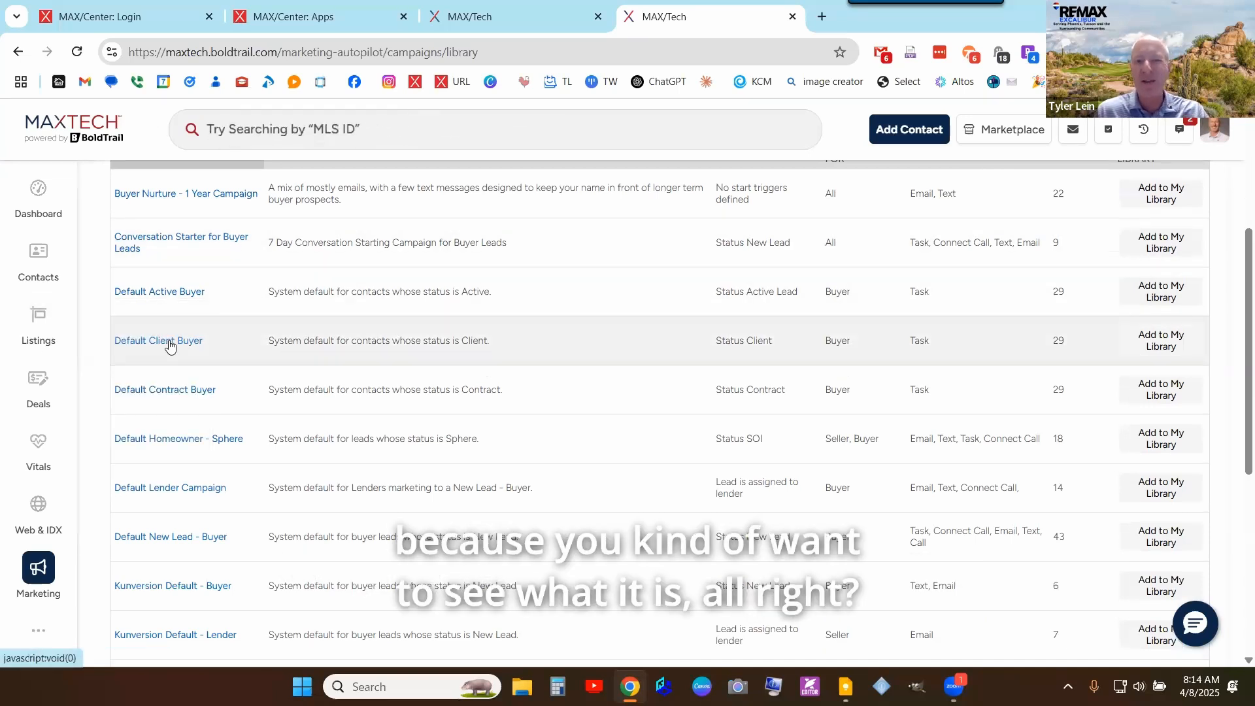
- Open Default Client Buyer, review its seven-day Weekly Check-In tasks, then return to the Contacts tab
click(169, 343)
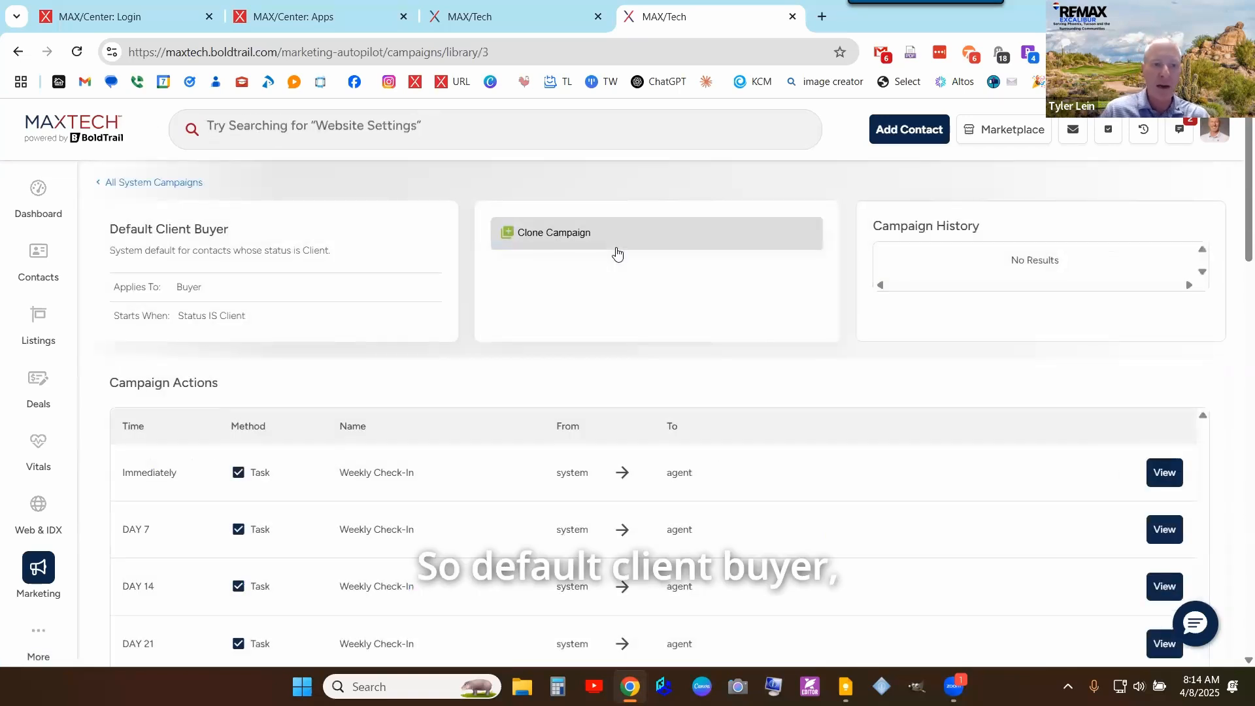
scroll(378, 320, down, 3)
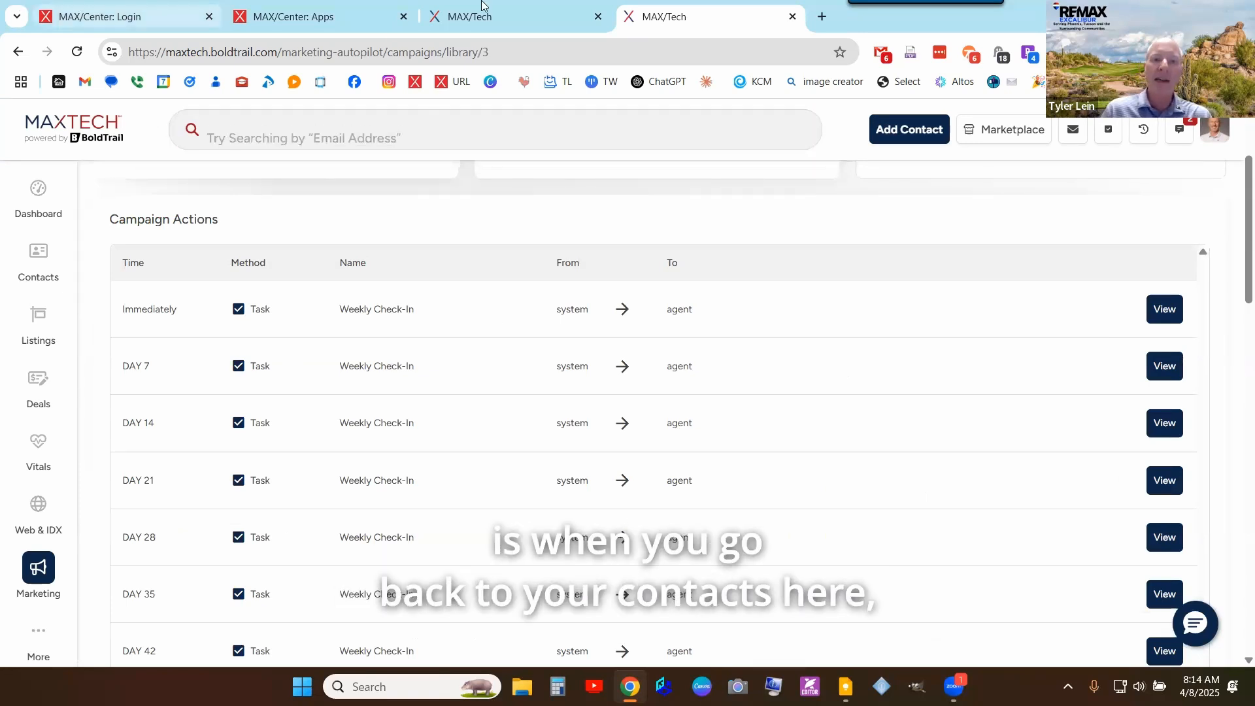
click(523, 17)
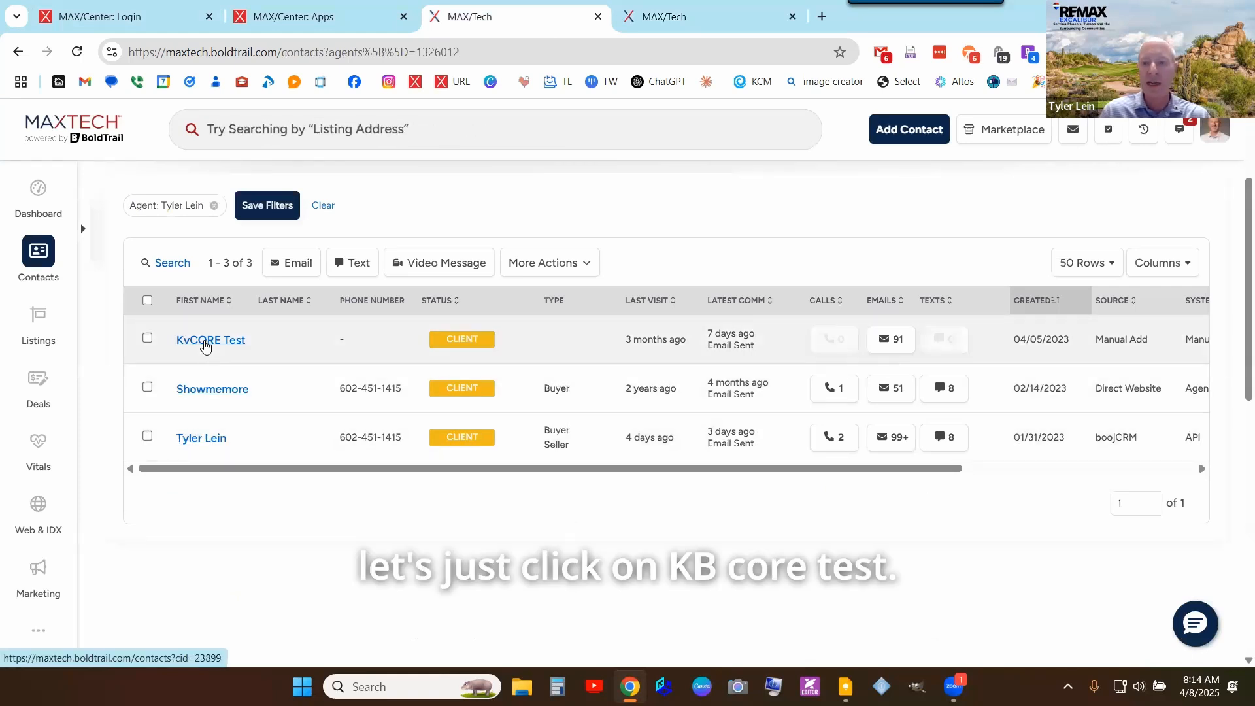
- Open the KvCORE Test contact and scroll its Client Journey and hashtag details
click(205, 341)
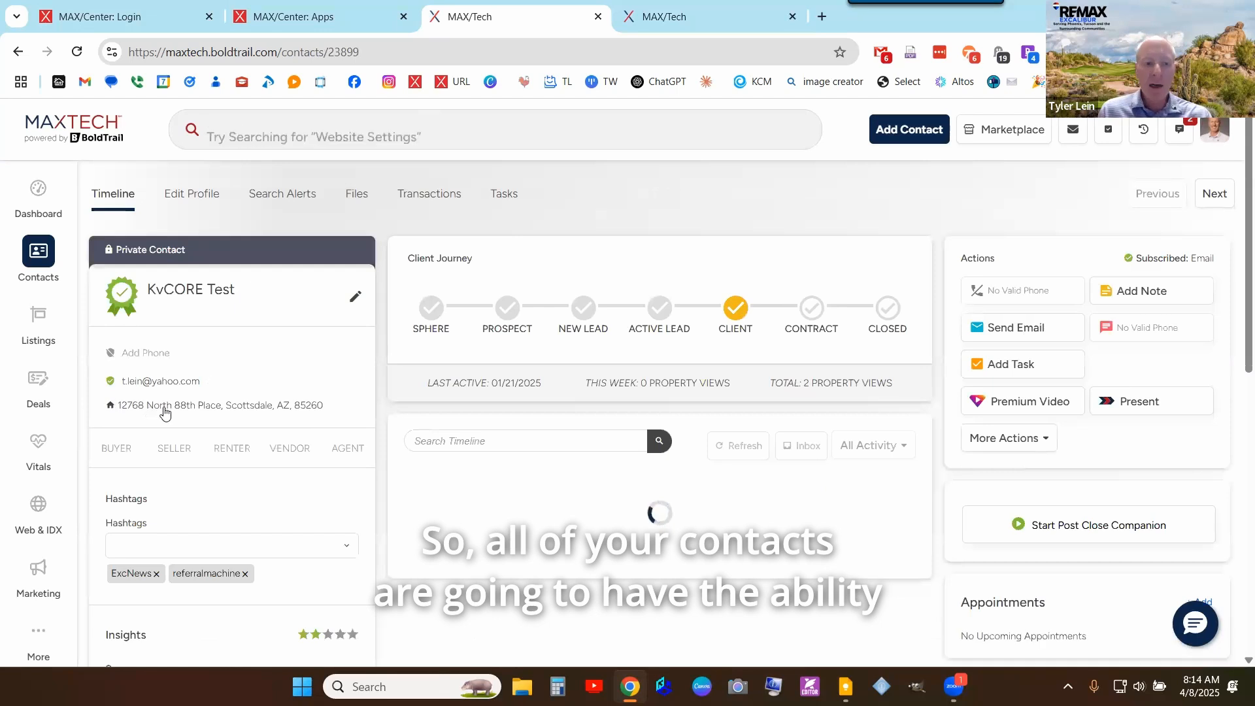
scroll(173, 462, down, 1)
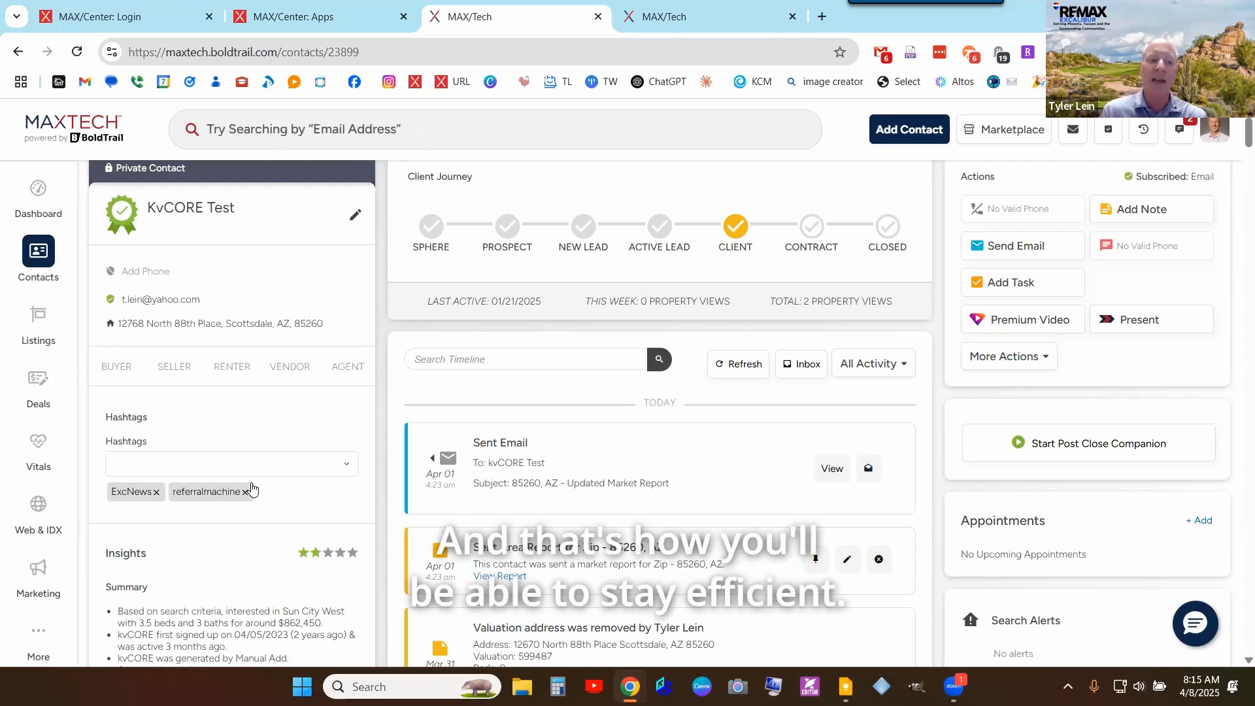
- Start editing the KvCORE Test contact's name and scroll through the contact page
click(355, 217)
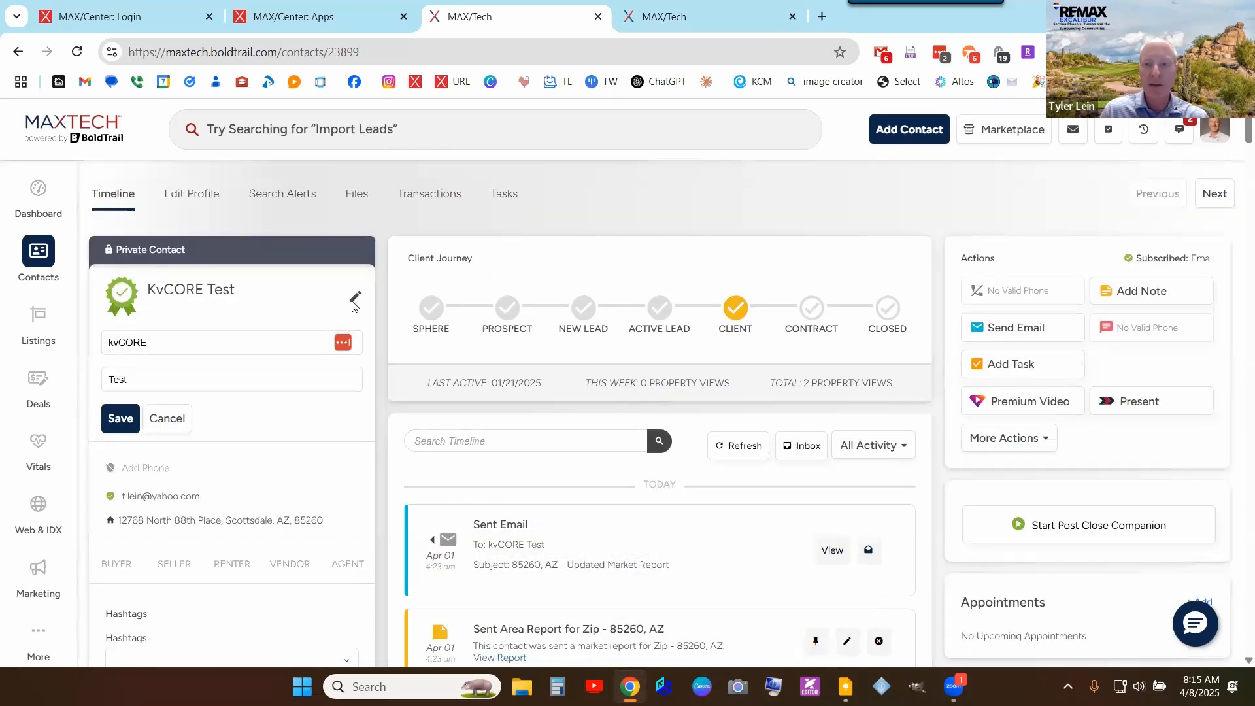
scroll(174, 343, down, 1)
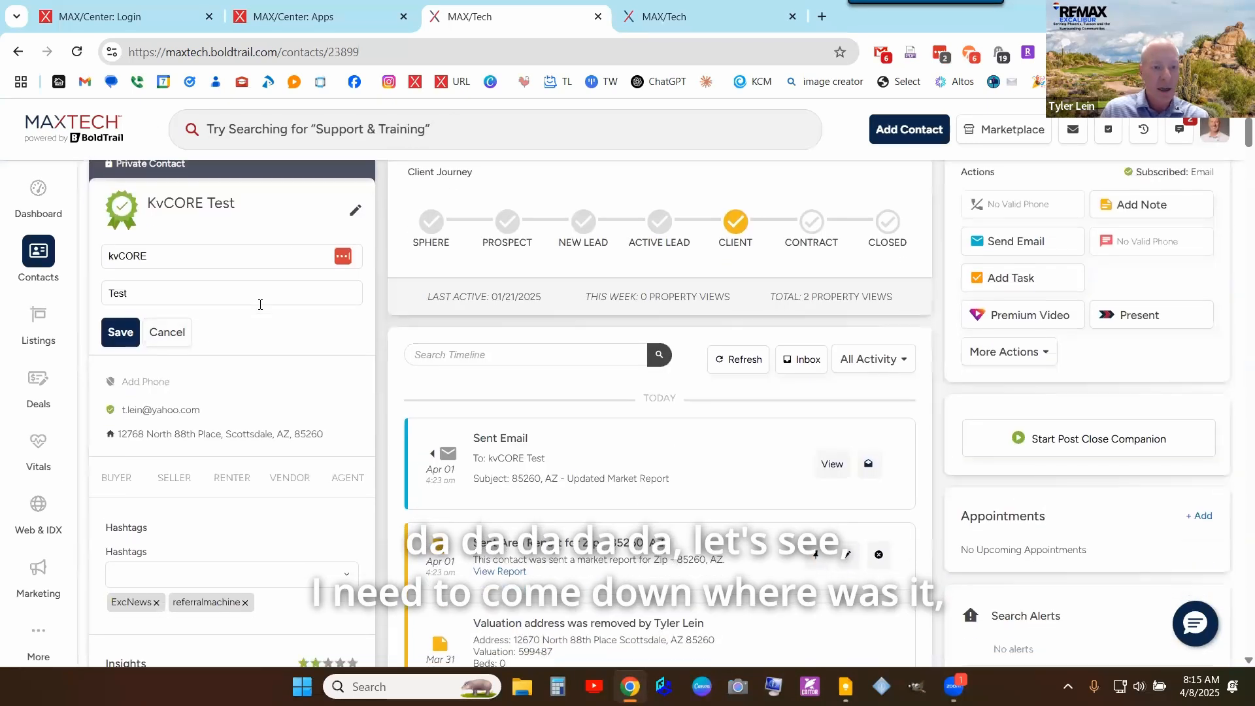
scroll(261, 301, down, 5)
scroll(321, 435, down, 2)
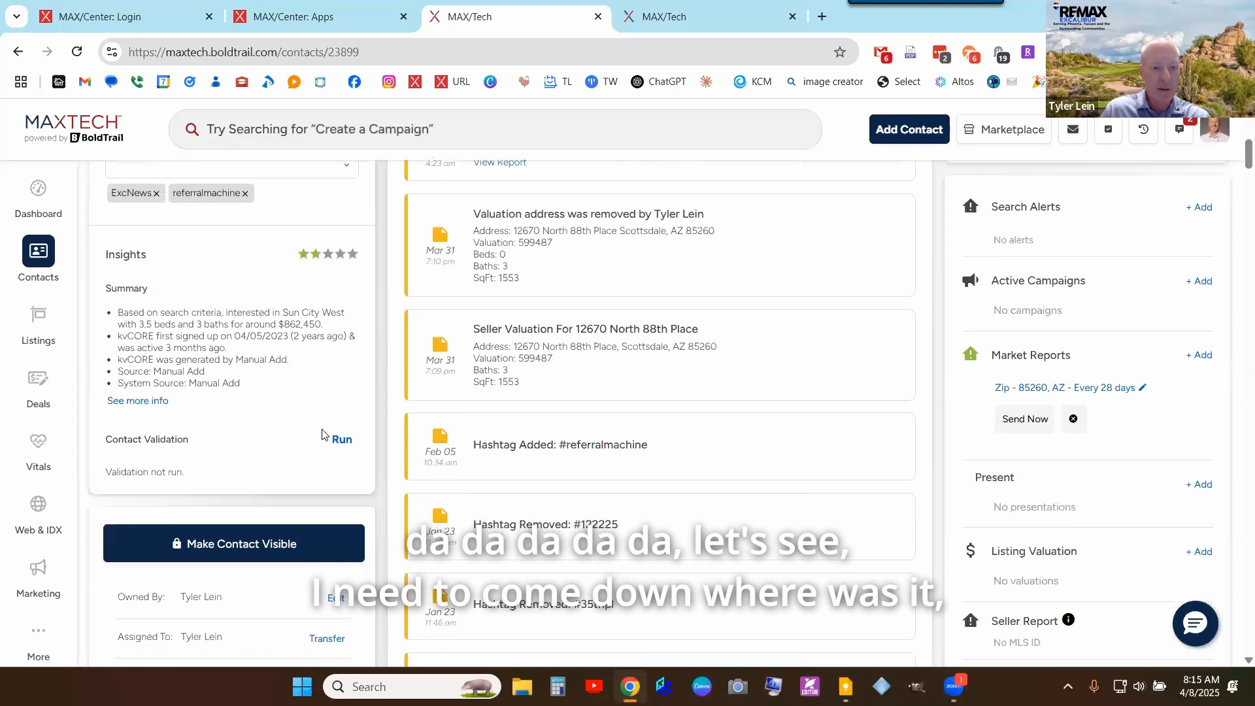
scroll(326, 409, up, 6)
scroll(325, 400, up, 2)
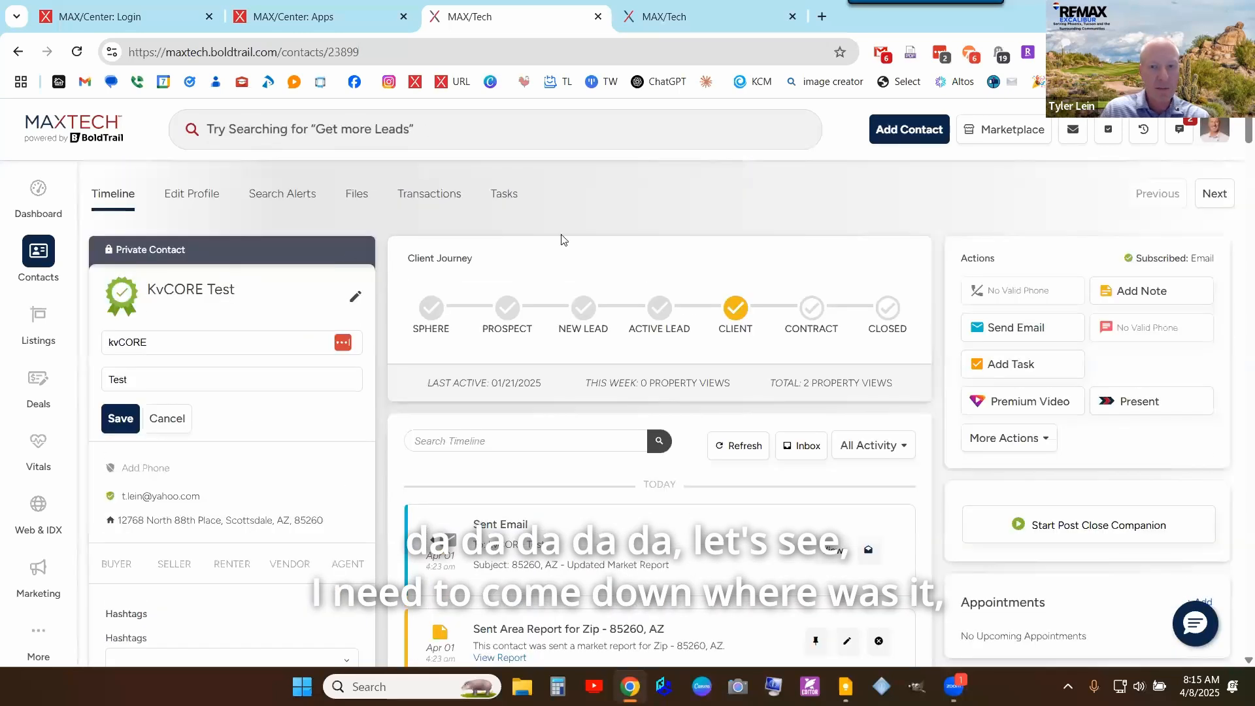
- Review every section of the Edit Profile modal, close it, and save the contact's changes
click(201, 198)
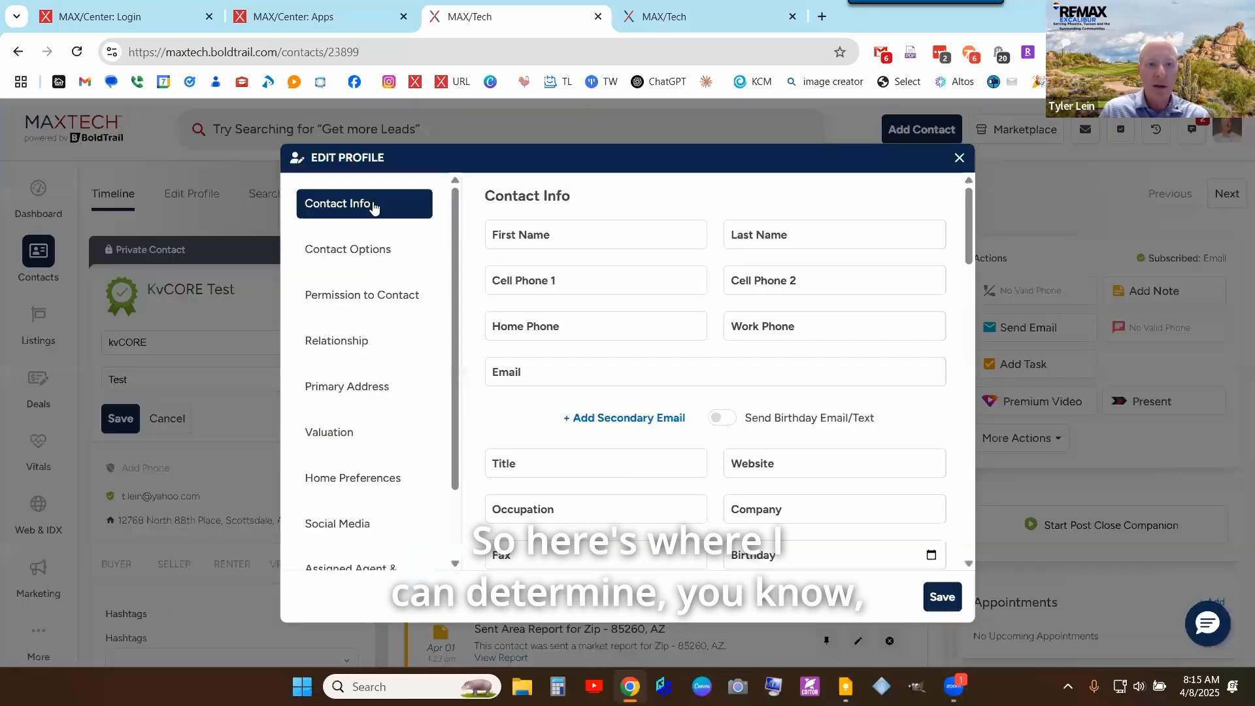
scroll(353, 353, down, 2)
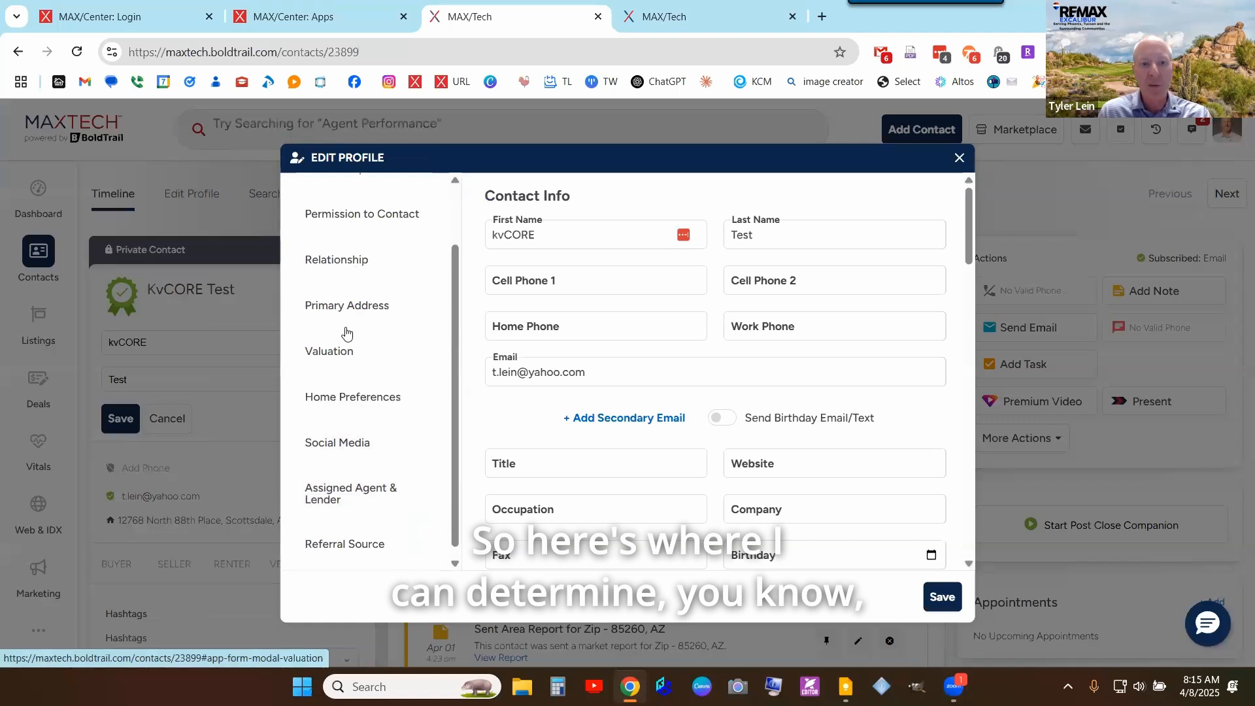
scroll(344, 333, up, 2)
scroll(608, 406, down, 5)
scroll(667, 370, down, 9)
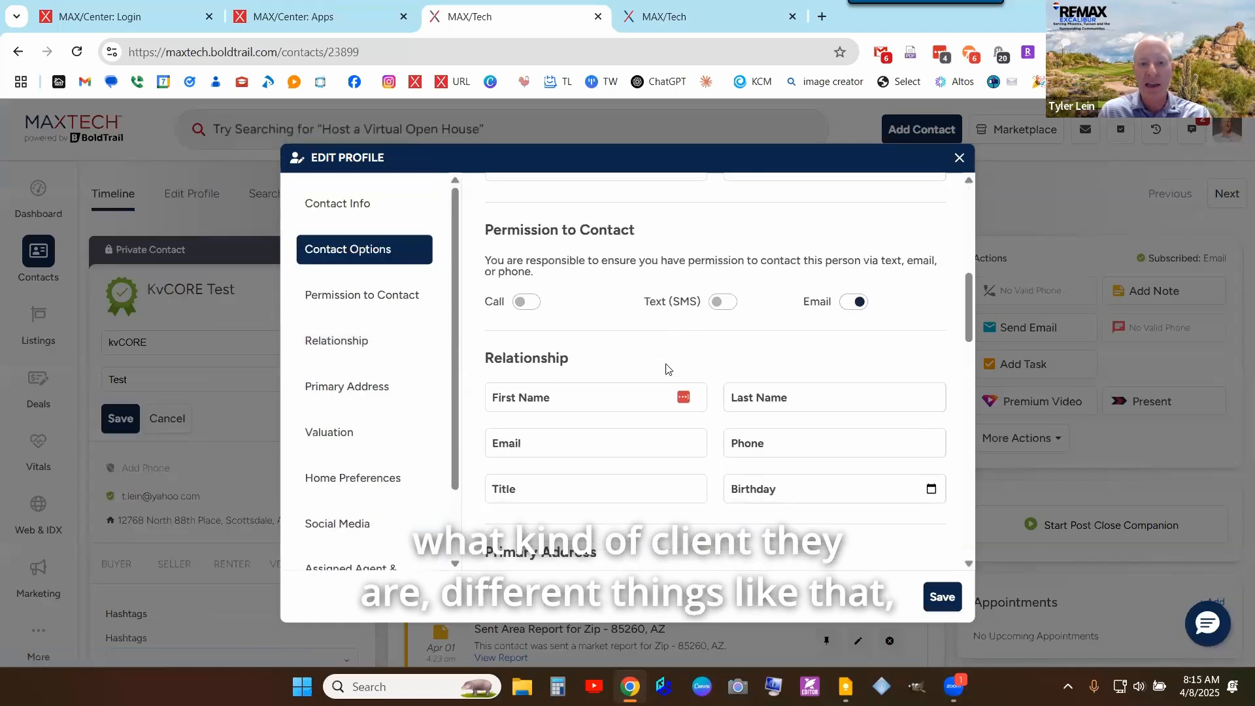
scroll(666, 370, down, 10)
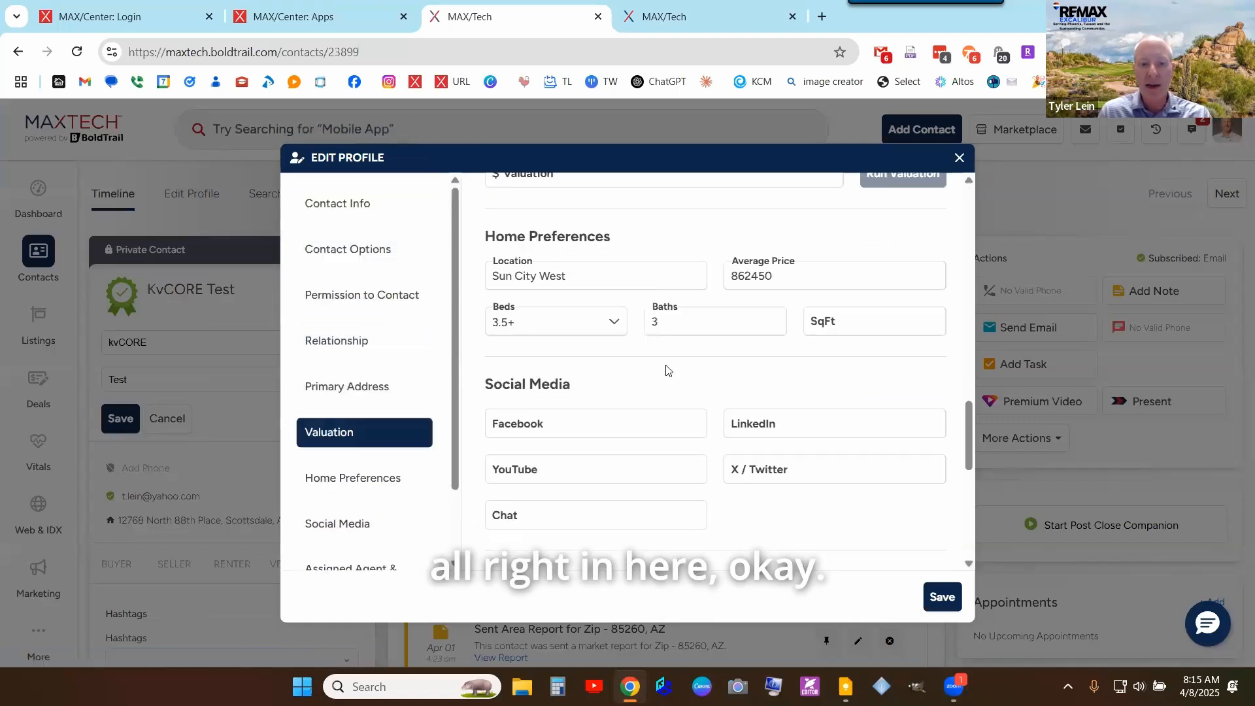
scroll(667, 370, up, 6)
scroll(919, 183, up, 10)
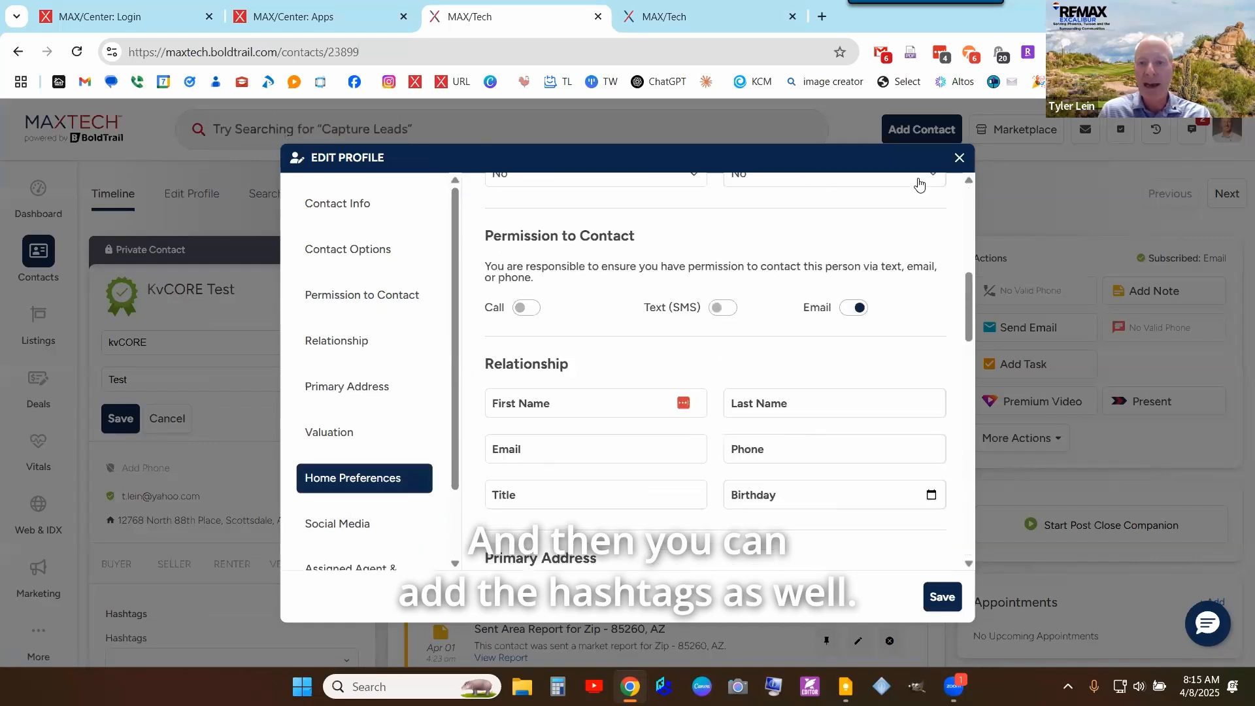
click(959, 159)
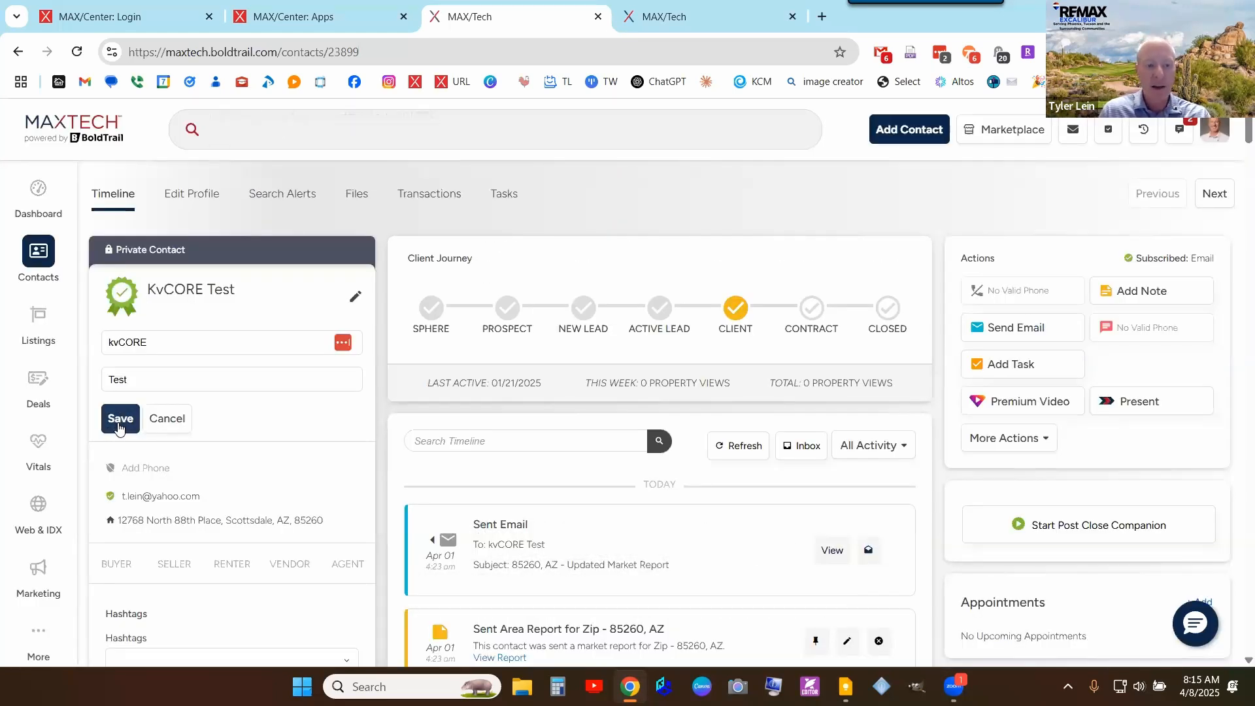
click(119, 421)
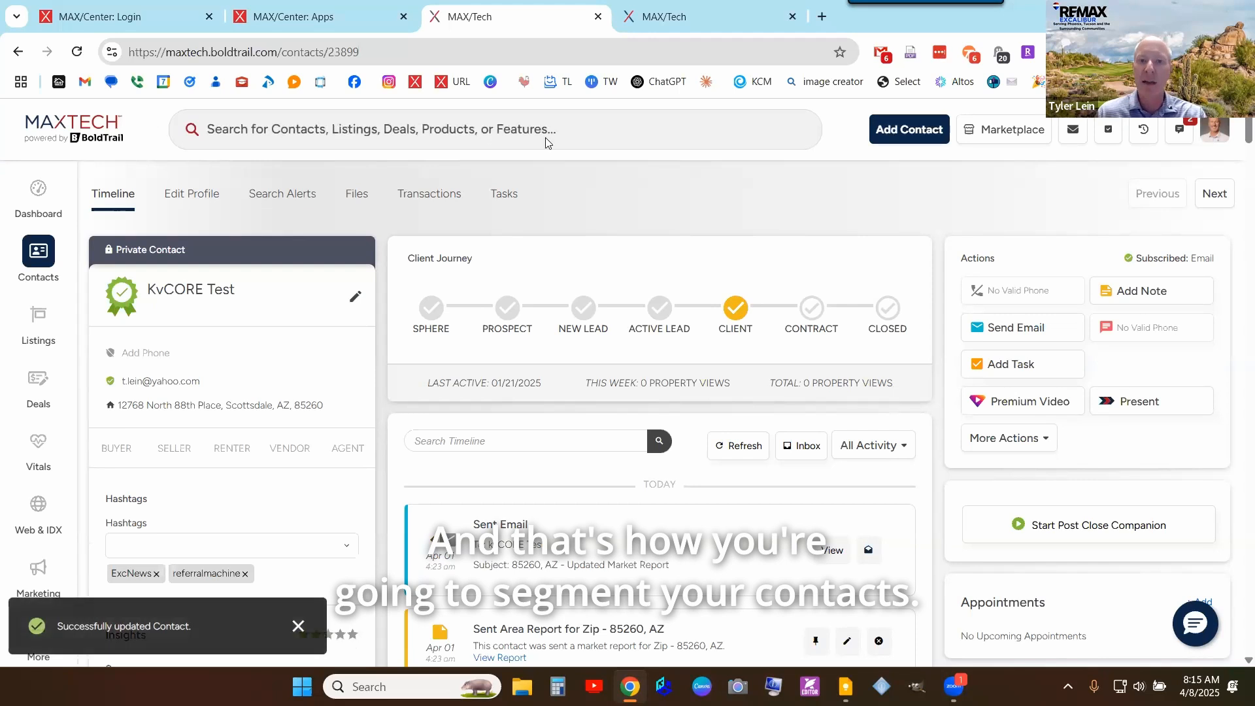
- Return to the Default Client Buyer campaign tab showing its Weekly Check-In actions
key(ctrl+Tab)
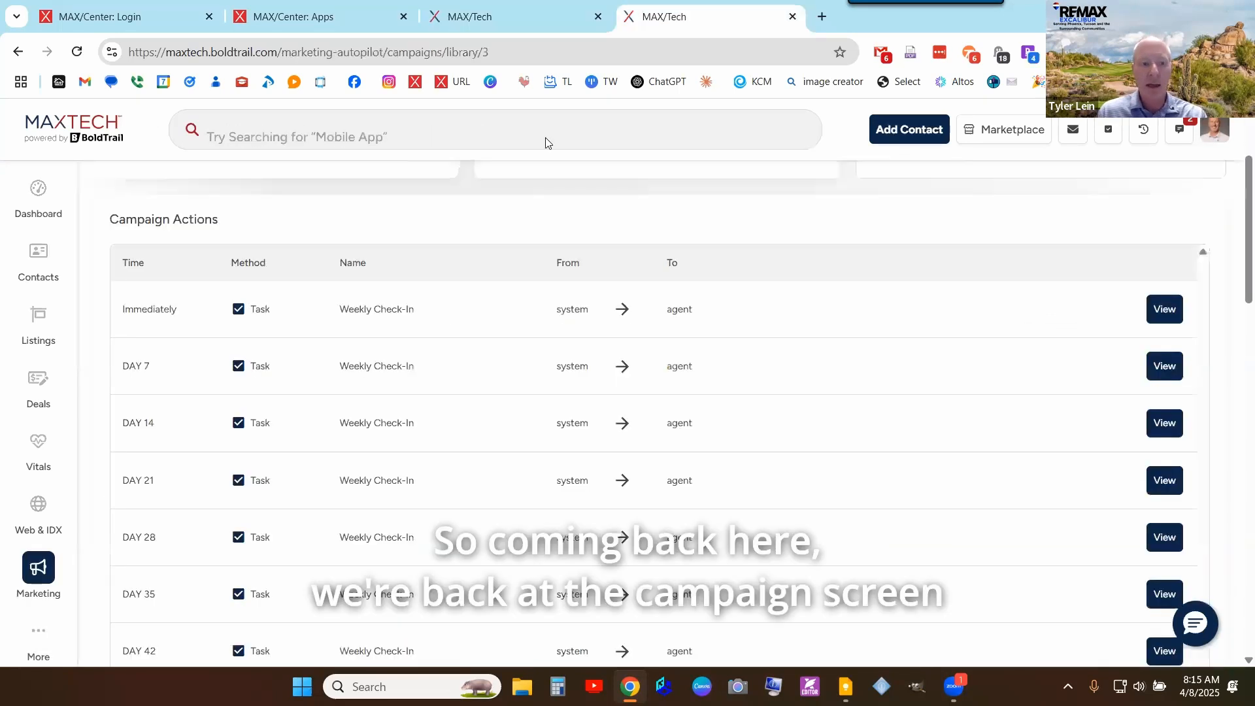
scroll(730, 315, up, 3)
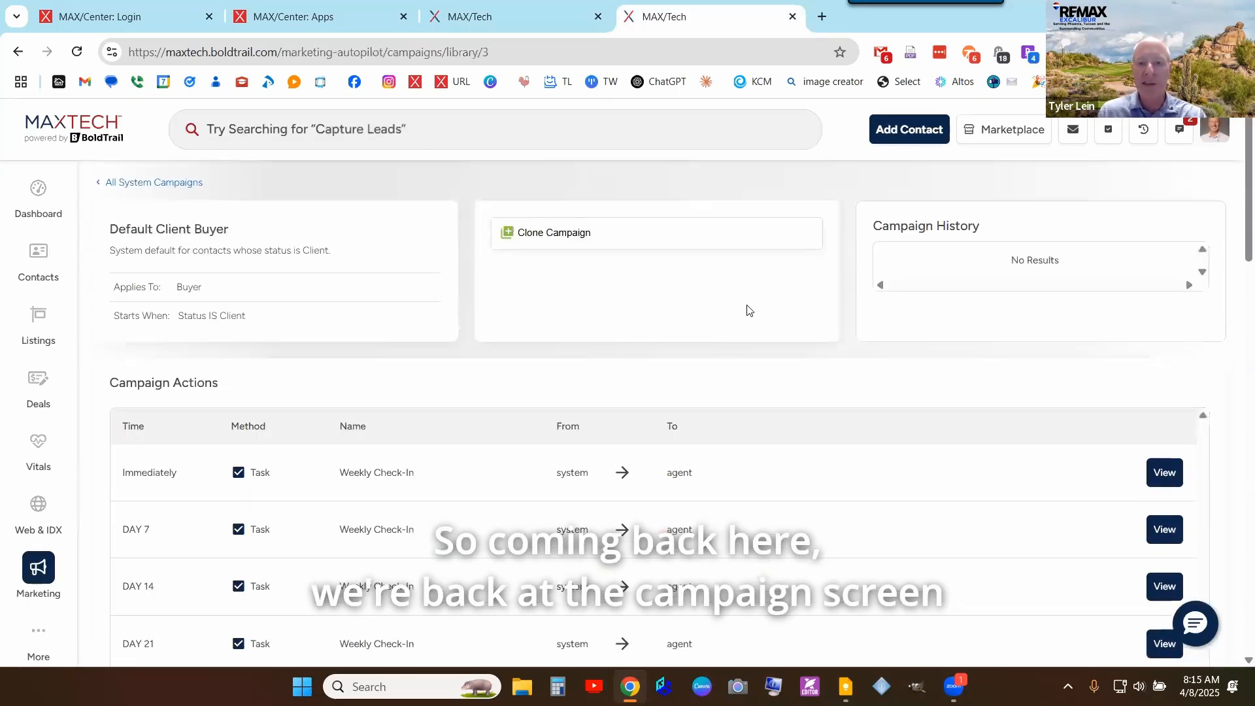
scroll(784, 336, down, 3)
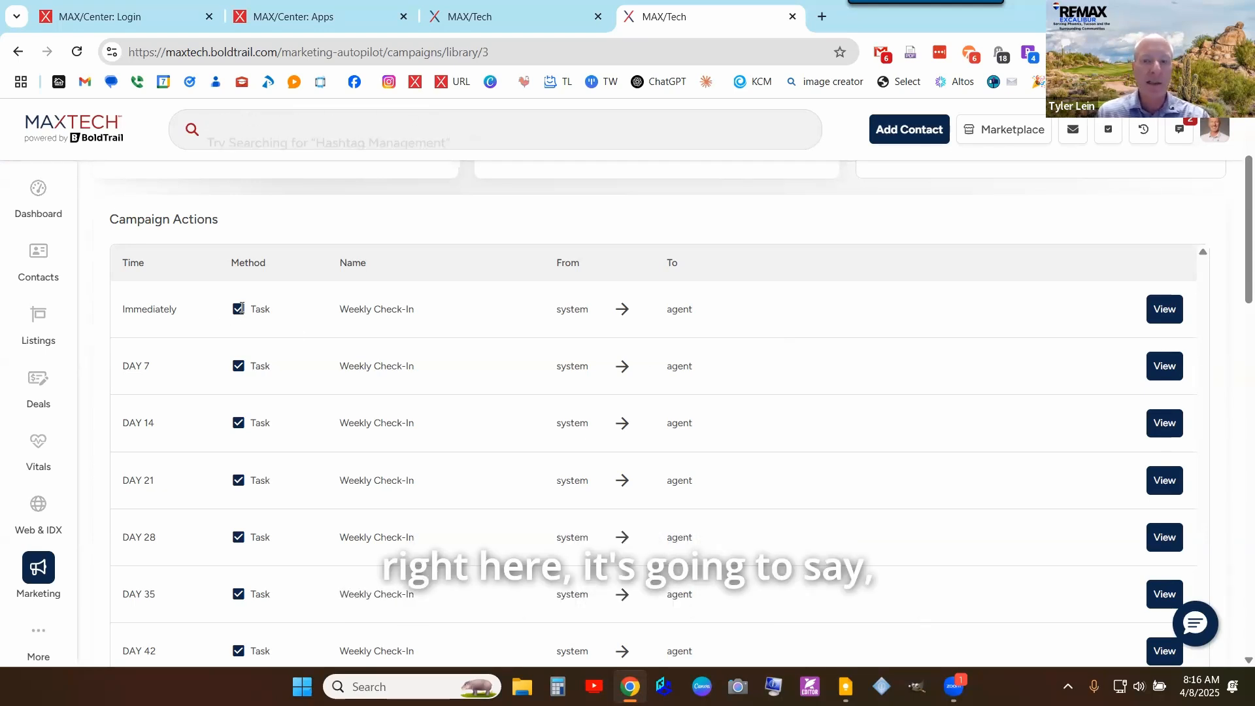
click(1151, 308)
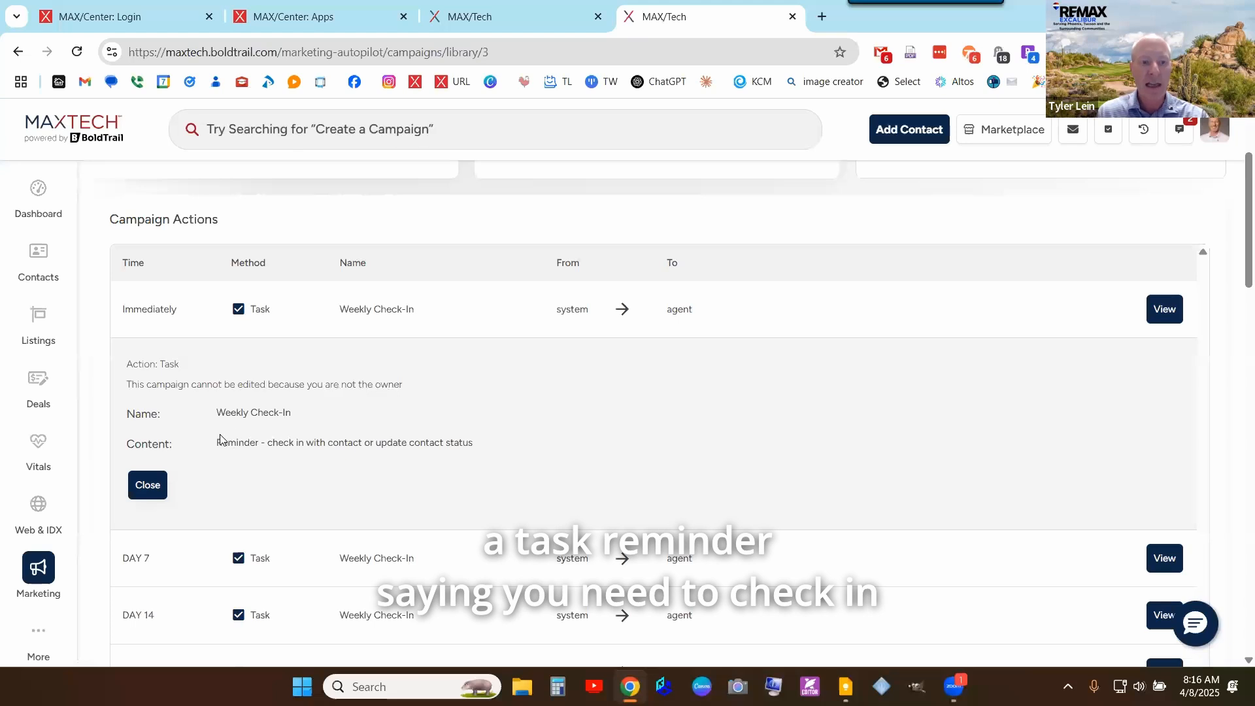
drag(217, 443, 495, 440)
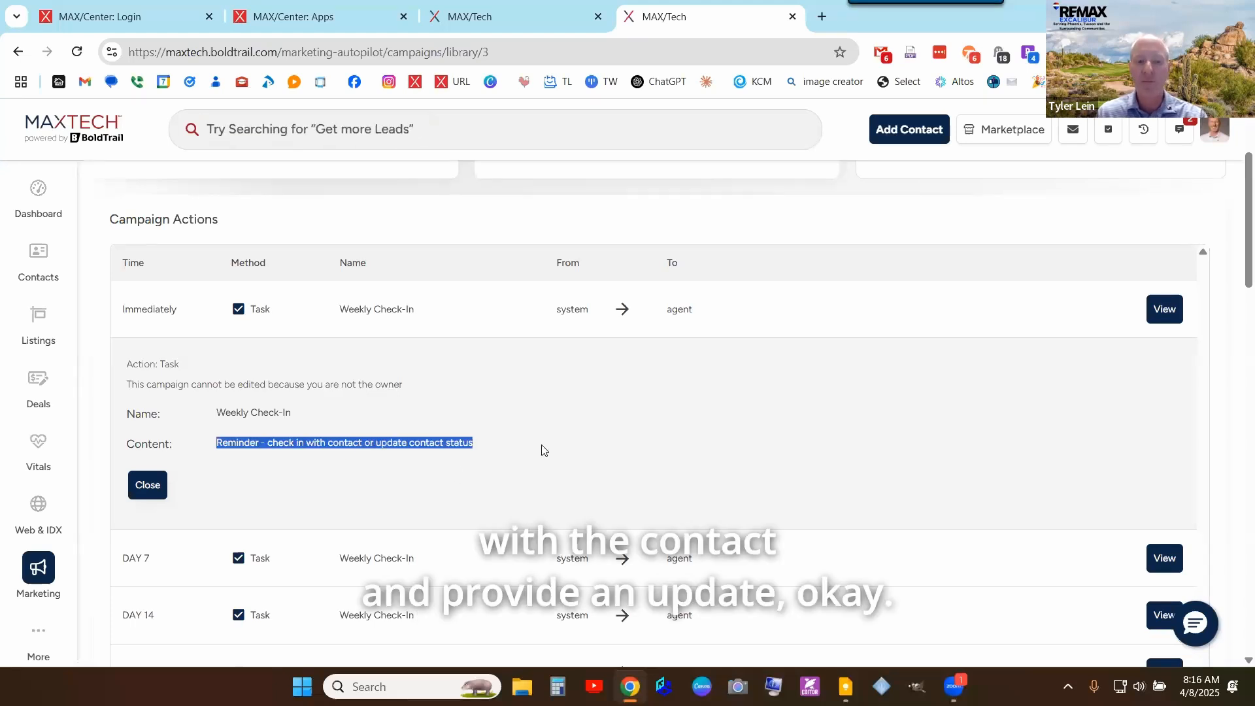
scroll(541, 450, down, 1)
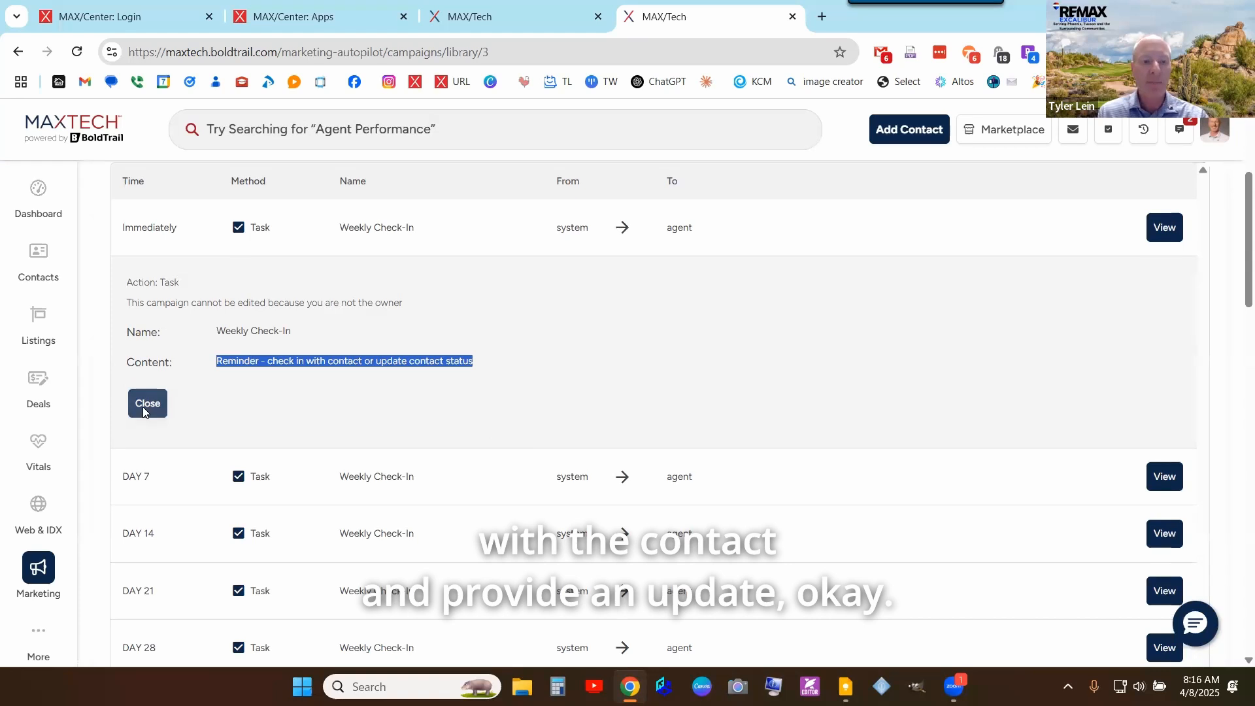
click(145, 408)
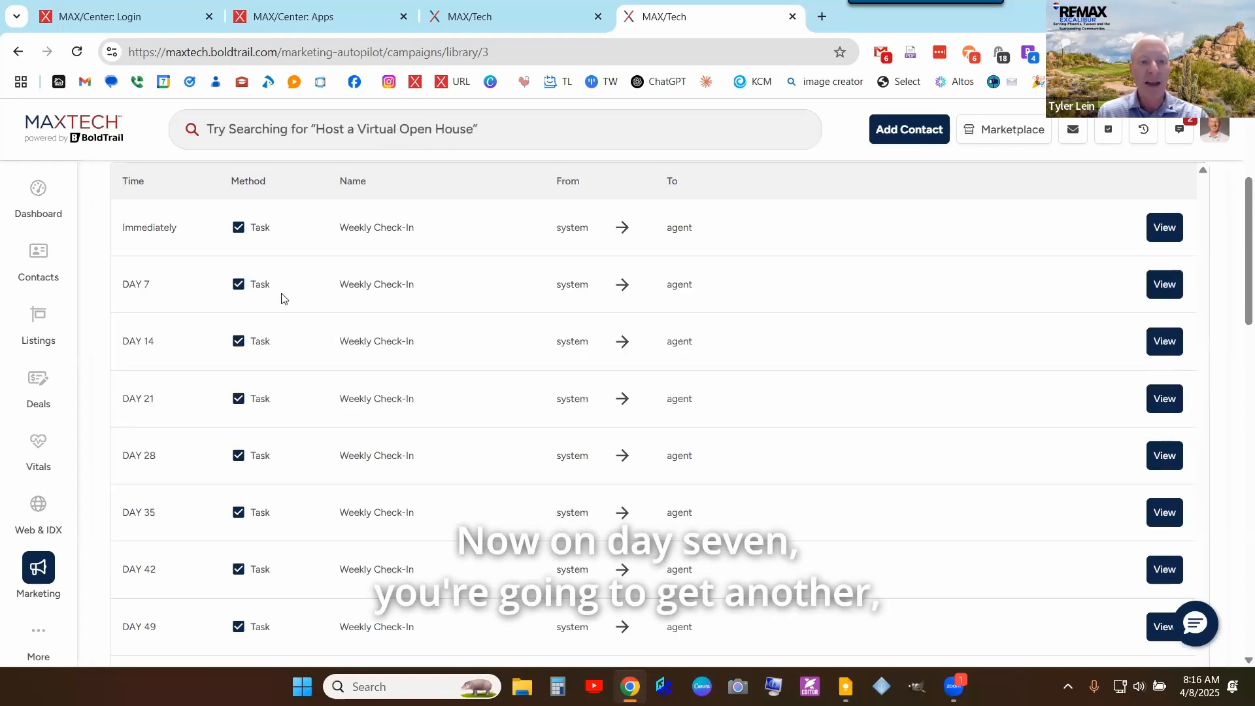
drag(258, 286, 421, 286)
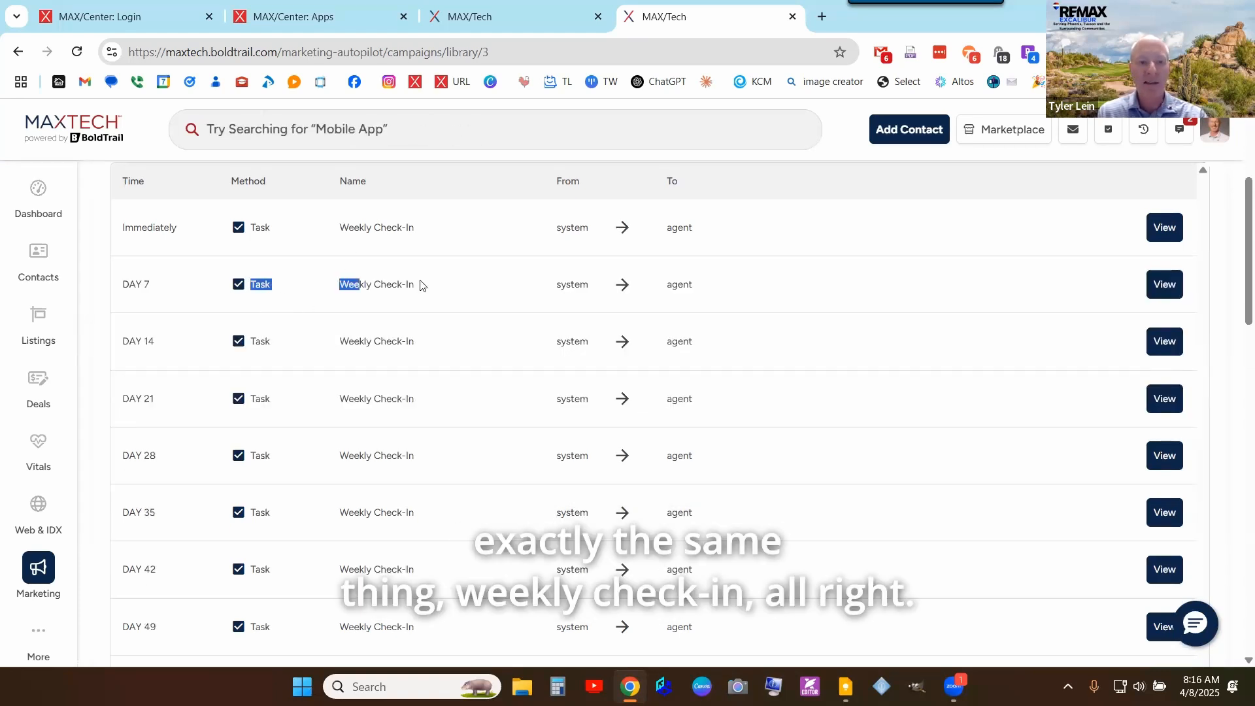
click(1165, 282)
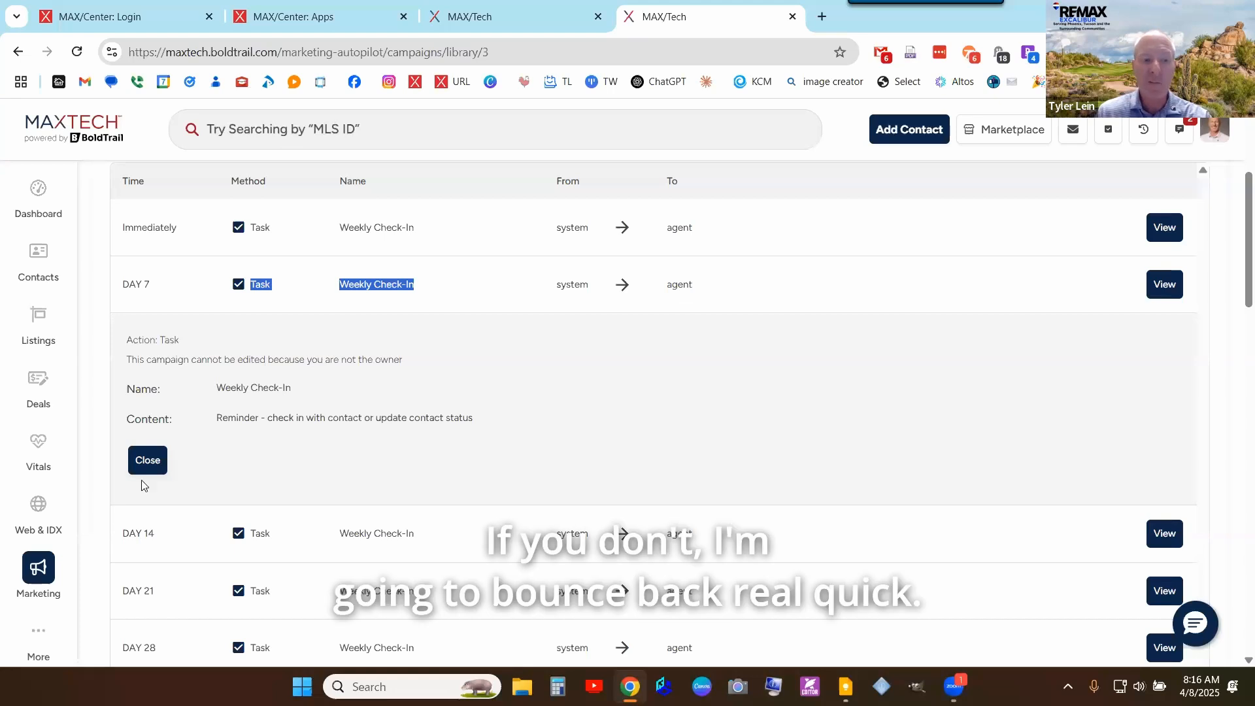
click(158, 468)
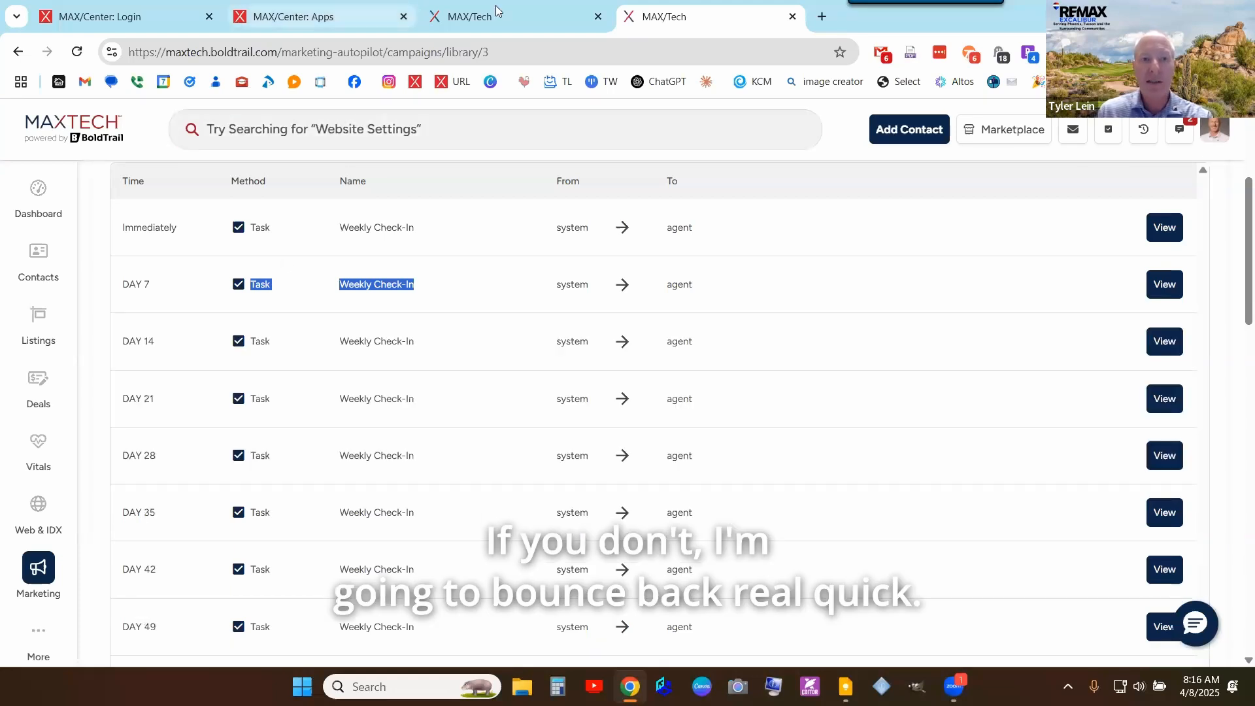
- From the KvCORE Test contact page, open the sidebar Dashboard link in a new tab and reposition it
key(ctrl+shift+Tab)
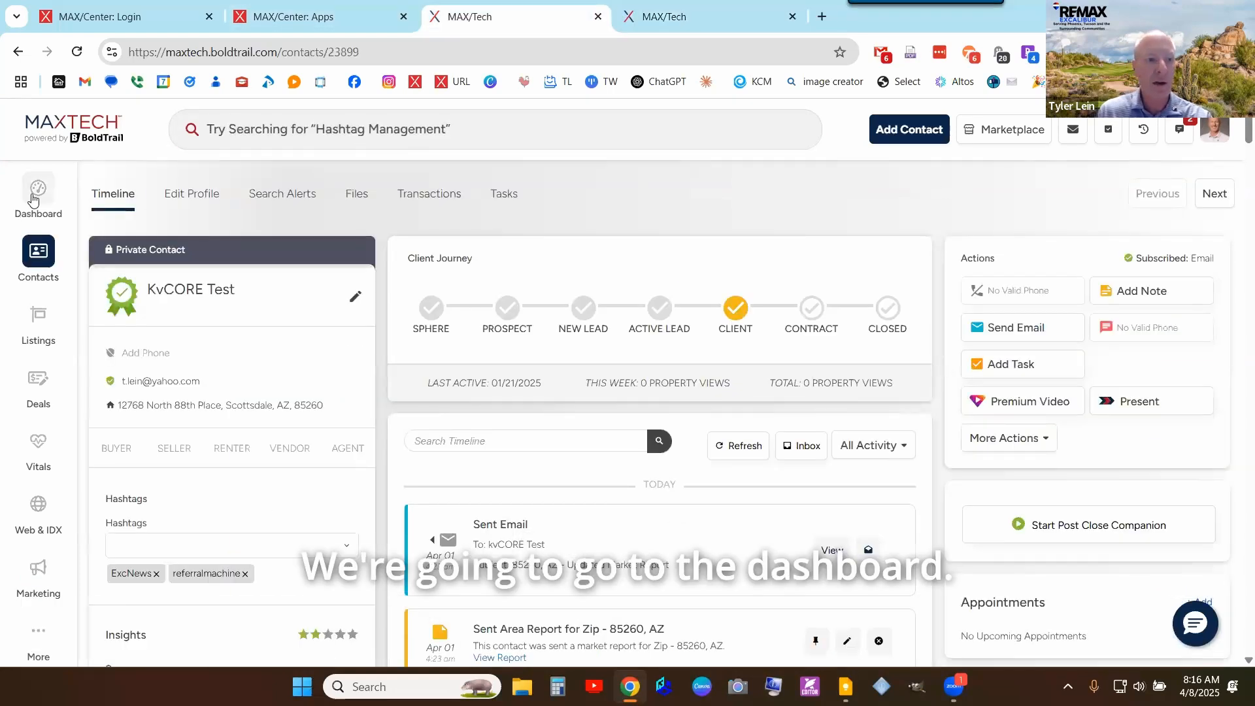
right_click(35, 195)
click(91, 209)
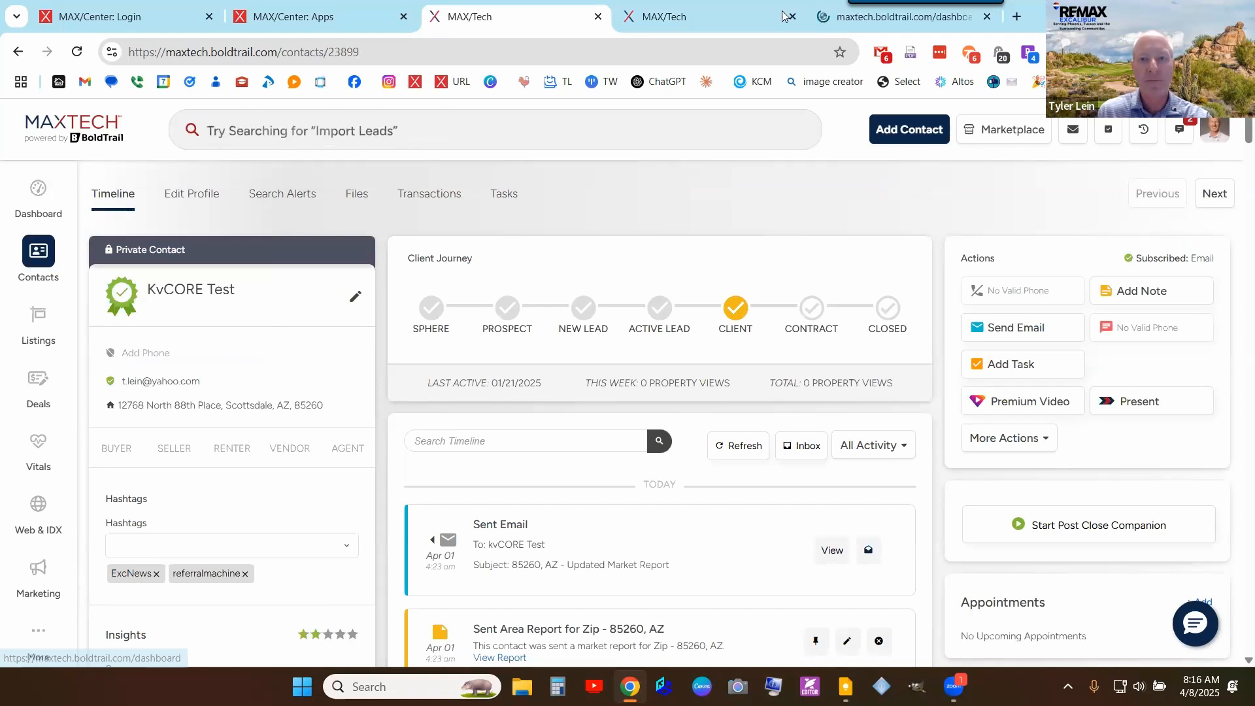
drag(898, 15, 451, 6)
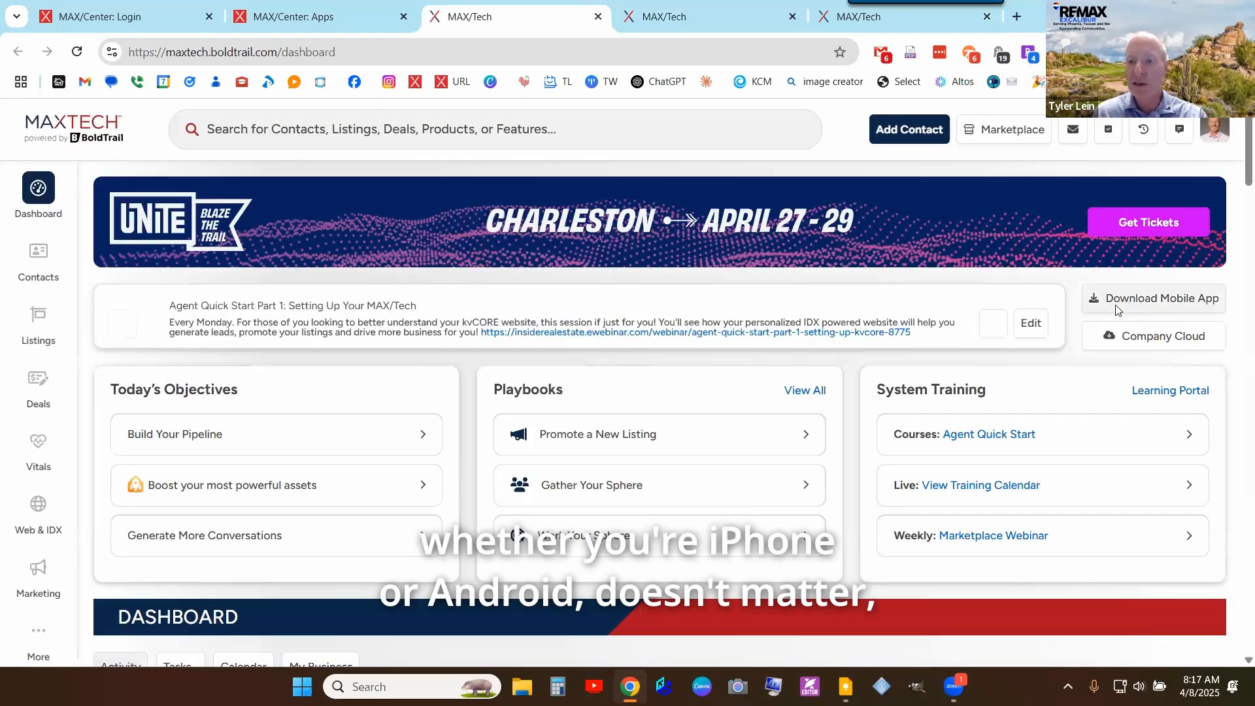
- View the Download Mobile App store links, then go back to the campaign's Weekly Check-In list
click(1148, 299)
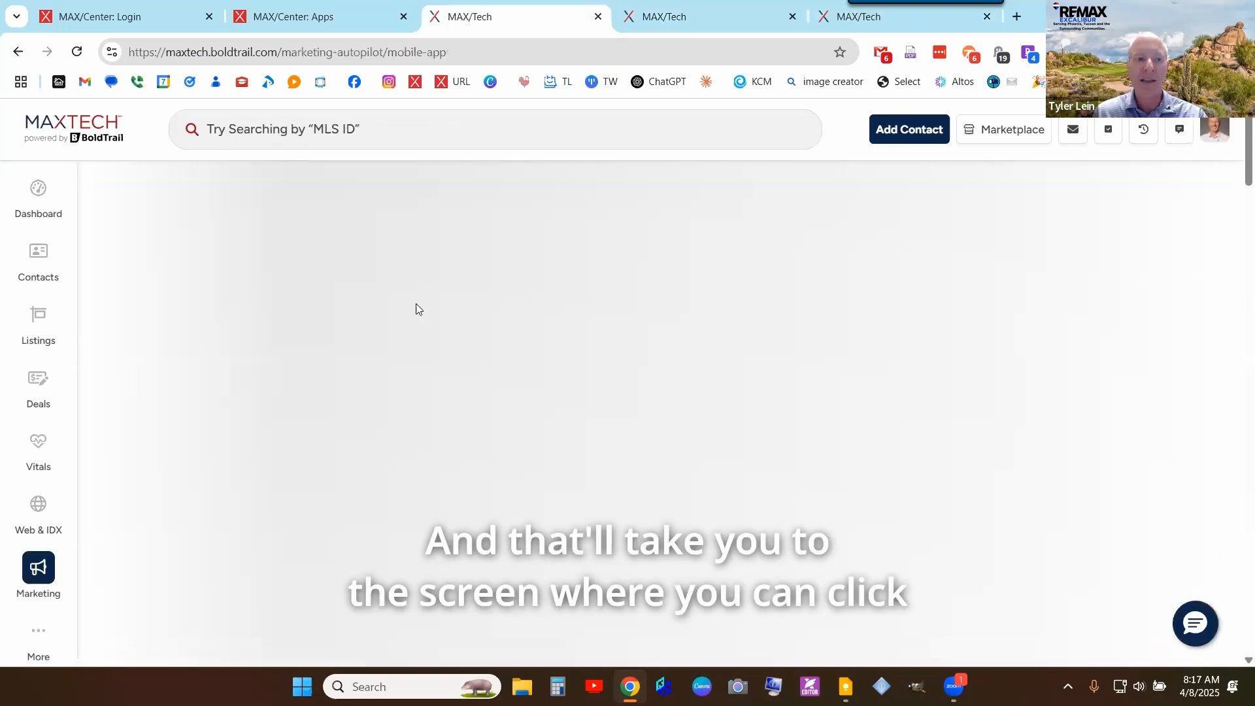
scroll(223, 393, down, 4)
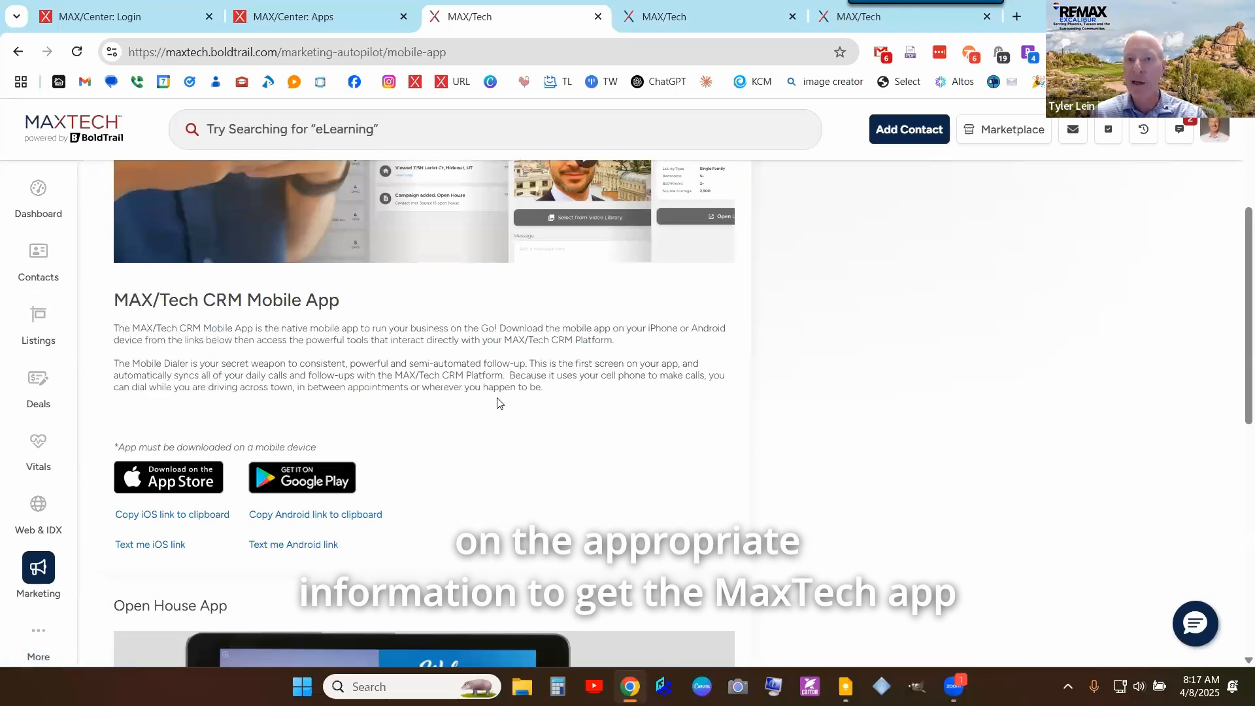
click(891, 21)
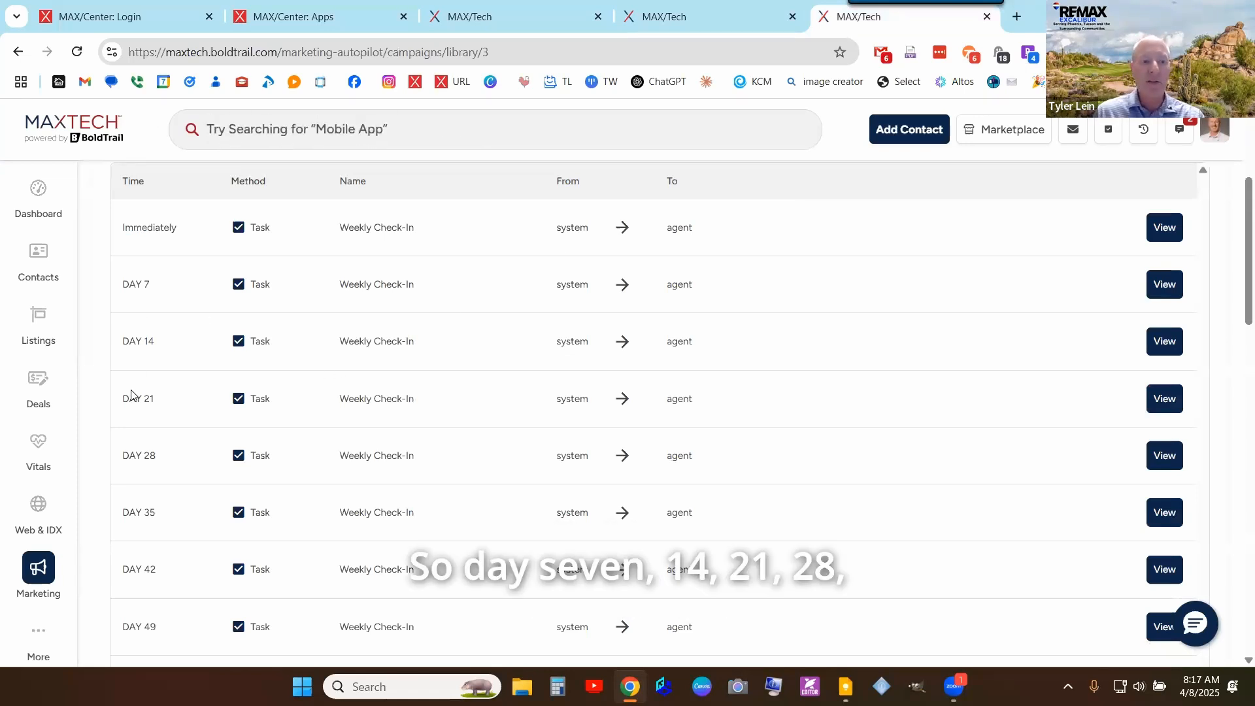
scroll(291, 457, down, 7)
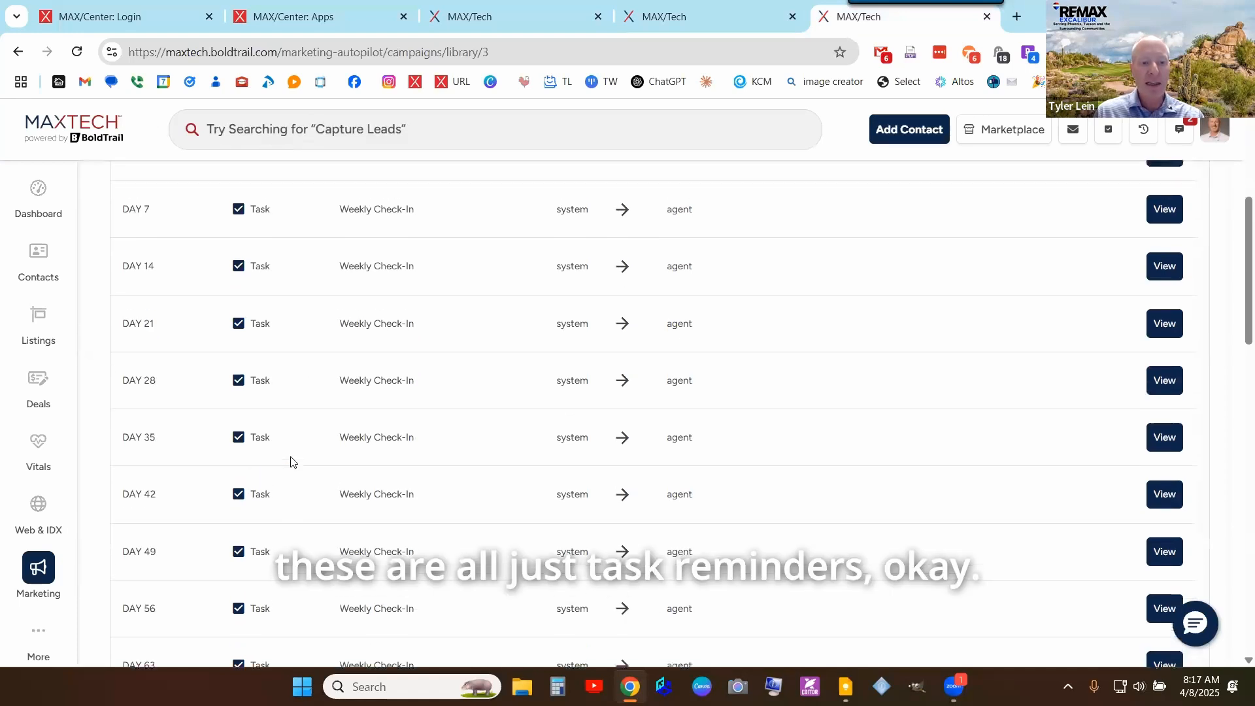
scroll(296, 457, down, 10)
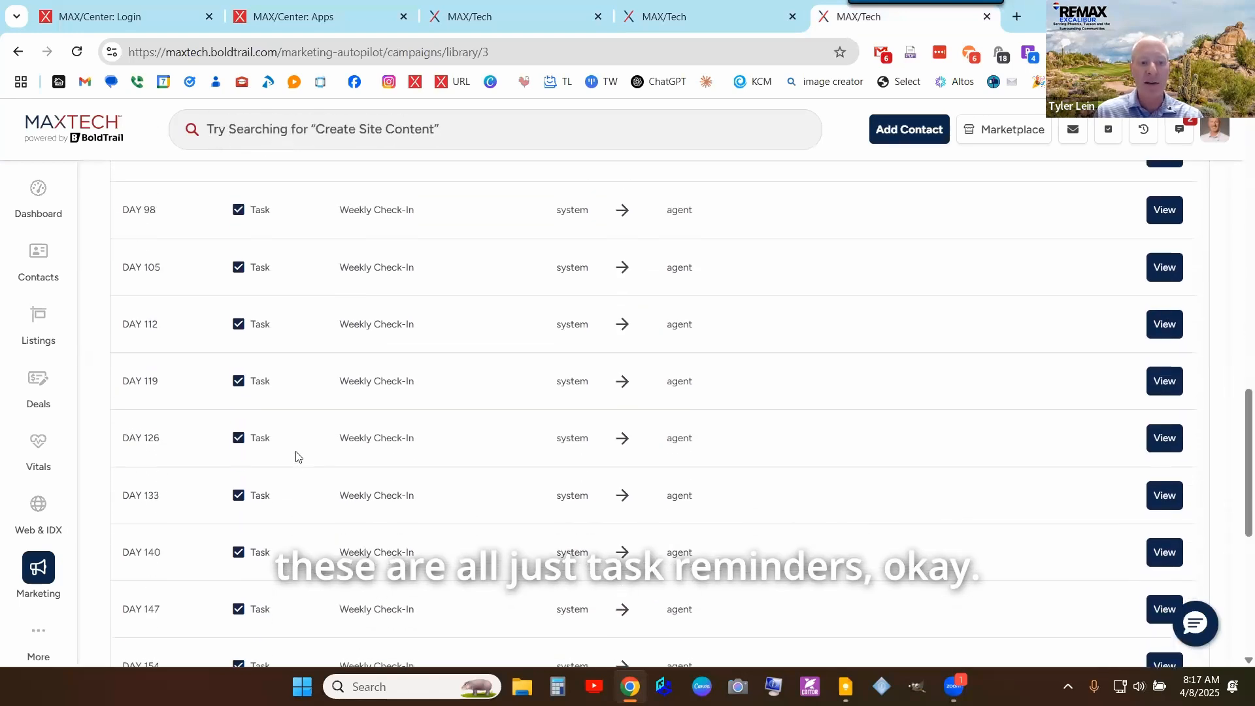
scroll(299, 451, up, 20)
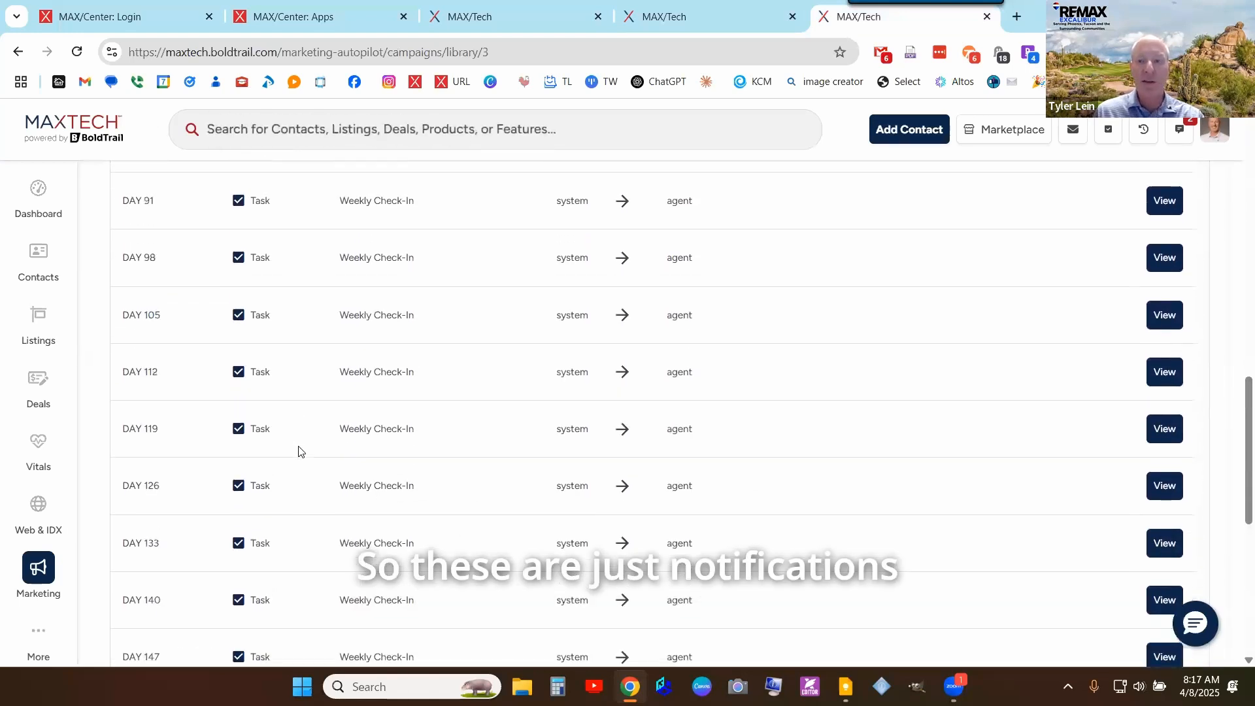
scroll(366, 462, up, 2)
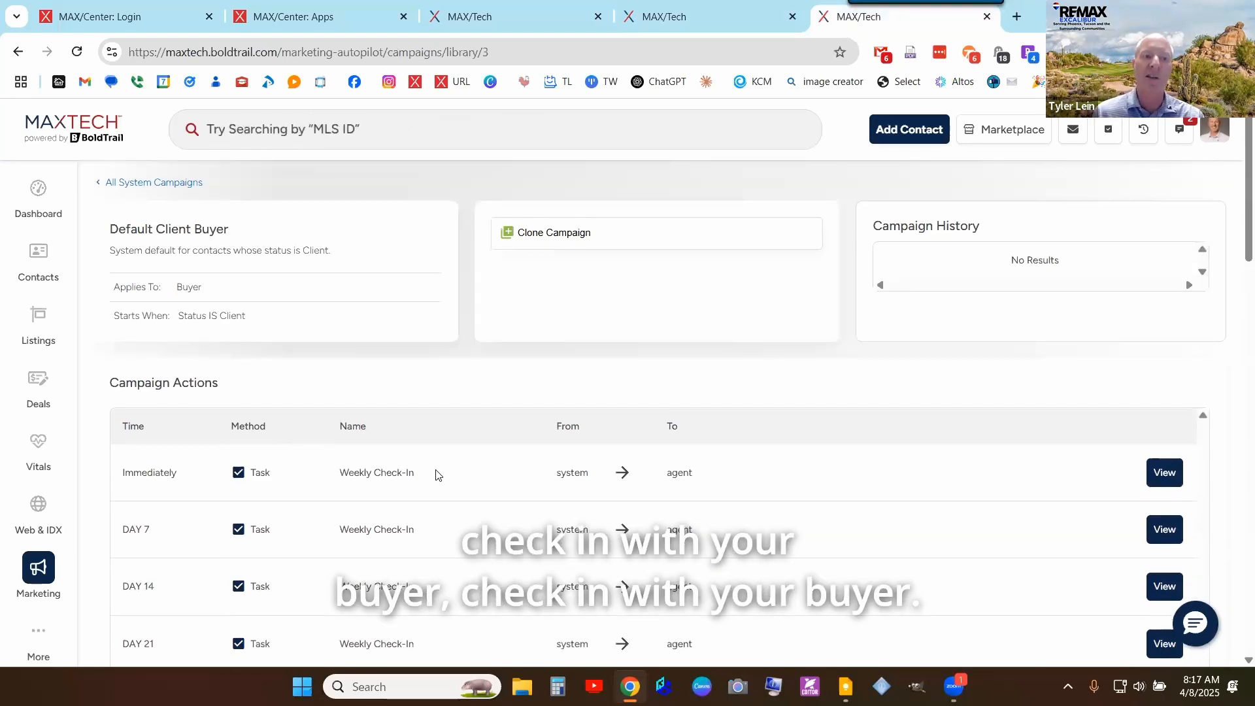
click(146, 185)
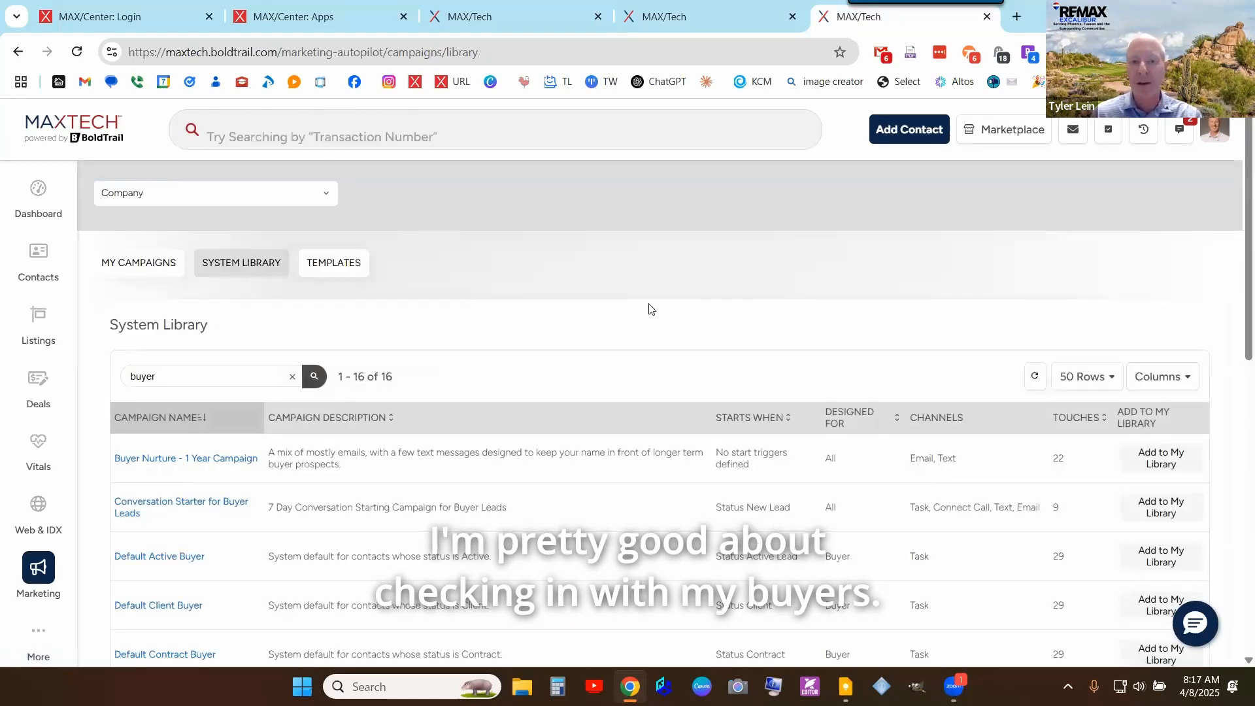
scroll(651, 326, down, 3)
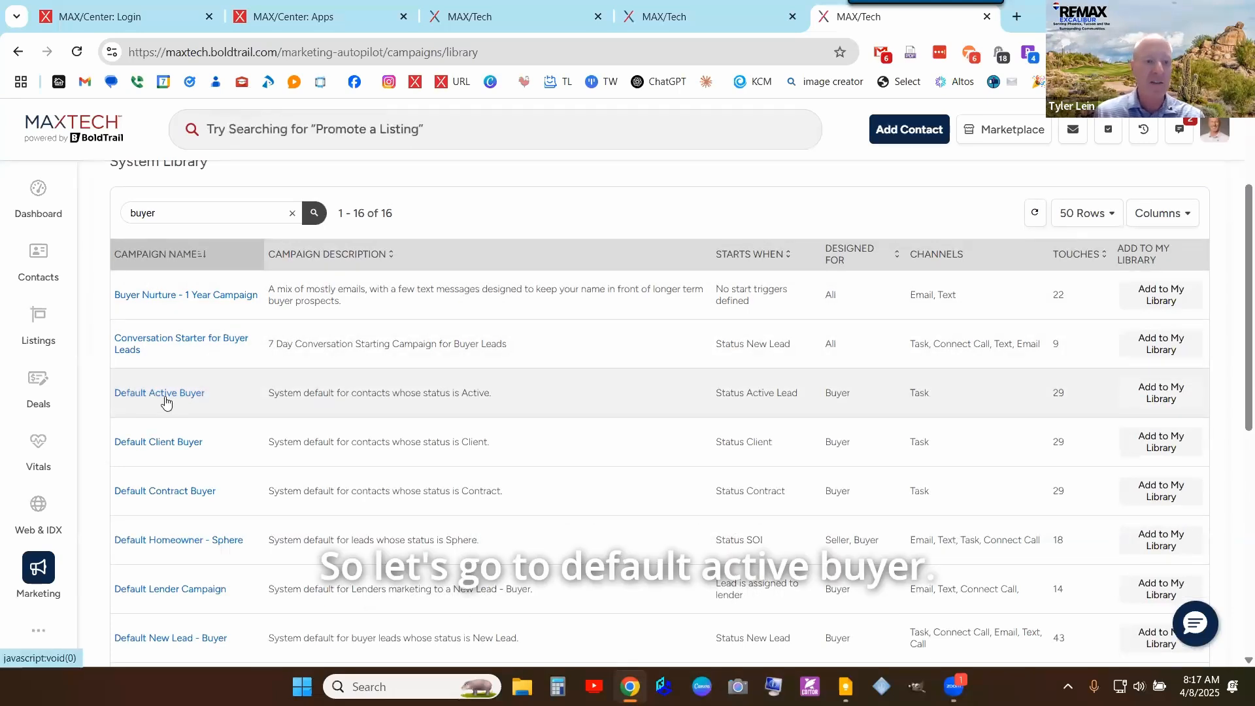
click(166, 401)
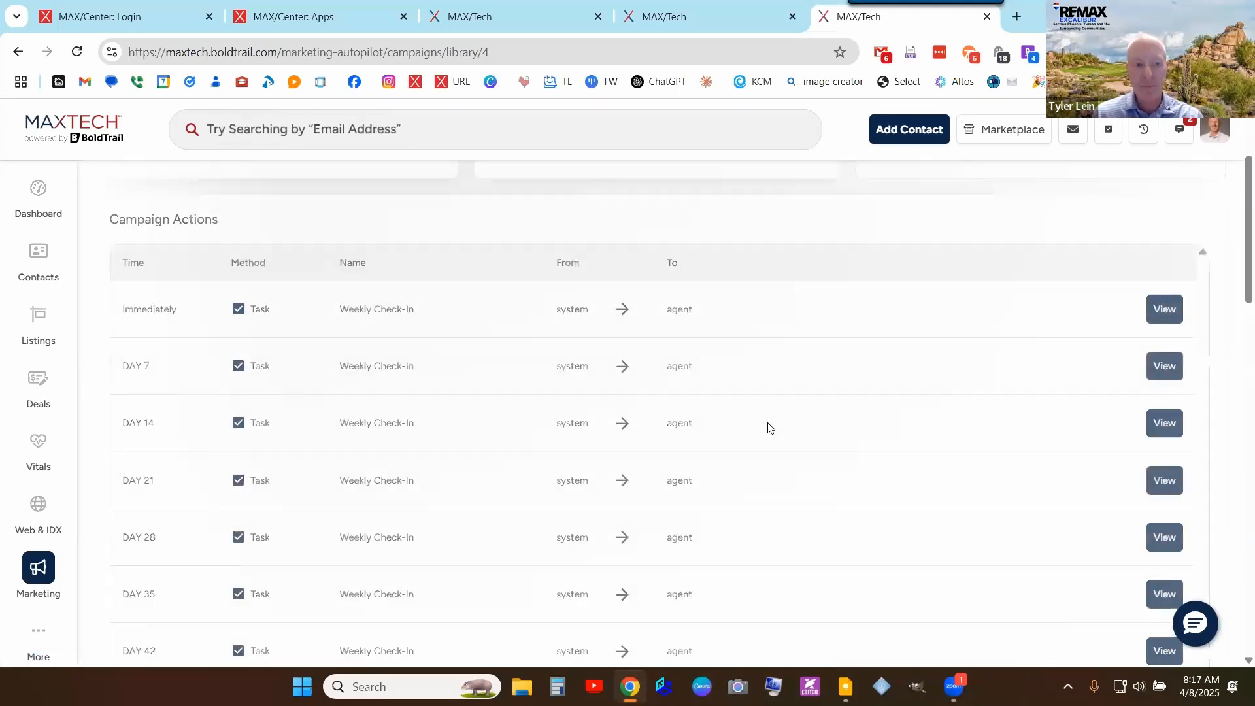
scroll(769, 425, down, 8)
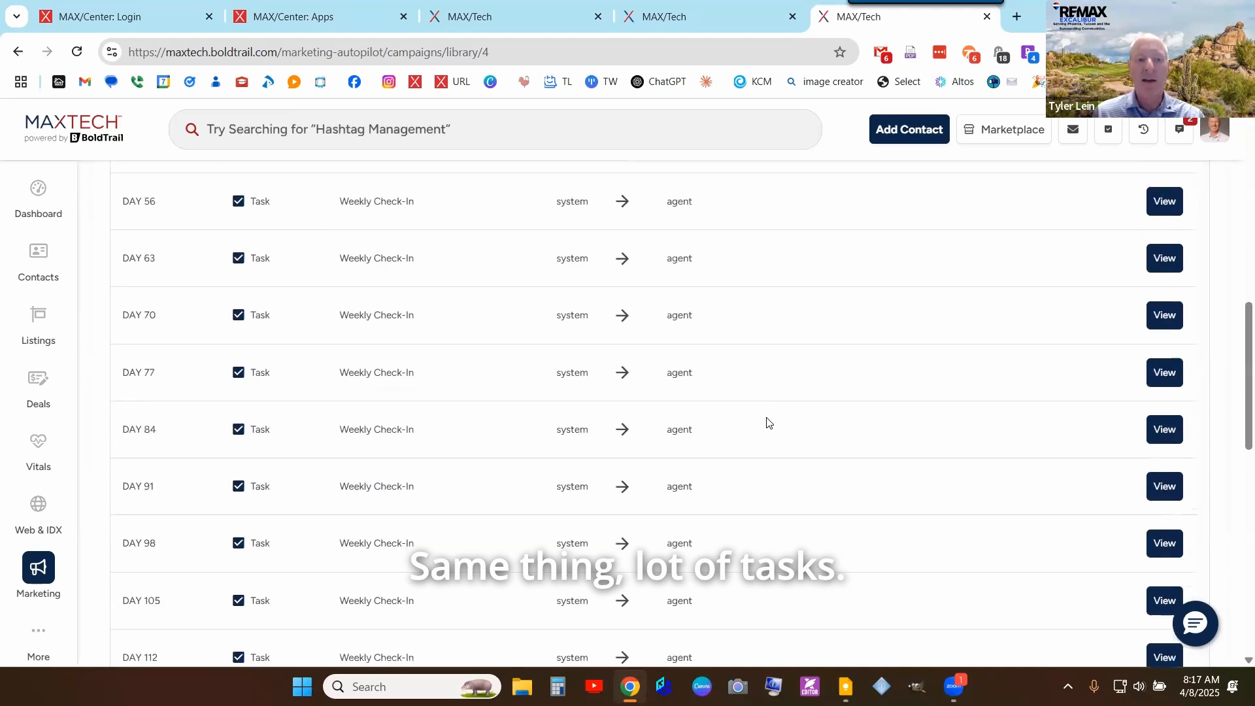
scroll(767, 421, down, 8)
scroll(185, 222, up, 14)
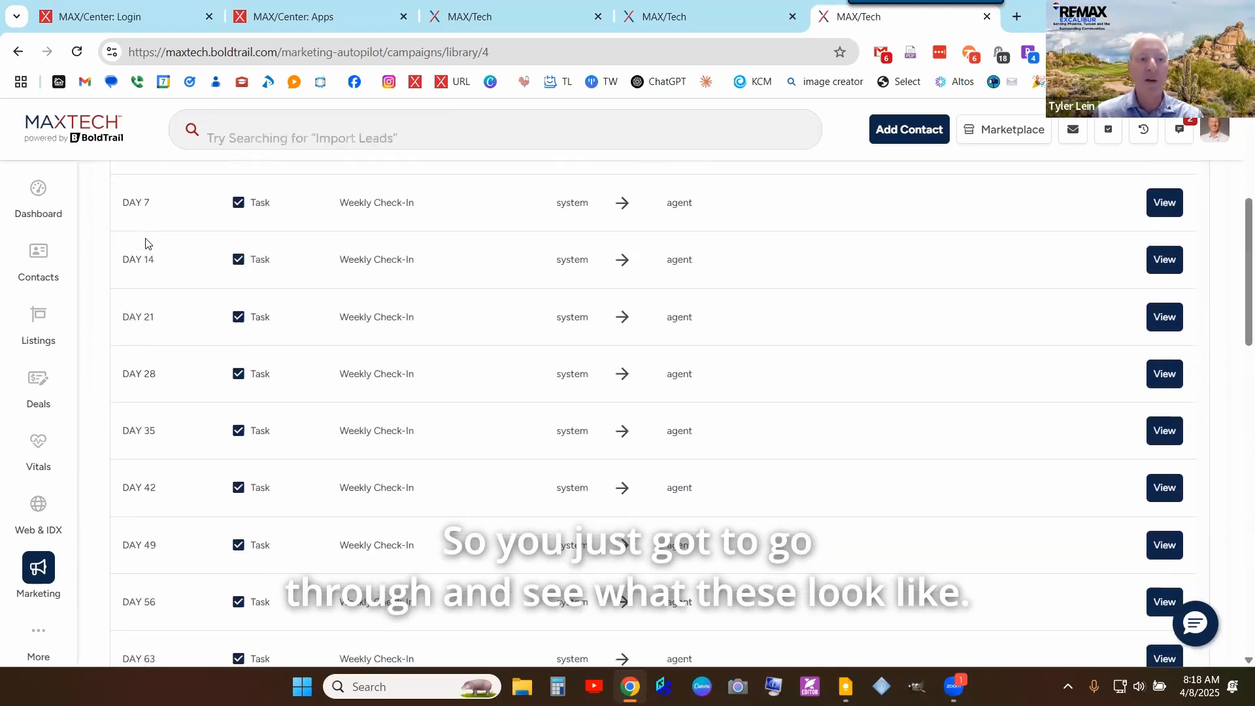
scroll(145, 244, up, 5)
click(144, 183)
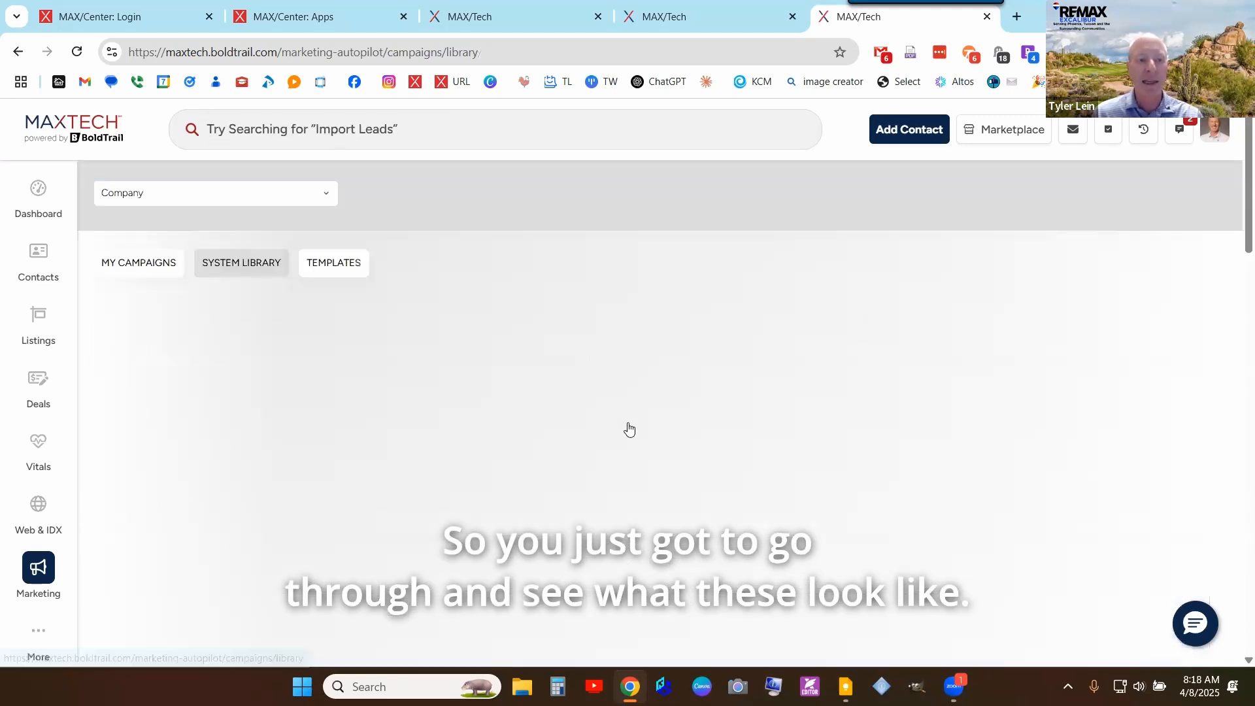
scroll(498, 429, down, 1)
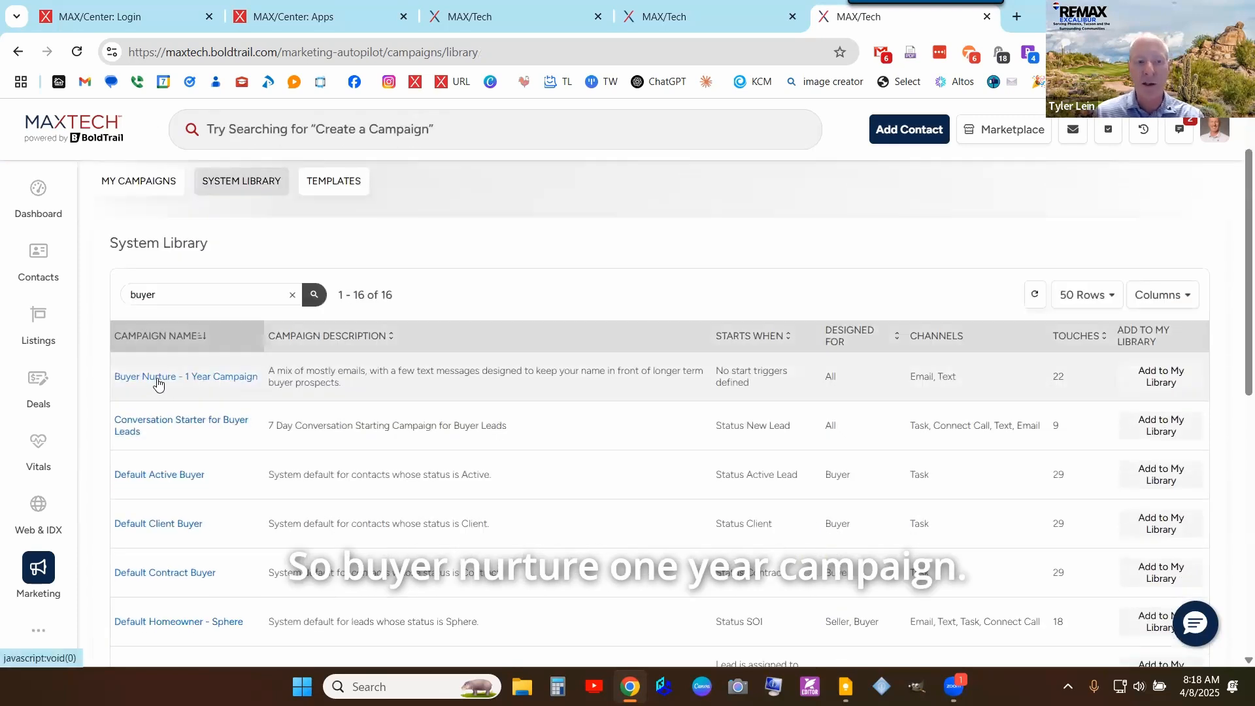
- Open the Buyer Nurture - 1 Year Campaign and scroll through its Campaign Actions
click(158, 385)
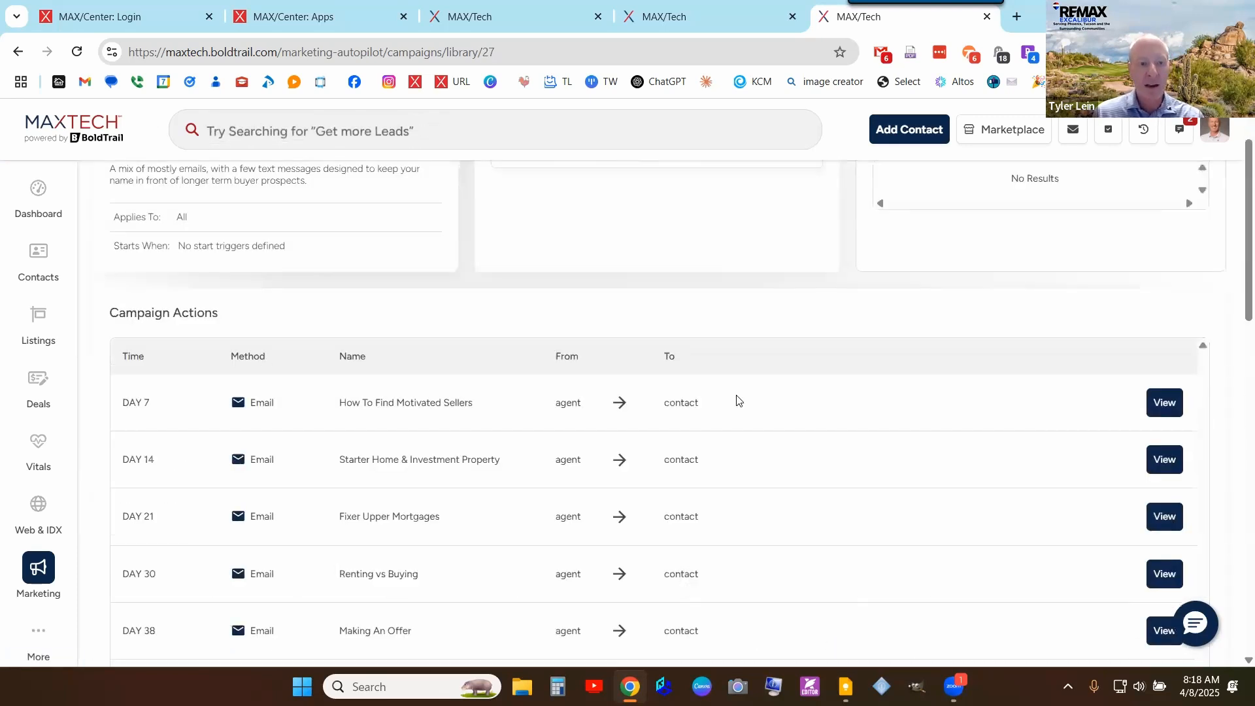
scroll(736, 369, up, 1)
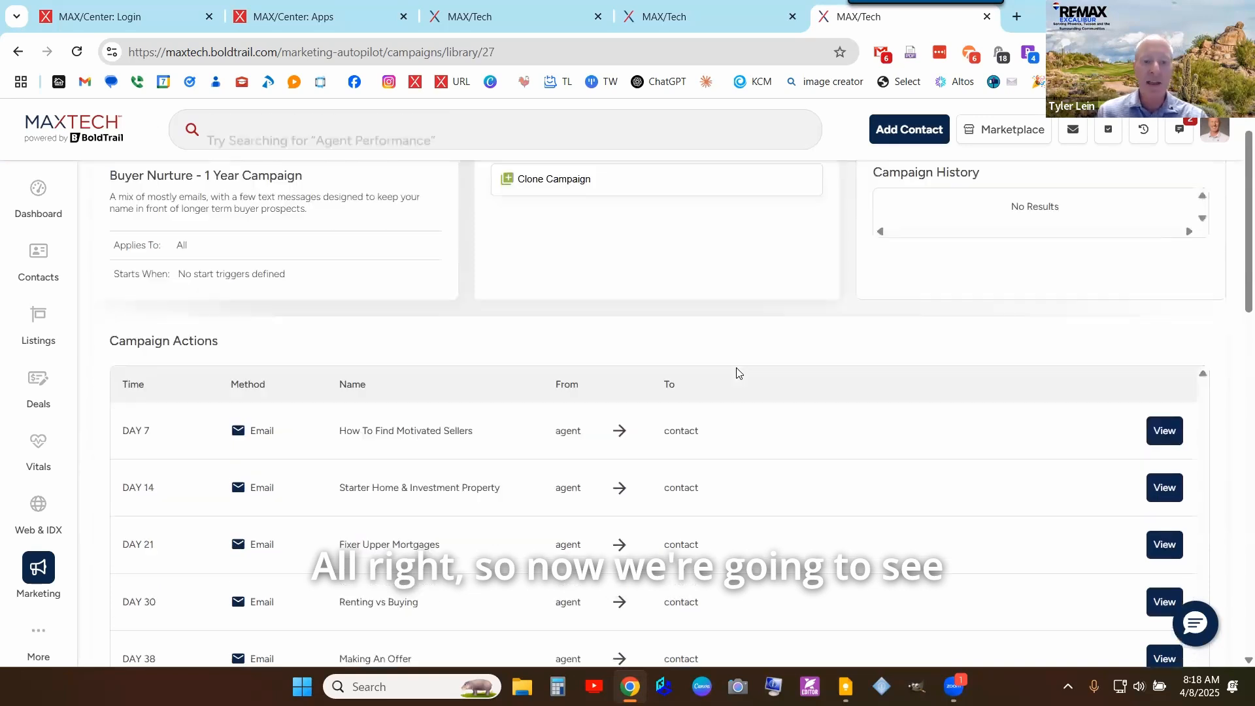
scroll(737, 373, down, 2)
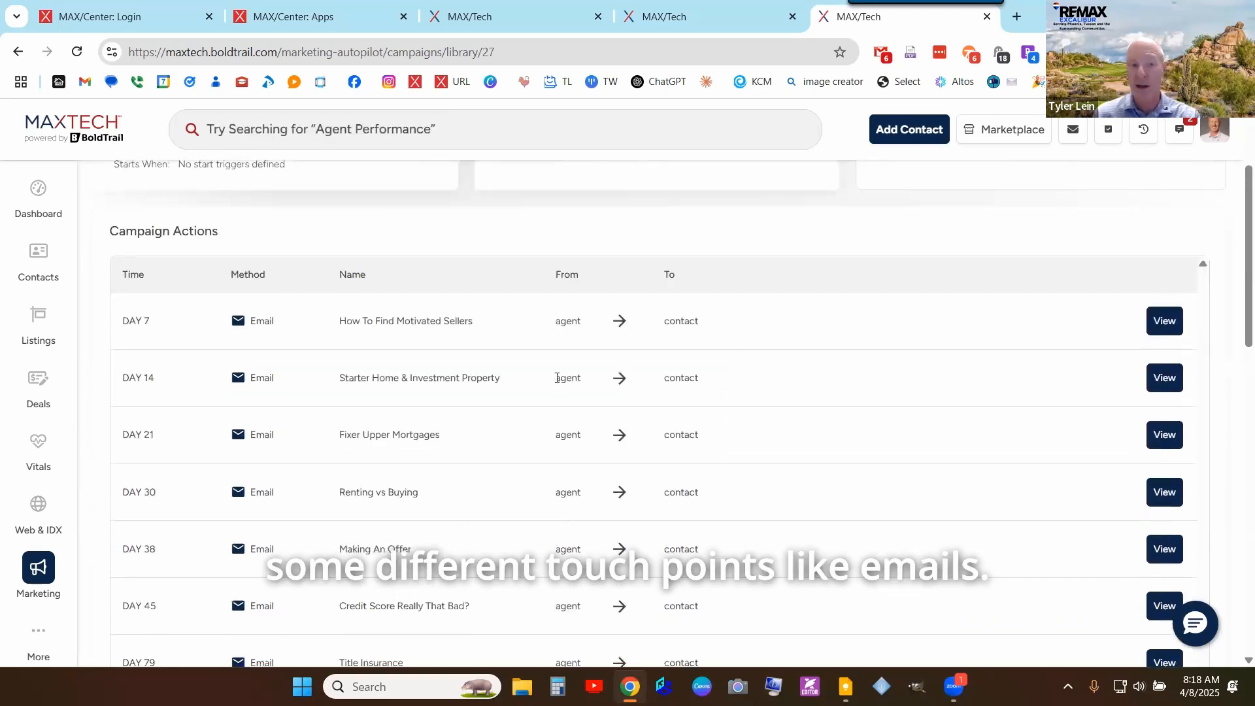
scroll(279, 412, down, 12)
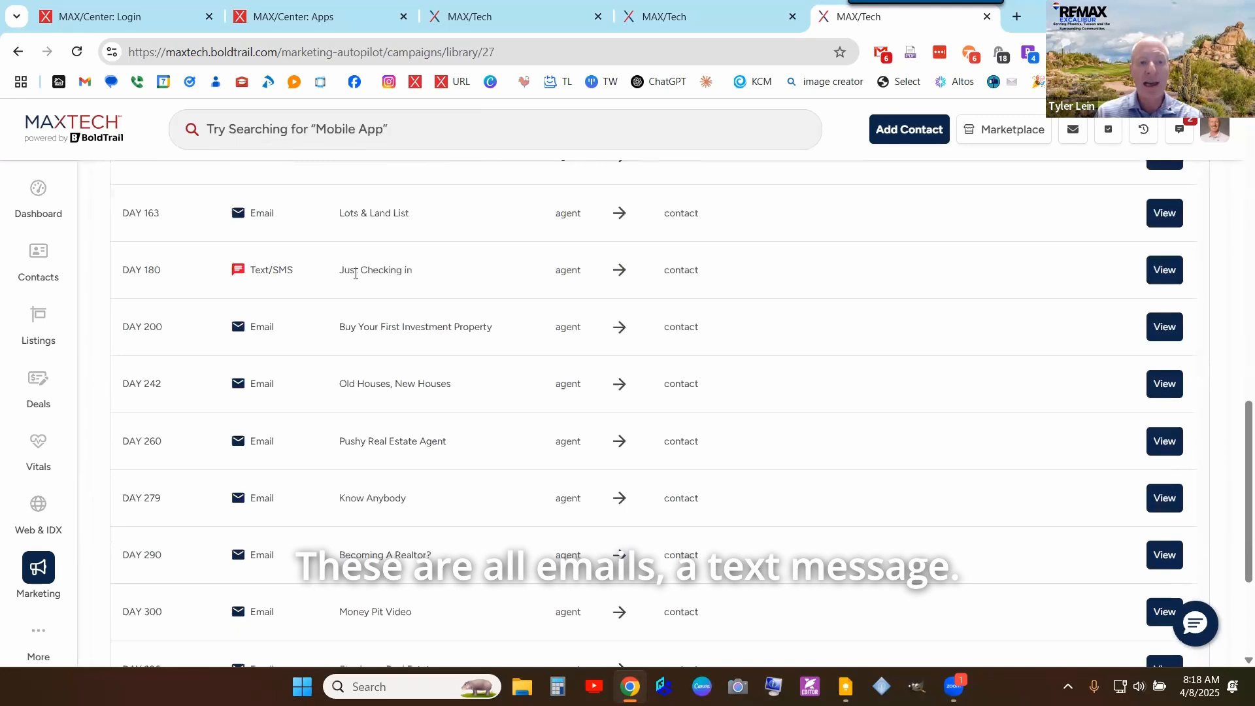
drag(252, 271, 448, 277)
scroll(449, 288, down, 4)
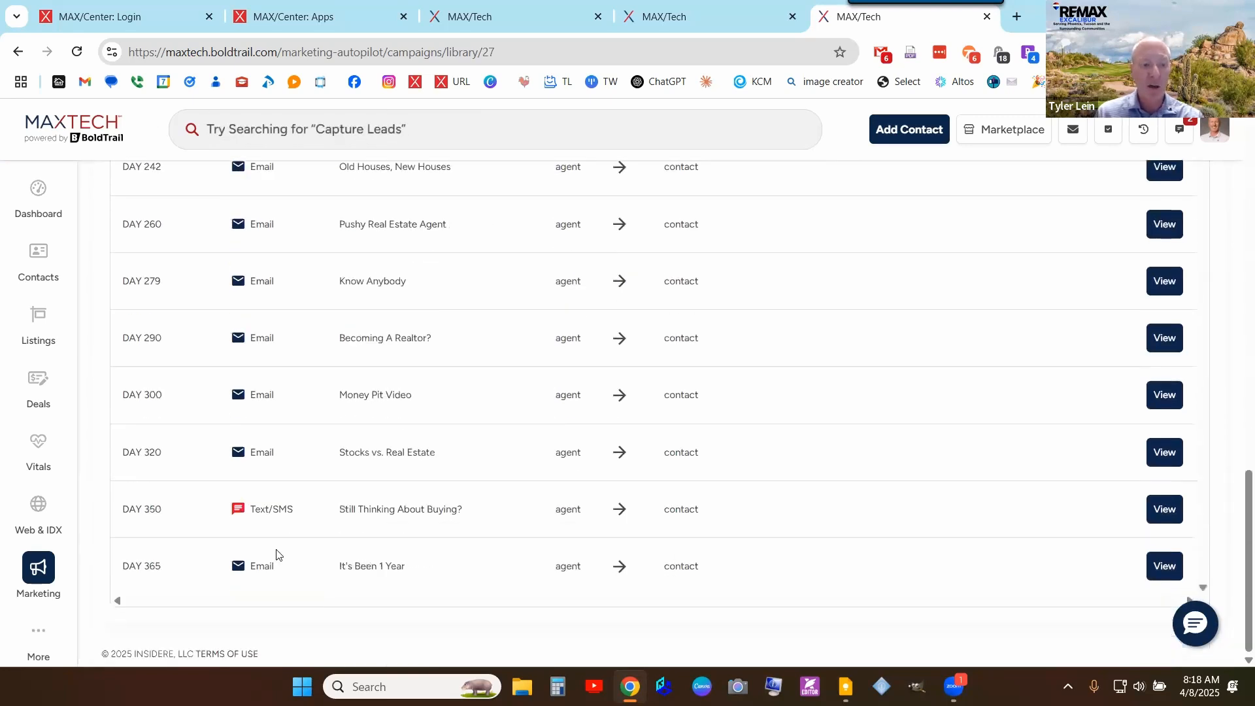
- Point out the DAY 365 entry and the Day 7 How To Find Motivated Sellers action
drag(152, 566, 168, 568)
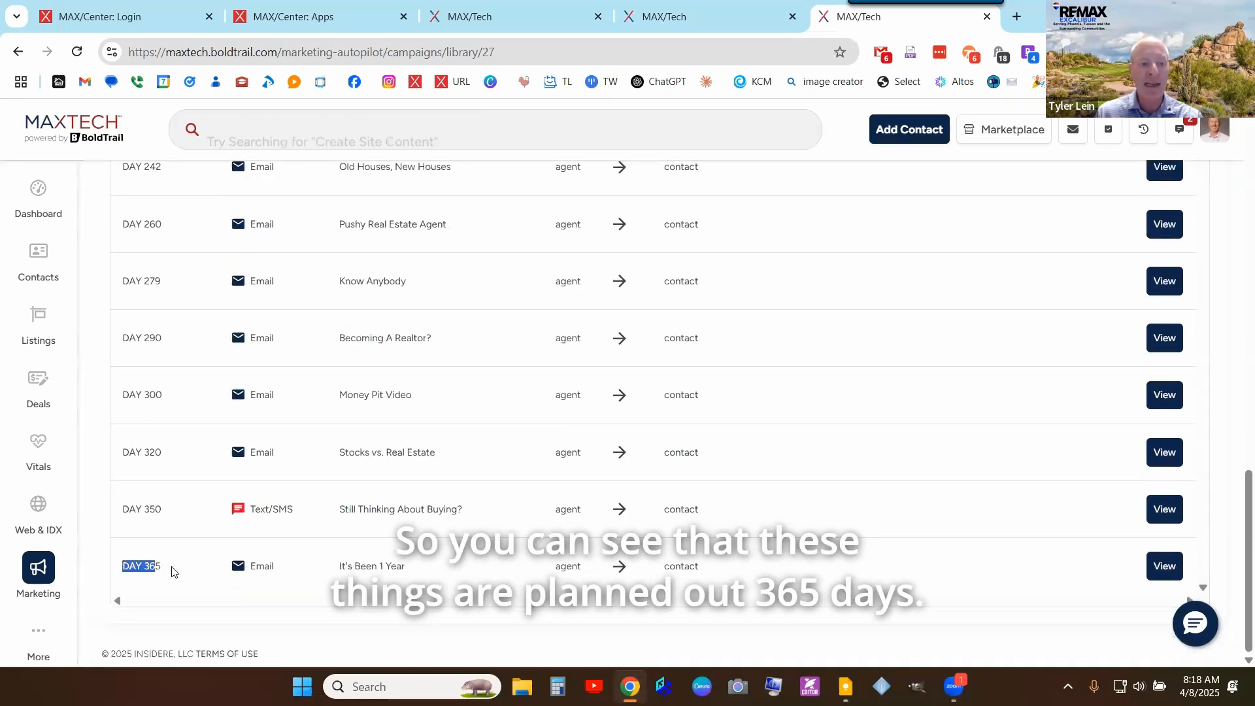
click(431, 569)
scroll(434, 563, up, 5)
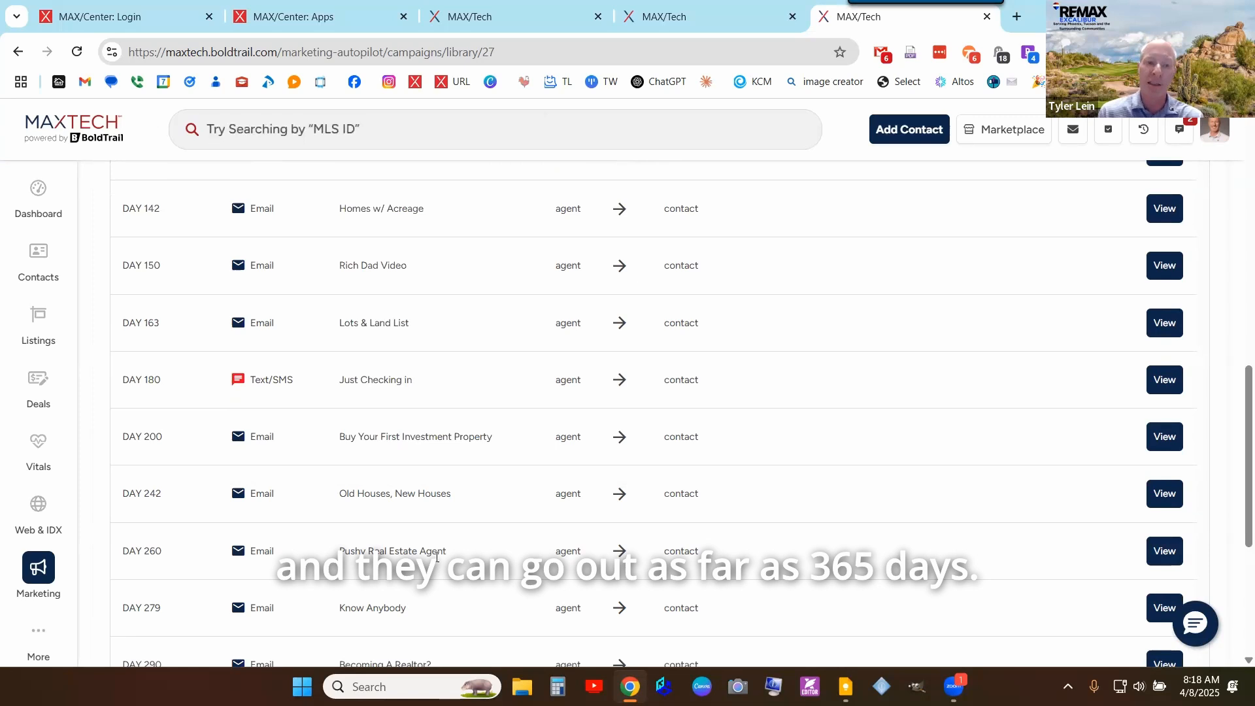
scroll(343, 526, up, 15)
scroll(437, 337, down, 3)
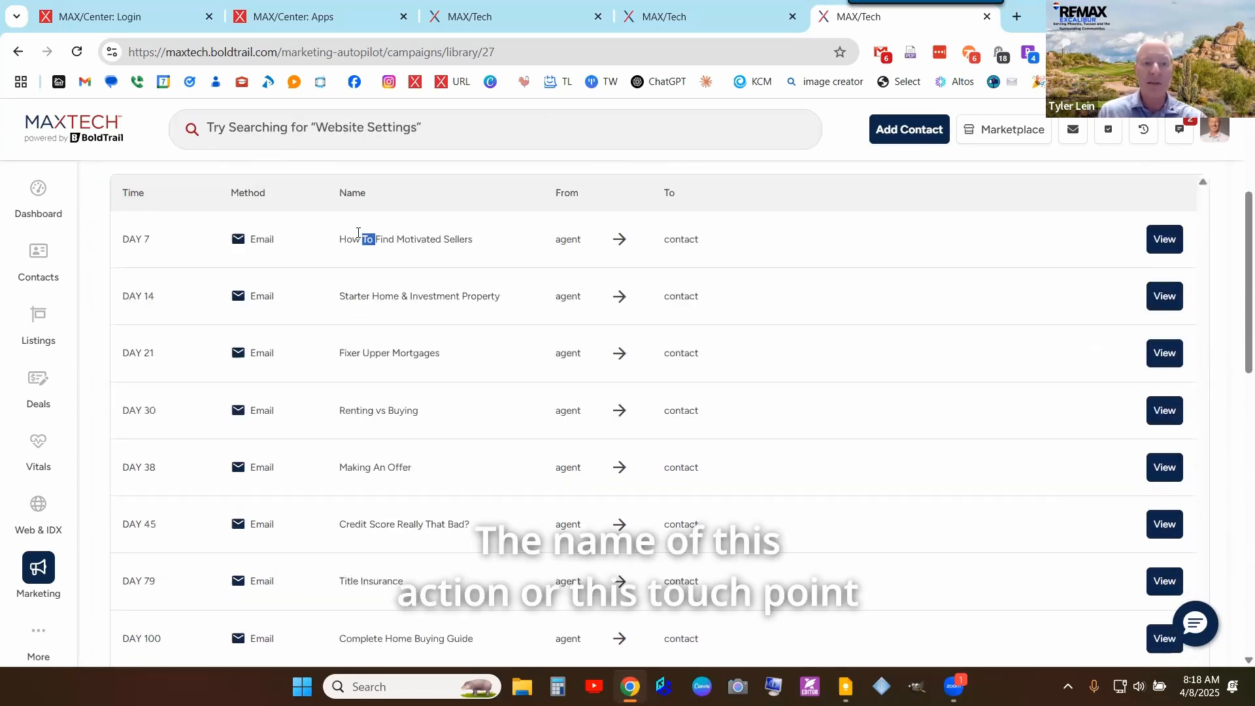
triple_click(358, 238)
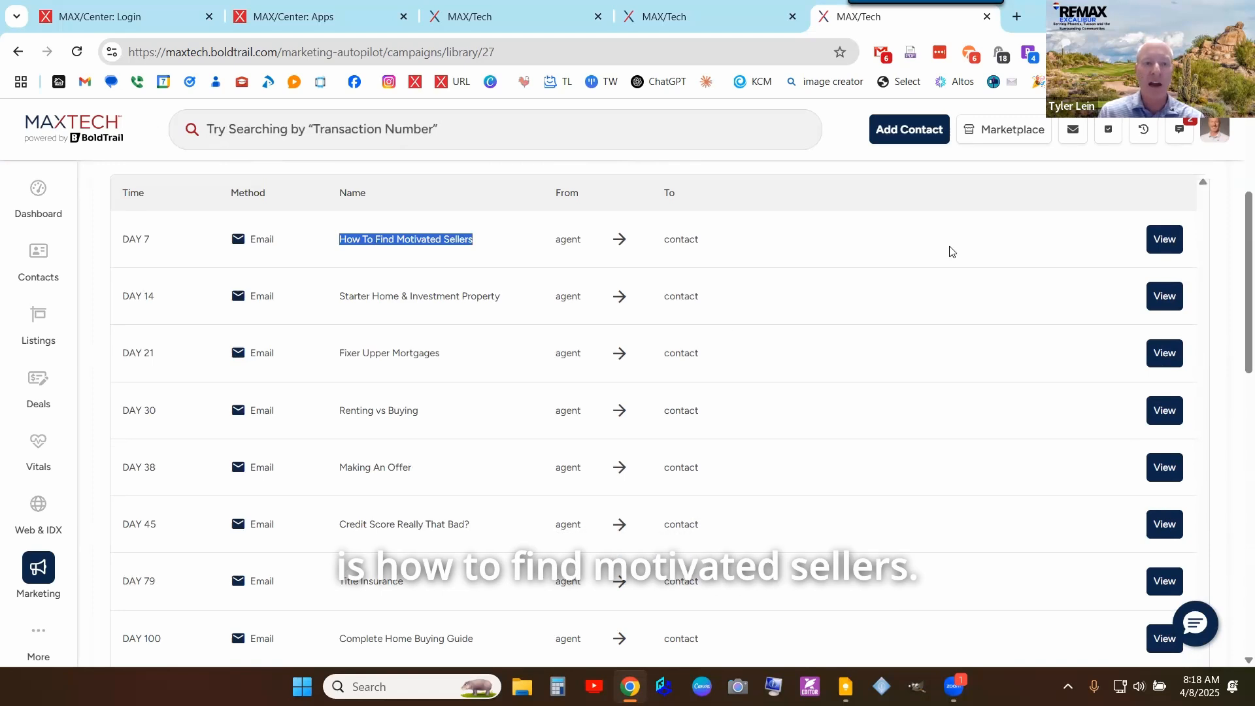
- Read the Day 7 How To Find Motivated Sellers email body, close it, and return to the campaign header
click(1162, 247)
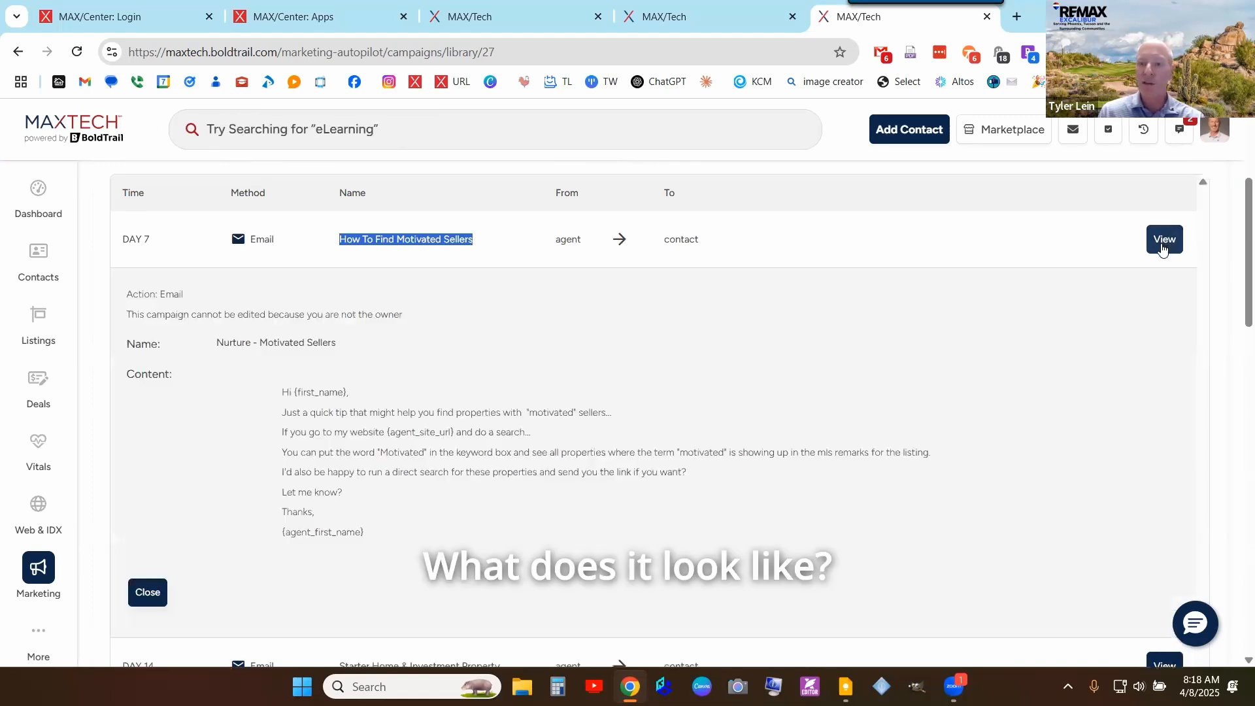
scroll(280, 355, down, 2)
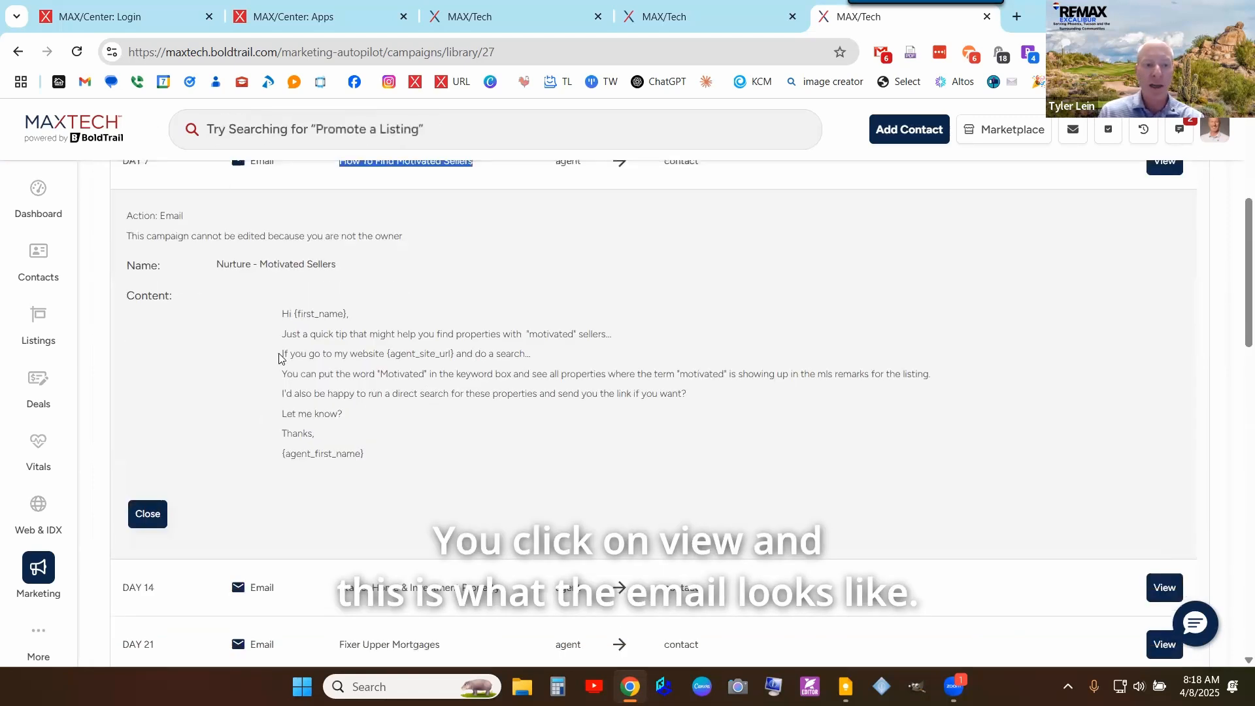
drag(292, 249, 547, 360)
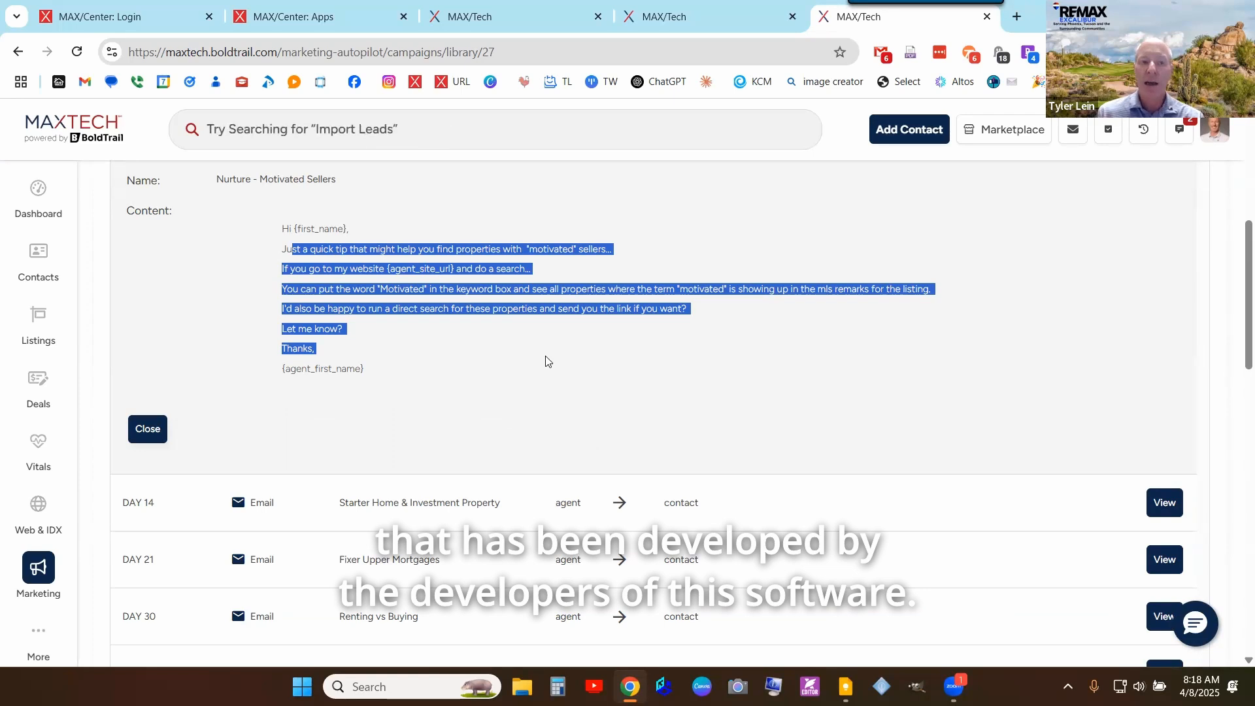
scroll(547, 361, up, 4)
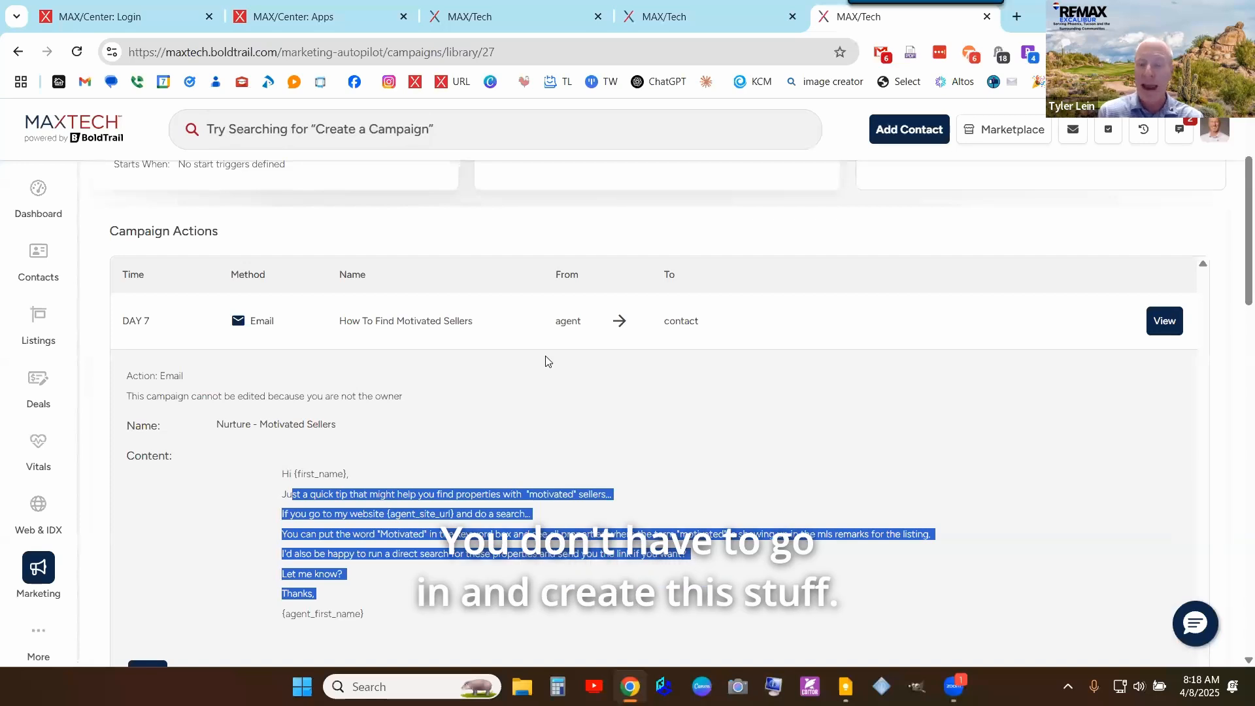
scroll(730, 426, down, 1)
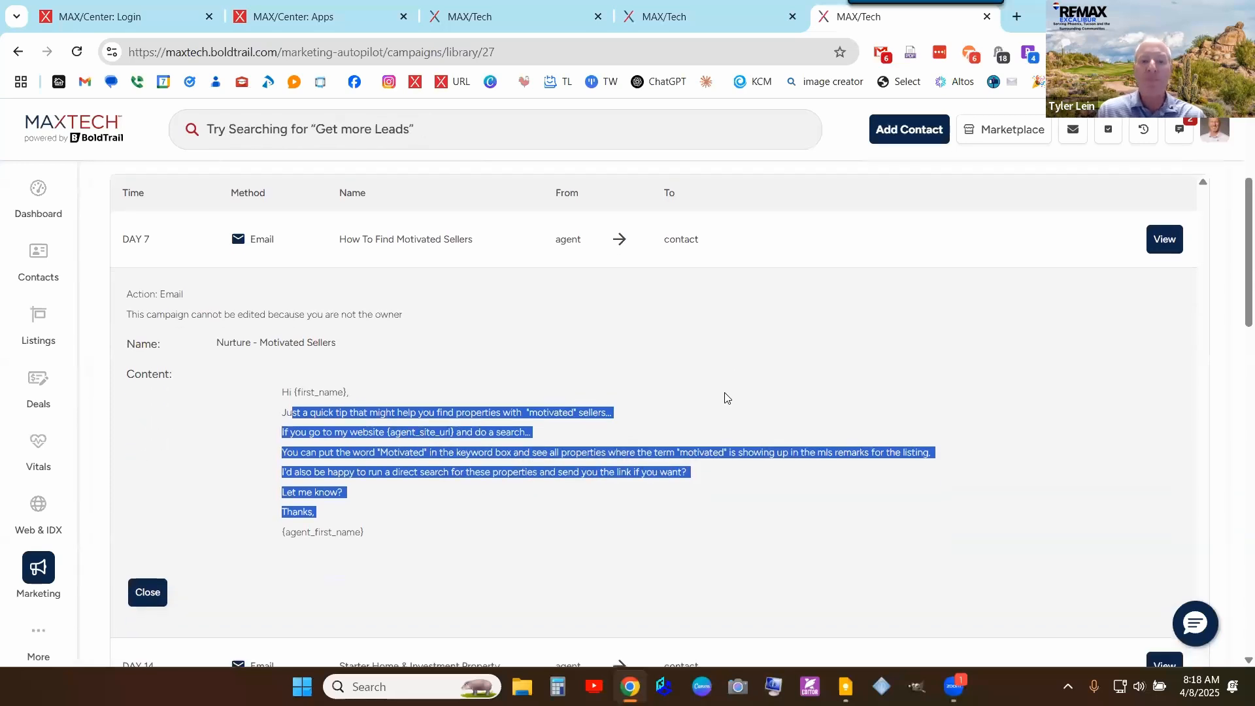
click(712, 370)
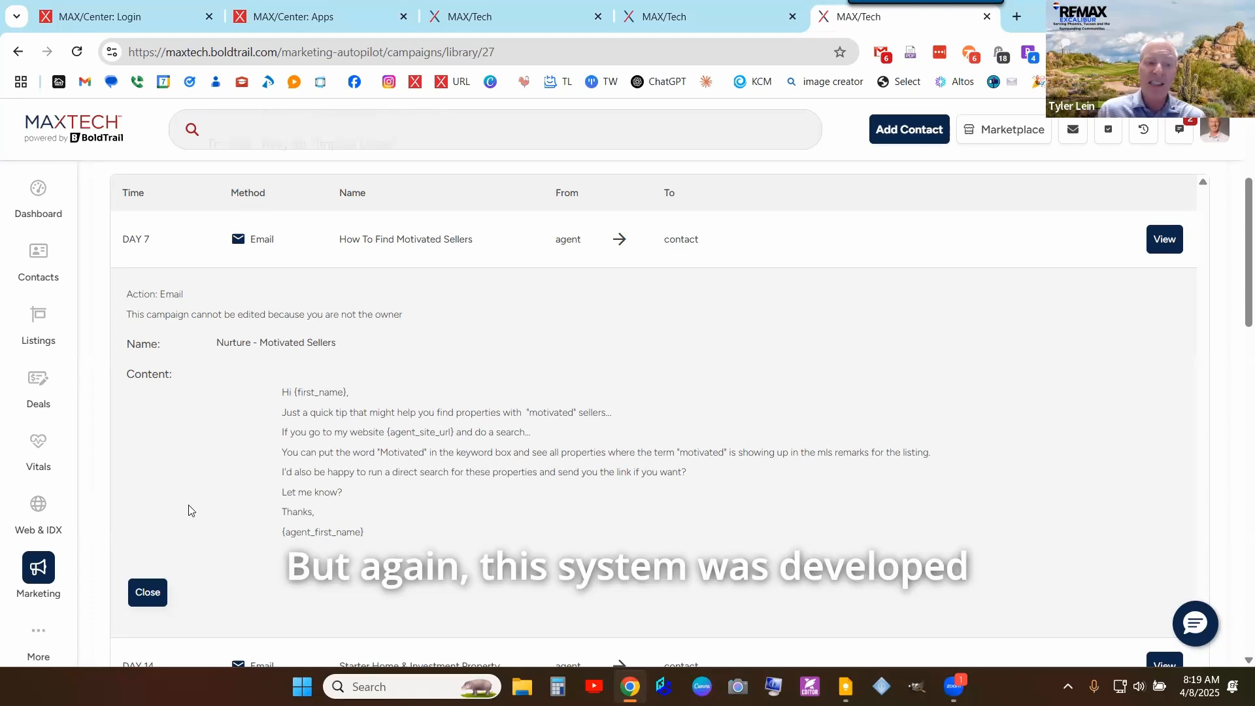
click(139, 600)
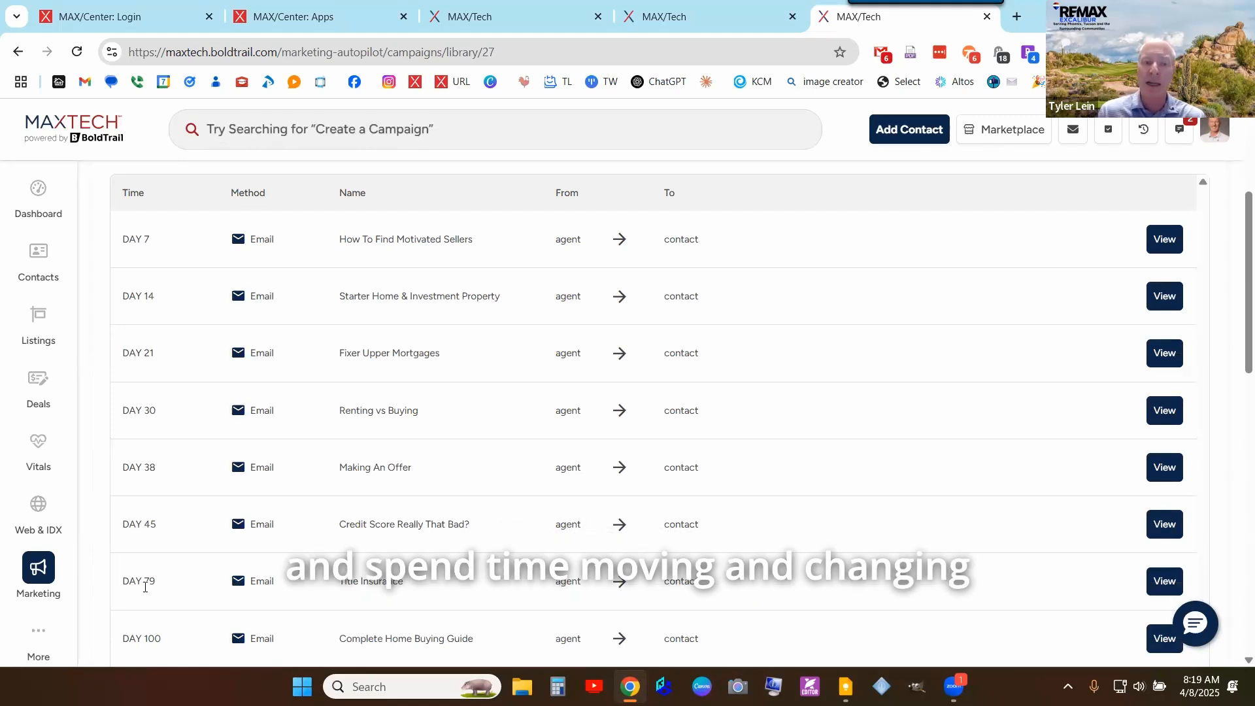
scroll(456, 448, up, 3)
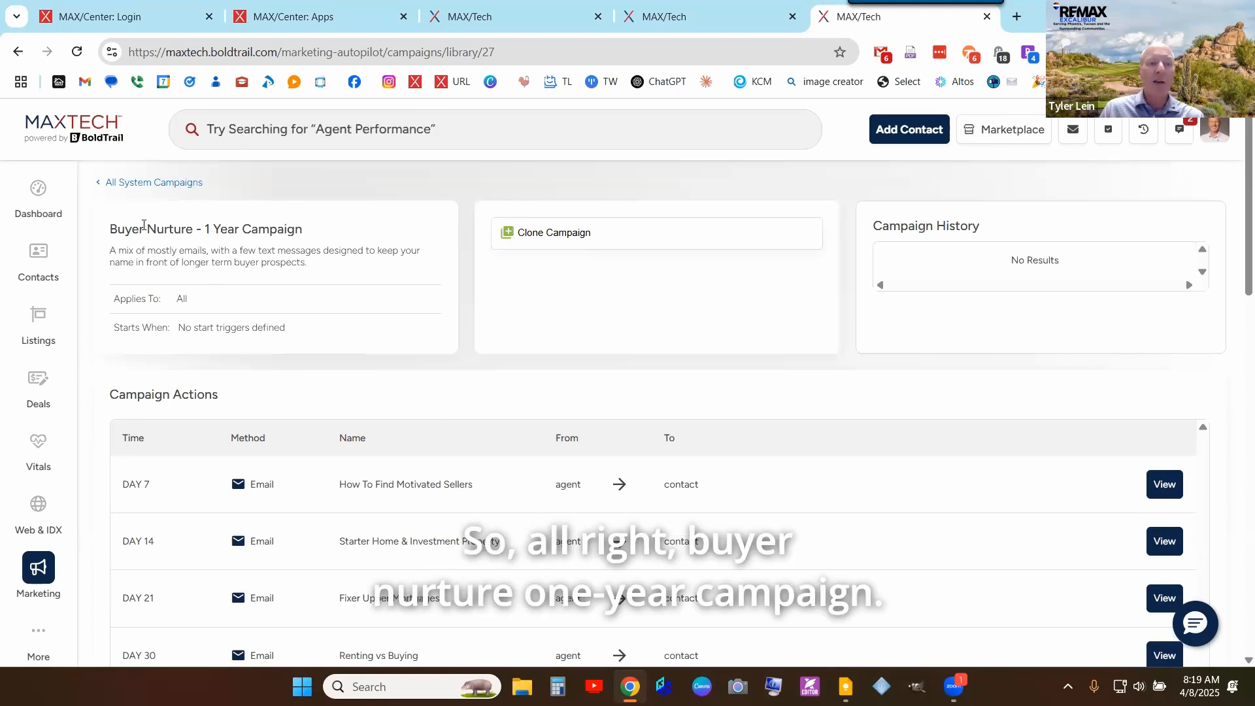
- Point out the Buyer Nurture - 1 Year Campaign title and begin cloning it
drag(144, 228, 342, 229)
click(341, 229)
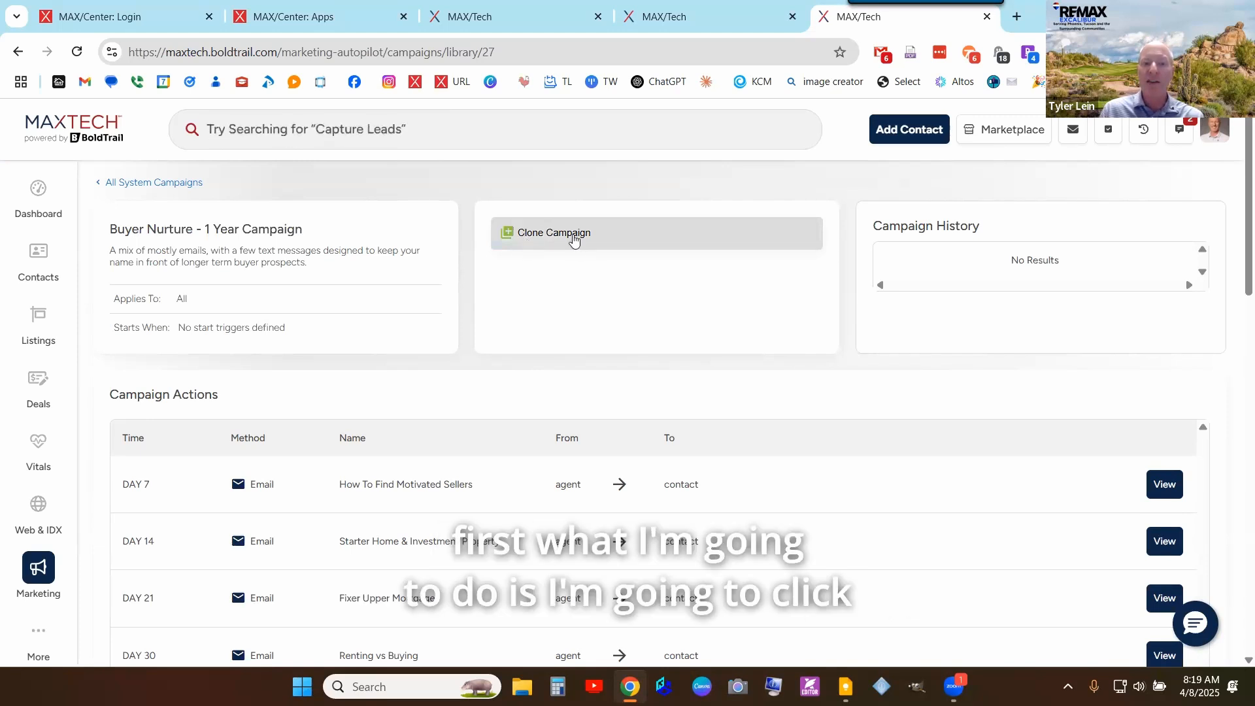
click(574, 241)
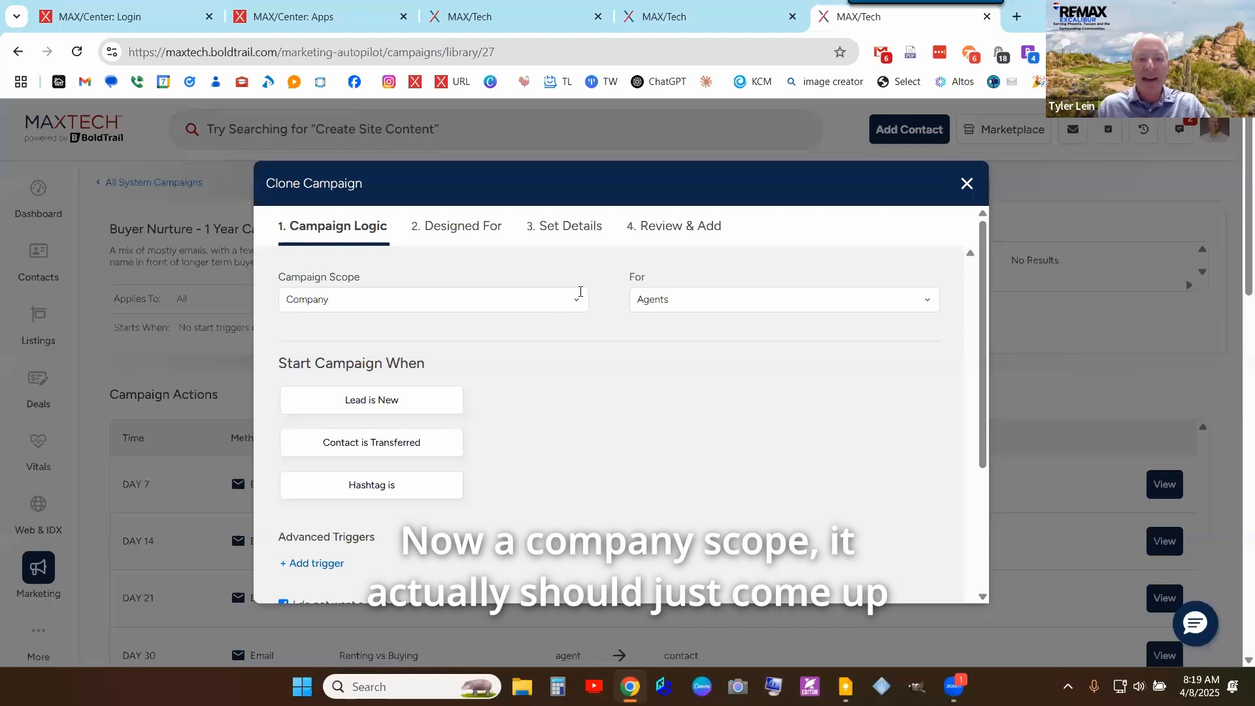
- Set the cloned campaign's scope to the agent's own account
click(576, 297)
text(t)
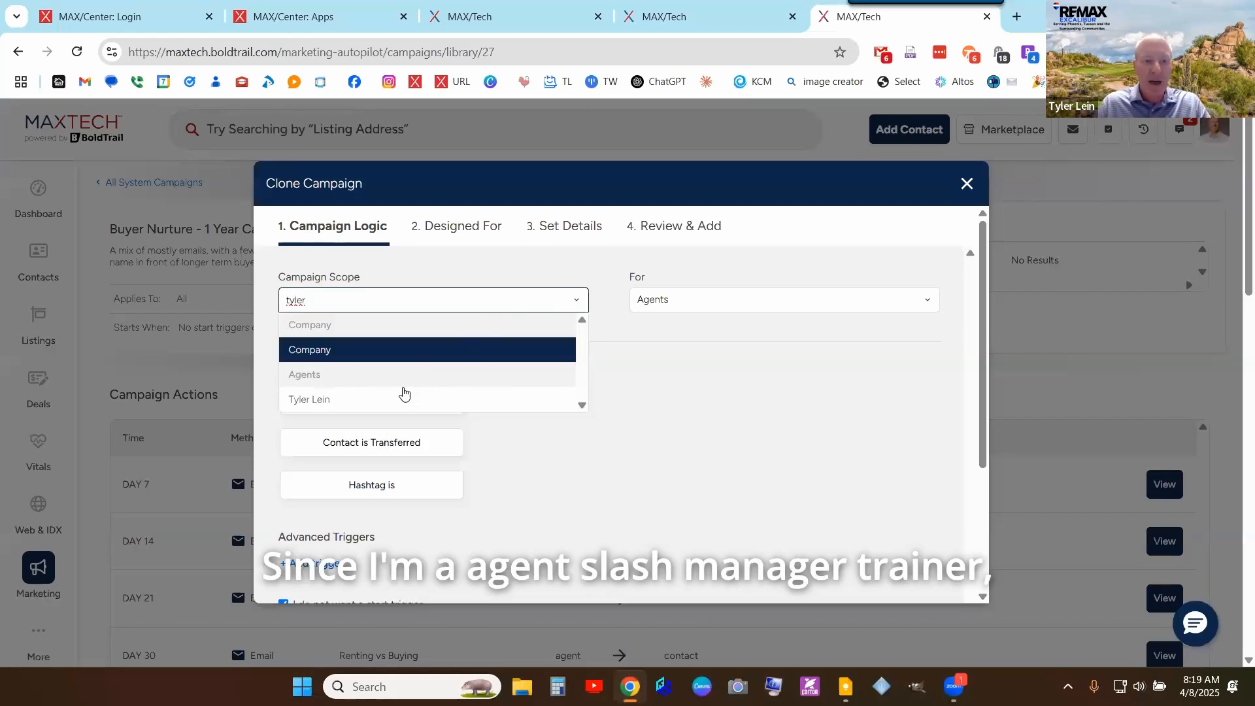
text(yler)
click(401, 400)
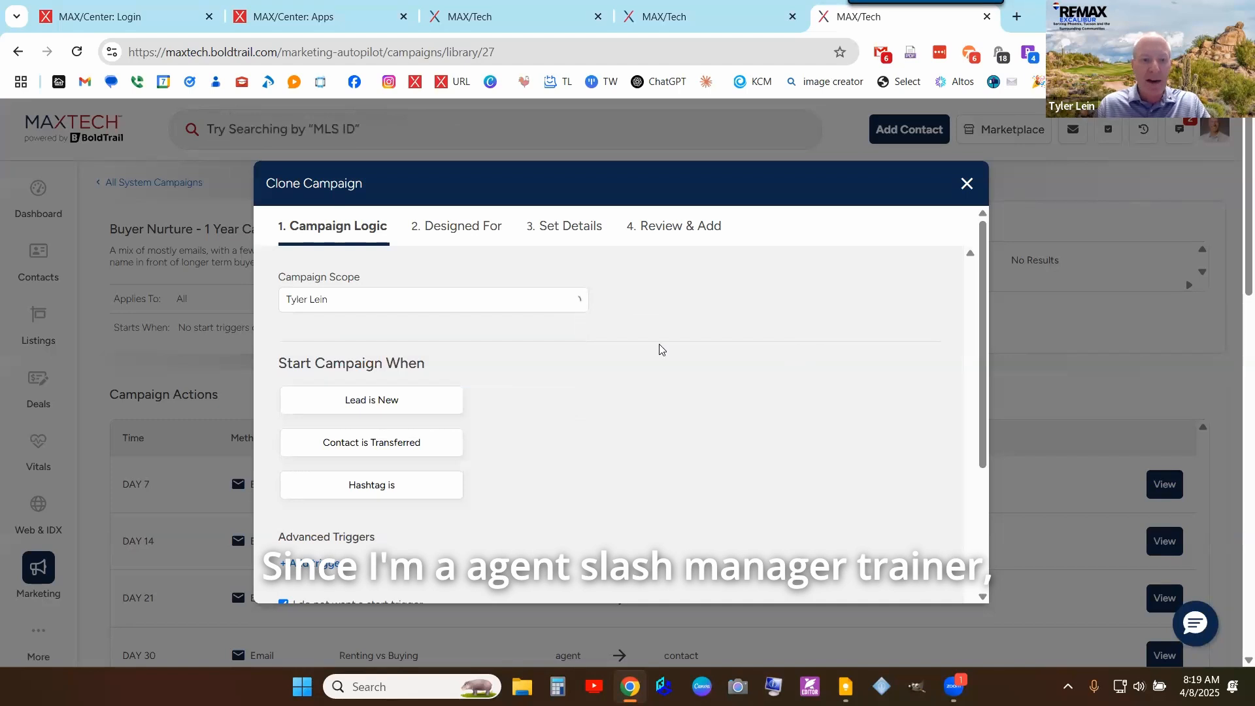
scroll(660, 348, down, 2)
scroll(585, 291, up, 2)
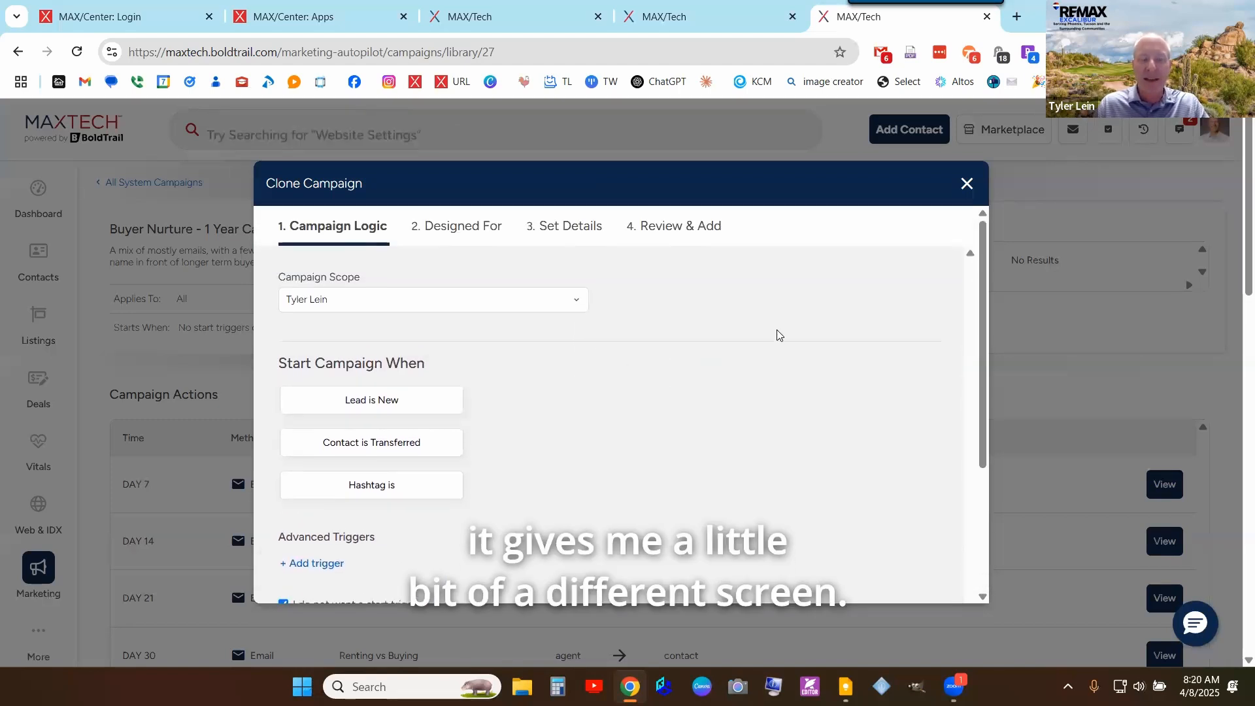
scroll(779, 334, down, 2)
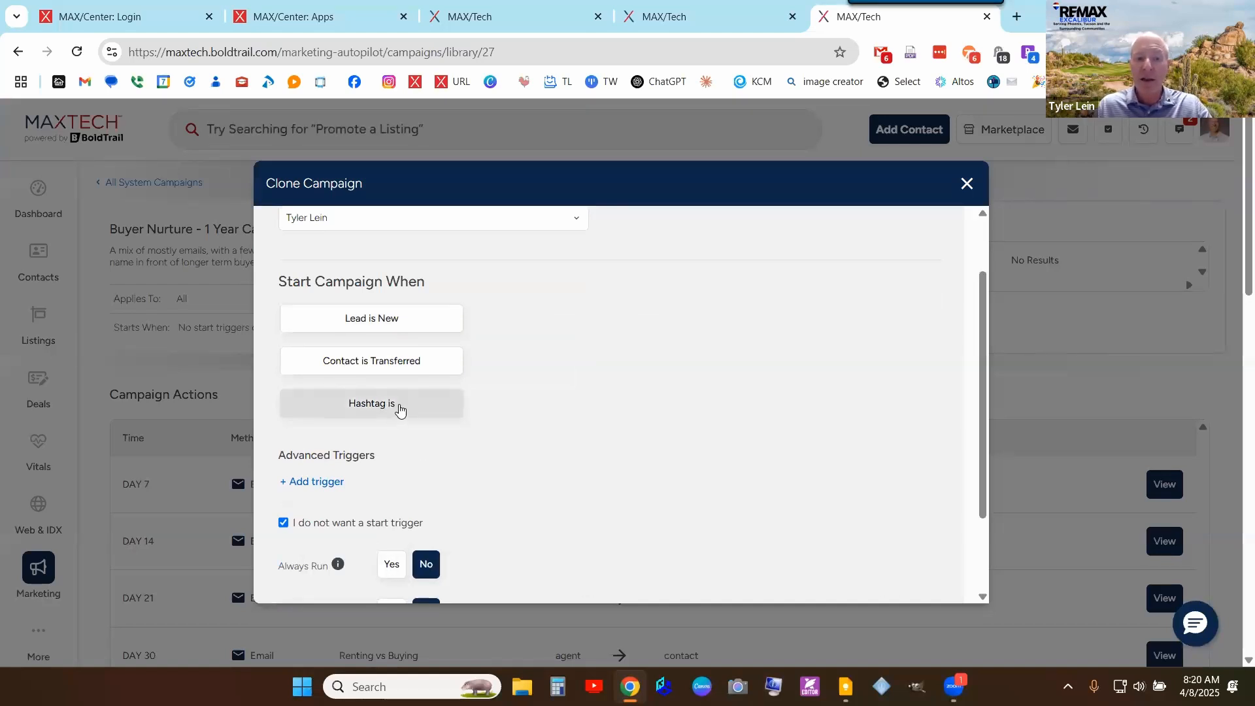
- Set the start trigger to 'Hashtag is' with the Buyer hashtag
click(392, 405)
click(567, 416)
text(#)
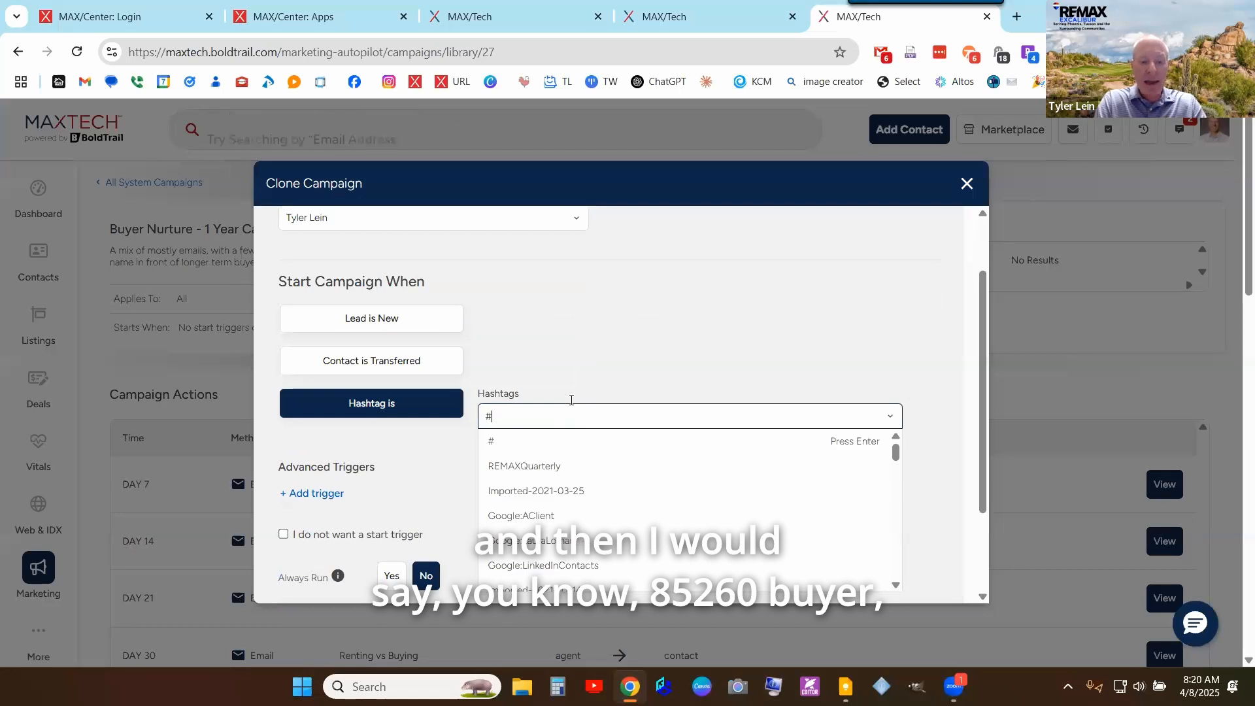
text(85260)
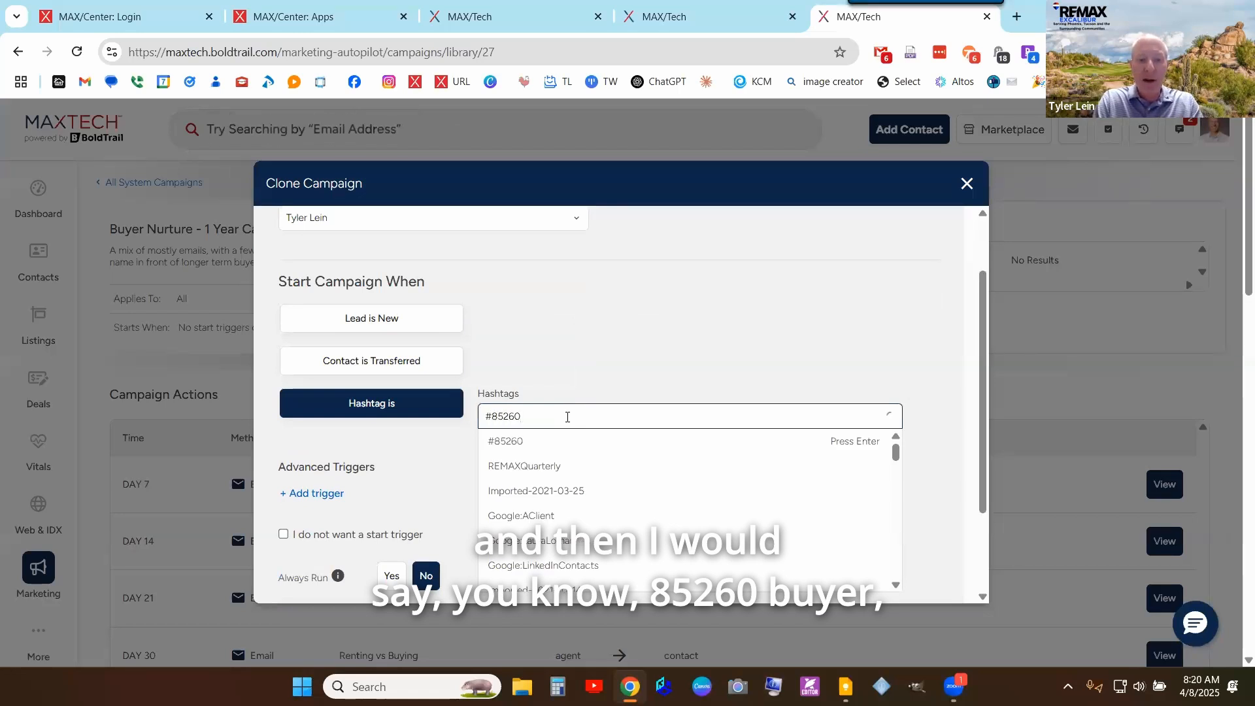
text(Buyer)
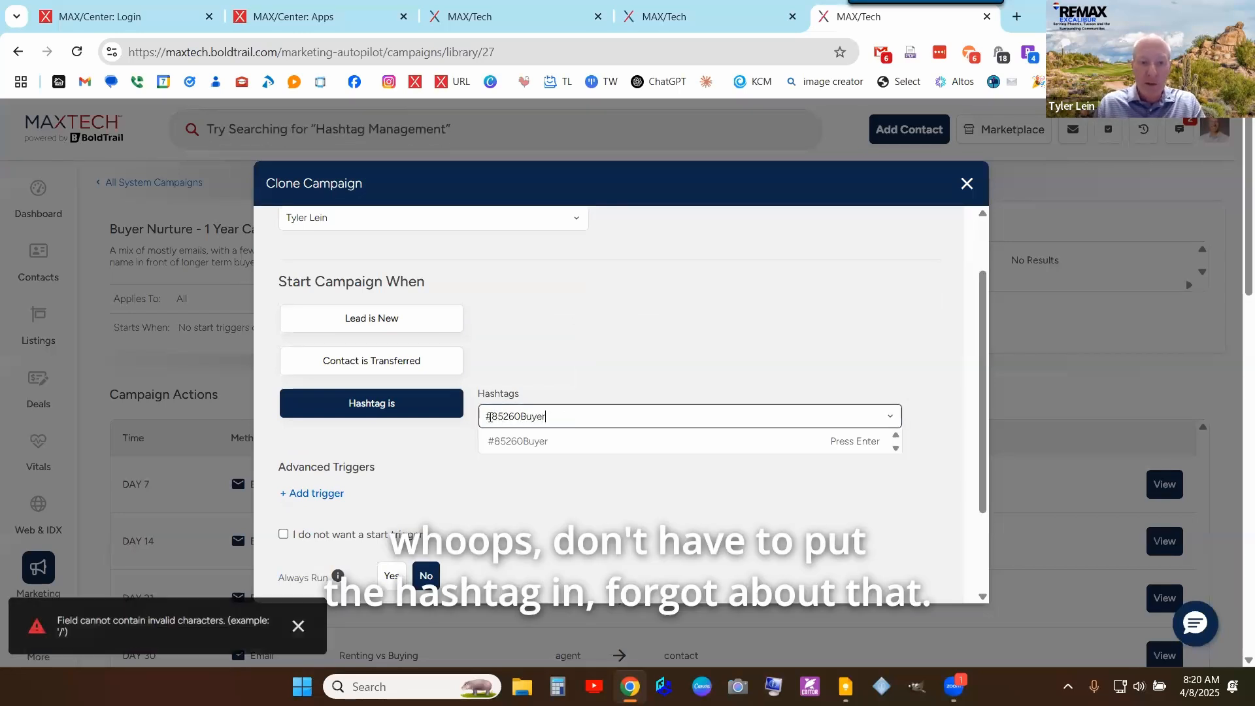
key(BackSpace)
click(568, 441)
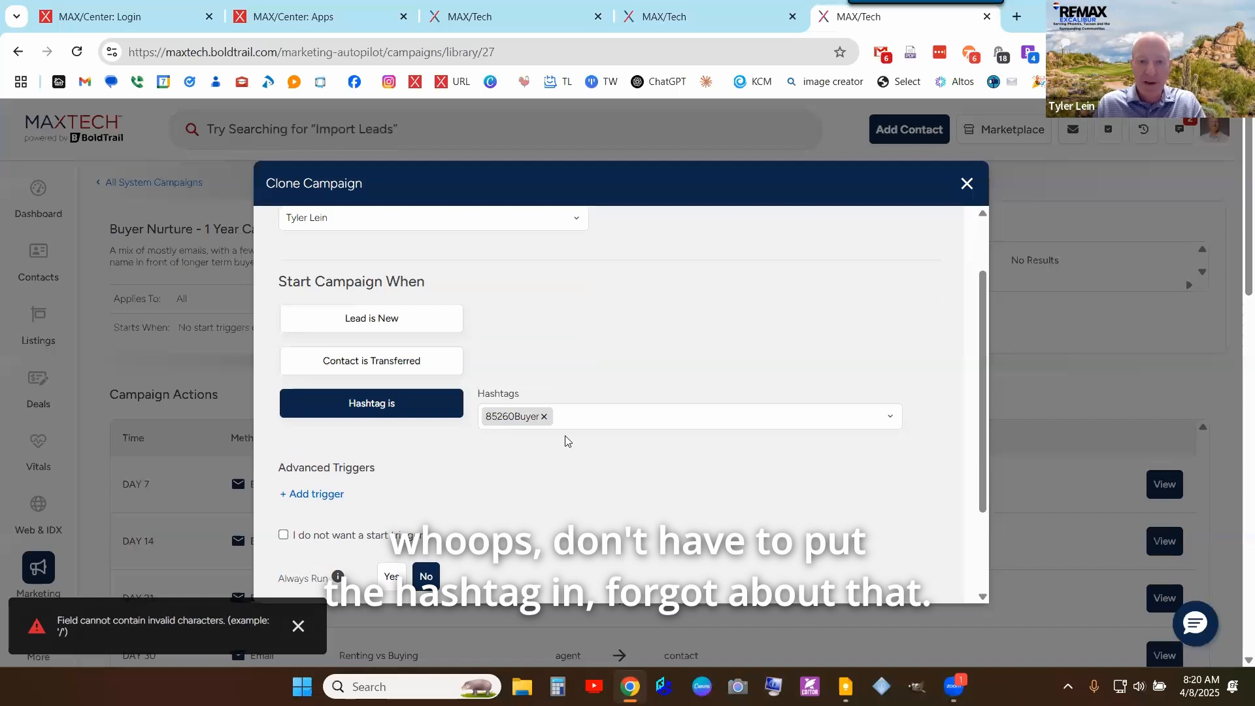
key(BackSpace)
text(buyer)
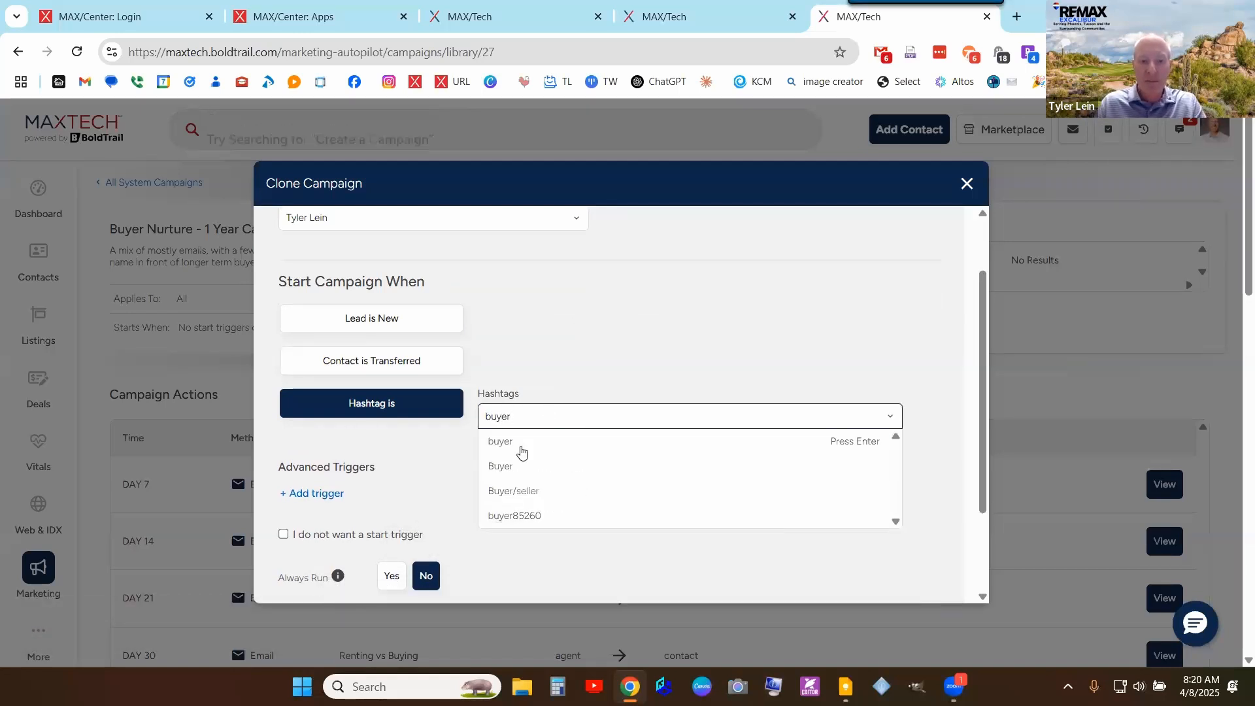
click(522, 450)
click(603, 413)
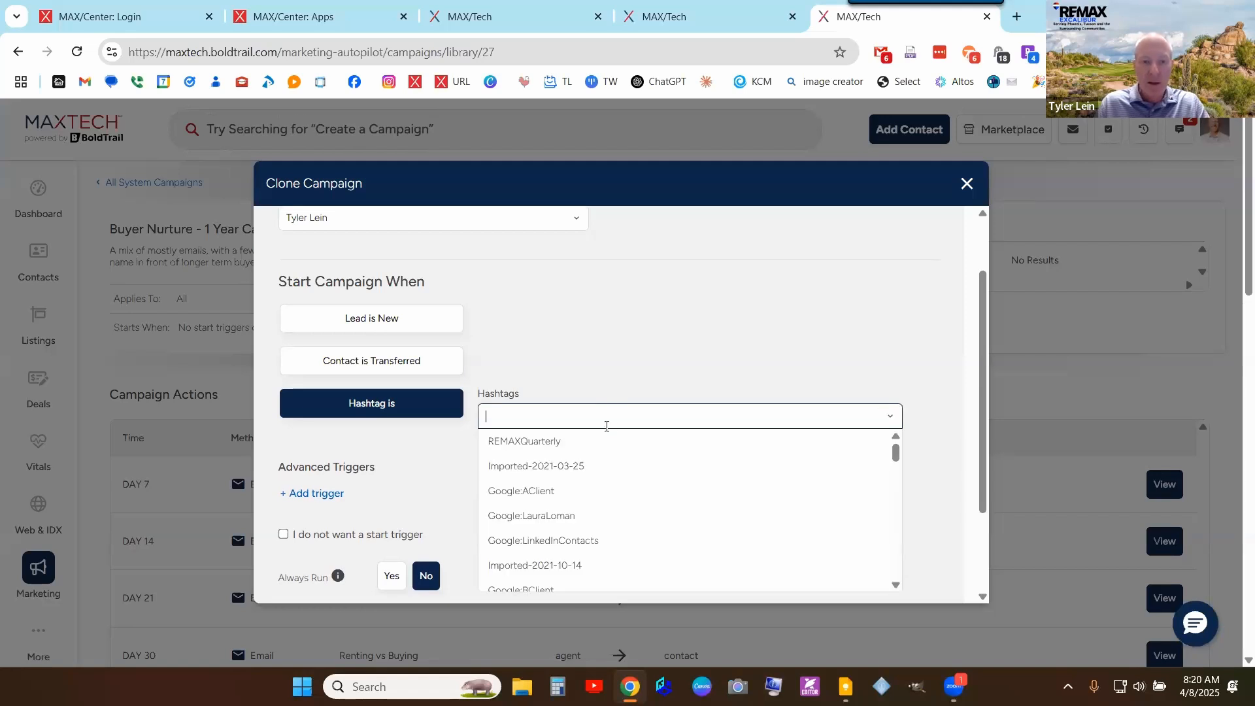
click(638, 417)
click(638, 417)
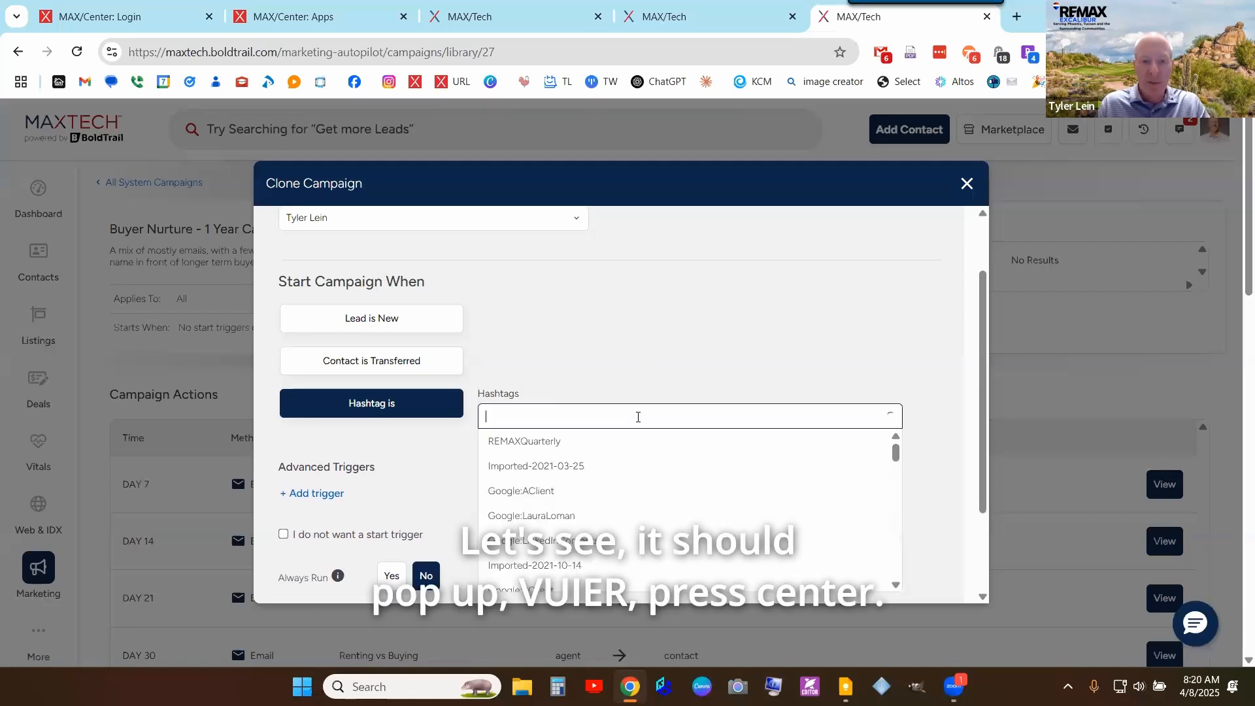
text(buyer)
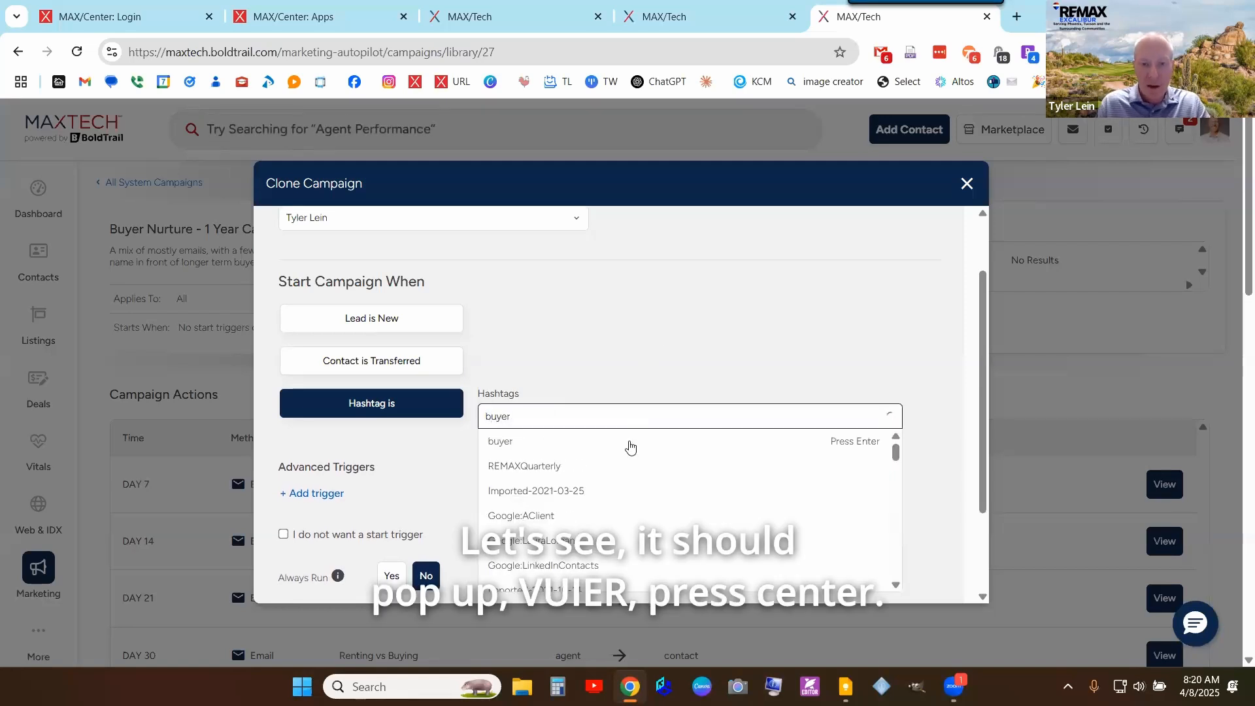
click(622, 466)
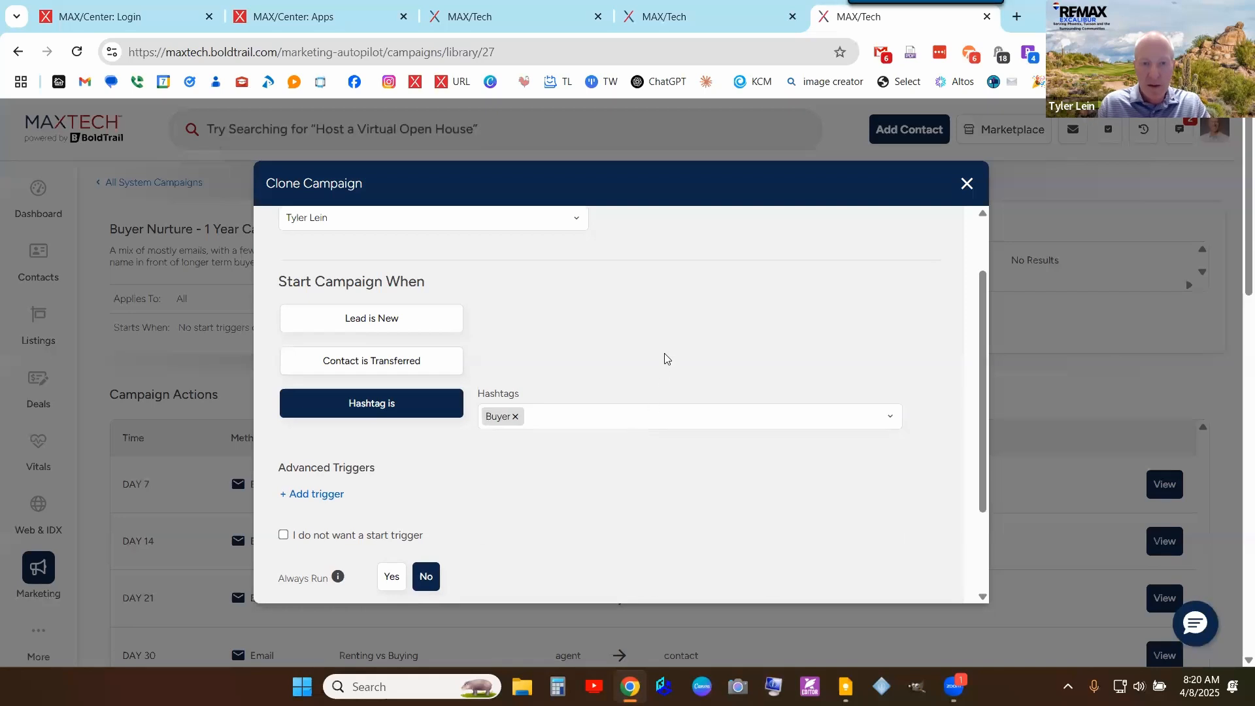
click(803, 358)
scroll(325, 488, down, 2)
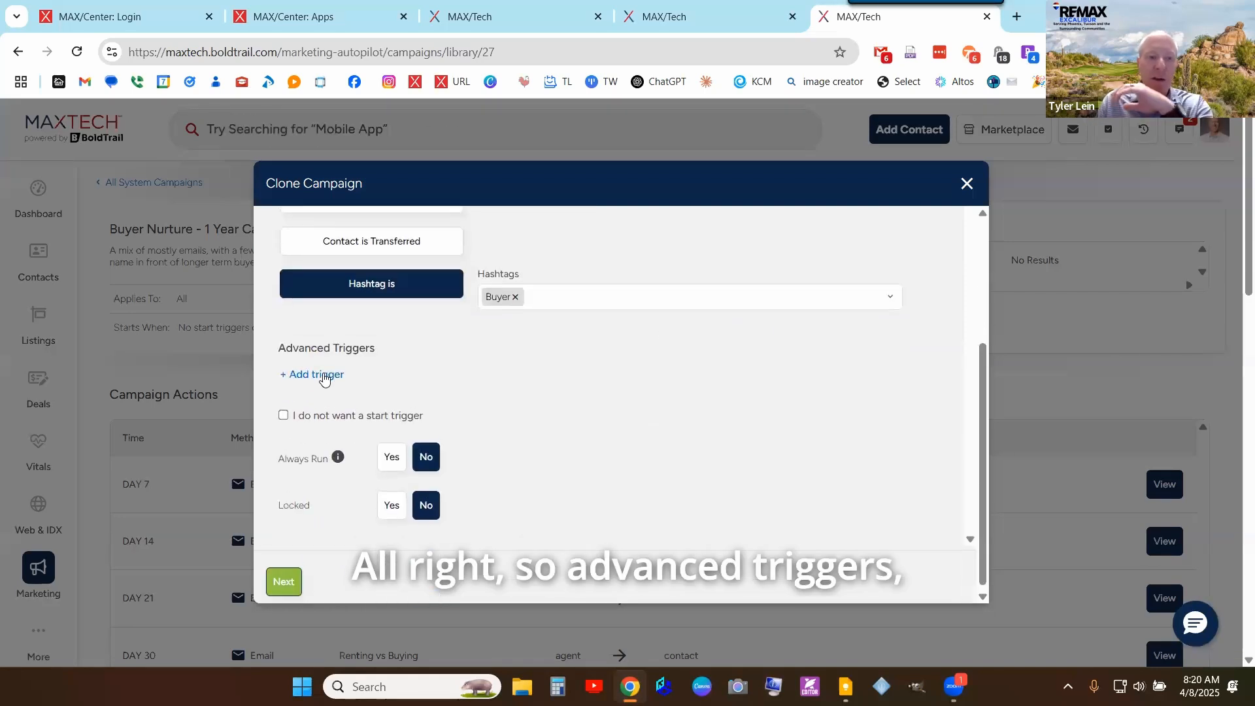
- Check the advanced trigger fields, re-add the Buyer hashtag trigger, and set Always Run to Yes
click(326, 368)
click(432, 377)
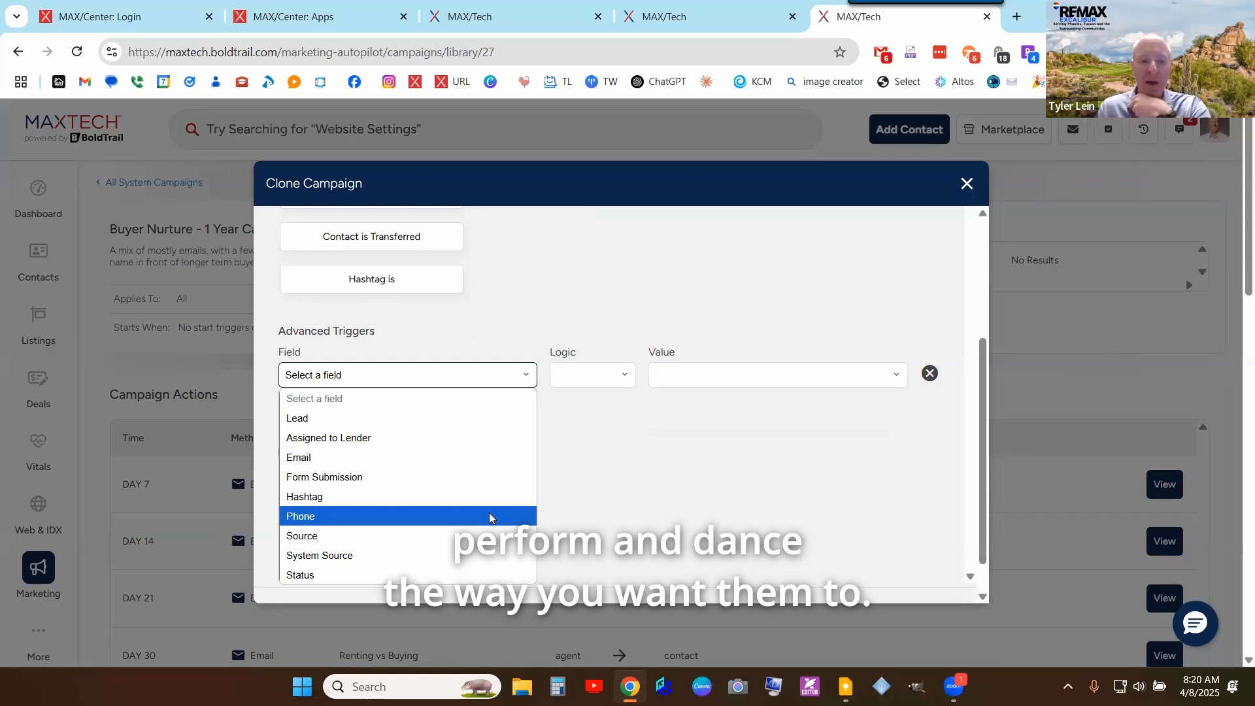
click(657, 323)
scroll(378, 443, up, 3)
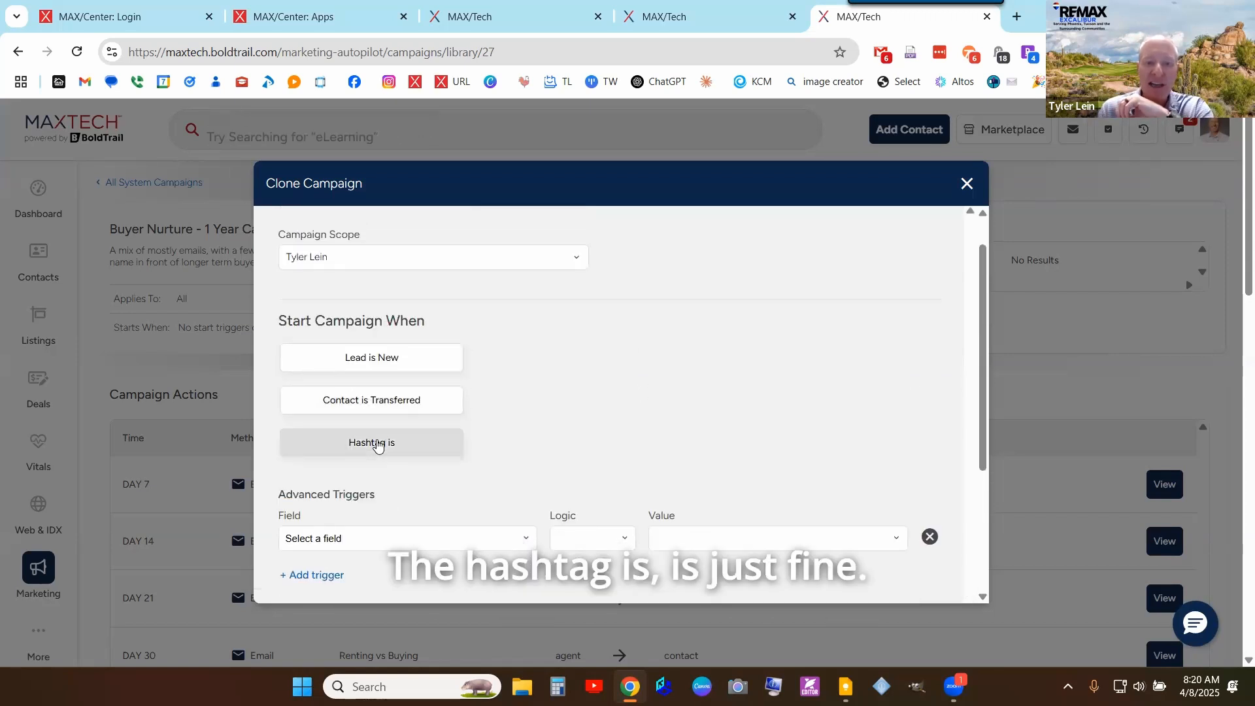
click(377, 446)
click(596, 456)
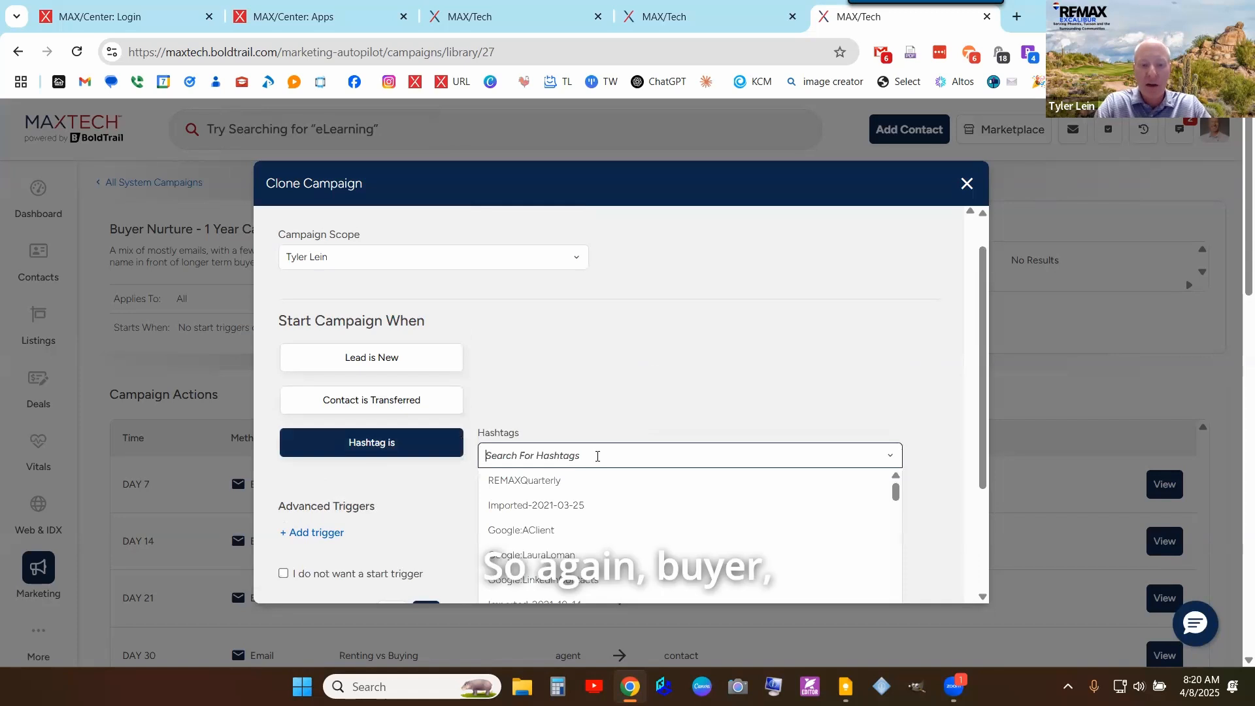
text(buyer)
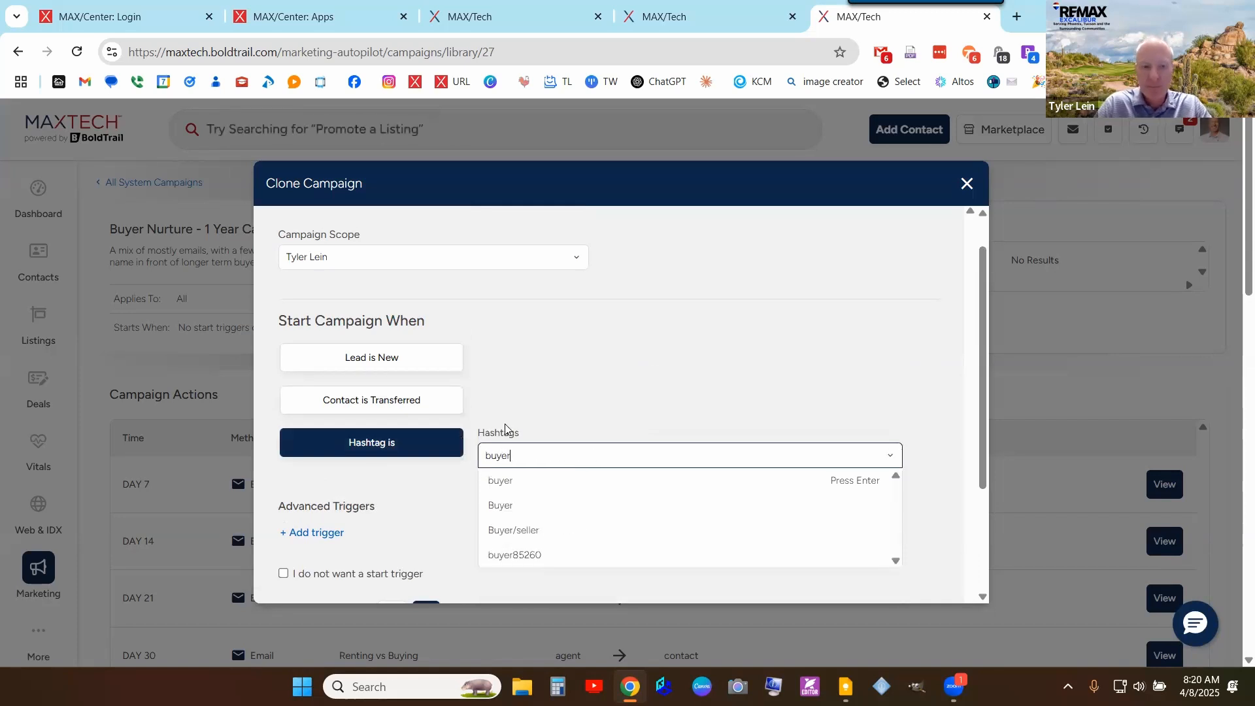
key(Return)
scroll(497, 478, down, 3)
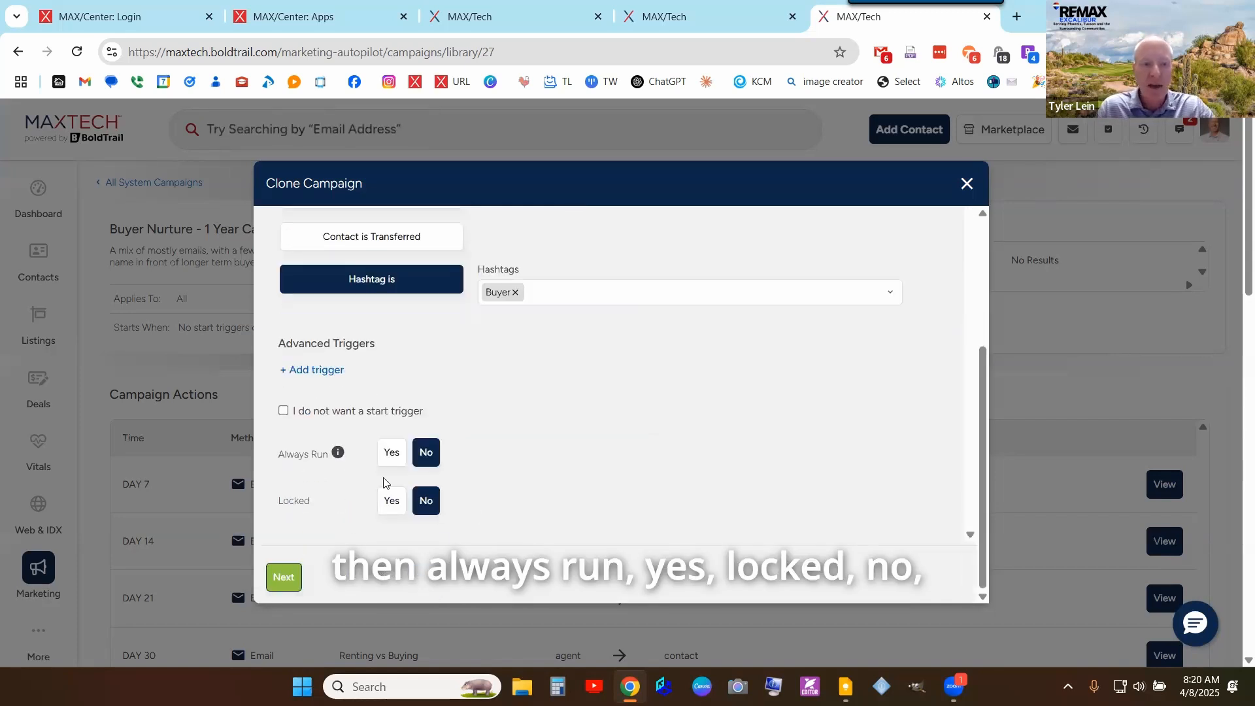
click(392, 454)
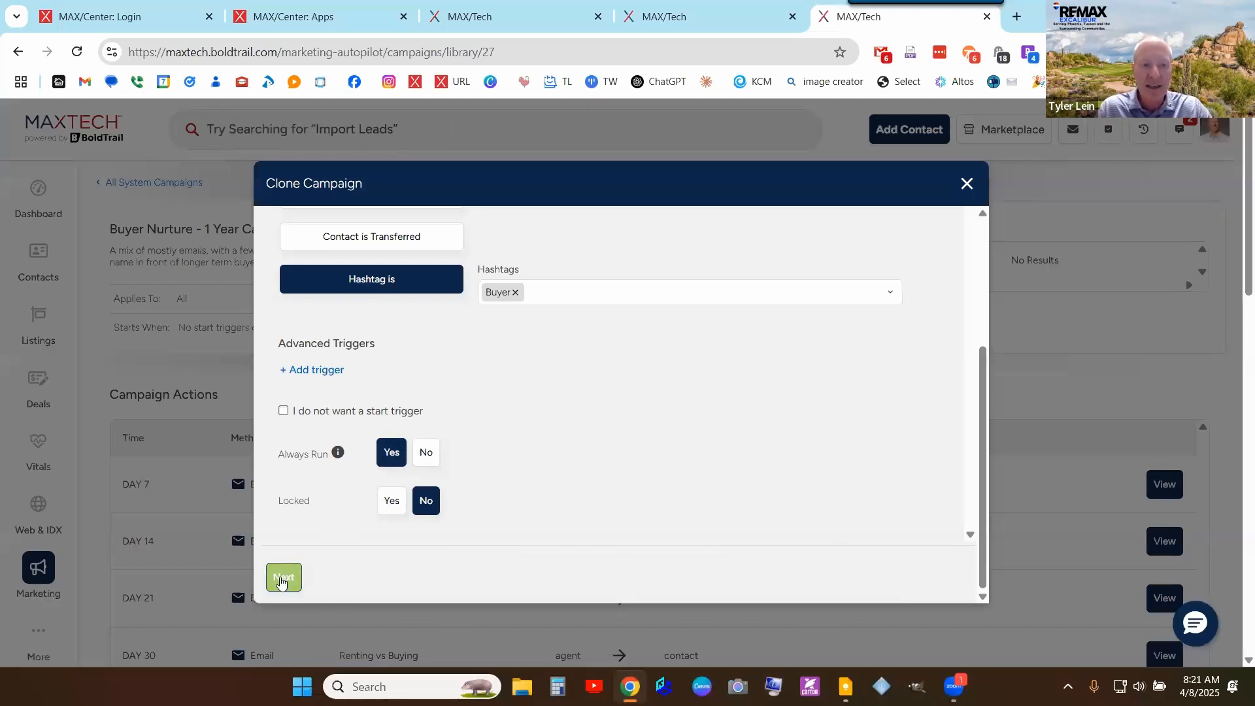
- Mark the campaign as designed for buyers and replace 'Copy' in its name with 'DEMO'
click(283, 578)
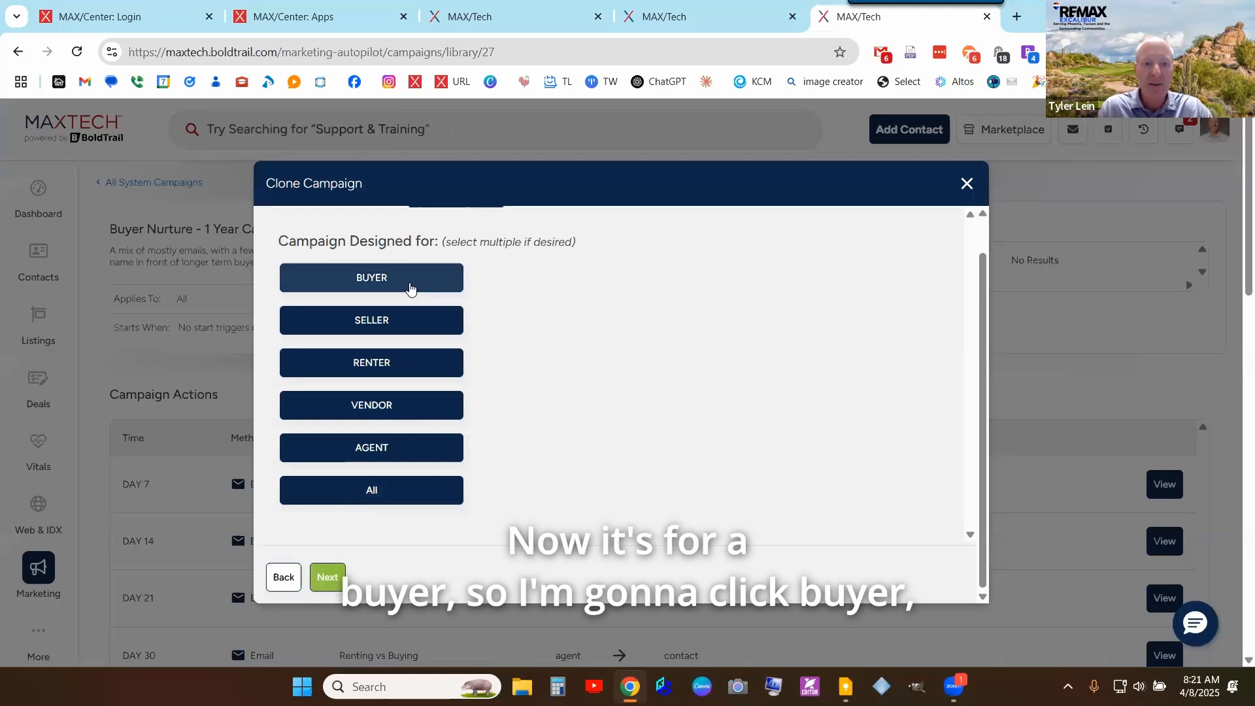
click(409, 283)
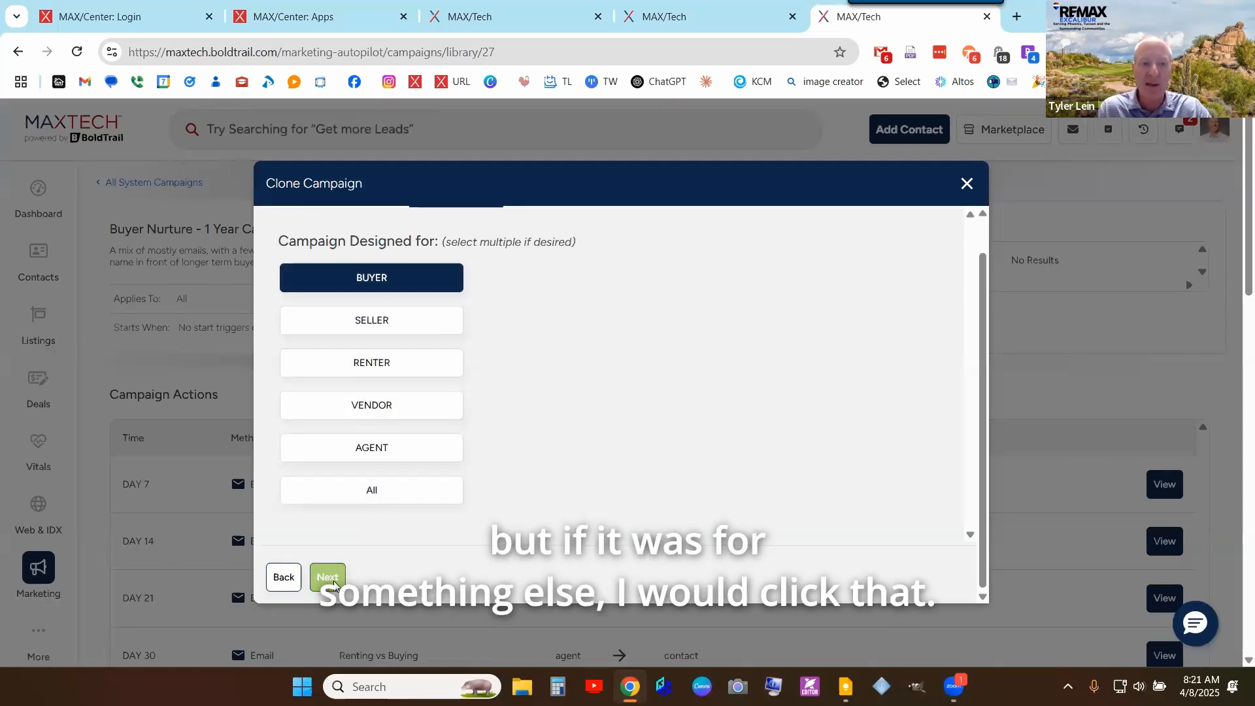
click(328, 577)
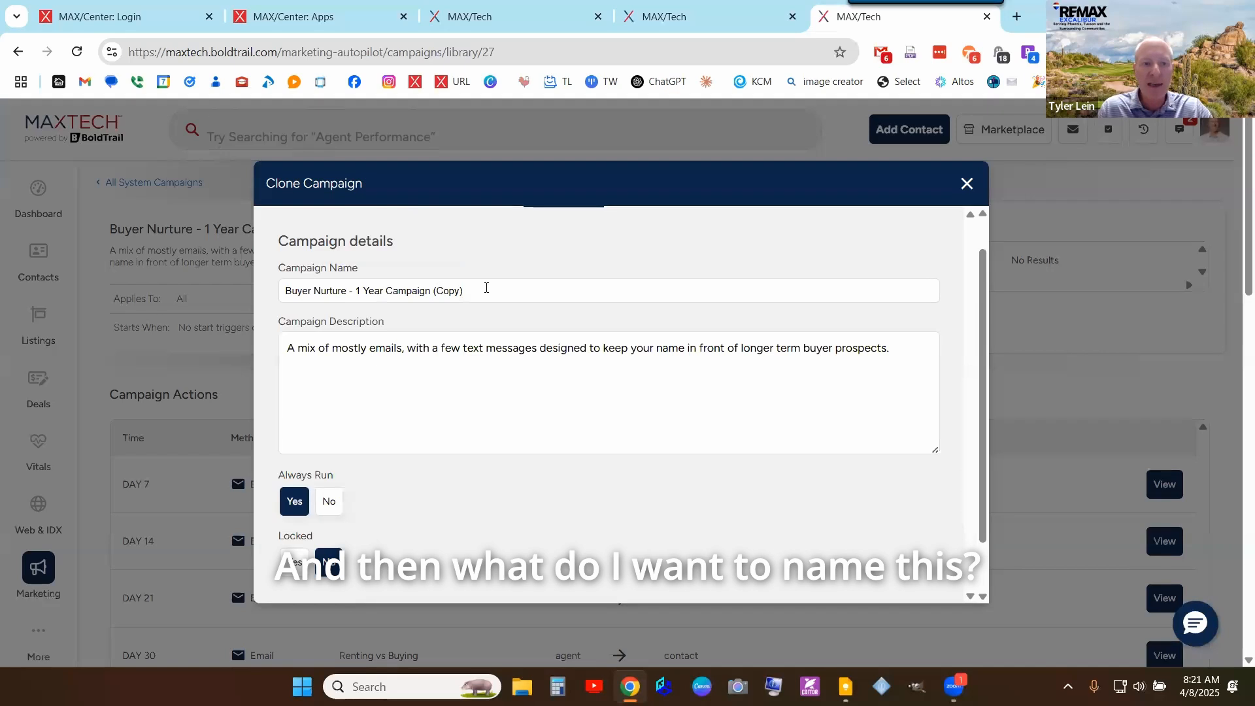
drag(474, 290, 217, 283)
click(455, 289)
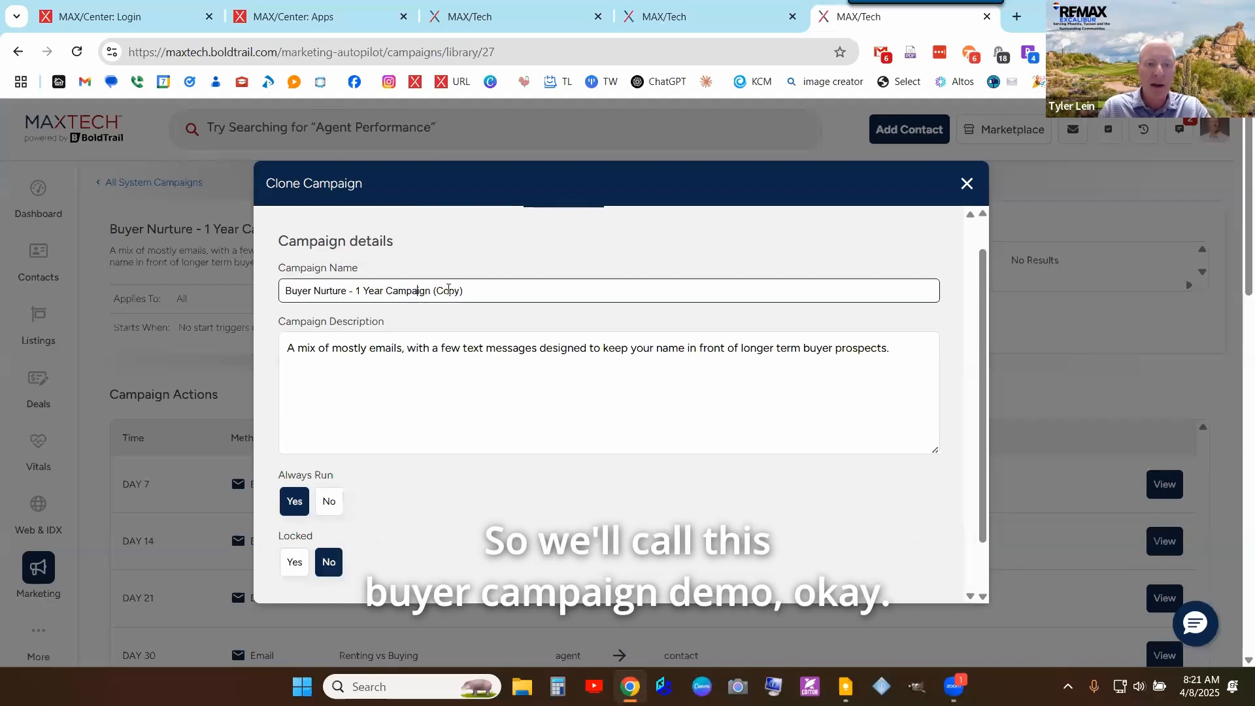
double_click(449, 291)
text(DEM)
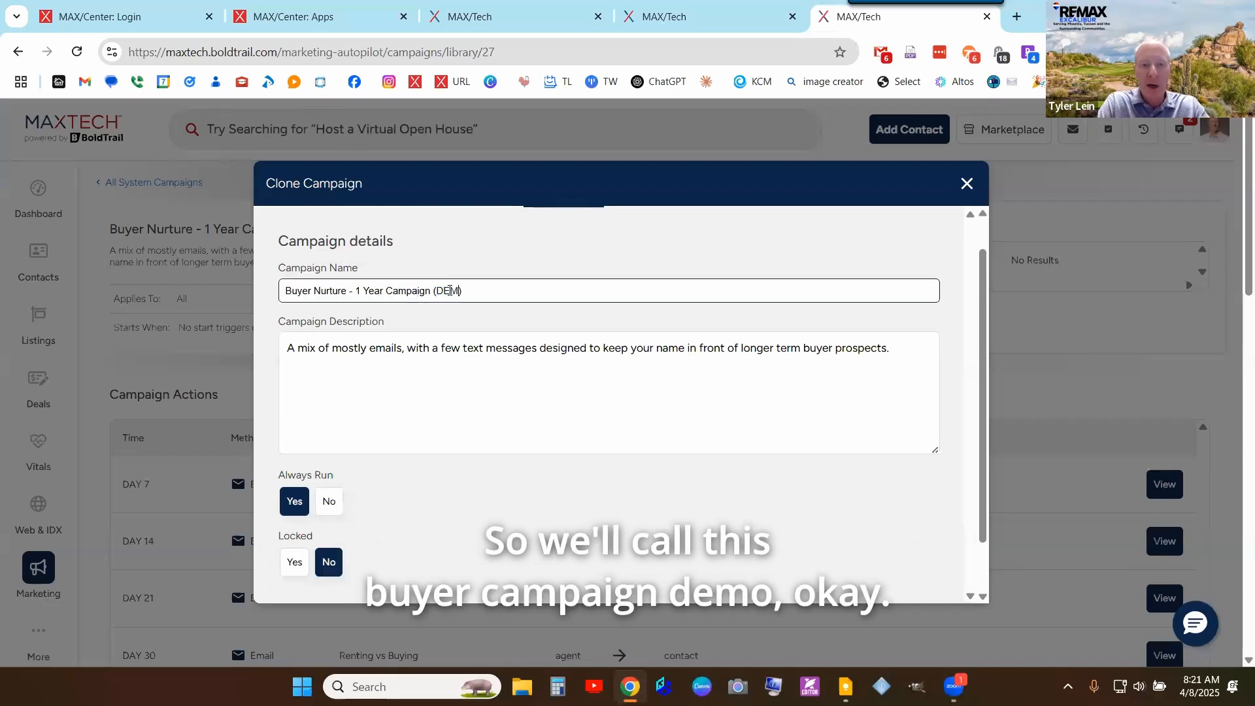
text(O)
- Review the campaign description and continue to the clone summary
drag(318, 348, 567, 348)
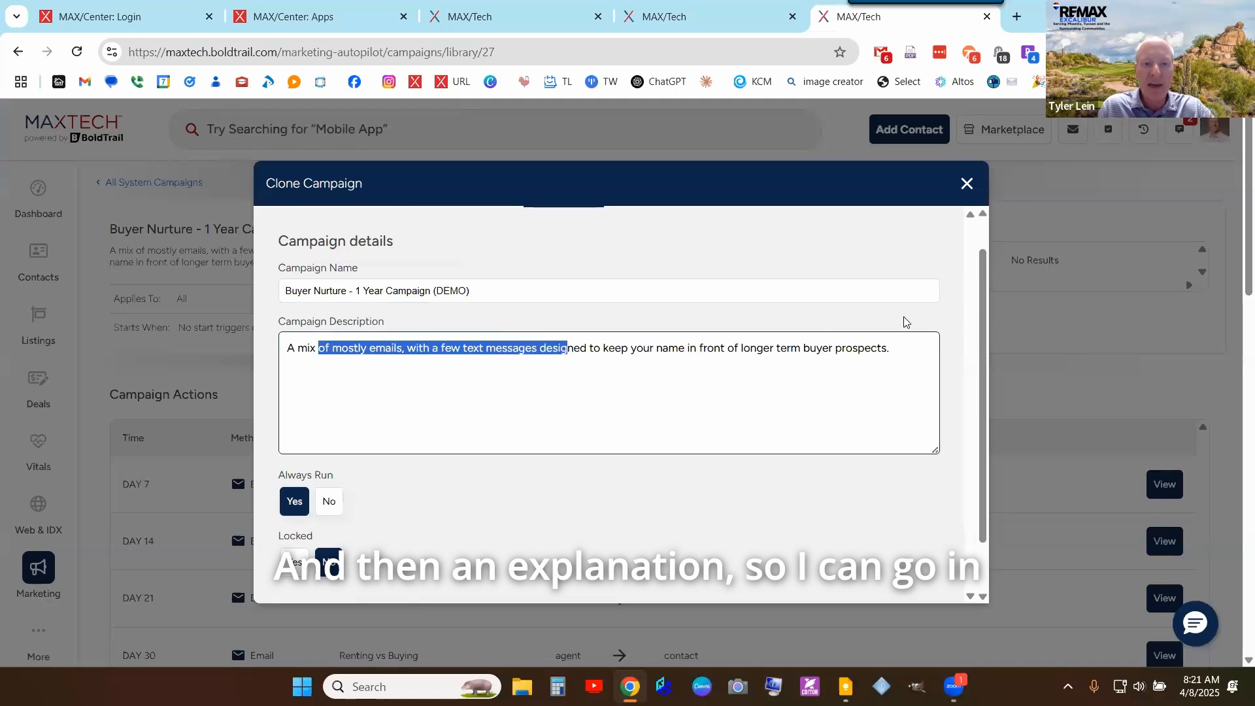
drag(904, 321, 906, 346)
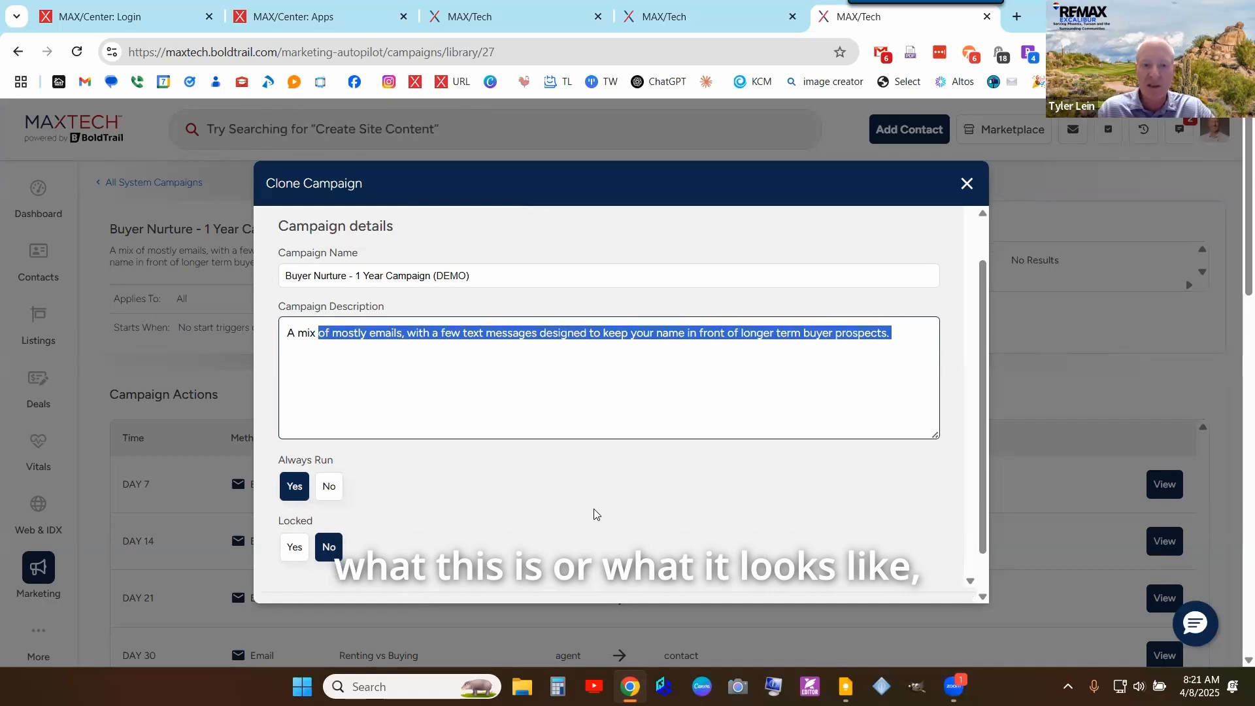
scroll(596, 517, down, 1)
click(320, 279)
double_click(320, 279)
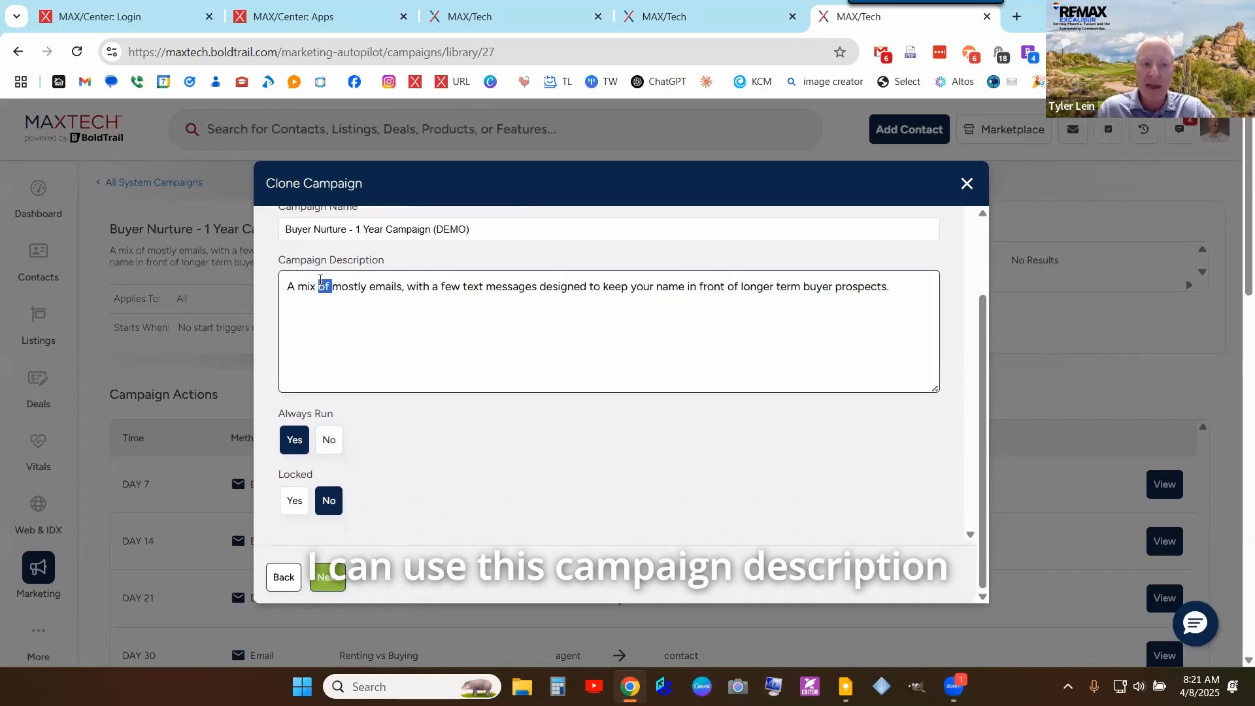
click(408, 556)
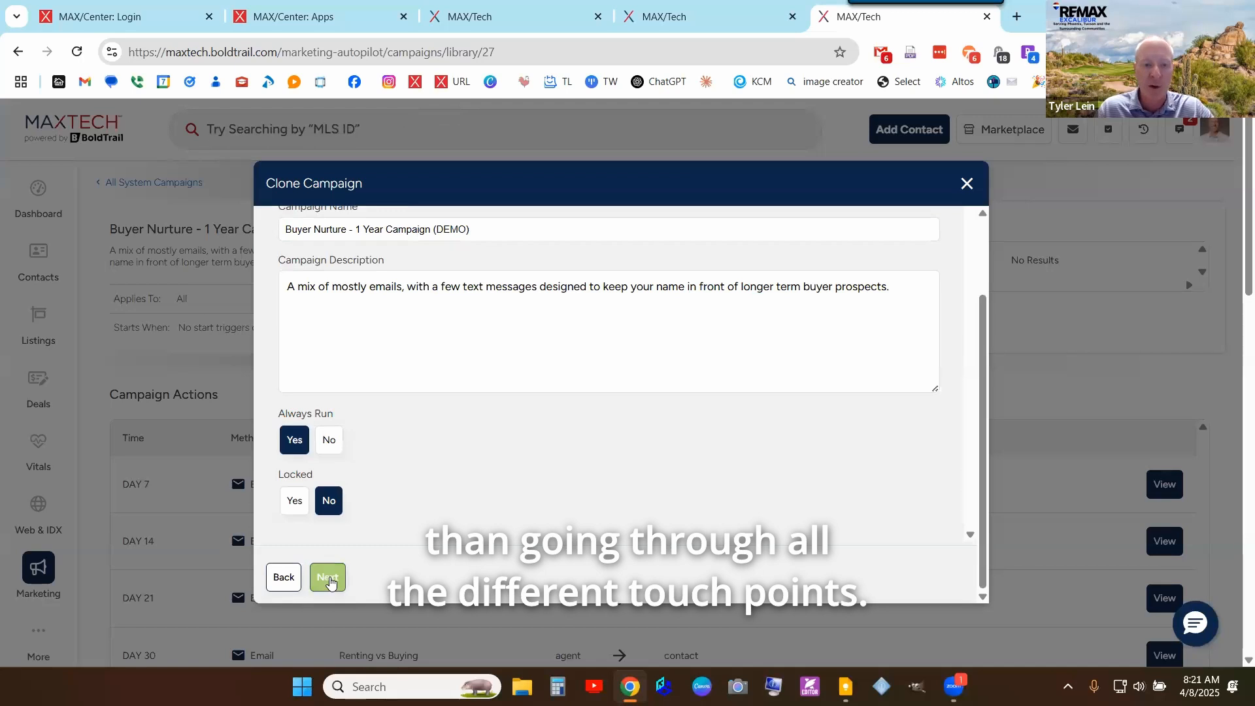
click(329, 578)
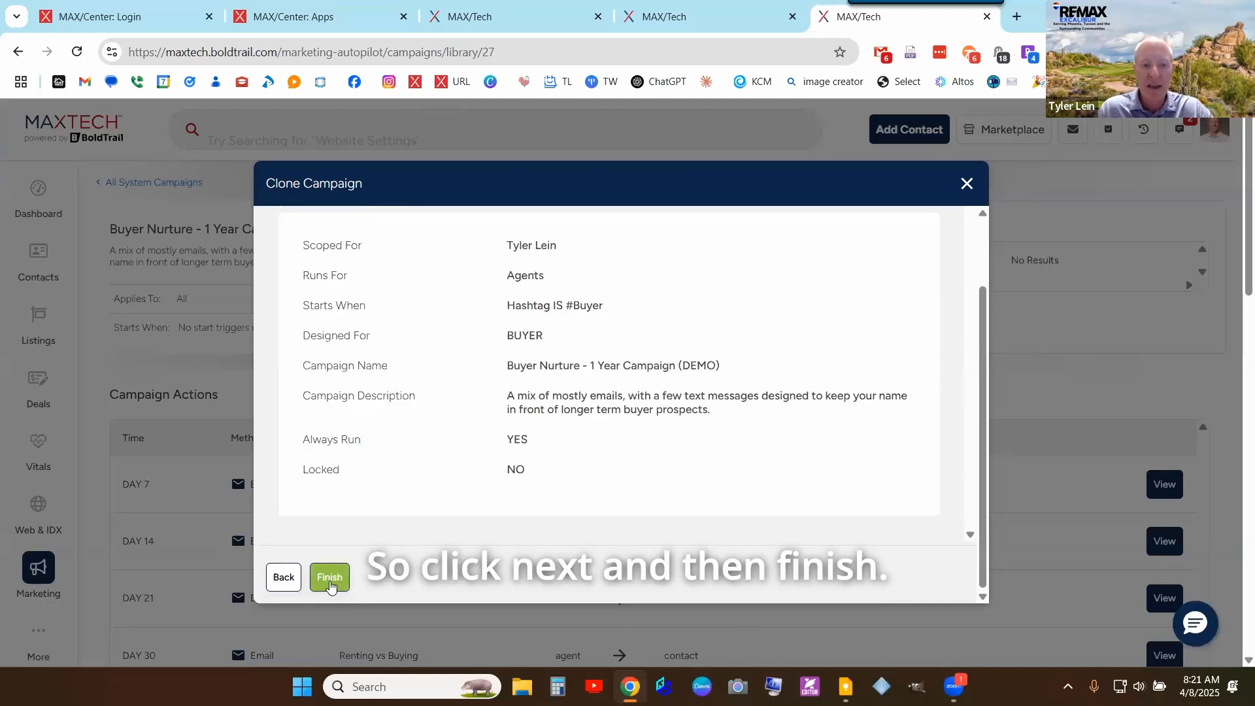
- Finish the clone and switch Buyer Nurture - 1 Year Campaign (DEMO) to active, confirming Yes
click(329, 577)
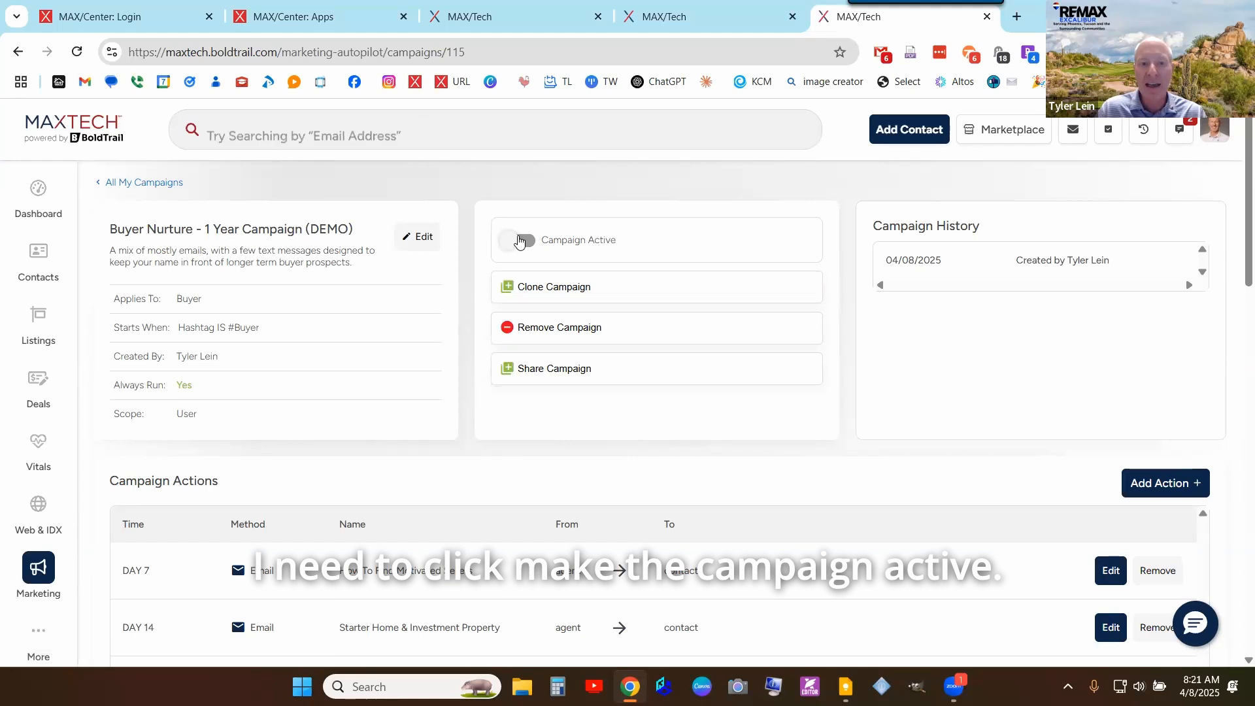
click(520, 242)
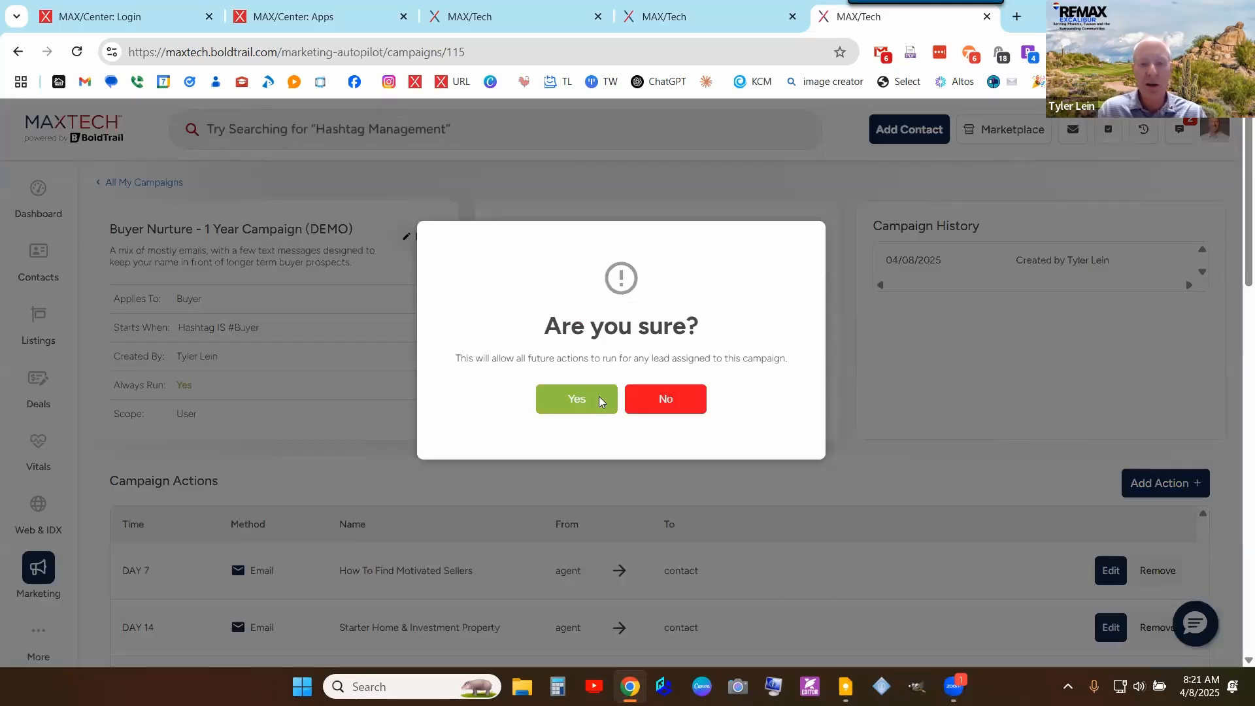
click(600, 400)
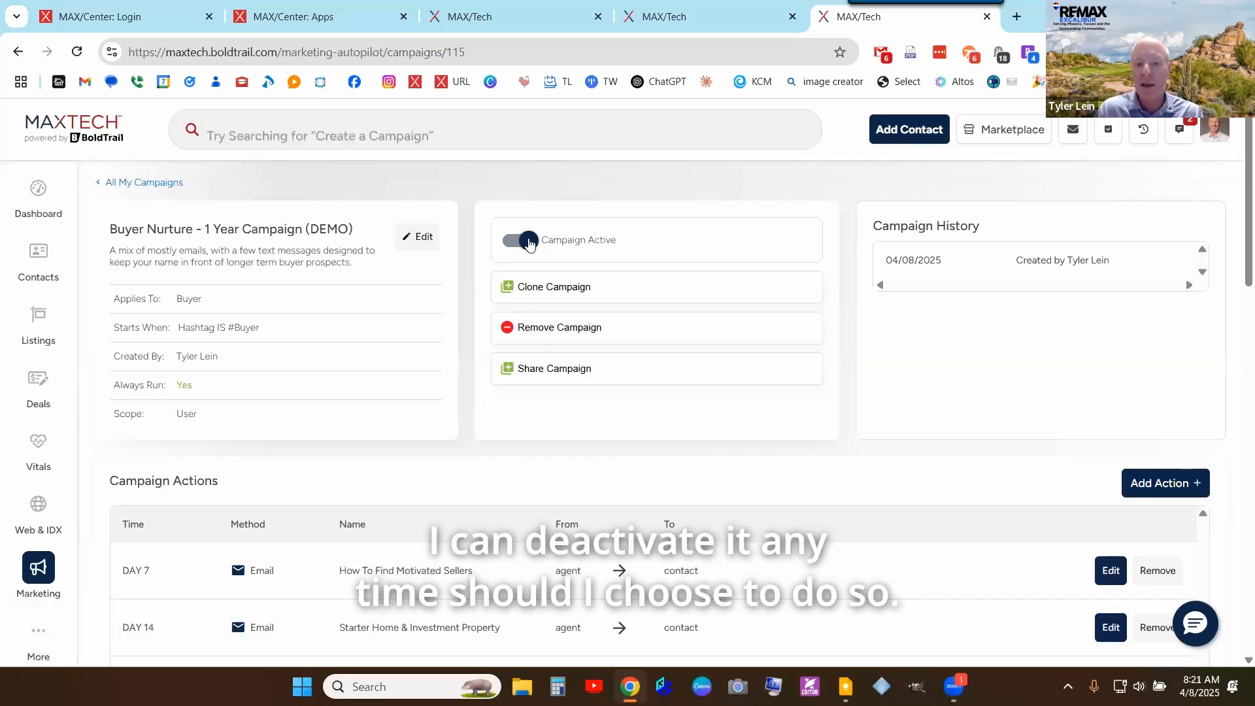
scroll(828, 370, down, 1)
scroll(828, 370, up, 1)
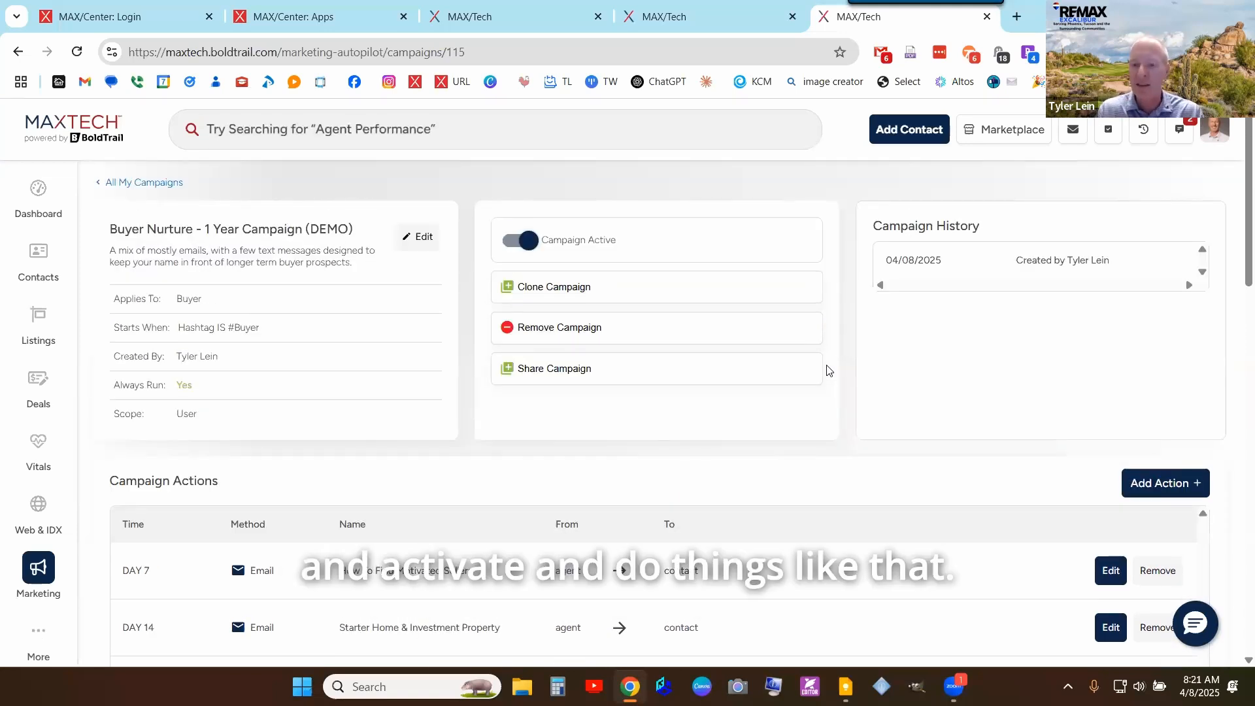
scroll(924, 366, down, 2)
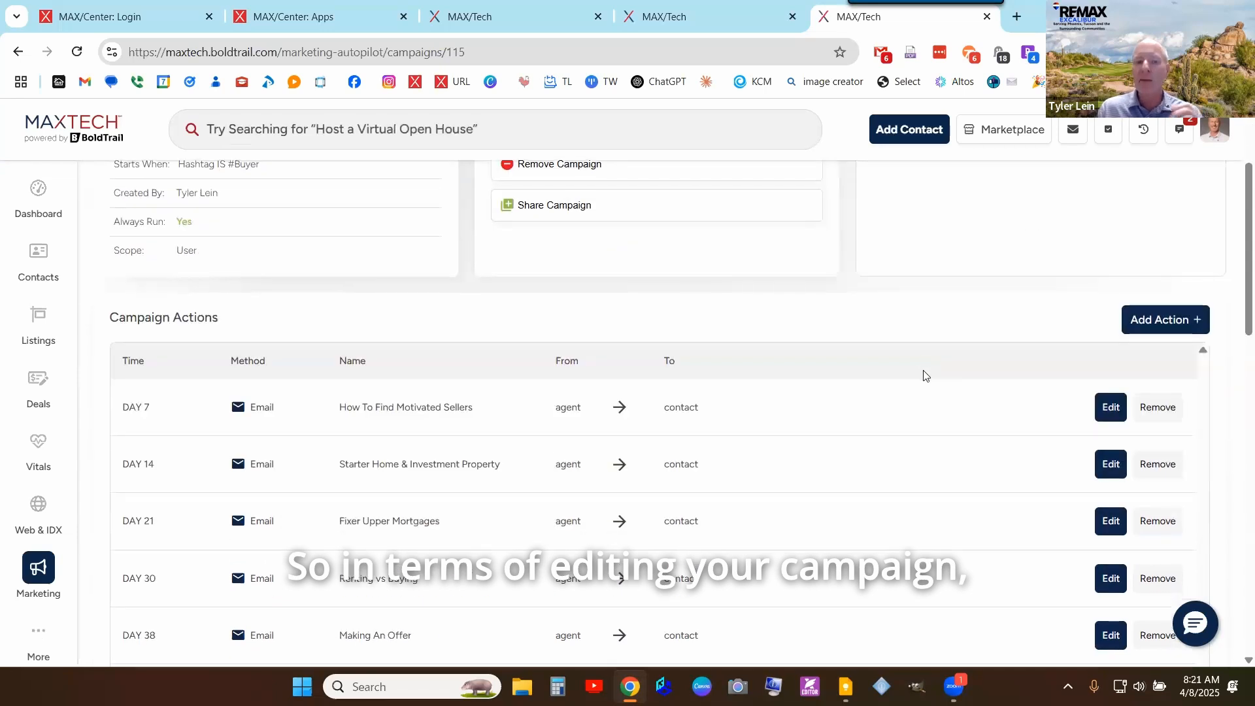
scroll(935, 338, up, 2)
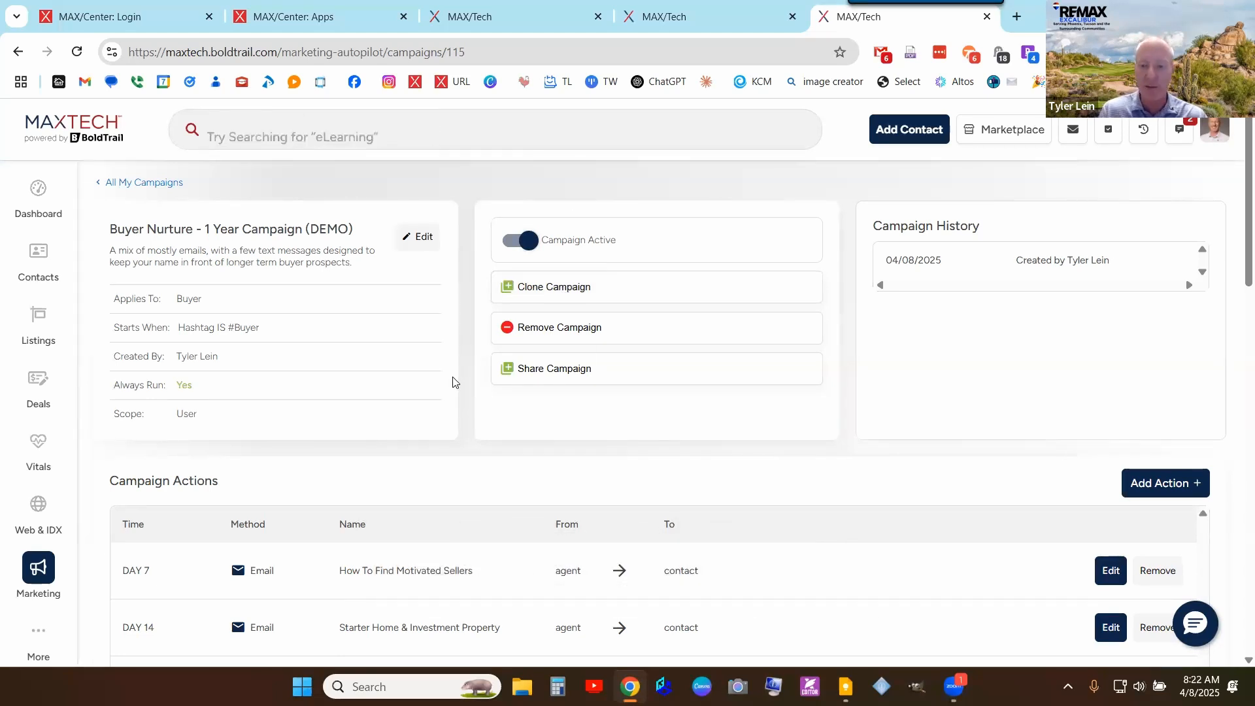
scroll(1120, 434, down, 3)
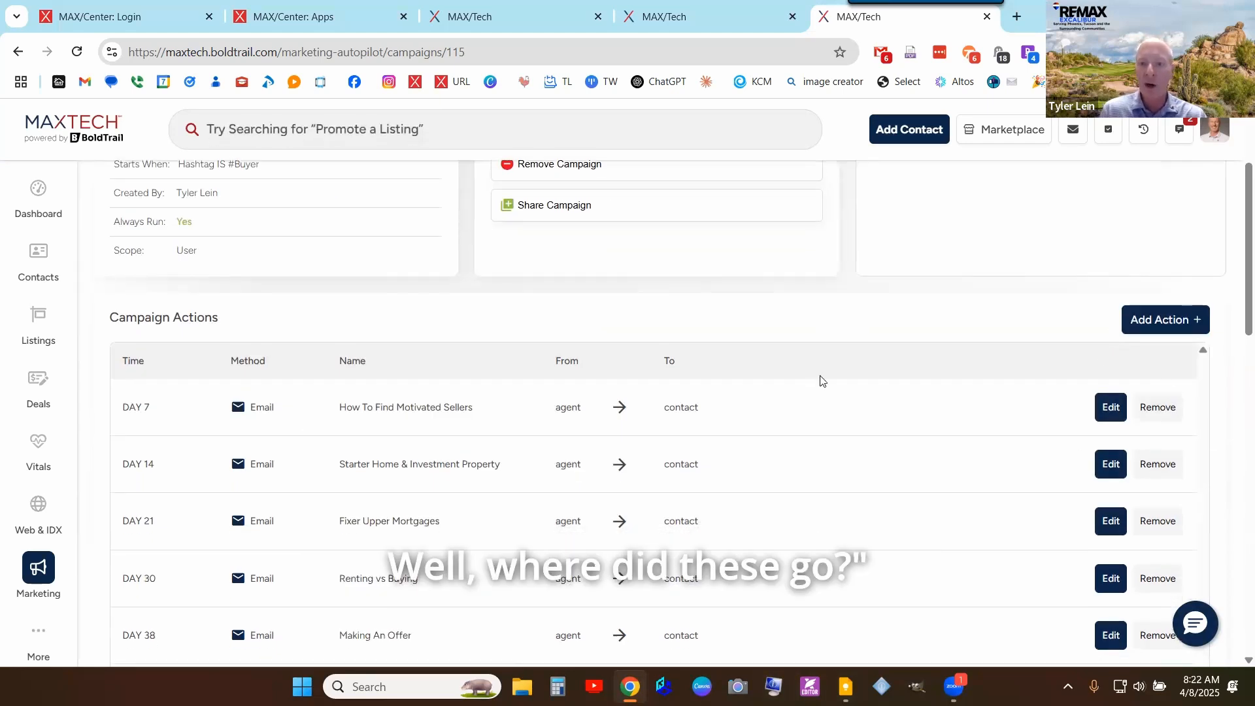
scroll(821, 381, up, 3)
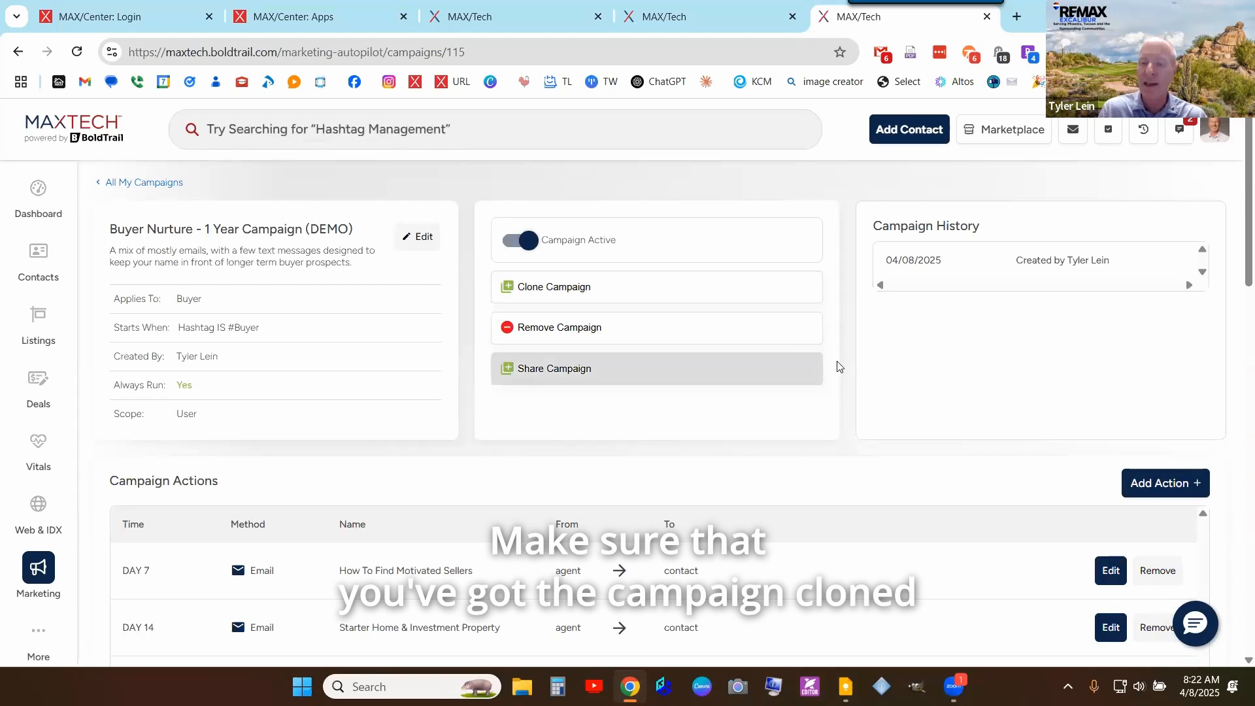
scroll(839, 368, down, 3)
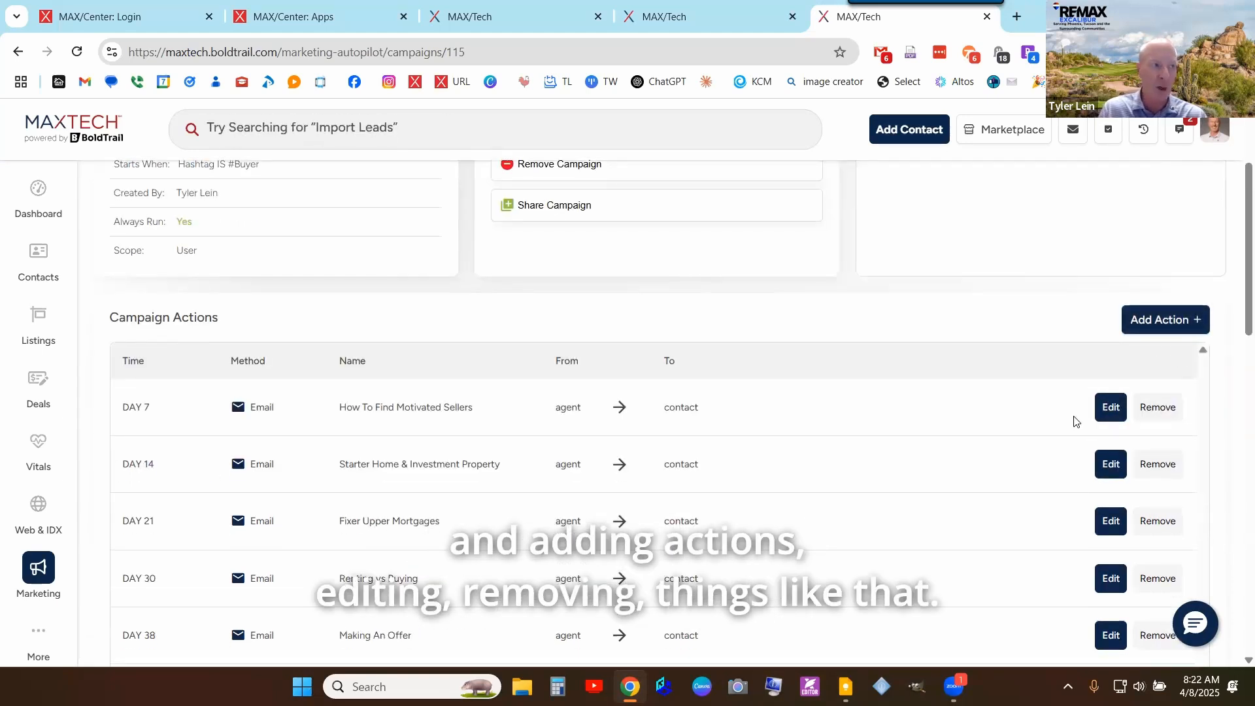
scroll(1011, 440, down, 1)
scroll(1011, 440, down, 4)
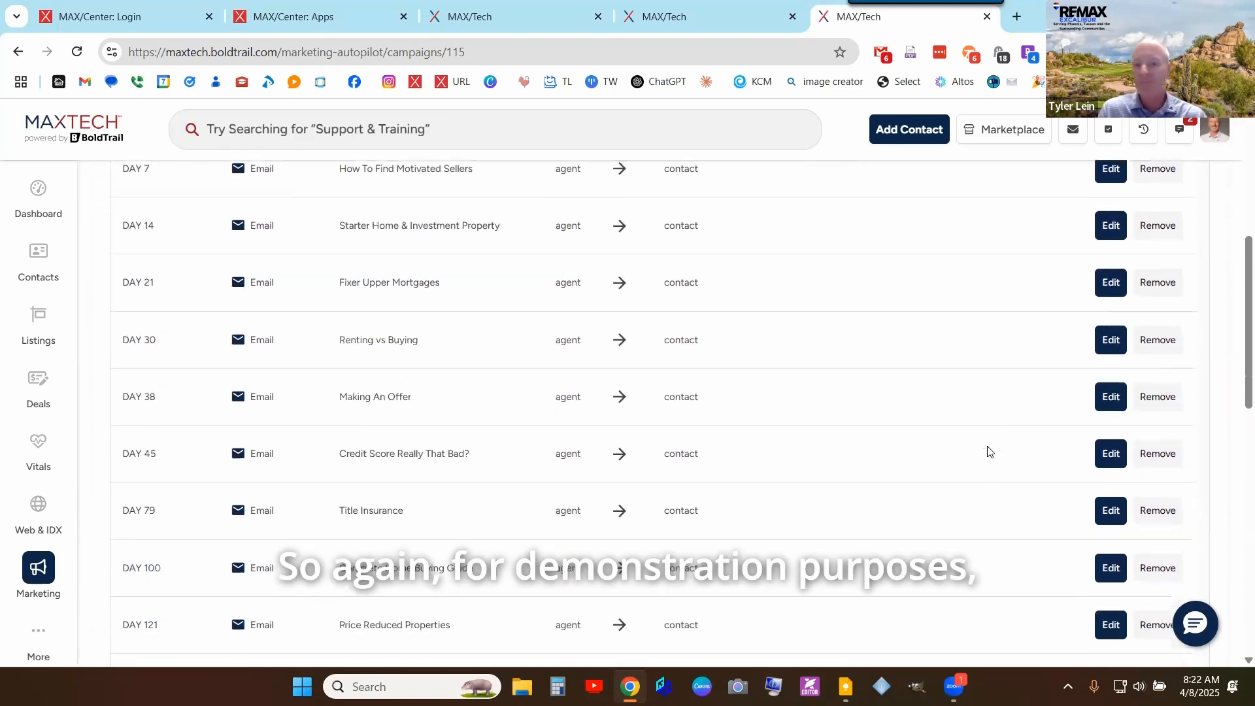
scroll(1002, 388, up, 1)
scroll(1002, 385, up, 1)
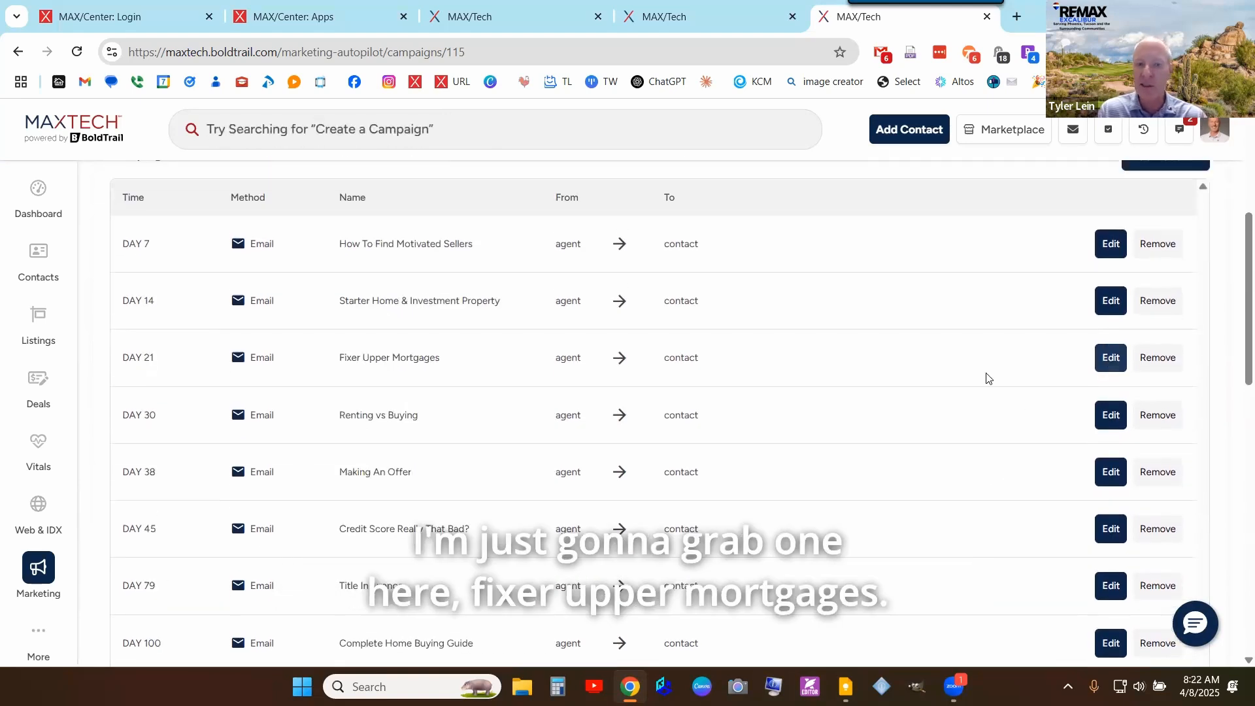
- Open the DAY 21 Fixer Upper Mortgages email action in its edit form
triple_click(376, 354)
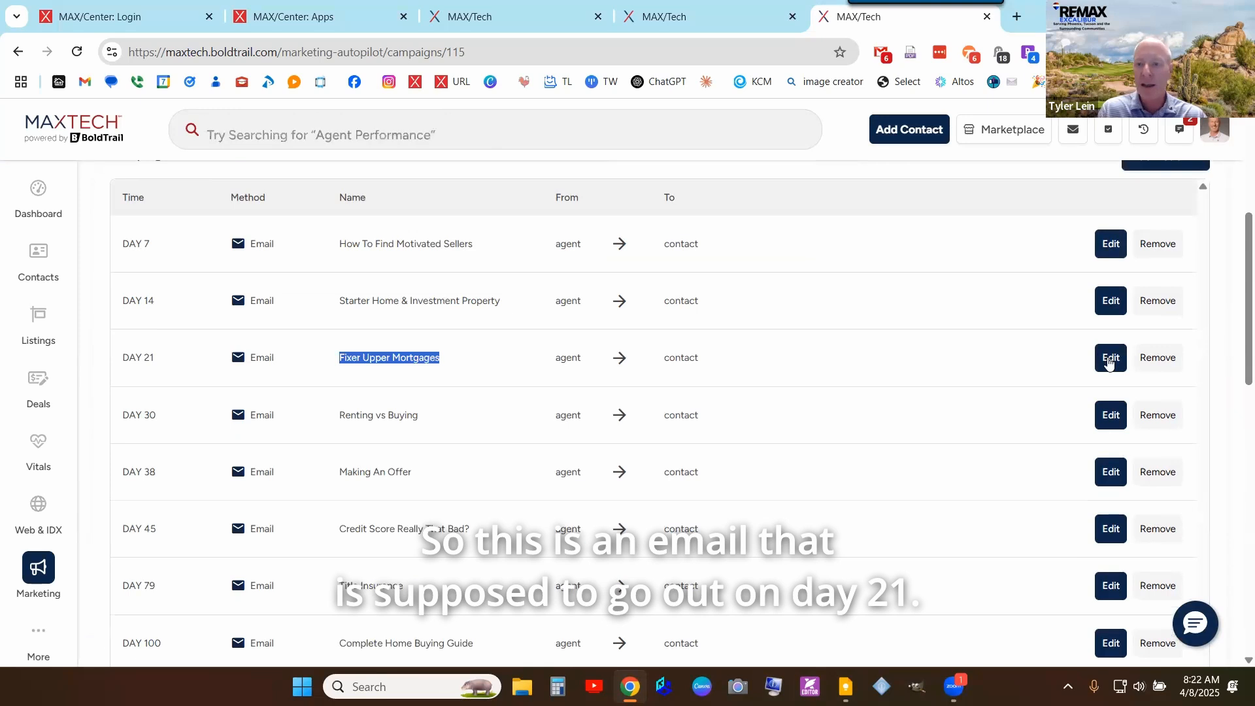
click(1111, 357)
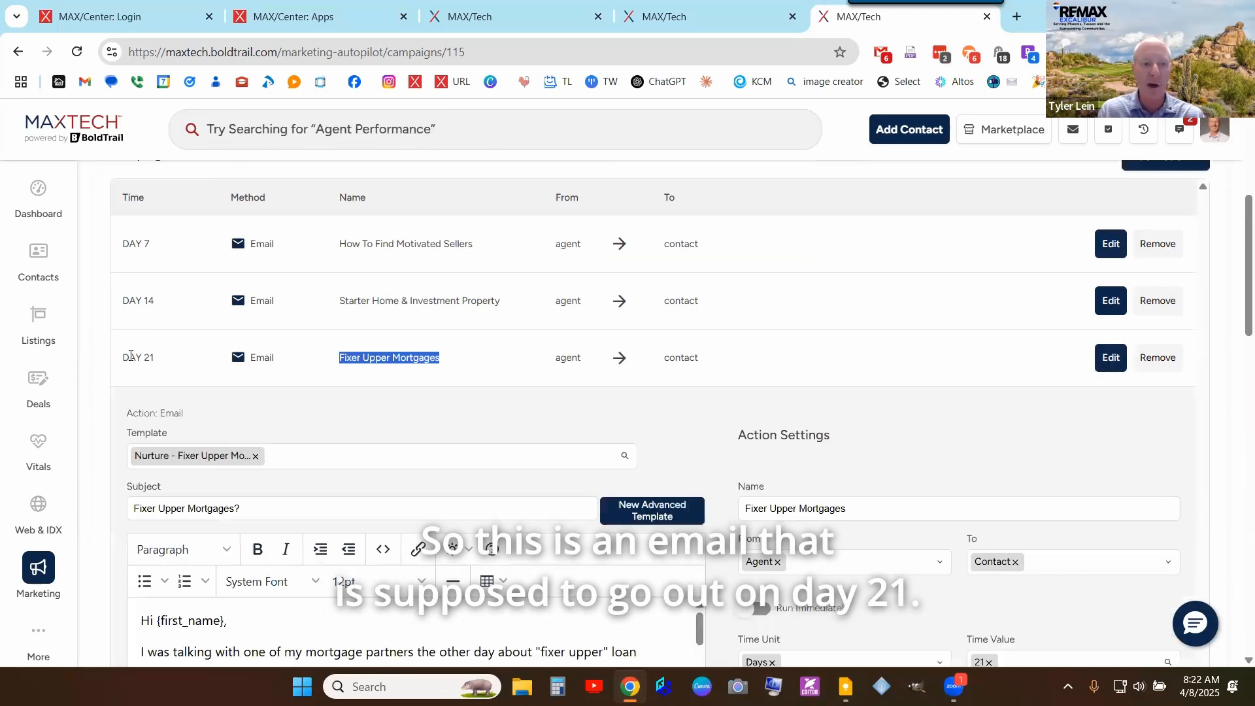
drag(124, 357, 174, 359)
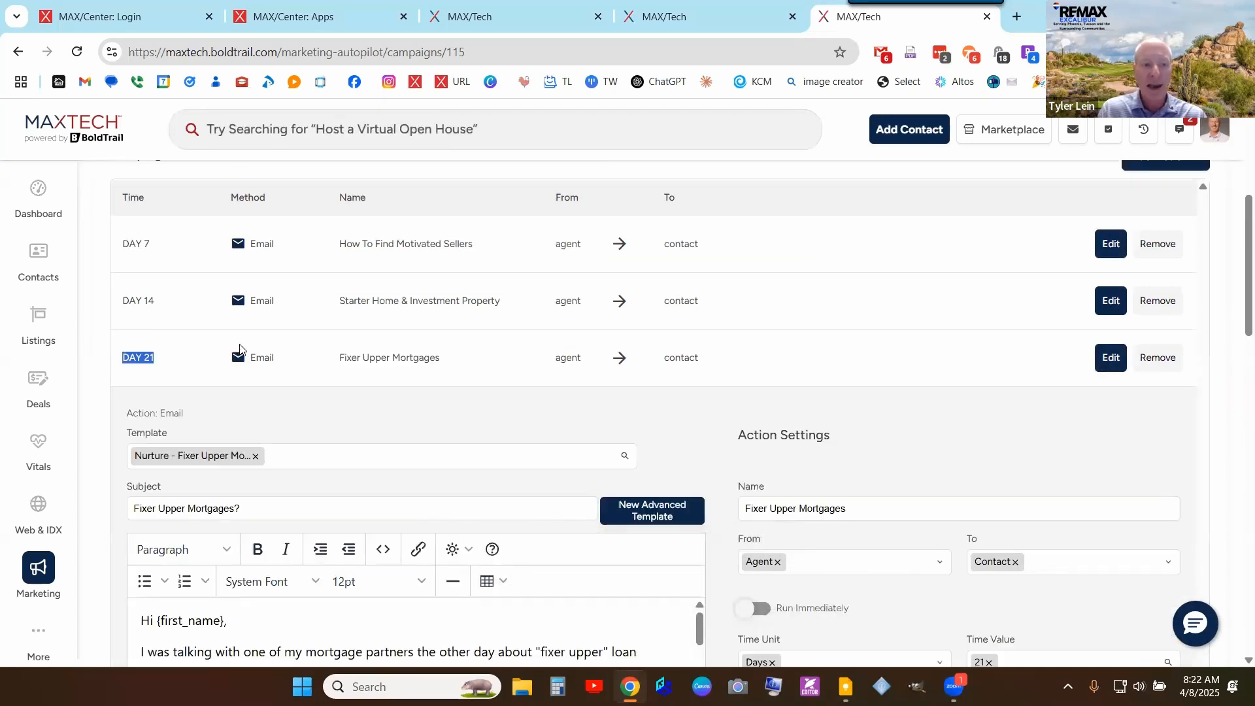
scroll(186, 368, down, 1)
drag(253, 426, 146, 424)
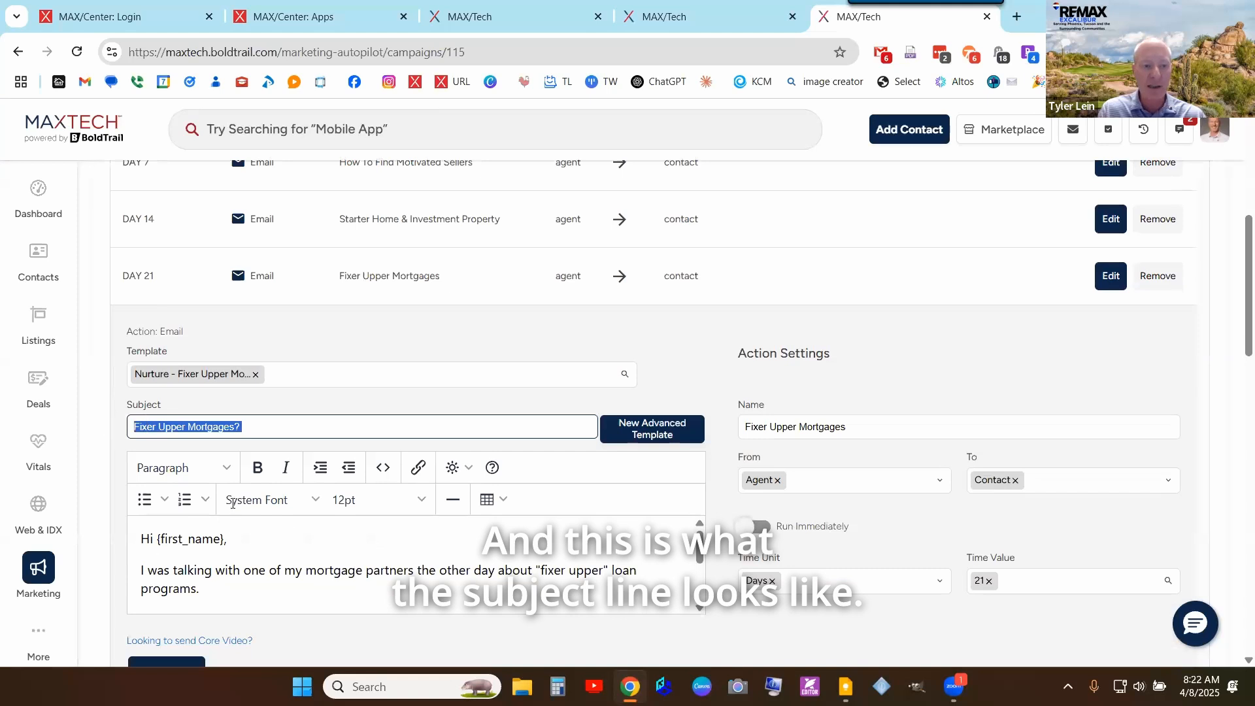
scroll(367, 558, down, 5)
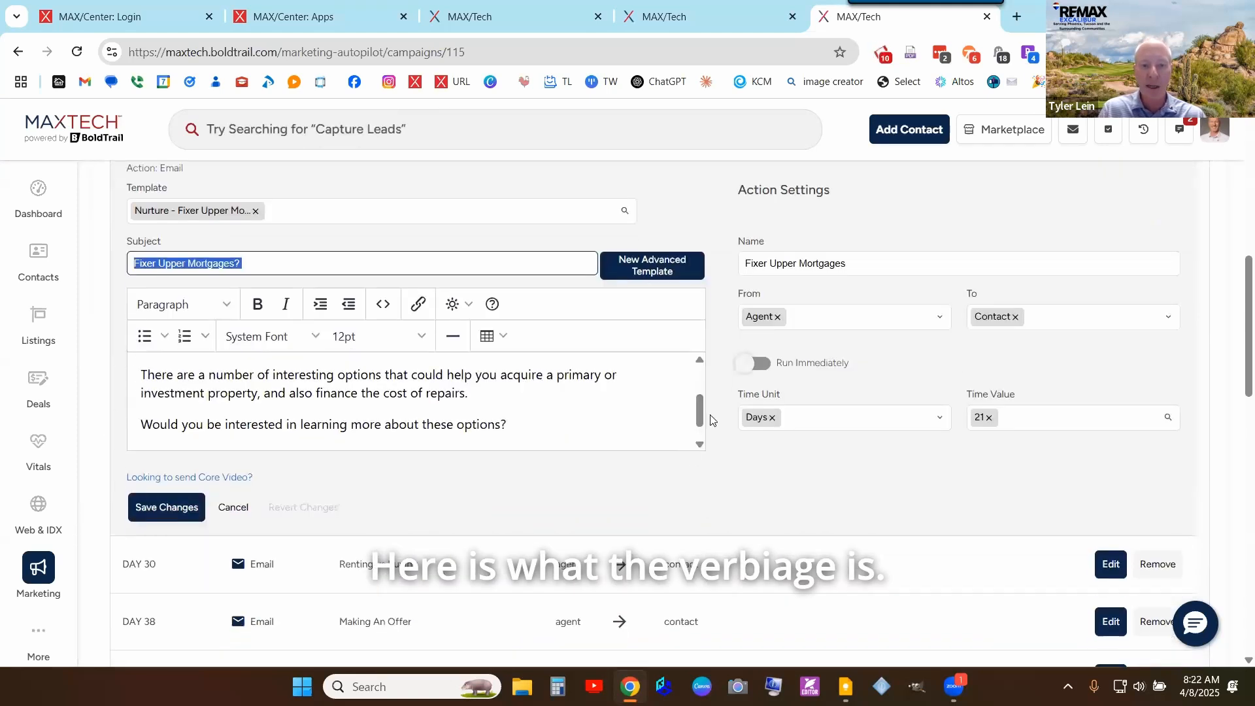
mouse_move(700, 413)
mouse_down()
mouse_move(702, 378)
mouse_move(704, 426)
mouse_up()
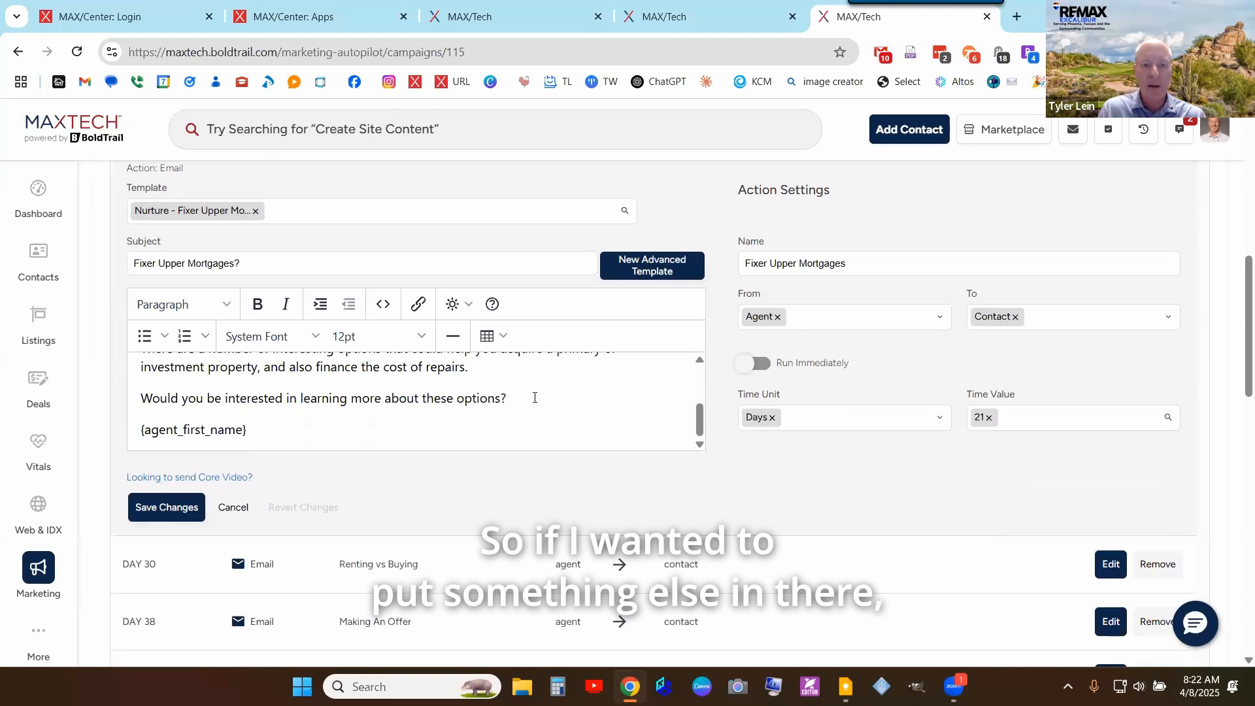
- Type a line of test text into the email body, then revert to the original content
key(Return)
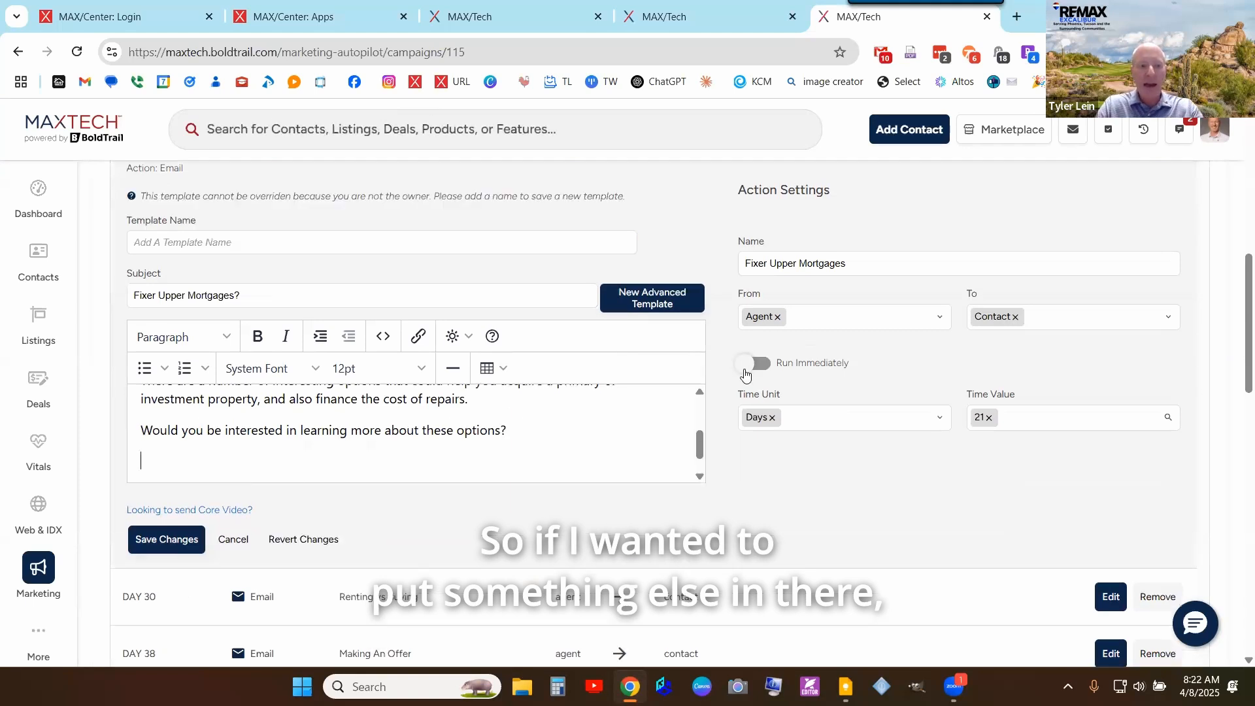
text(LDKJFLKJSDF:LKJDSF:LKJDSF:LKJDS:LKSDJF)
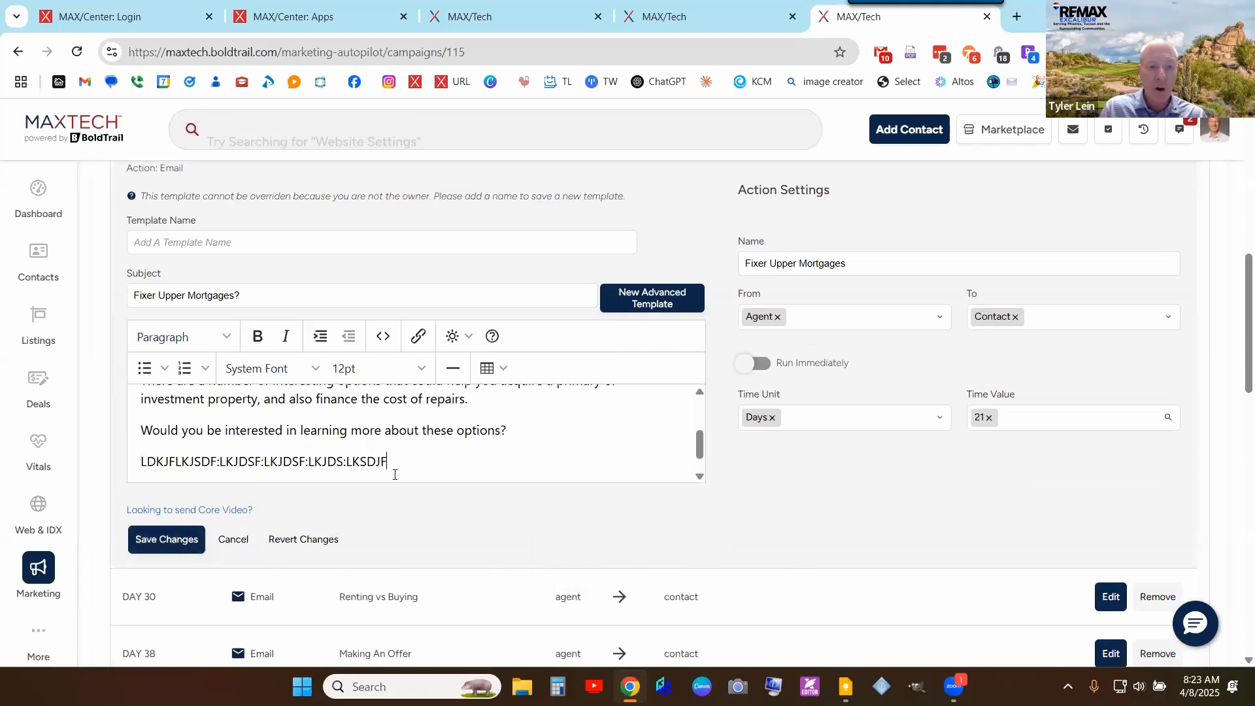
click(293, 537)
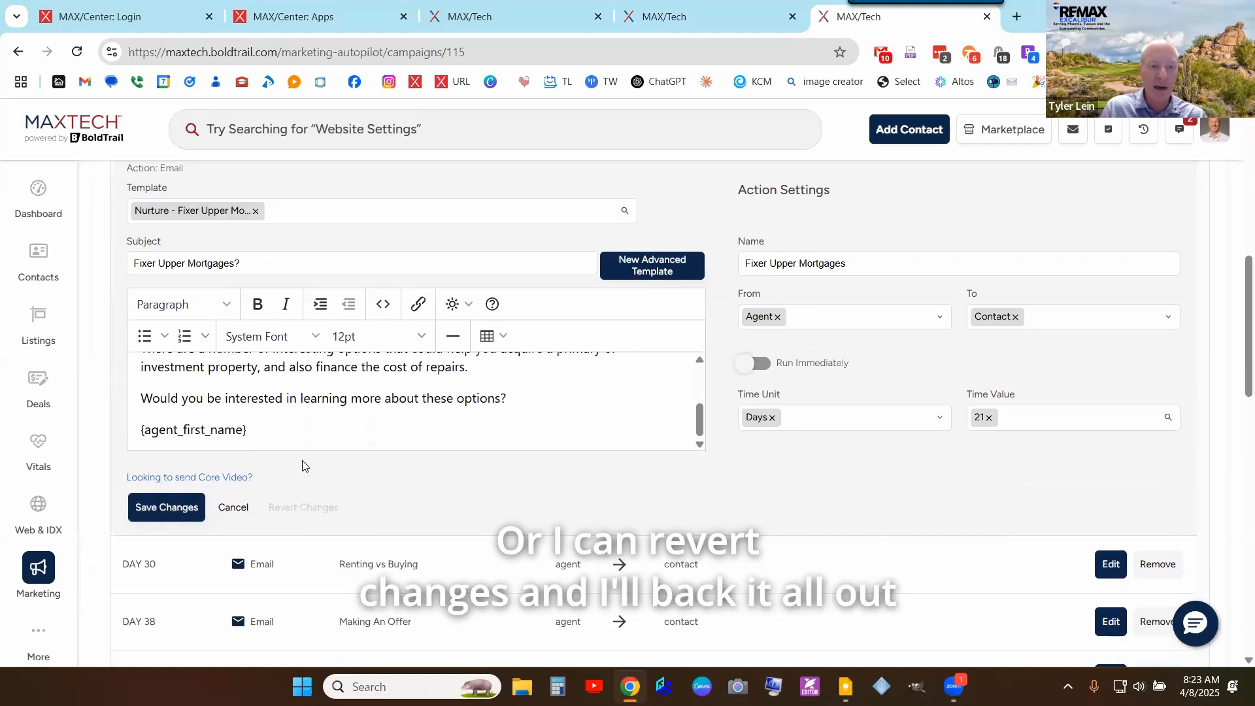
scroll(577, 406, up, 6)
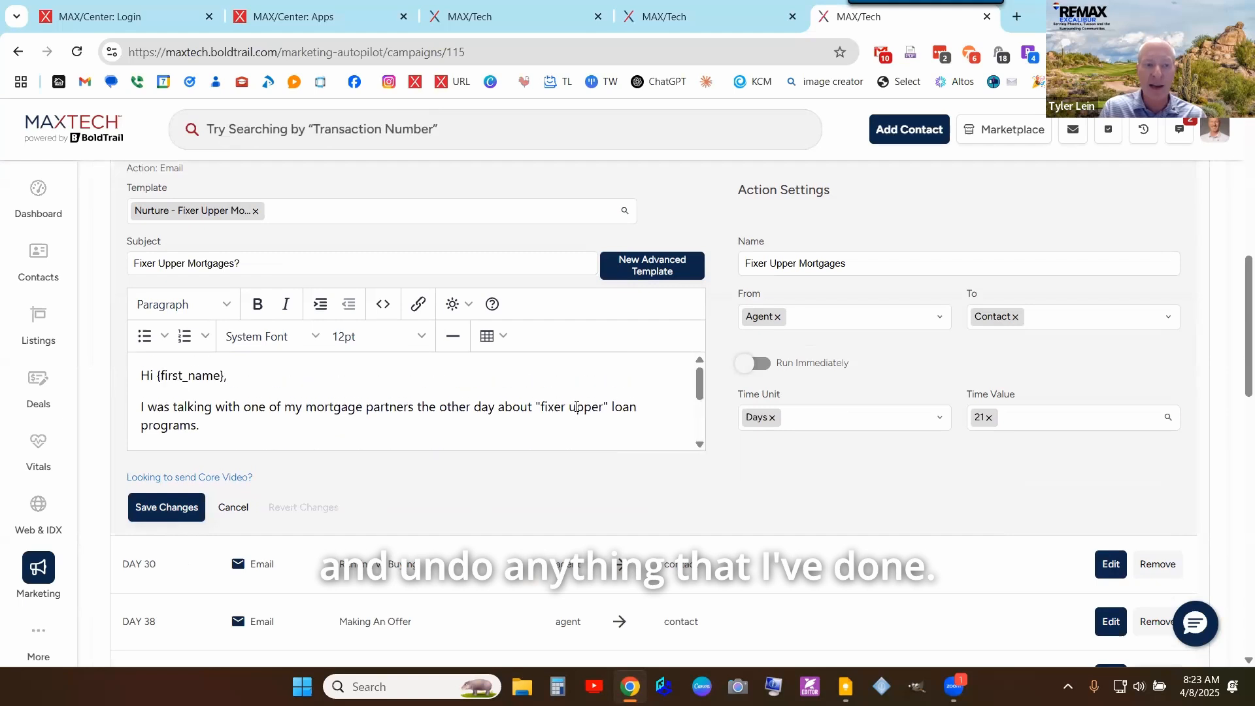
scroll(643, 275, down, 1)
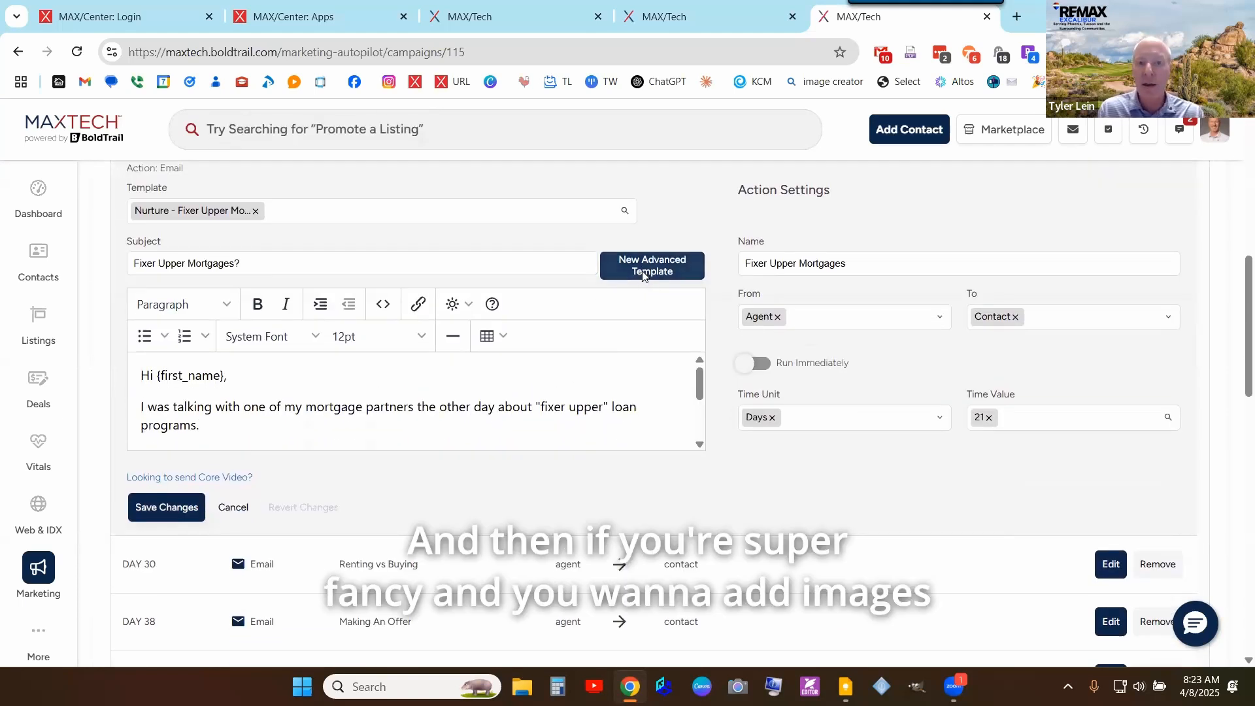
- Launch the Advanced Editor on the Nurture - Fixer Upper template, showing its empty canvas and Content blocks
click(643, 275)
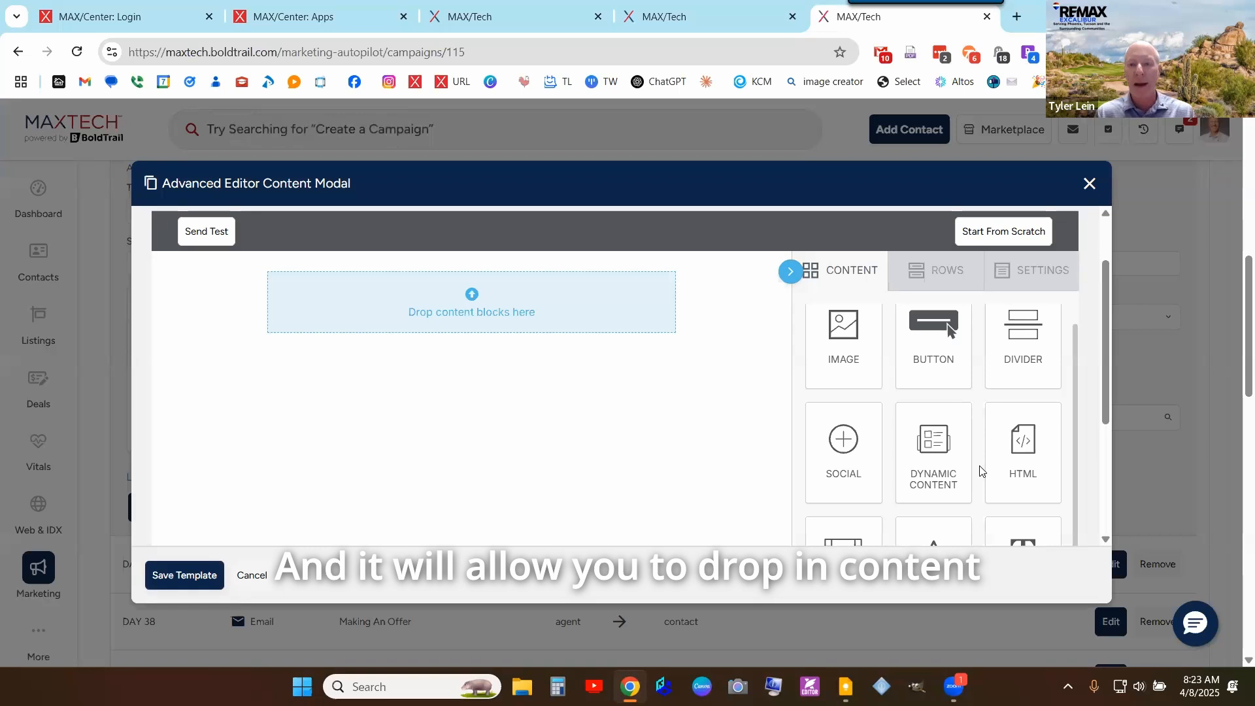
scroll(758, 451, up, 1)
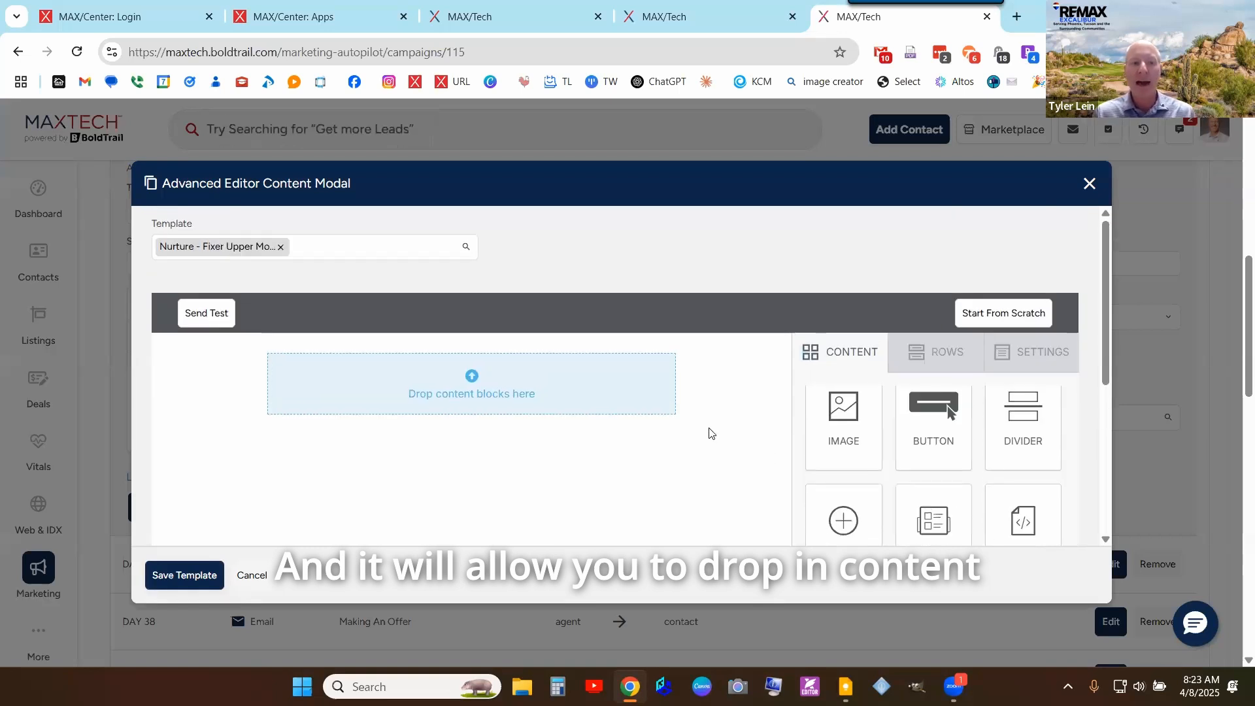
scroll(710, 434, down, 1)
scroll(933, 378, down, 1)
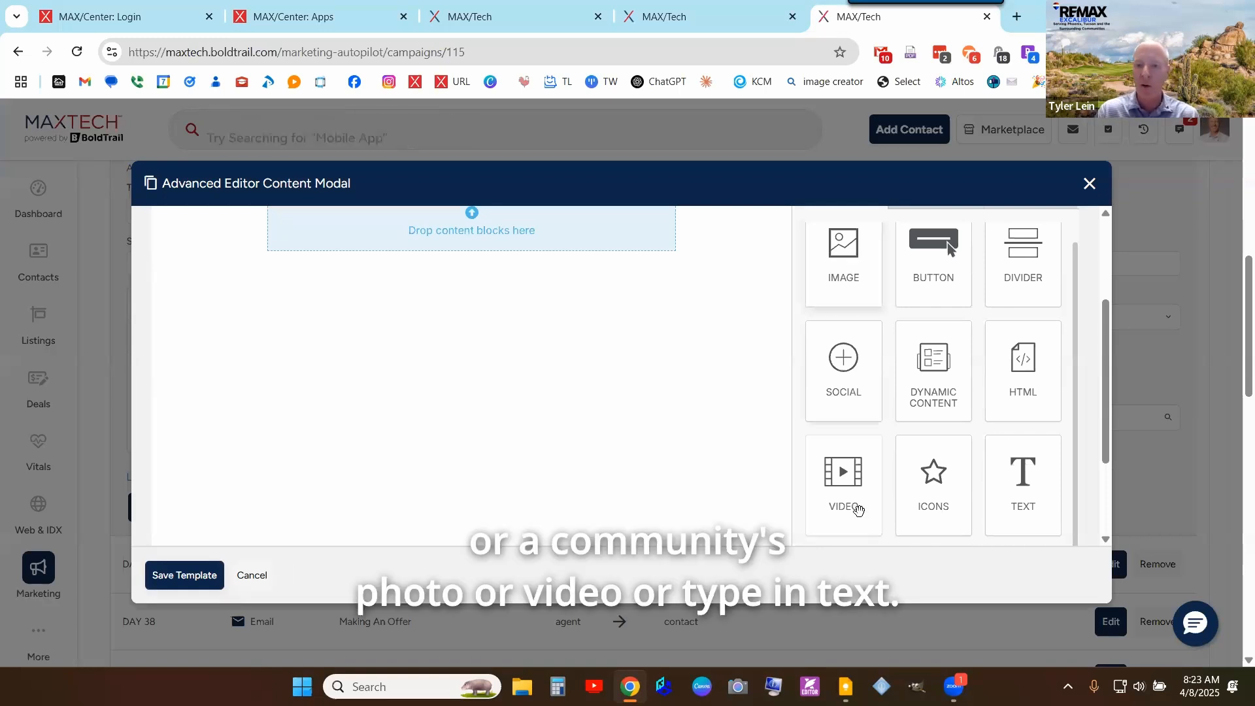
scroll(574, 344, up, 3)
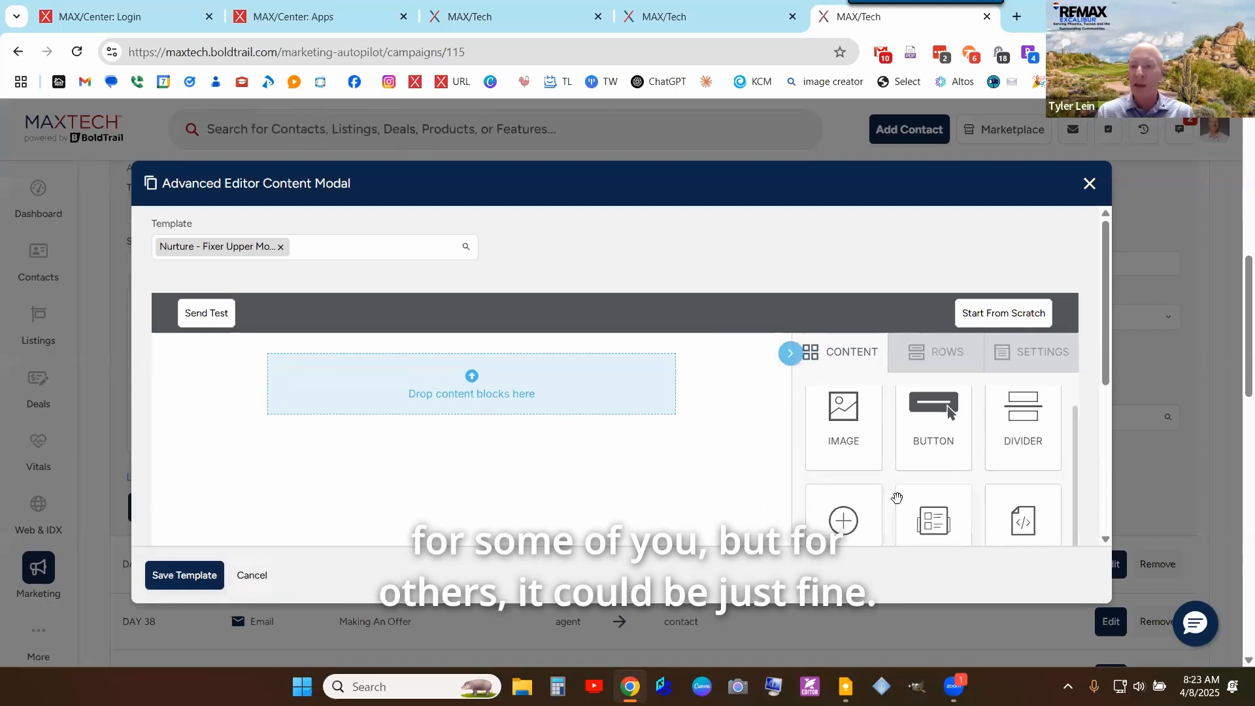
- Add image, text and video blocks plus a second text block to the email canvas
drag(831, 424, 468, 389)
scroll(737, 440, down, 2)
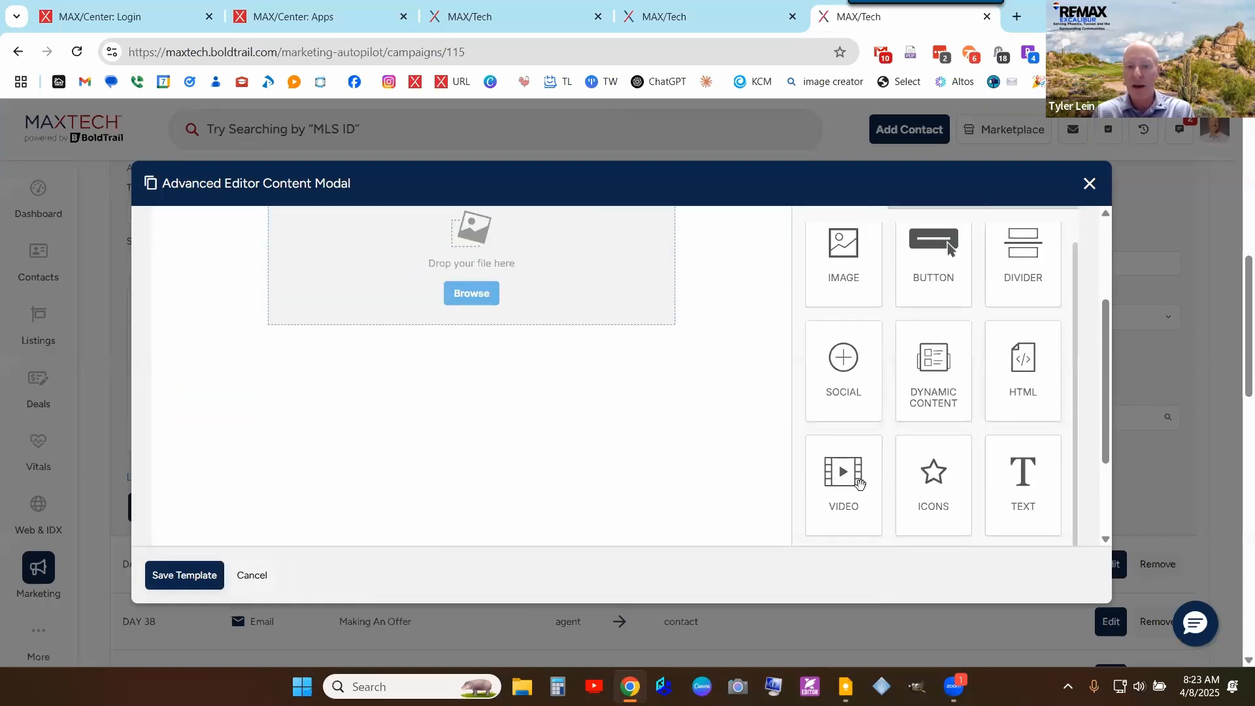
drag(858, 483, 472, 325)
drag(490, 322, 490, 324)
scroll(951, 439, down, 1)
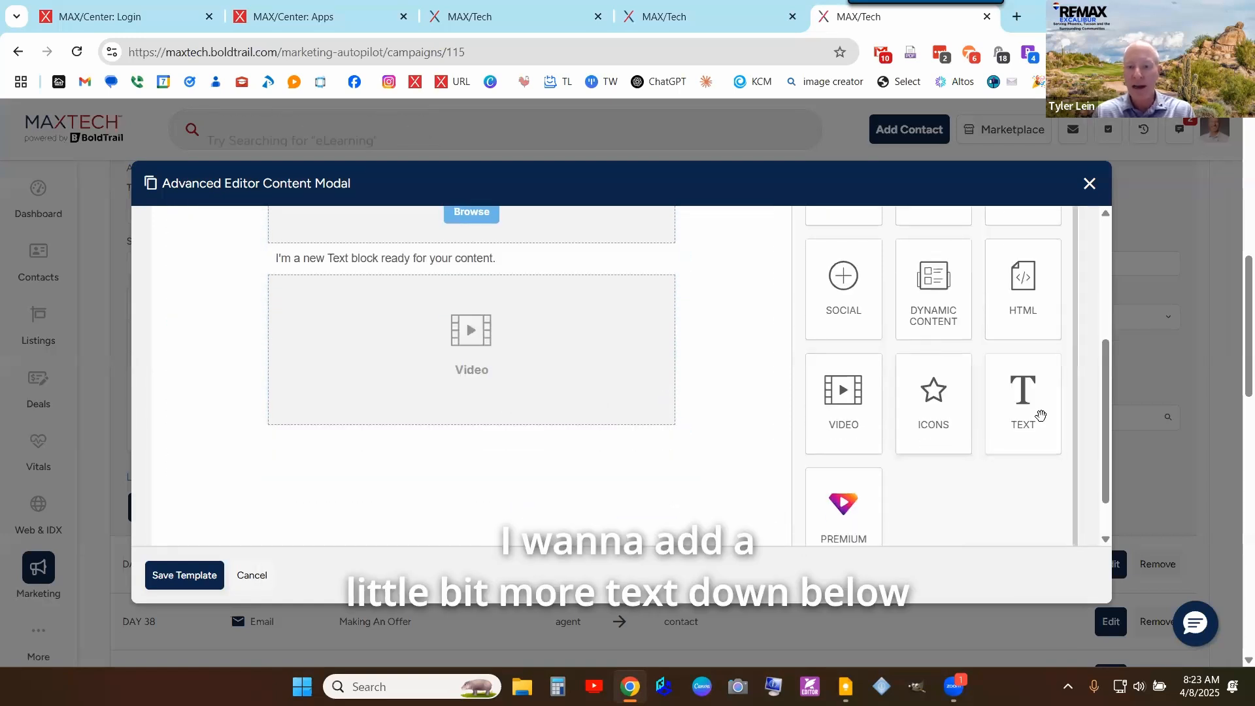
drag(1023, 403, 456, 438)
- Replace the wording in the lower and upper text blocks with test text
click(456, 438)
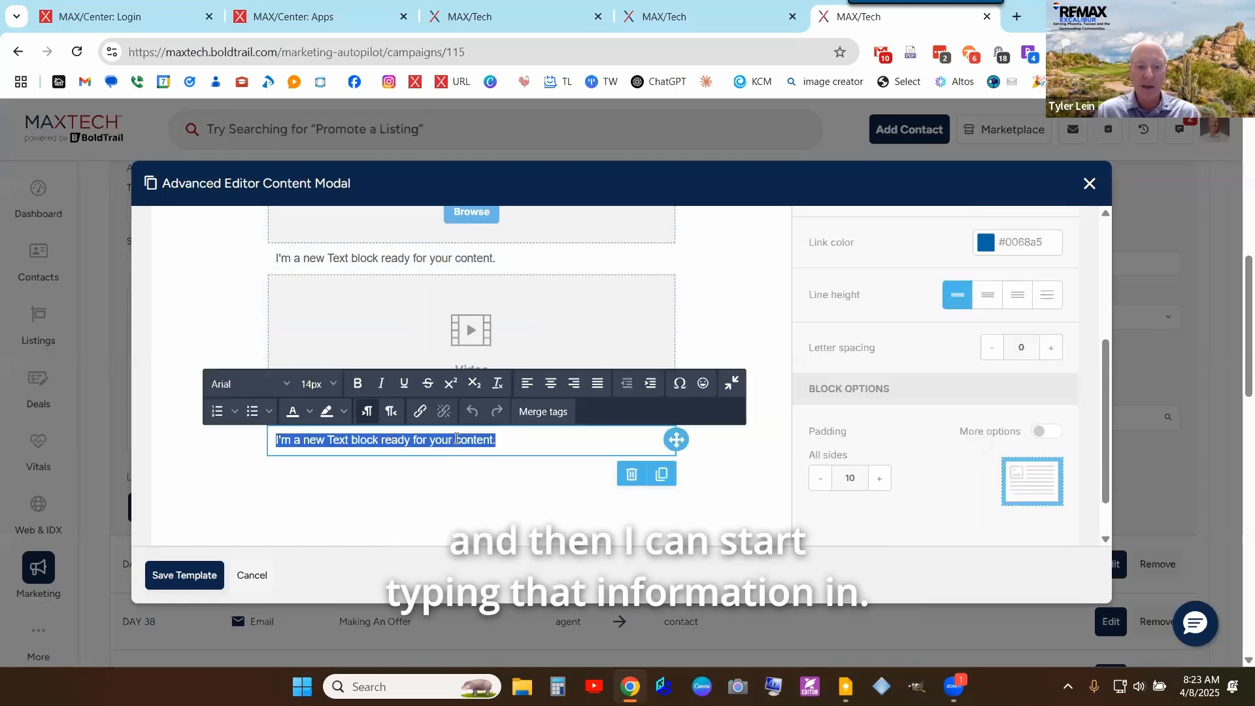
text(lkjdfglkjsdf;lkjdas)
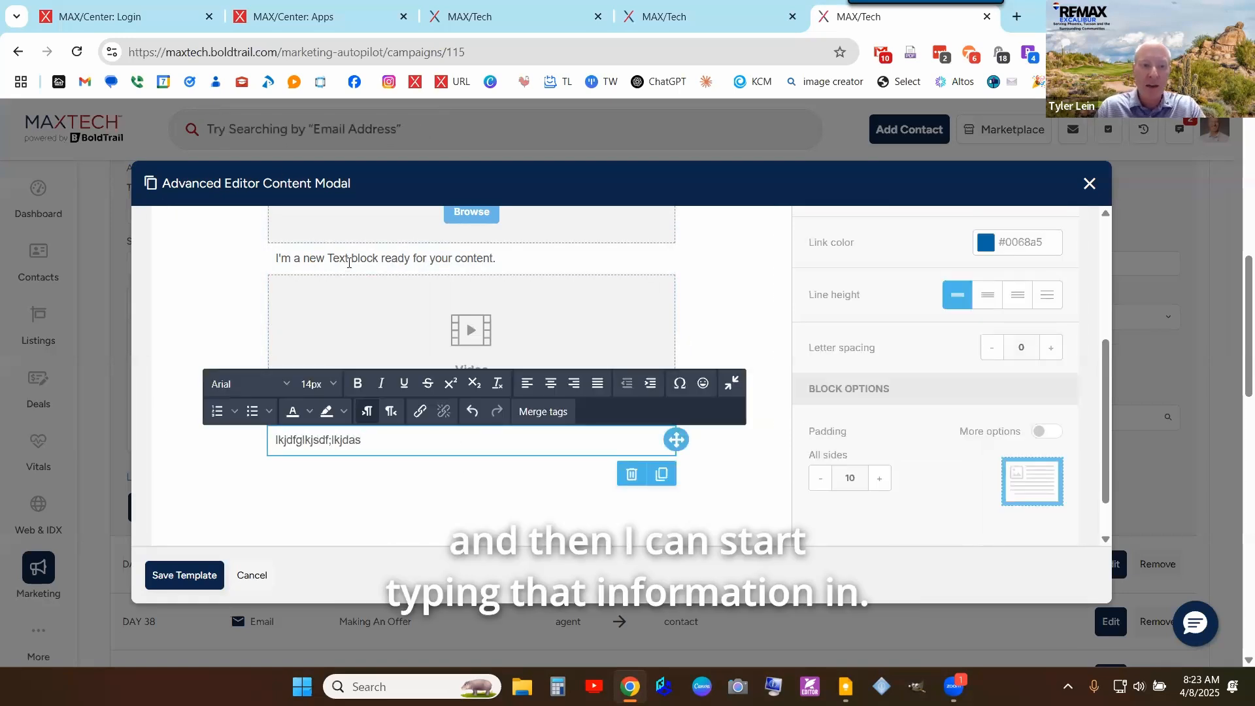
click(348, 261)
text(asdfljsadl;kfj;saldkjf)
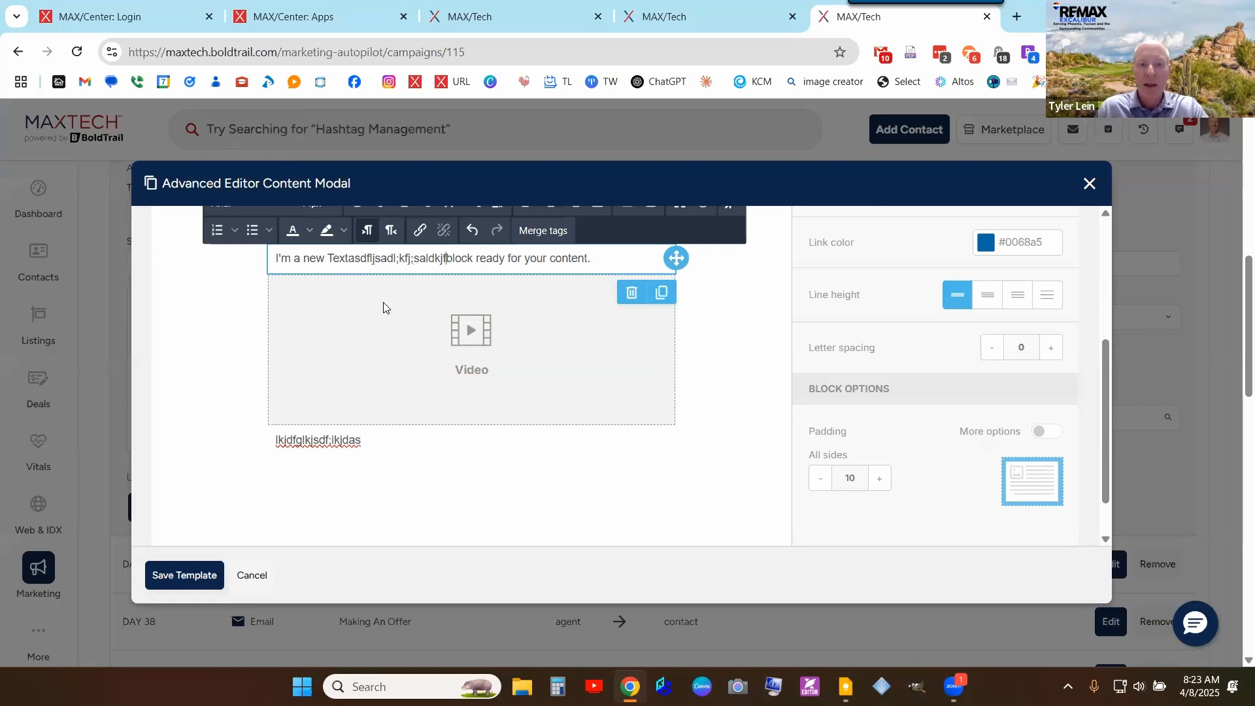
scroll(476, 401, up, 2)
- Insert the white daisy flower photo from the agent's own file manager folder into the image block
scroll(476, 402, up, 2)
click(474, 395)
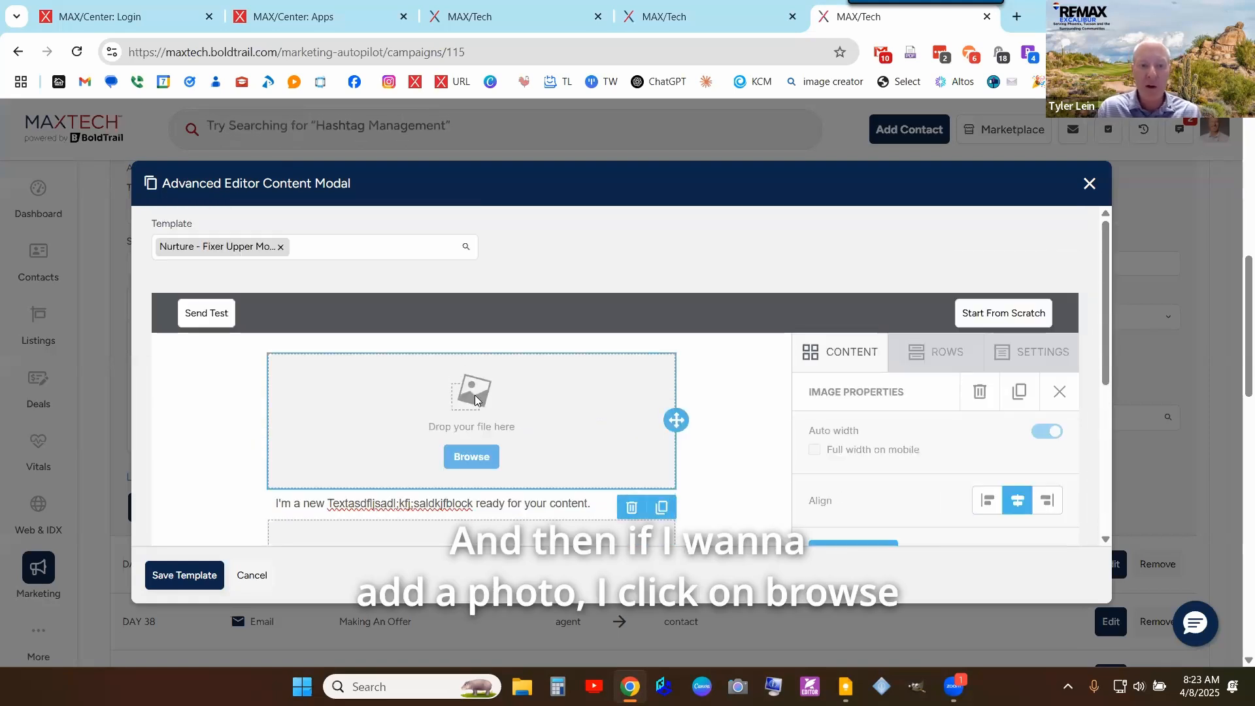
click(473, 456)
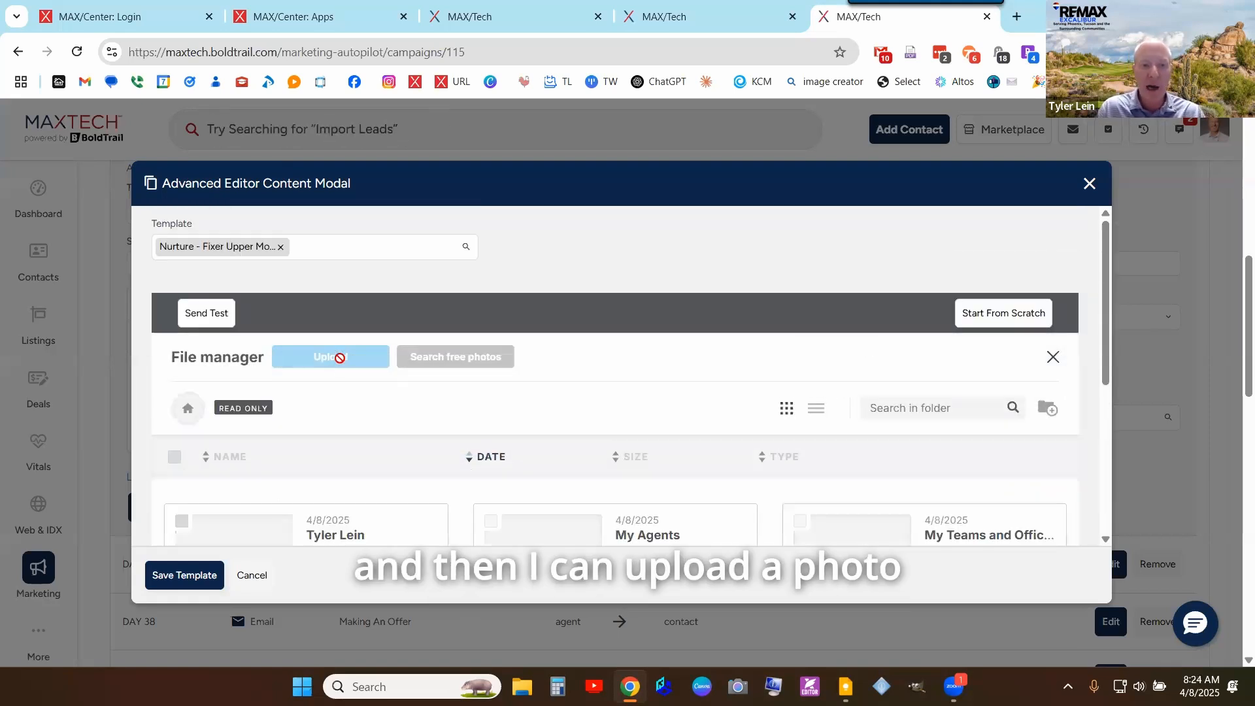
scroll(366, 410, down, 3)
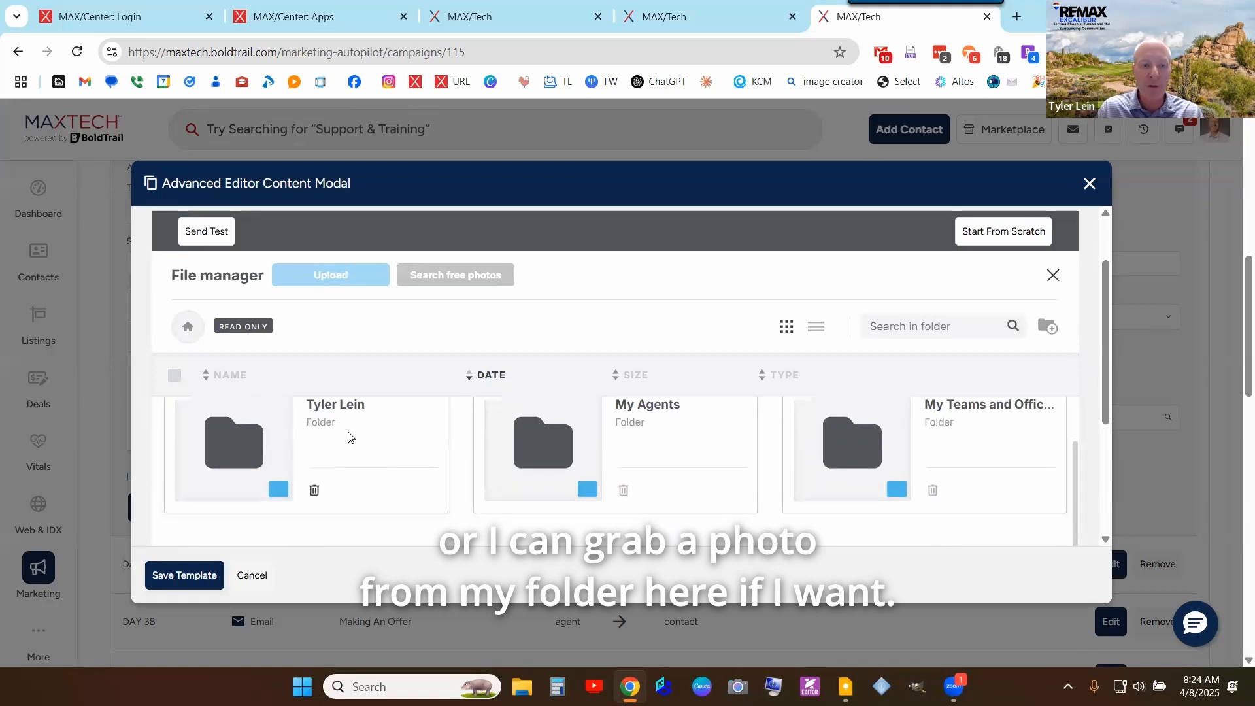
click(261, 451)
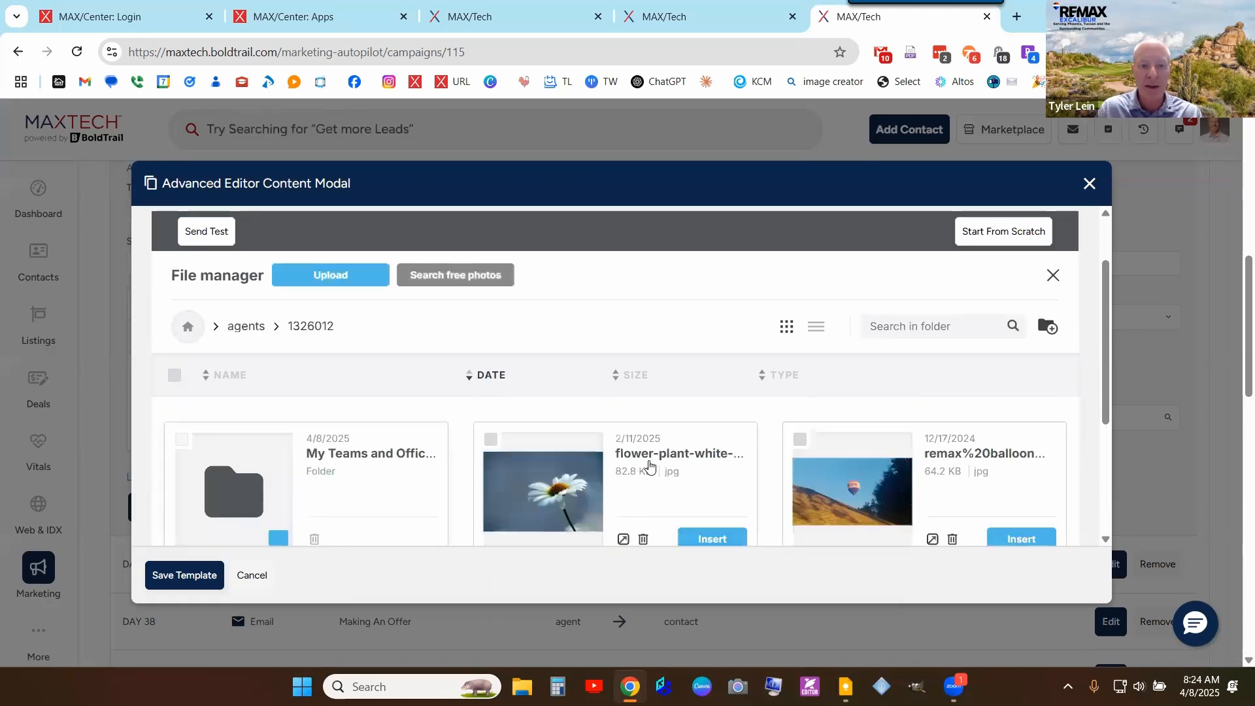
scroll(651, 467, down, 1)
scroll(652, 468, up, 1)
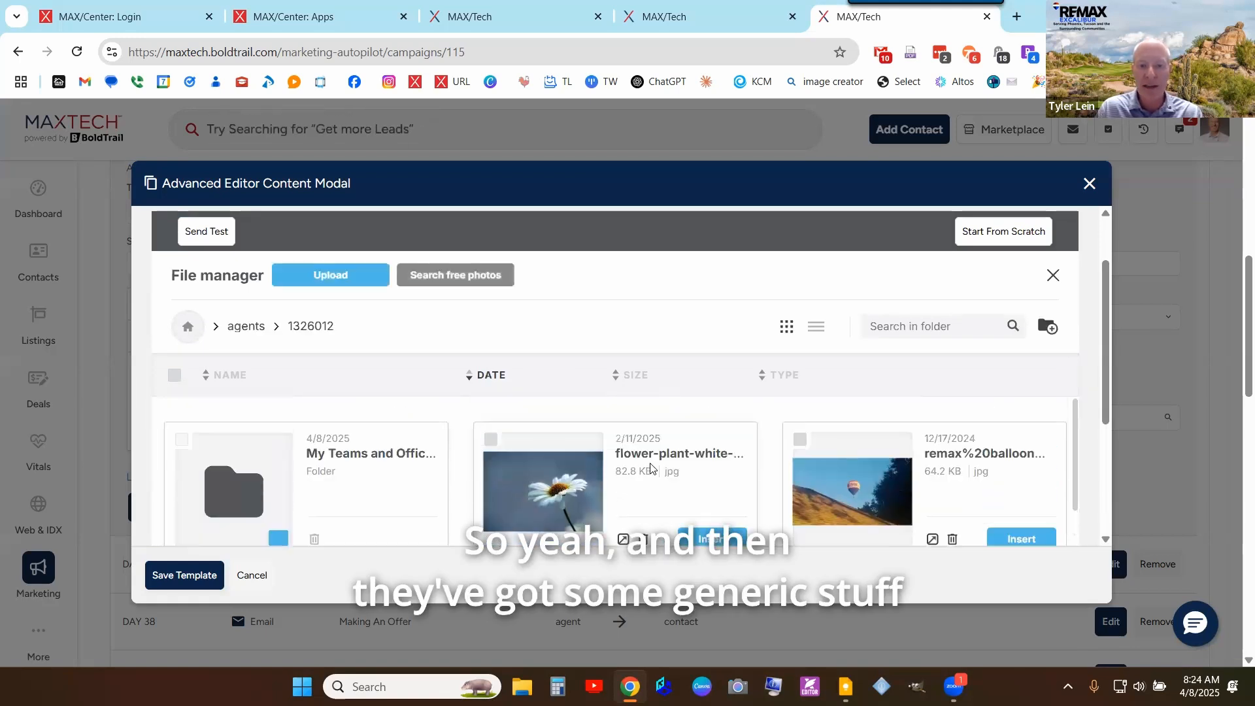
click(707, 540)
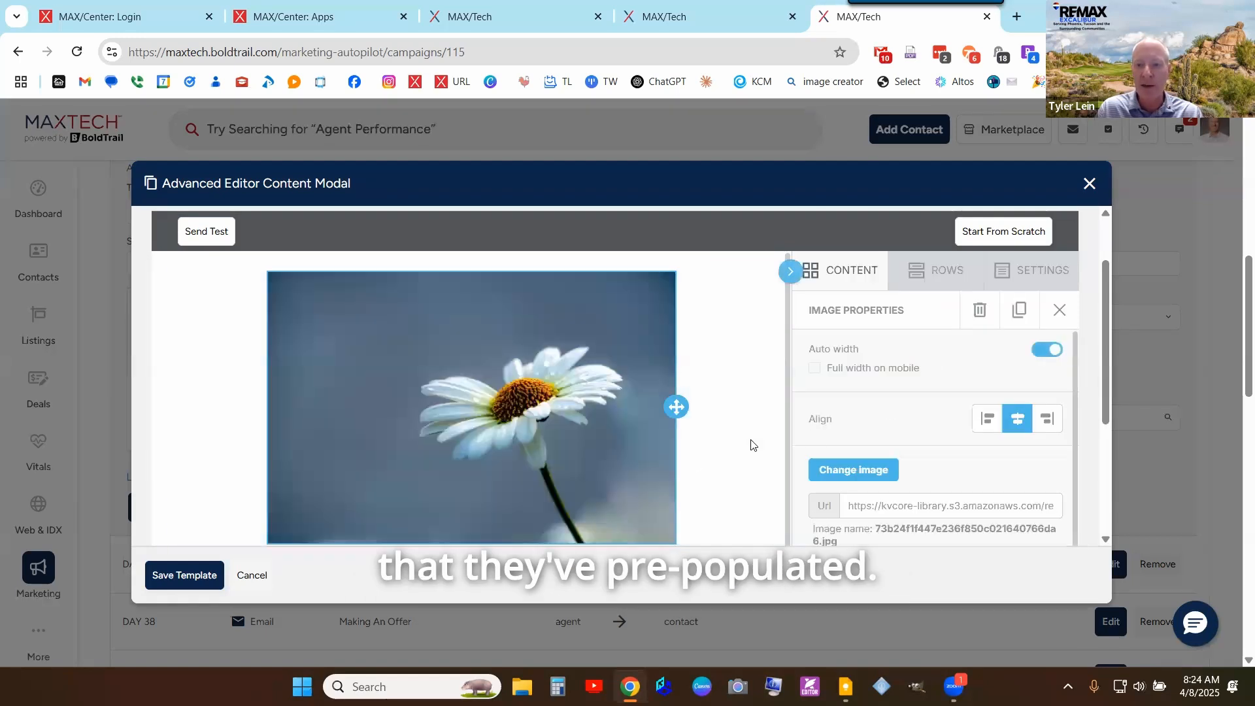
scroll(728, 414, down, 1)
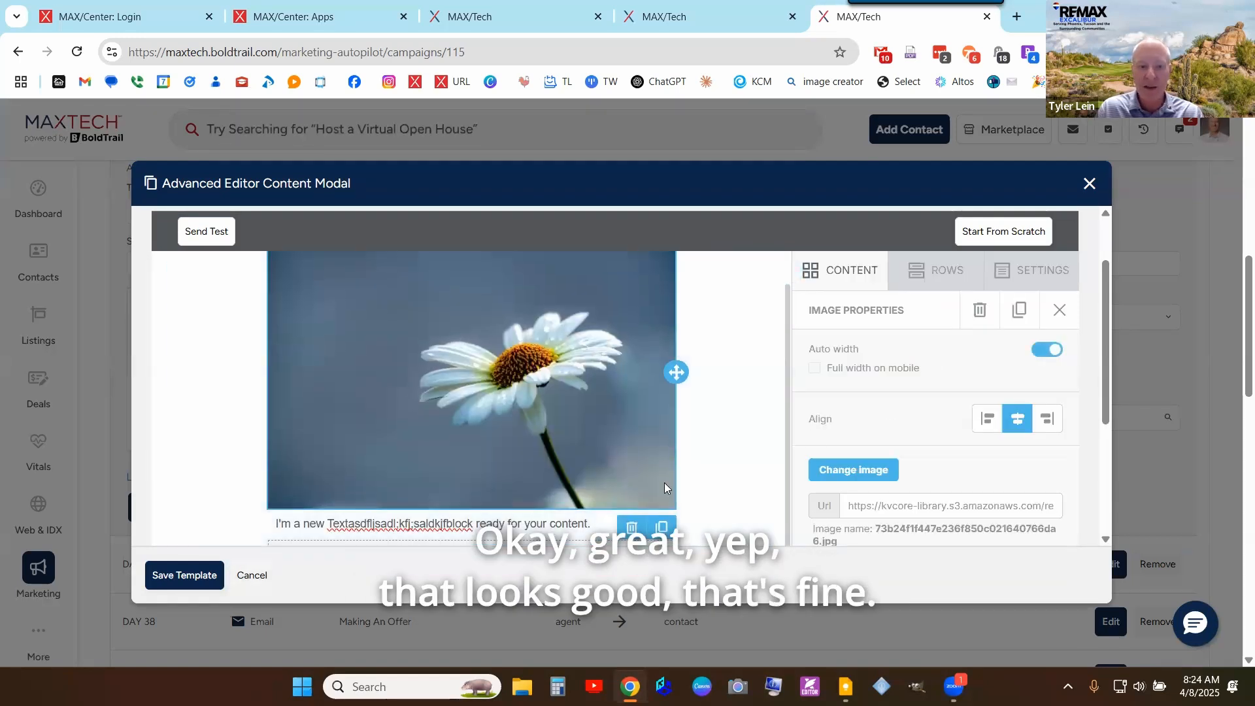
scroll(701, 430, up, 1)
scroll(435, 477, up, 1)
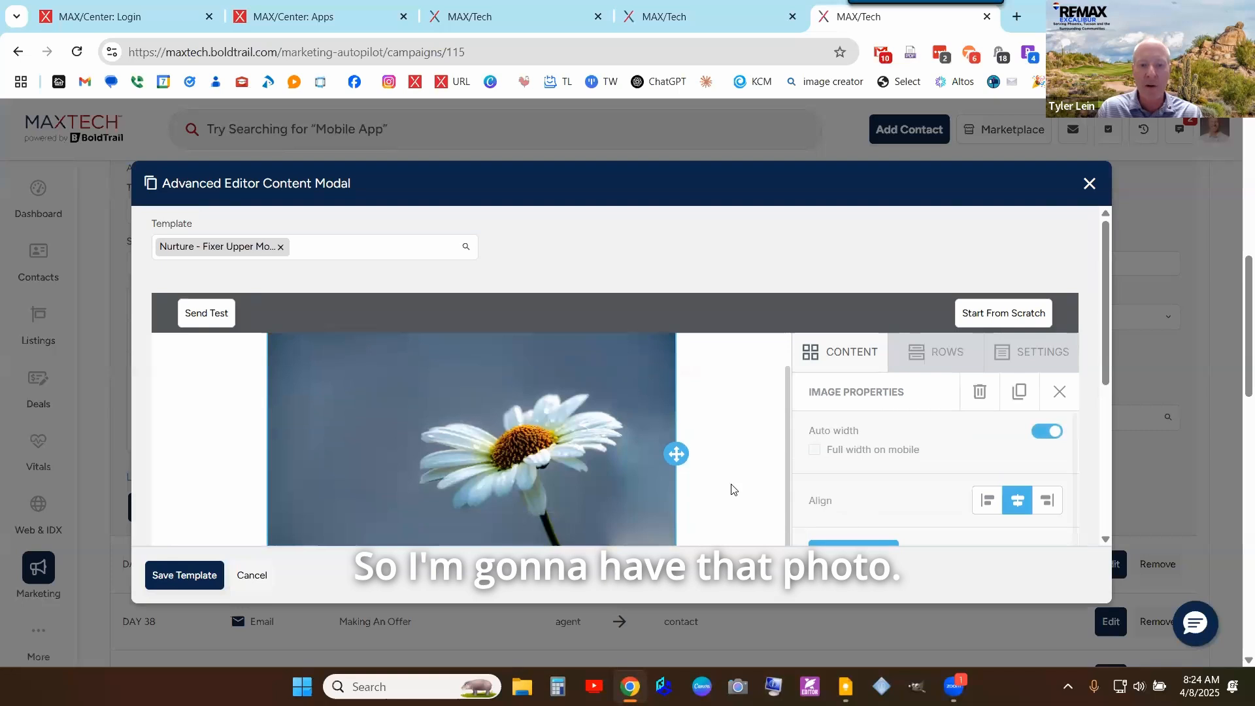
scroll(732, 489, down, 5)
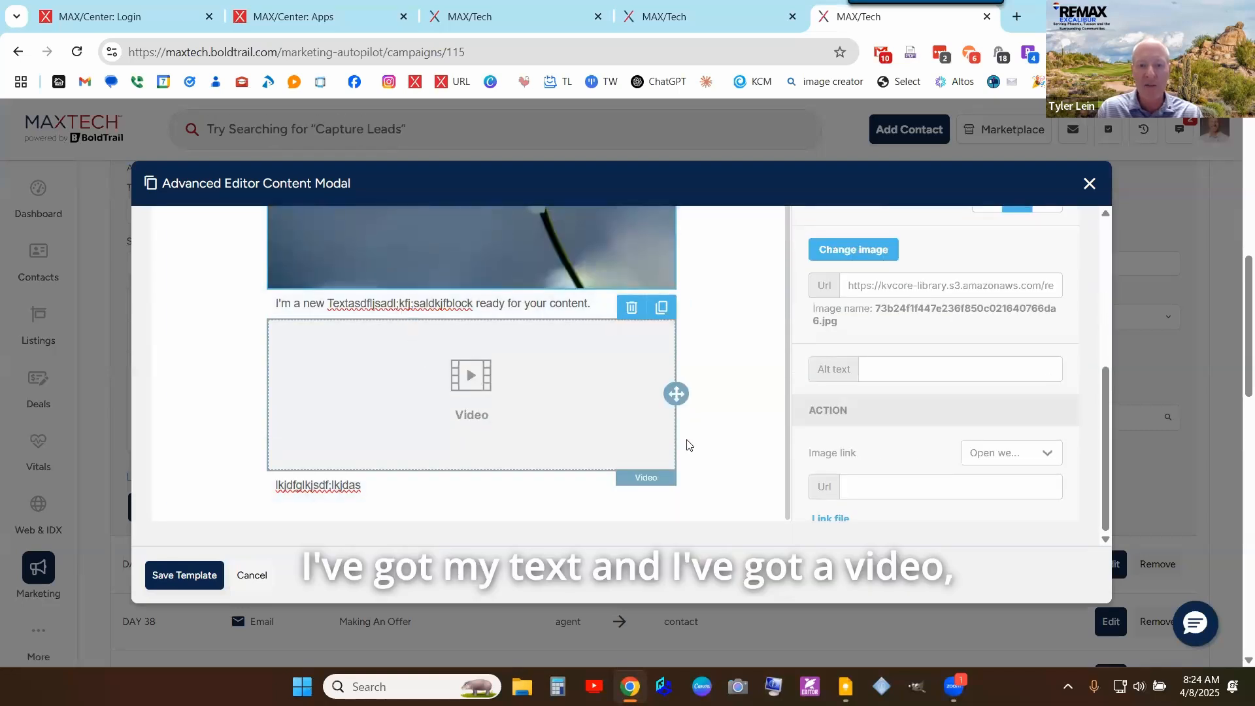
- Delete the video block from the email, confirming the removal, leaving the daisy photo and text blocks
click(651, 485)
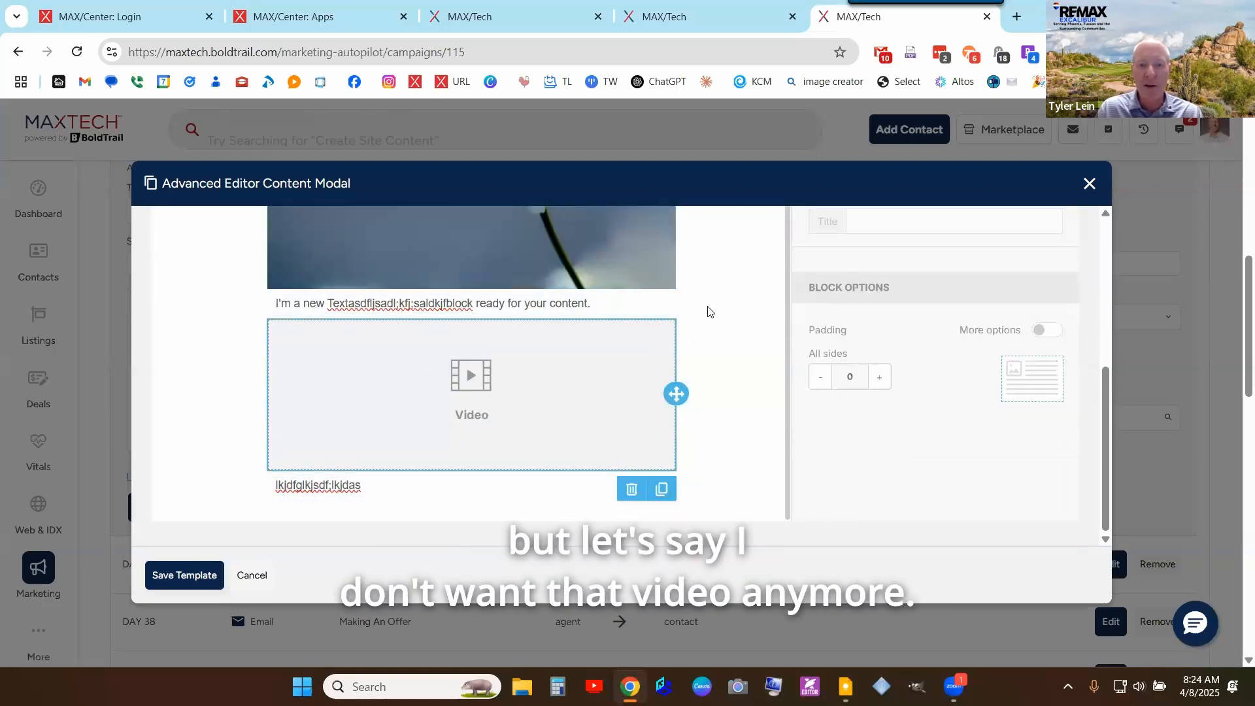
click(709, 311)
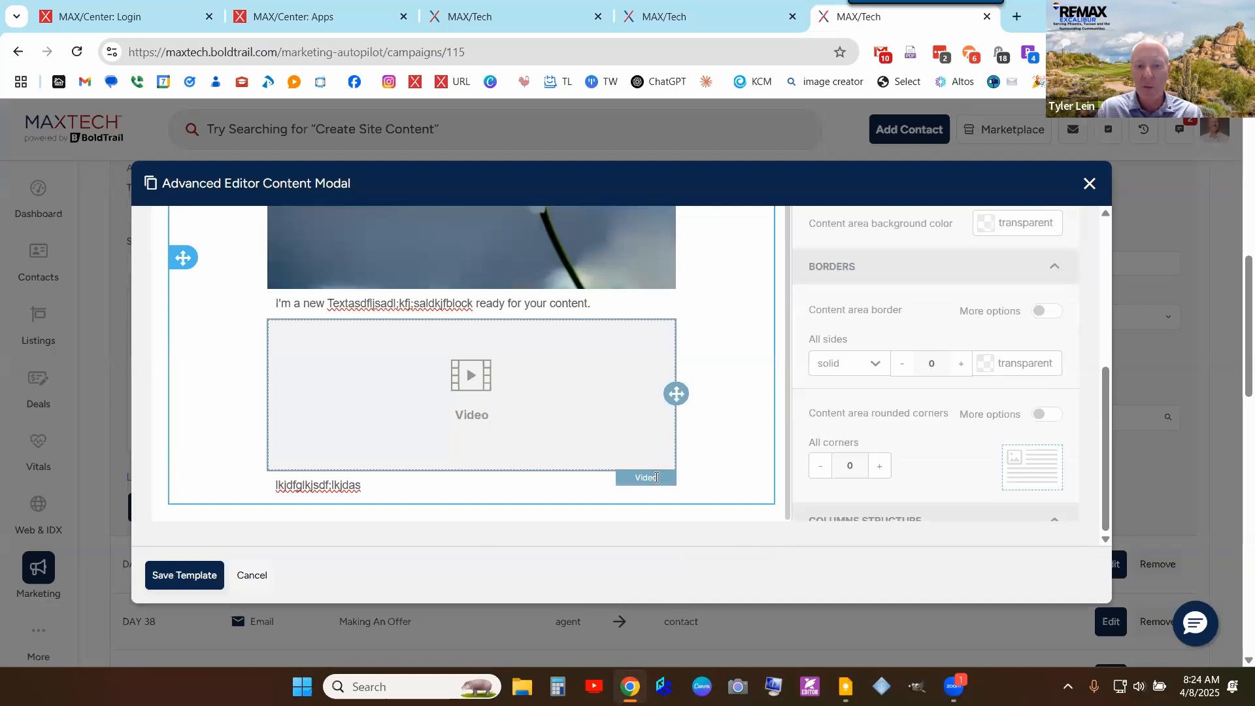
click(647, 479)
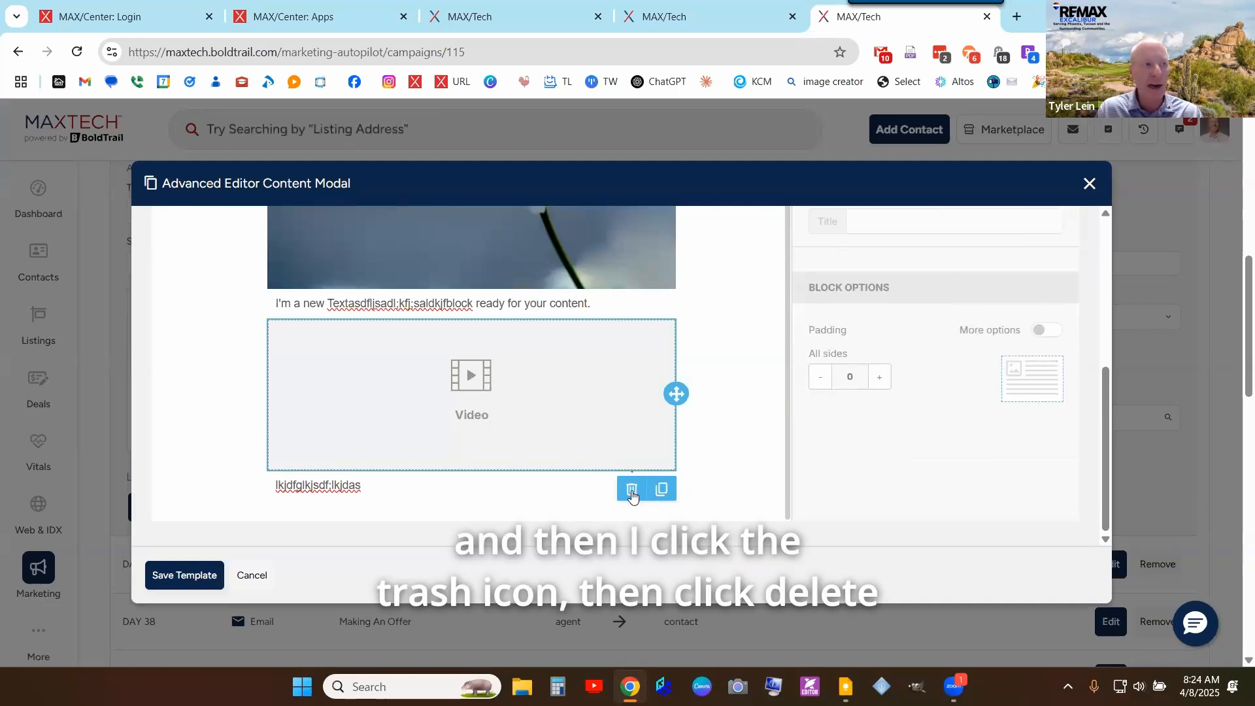
click(631, 490)
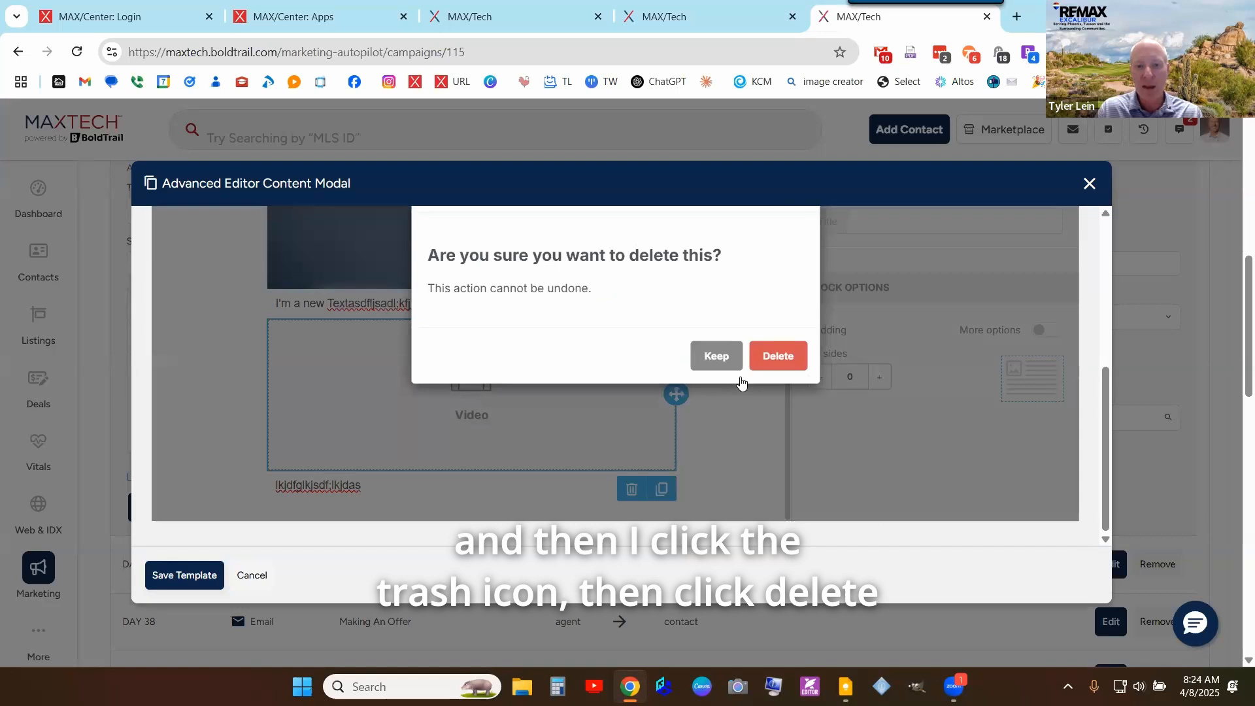
click(778, 355)
scroll(590, 458, up, 5)
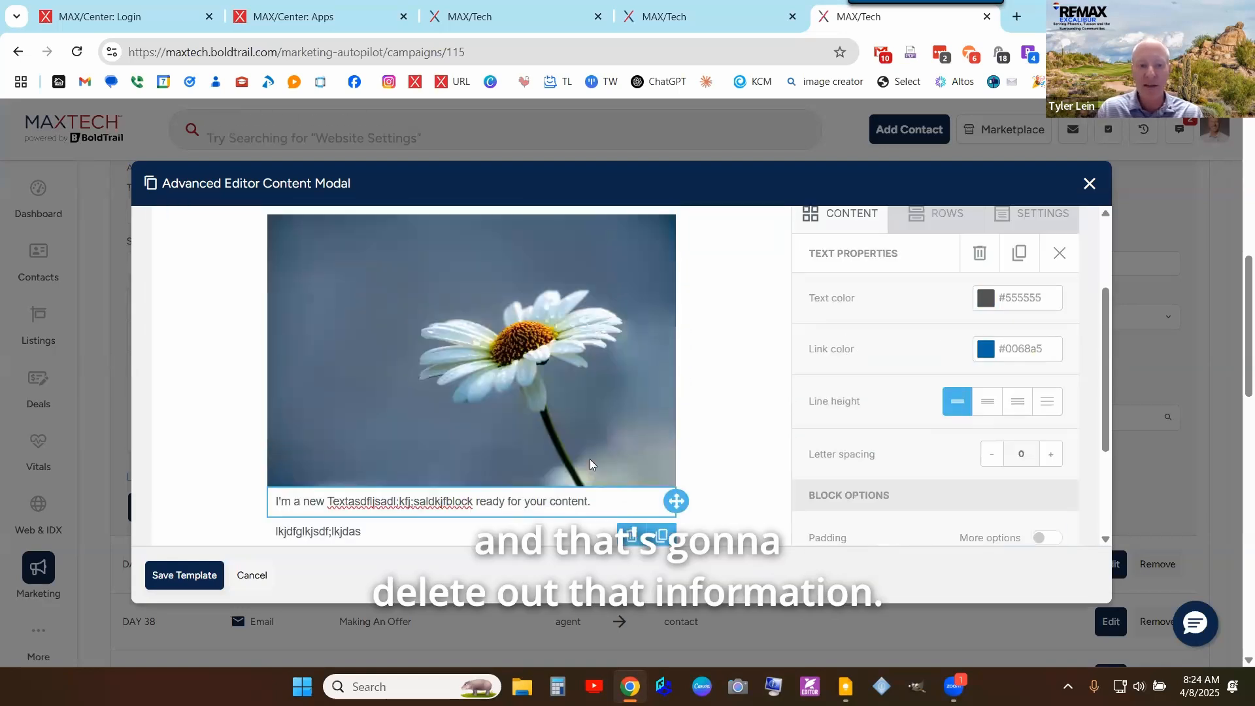
scroll(590, 458, down, 3)
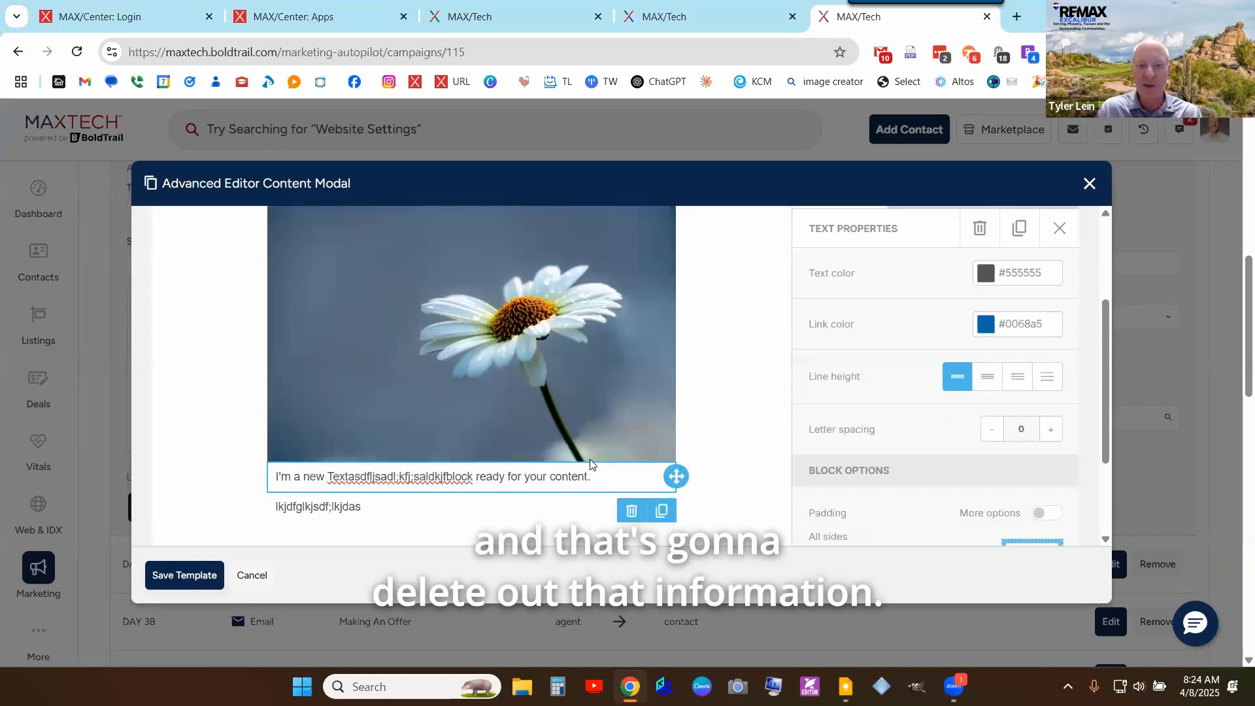
scroll(589, 465, down, 1)
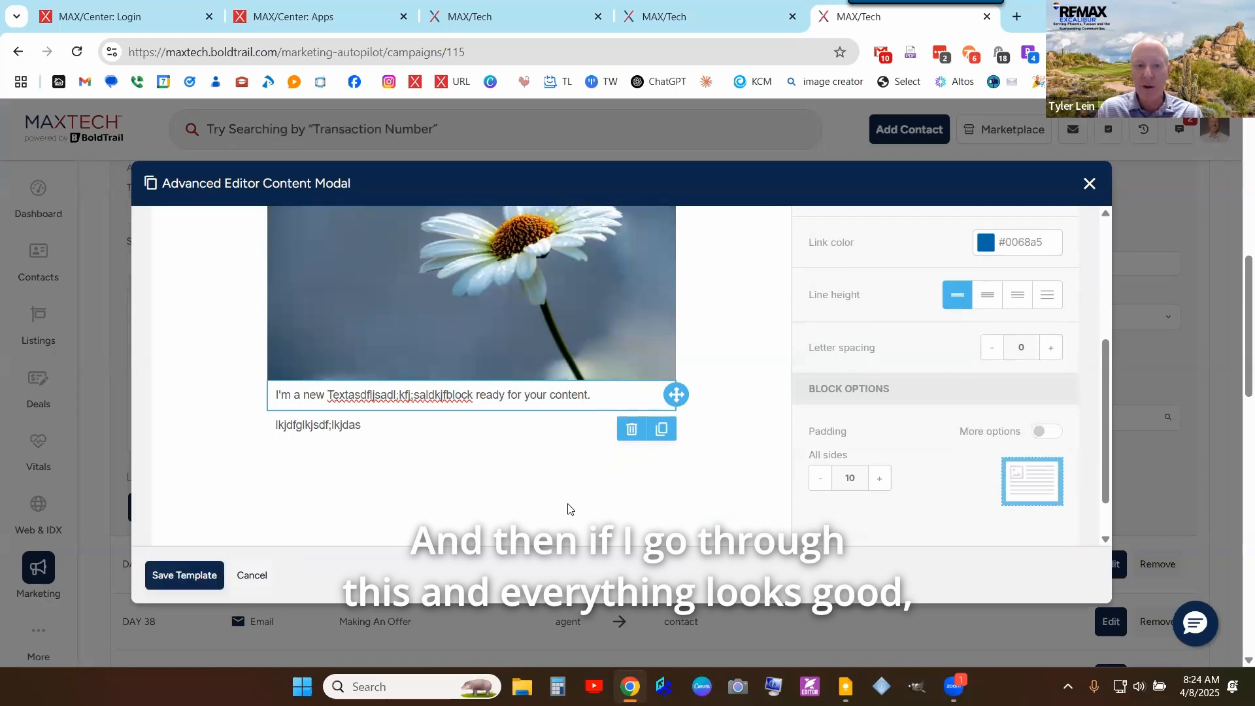
scroll(579, 483, up, 2)
scroll(579, 476, down, 3)
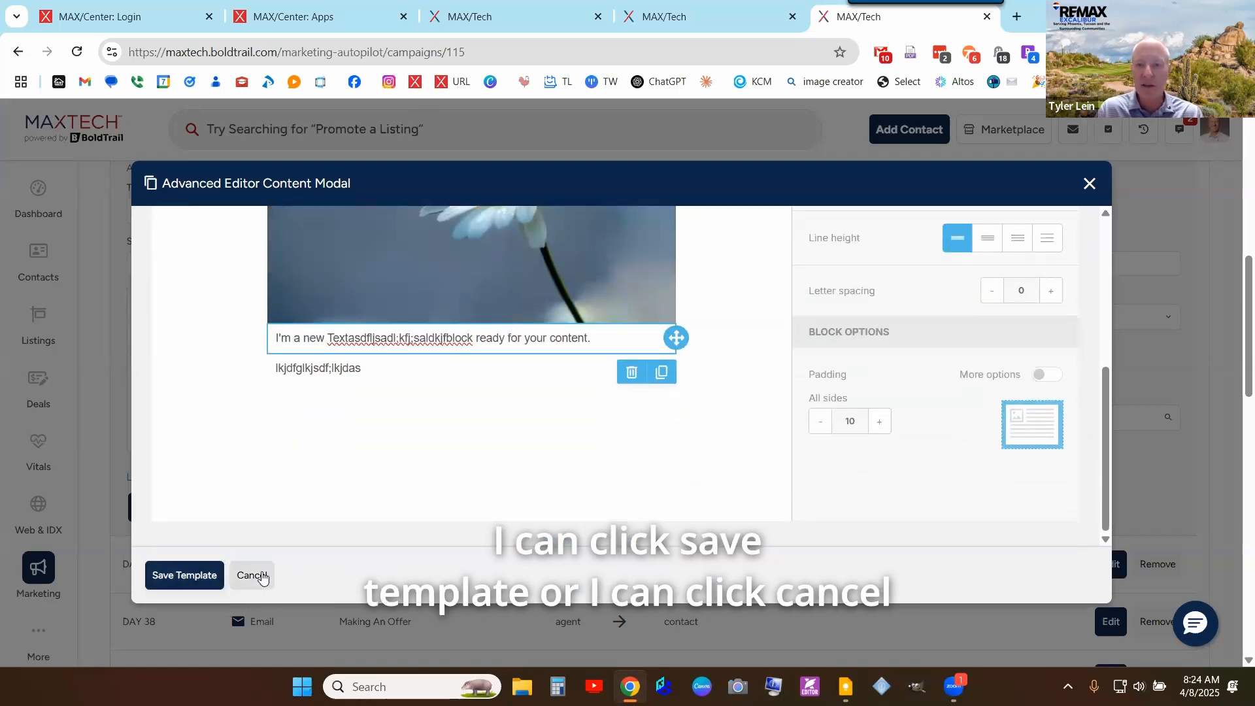
scroll(689, 457, up, 6)
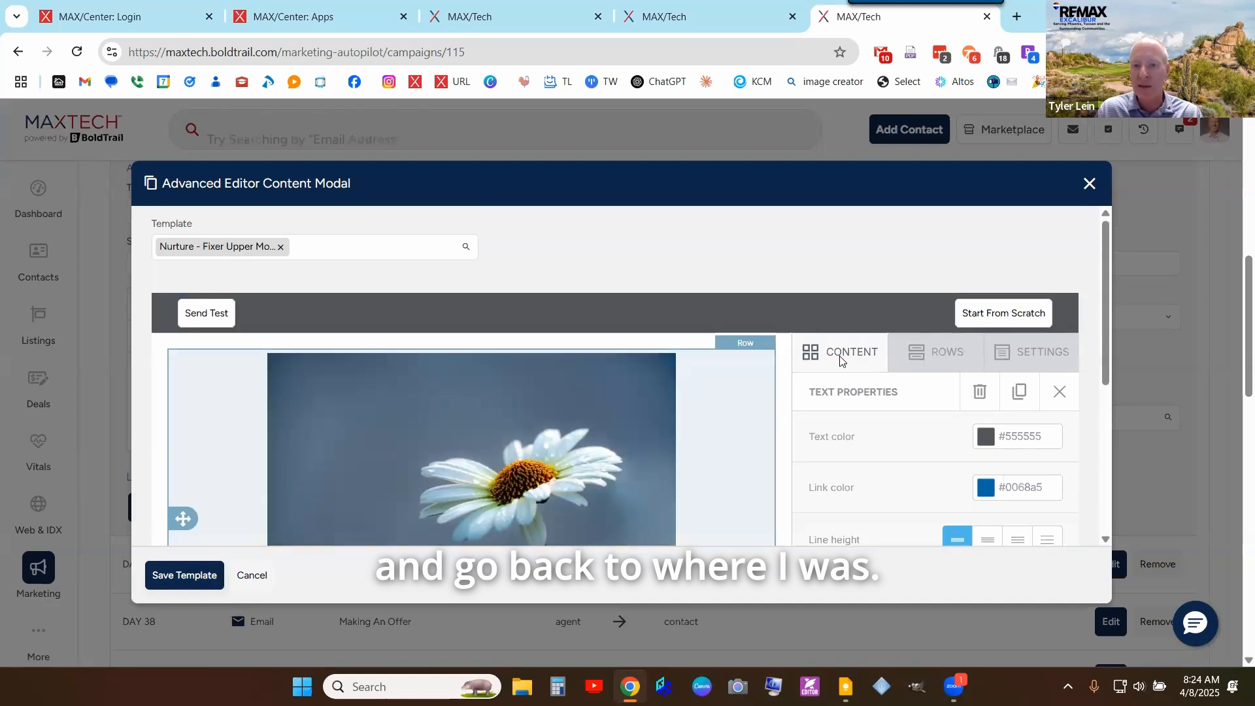
scroll(893, 329, down, 3)
scroll(955, 361, up, 3)
- Select the daisy image block and use Change image to reopen the File manager
click(955, 362)
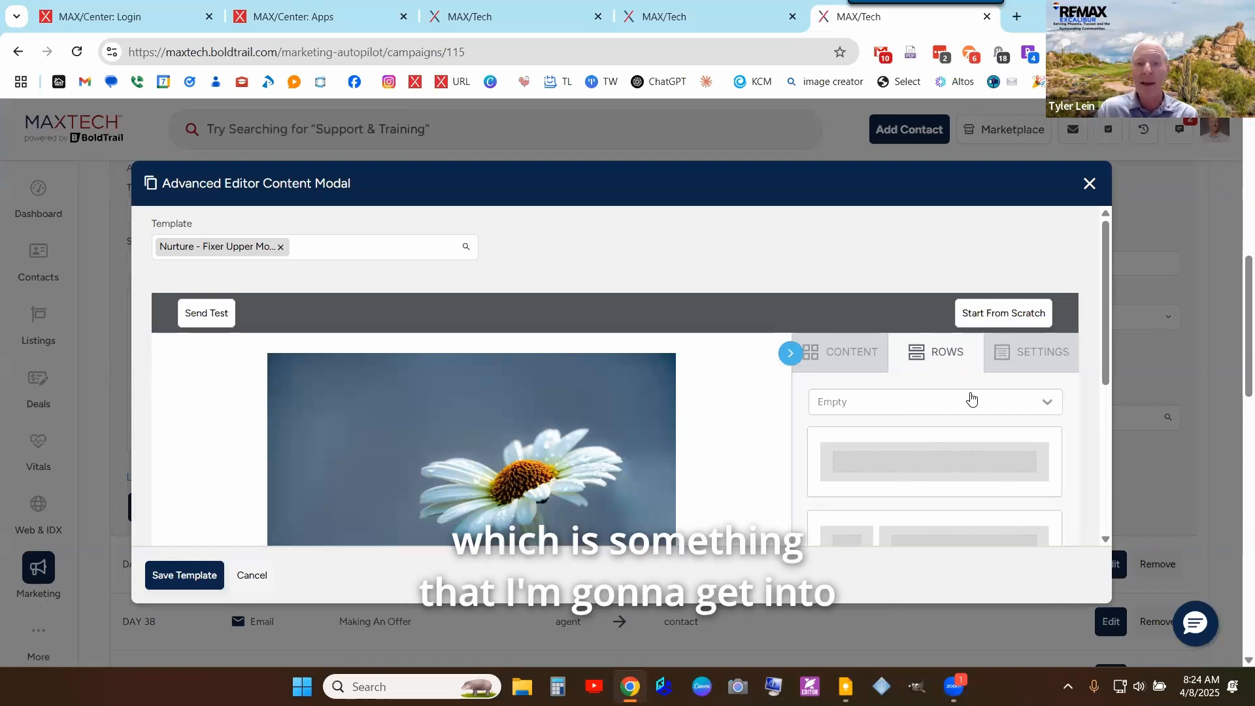
scroll(972, 399, down, 1)
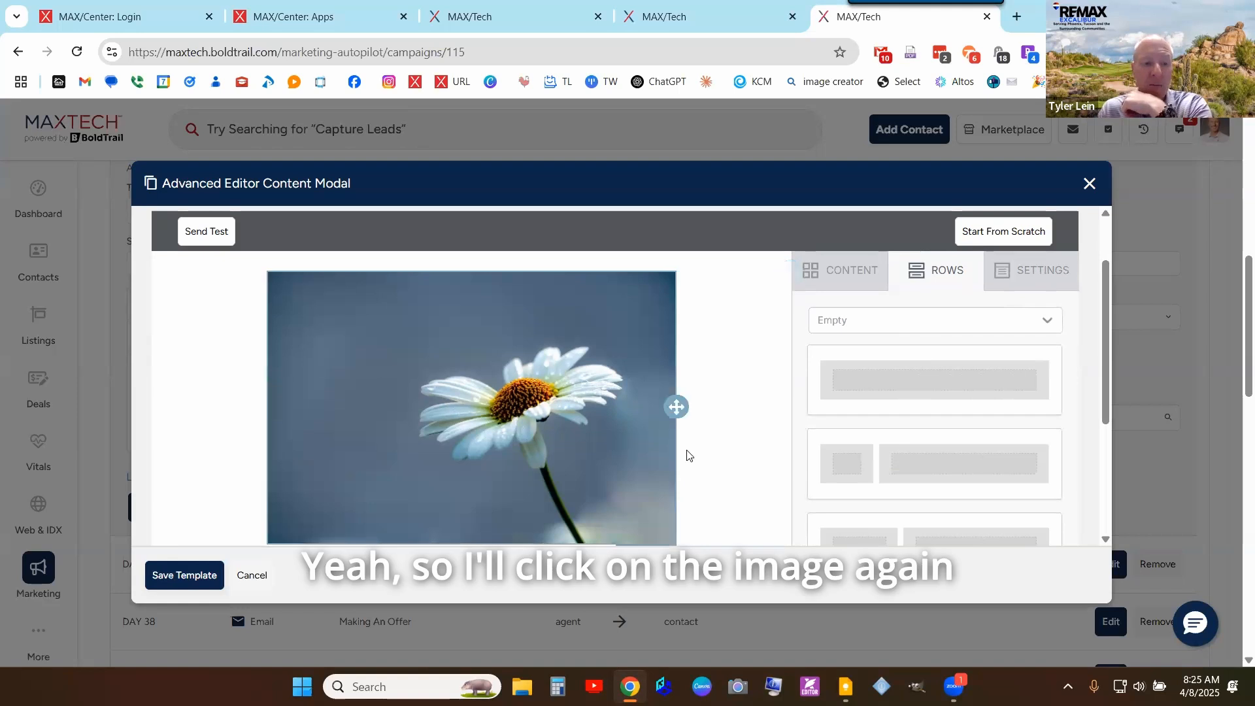
scroll(563, 356, down, 1)
scroll(591, 404, down, 1)
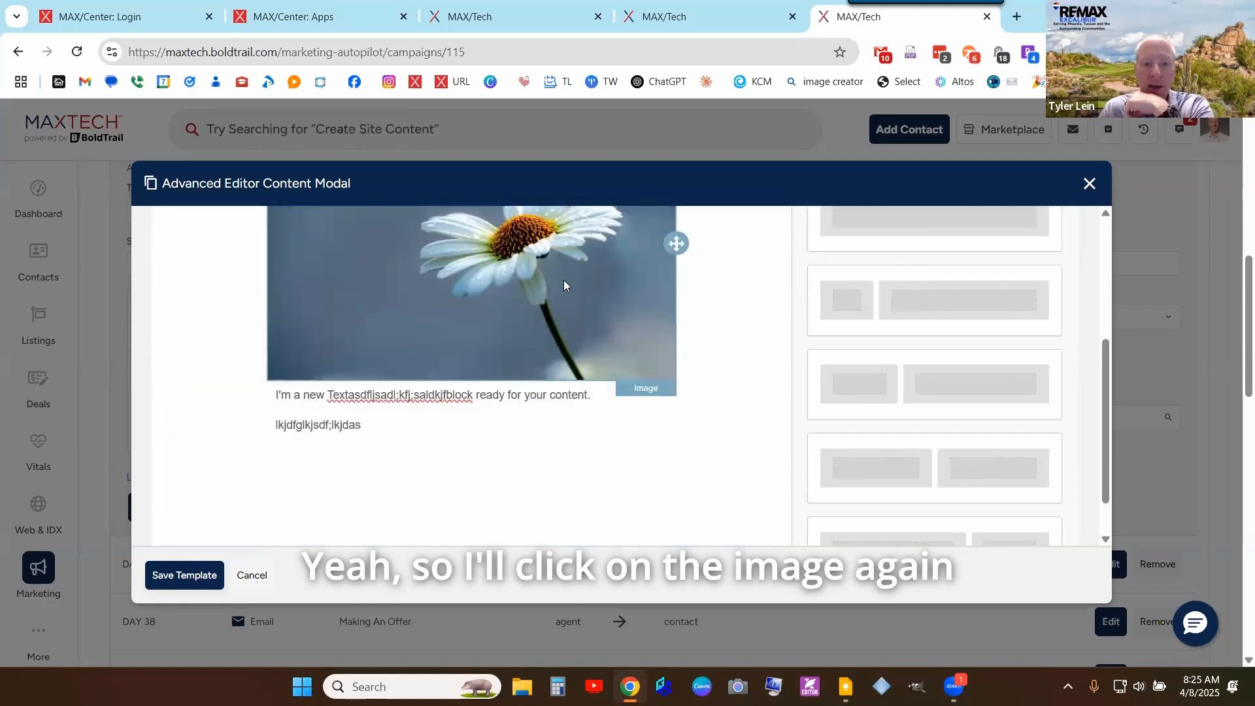
click(564, 279)
scroll(719, 340, up, 2)
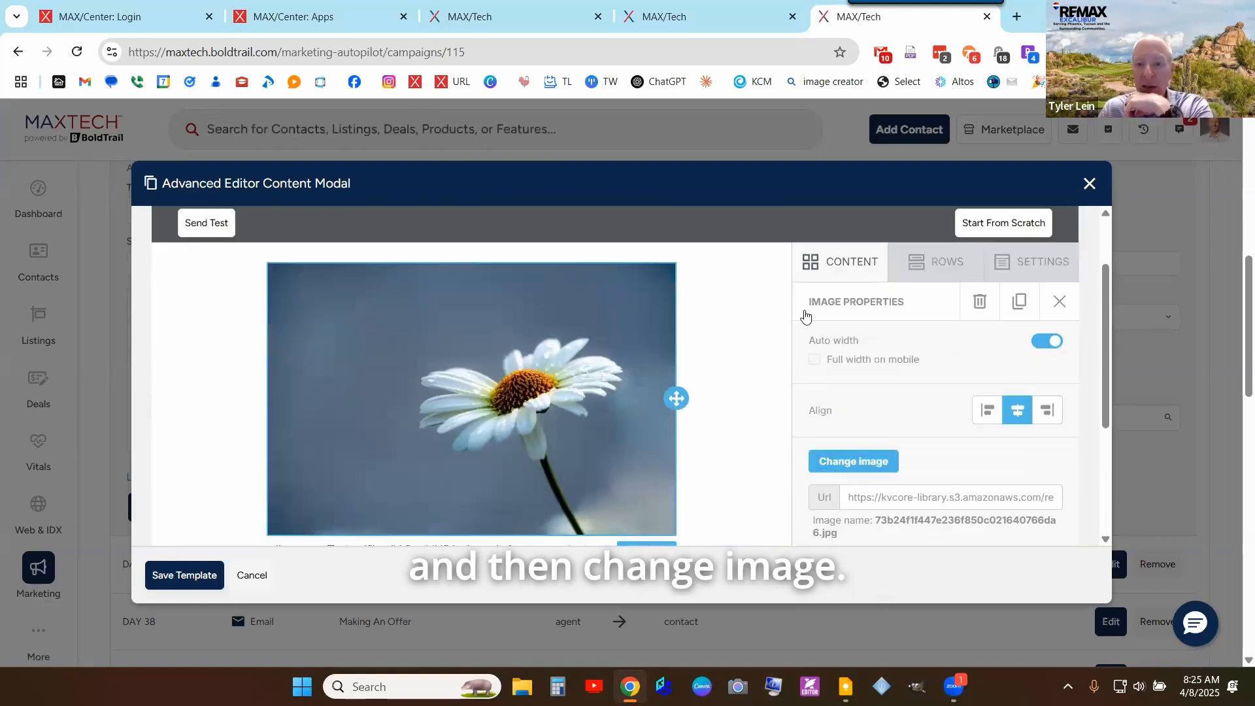
click(867, 472)
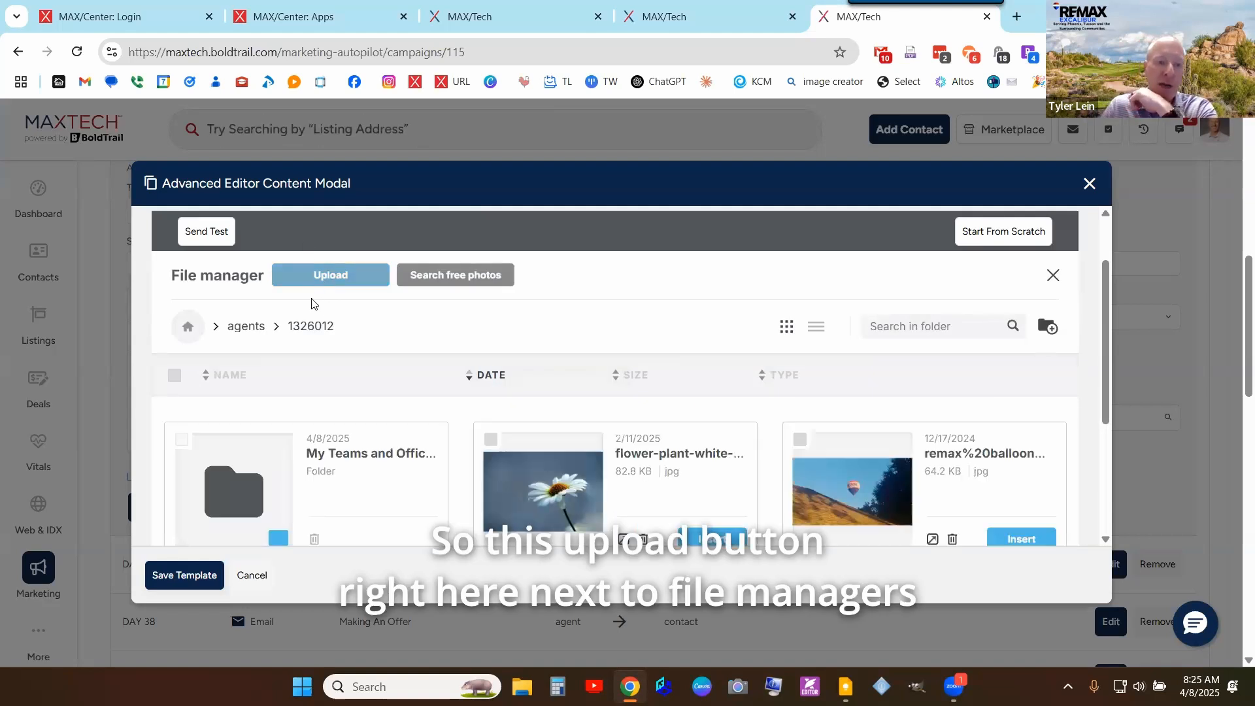
- Upload the RE/MAX balloon image from Dropbox > Agent Pics, dismissing the upload error
click(340, 276)
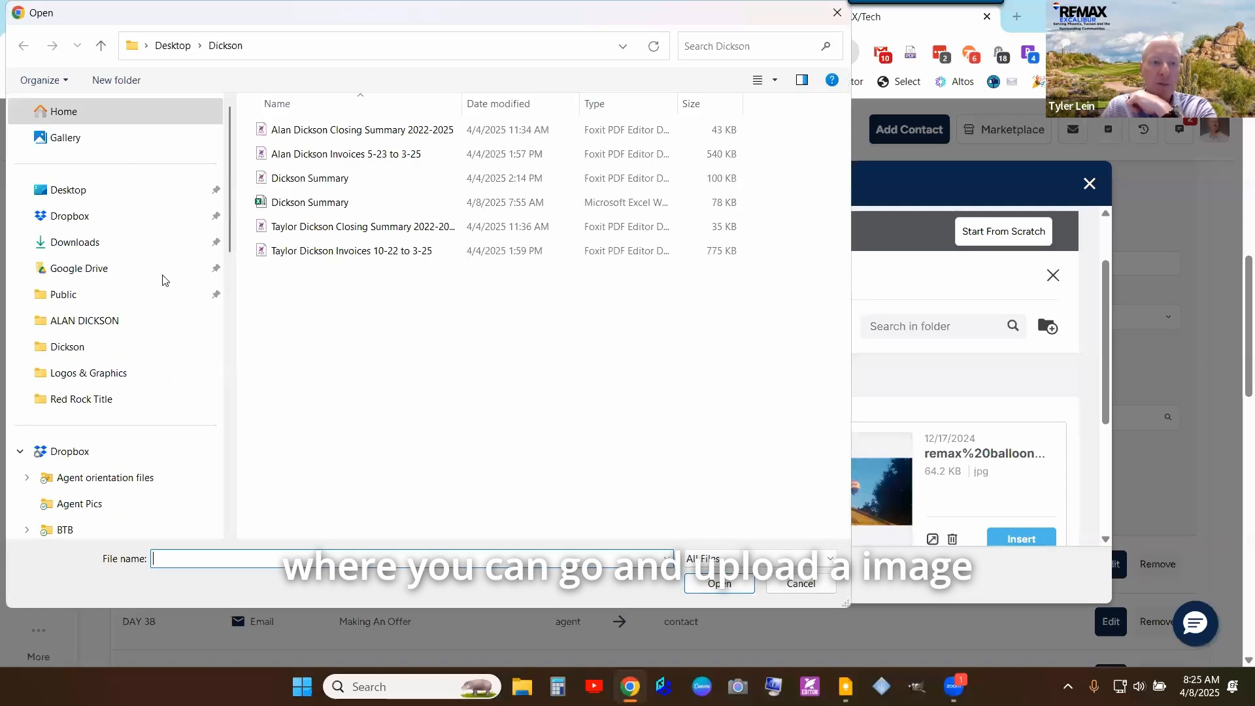
click(72, 215)
double_click(296, 156)
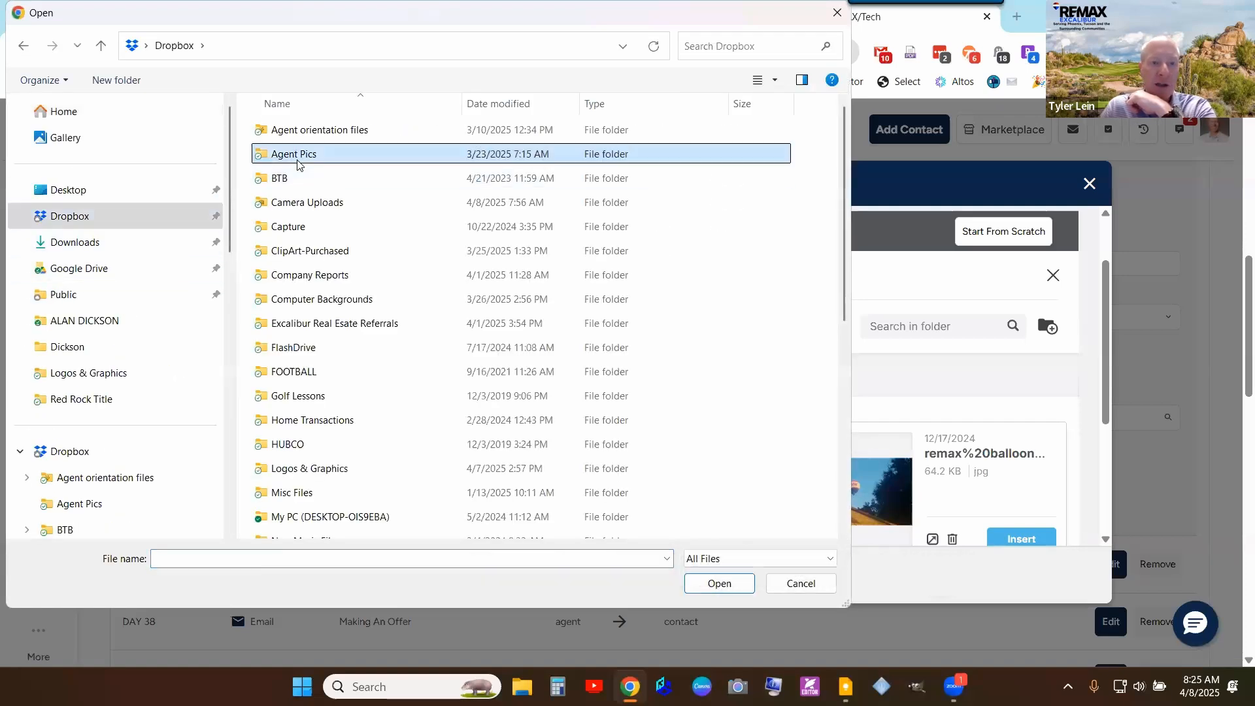
scroll(459, 304, down, 10)
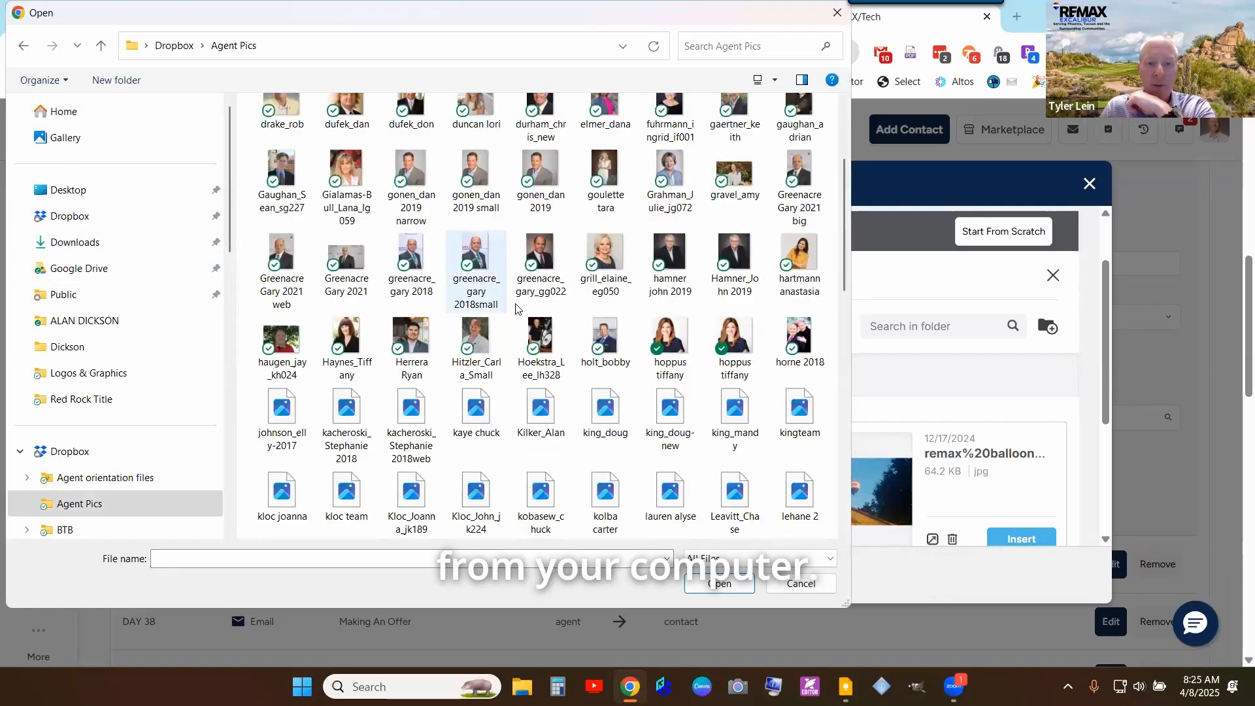
scroll(285, 138, up, 10)
double_click(286, 137)
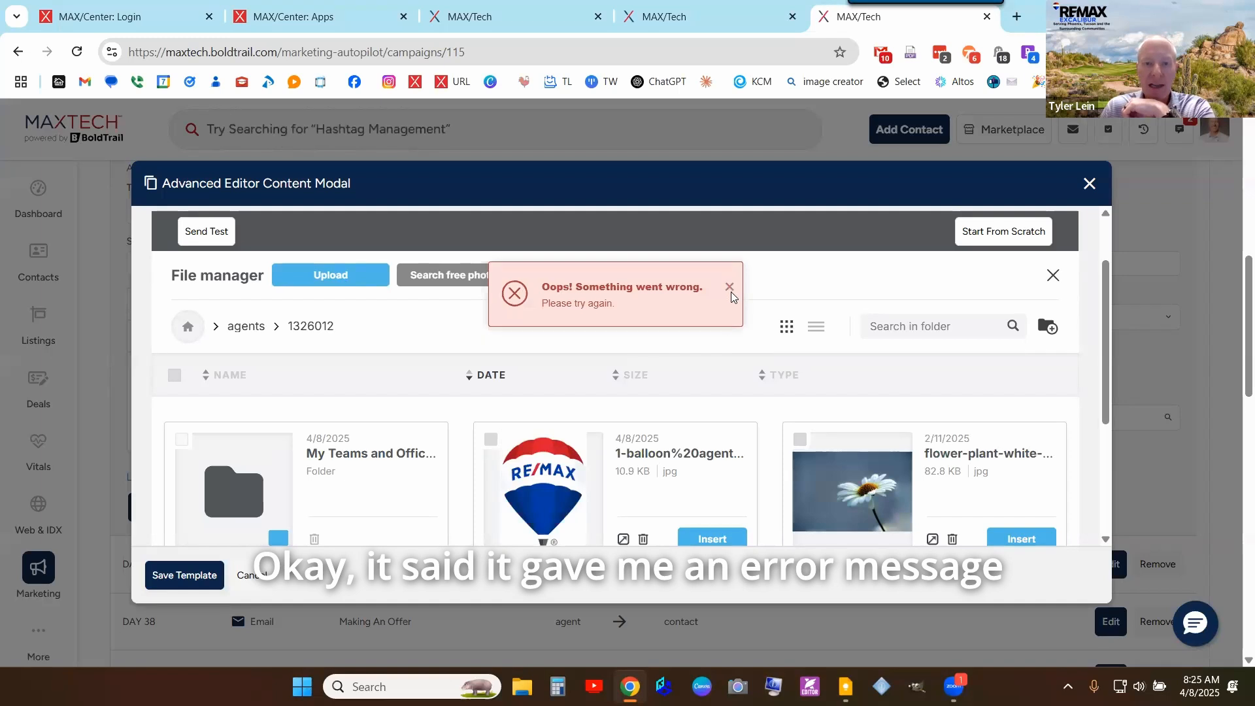
click(730, 290)
- Insert the RE/MAX balloon image into the email's image block in place of the daisy
scroll(768, 356, down, 3)
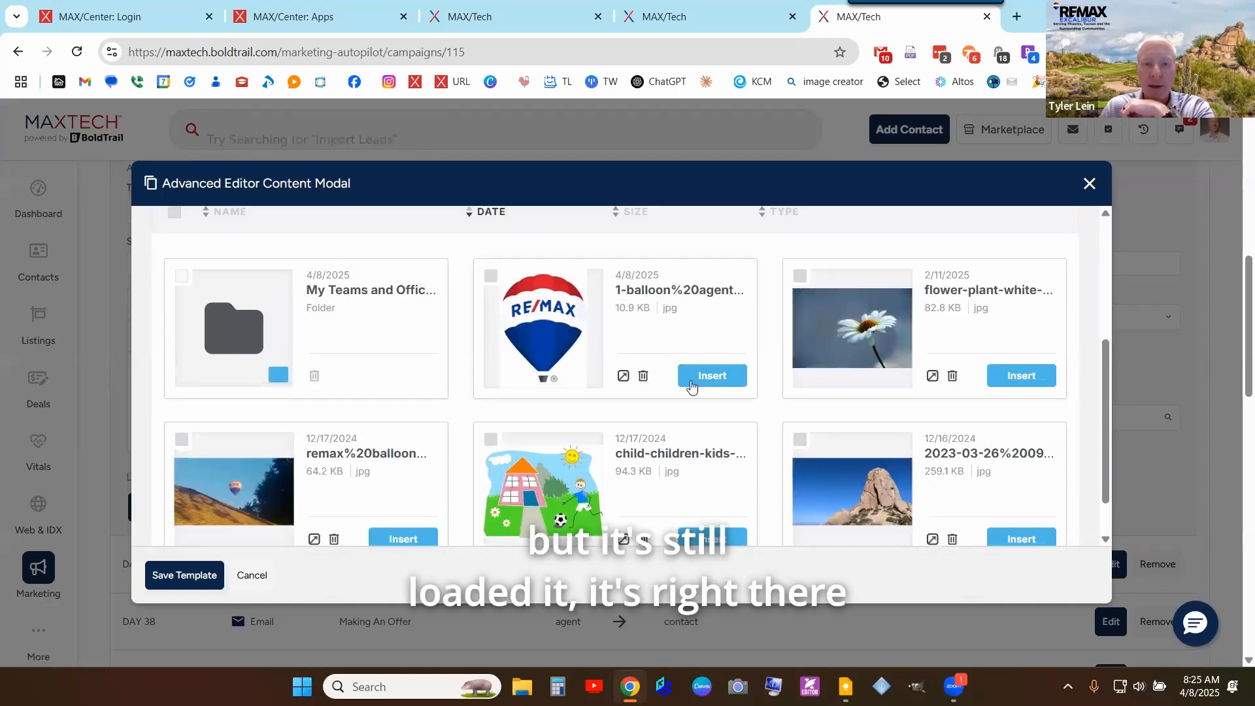
scroll(803, 367, down, 7)
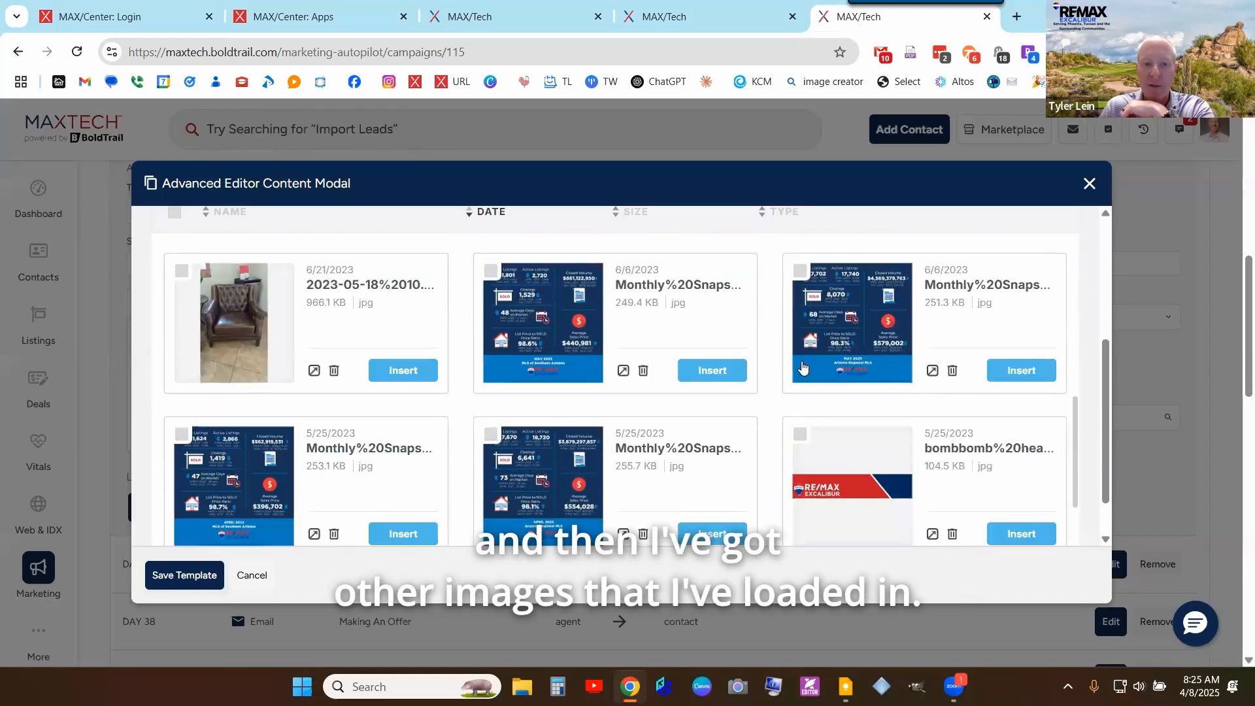
scroll(801, 367, down, 2)
scroll(737, 375, up, 10)
click(734, 373)
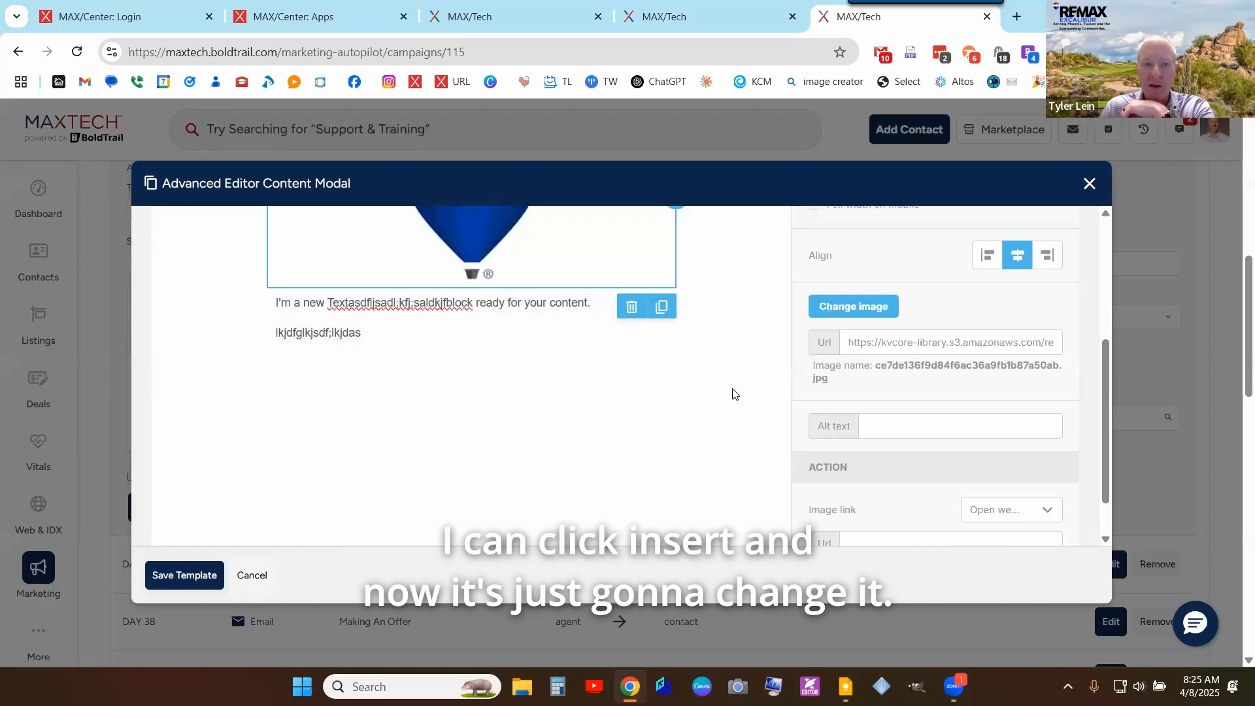
scroll(732, 394, up, 4)
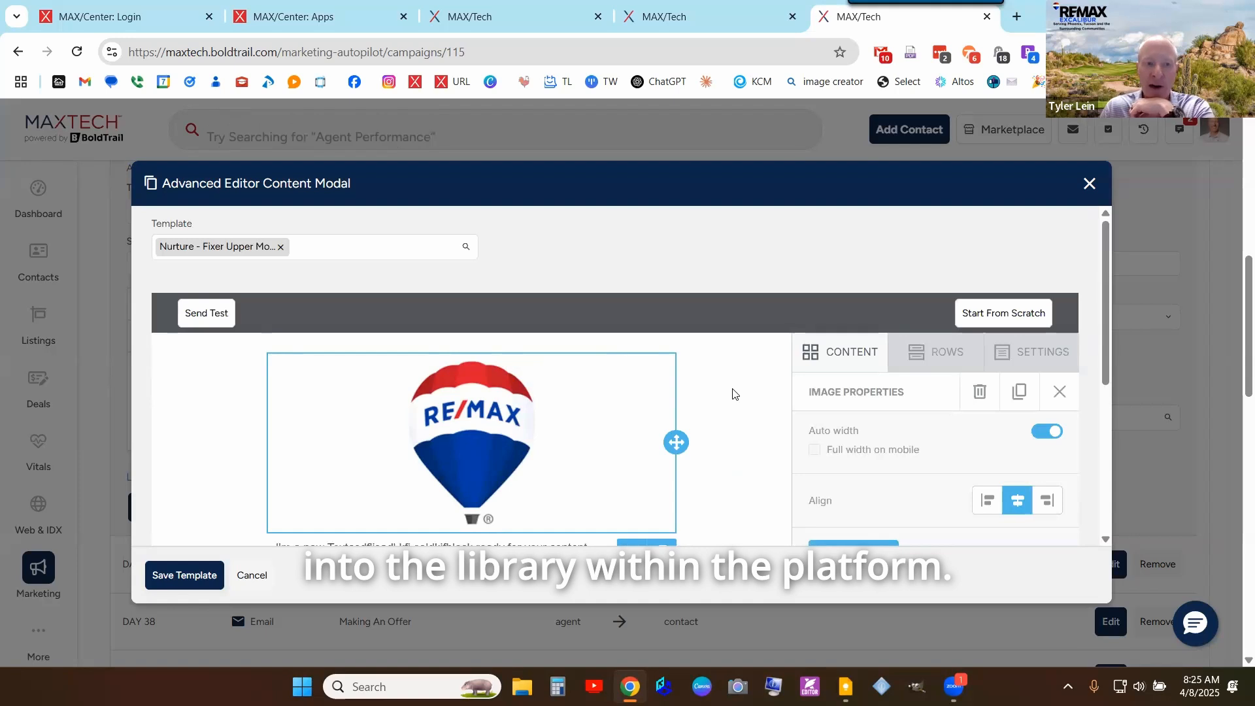
scroll(733, 394, up, 3)
scroll(733, 393, down, 3)
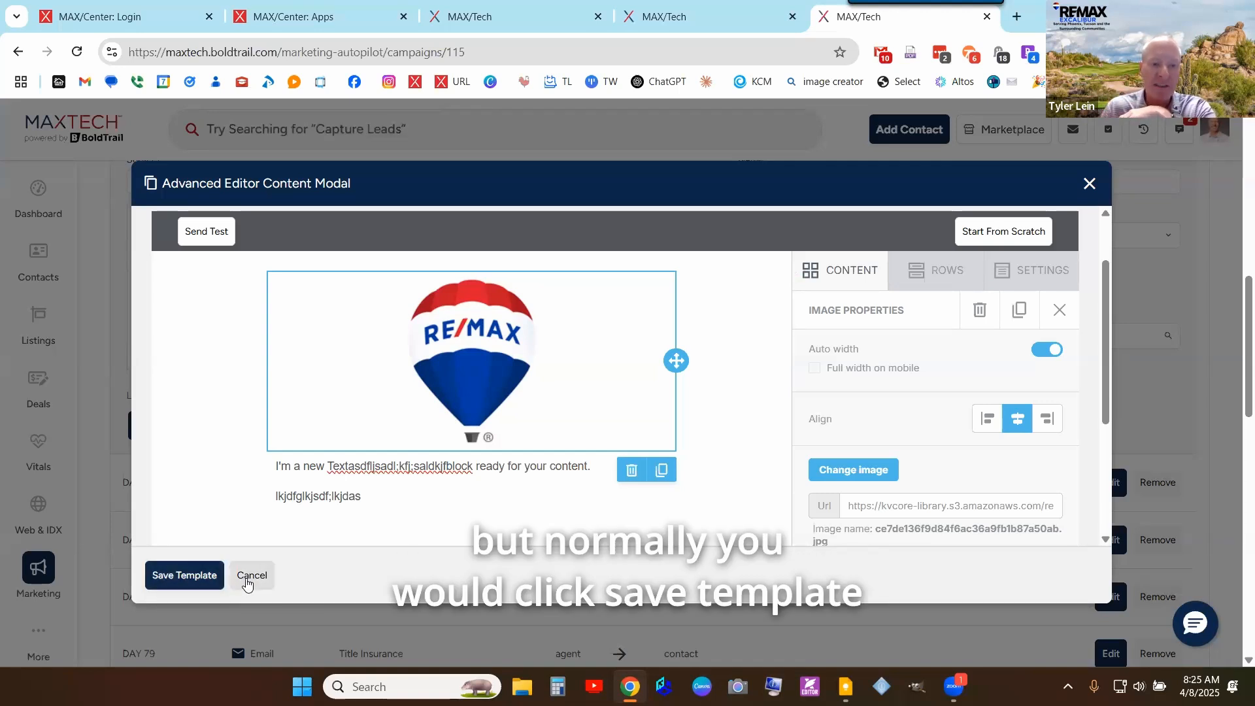
- Cancel out of the Advanced Editor without saving the template changes
click(246, 584)
scroll(575, 451, down, 1)
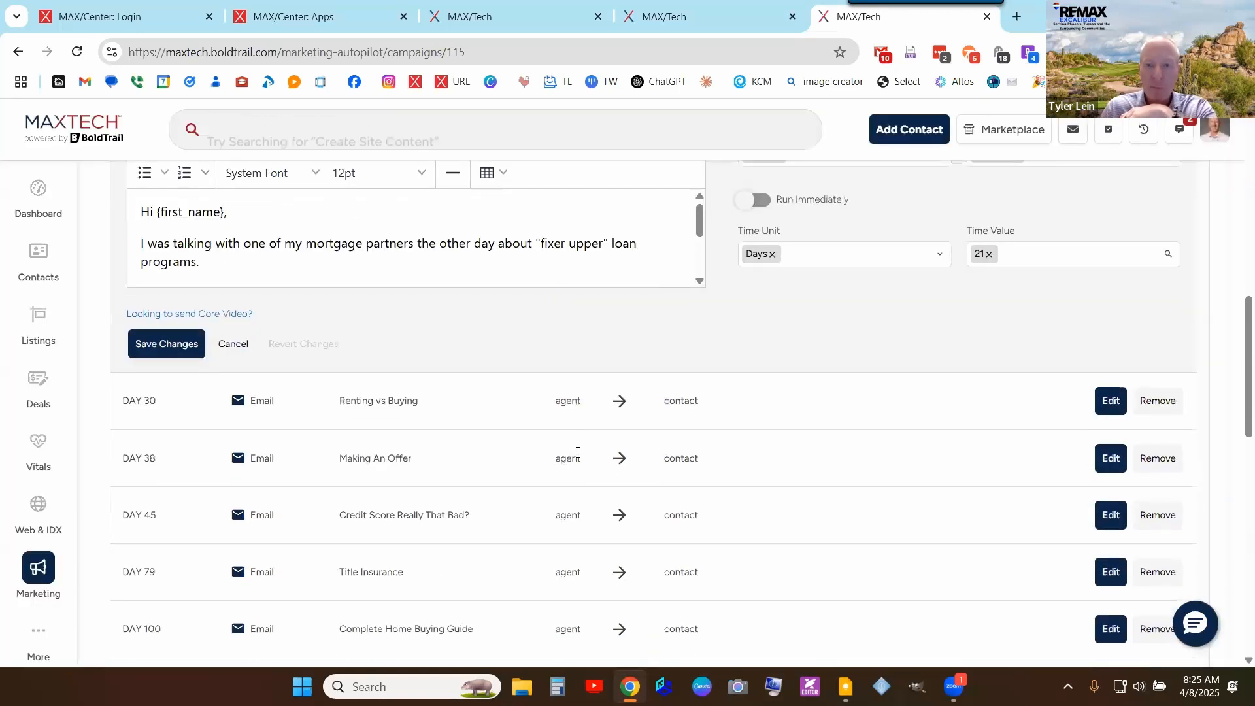
scroll(618, 385, up, 2)
scroll(619, 386, up, 1)
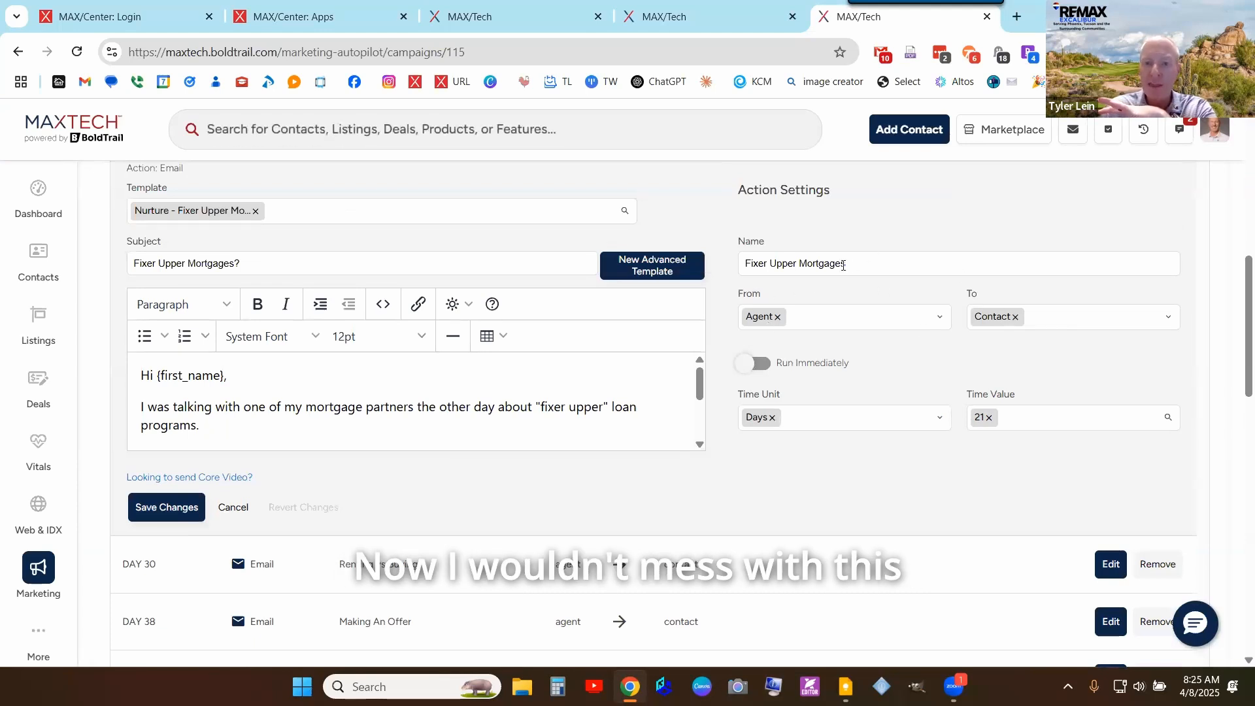
drag(842, 265, 723, 274)
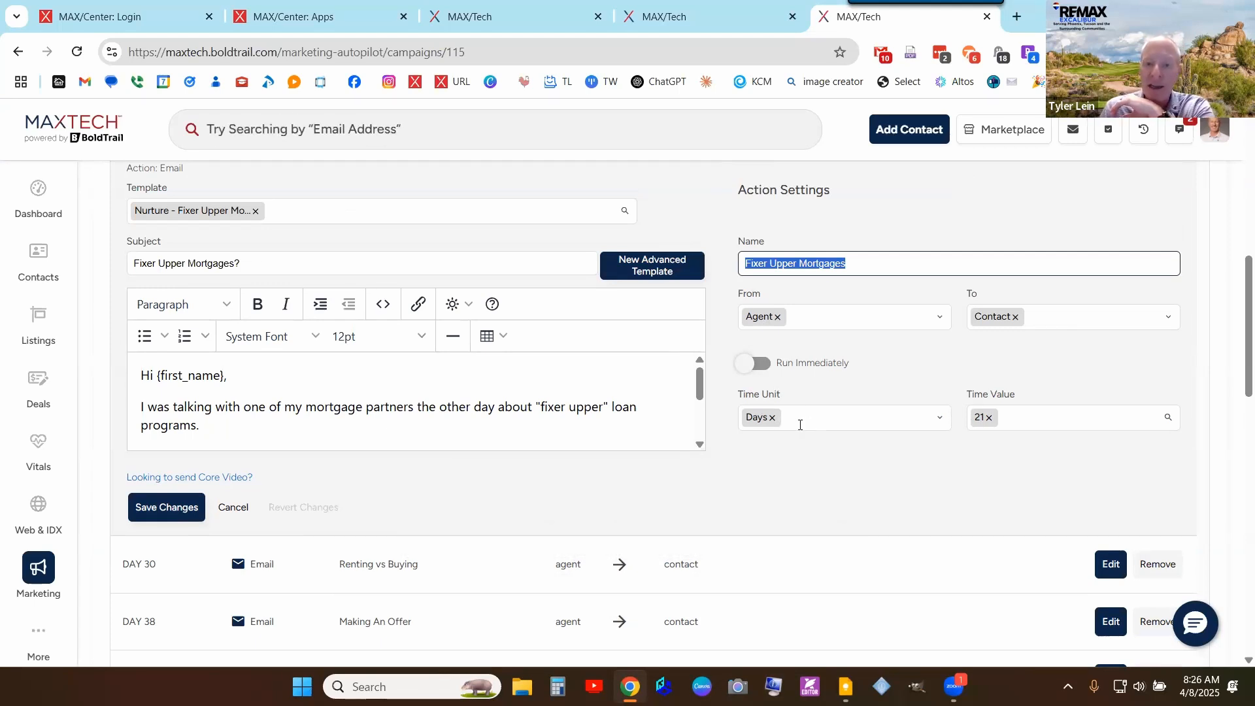
- Reschedule the Fixer Upper Mortgages email to send after 29 Days
click(864, 419)
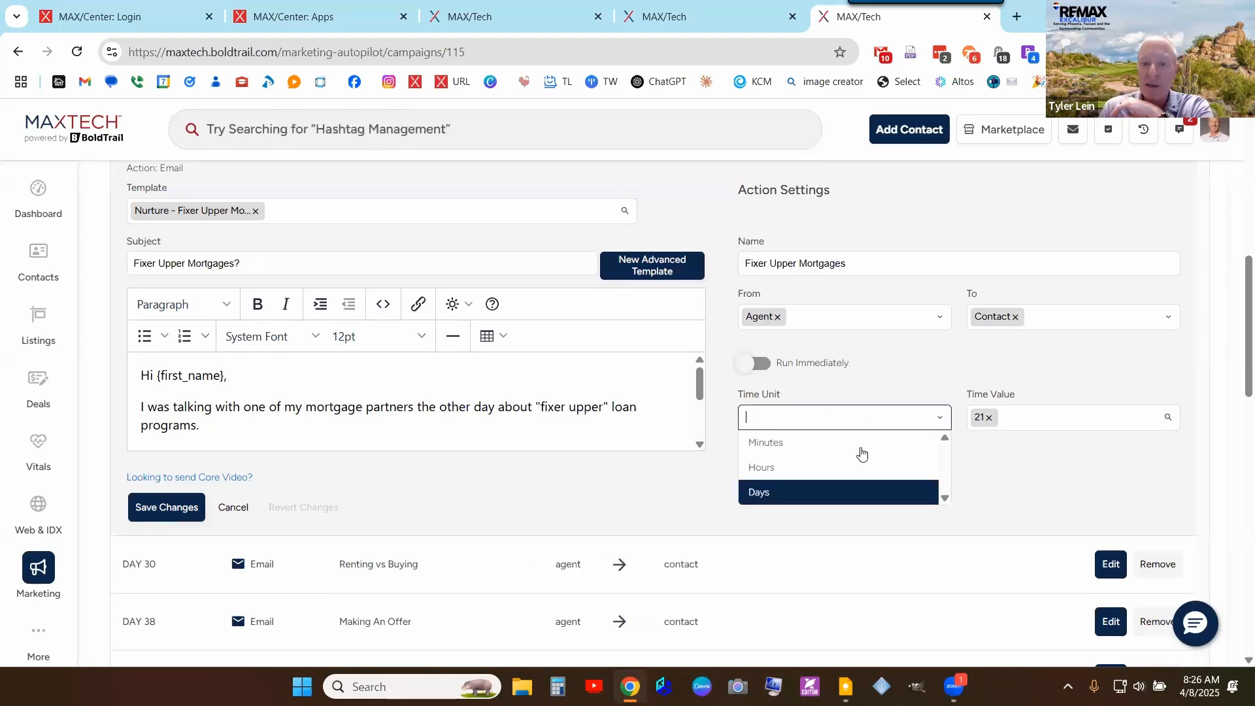
click(854, 484)
click(1043, 423)
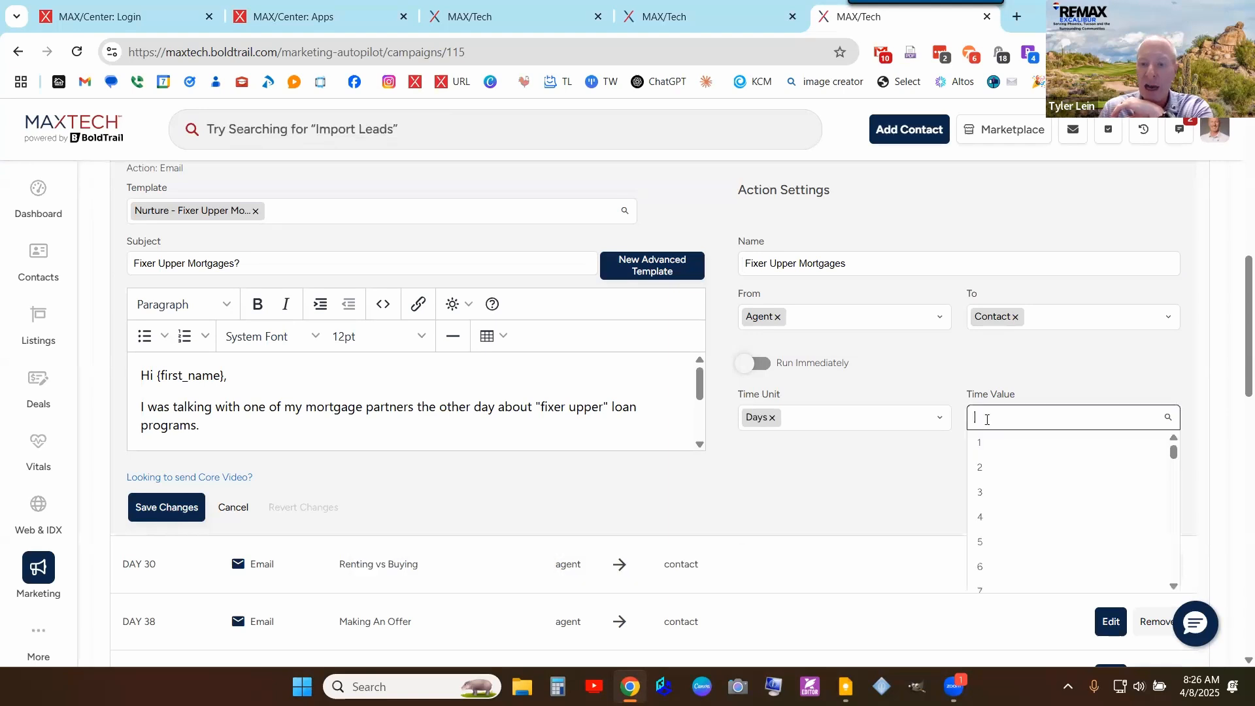
scroll(1002, 503, down, 3)
scroll(1000, 507, down, 3)
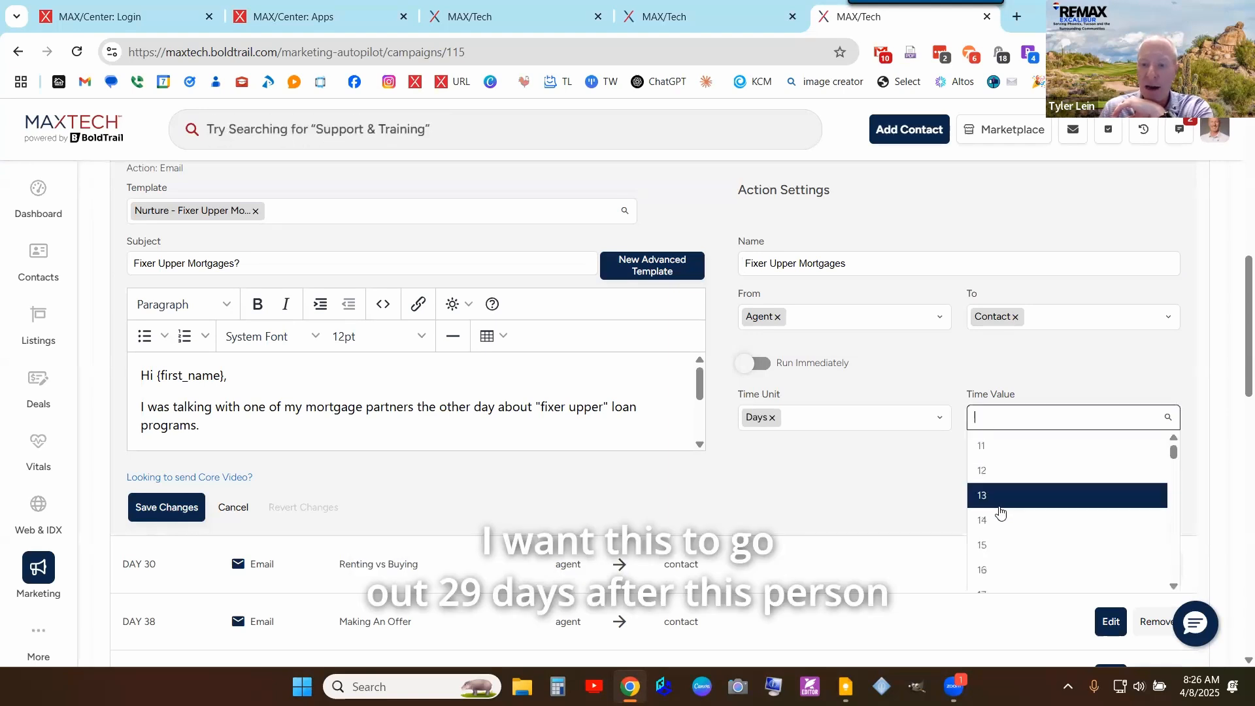
scroll(1000, 513, down, 2)
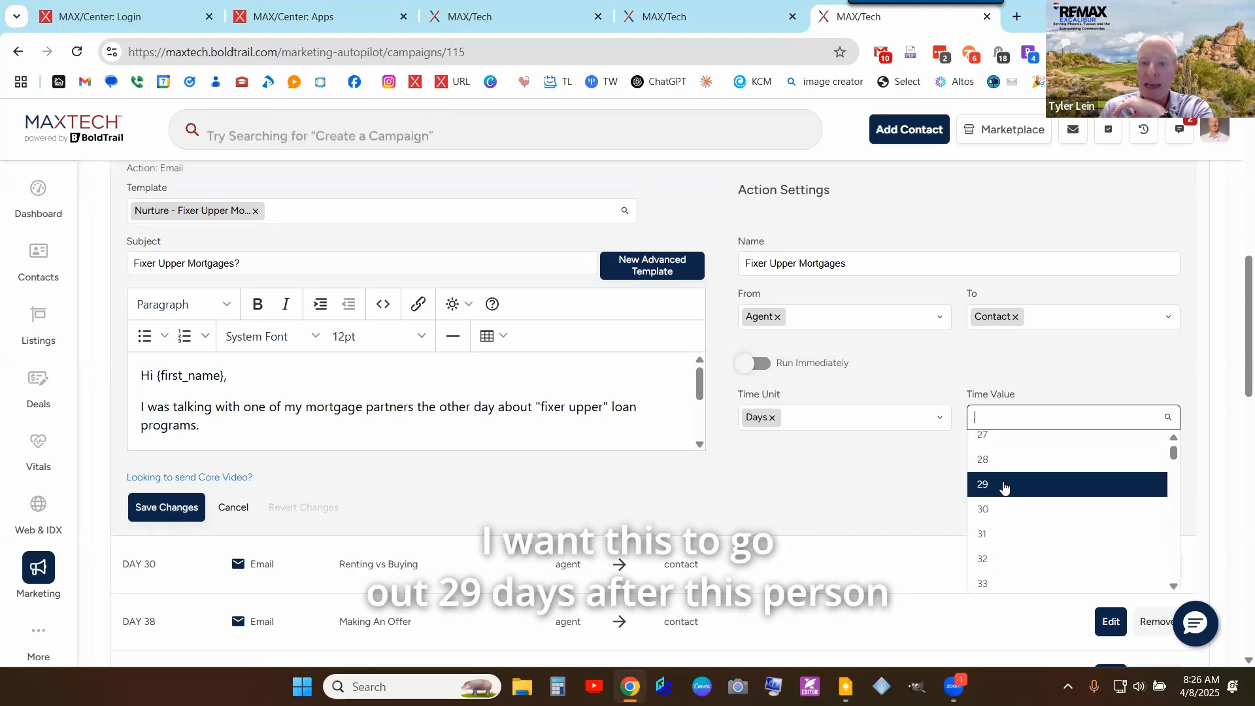
click(1000, 485)
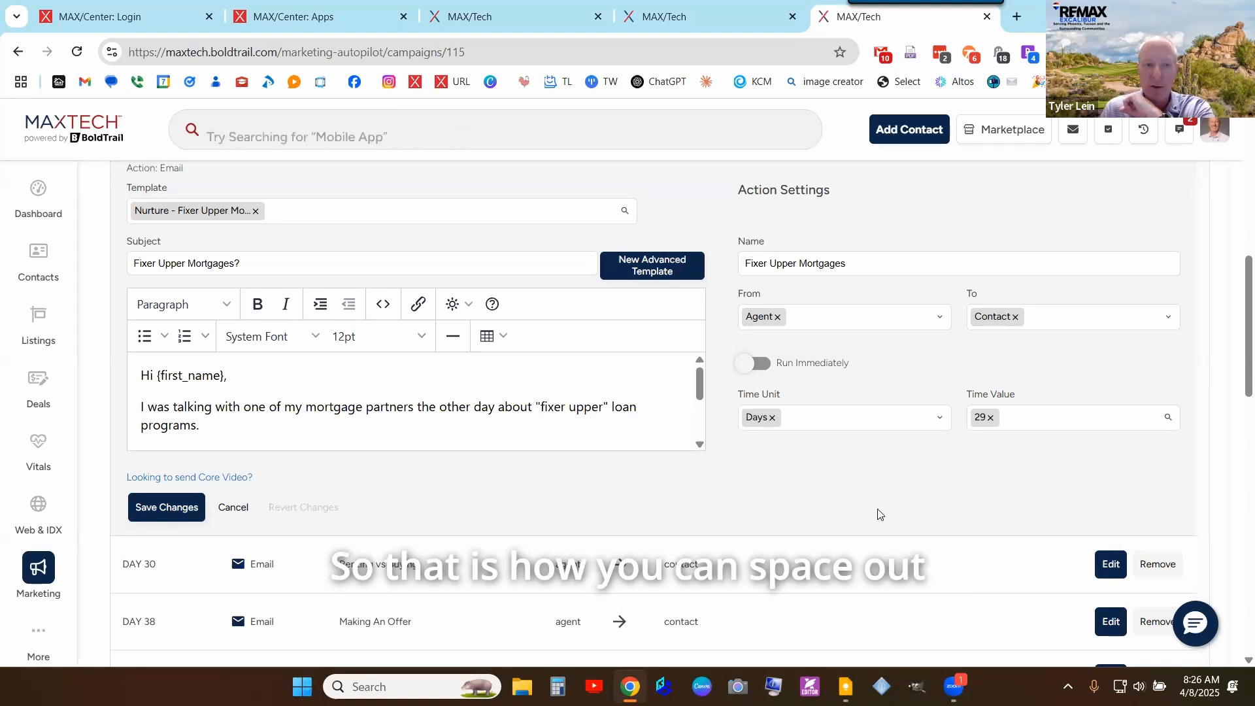
scroll(1054, 503, up, 1)
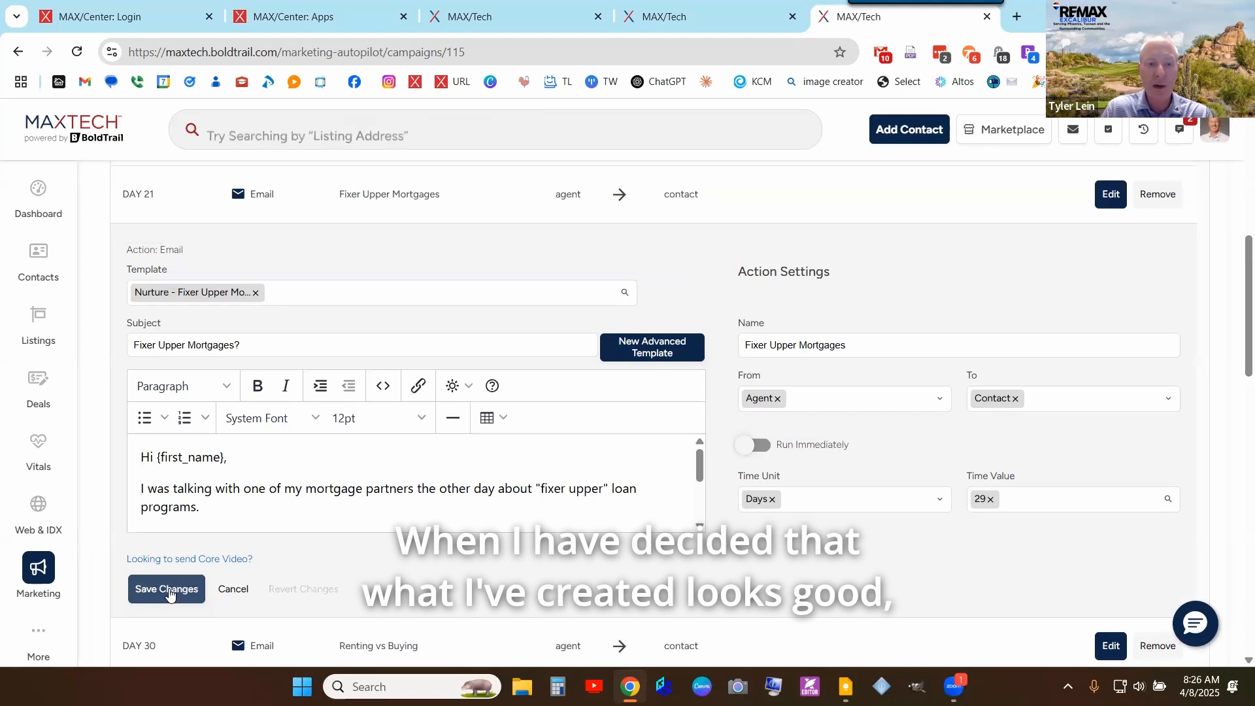
- Save the rescheduled email action and reopen the DAY 29 email to check it
click(169, 590)
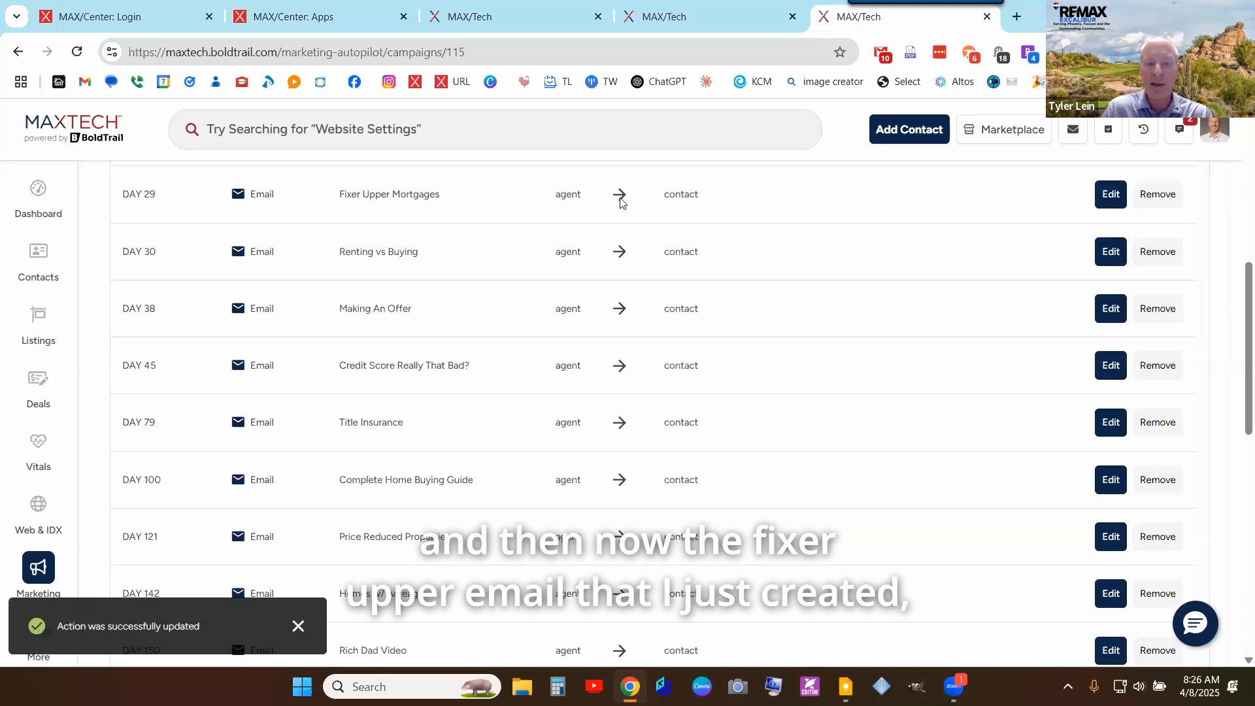
click(1114, 193)
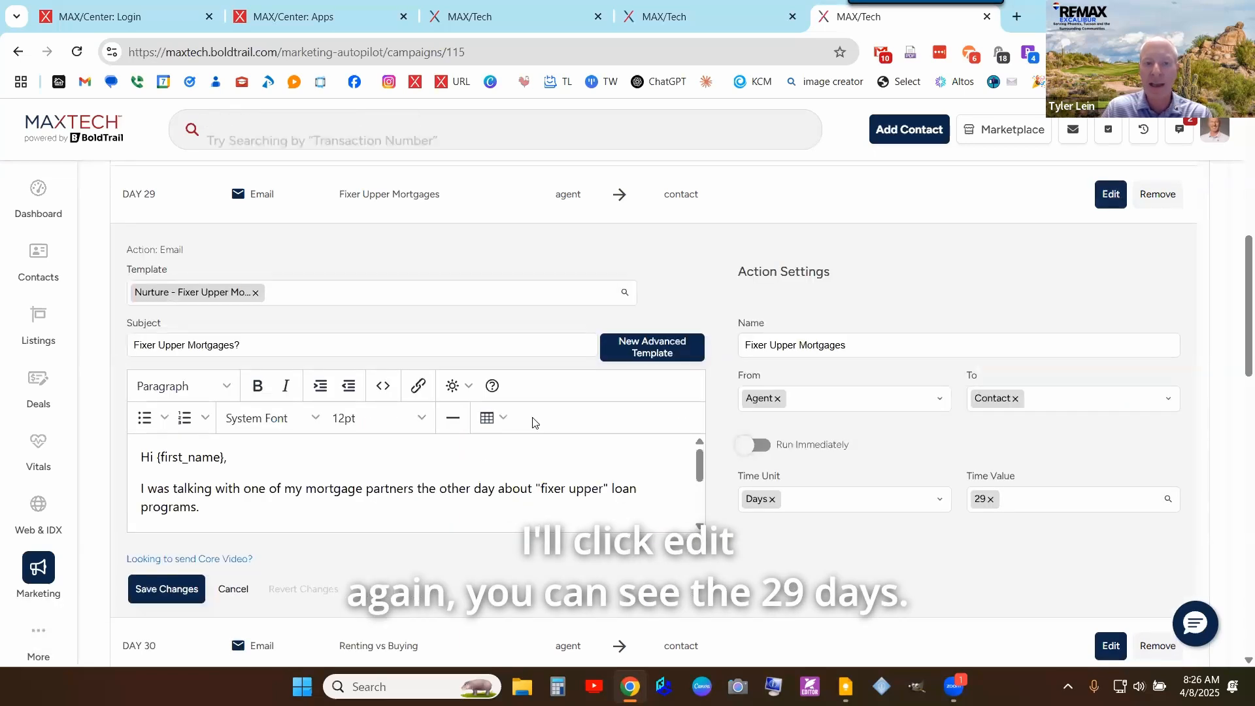
scroll(487, 452, down, 5)
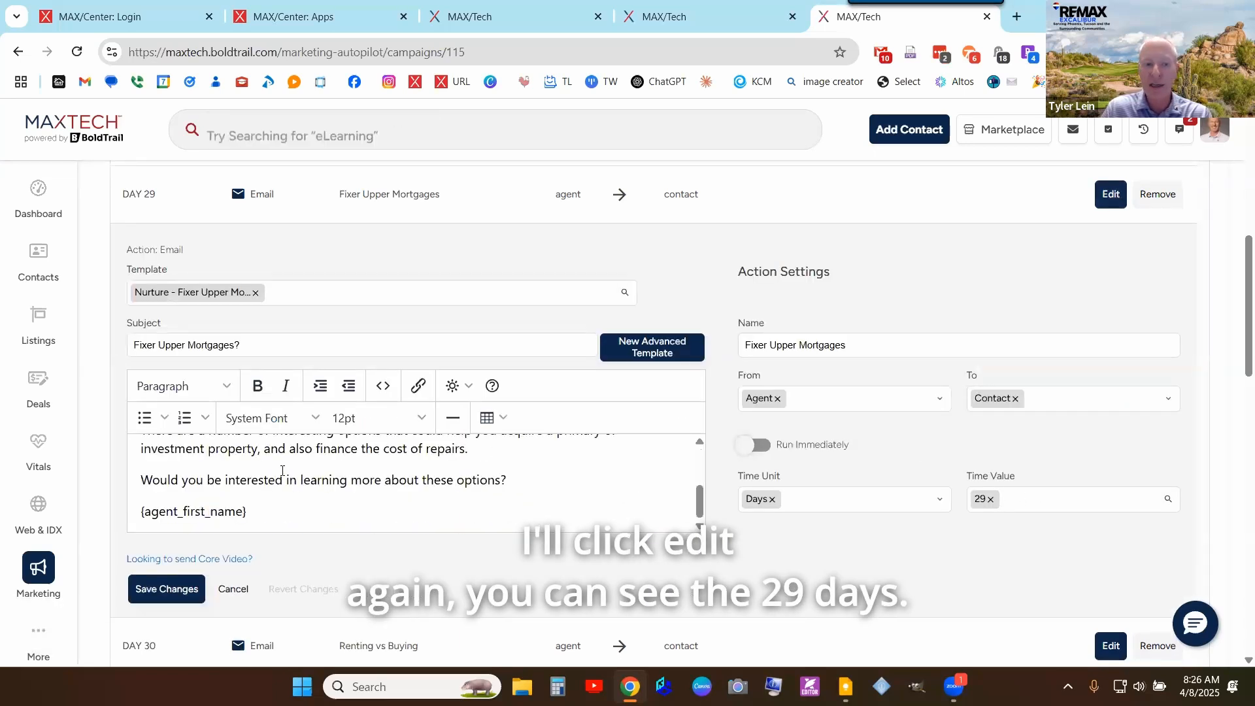
scroll(291, 502, down, 1)
scroll(331, 439, up, 1)
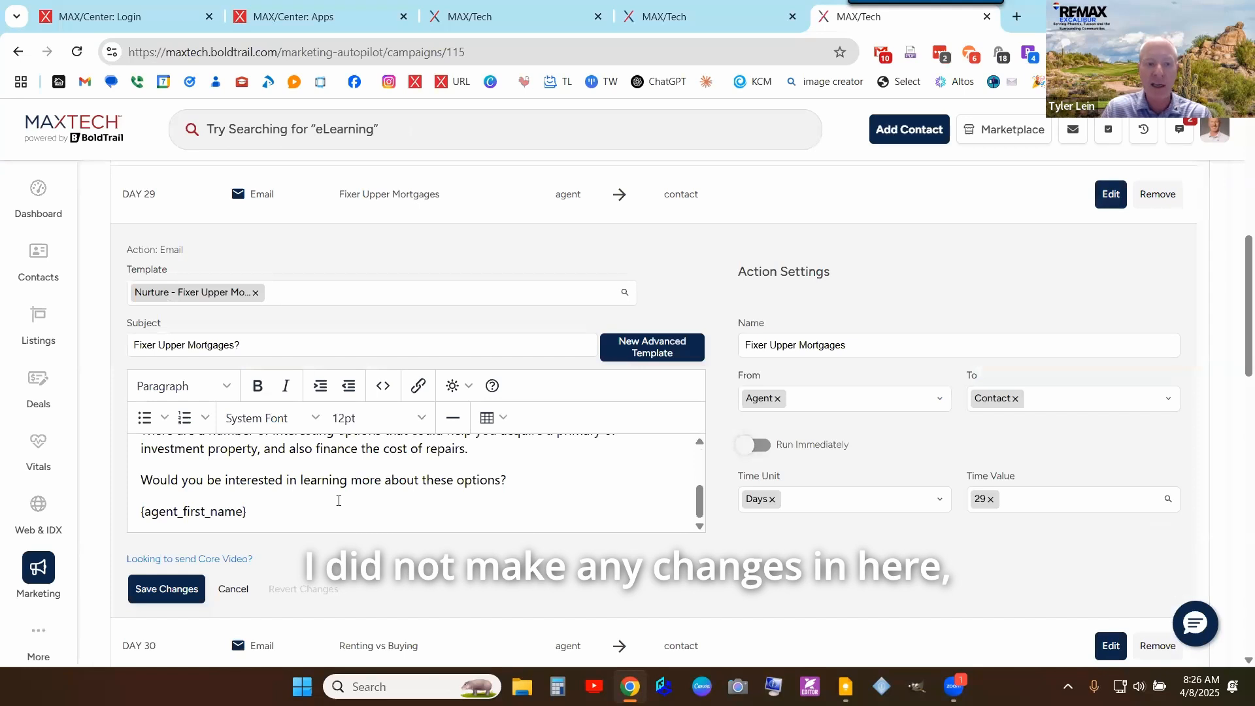
- Add and delete a test line in the body, then discard the edits with 'Yes, remove!'
click(529, 477)
key(Return)
key(Return)
text(a)
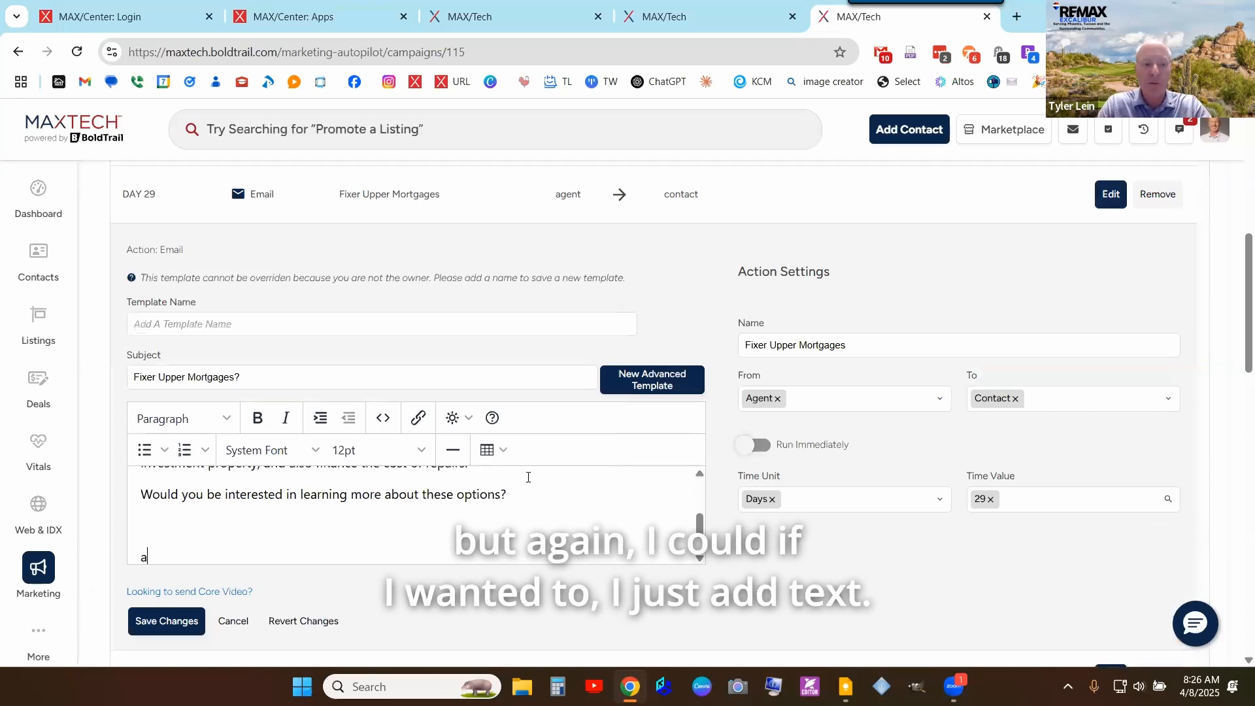
key(shift+Up)
key(shift+Up)
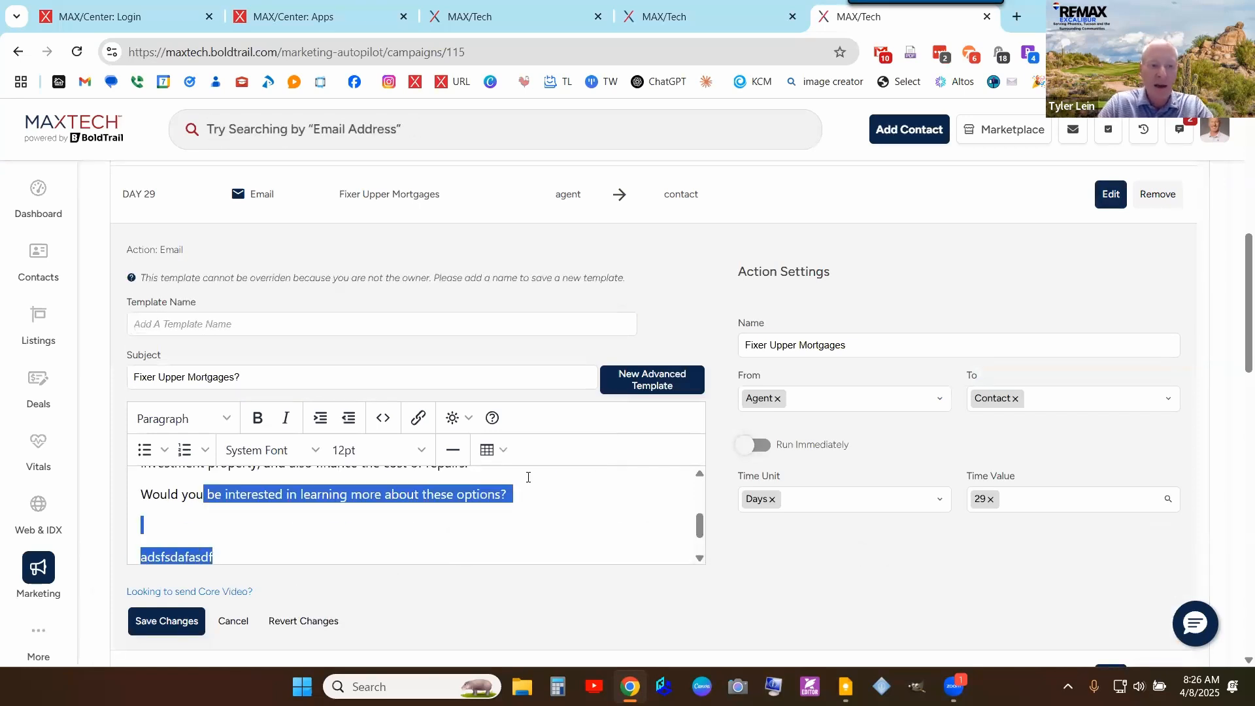
key(shift+Down)
key(Delete)
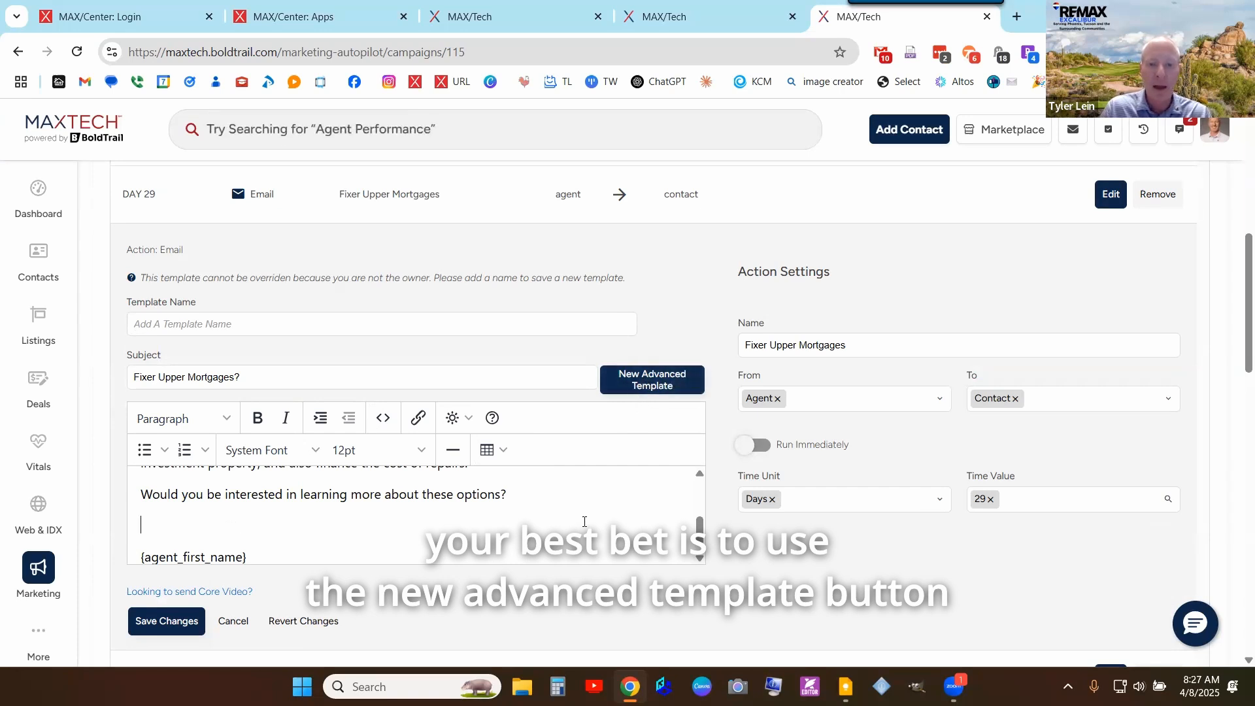
scroll(621, 500, up, 1)
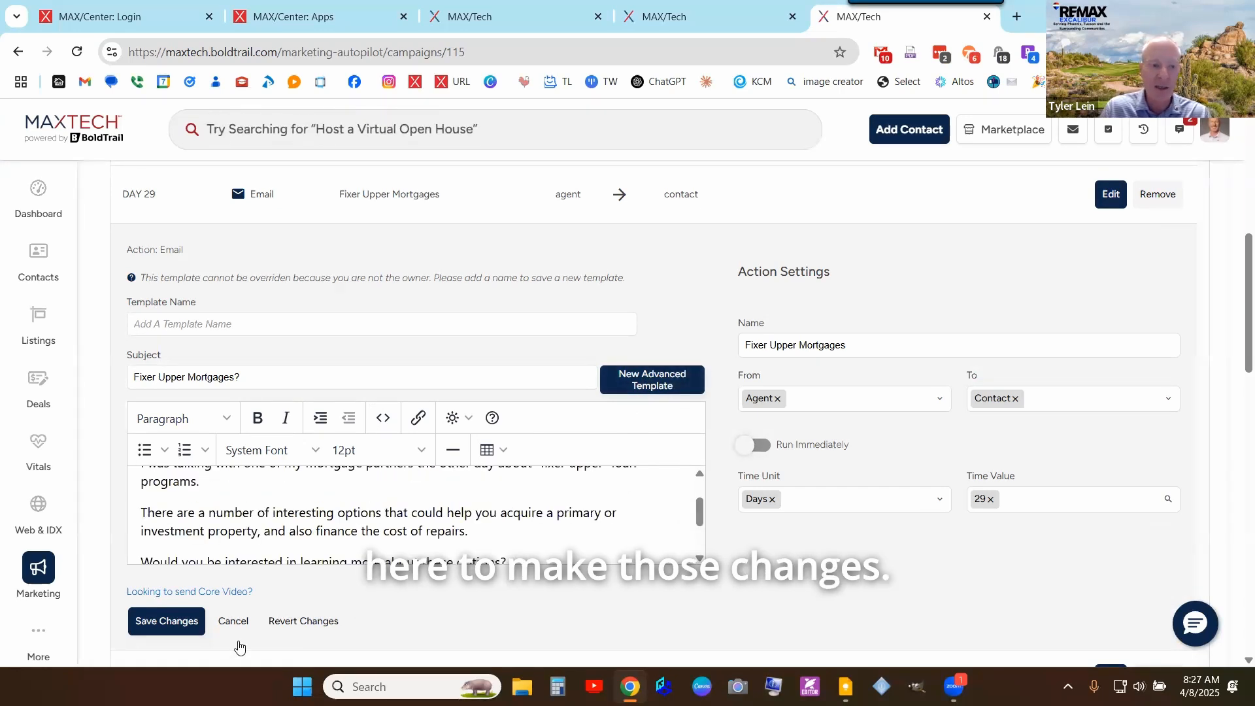
click(236, 624)
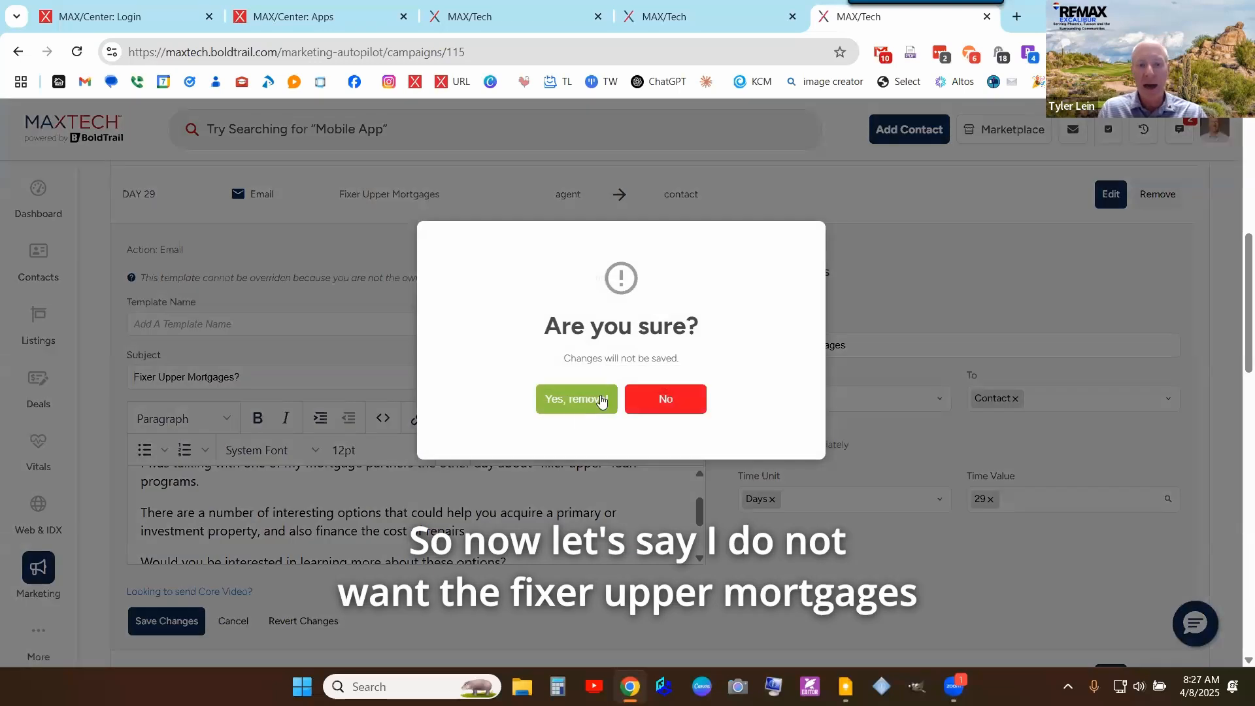
click(574, 399)
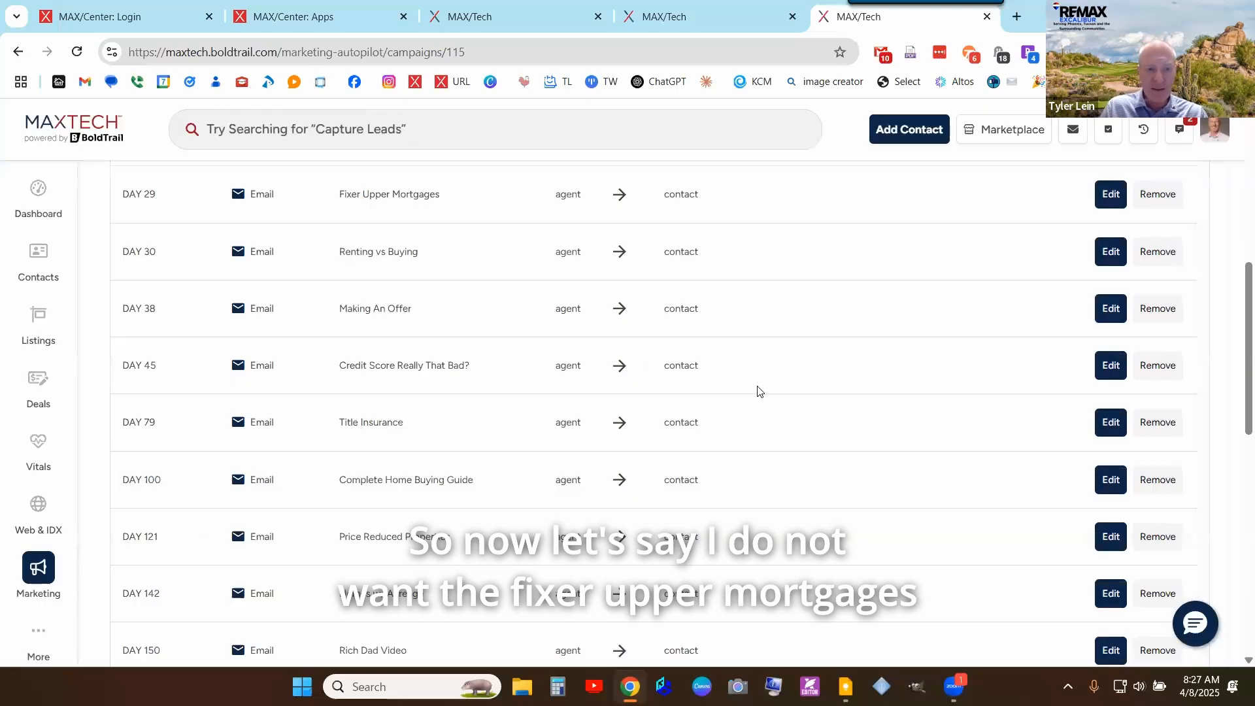
- Remove the Day 29 Fixer Upper Mortgages email from the campaign, confirming 'Yes, remove'
scroll(756, 390, up, 3)
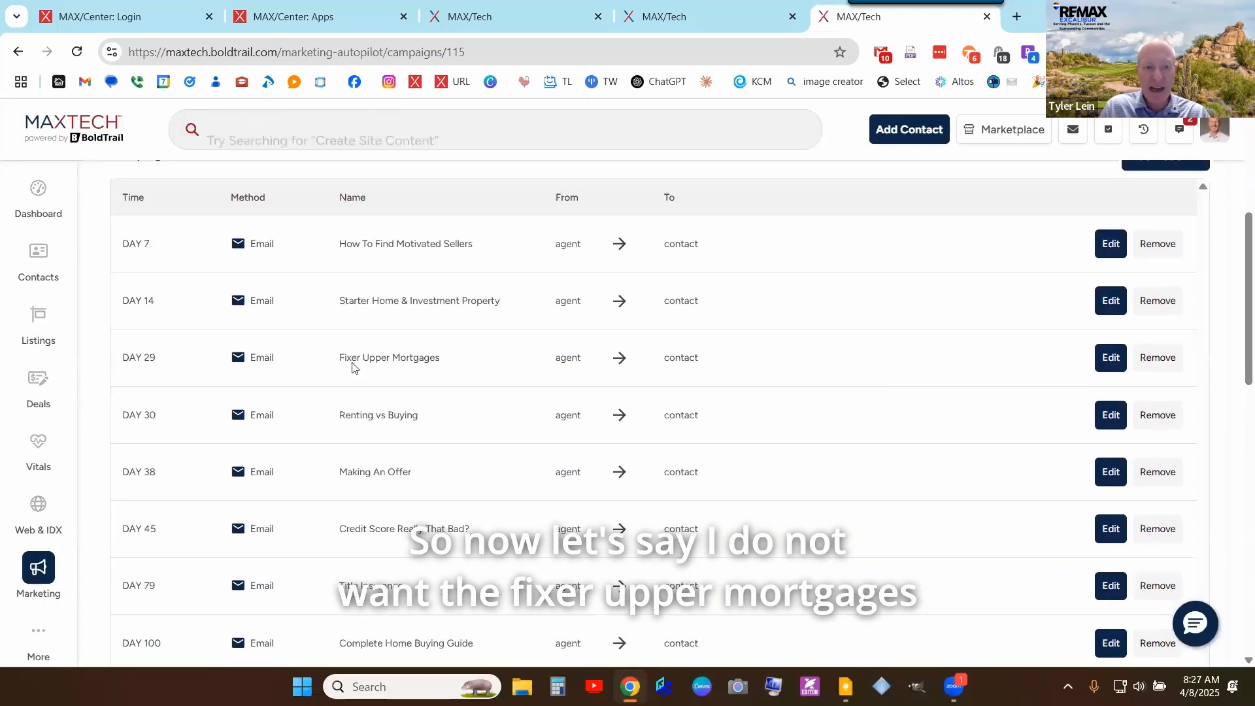
triple_click(409, 358)
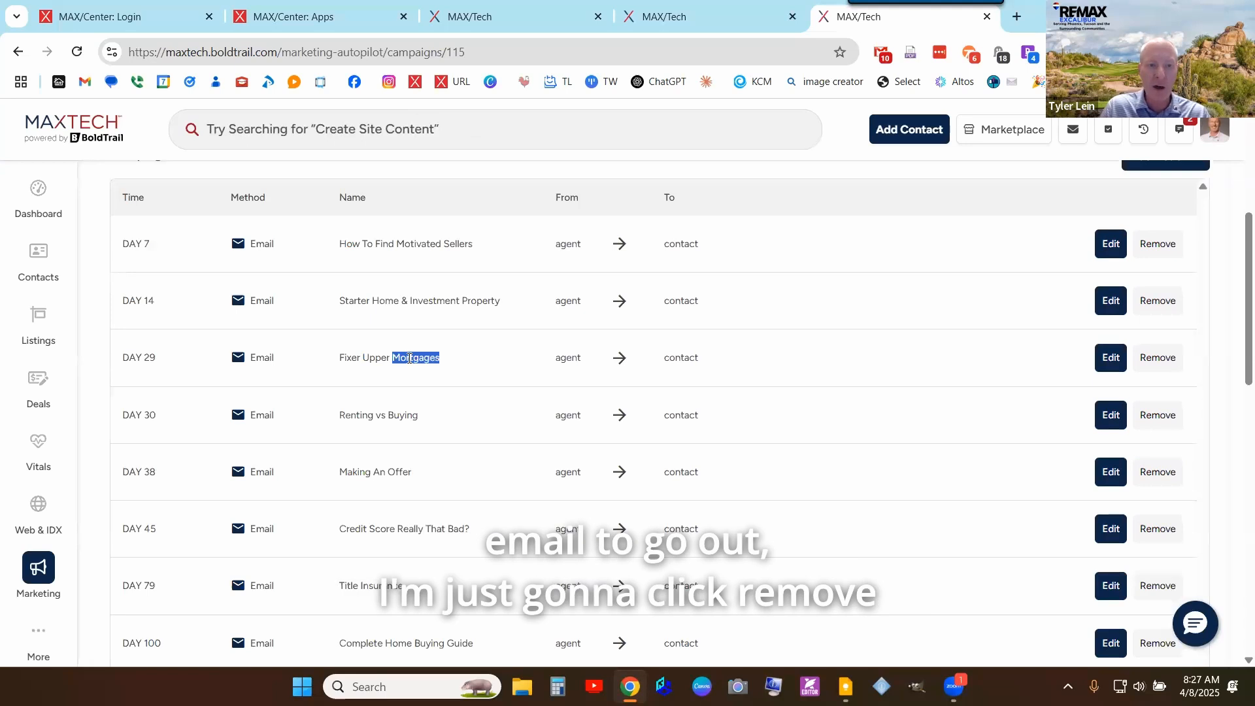
click(1152, 371)
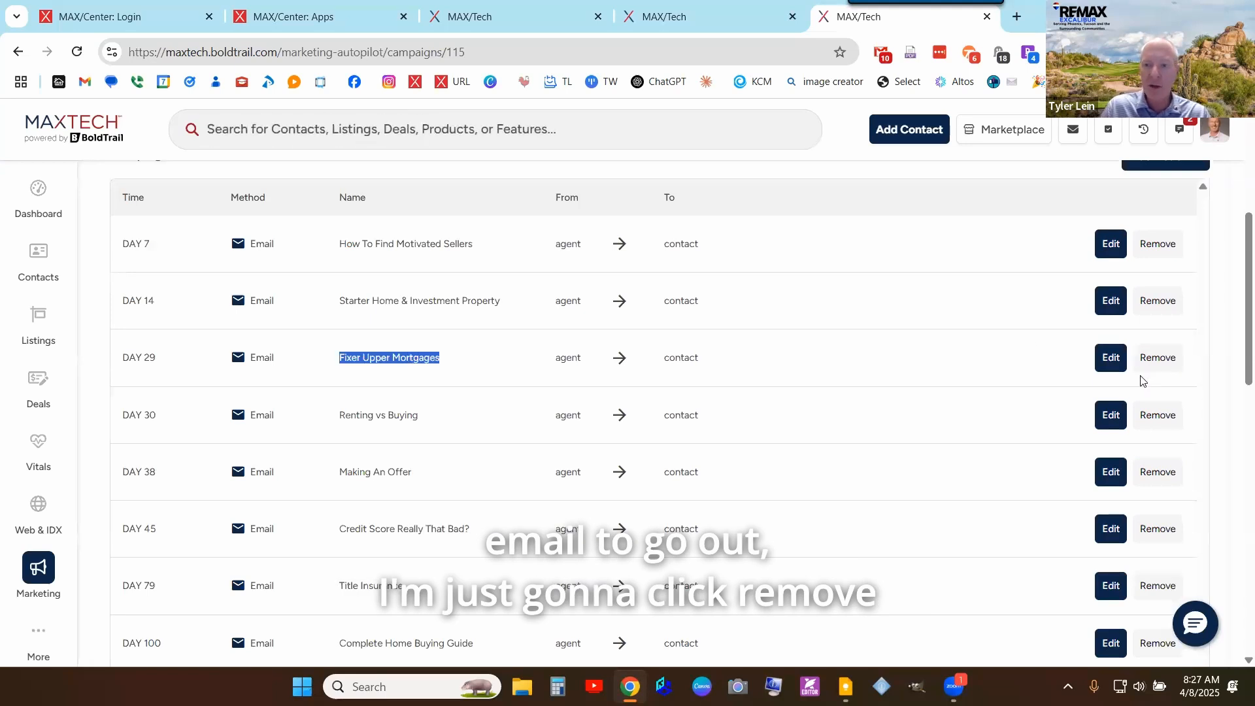
click(577, 412)
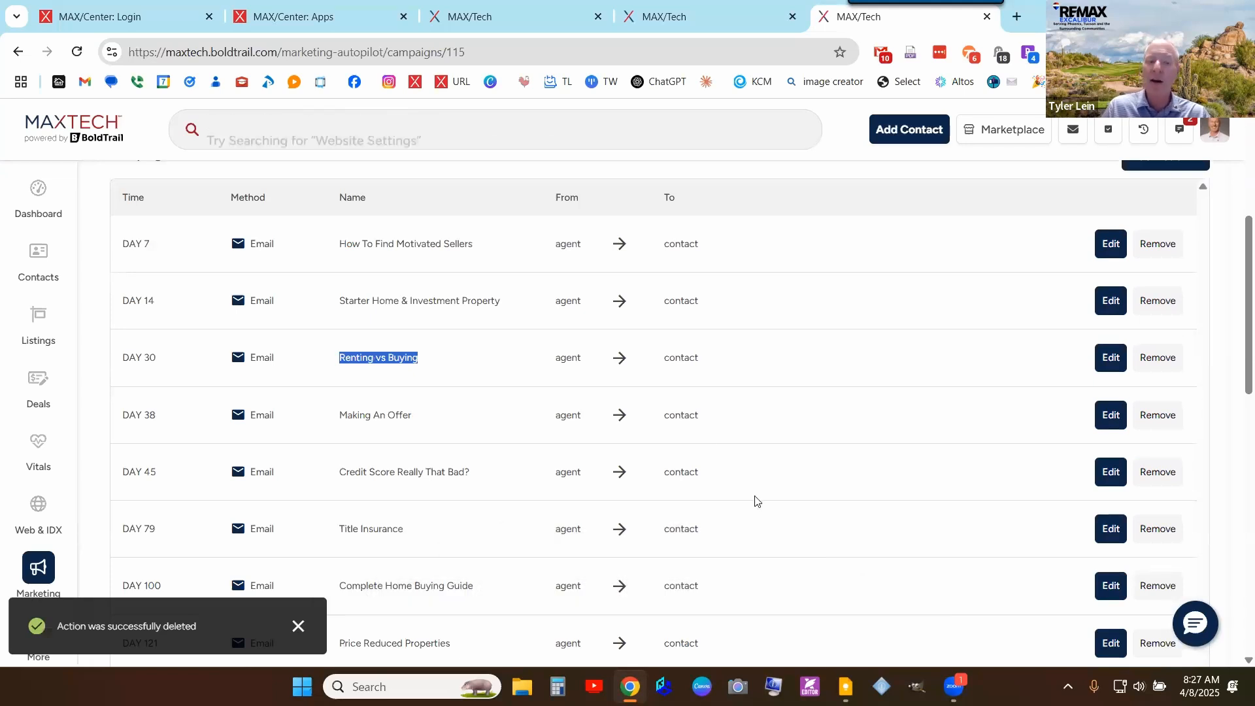
- Review the remaining actions at DAY 7, 14, 30 onward and bring up the Add Action + choices
scroll(754, 501, down, 2)
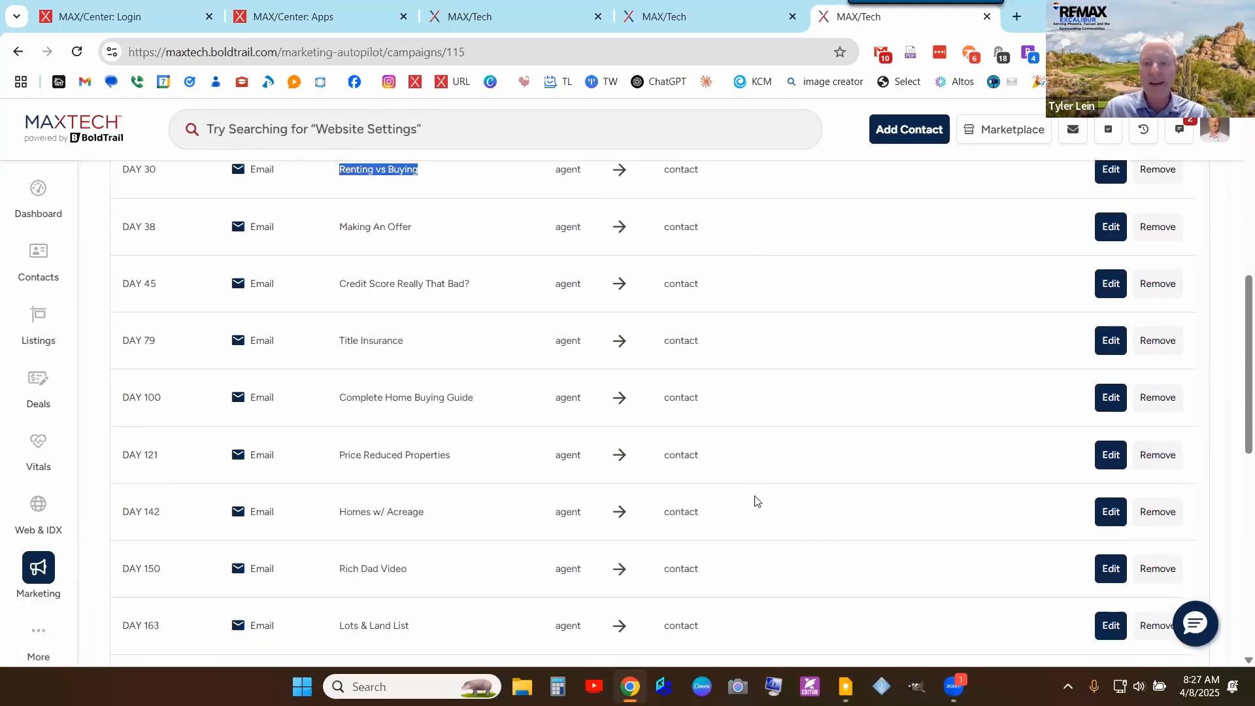
scroll(755, 501, up, 4)
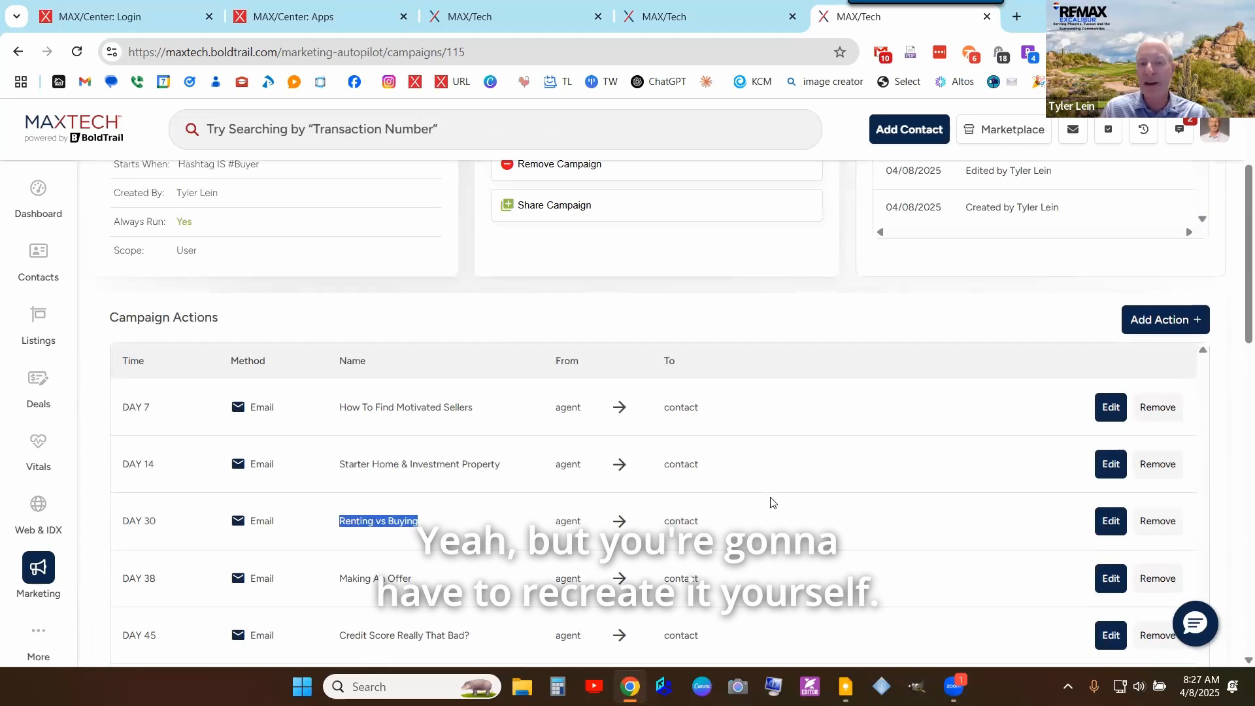
scroll(802, 481, down, 1)
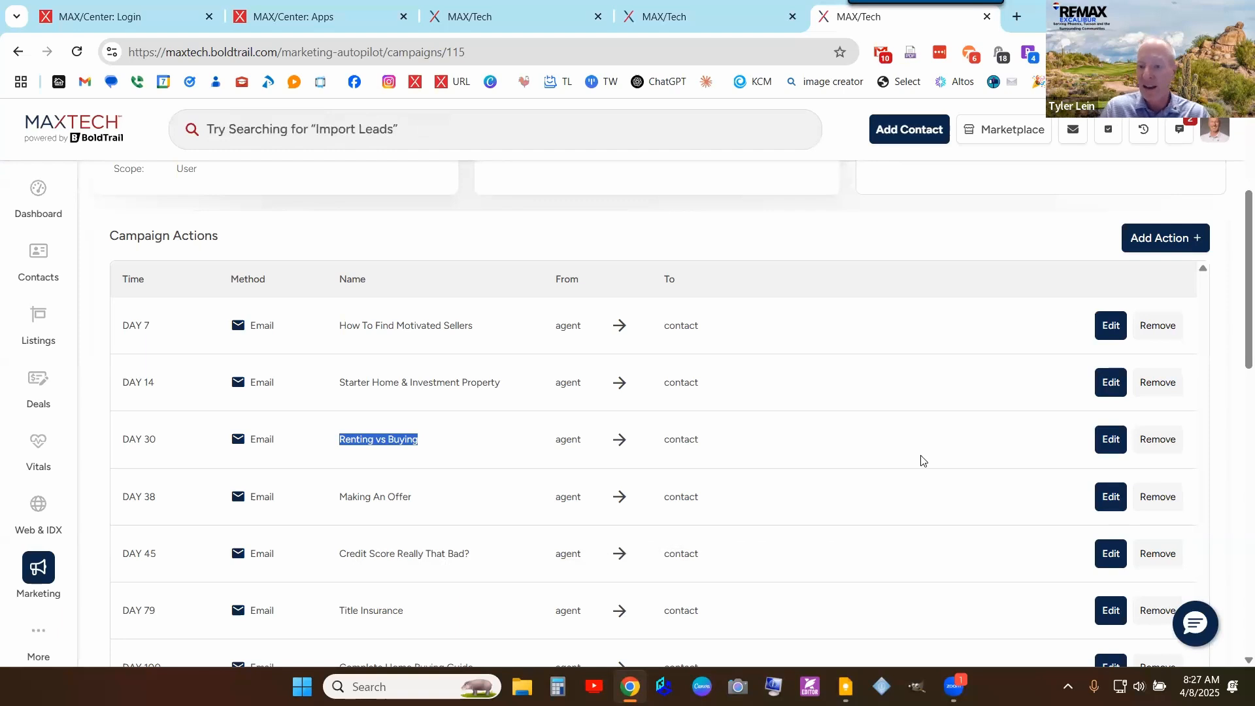
scroll(790, 411, down, 4)
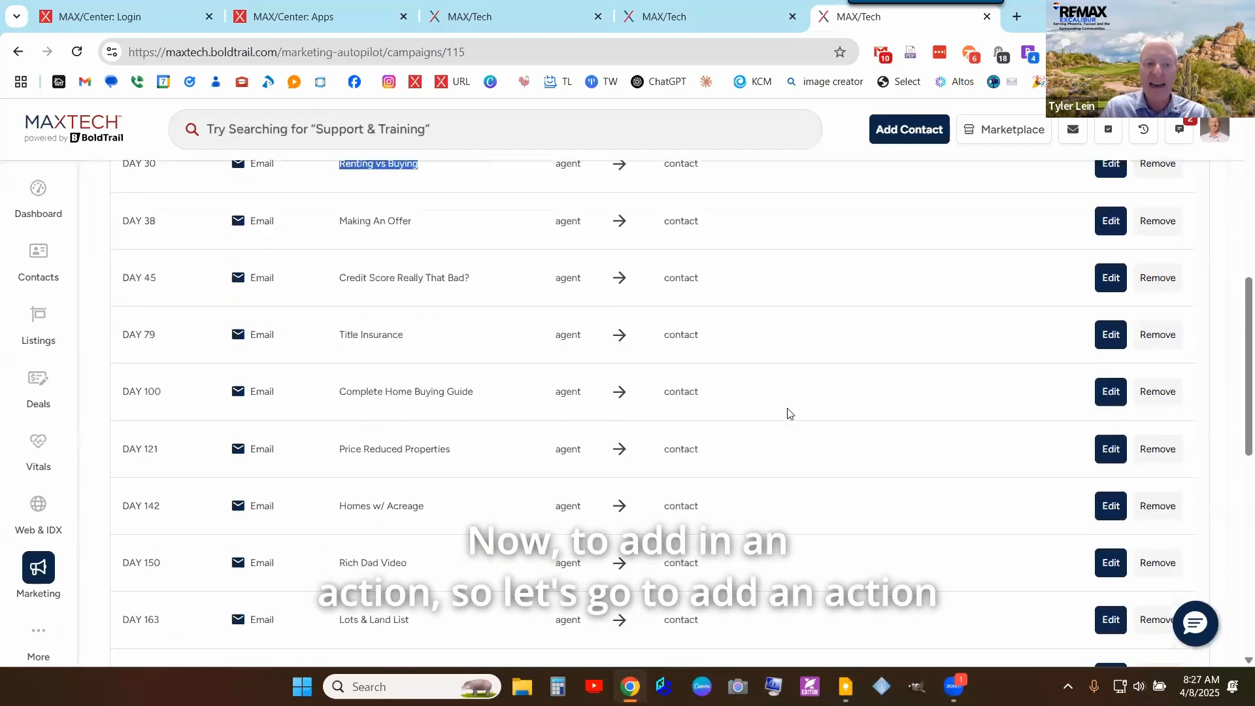
scroll(789, 412, down, 5)
scroll(902, 384, up, 15)
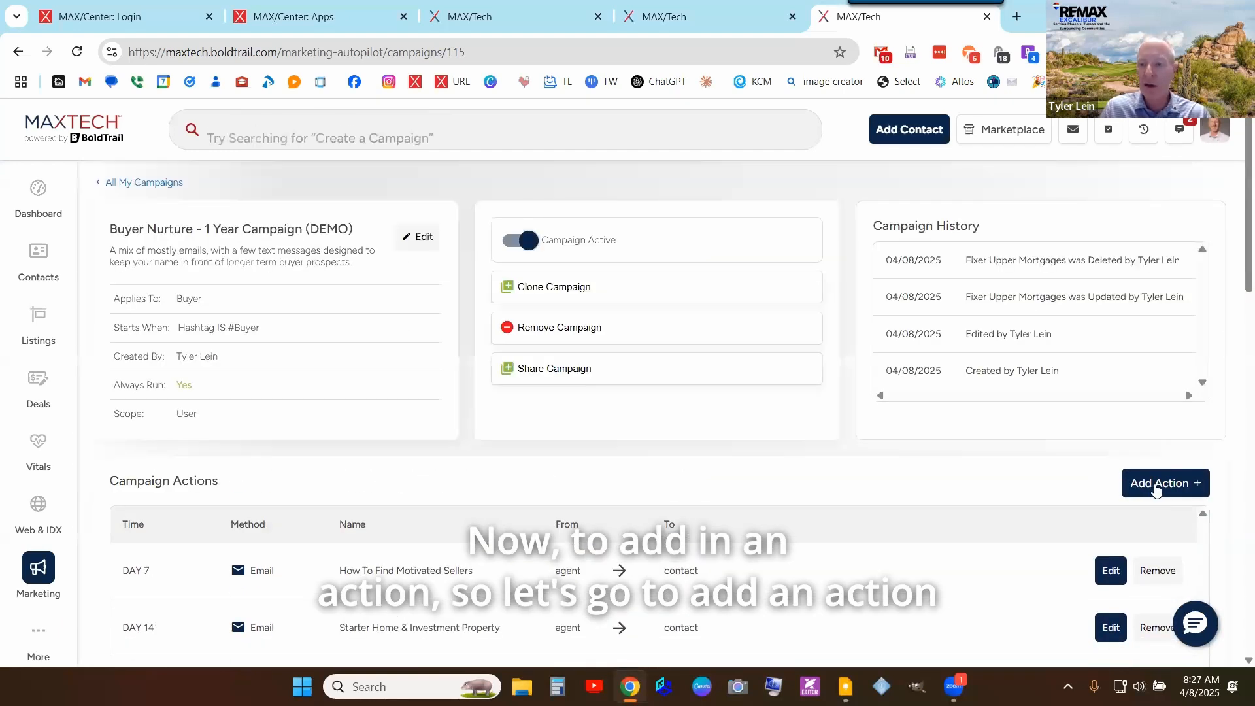
click(1155, 490)
scroll(1154, 457, down, 3)
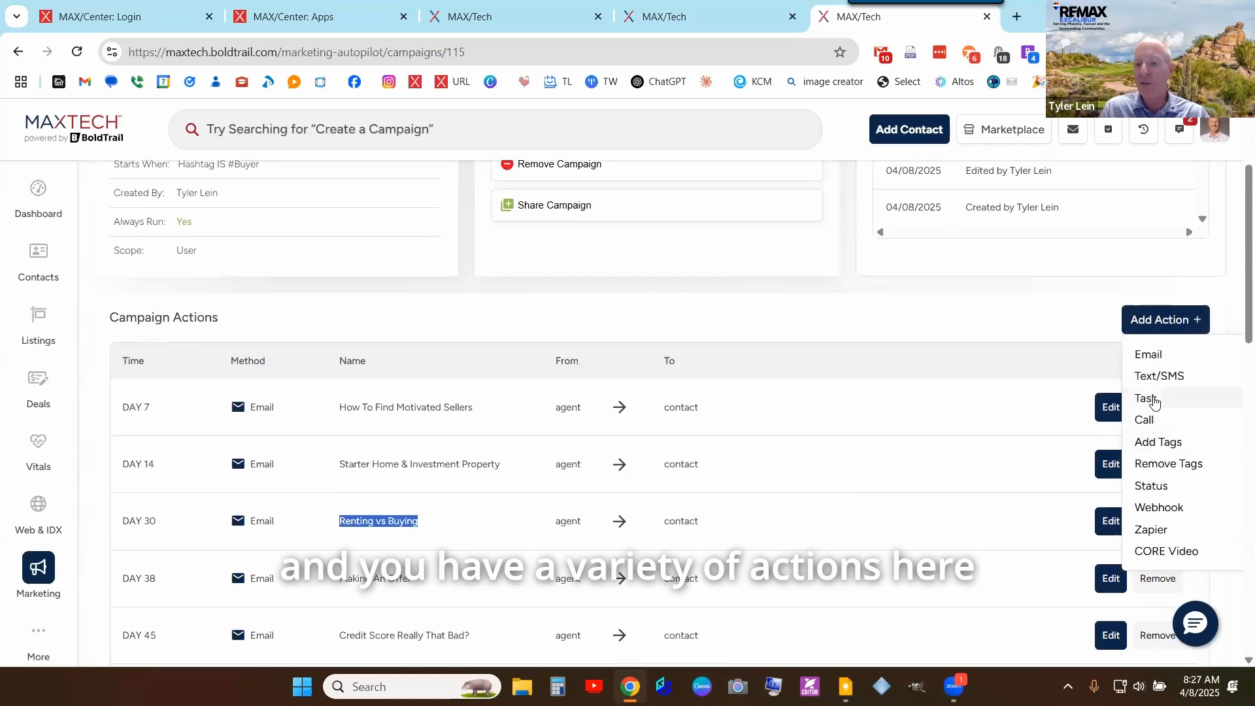
- Choose Text/SMS from the Add Action list to start a new text action
scroll(1154, 400, down, 3)
scroll(1148, 361, up, 4)
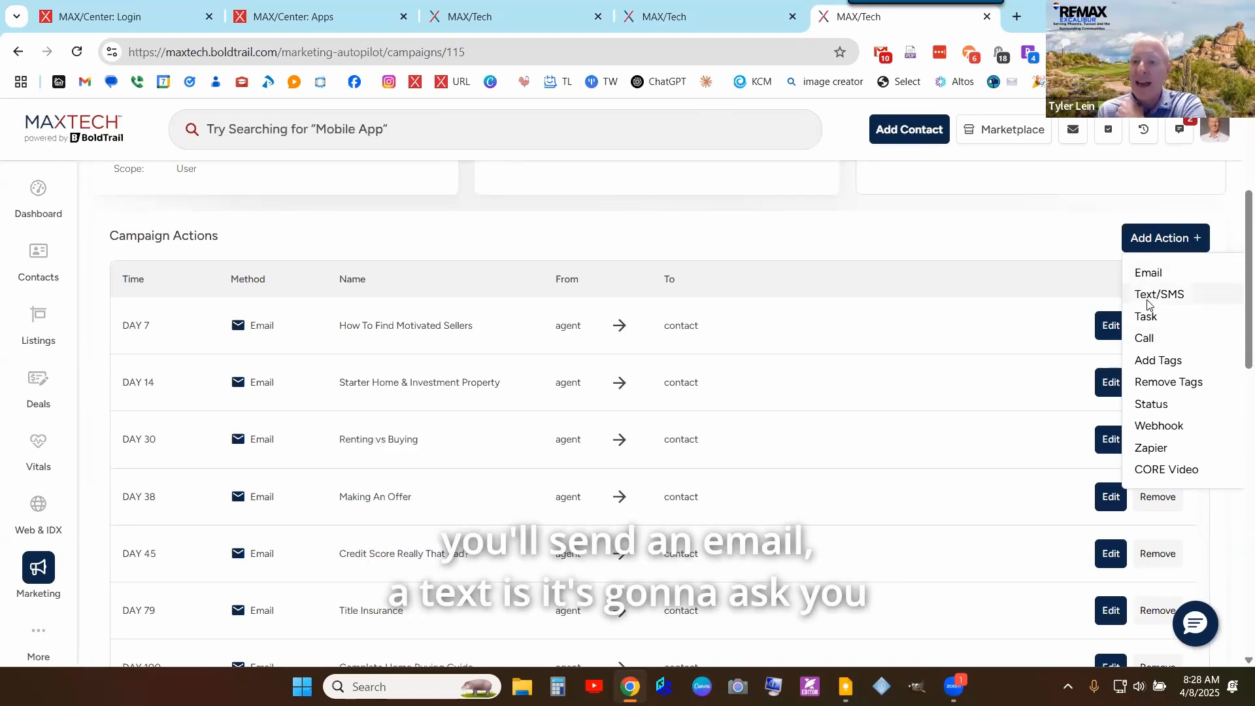
click(1149, 297)
- Filter the text templates by 'buyer' and apply the SYSTEM Default Buyer buyer's-agent template
click(187, 442)
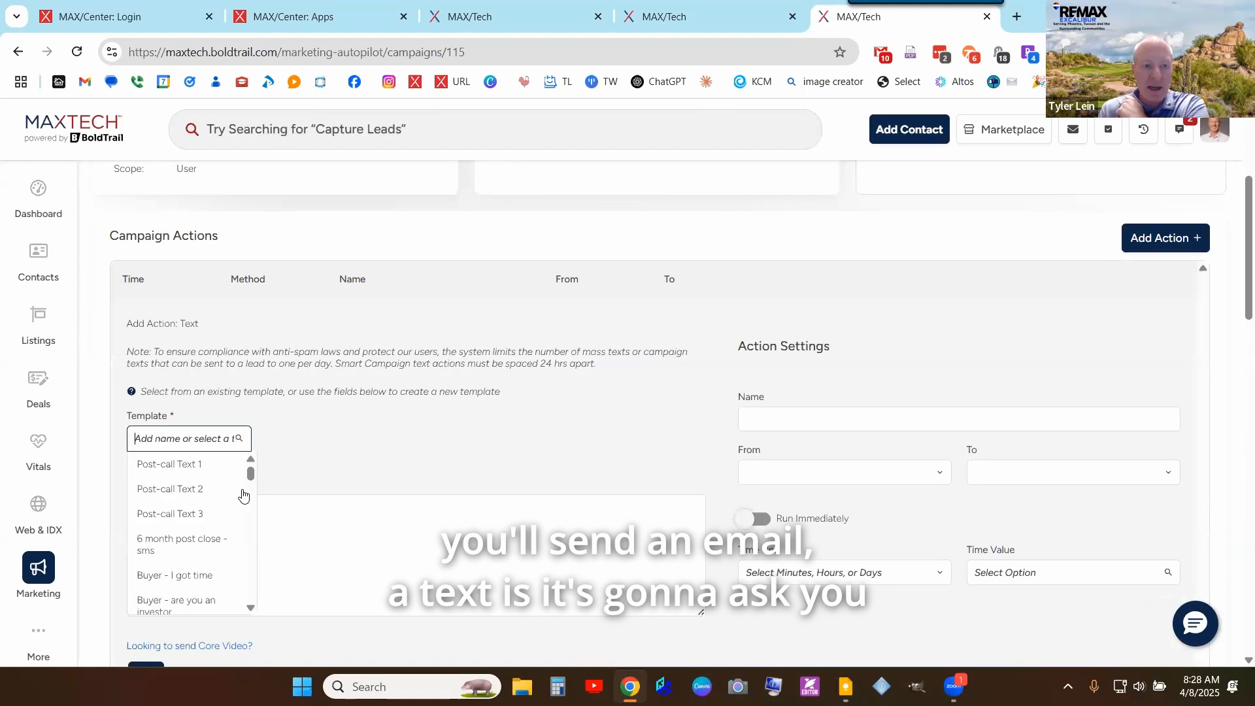
scroll(241, 575, down, 10)
scroll(245, 595, down, 5)
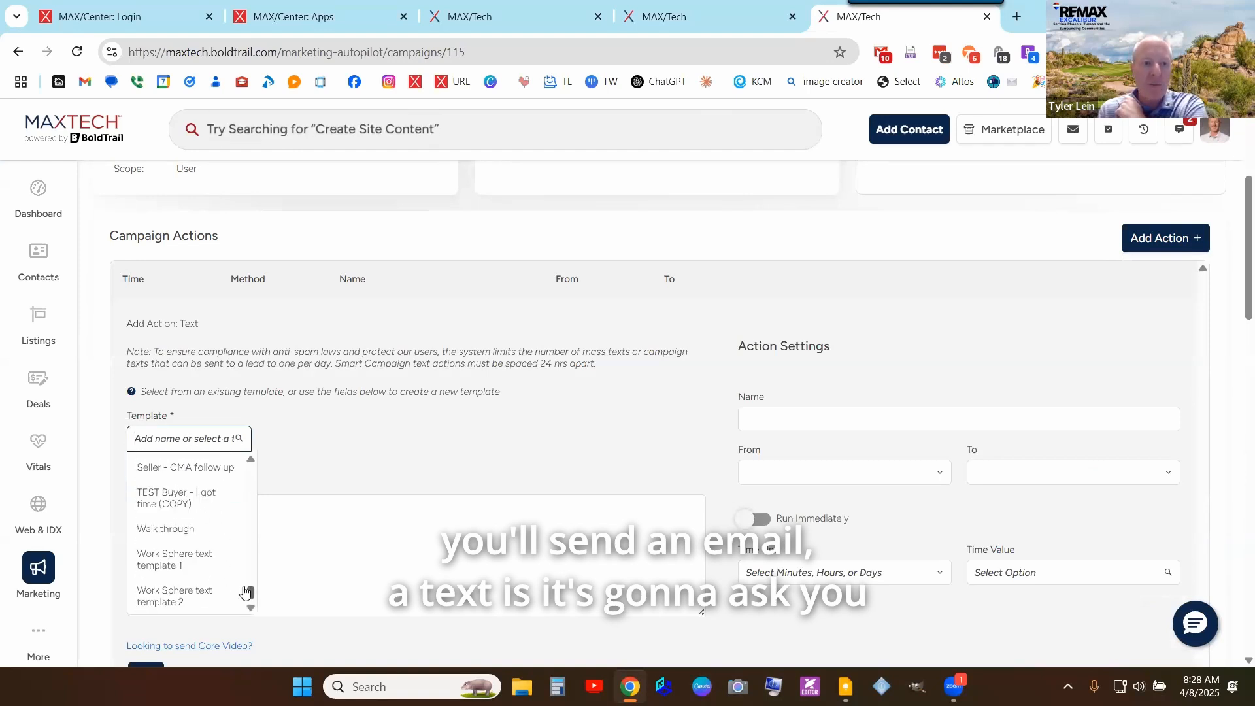
scroll(246, 592, down, 3)
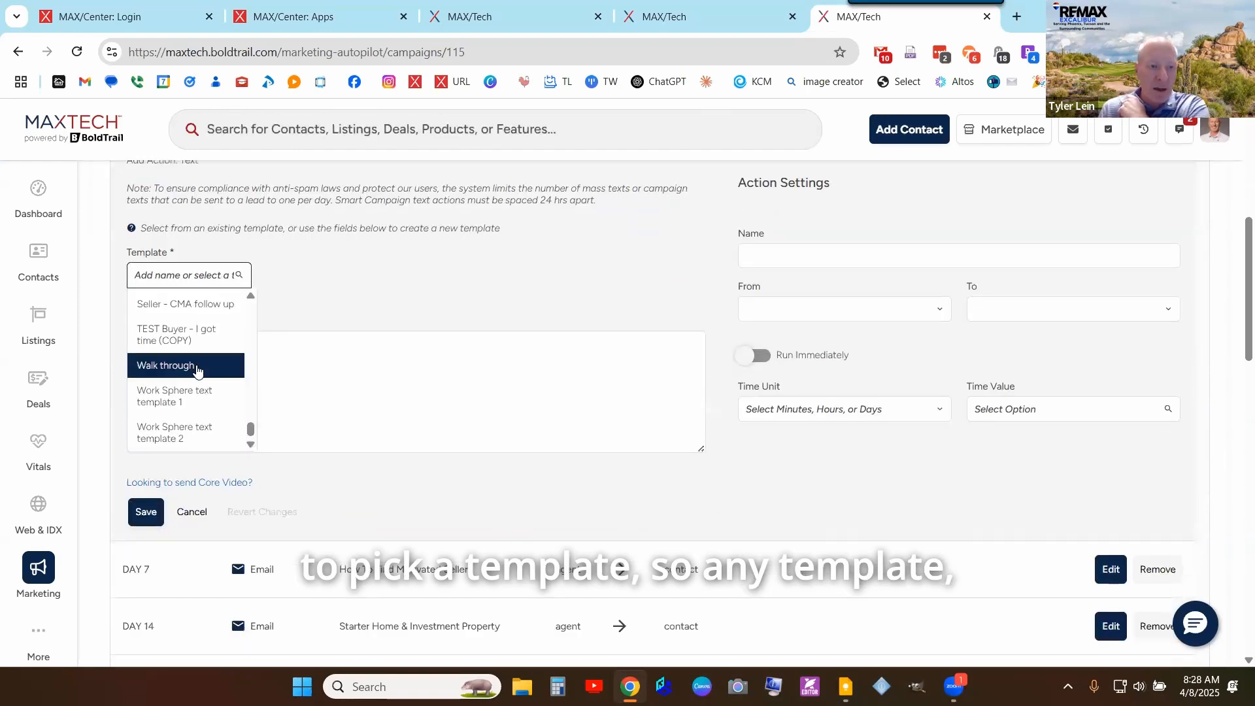
scroll(197, 370, up, 5)
scroll(198, 370, up, 8)
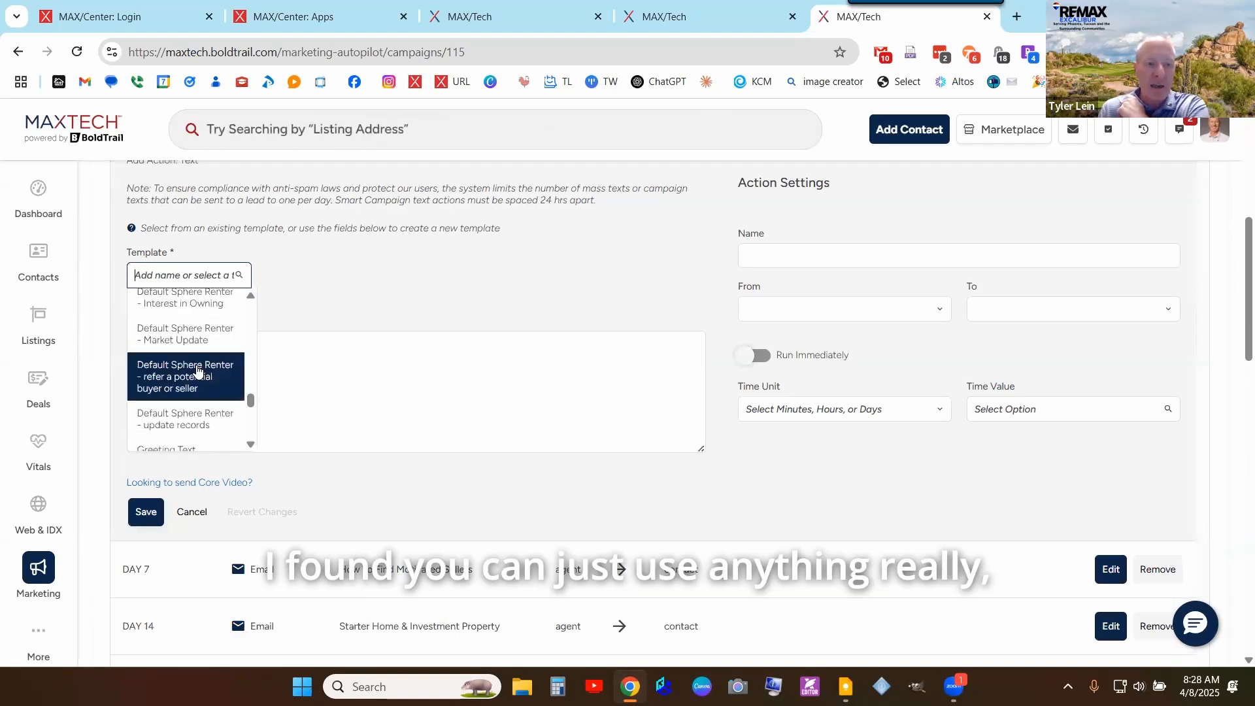
scroll(198, 366, up, 5)
scroll(200, 343, up, 6)
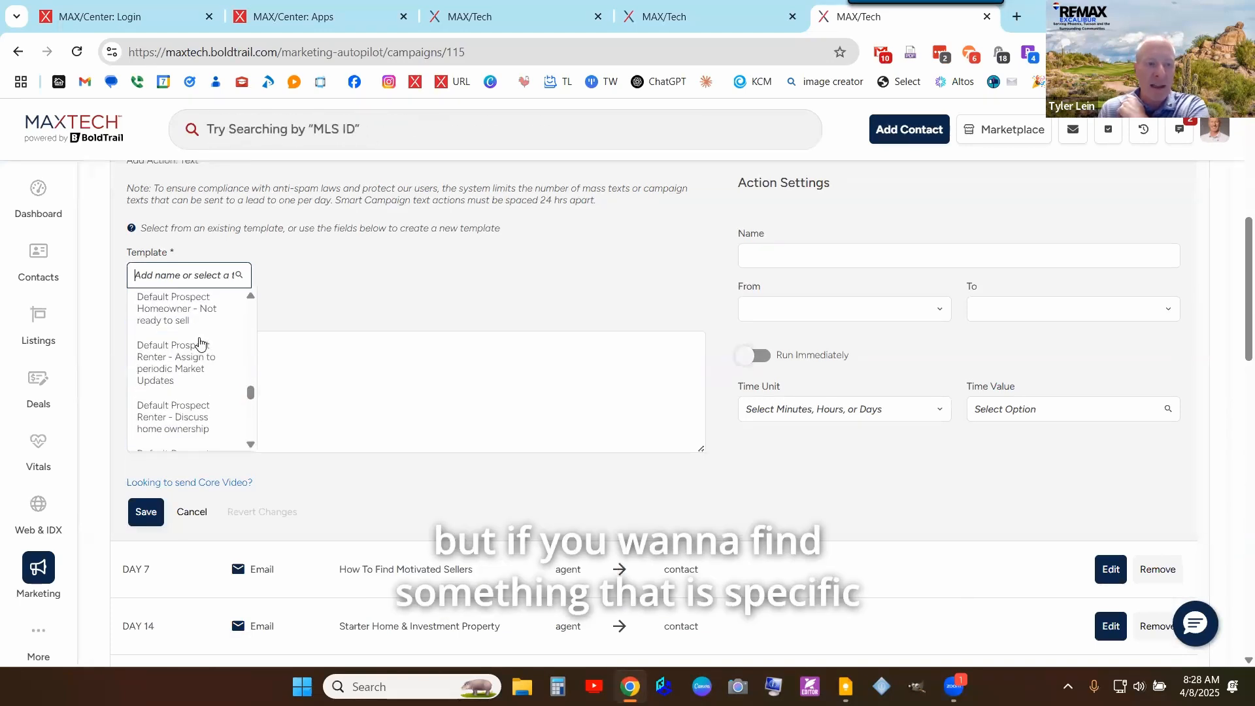
scroll(200, 342, up, 4)
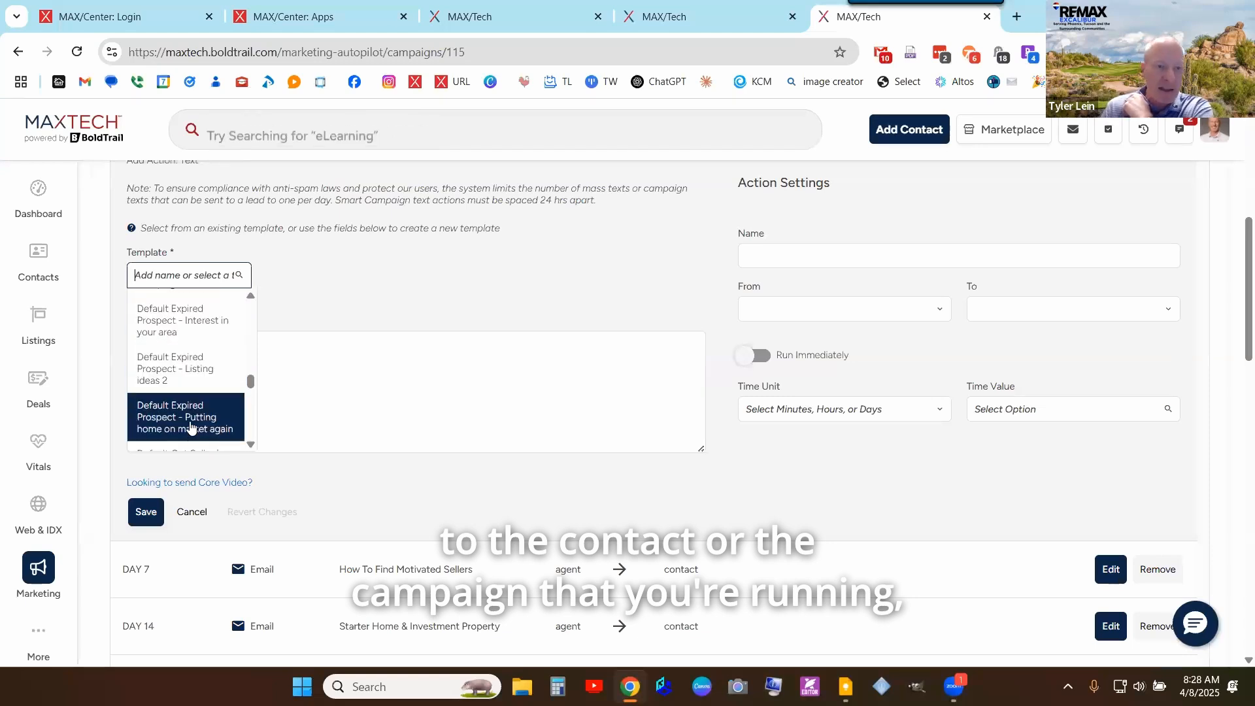
scroll(192, 426, up, 5)
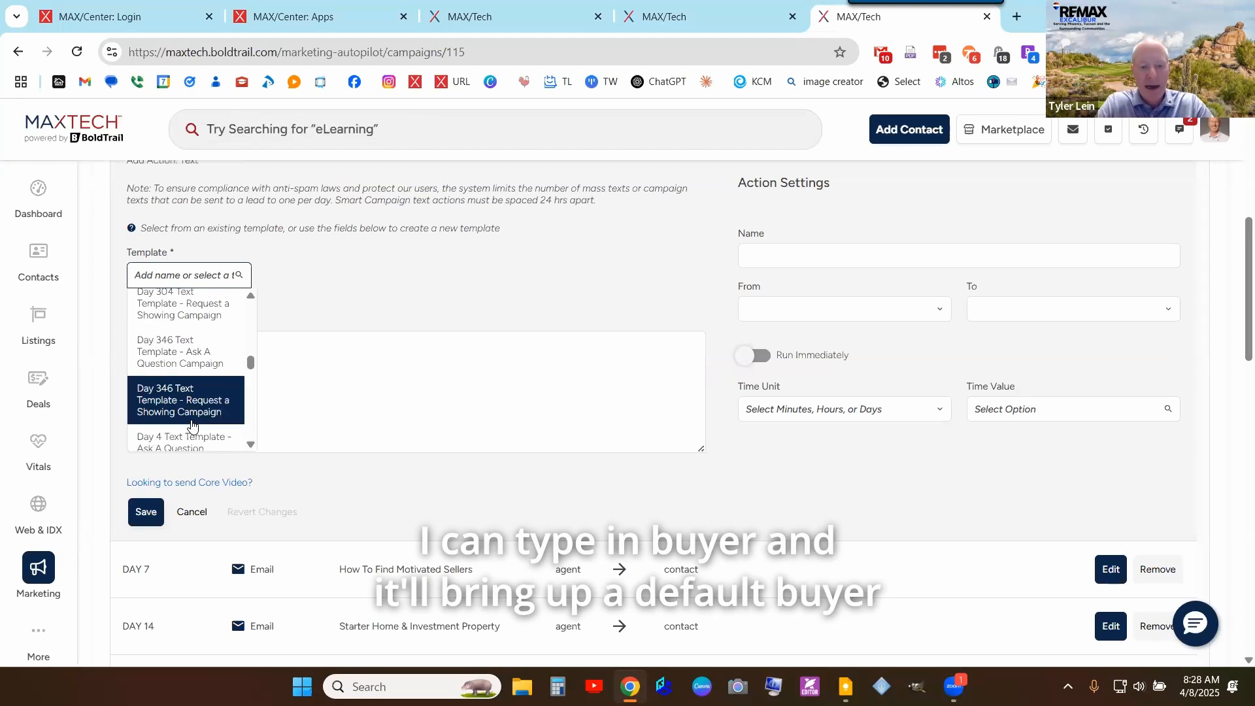
text(buyer)
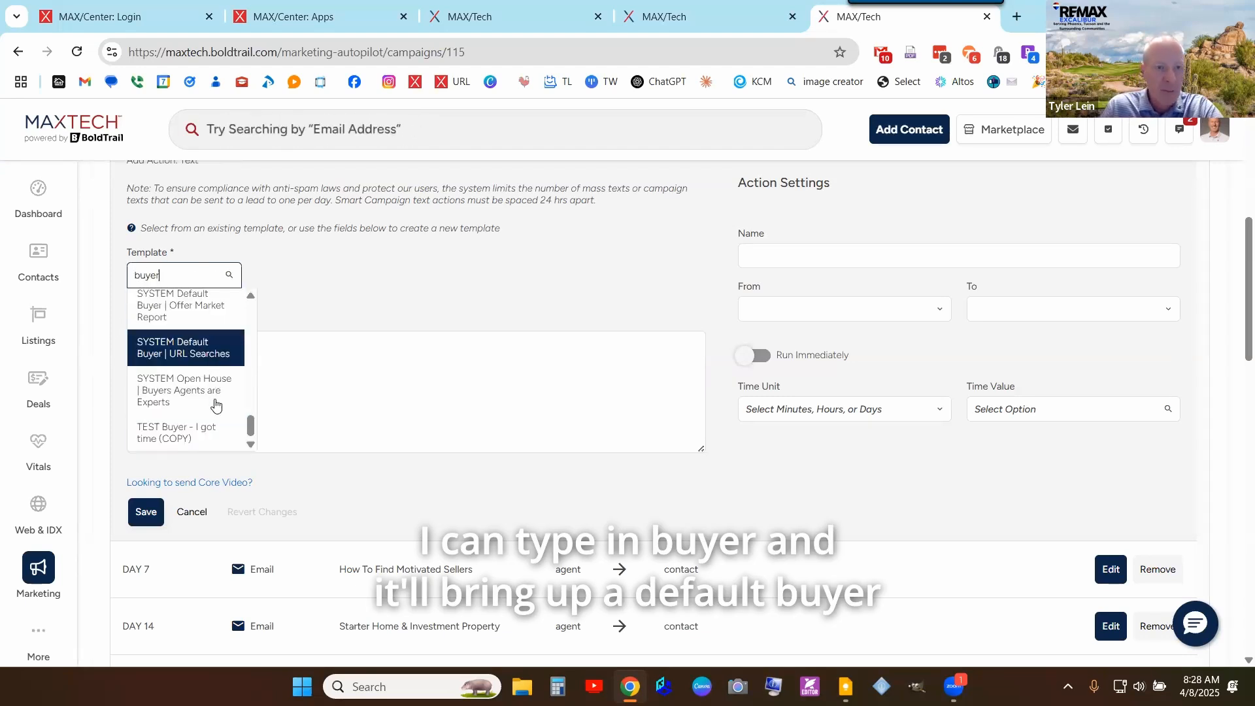
scroll(213, 392, up, 4)
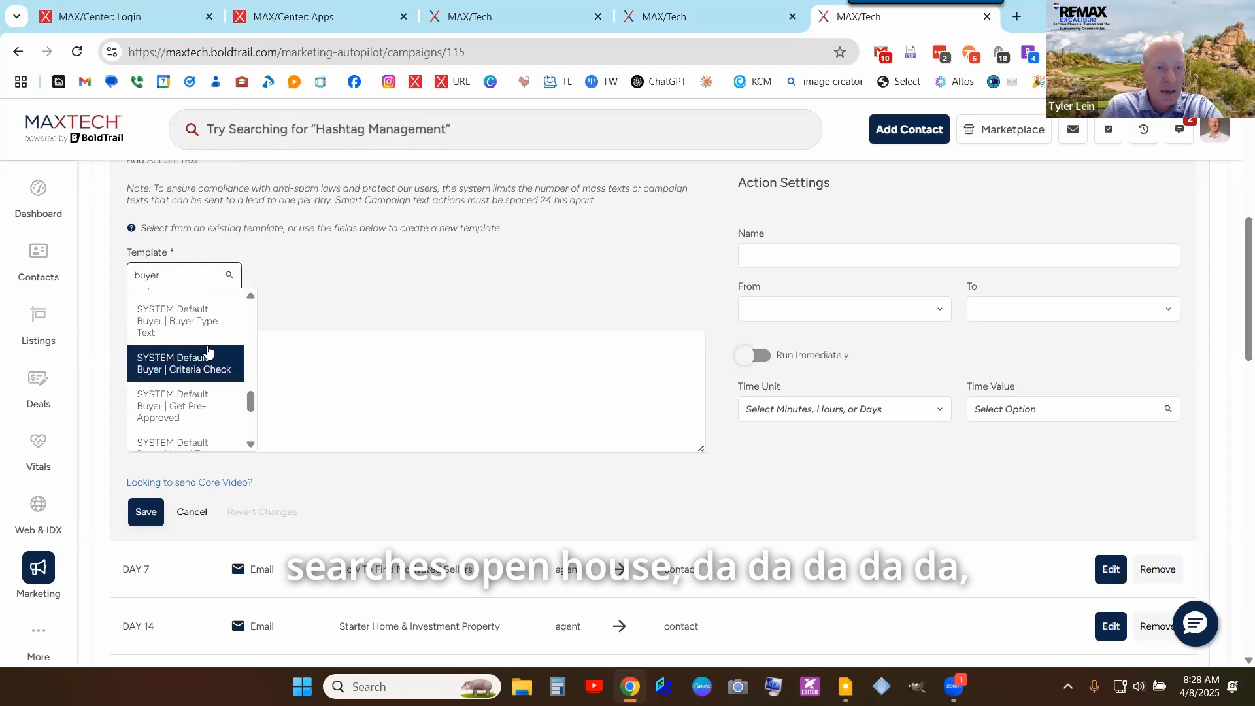
click(201, 412)
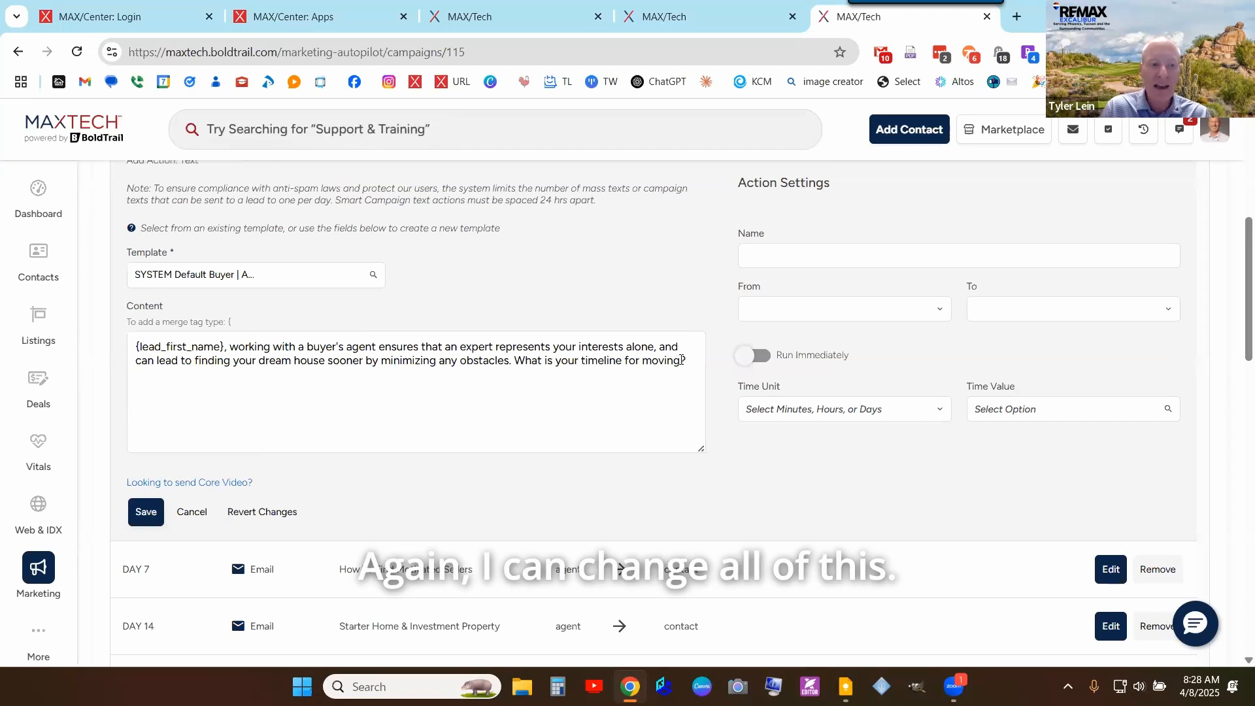
- Trim the message ending and open the text with the {lead_first_name} merge tag
drag(681, 359, 260, 361)
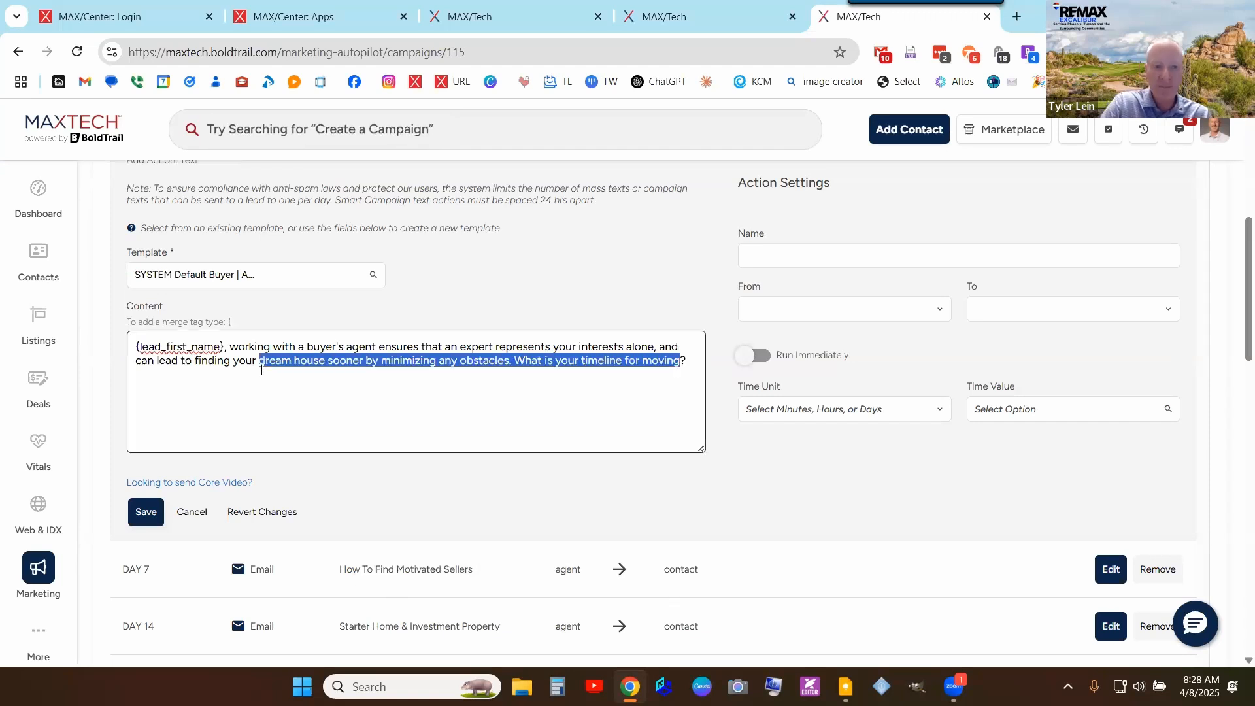
key(BackSpace)
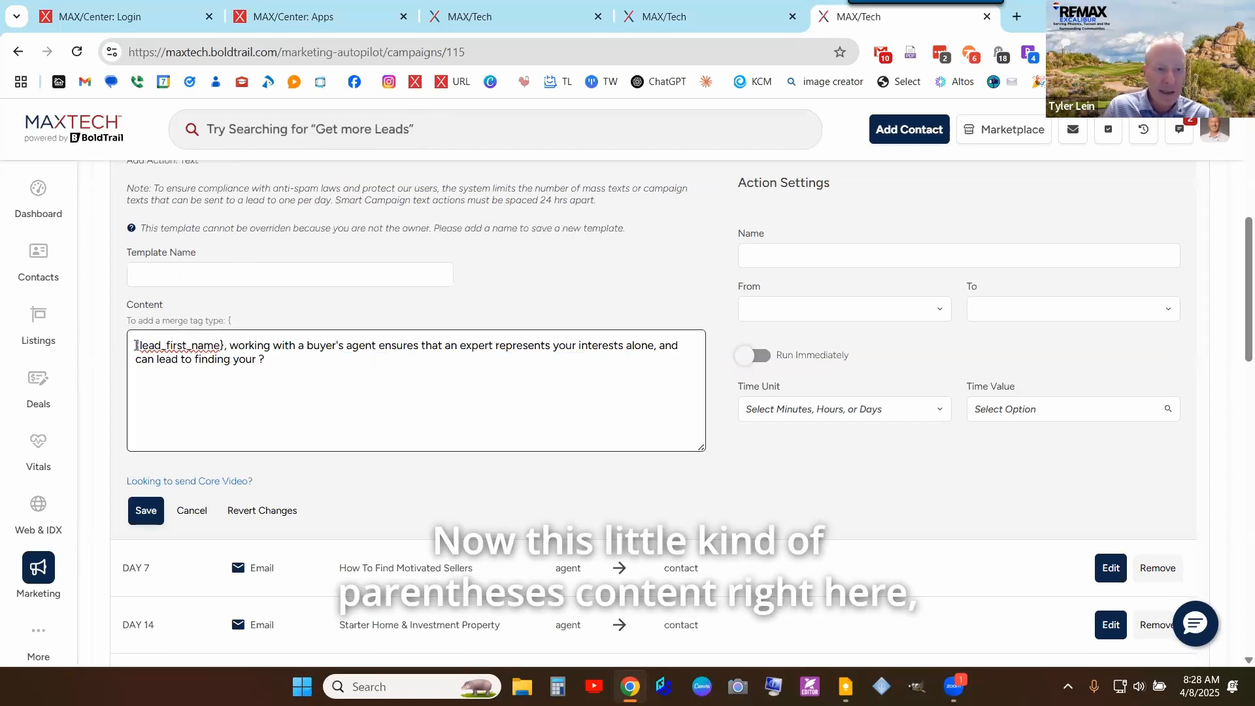
drag(225, 350, 227, 349)
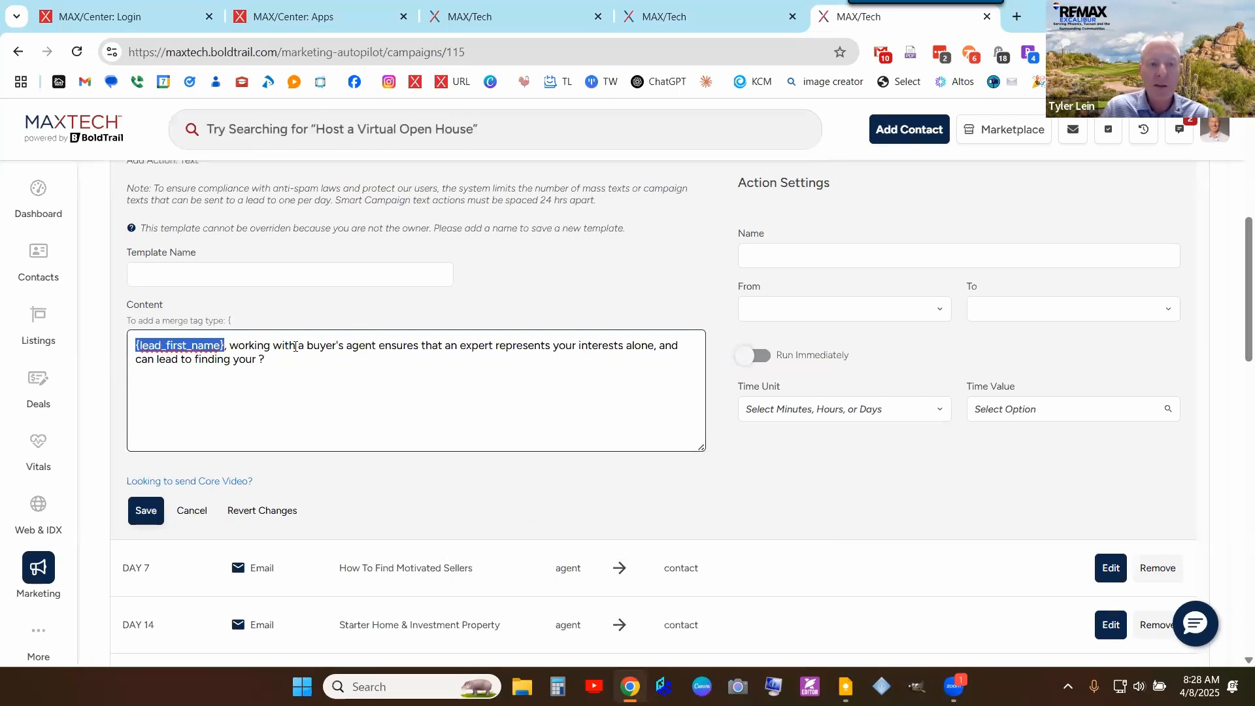
click(309, 343)
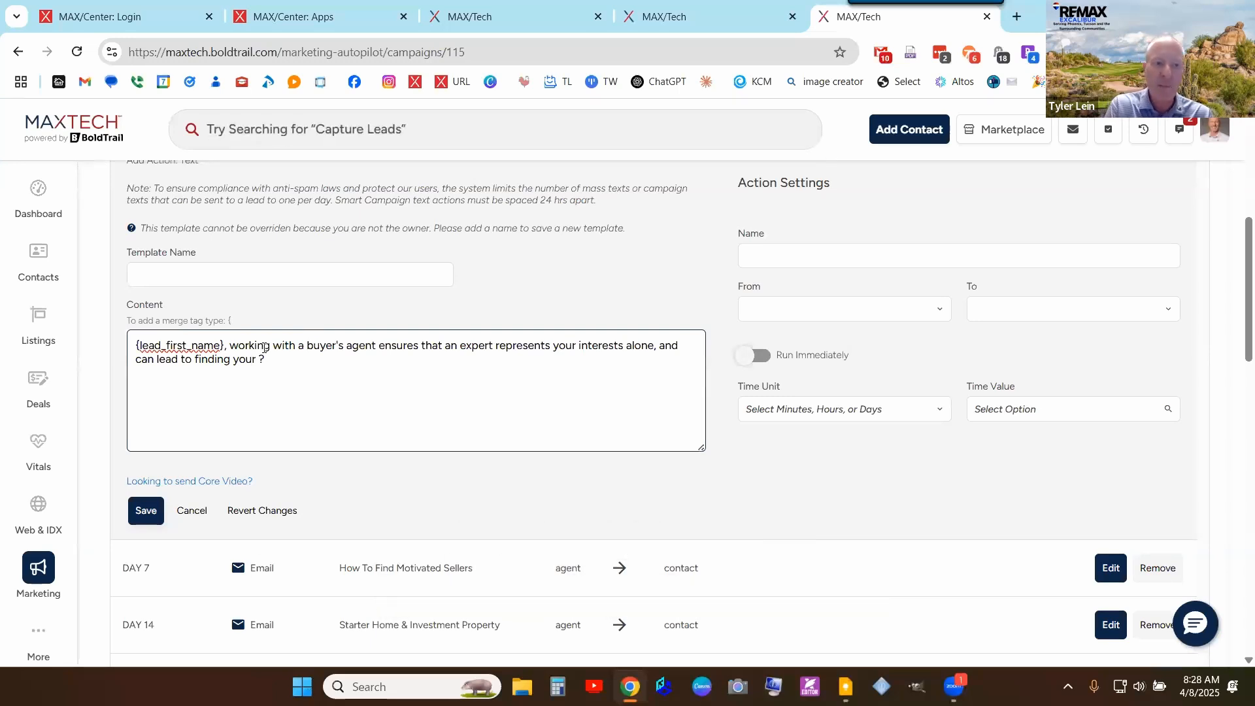
triple_click(213, 350)
click(288, 359)
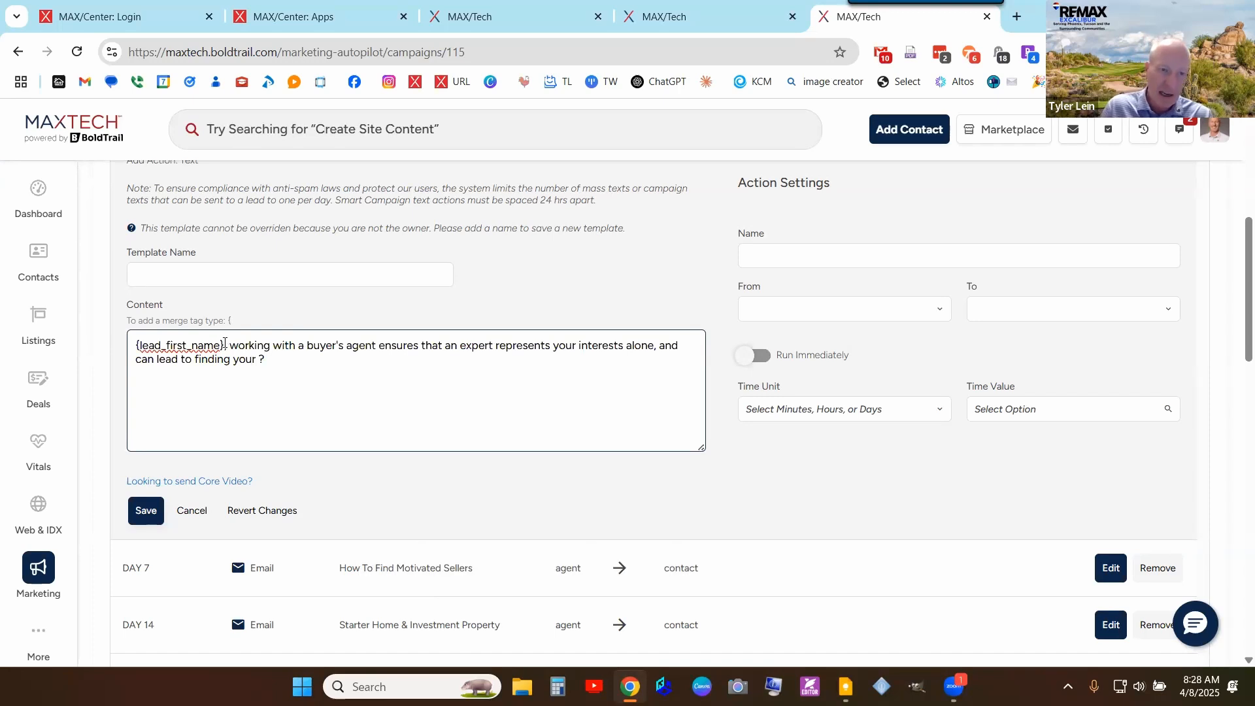
drag(225, 346, 100, 349)
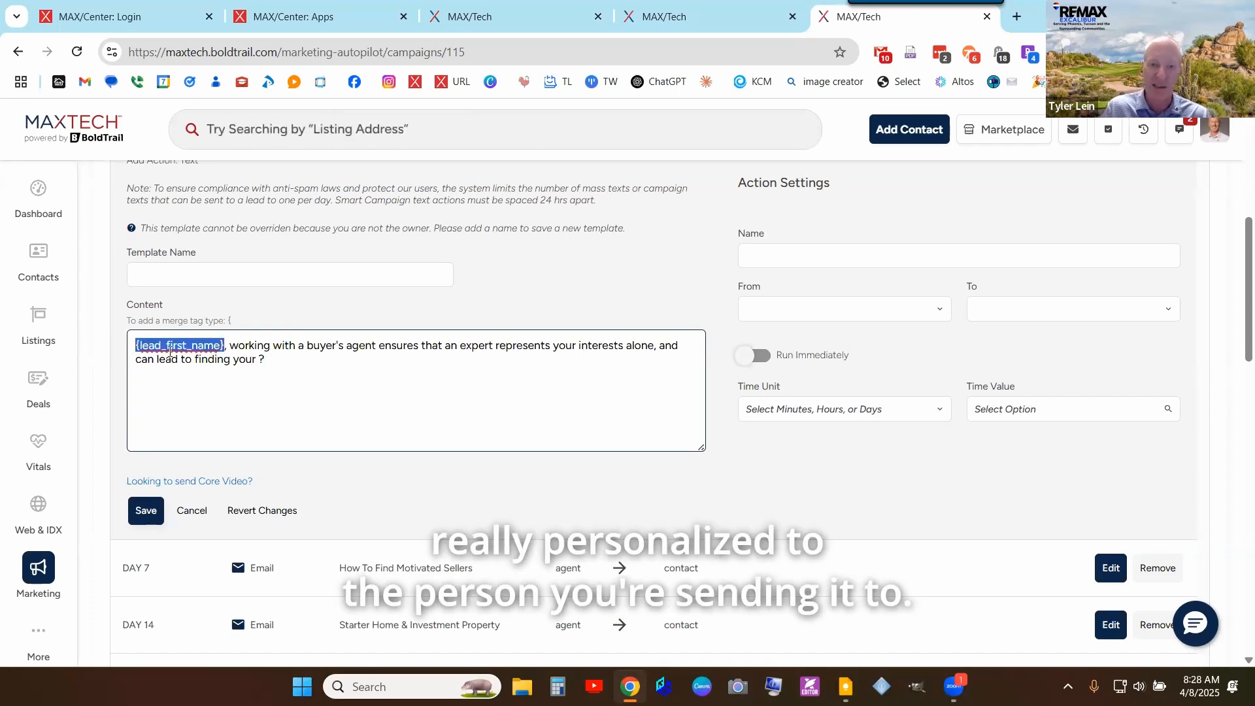
click(814, 255)
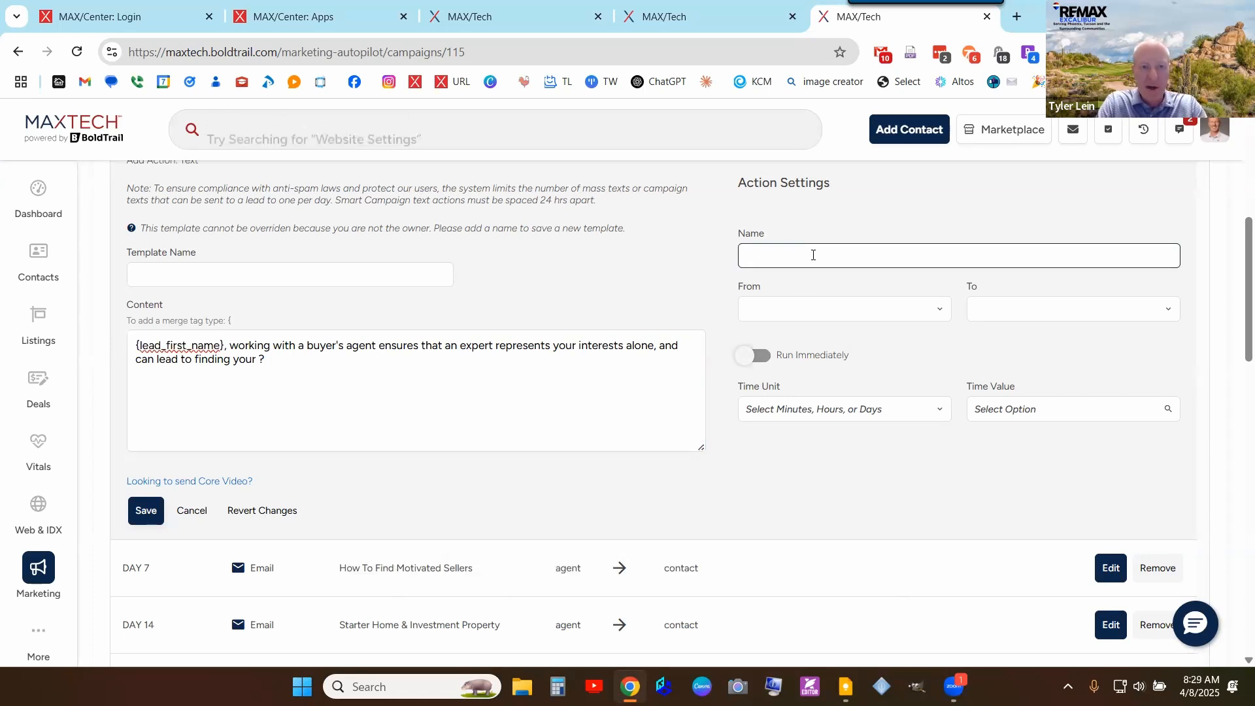
- Name the action 'Value of an agent', sent from Agent to Contact after 5 Days, and save
text(Valu)
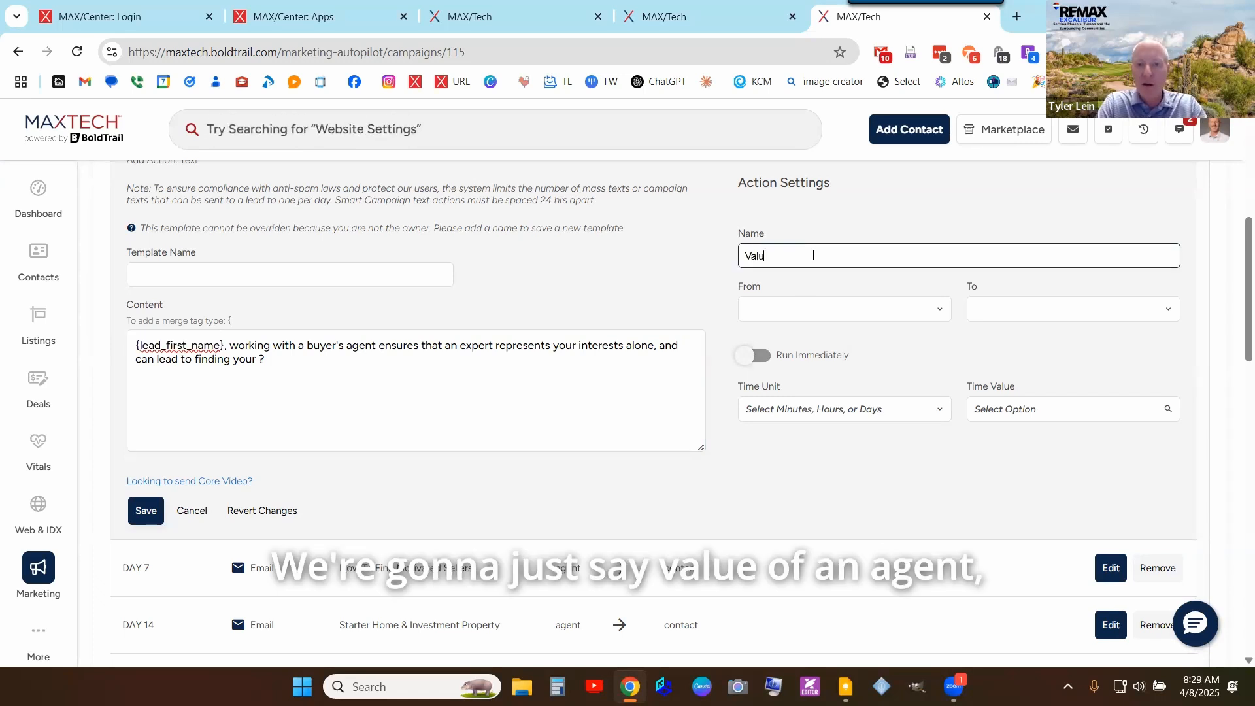
text(e of an agent)
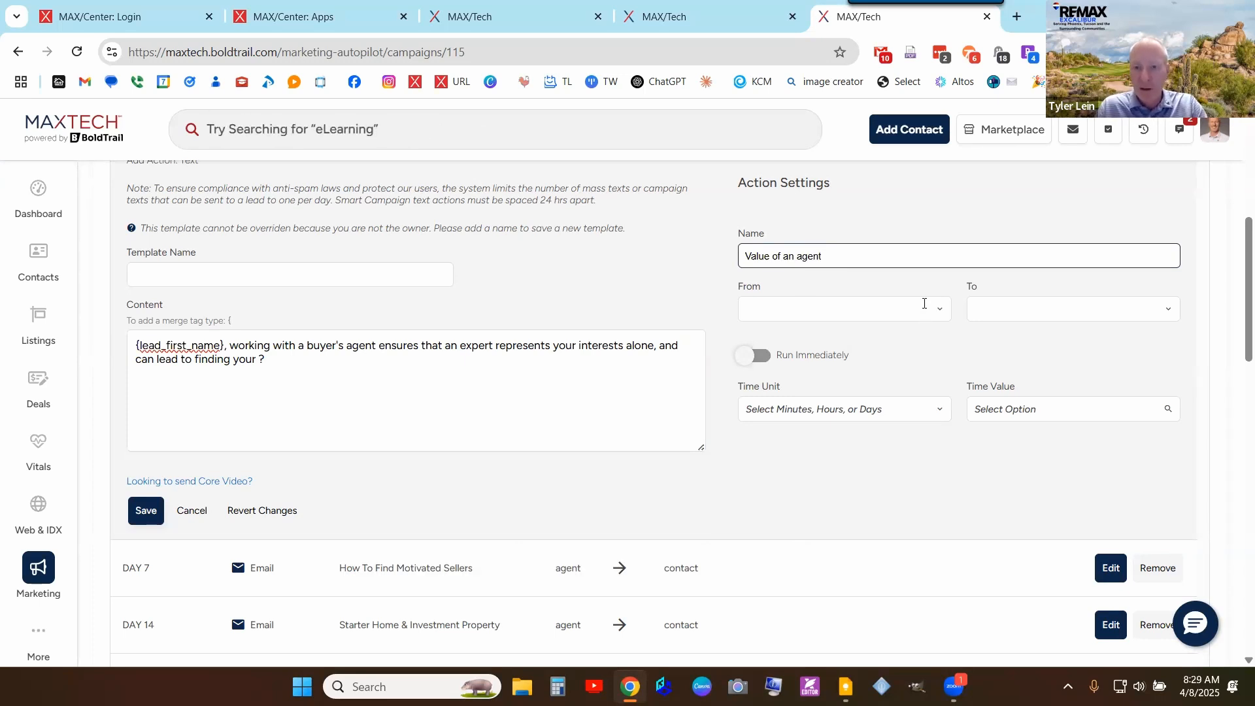
click(924, 304)
click(826, 337)
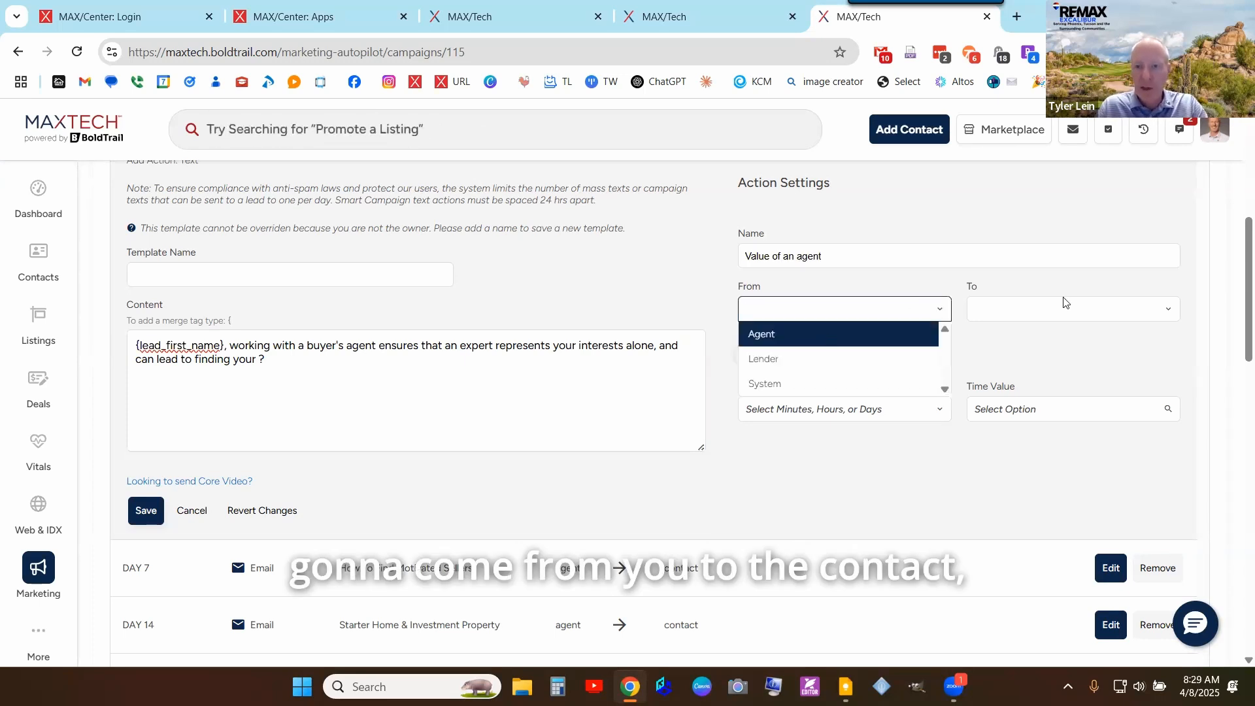
click(796, 409)
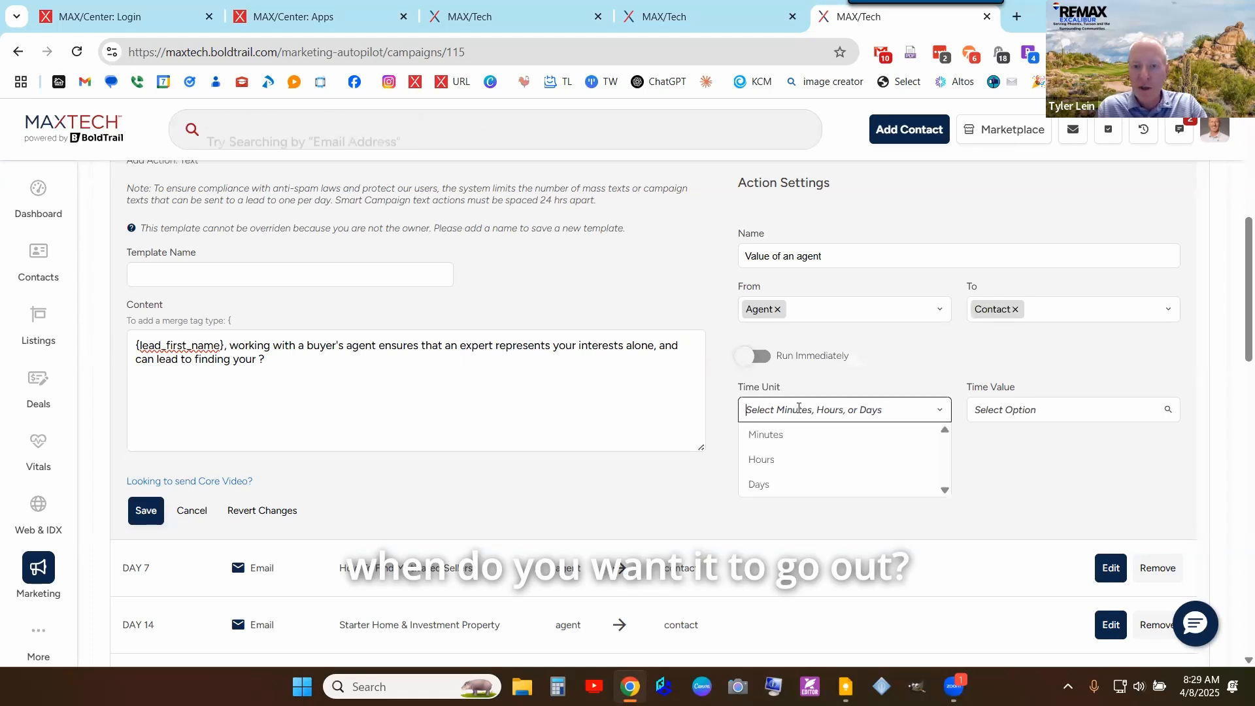
click(787, 483)
click(1090, 409)
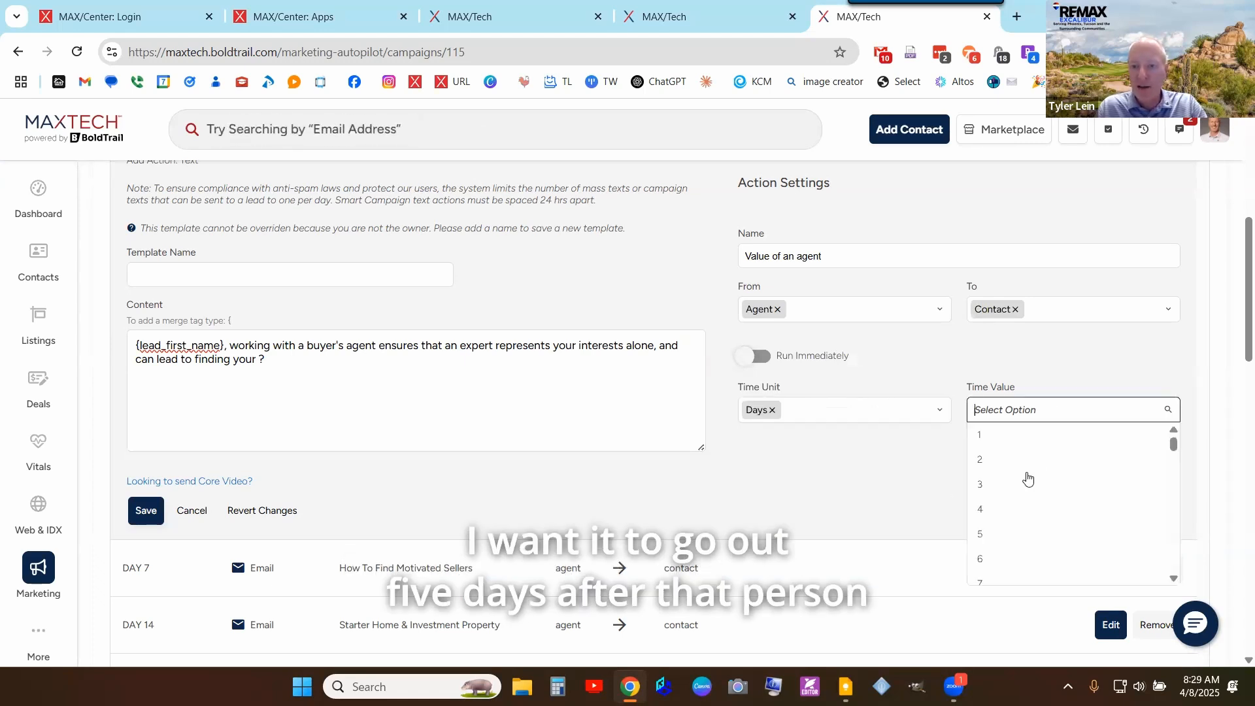
click(1012, 534)
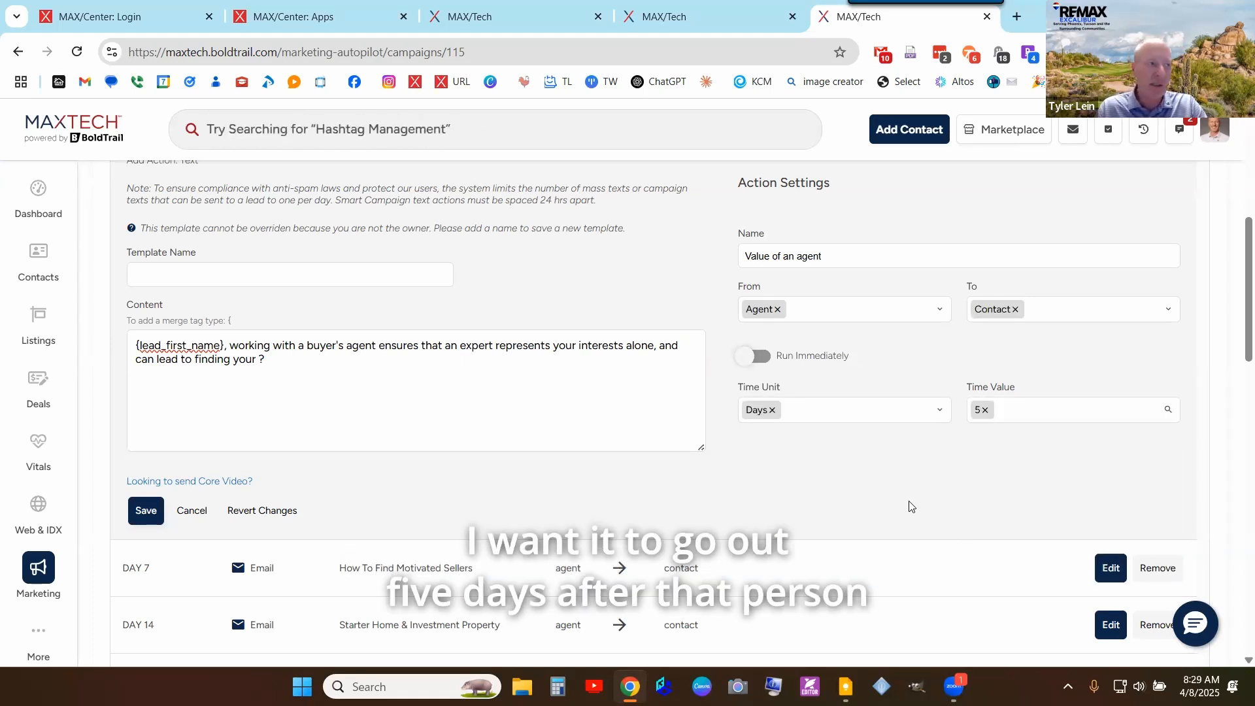
click(134, 516)
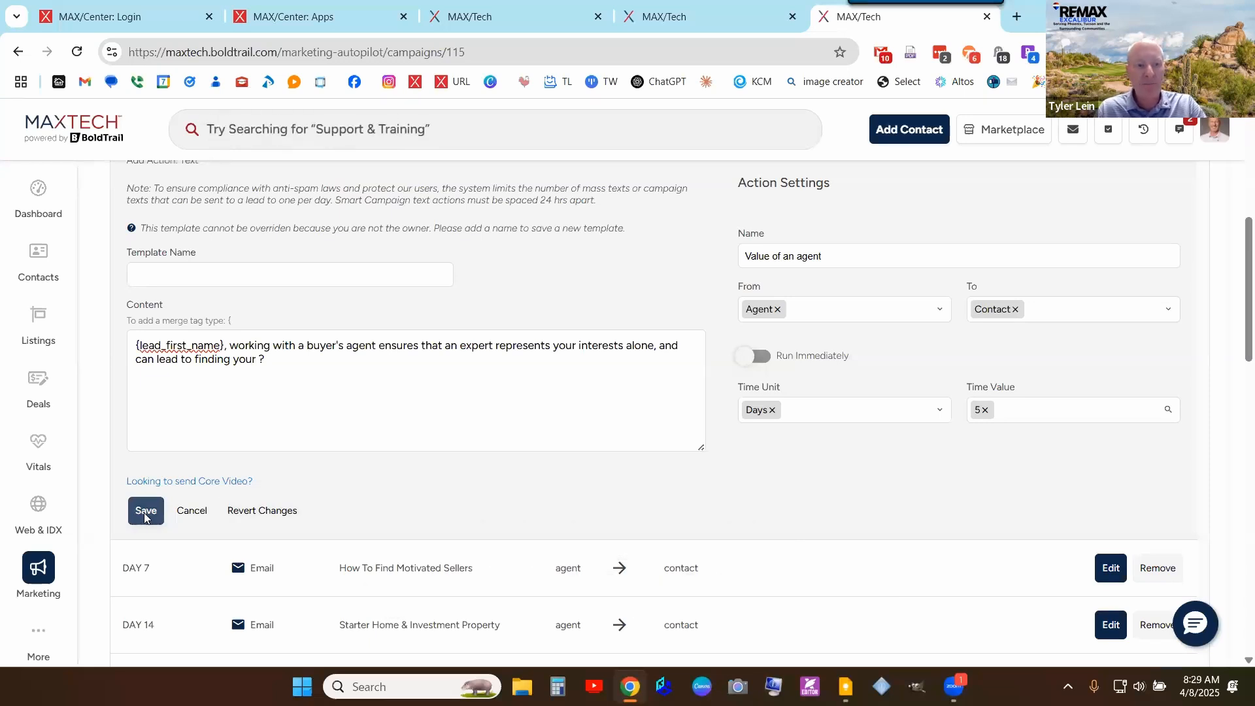
click(145, 517)
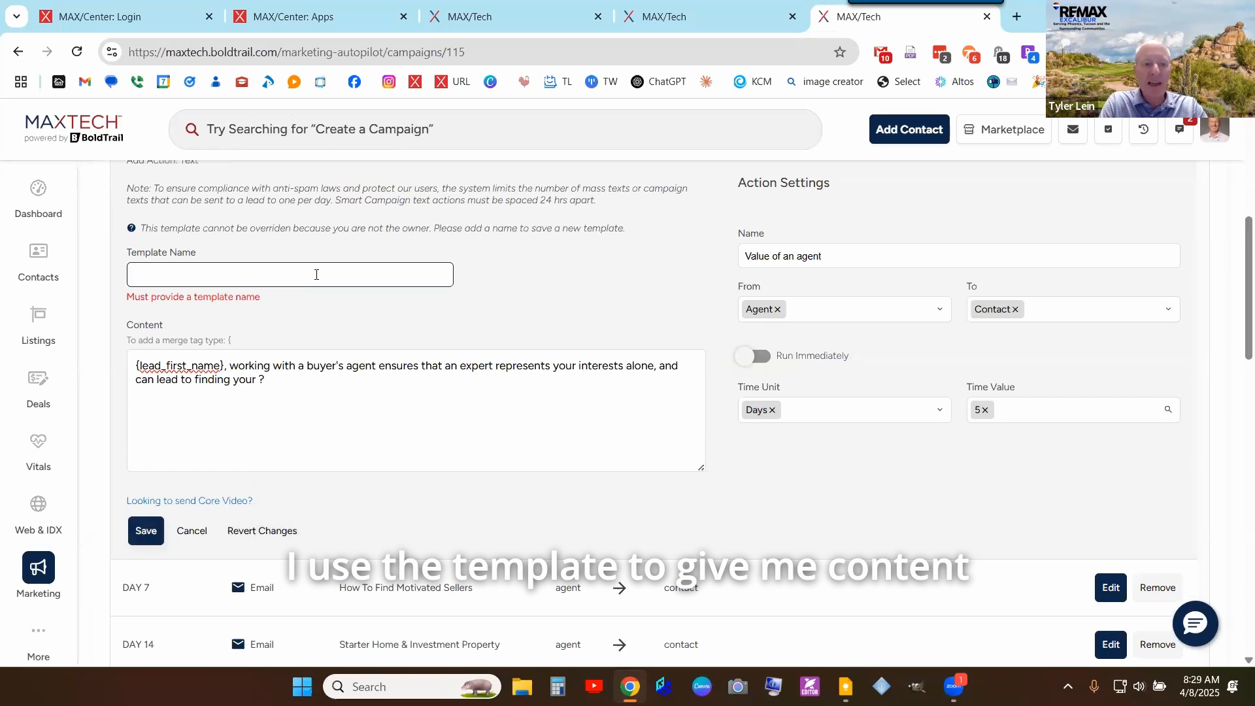
- Enter template name 'Value of an agent DEMO' and save, adding the DAY 5 Text/SMS step
text(Bal)
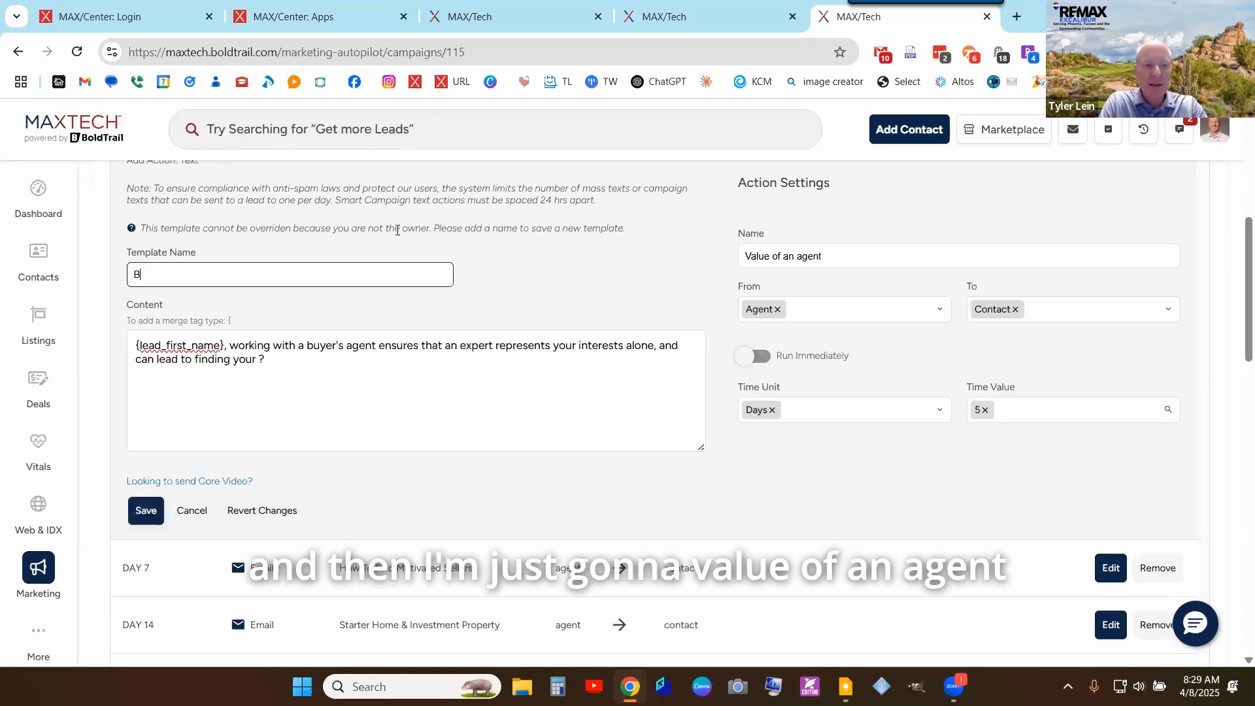
key(BackSpace)
text(Value of an)
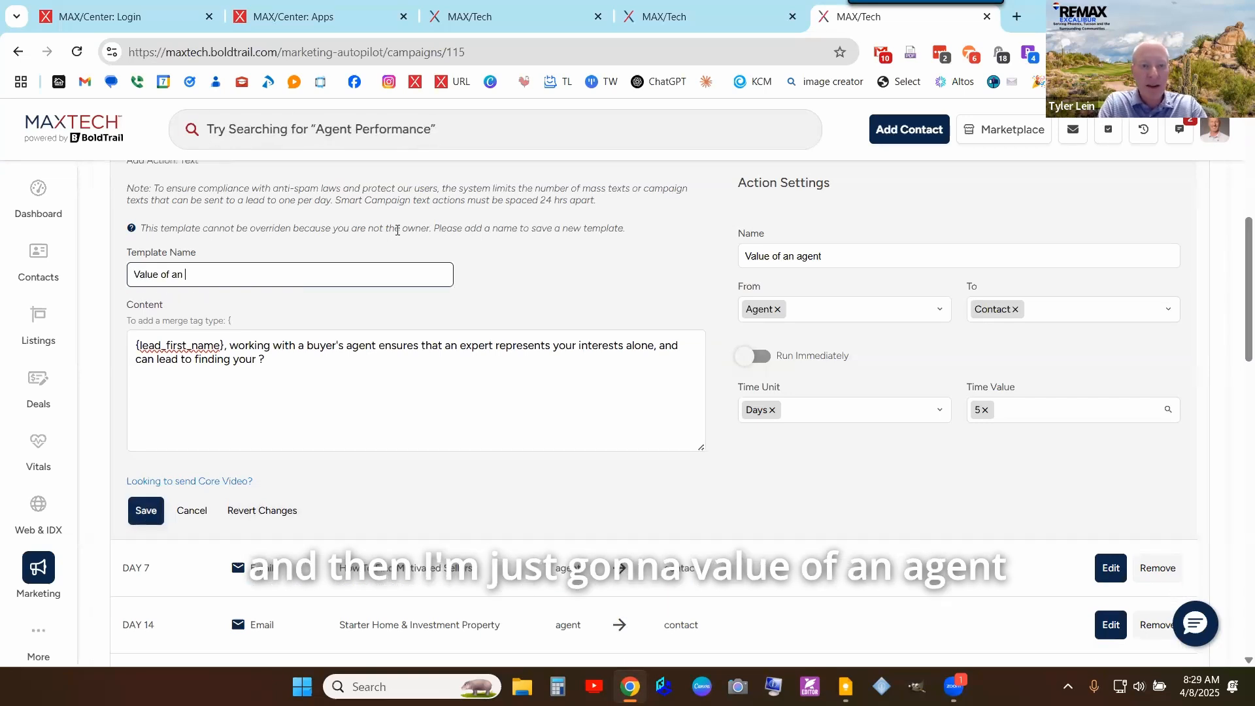
text( agent D)
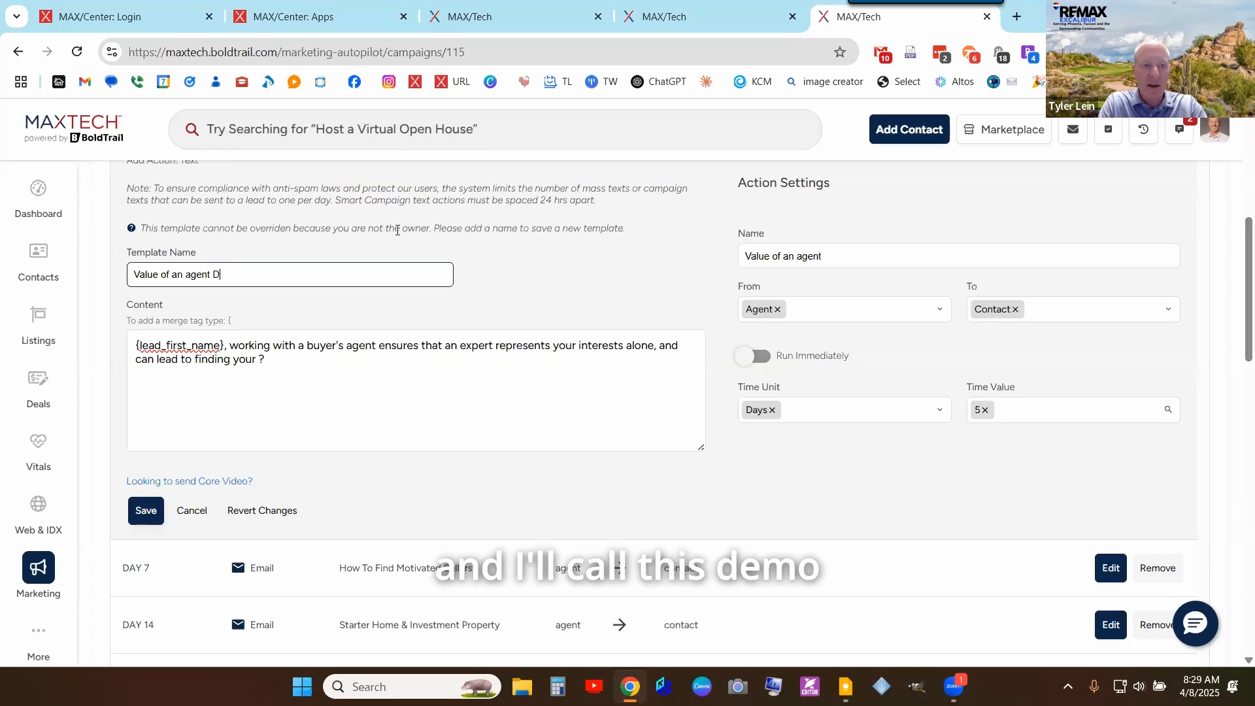
text(EMO)
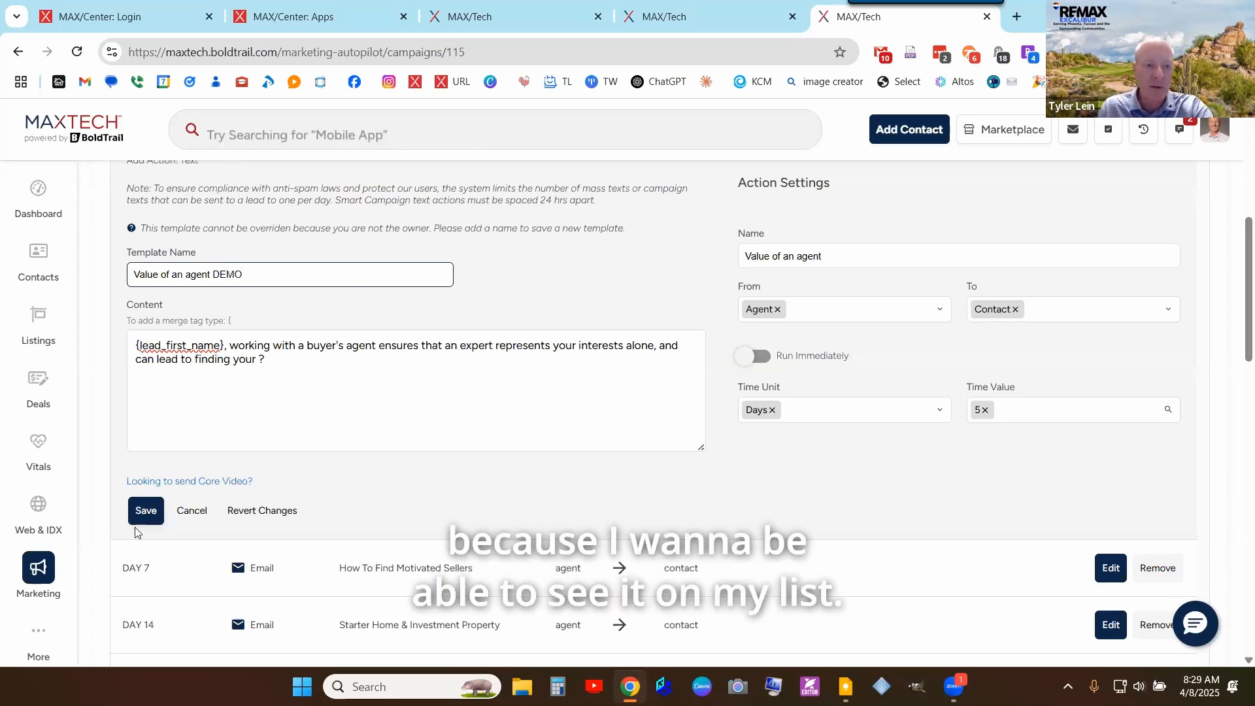
click(147, 512)
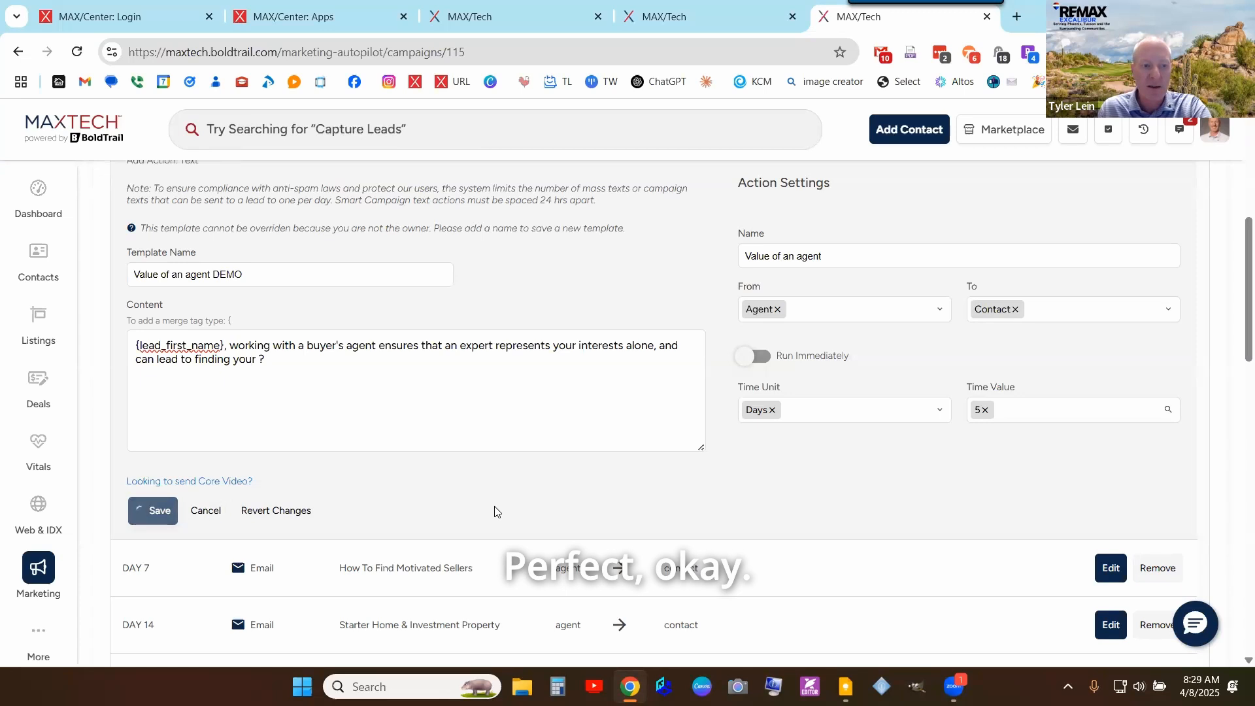
scroll(507, 480, up, 5)
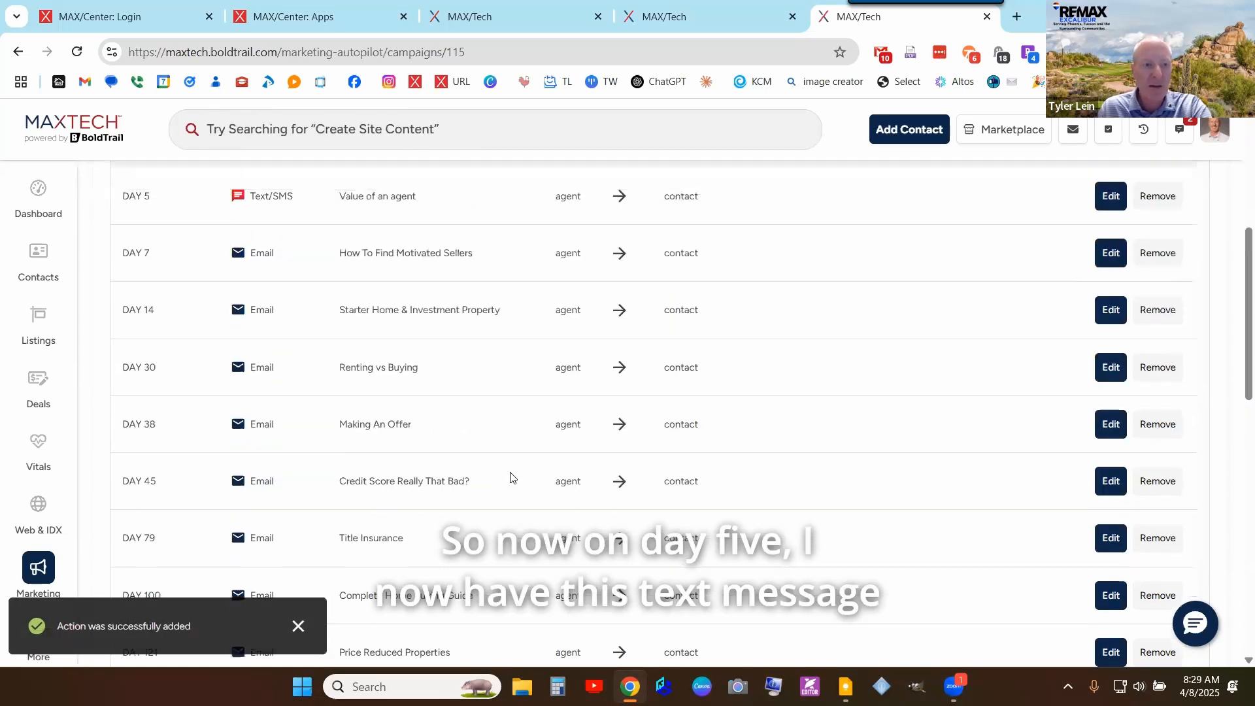
drag(127, 406, 455, 410)
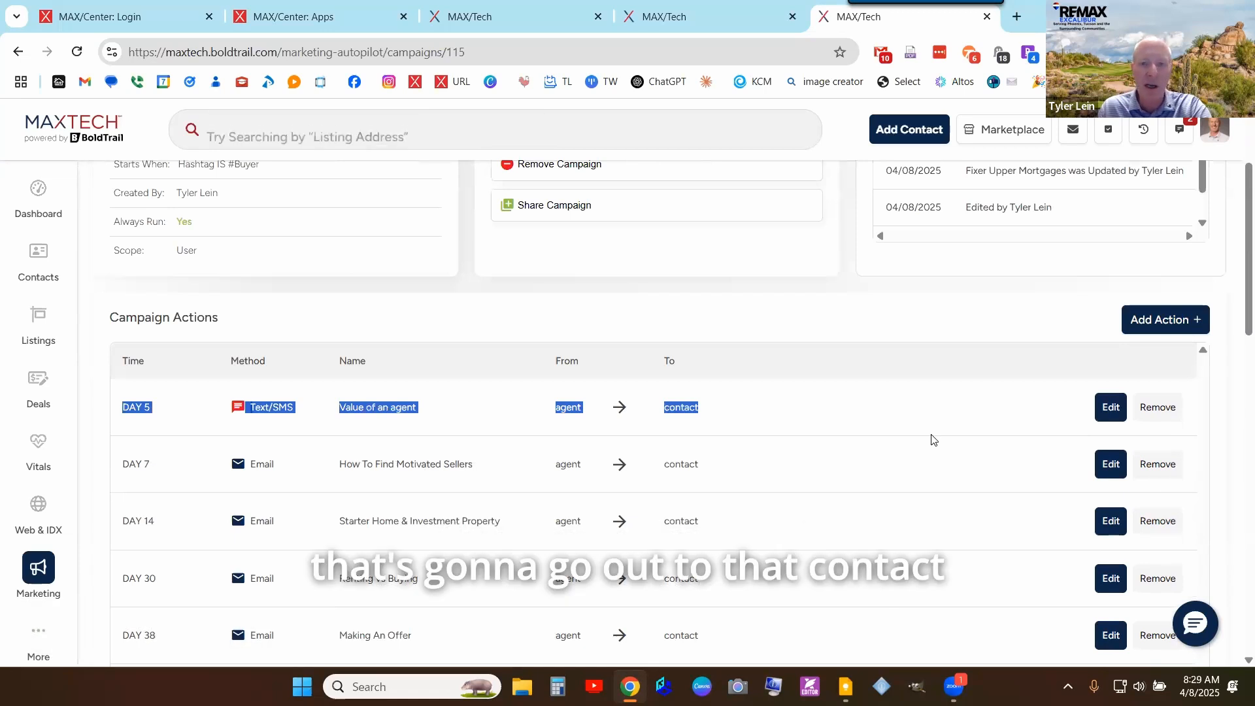
click(941, 408)
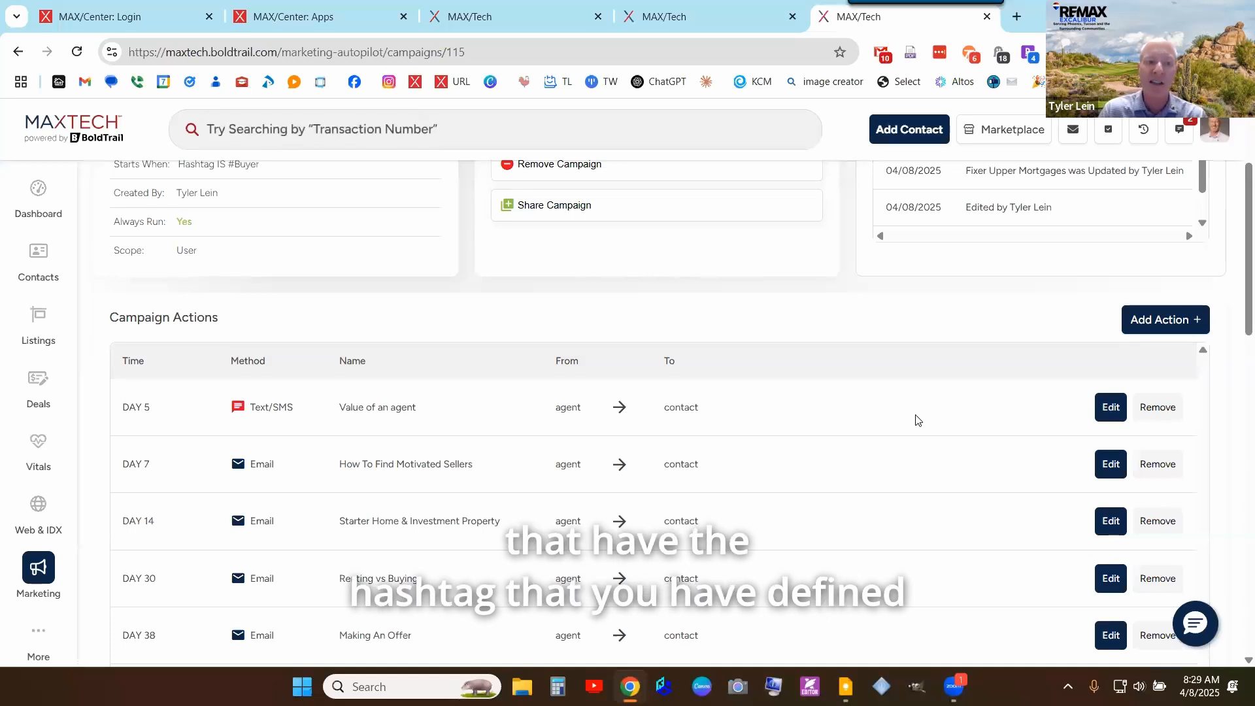
scroll(536, 444, up, 3)
triple_click(241, 327)
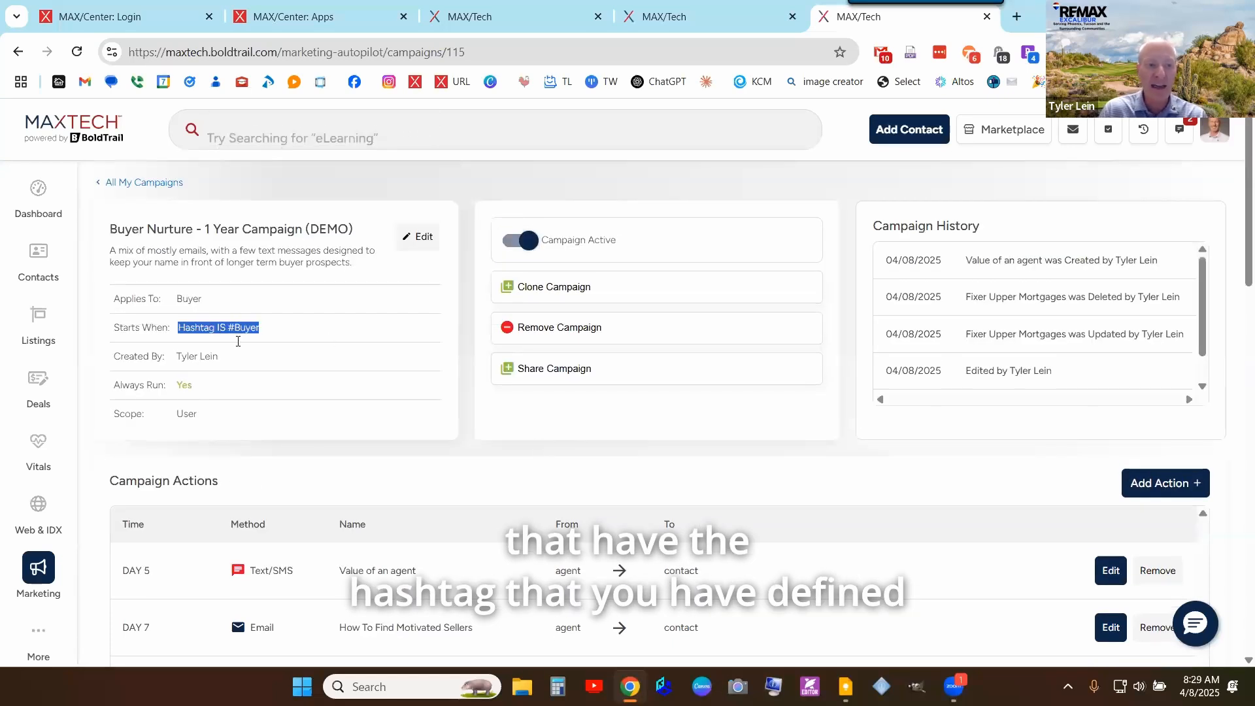
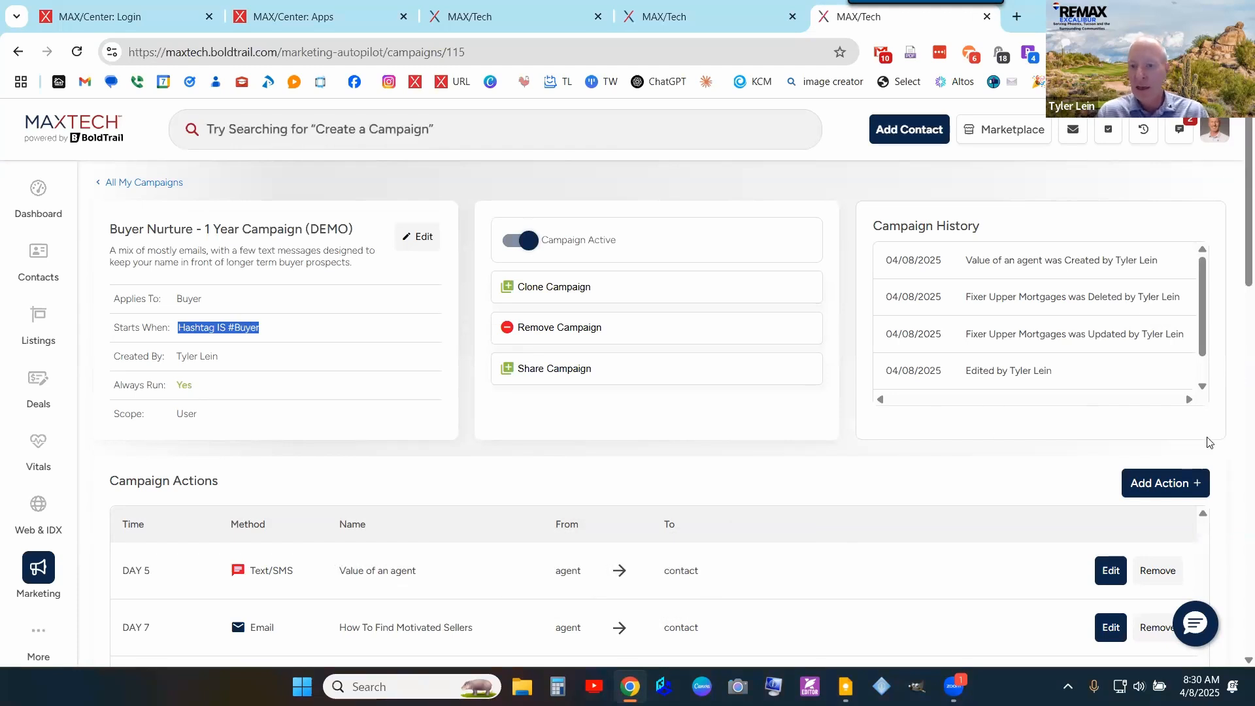
- Open the Add Action menu under Campaign Actions to show the available action types
click(1182, 494)
scroll(1158, 495, down, 1)
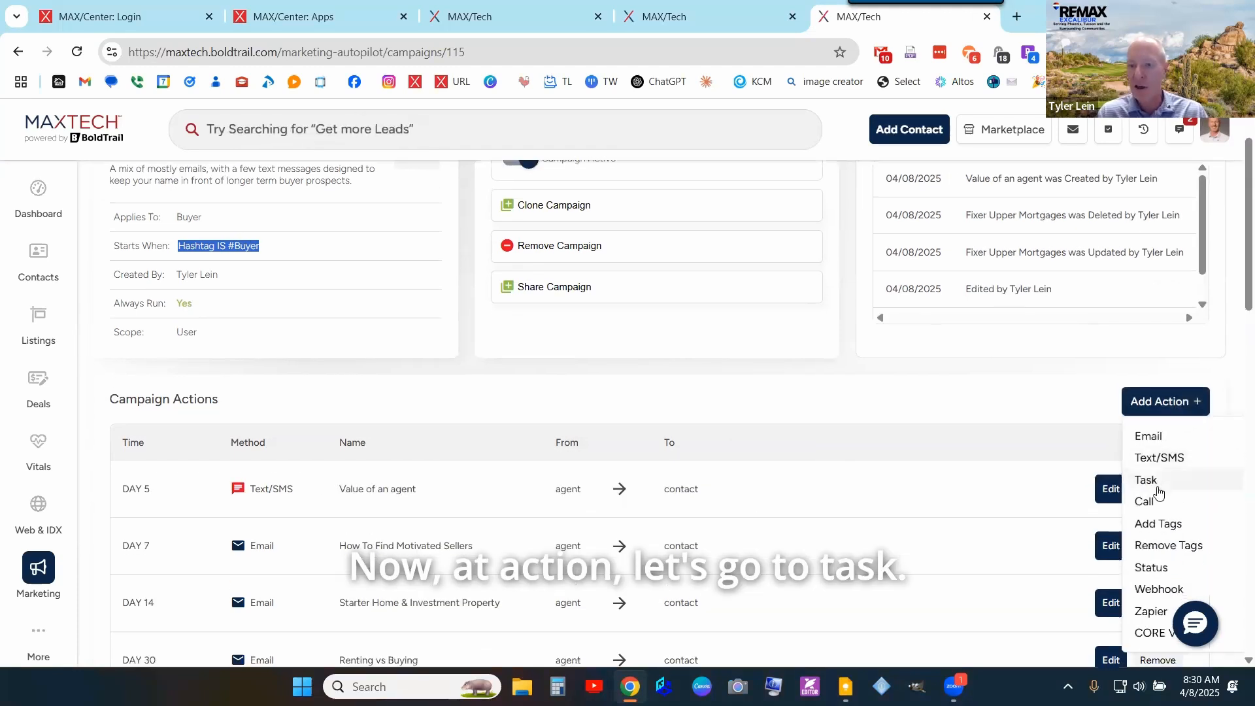
- Add a Task action with content 'Remember to give them an updated market valuation in the areas they are searching'
click(1158, 484)
scroll(640, 443, down, 3)
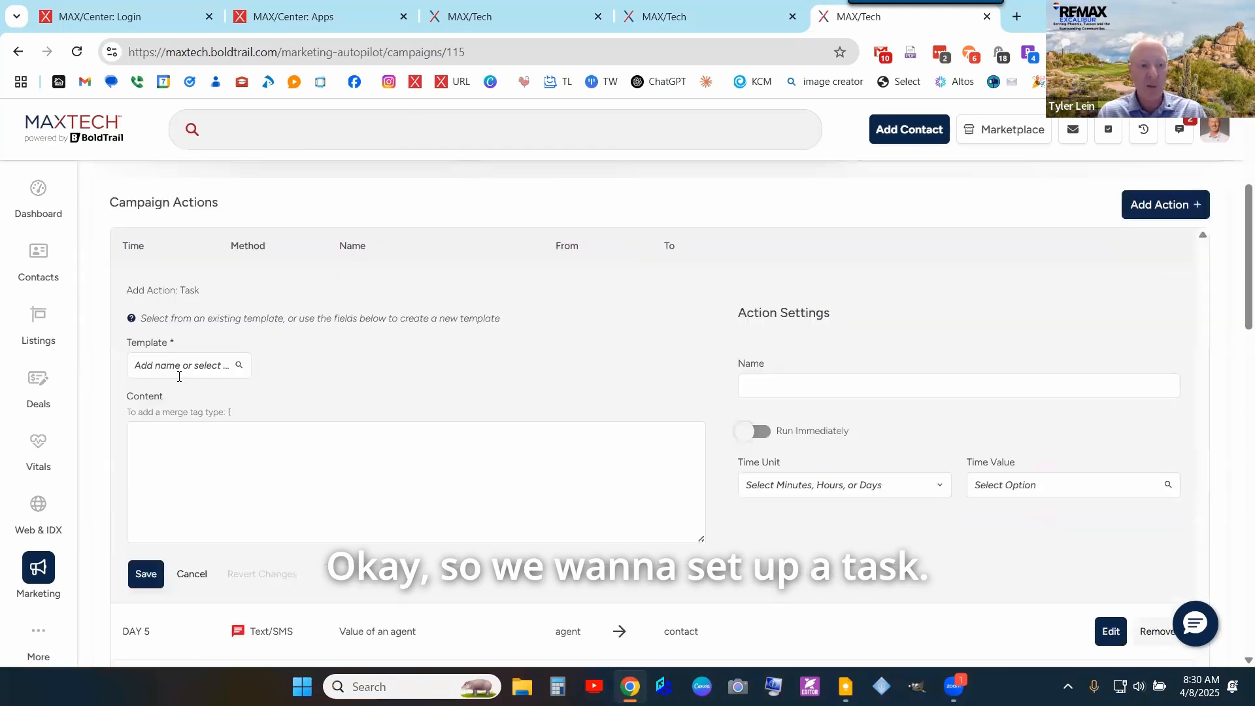
click(215, 317)
click(365, 412)
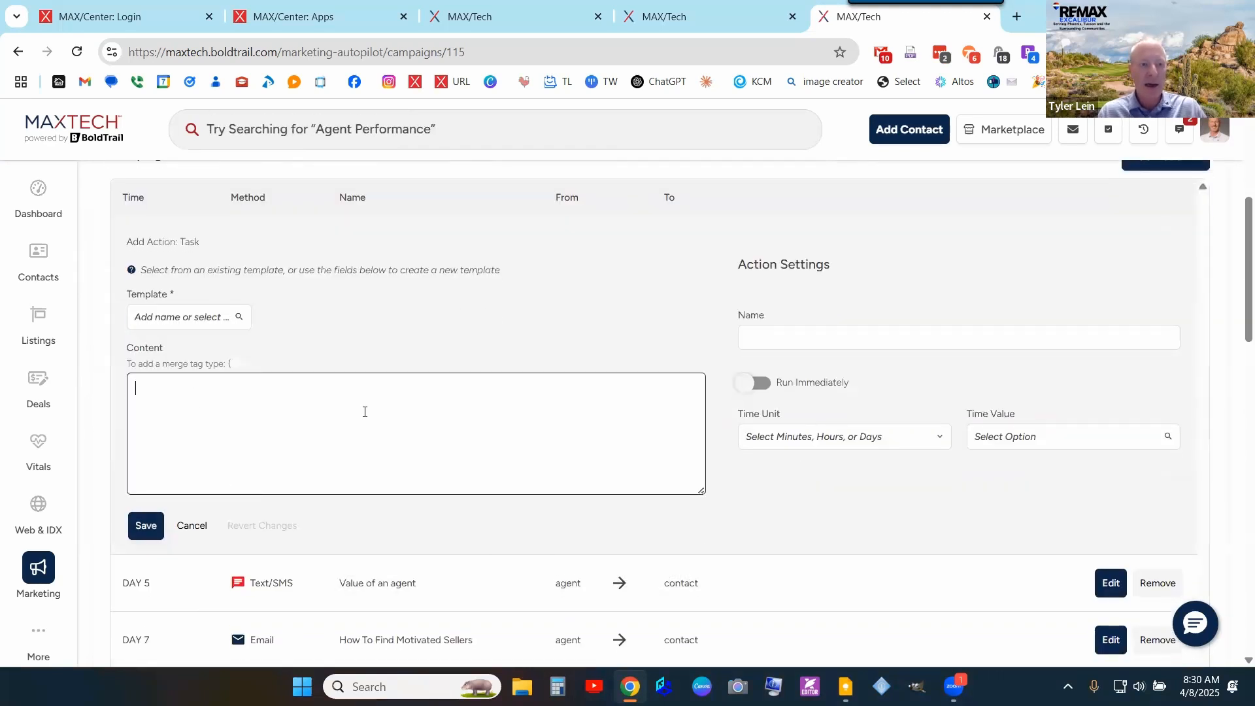
text(dsfa)
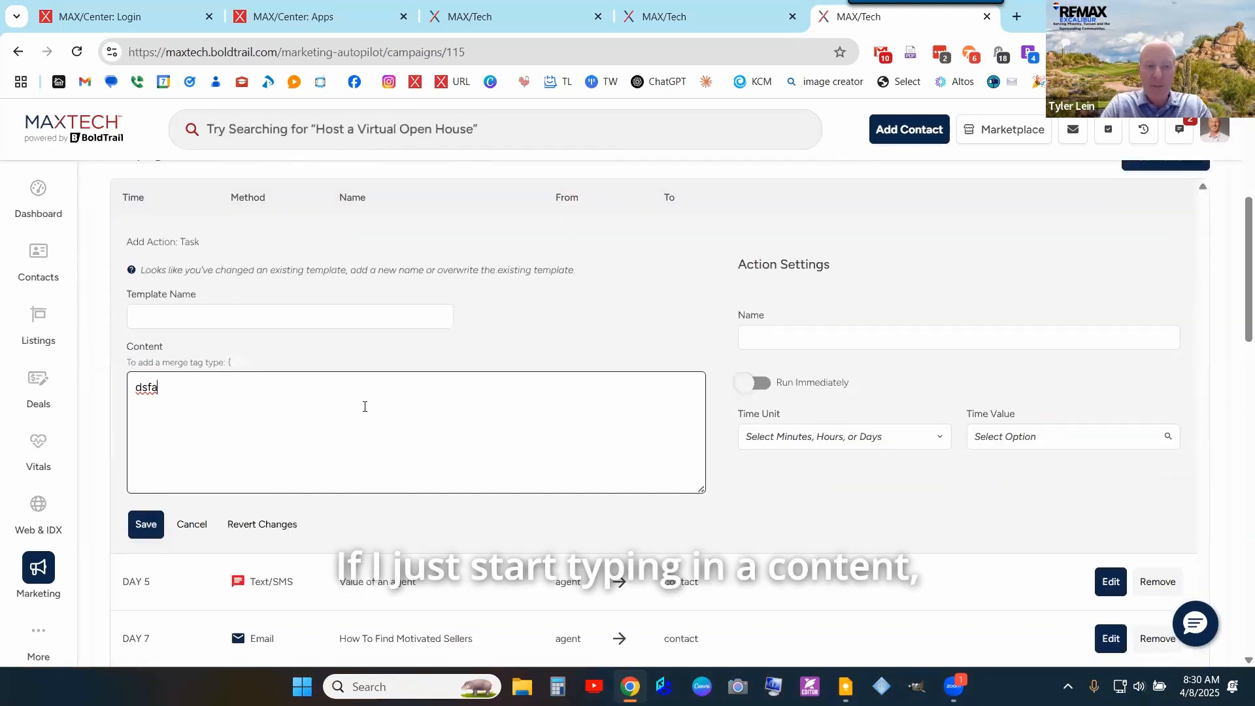
key(BackSpace)
key(BackSpace)
key(BackSpace)
key(BackSpace)
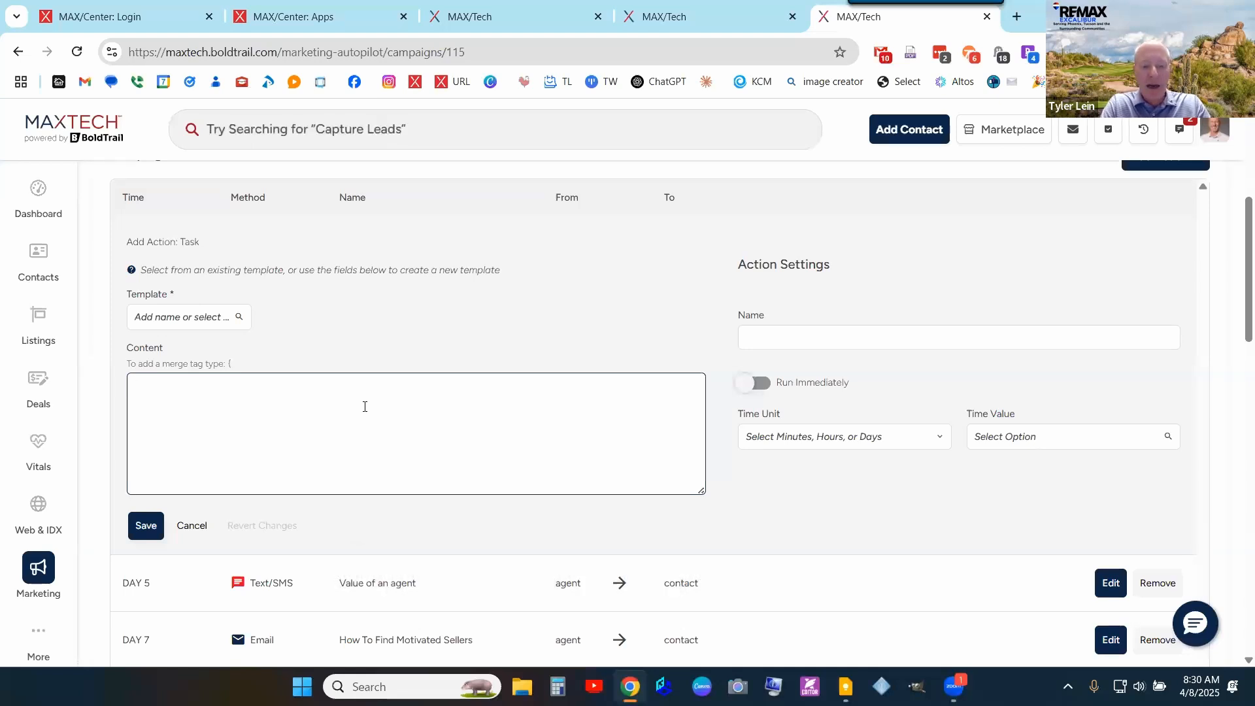
text(Remember to)
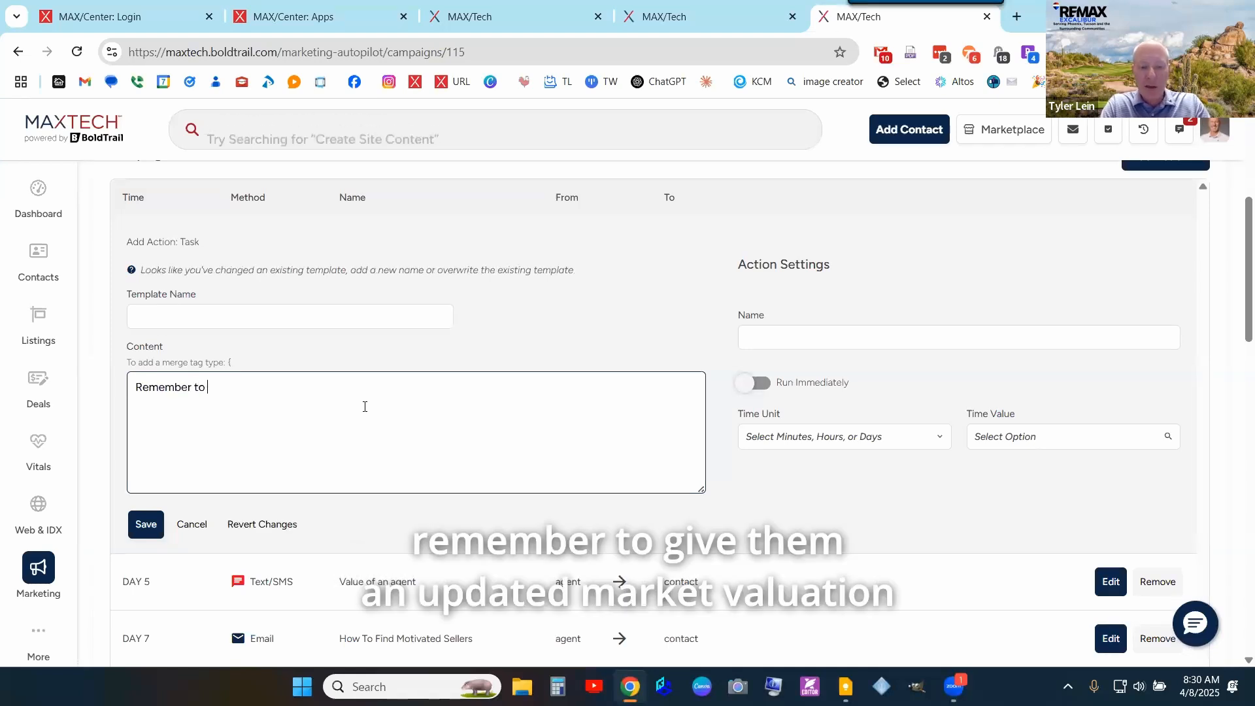
text( give them)
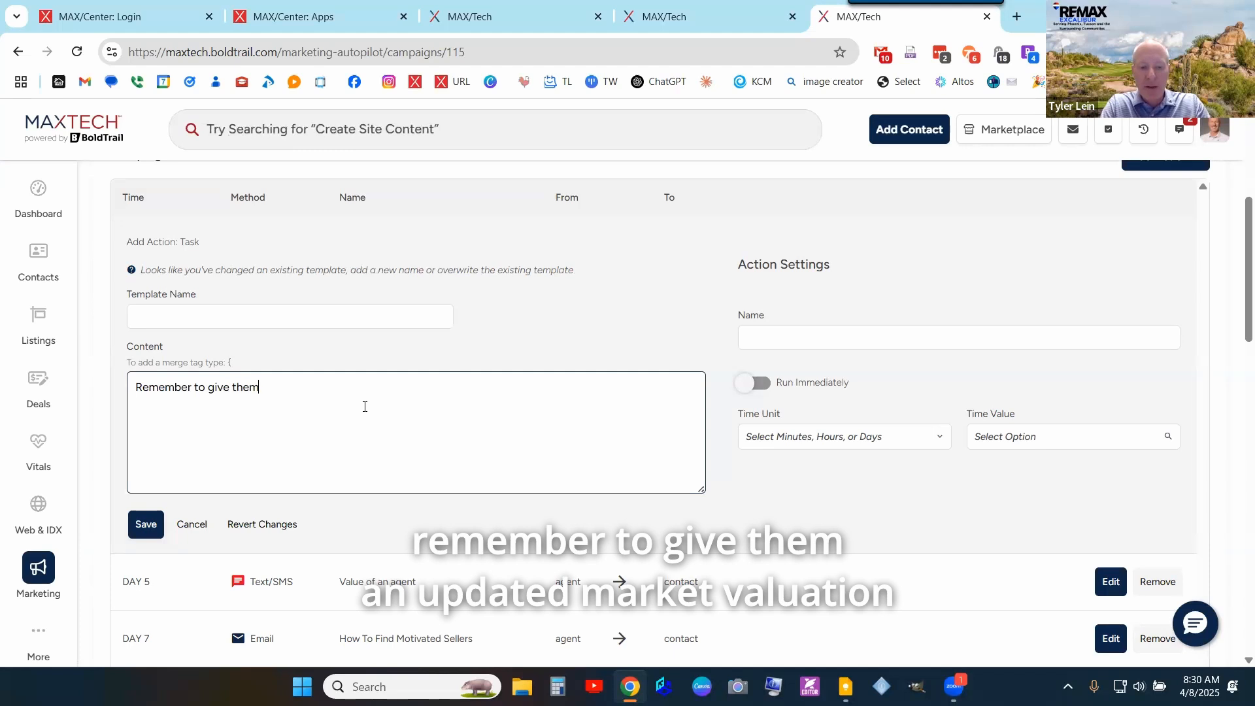
text( an updated mar)
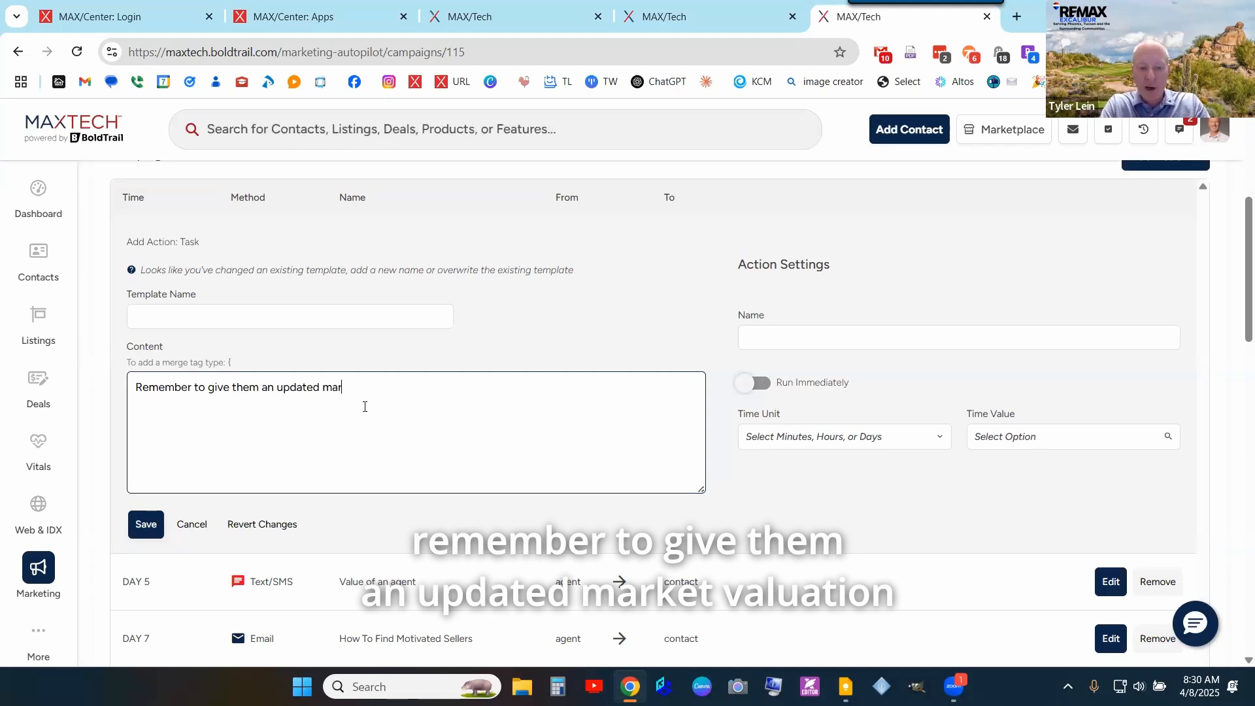
text(ket valuation in the)
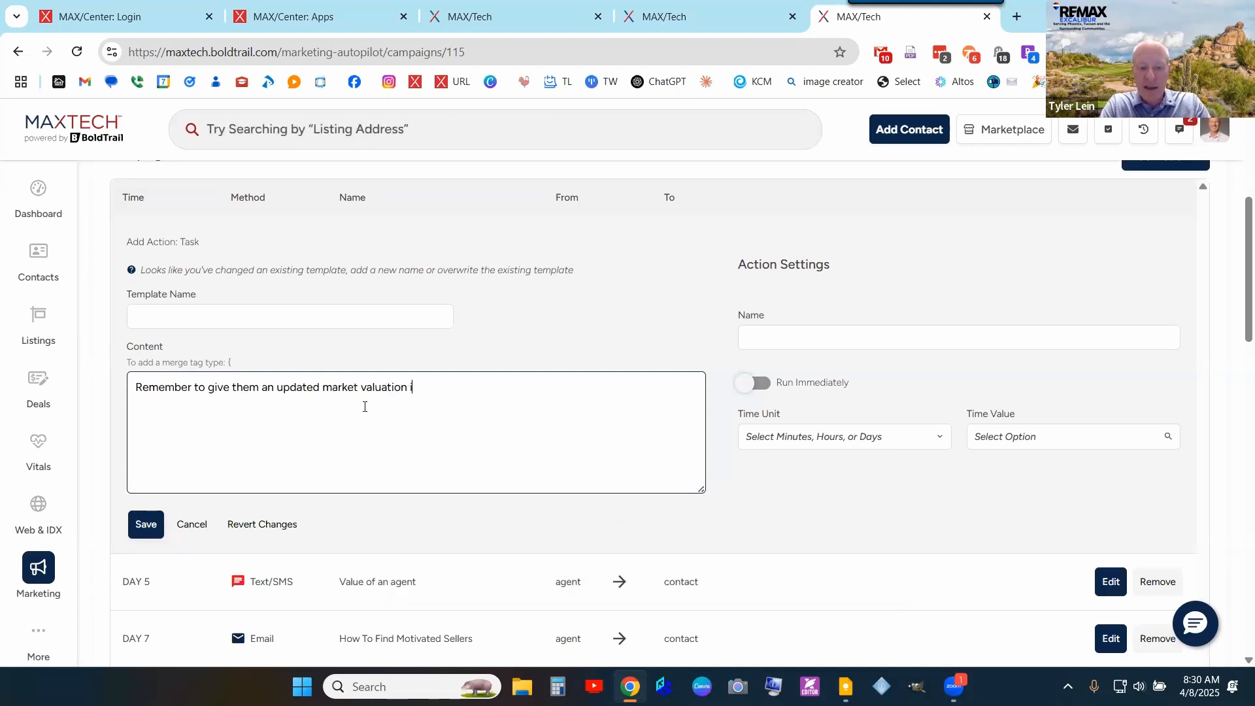
text(they)
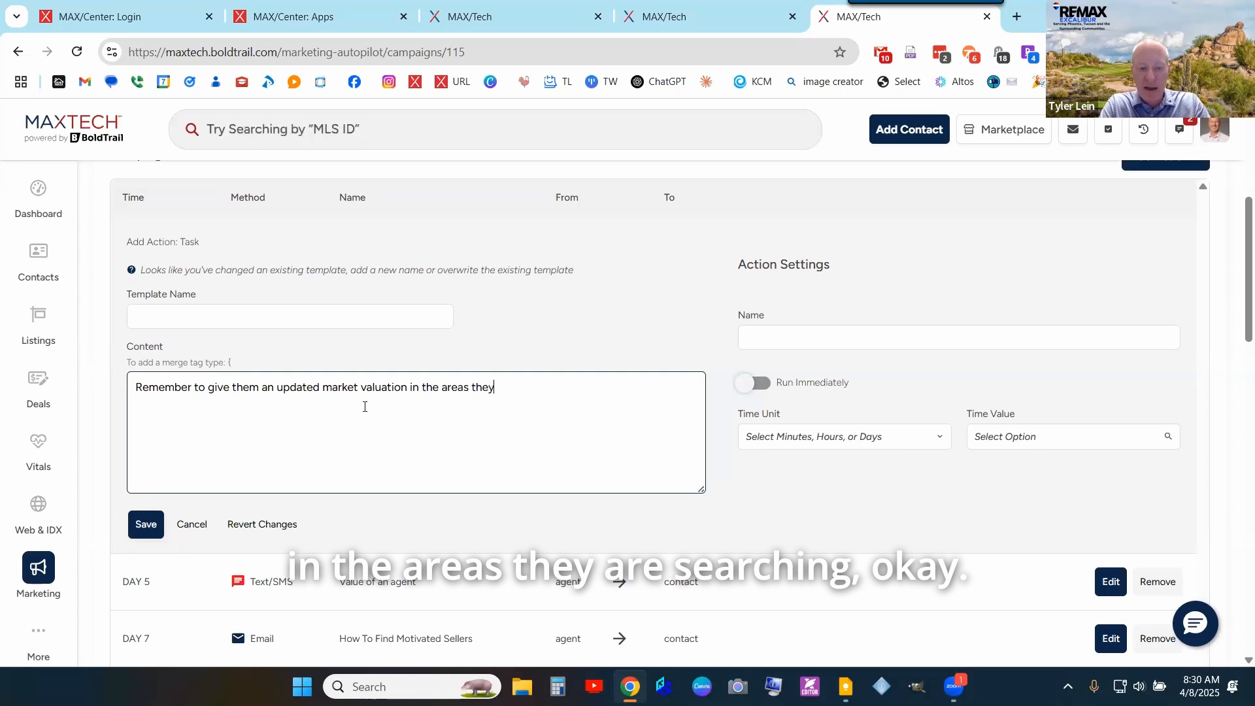
text( are sear)
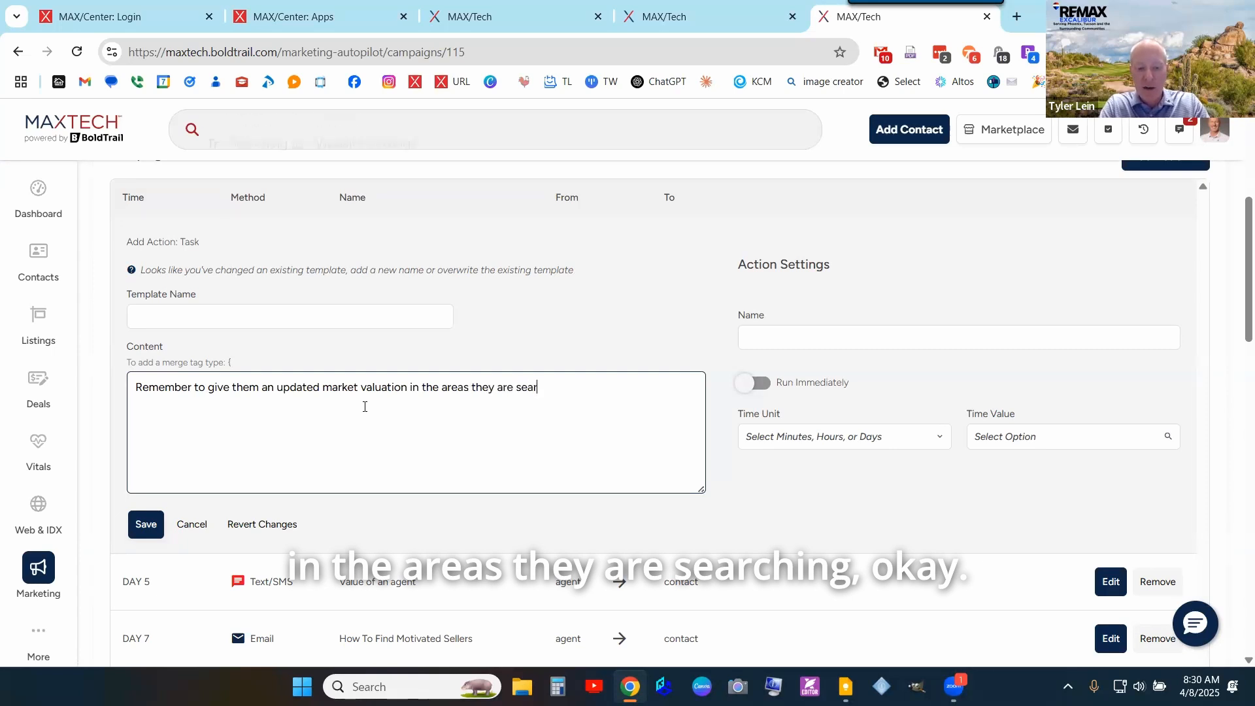
text(ching.)
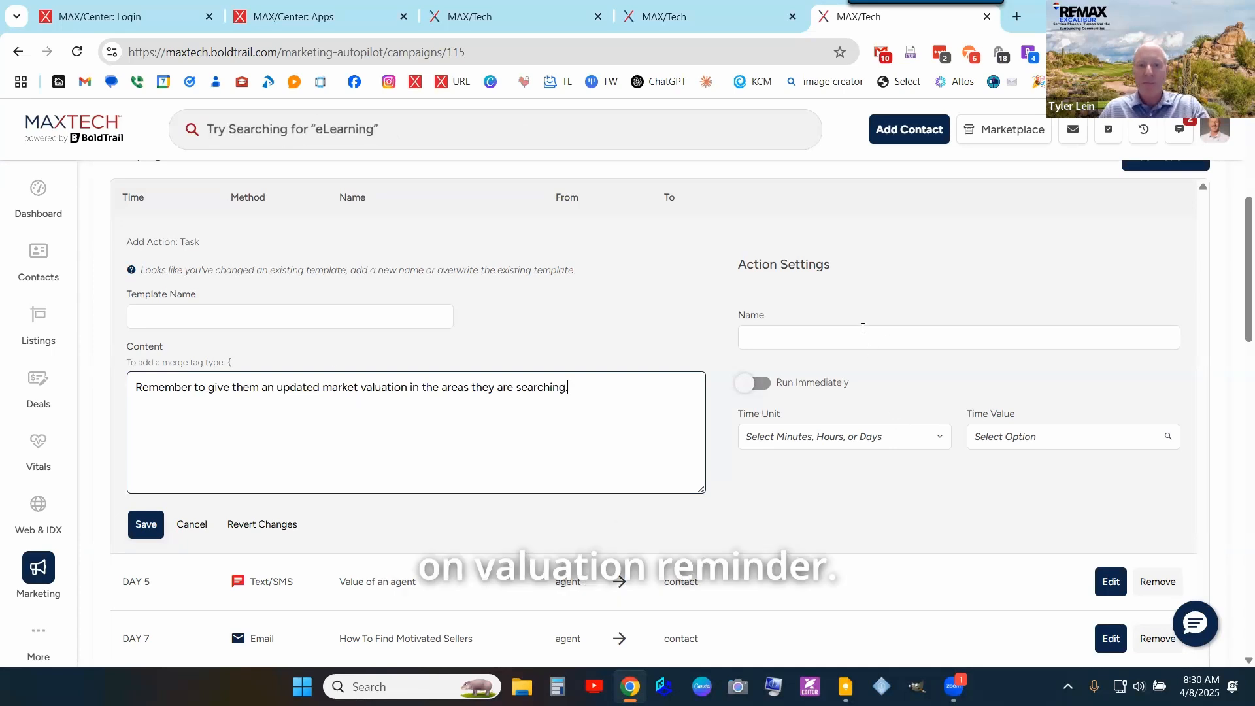
- Name the task 'Valuation reminder' and set its time unit to Days
click(865, 329)
text(Valuatio)
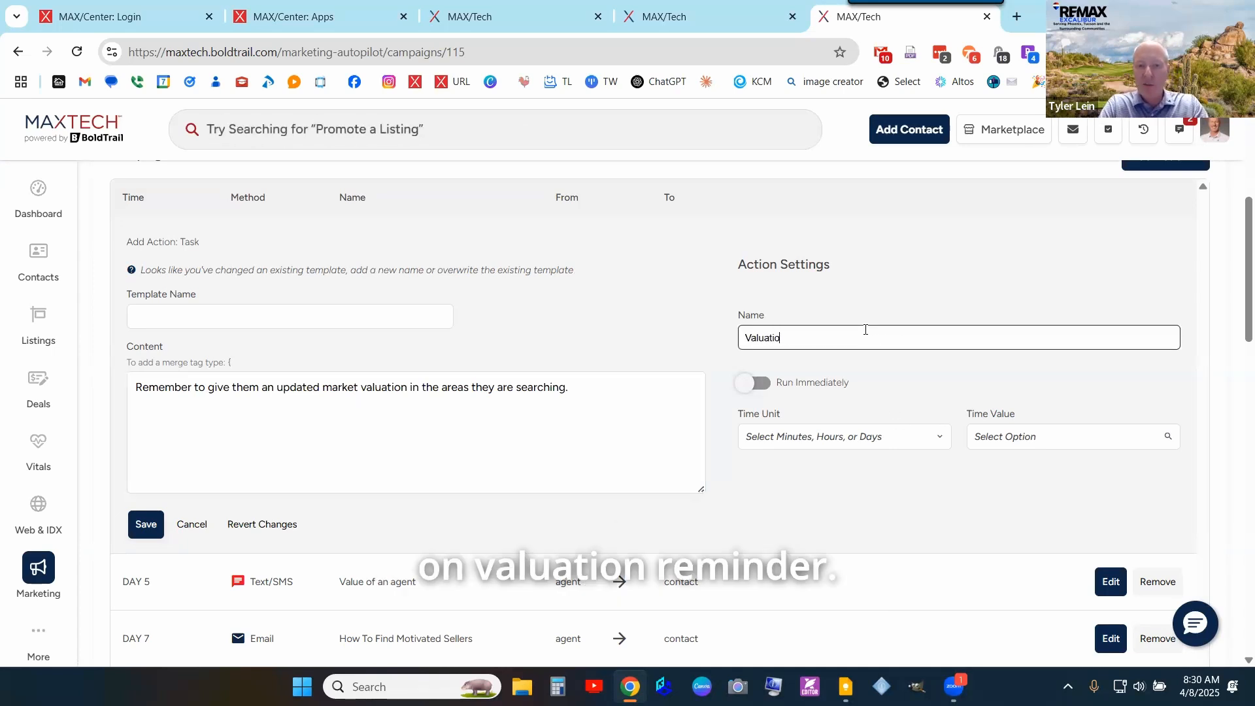
text(n reminder)
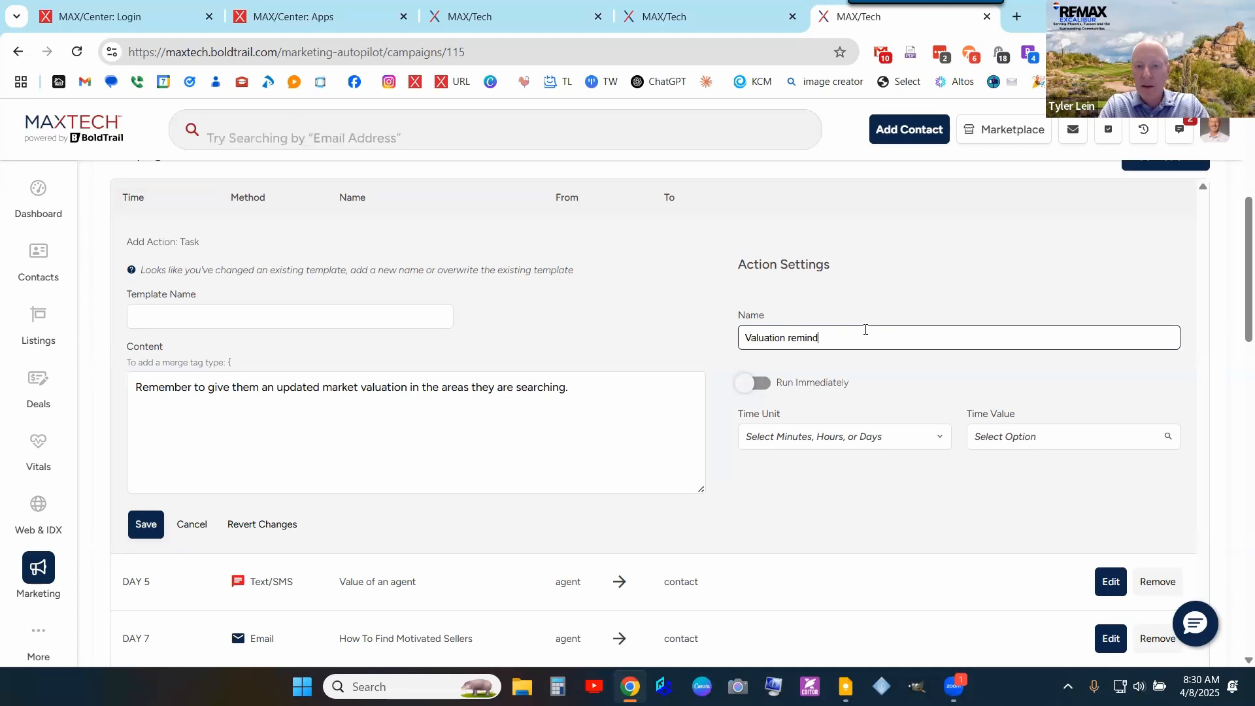
click(858, 433)
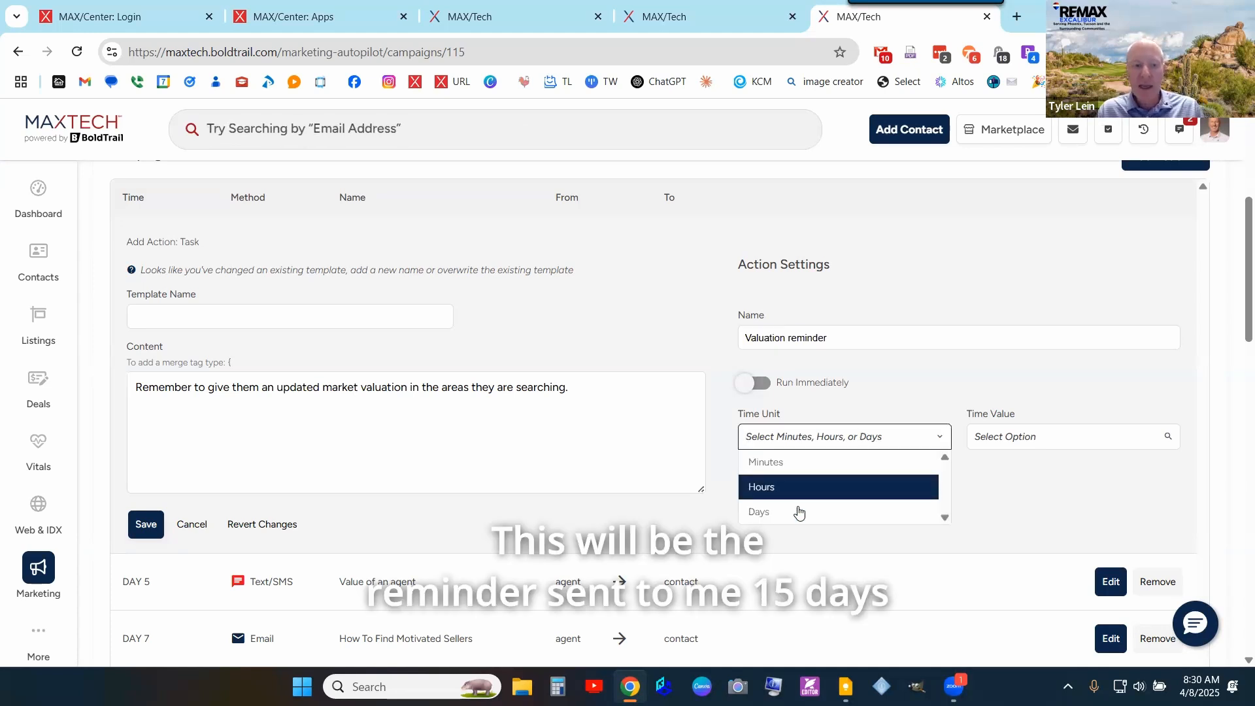
click(798, 513)
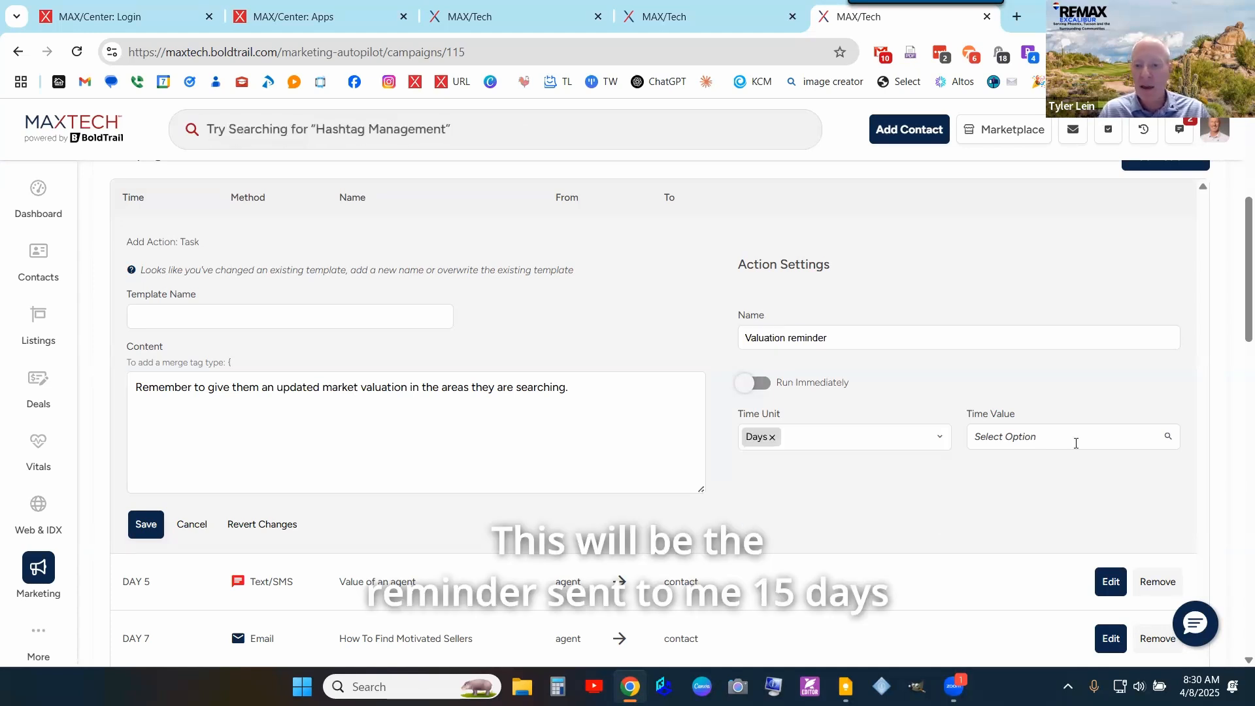
- Set the task's time value to 15 days
click(1033, 437)
scroll(1029, 497, down, 5)
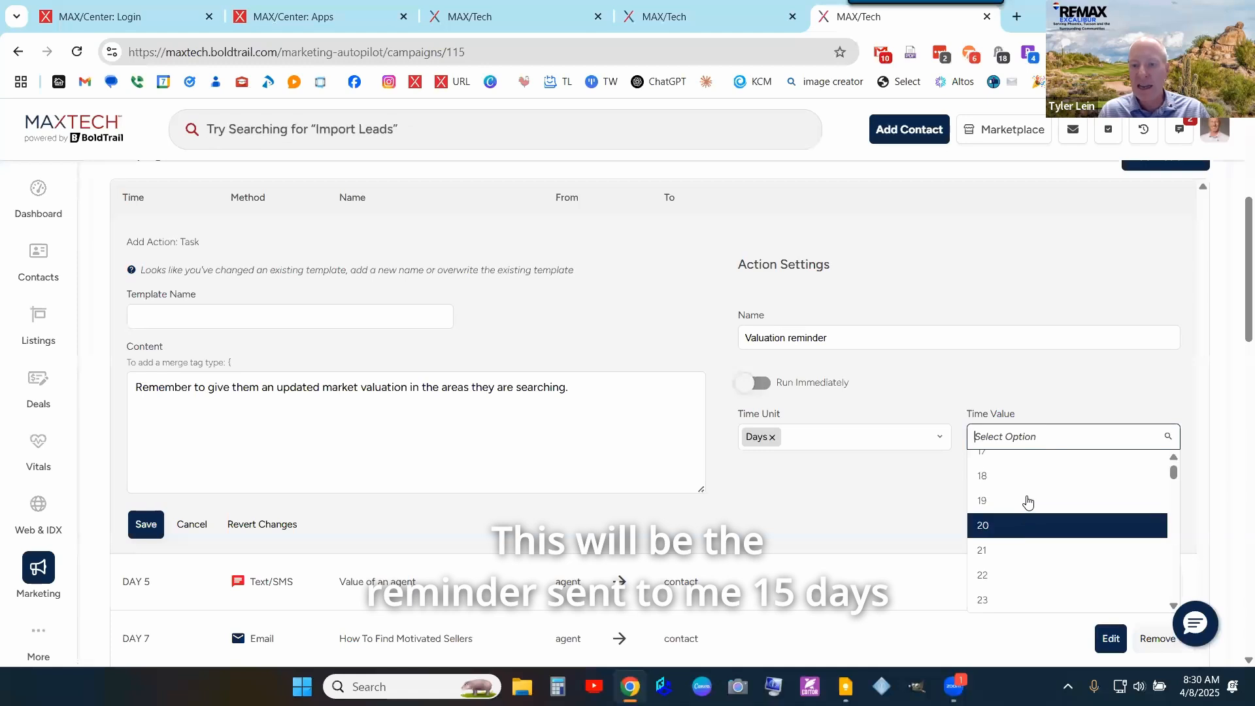
click(1028, 482)
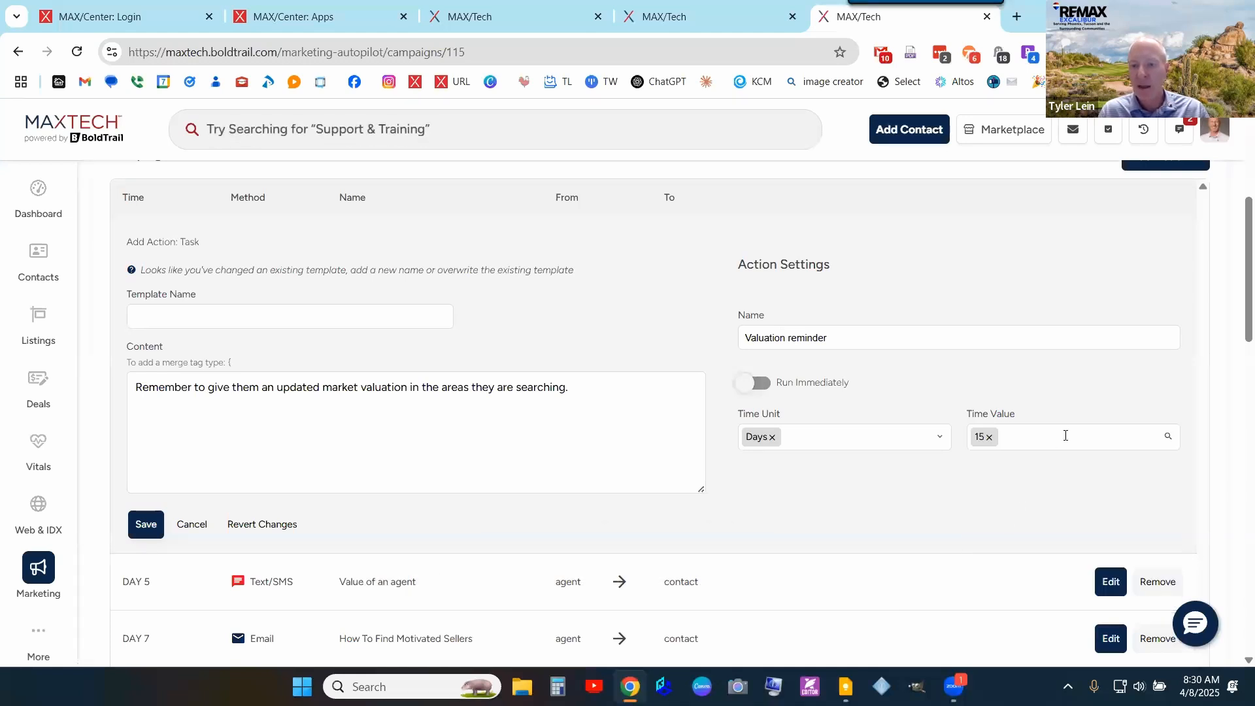
click(1064, 435)
scroll(1035, 521, down, 12)
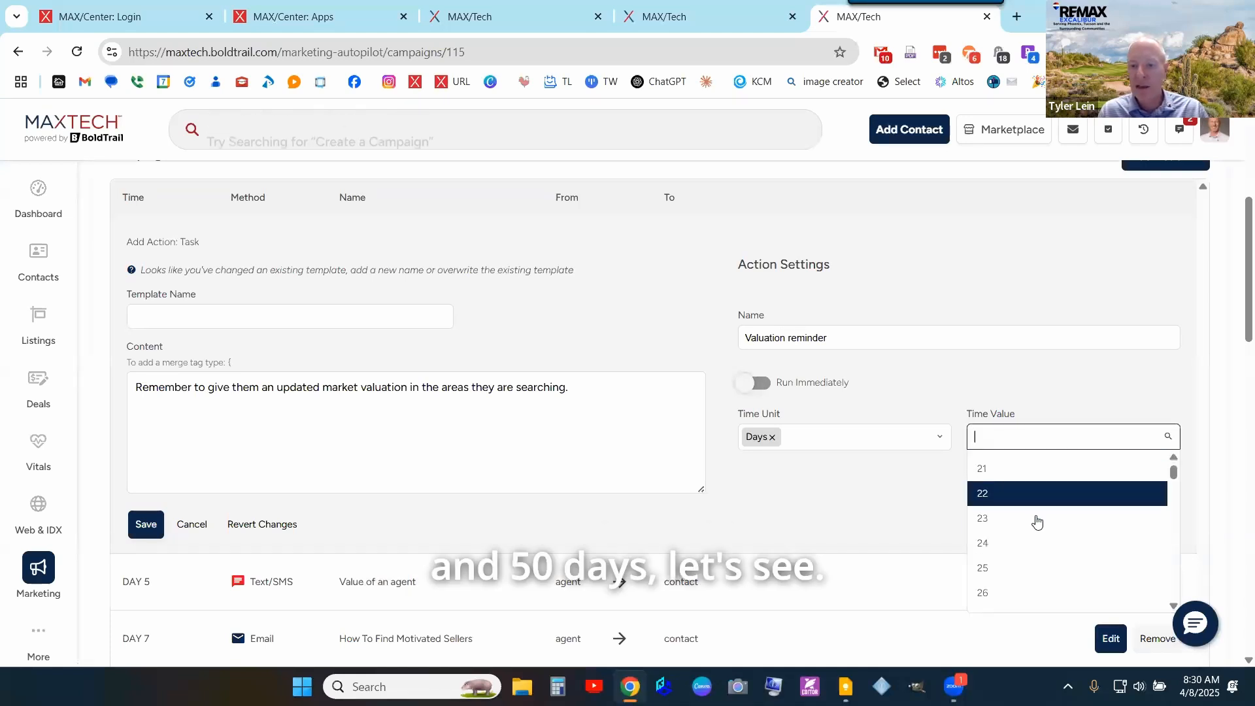
scroll(1036, 521, down, 3)
click(1033, 536)
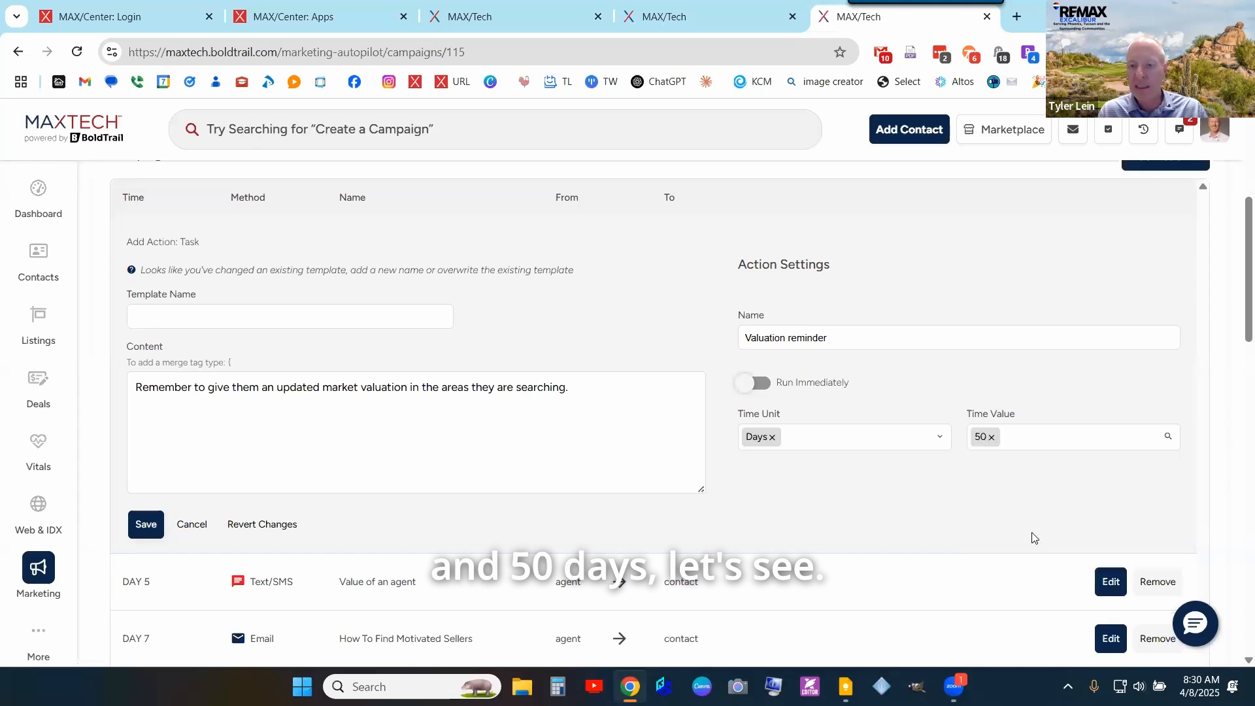
click(1031, 436)
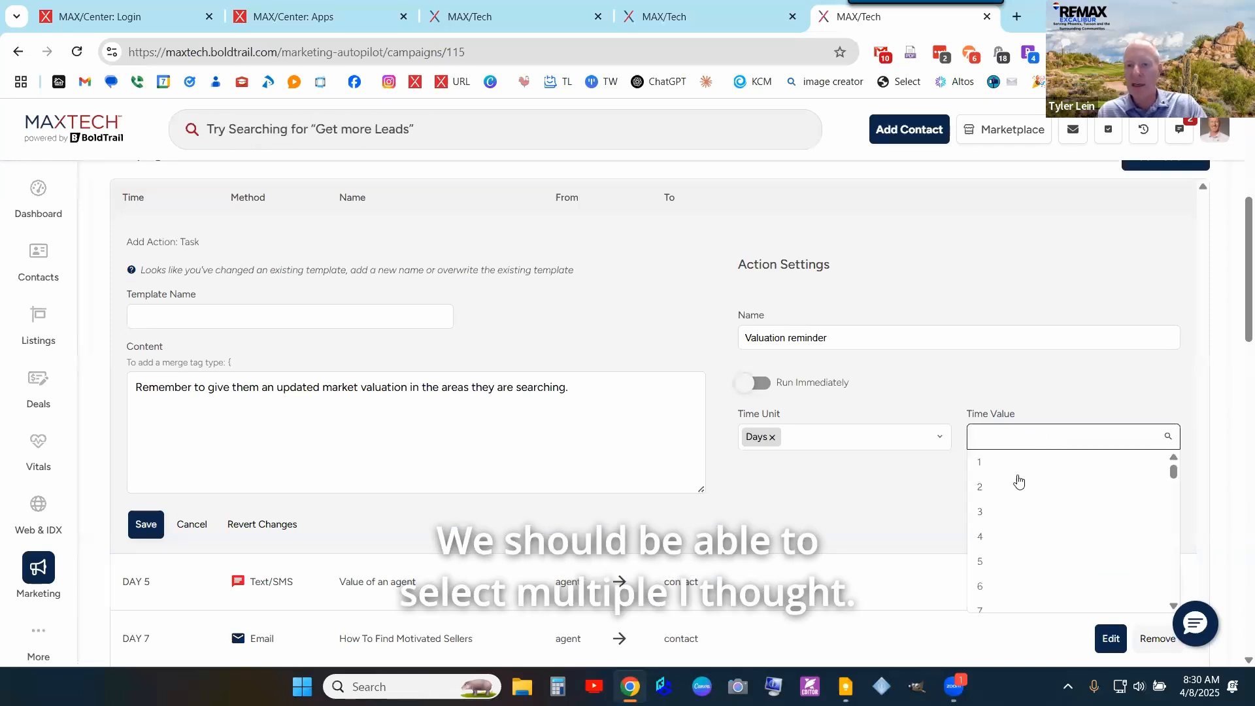
scroll(1010, 520, down, 3)
click(1000, 574)
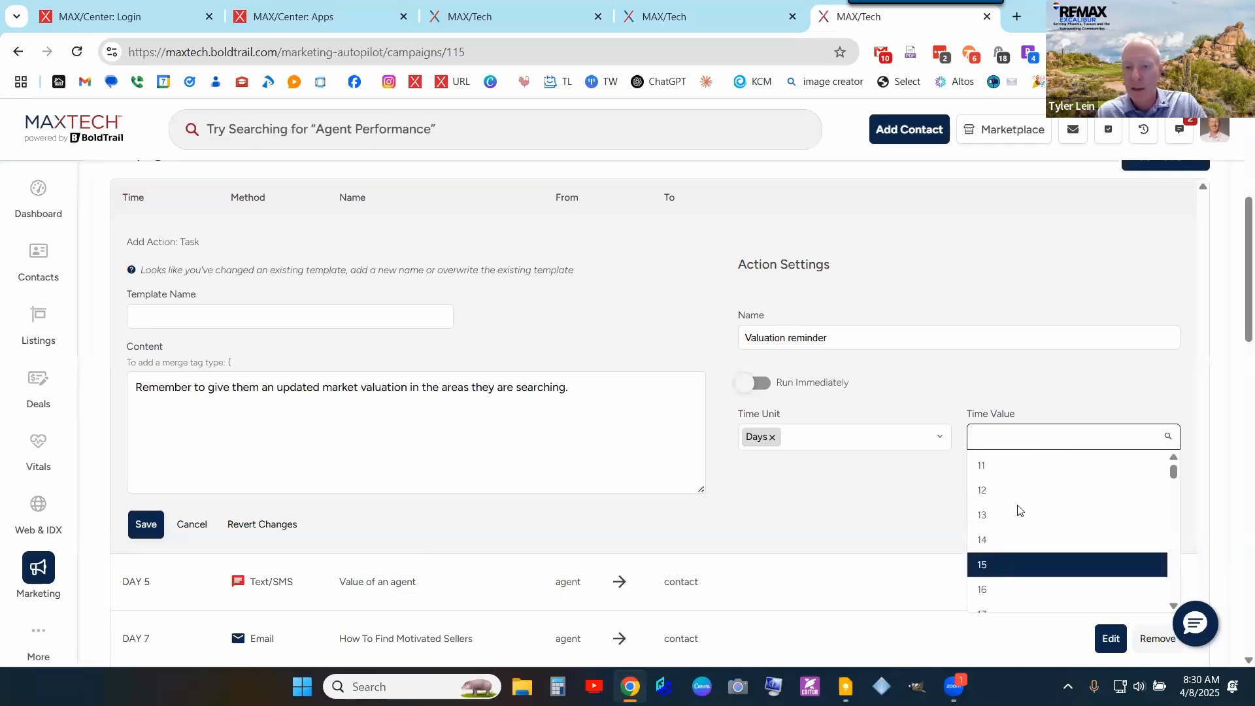
click(1120, 437)
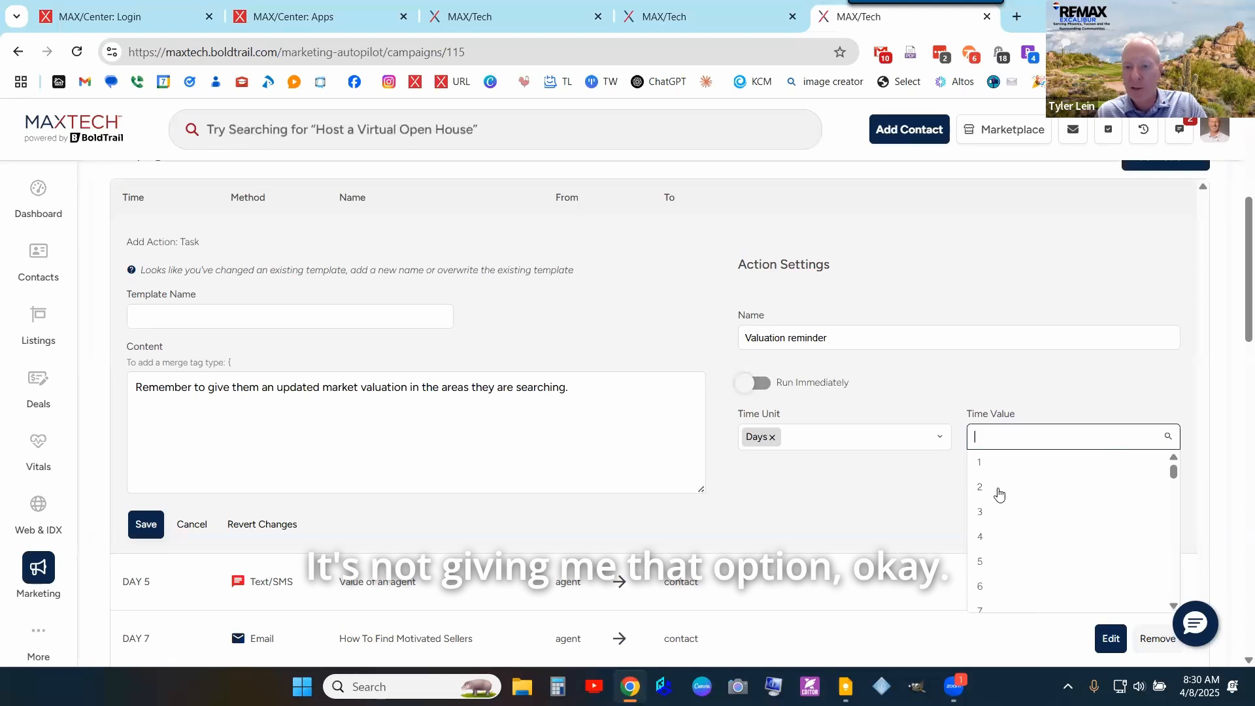
scroll(959, 503, down, 3)
scroll(1015, 325, down, 3)
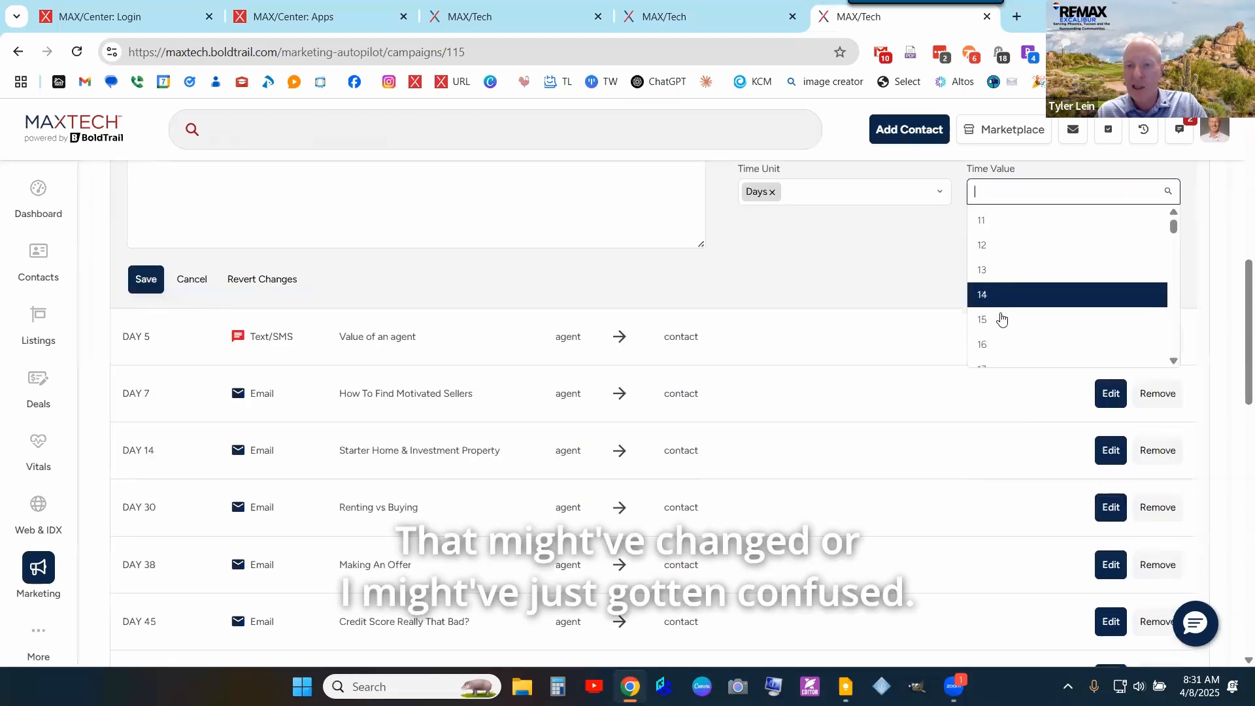
click(1000, 317)
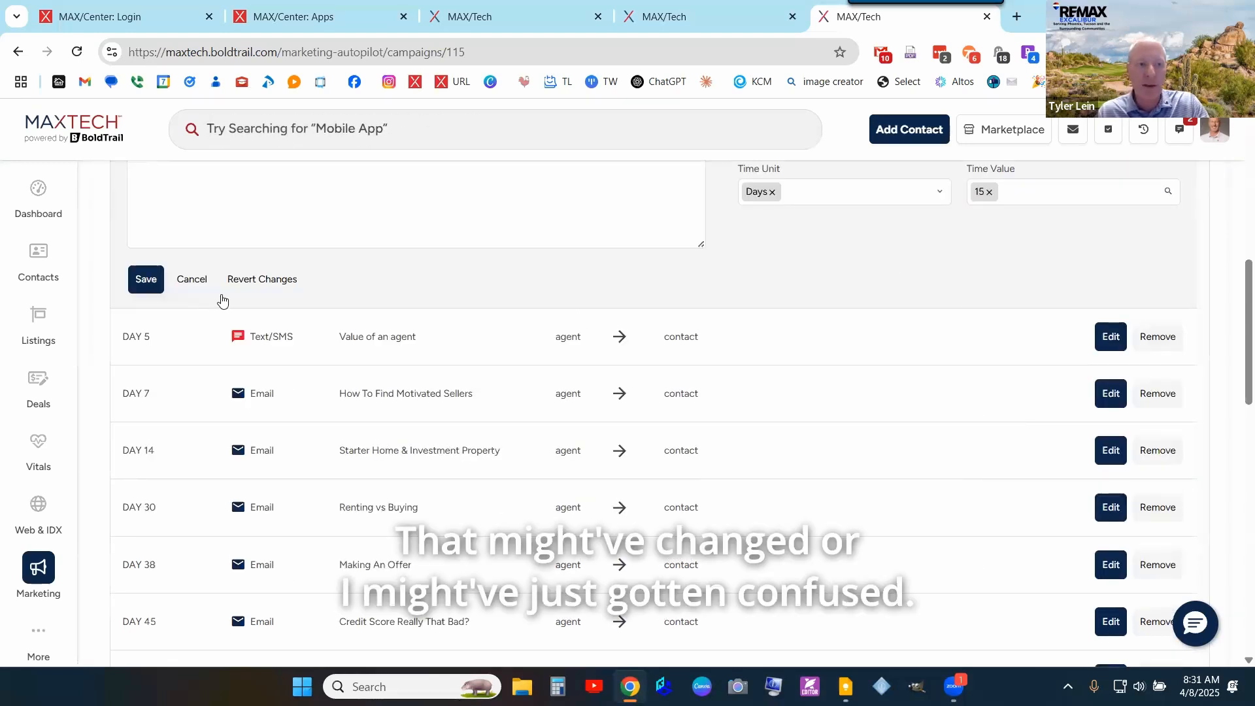
- Enter template name 'Valuation Reminder' and save the Day 15 task to the campaign
scroll(866, 343, up, 2)
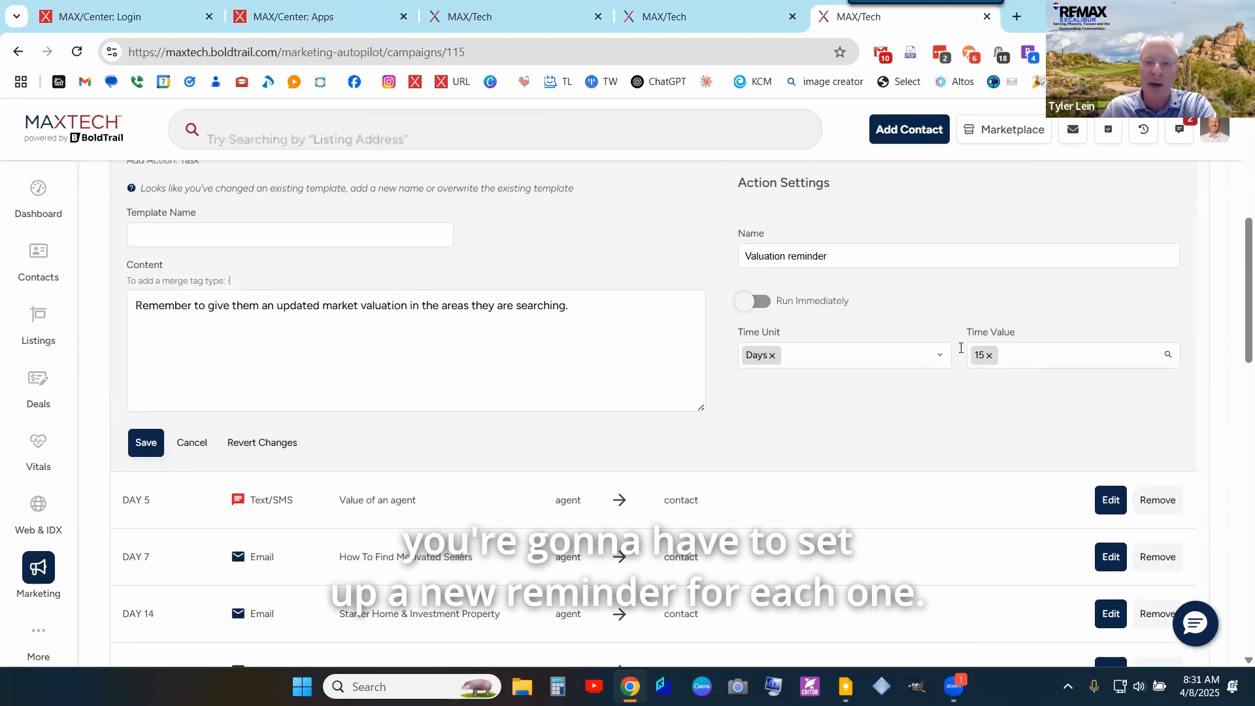
click(147, 444)
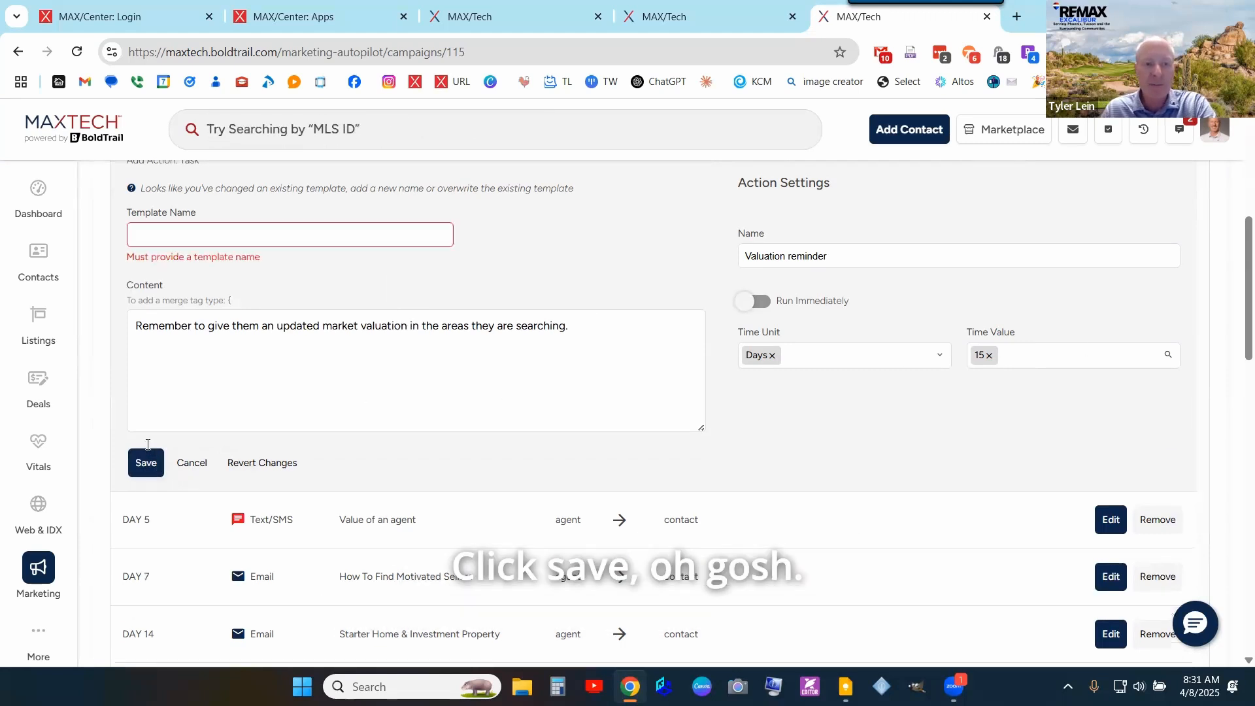
text(Valuea)
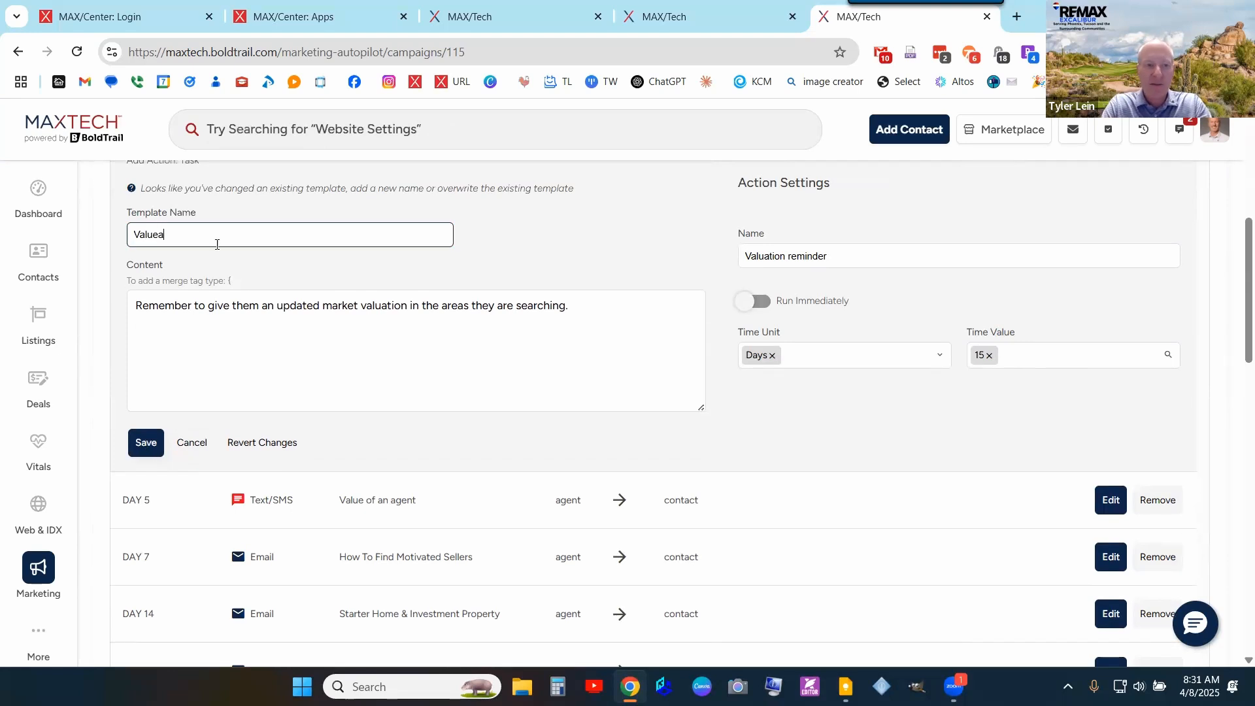
key(BackSpace)
key(BackSpace)
key(BackSpace)
key(BackSpace)
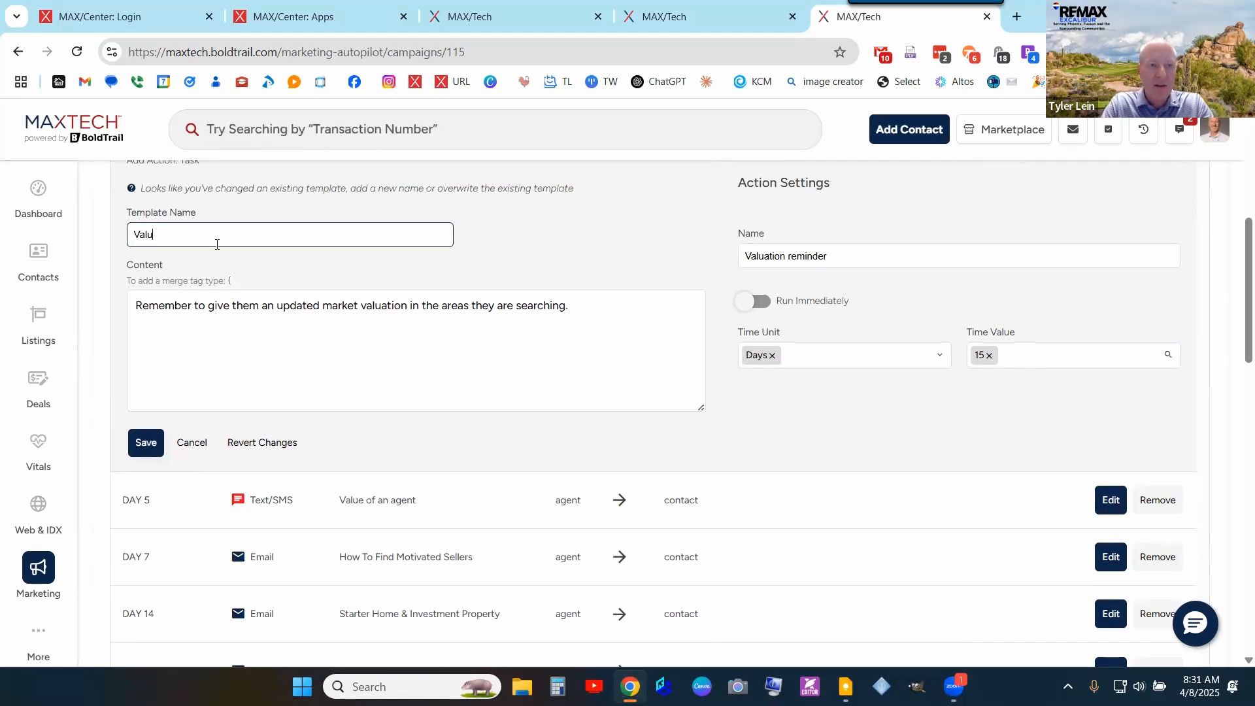
text(ation Reminder)
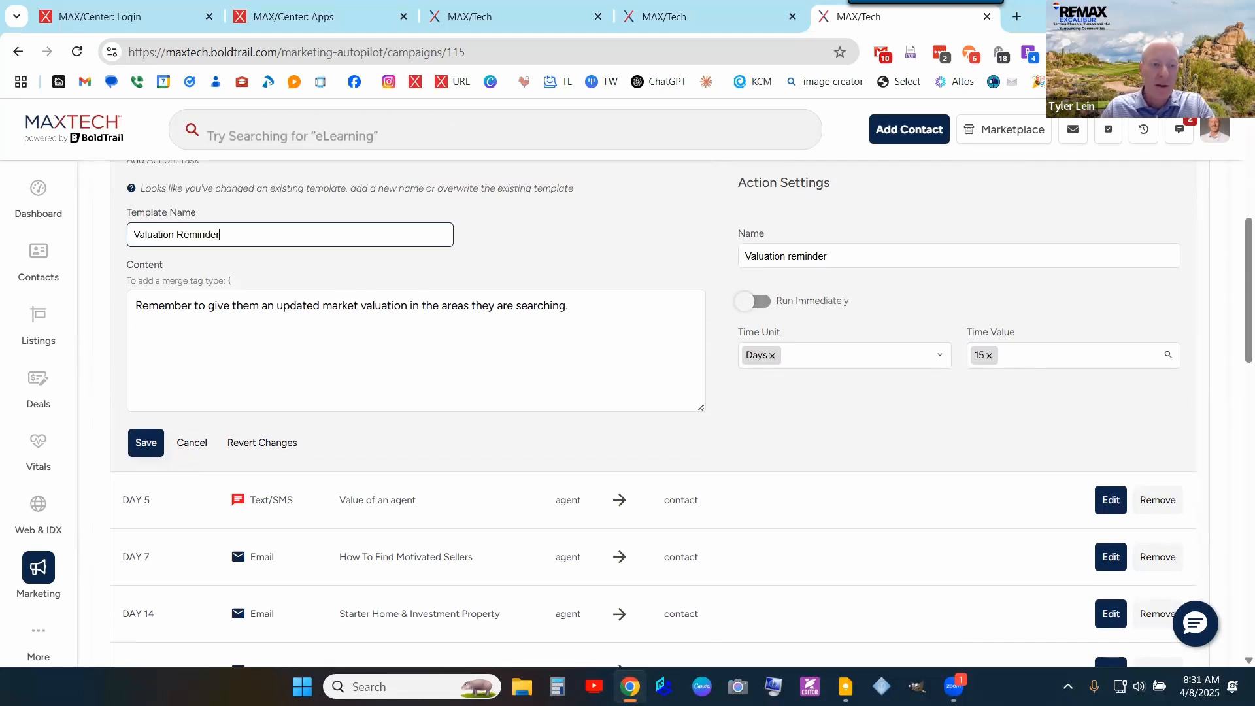
click(157, 440)
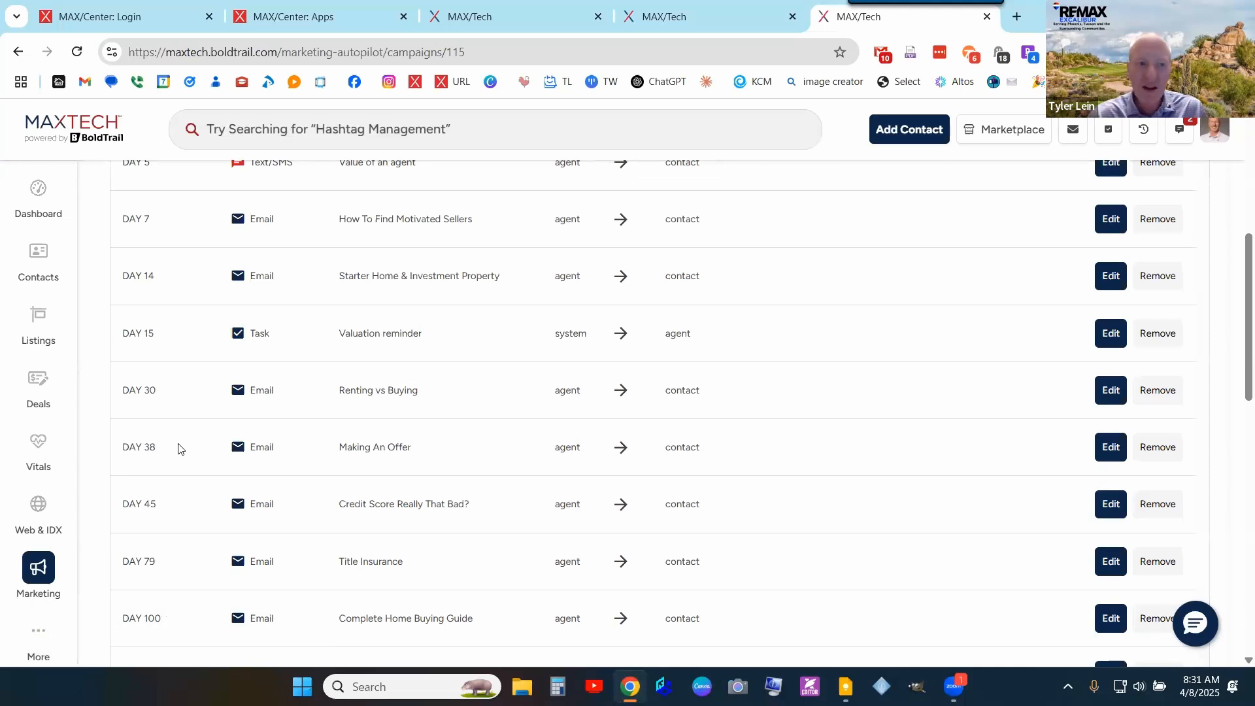
scroll(462, 313, down, 3)
scroll(465, 364, up, 6)
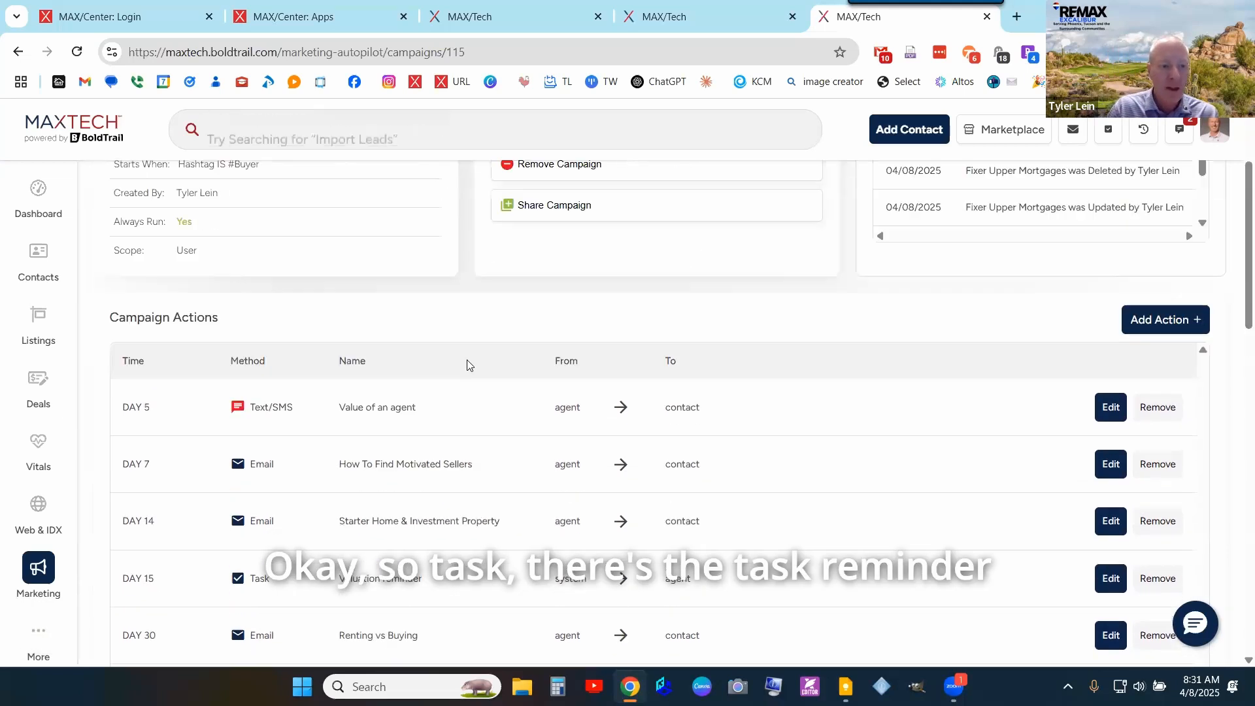
scroll(255, 409, down, 3)
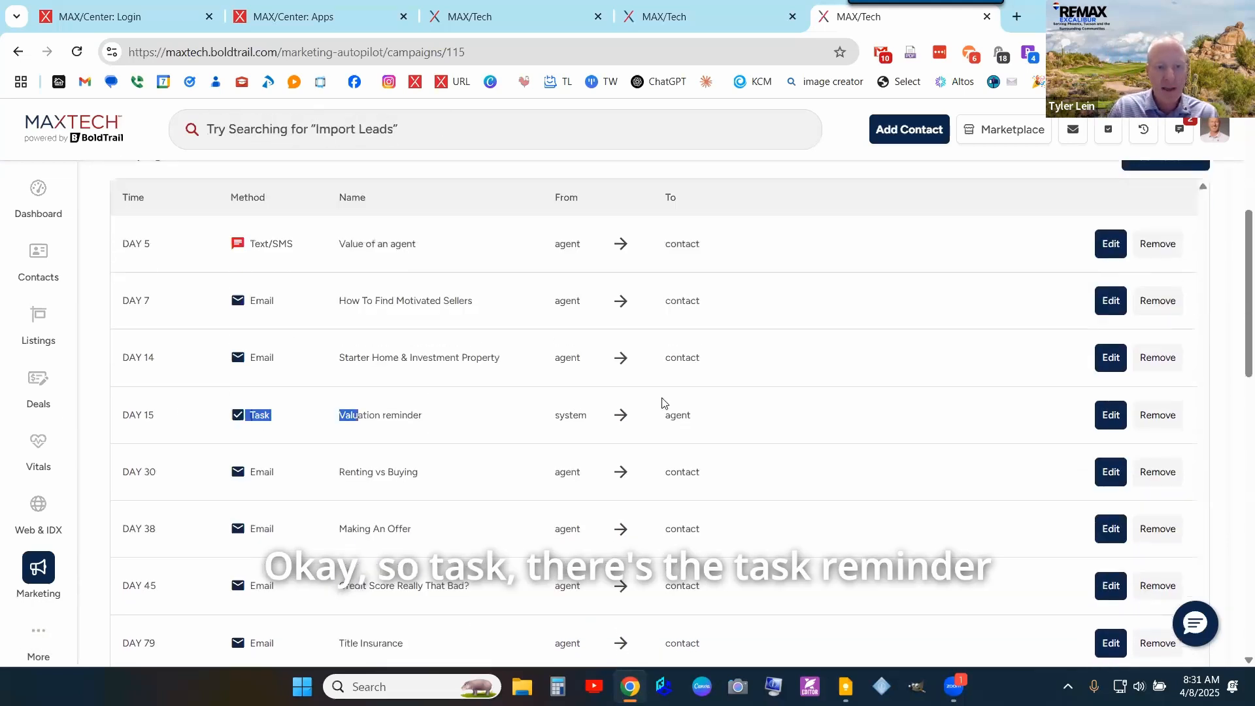
drag(664, 403, 787, 406)
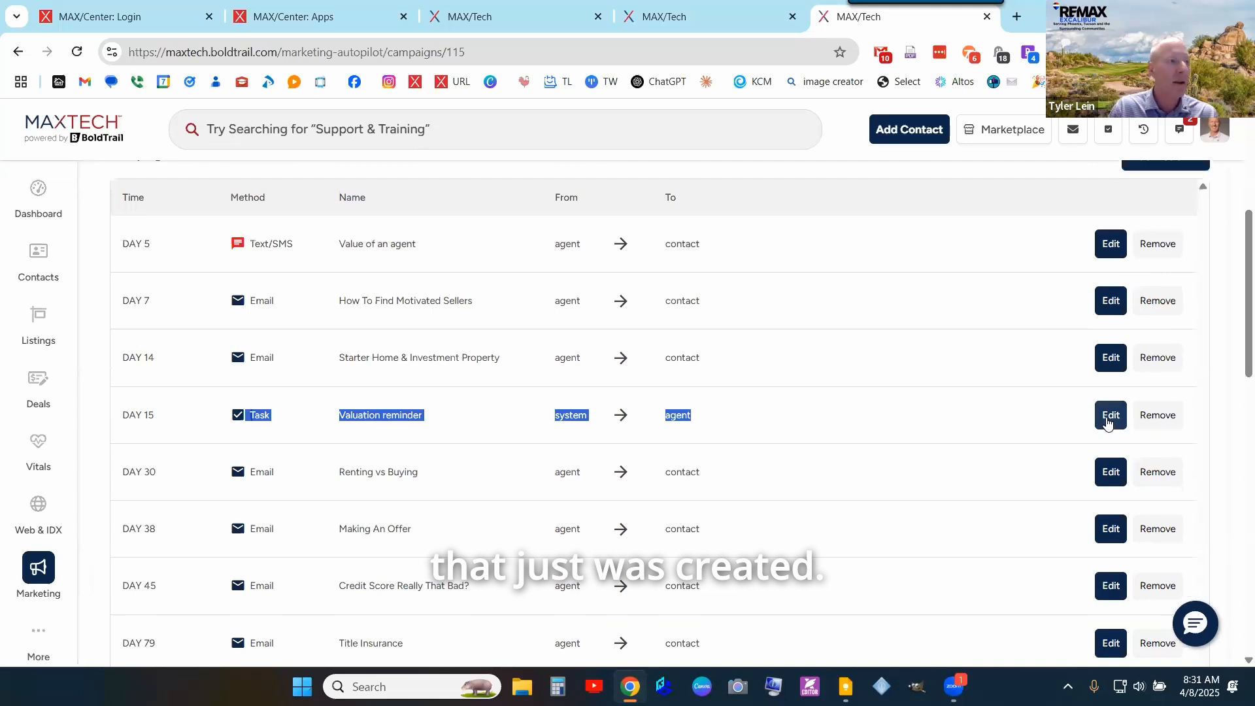
click(1110, 418)
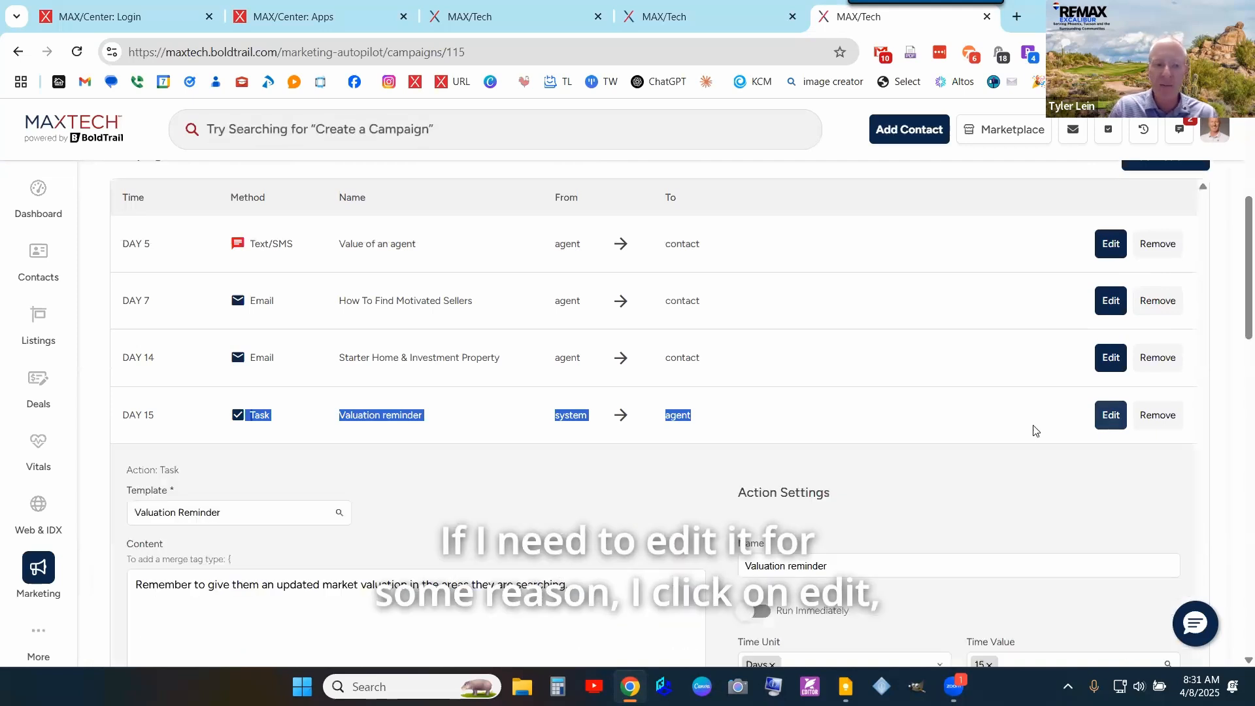
scroll(1087, 417, down, 3)
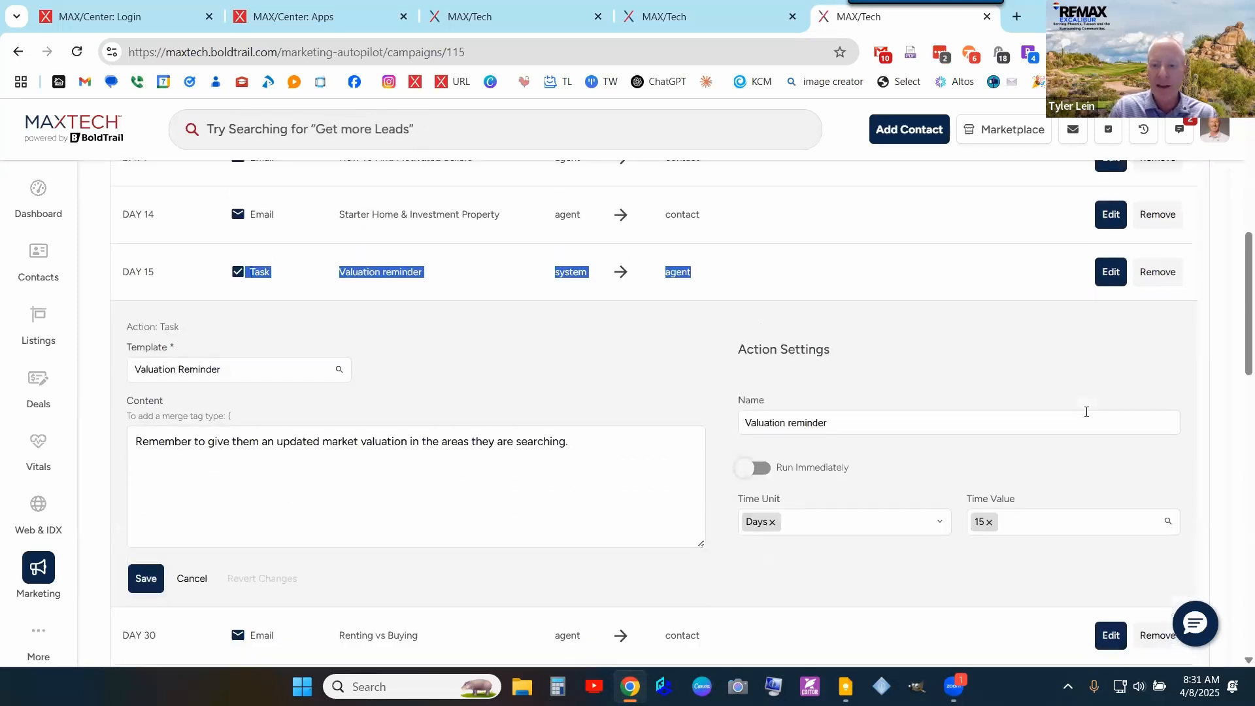
click(146, 559)
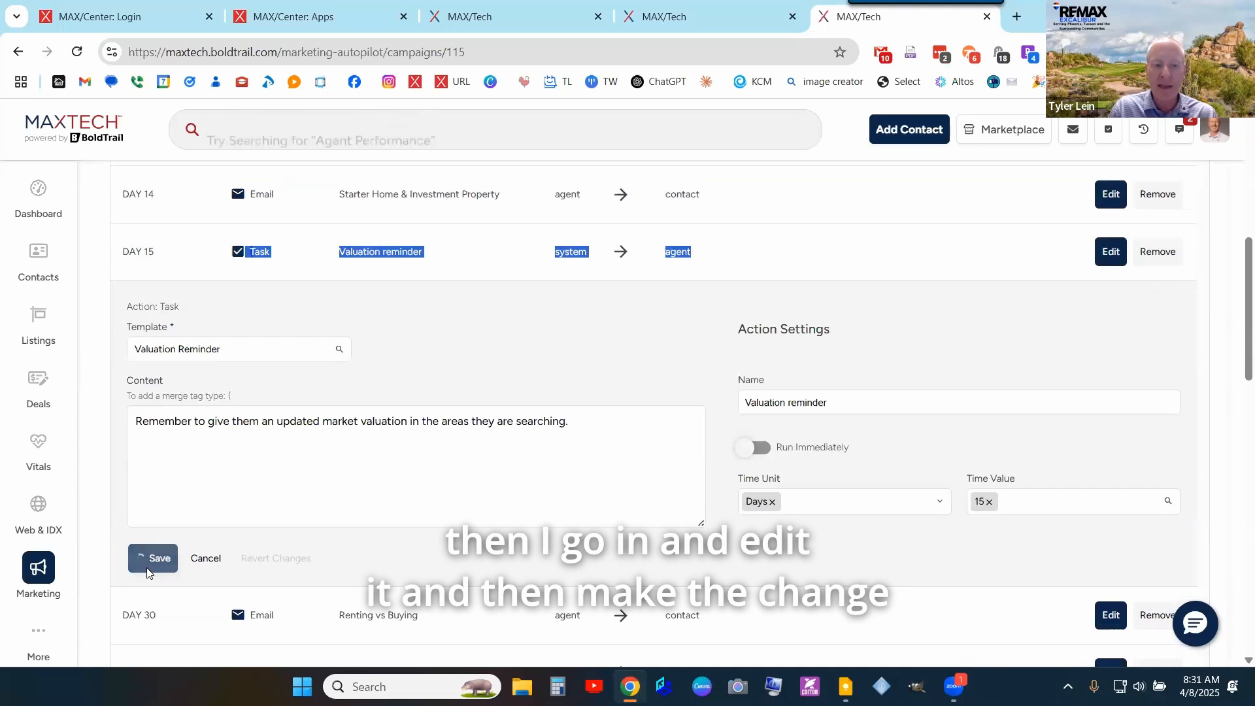
scroll(1012, 343, up, 4)
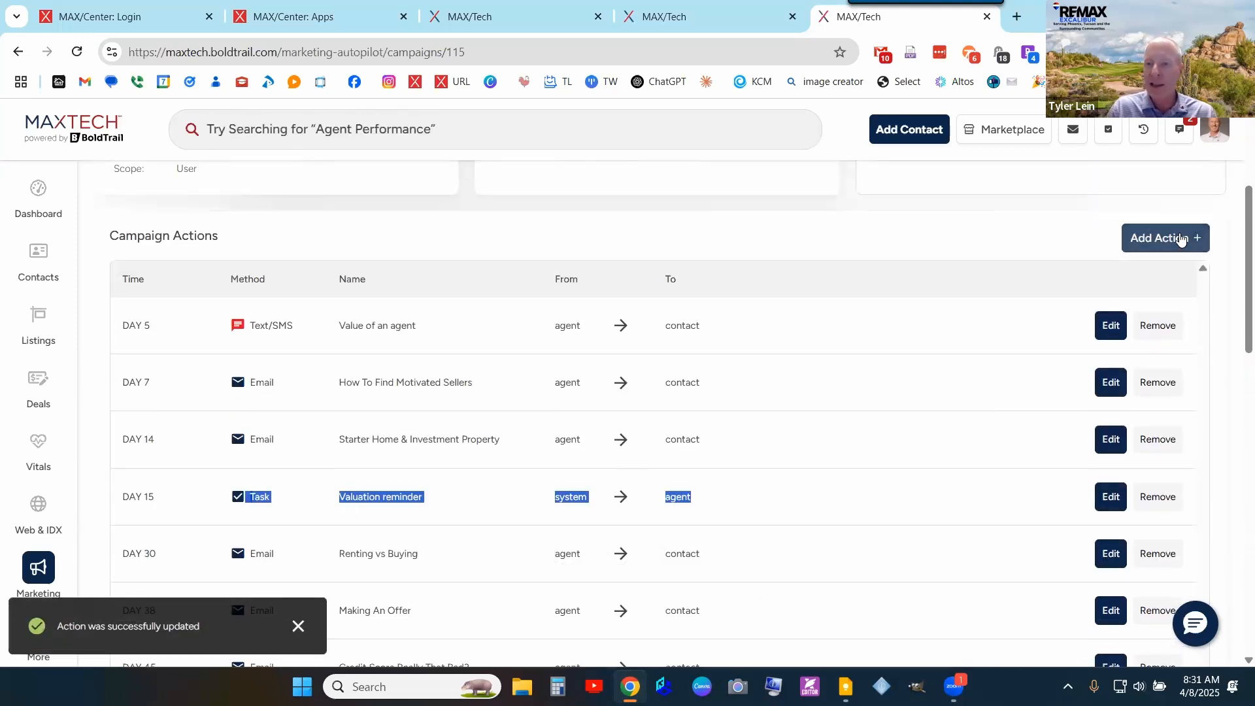
- Add a Call action with content 'Call to get a update on their prequalification status'
click(1170, 238)
click(1152, 340)
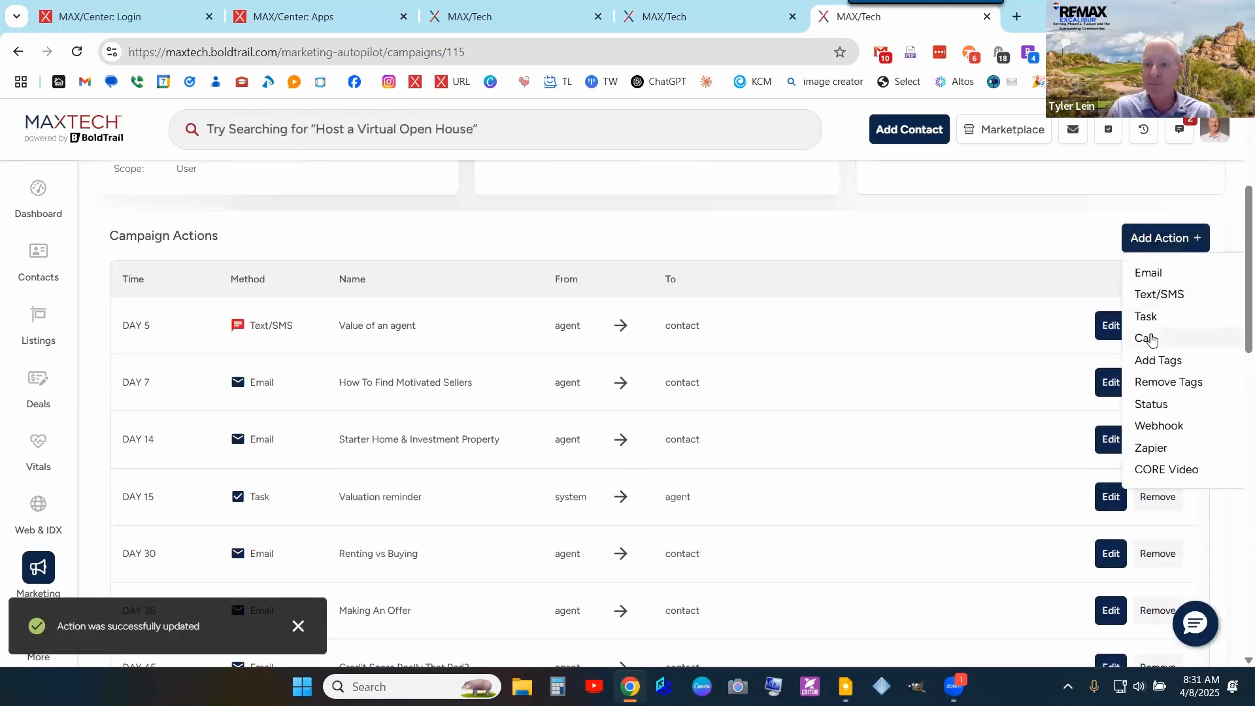
scroll(556, 382, down, 1)
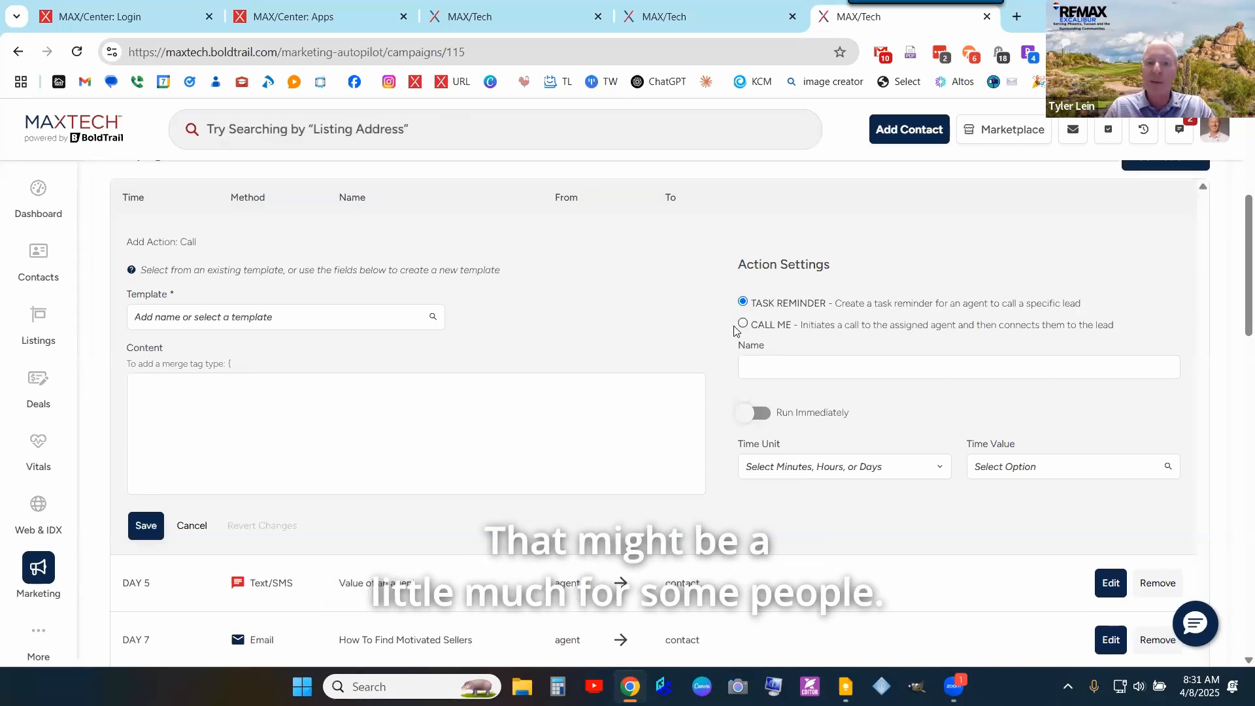
click(413, 394)
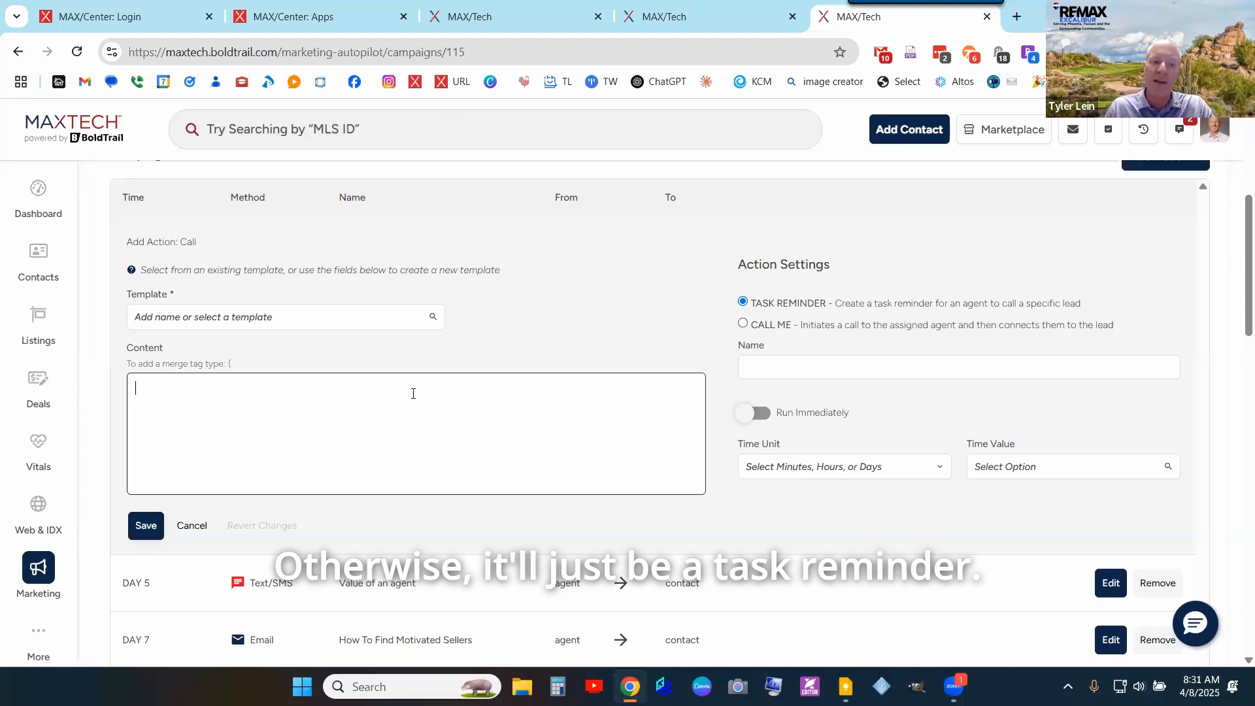
text(Ca)
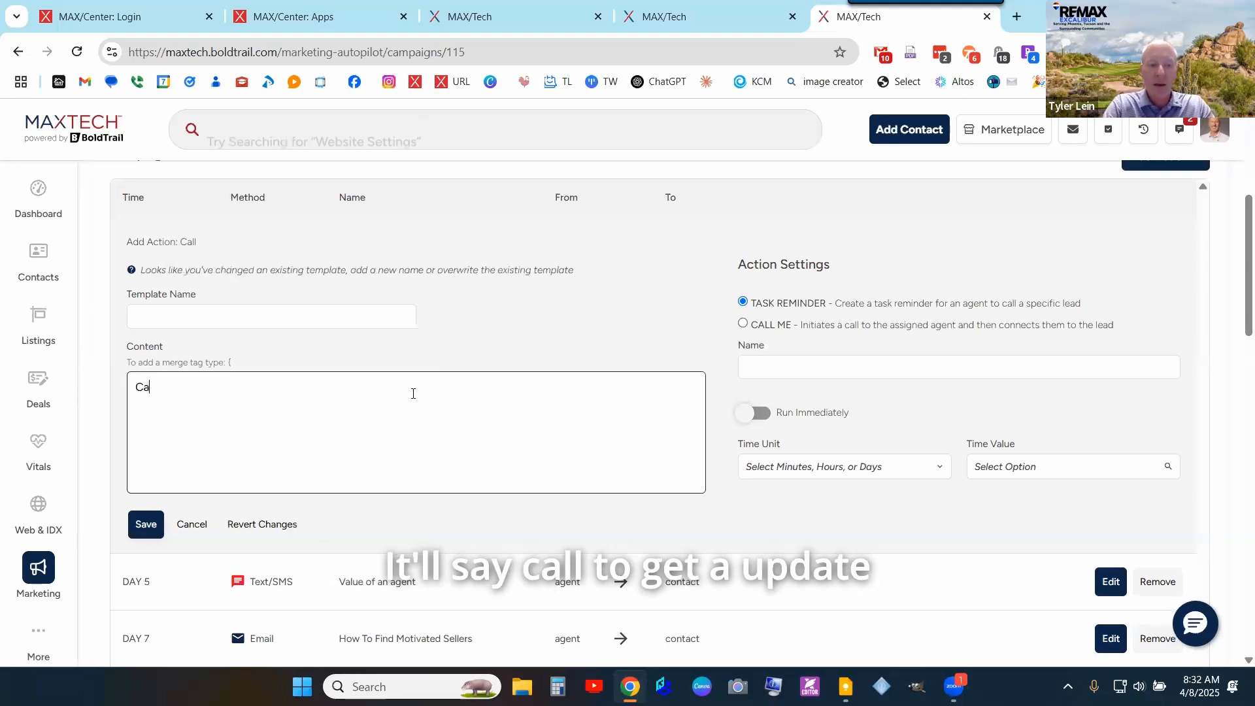
text(ll to get a )
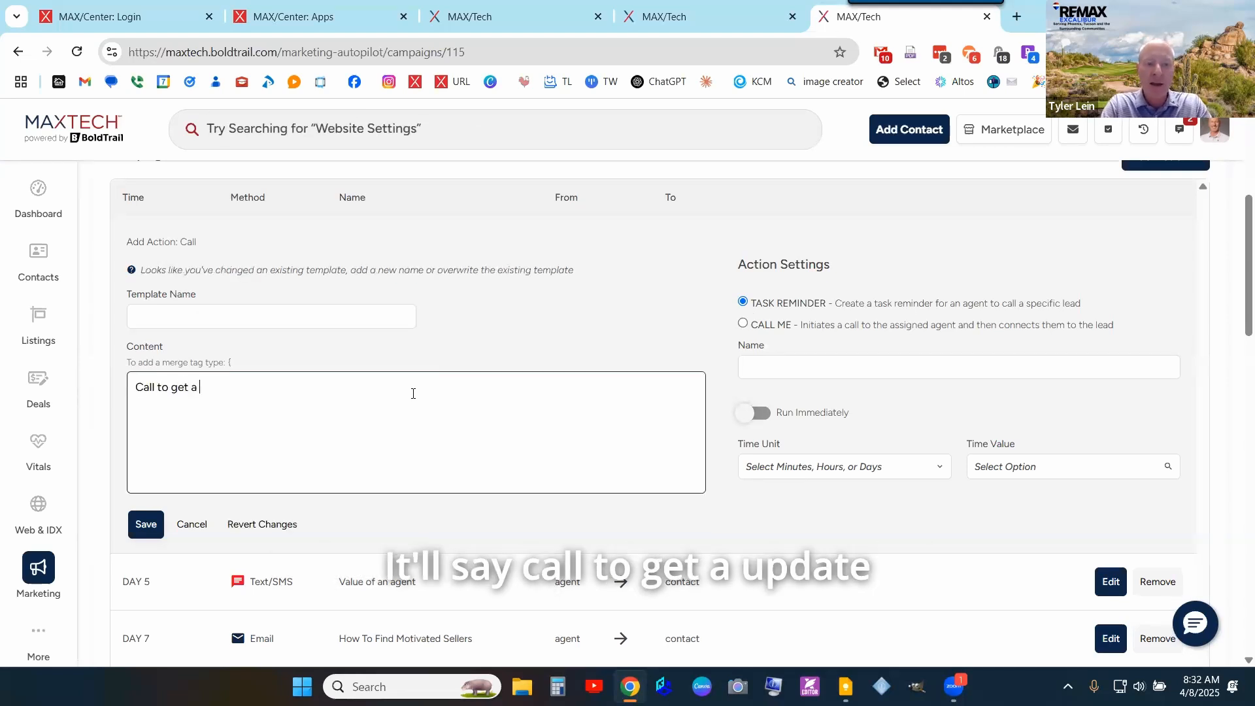
text(update on)
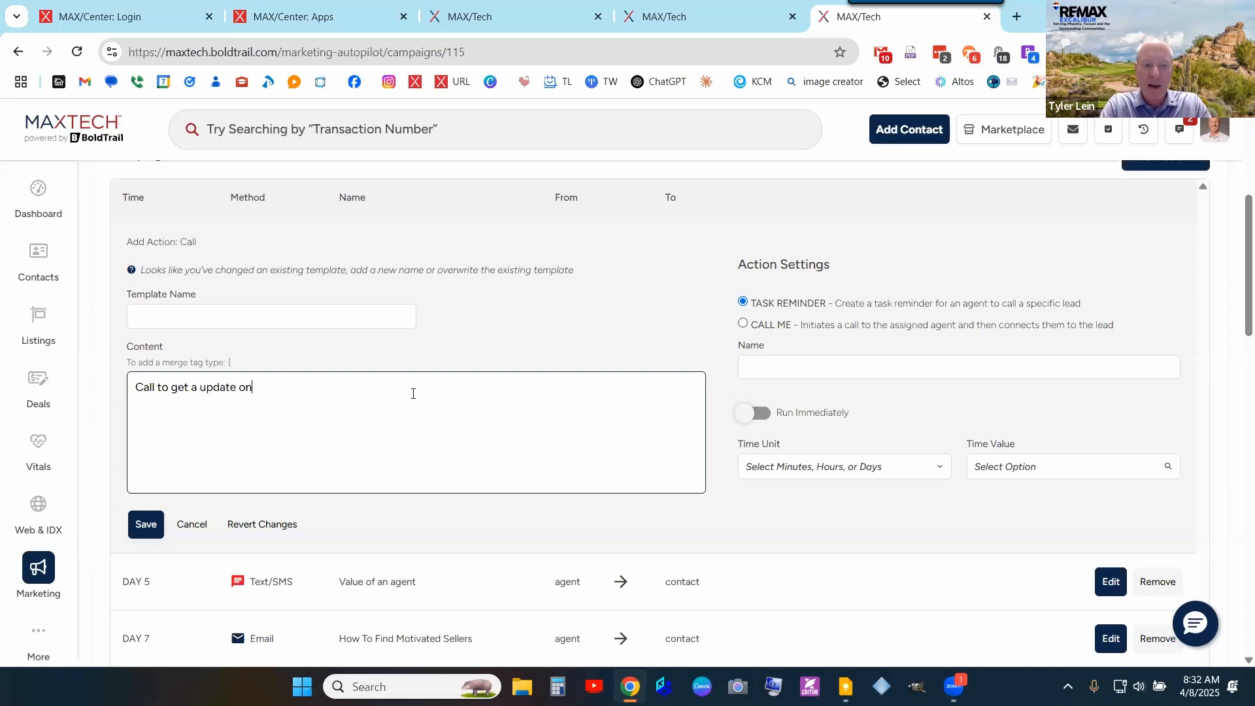
text( their prequal)
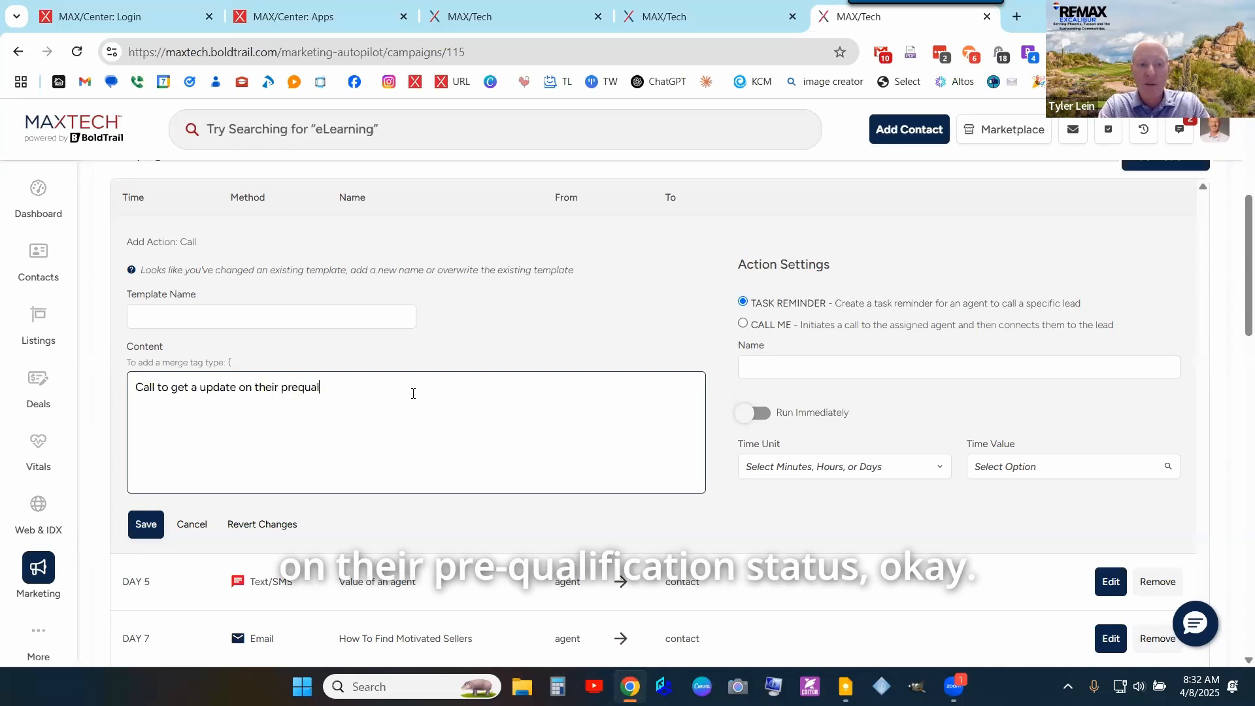
text(ification status.)
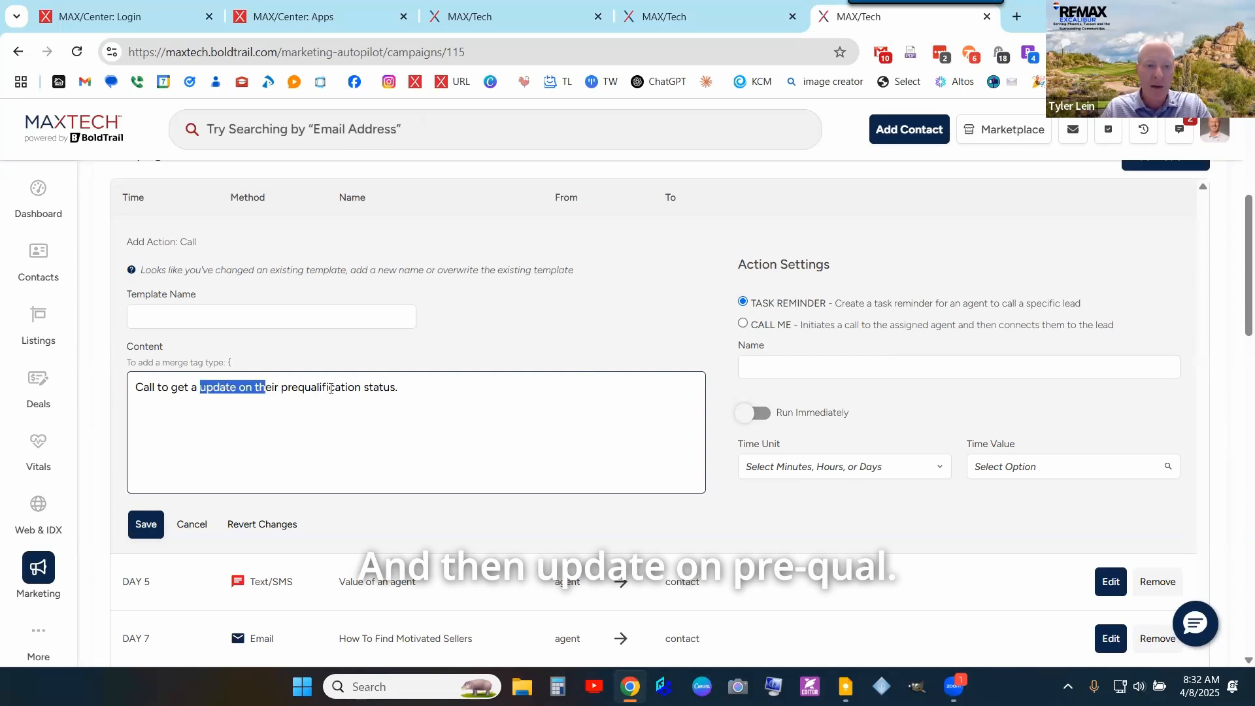
- Name the call from its content text and schedule it after 10 days
drag(330, 388, 323, 388)
key(ctrl+c)
click(909, 367)
key(ctrl+v)
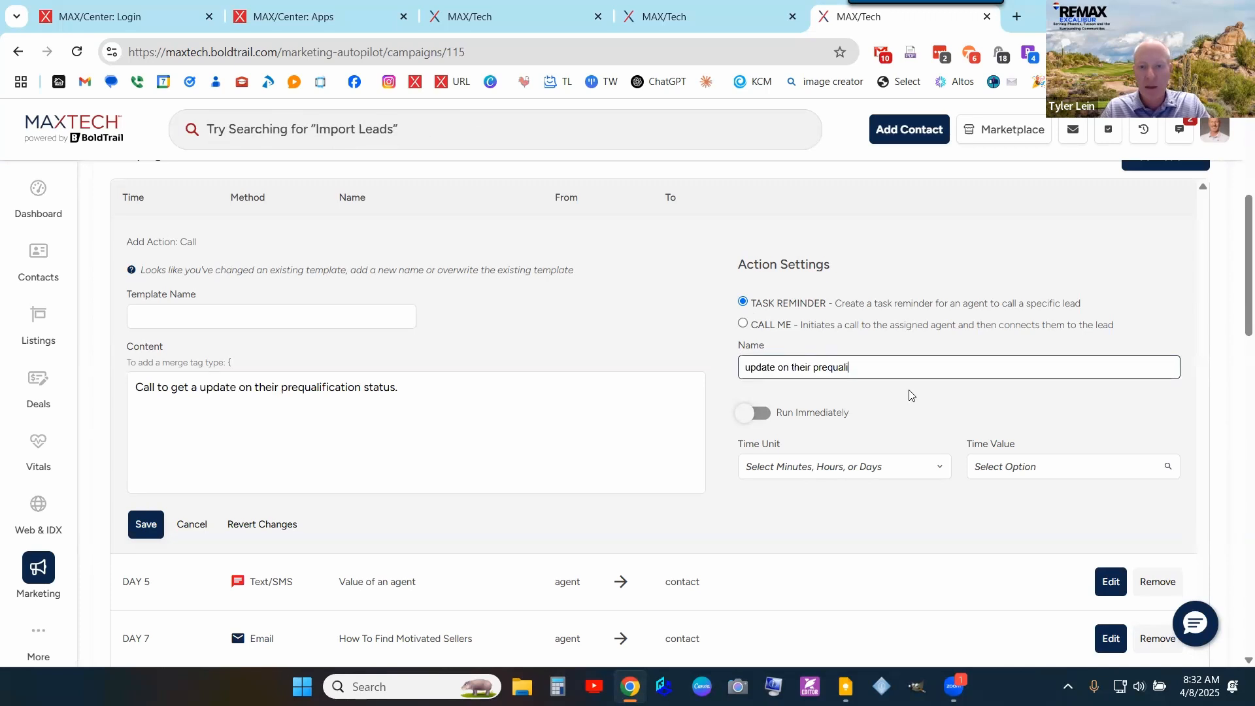
click(843, 466)
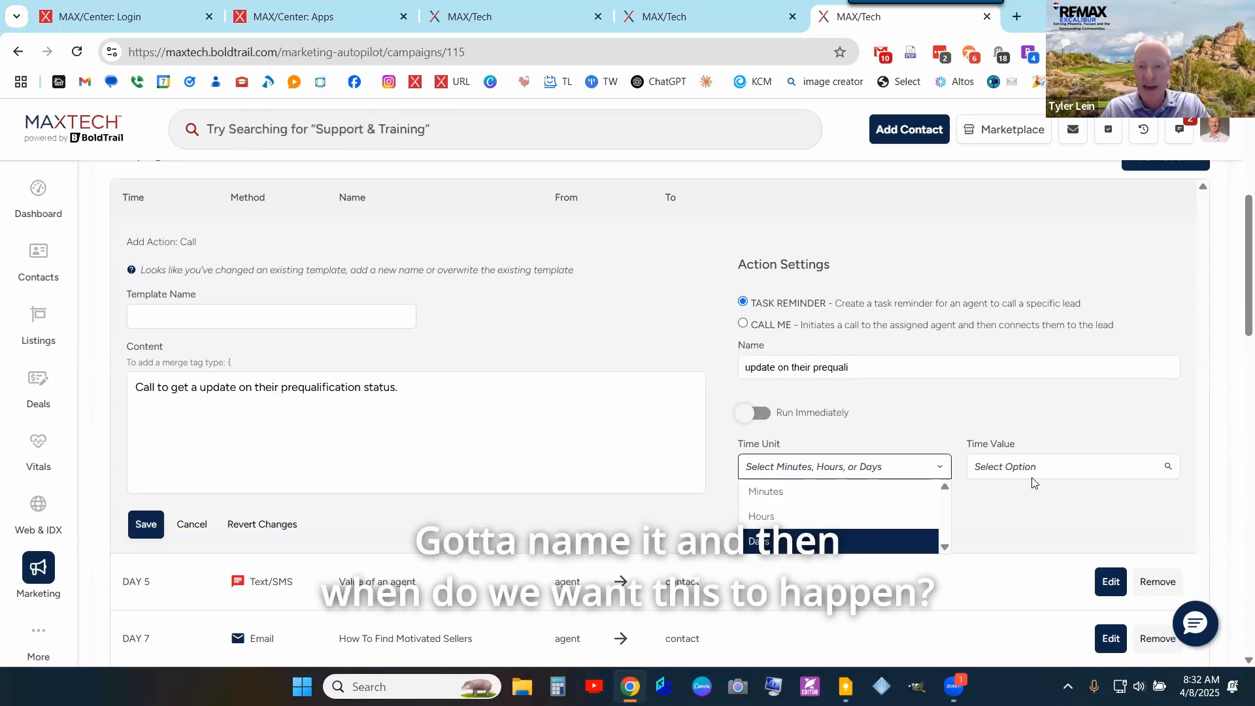
click(843, 542)
click(1038, 466)
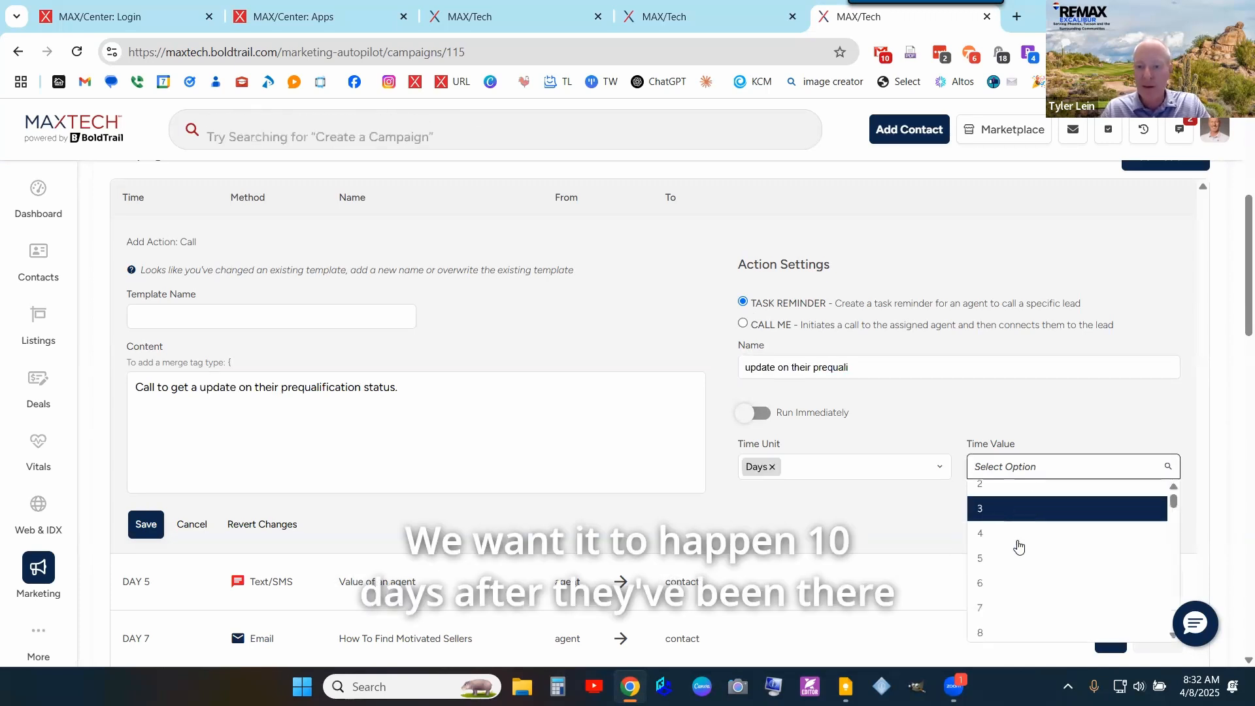
scroll(1005, 637, down, 1)
click(1004, 637)
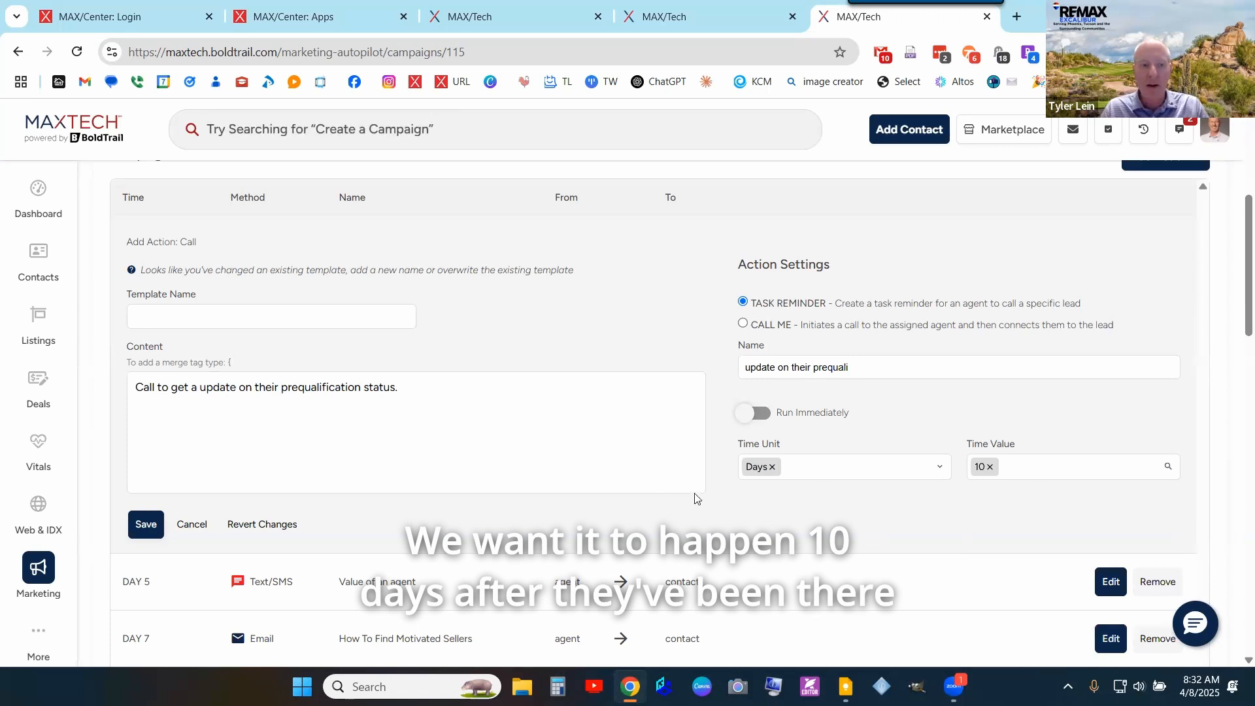
- Set the template name to 'update on their prequali DEMO' and save the call action
drag(850, 367, 702, 374)
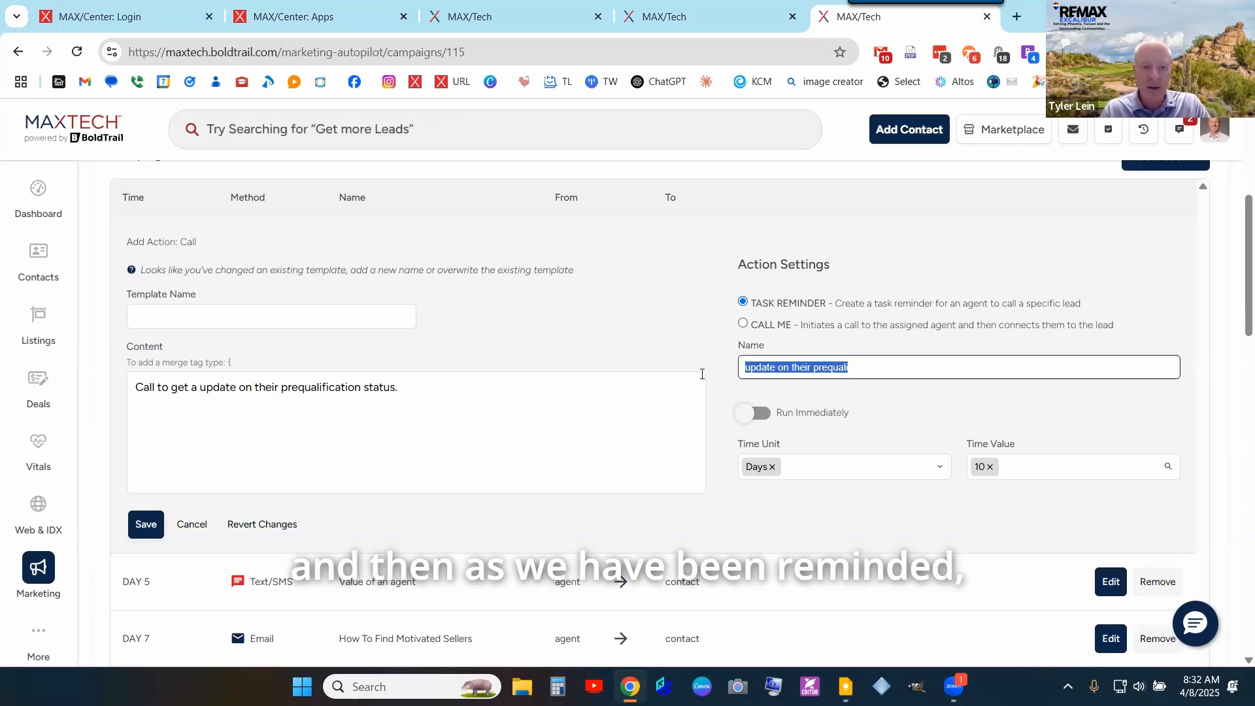
click(350, 317)
key(ctrl+v)
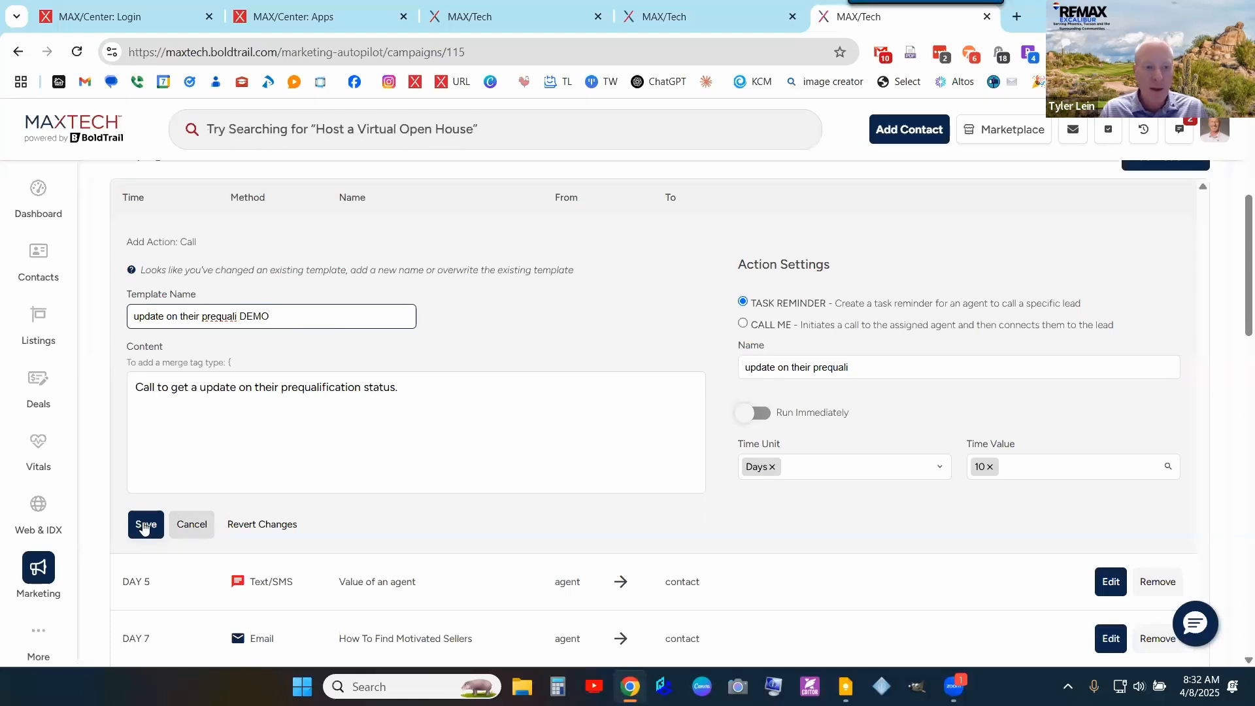
click(146, 525)
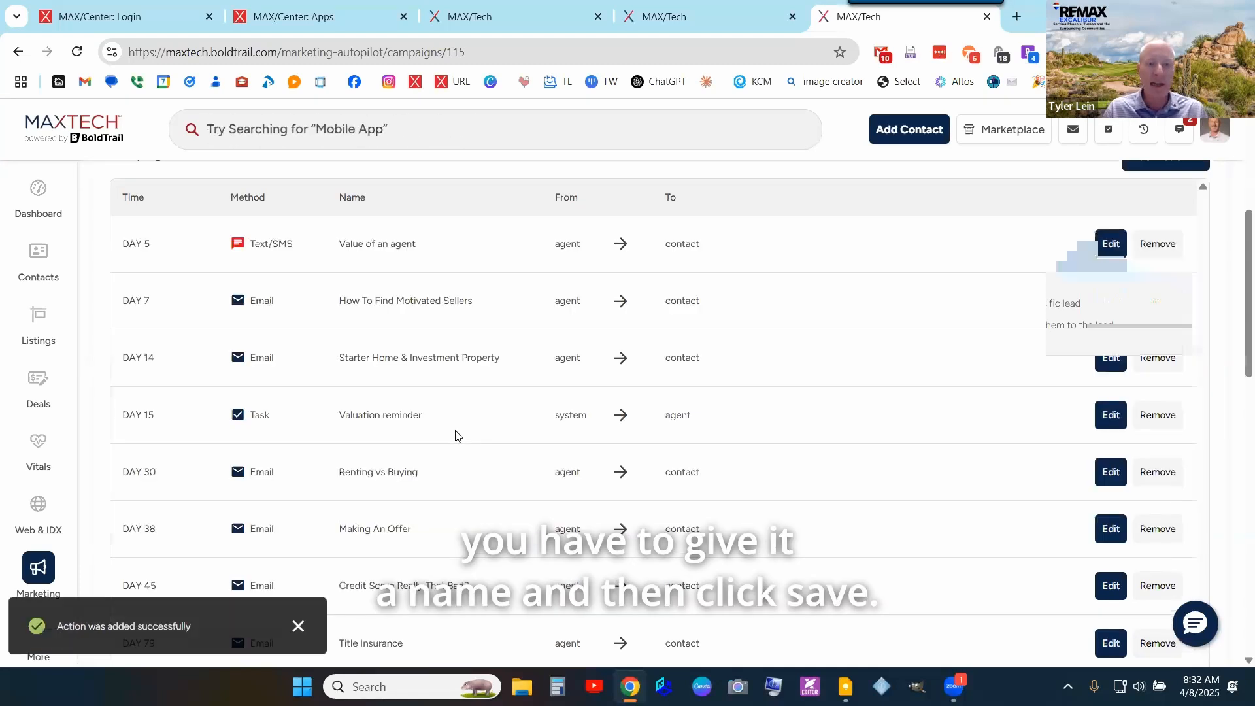
- Highlight the new Day 10 Call row, then switch back to the test contact's browser tab
drag(515, 340, 515, 340)
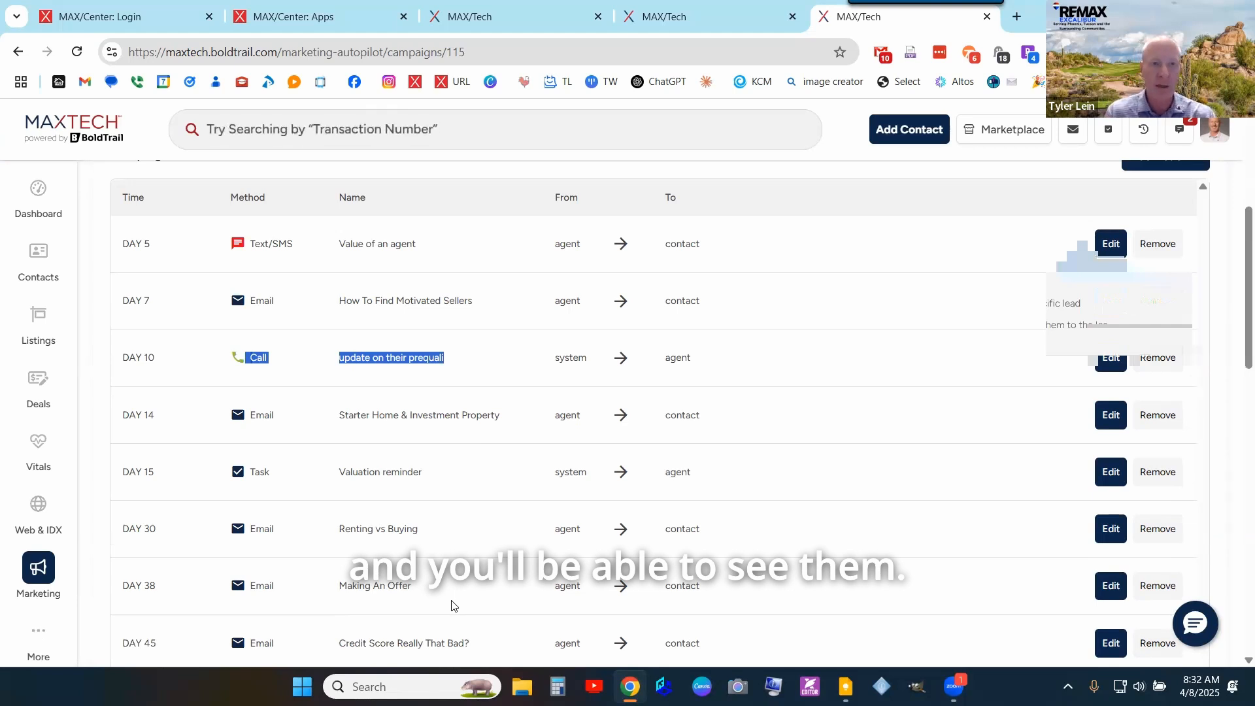
click(698, 9)
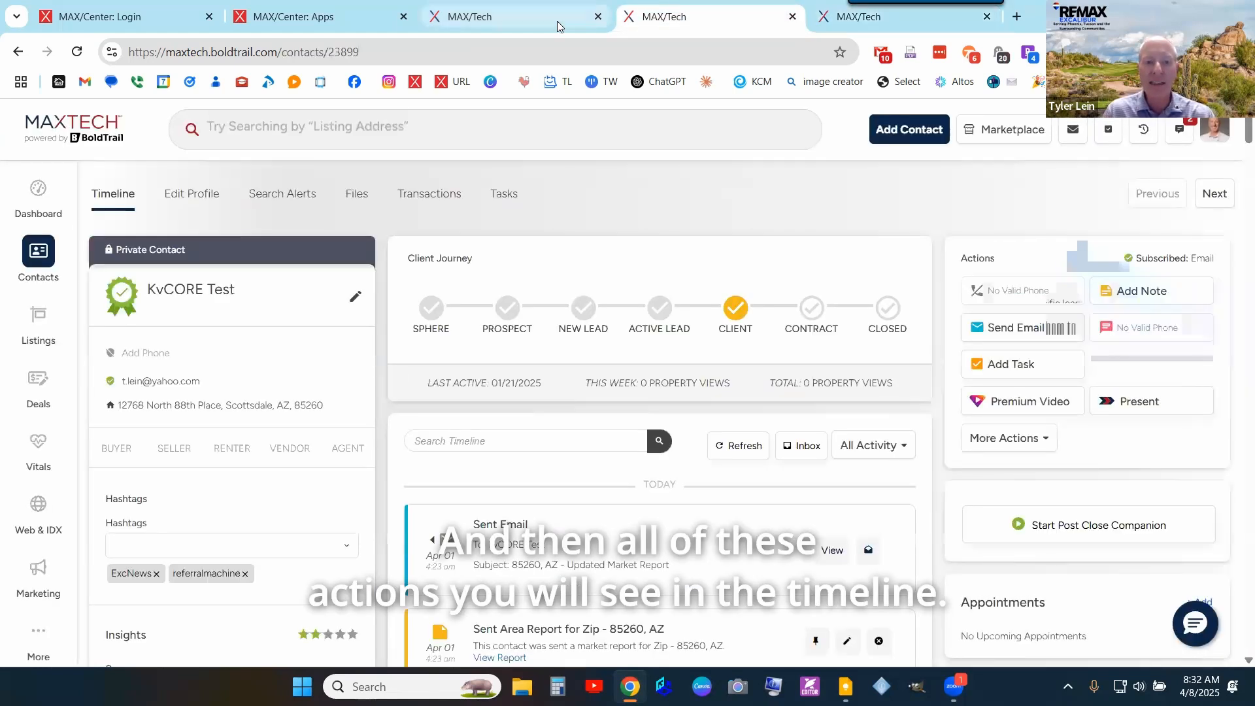
scroll(353, 292, down, 2)
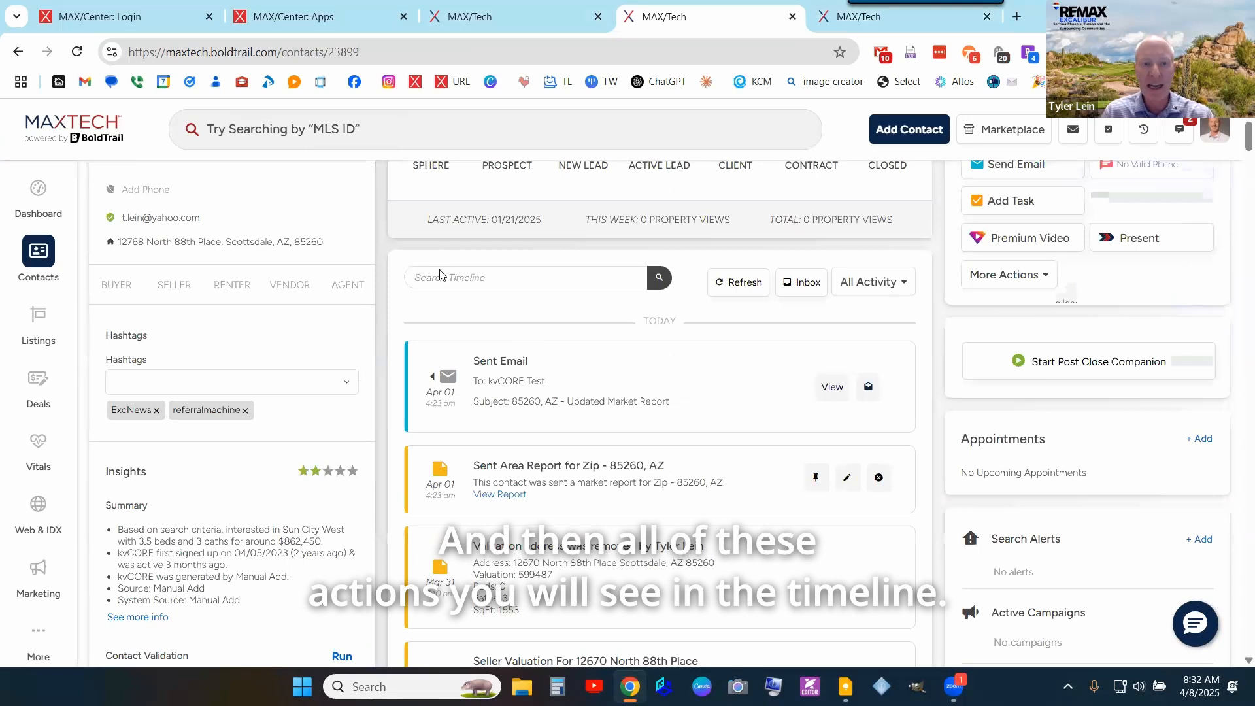
scroll(440, 275, up, 2)
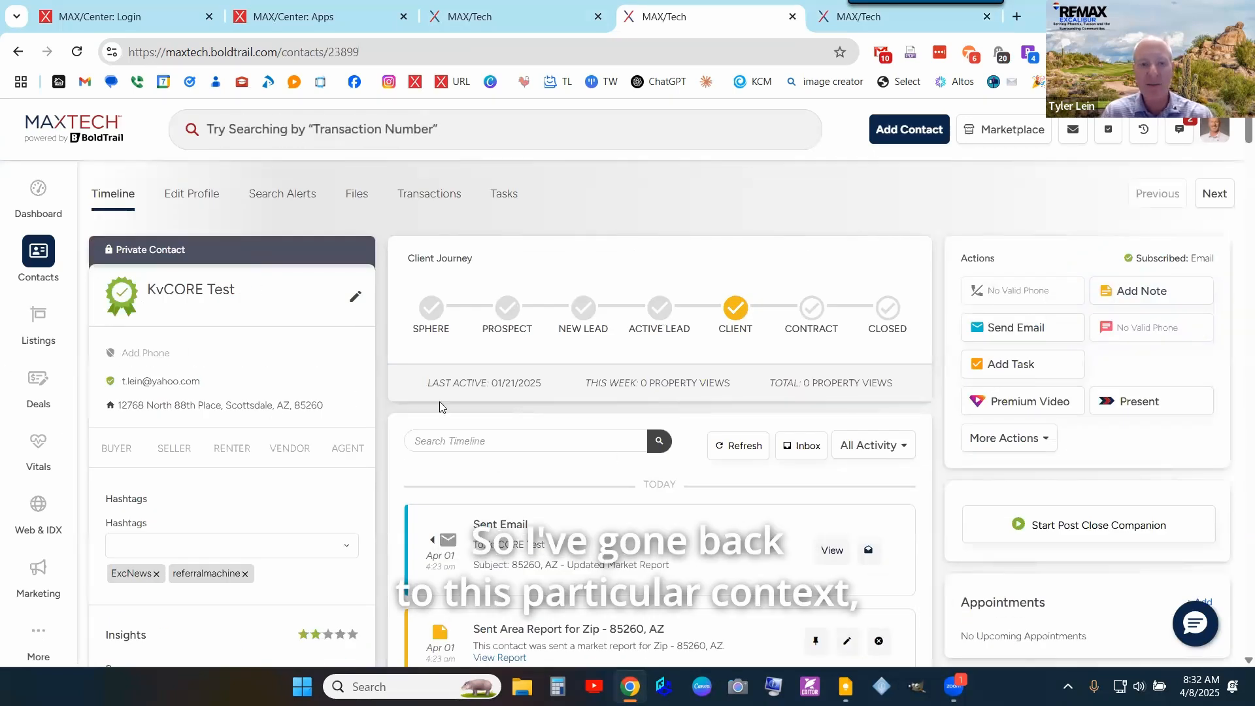
scroll(782, 373, down, 1)
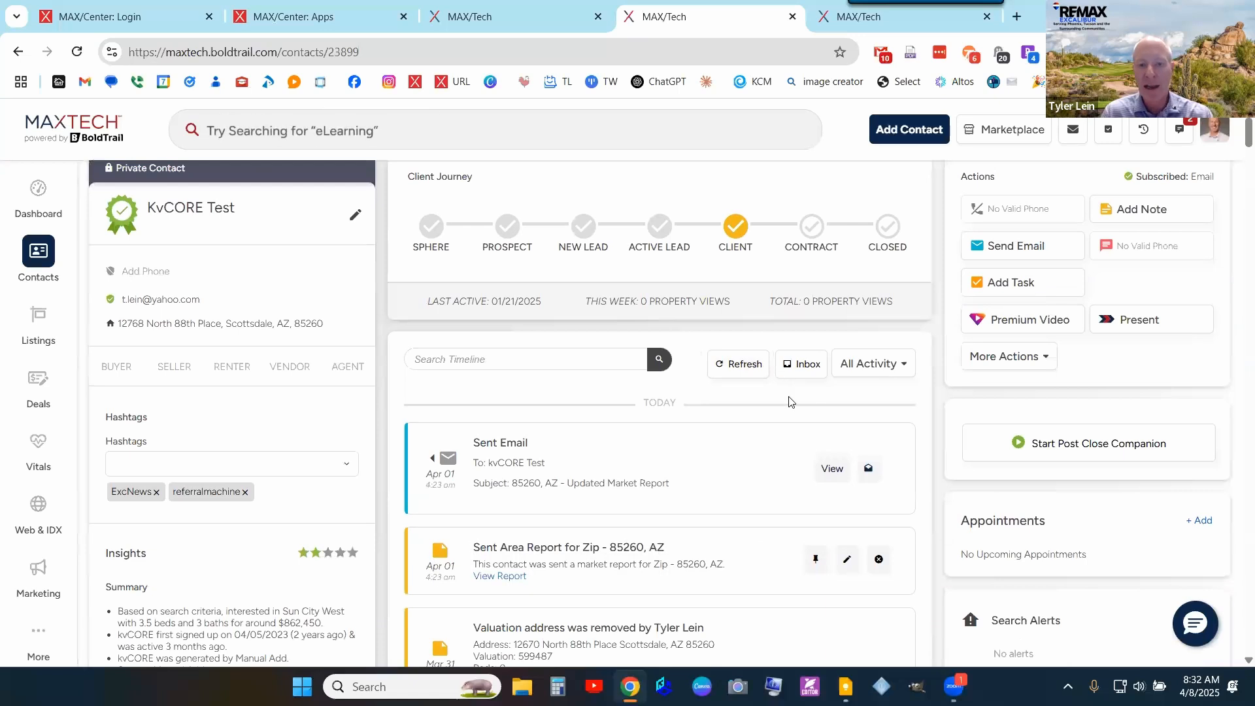
scroll(791, 401, down, 6)
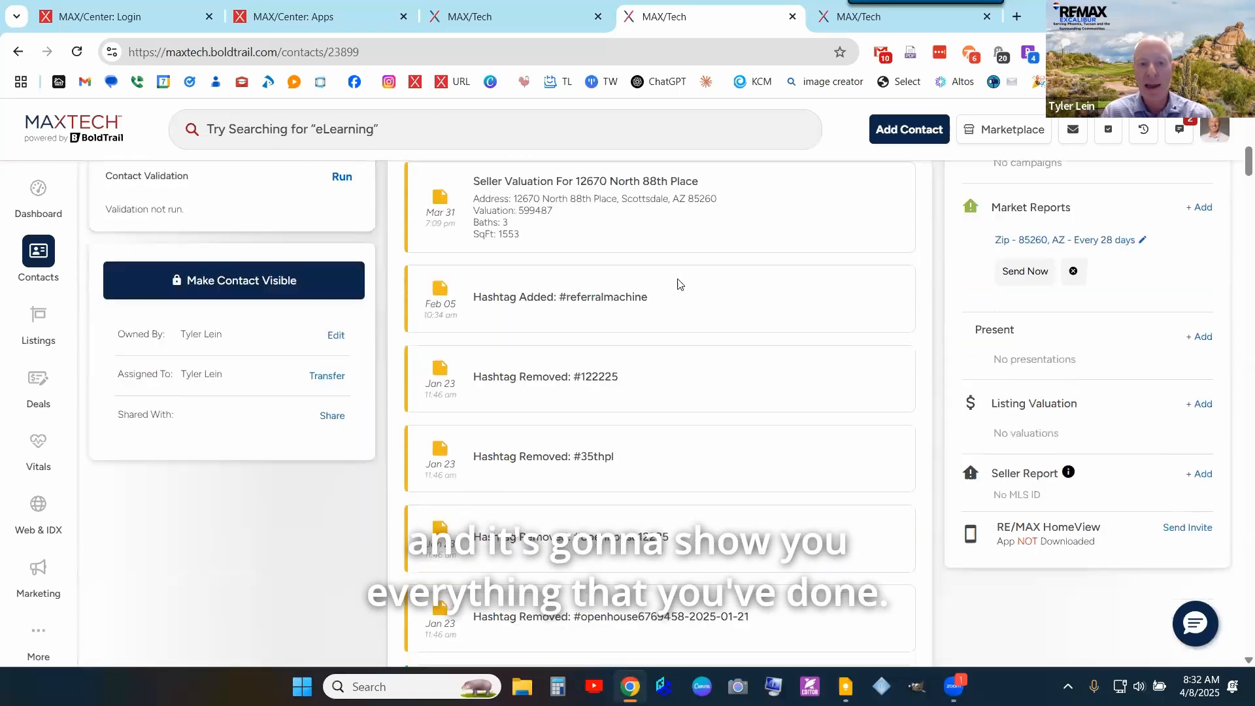
scroll(677, 284, down, 8)
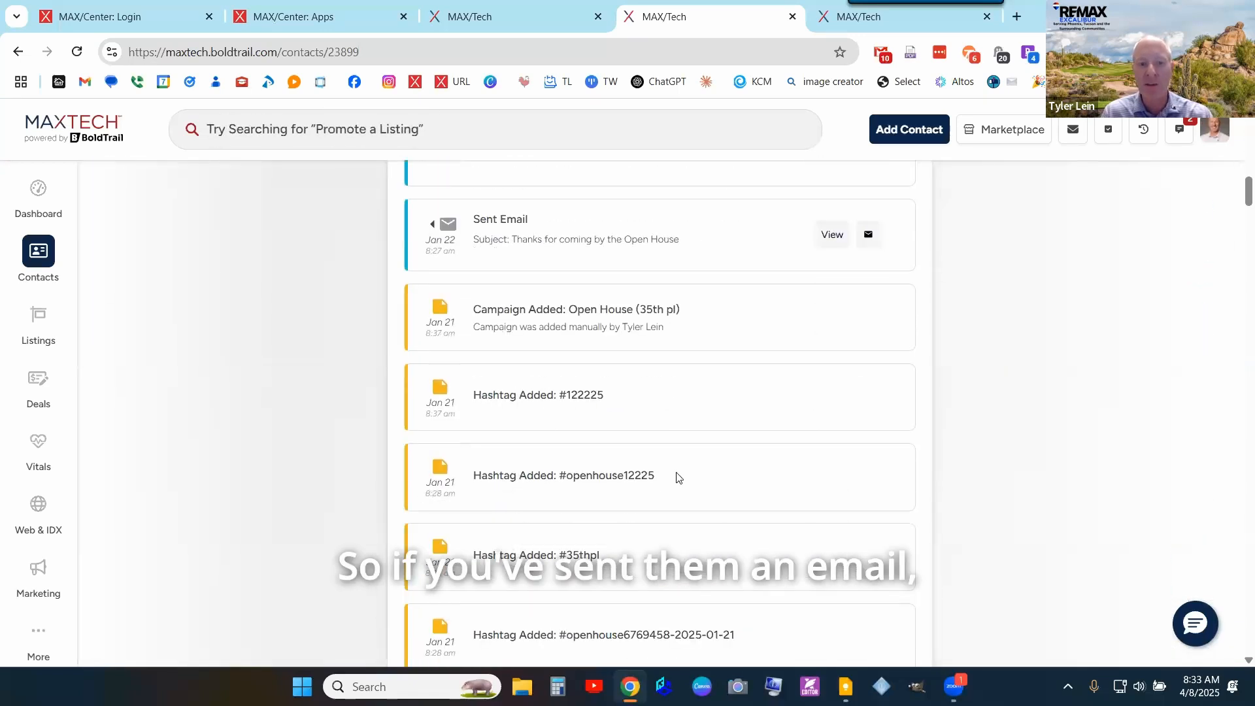
scroll(677, 478, down, 5)
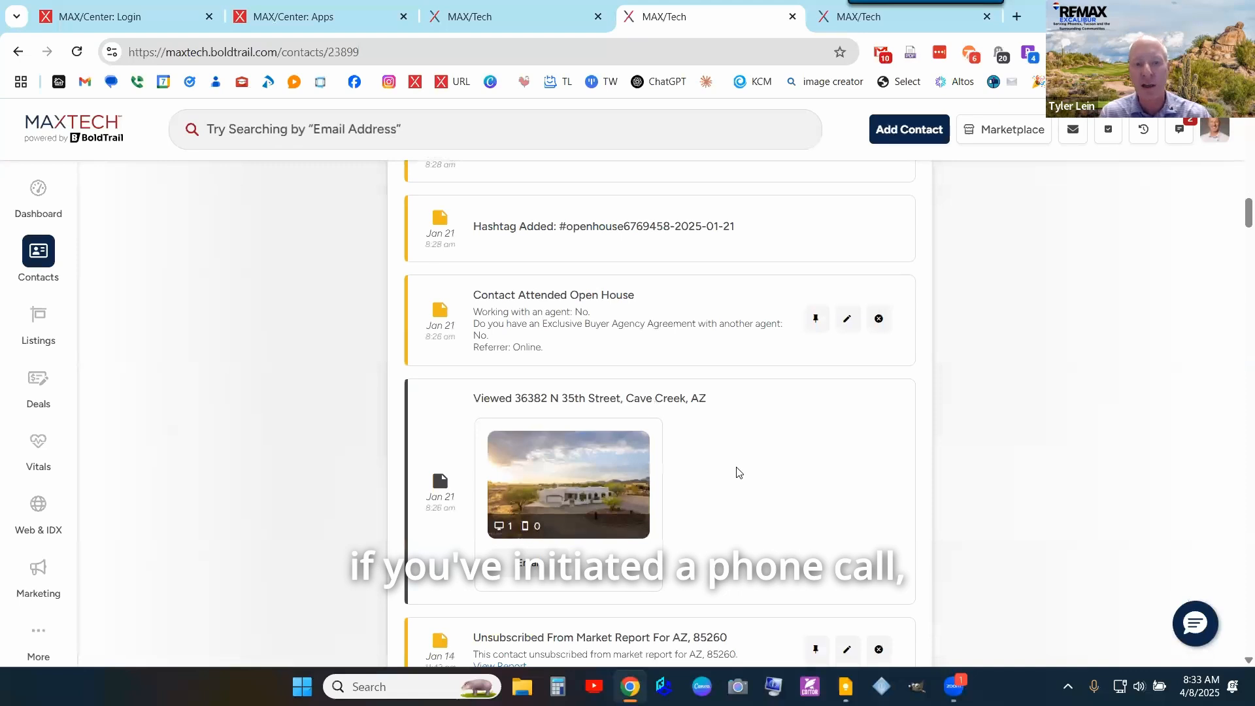
scroll(739, 472, up, 12)
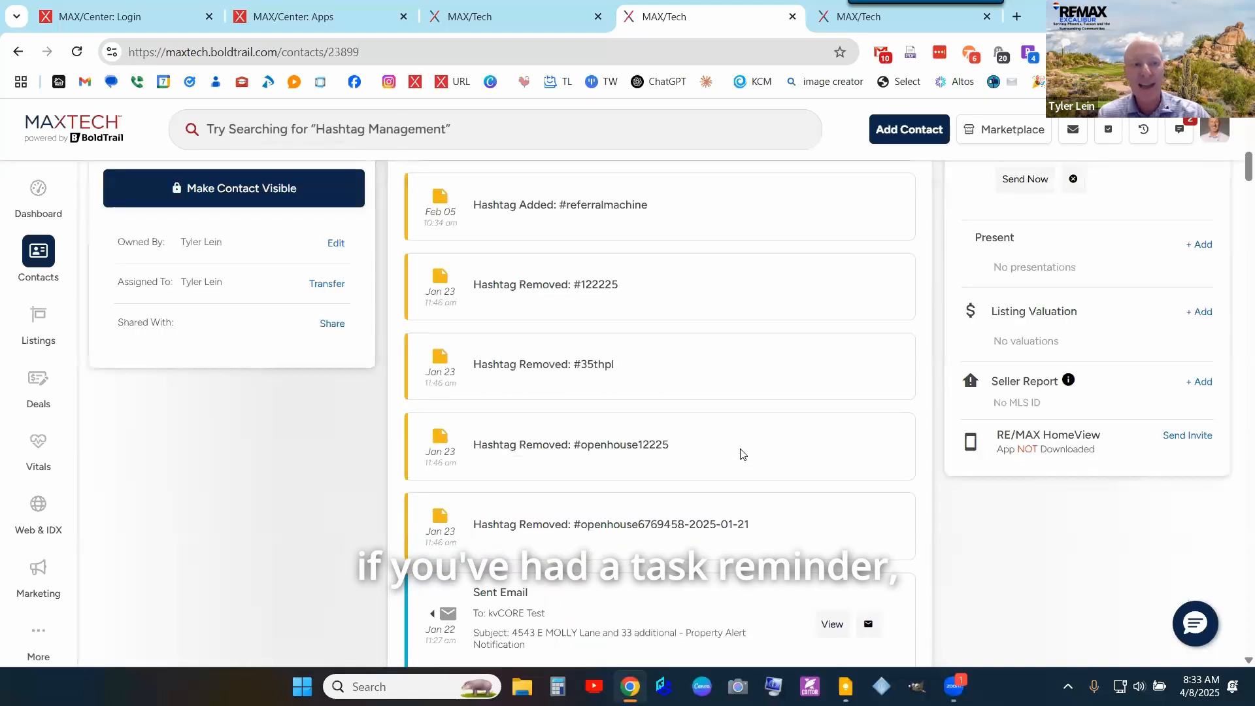
scroll(741, 454, up, 15)
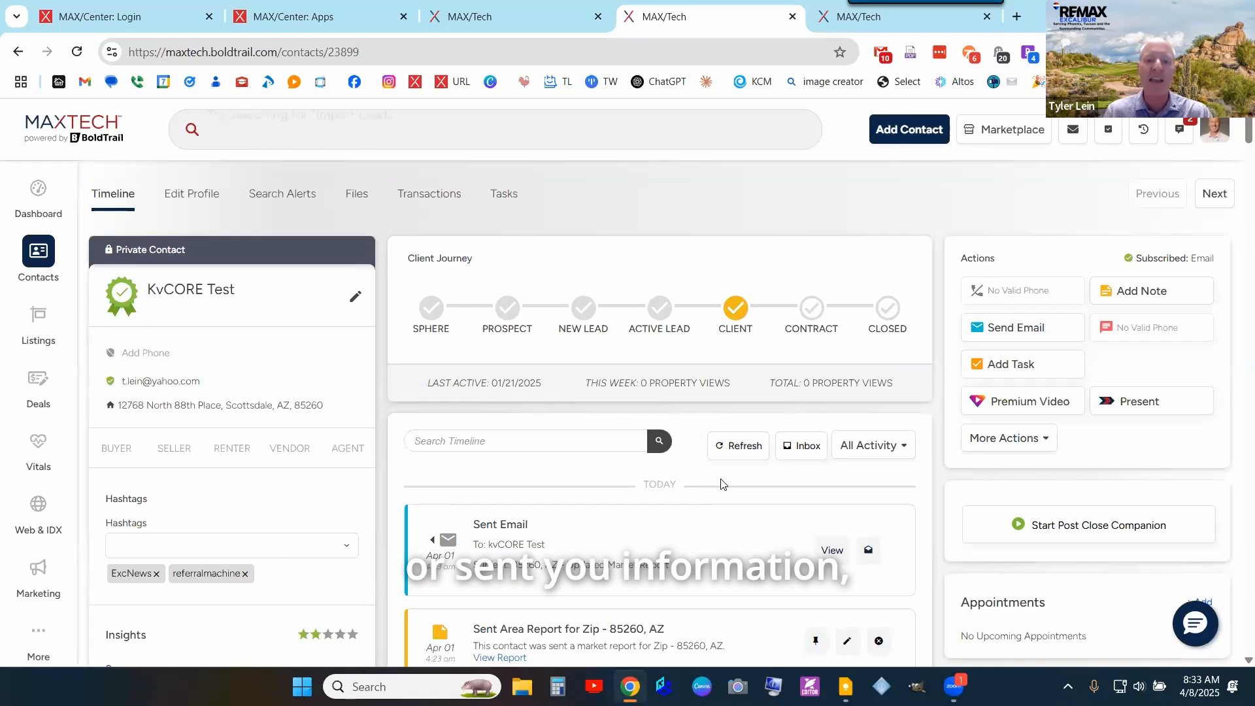
scroll(721, 484, down, 5)
scroll(722, 485, down, 15)
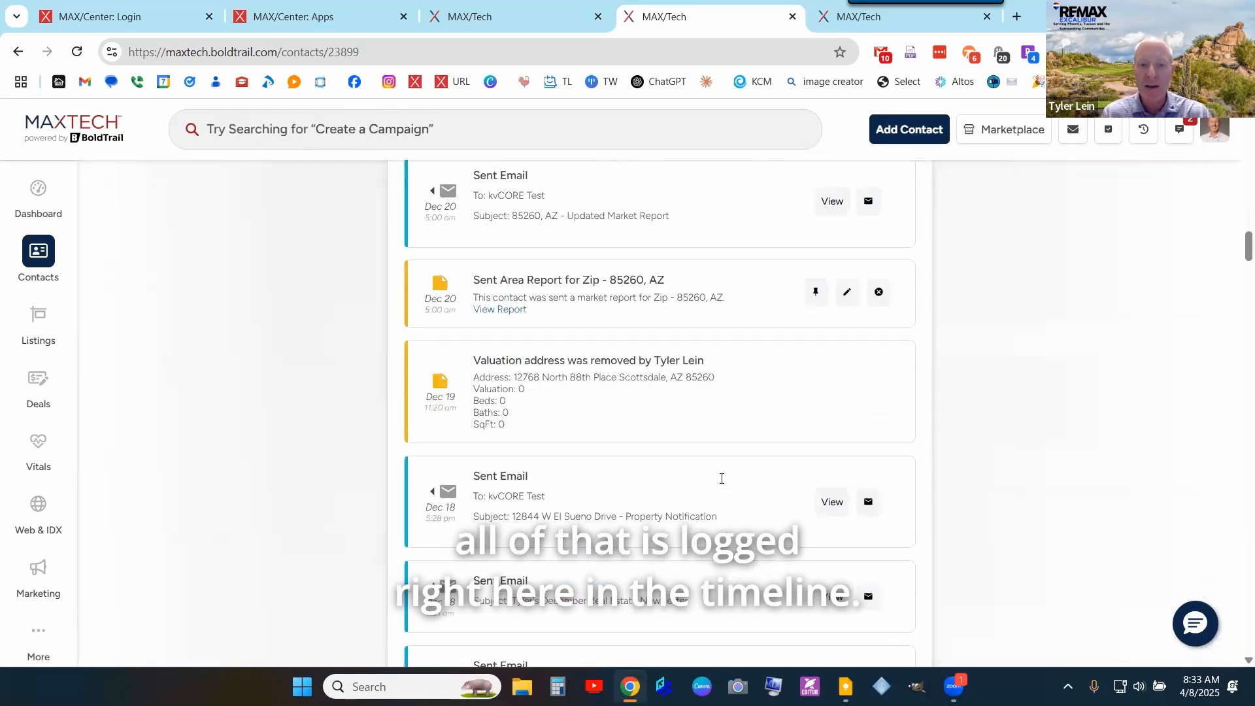
scroll(722, 484, down, 15)
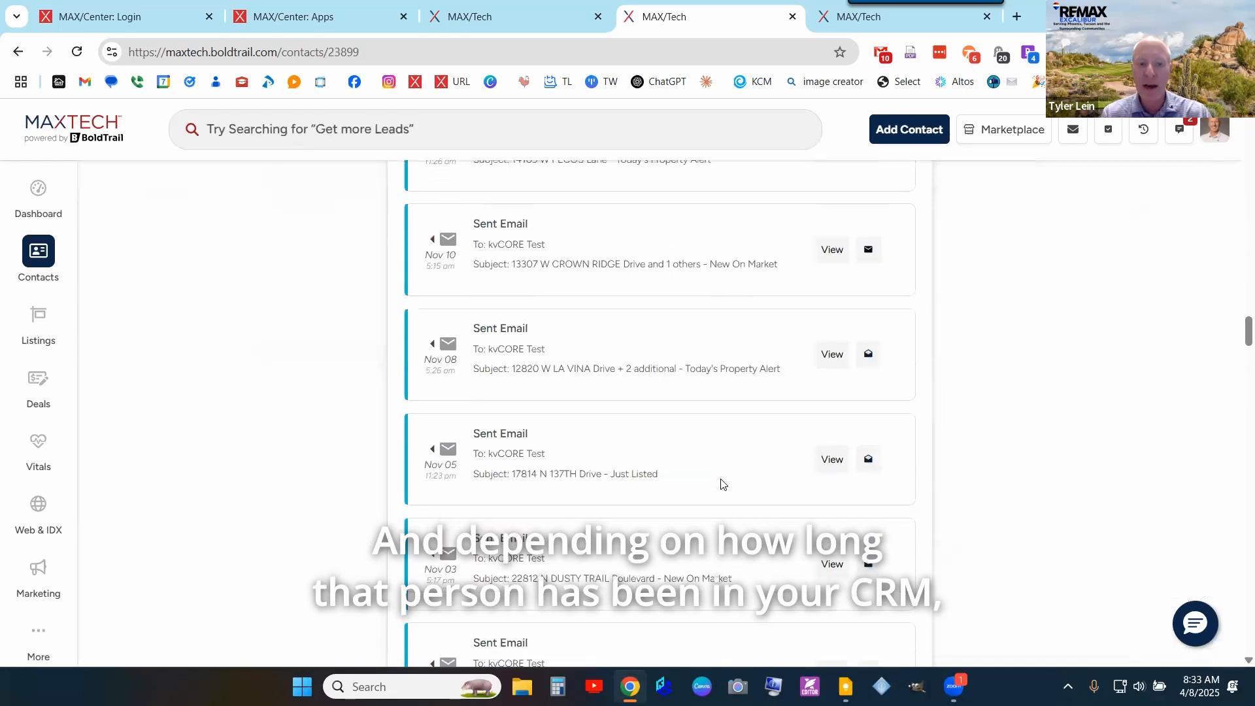
scroll(722, 485, down, 15)
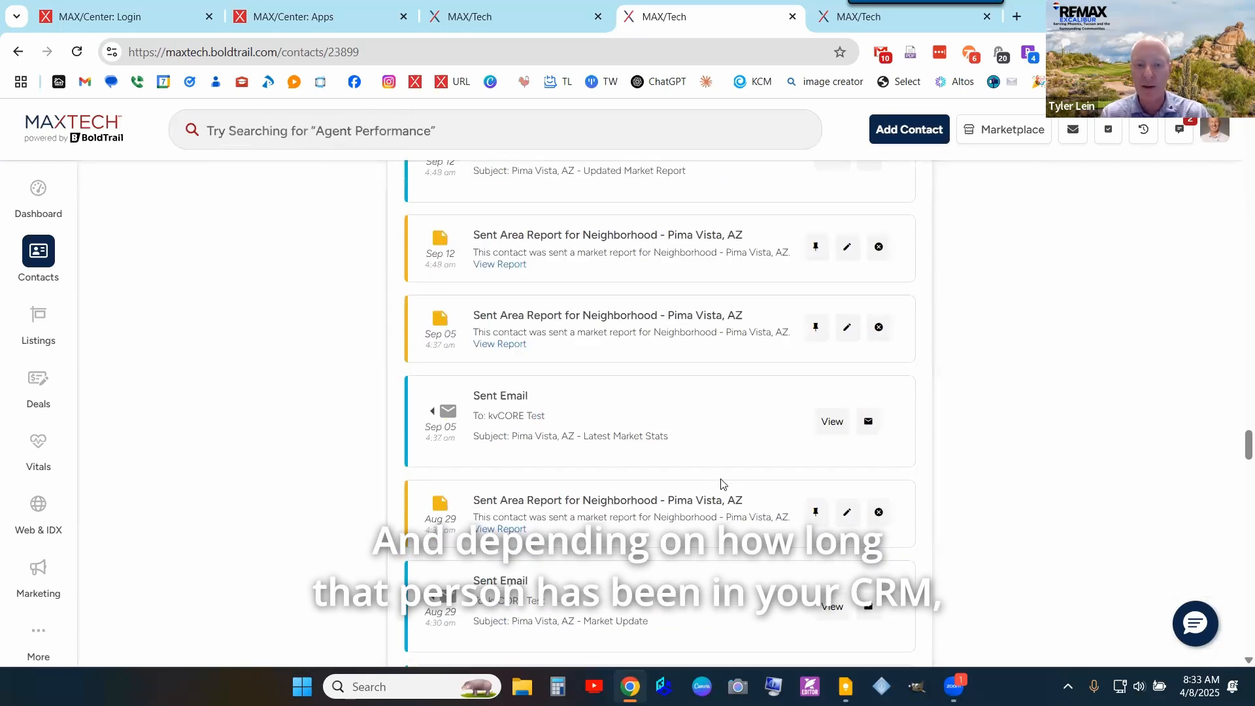
scroll(721, 484, down, 15)
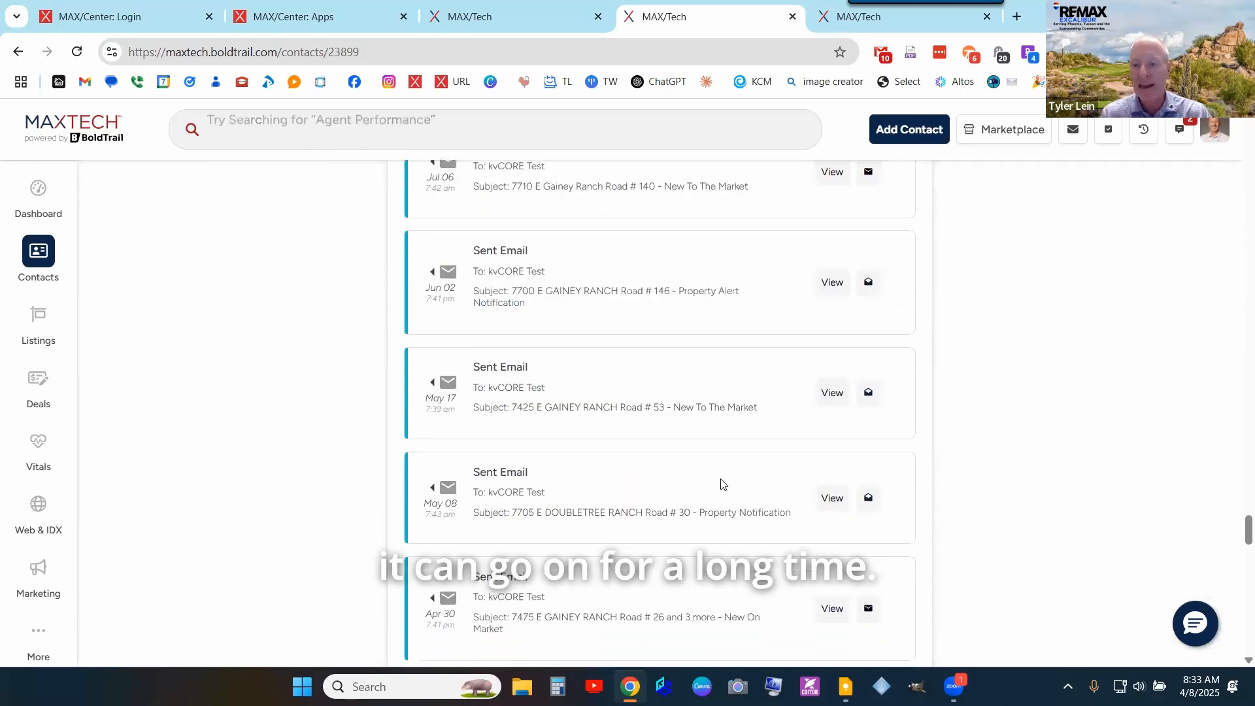
scroll(721, 484, down, 10)
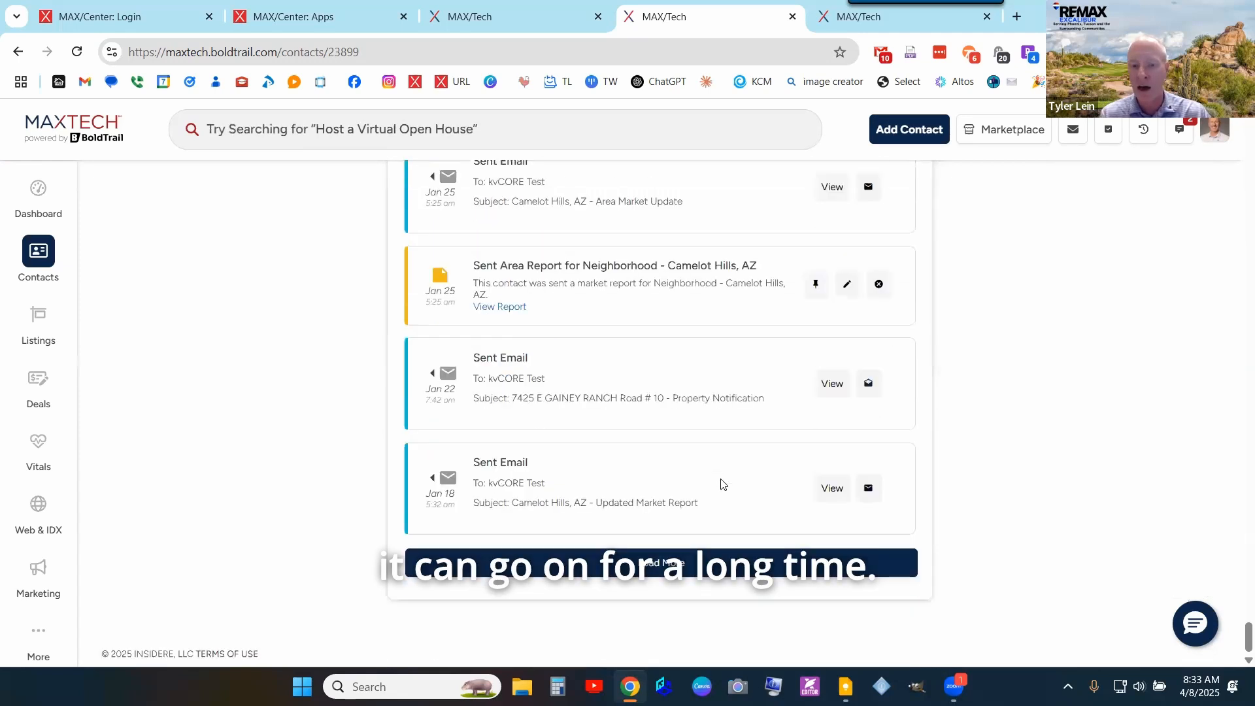
scroll(658, 442, up, 20)
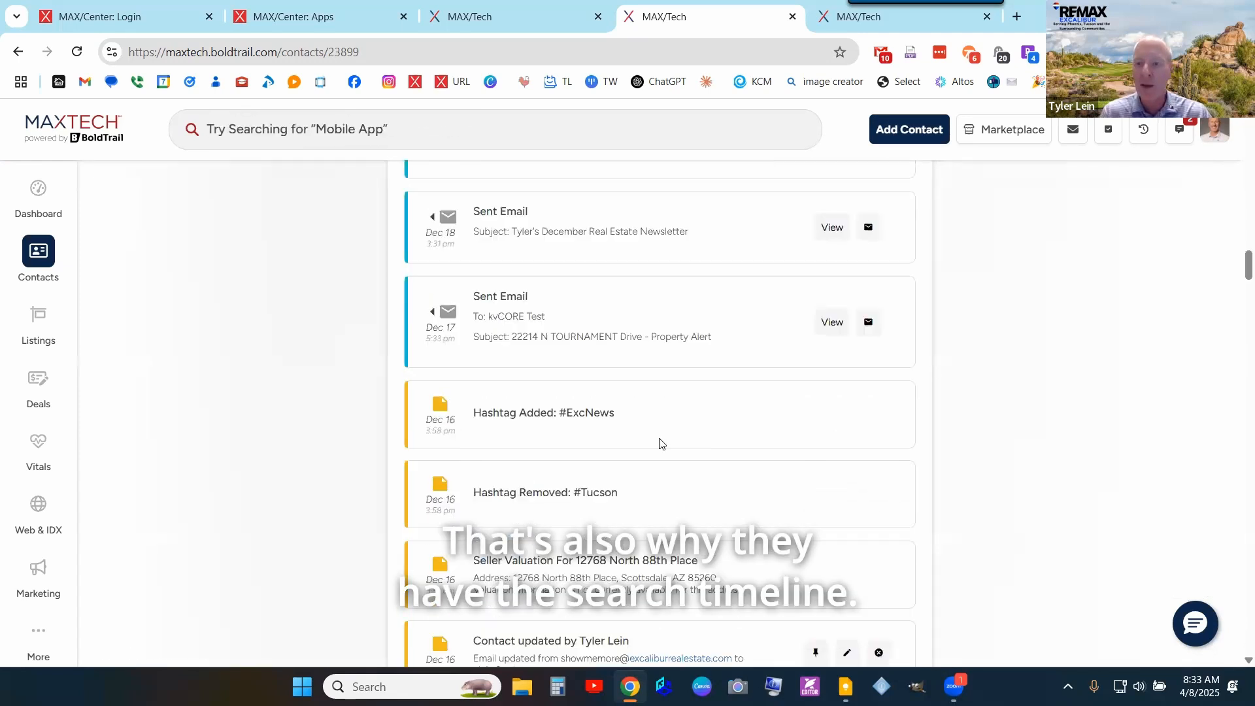
click(523, 439)
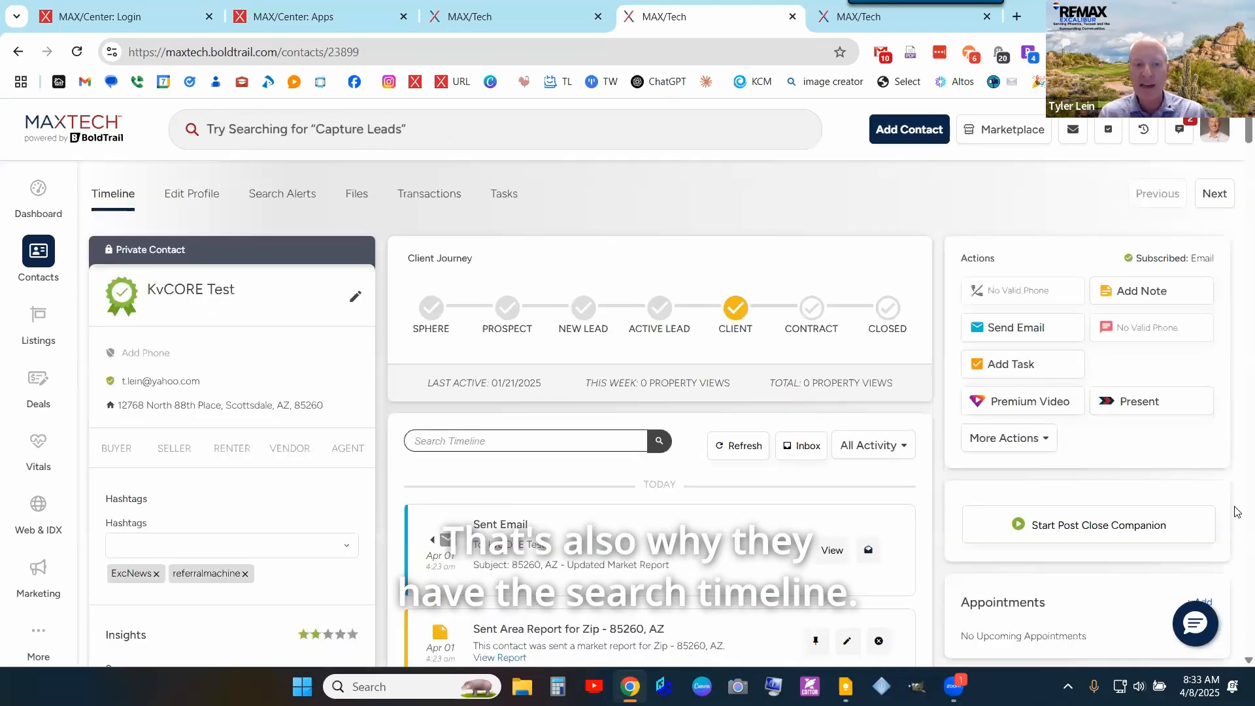
- Add the note 'This person is going to be ready to buy in September 2026.' to the contact
click(1126, 298)
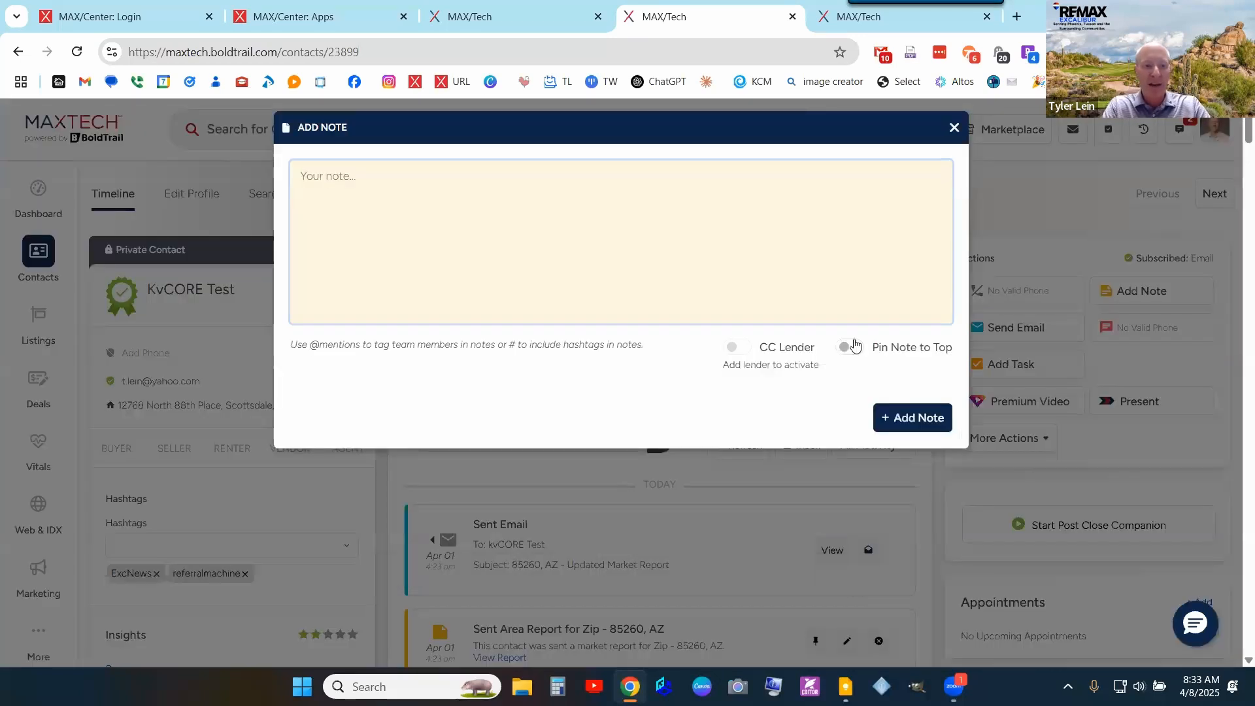
text(This person is going to)
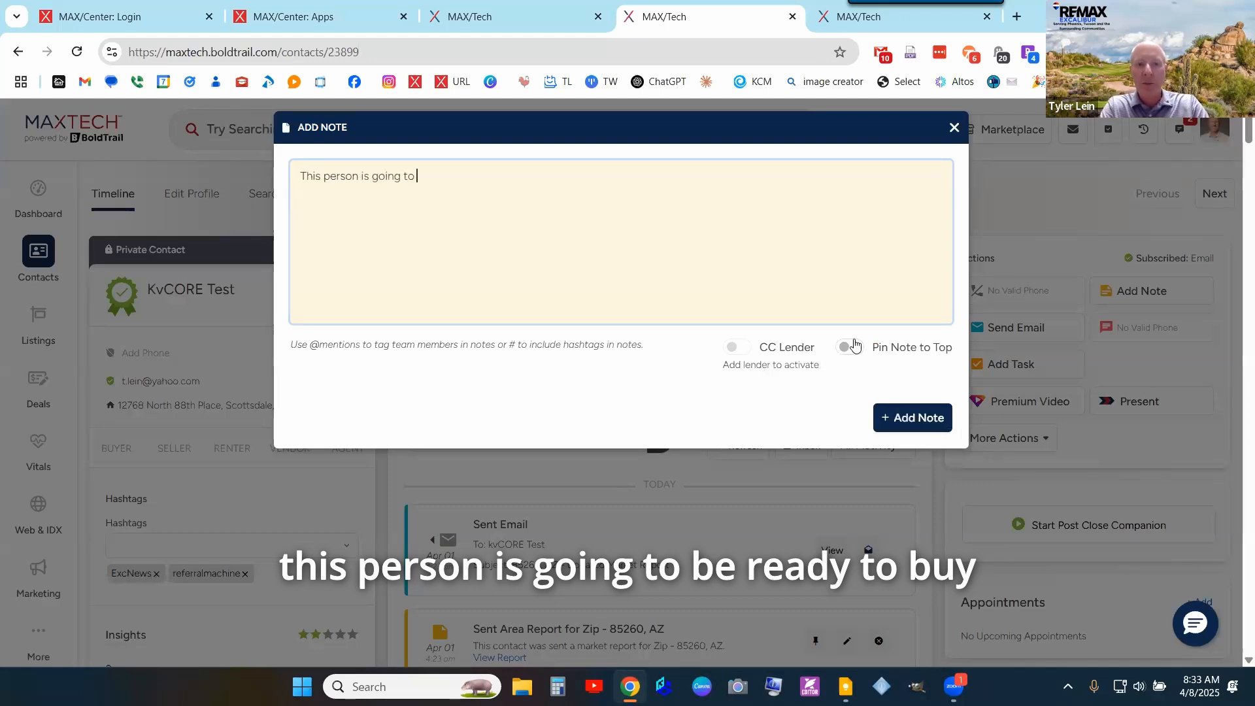
text( be ready to buy )
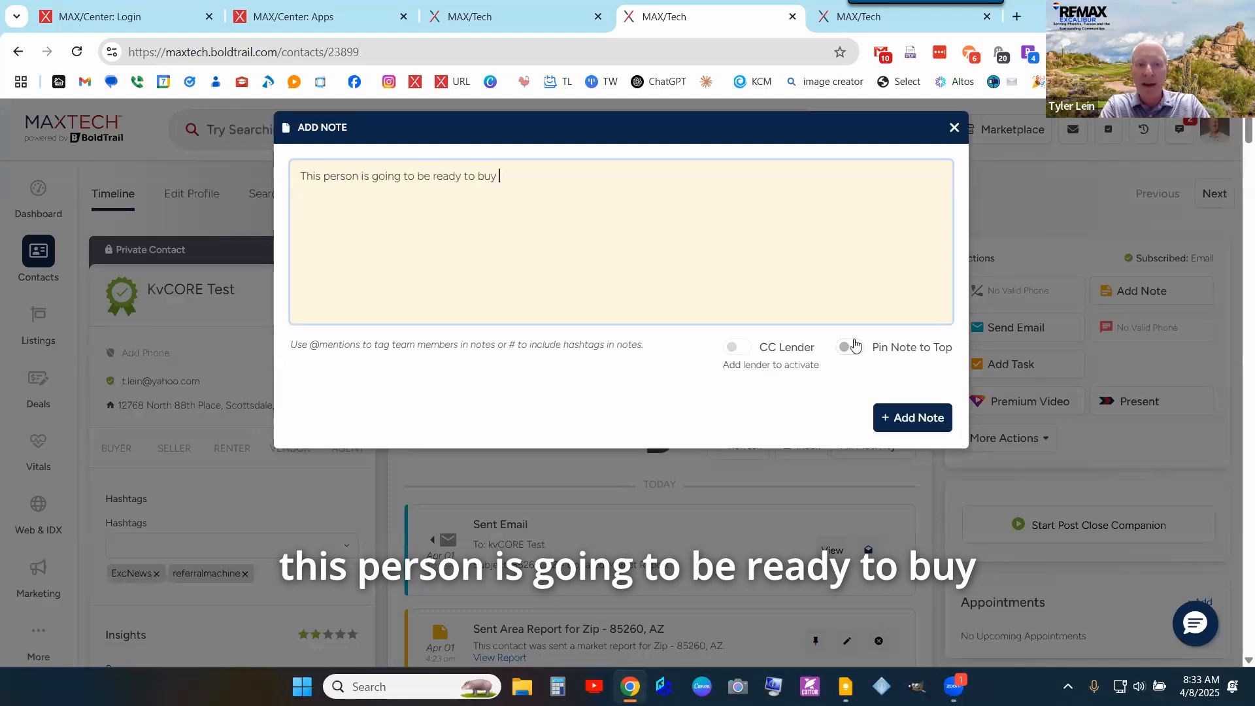
text(in )
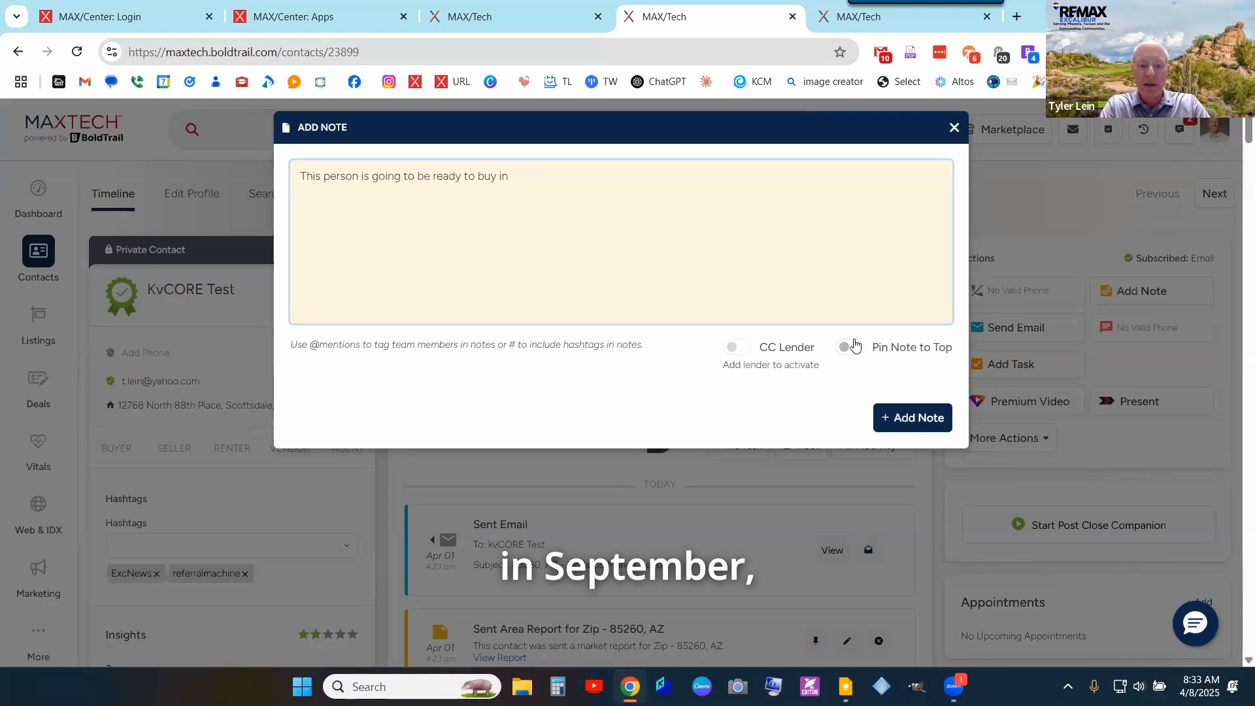
text(Sept)
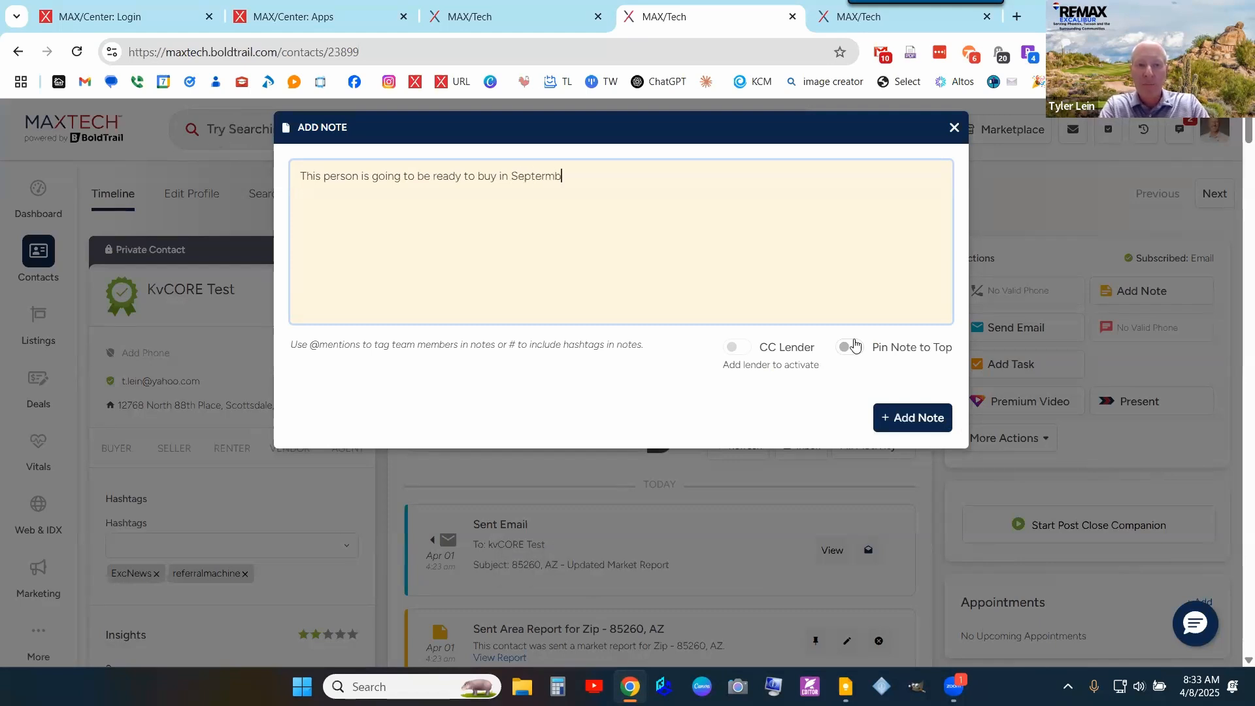
text(ember 2026.)
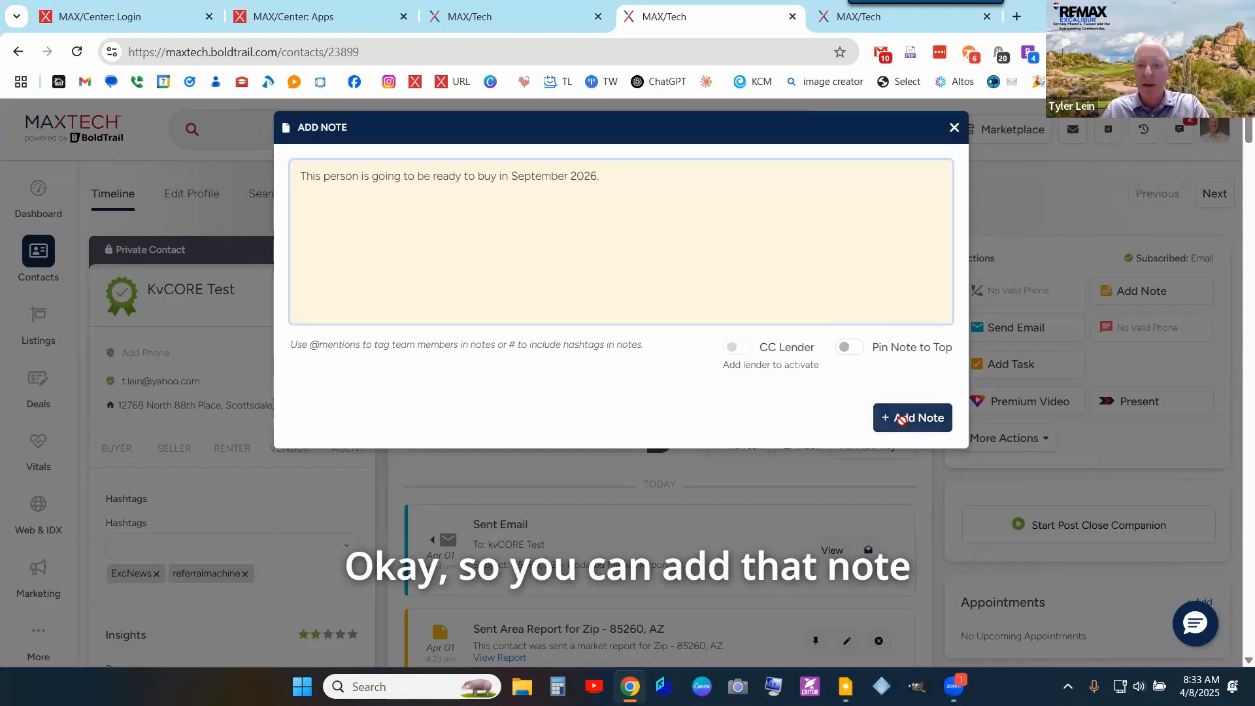
click(902, 419)
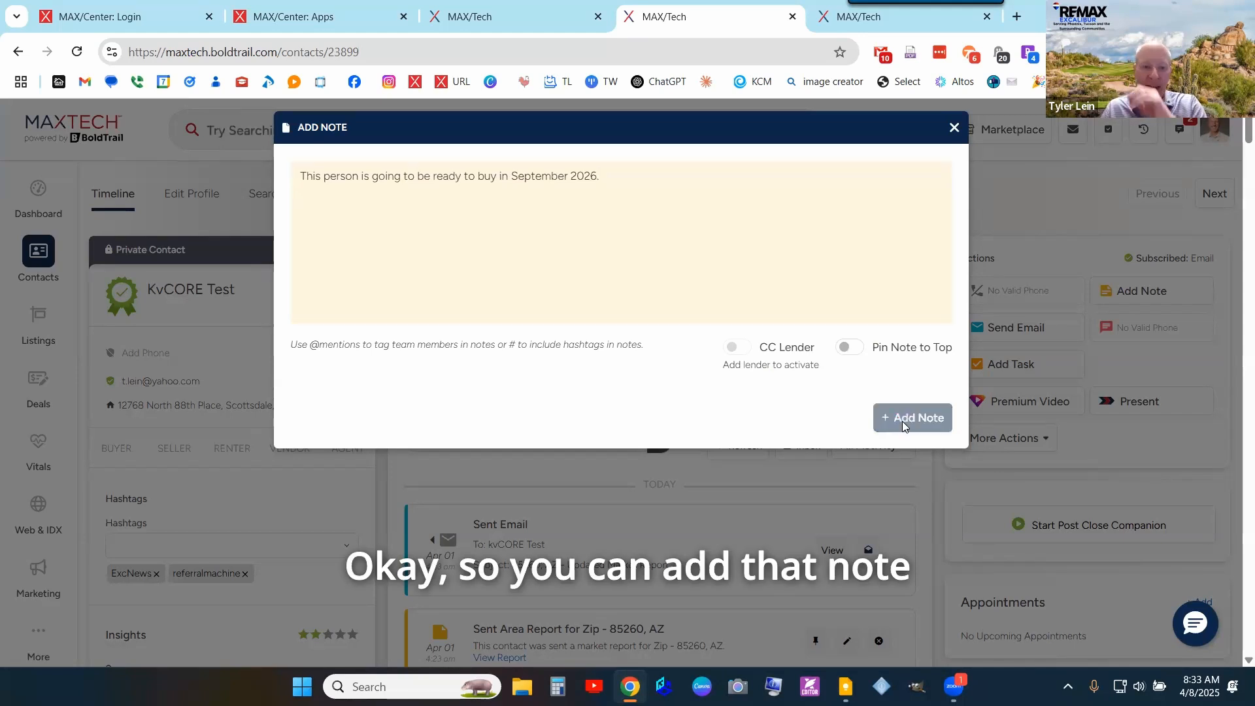
scroll(685, 559, down, 1)
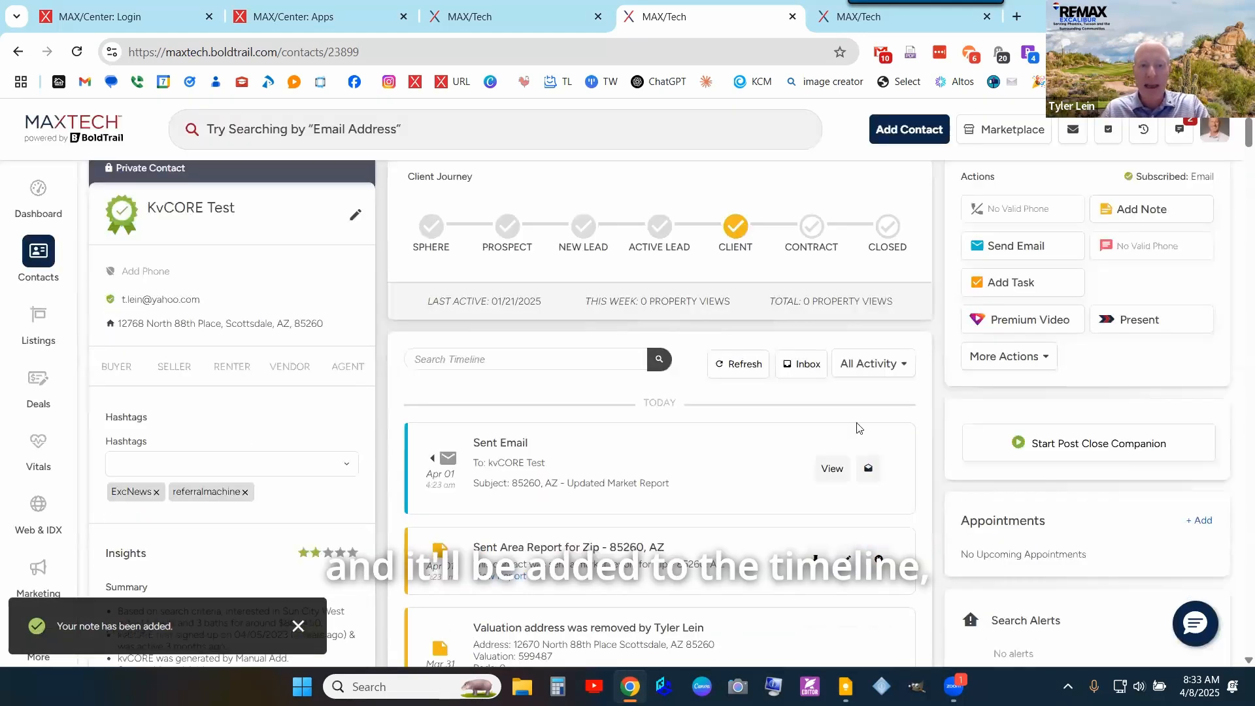
scroll(497, 438, up, 1)
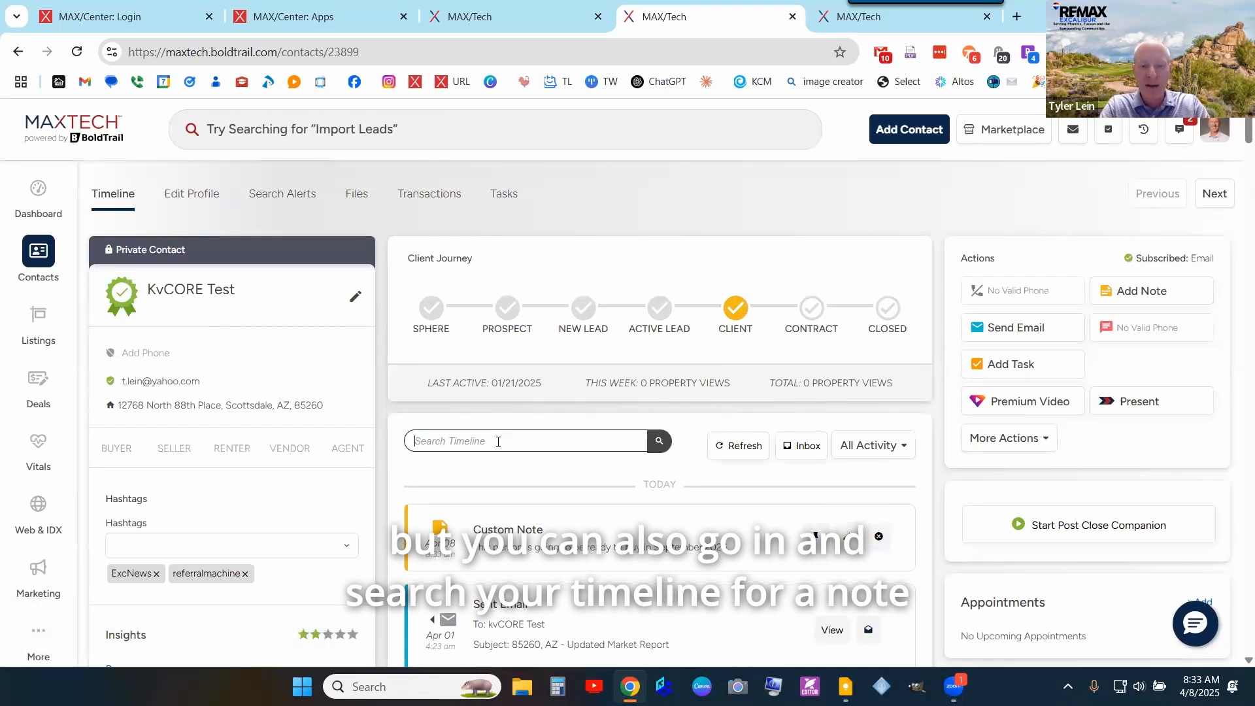
text(note)
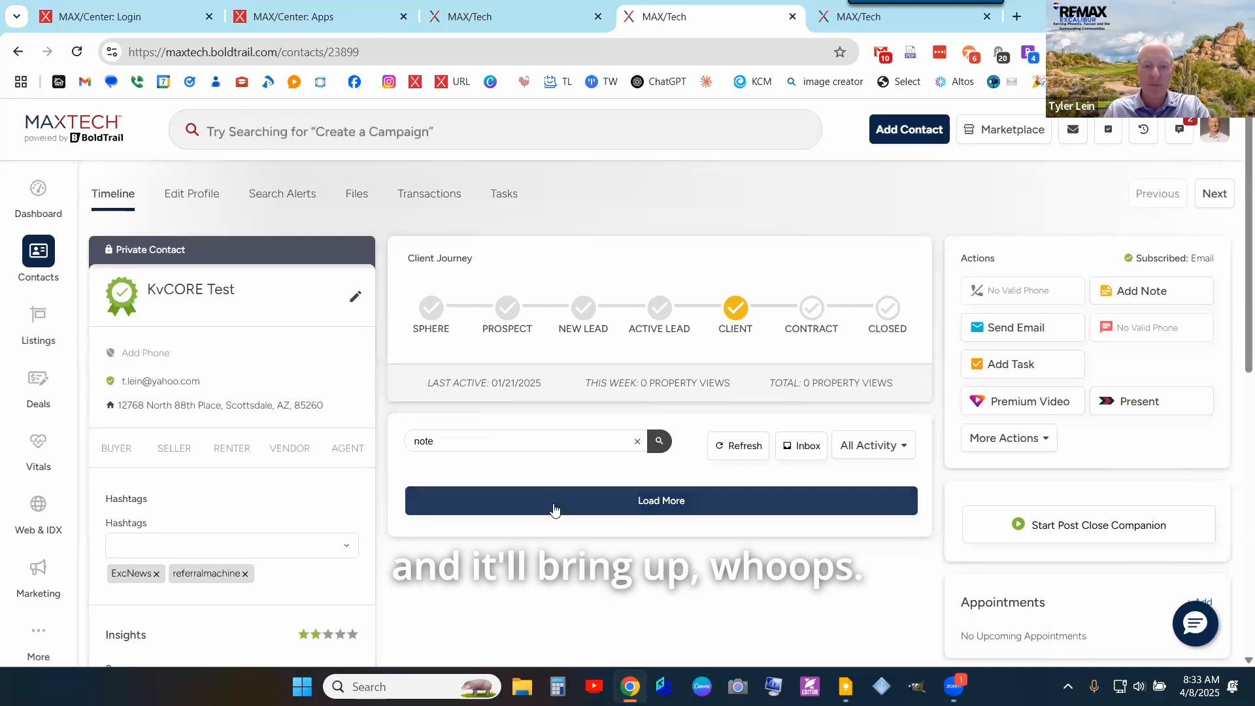
click(554, 505)
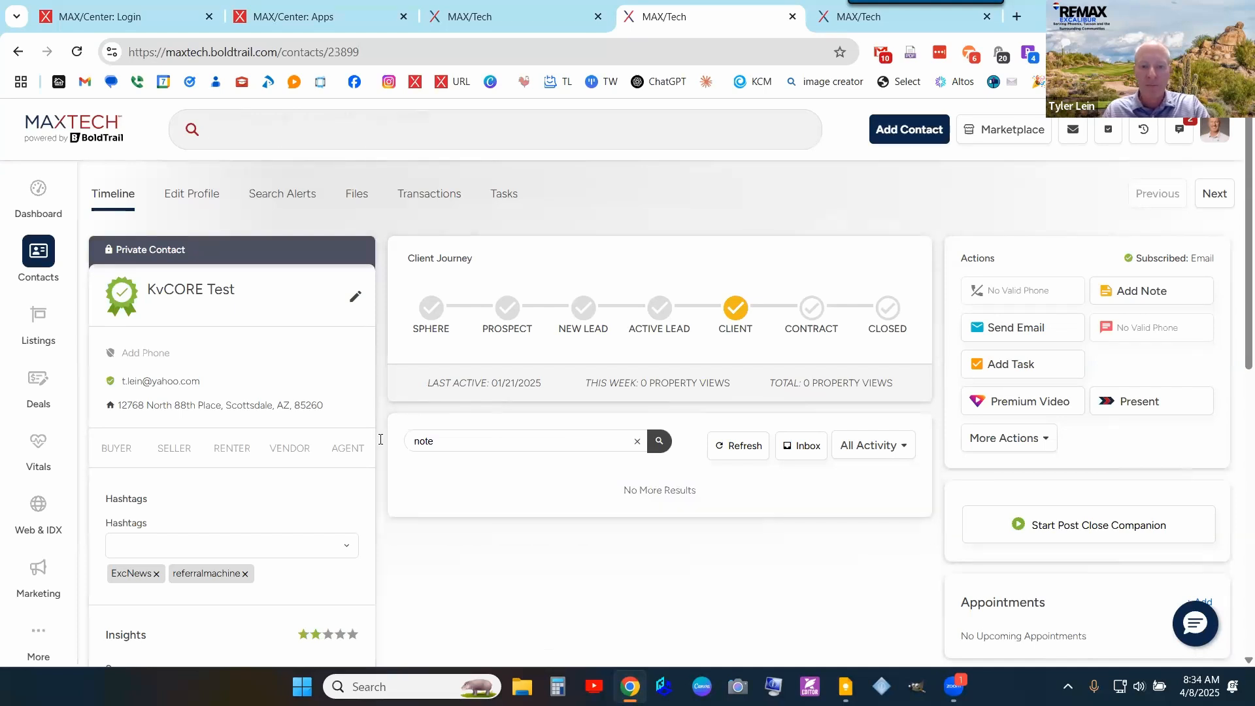
drag(555, 451, 335, 445)
text(sep)
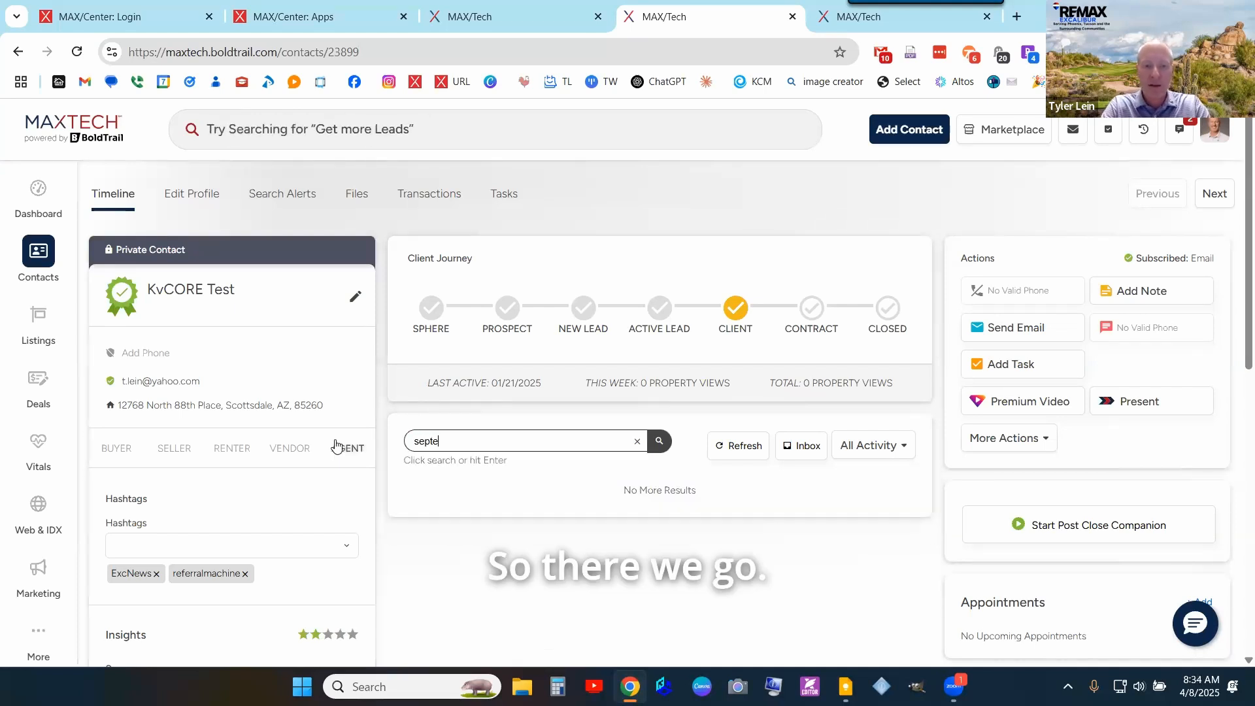
text(te)
key(Return)
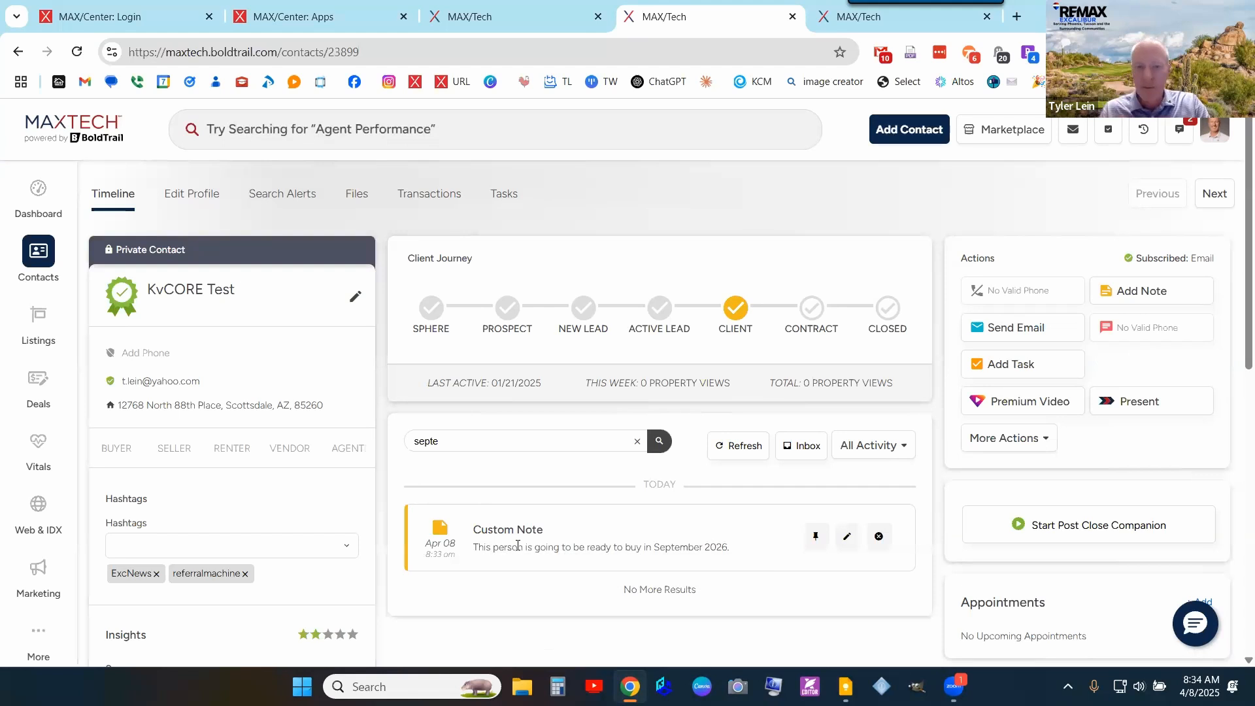
click(872, 449)
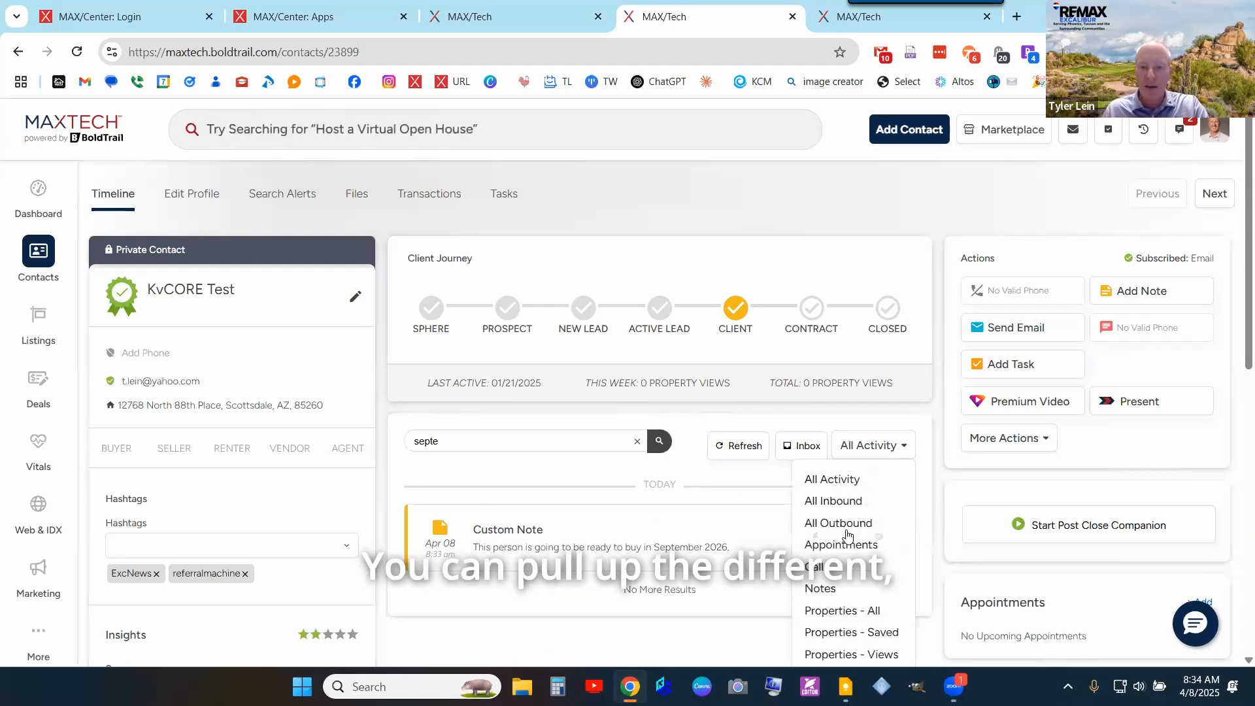
scroll(849, 535, down, 5)
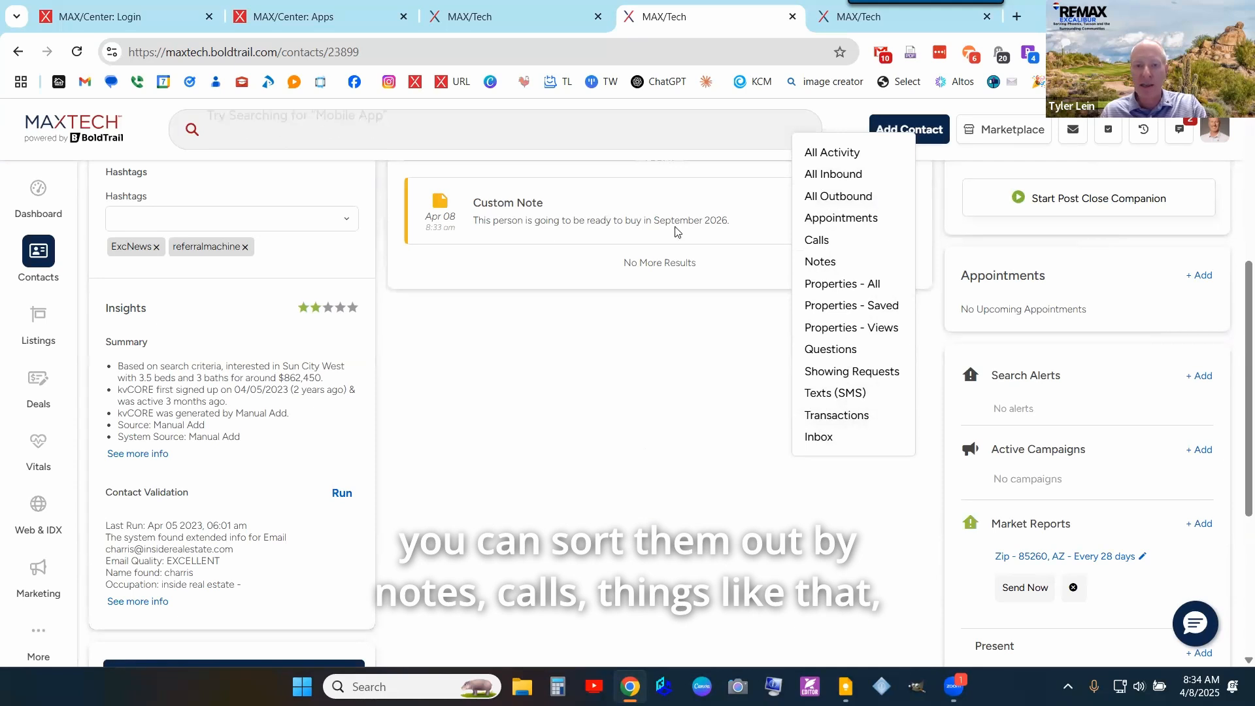
scroll(626, 230, up, 3)
double_click(427, 277)
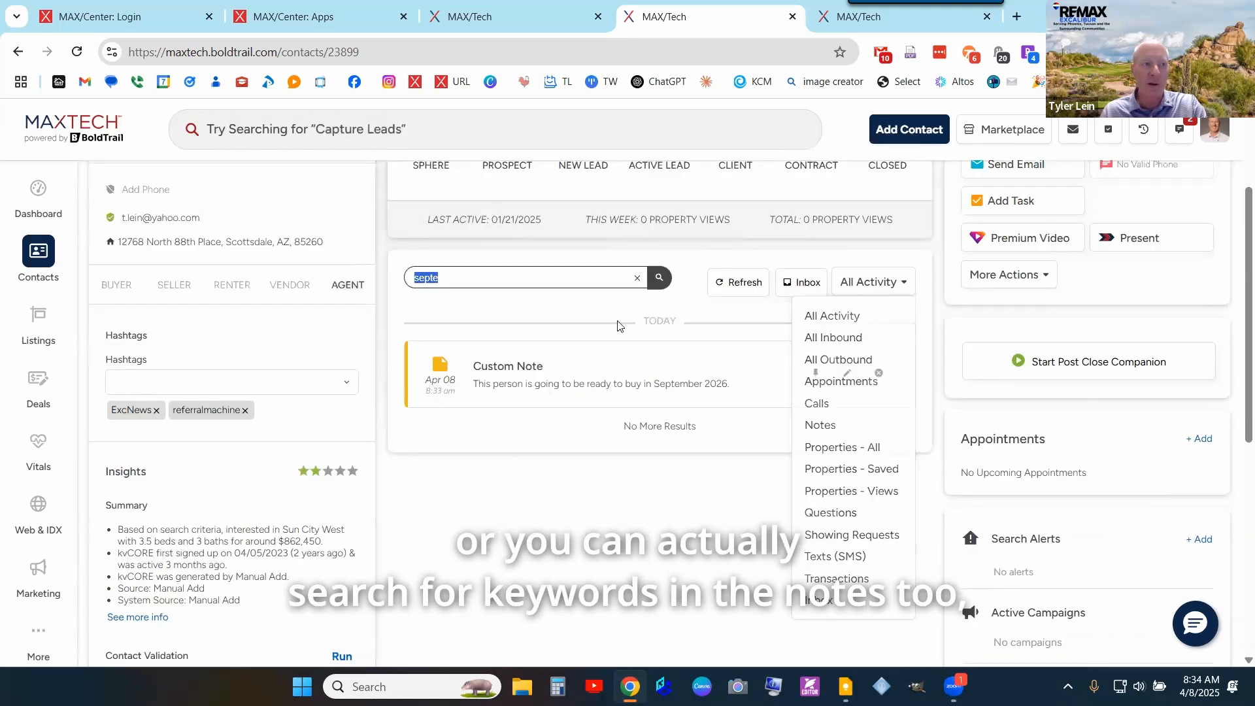
key(BackSpace)
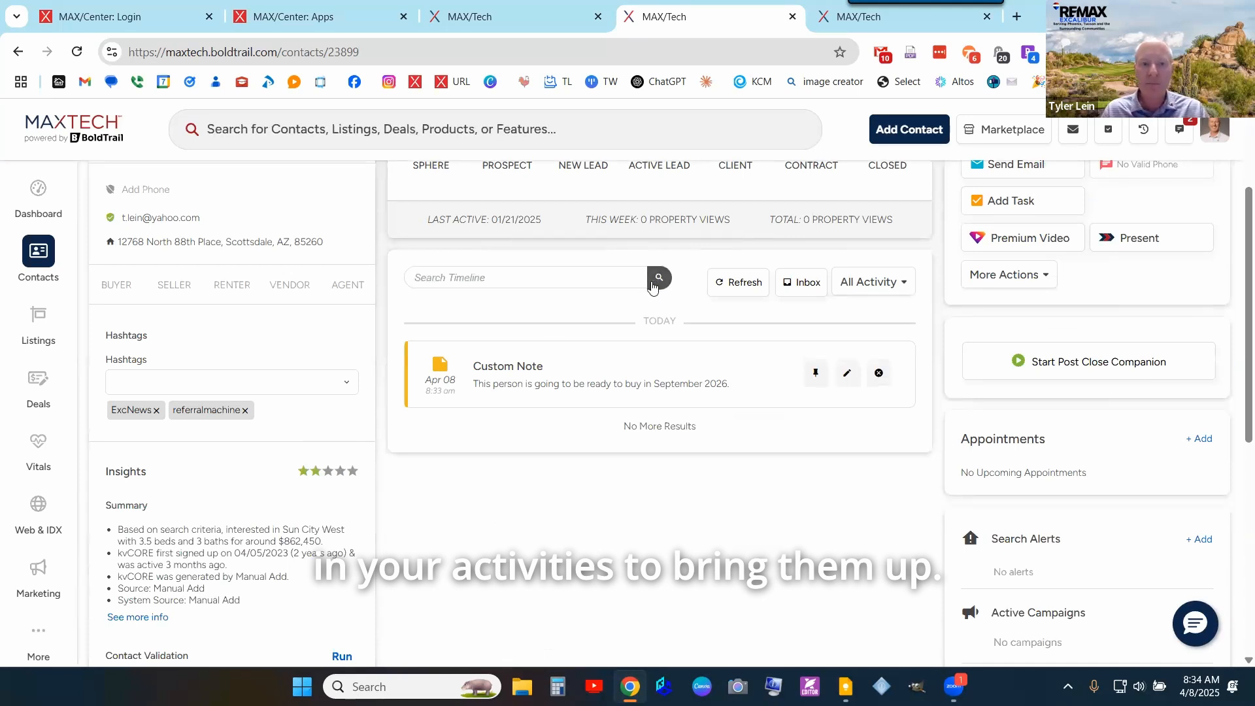
click(737, 283)
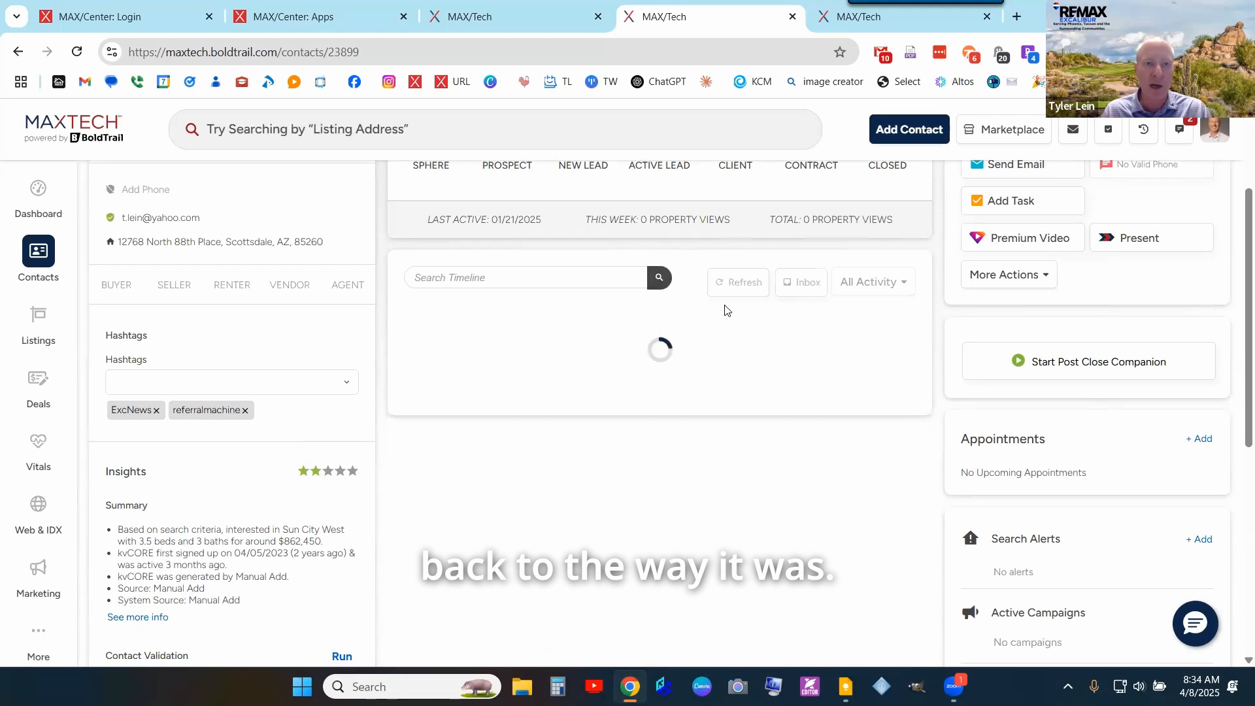
- In Campaign Actions, remove the DAY 142 Homes w/ Acreage email and confirm 'Yes, remove!'
click(940, 26)
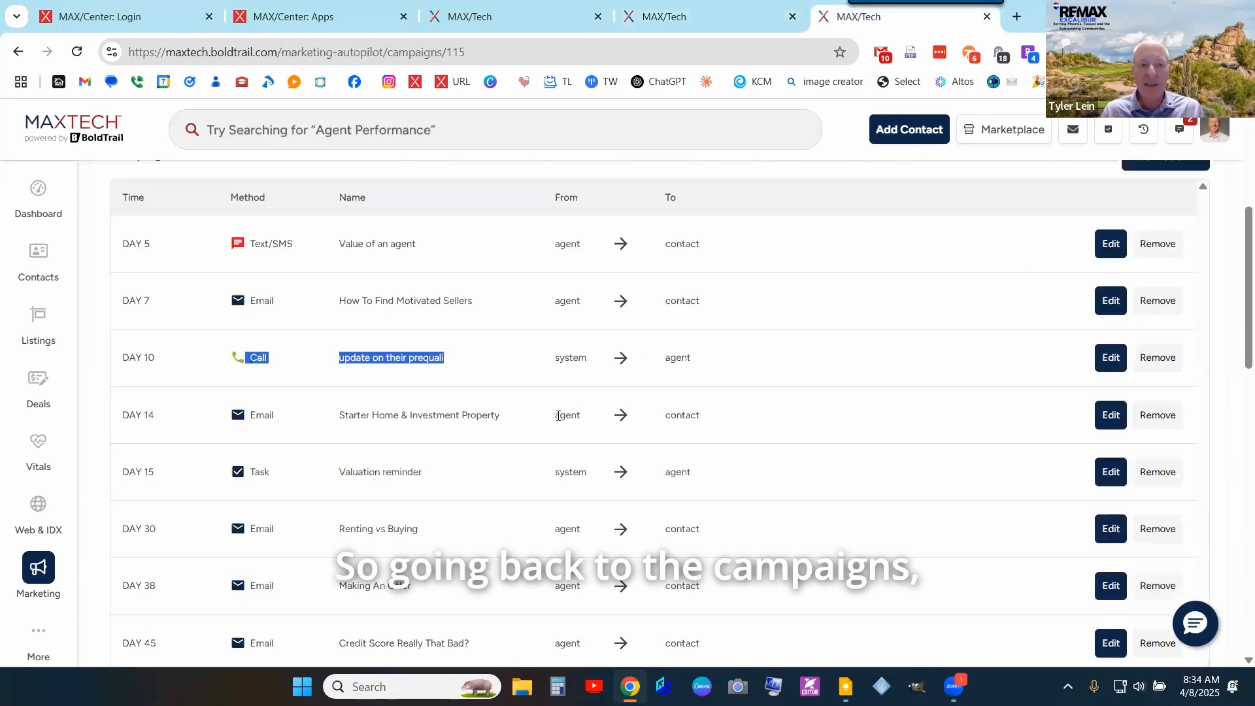
scroll(1067, 473, down, 10)
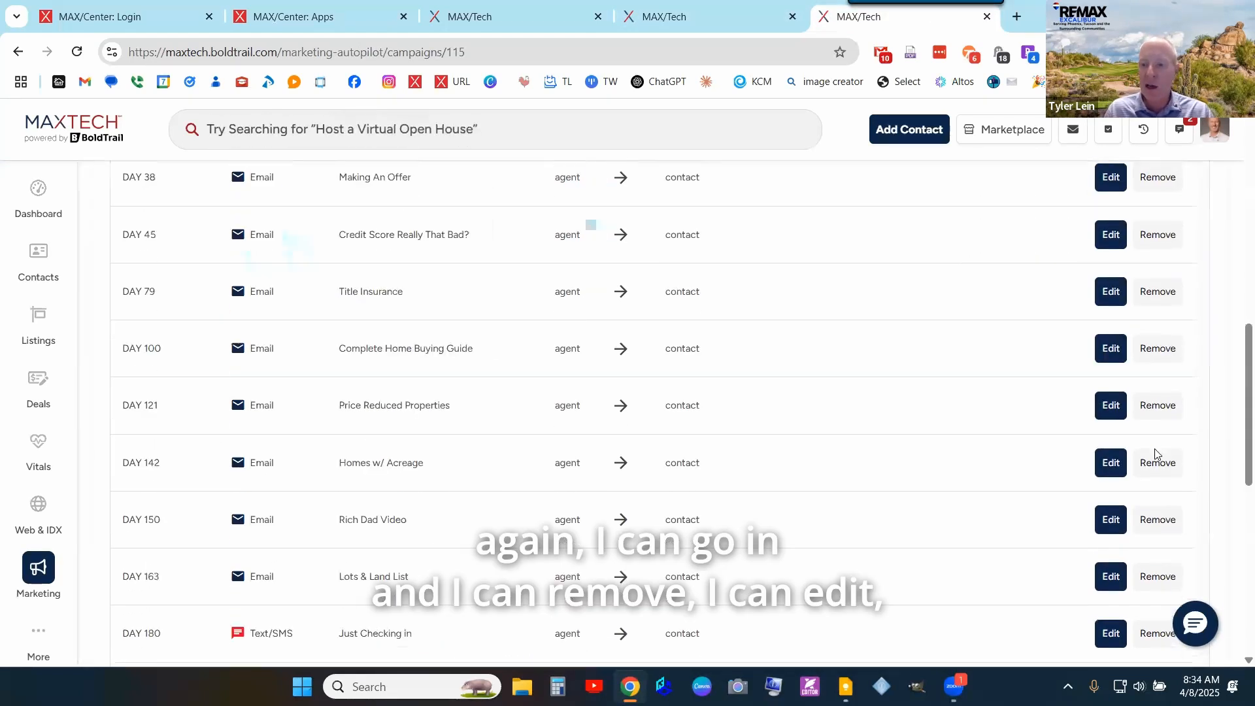
click(1135, 466)
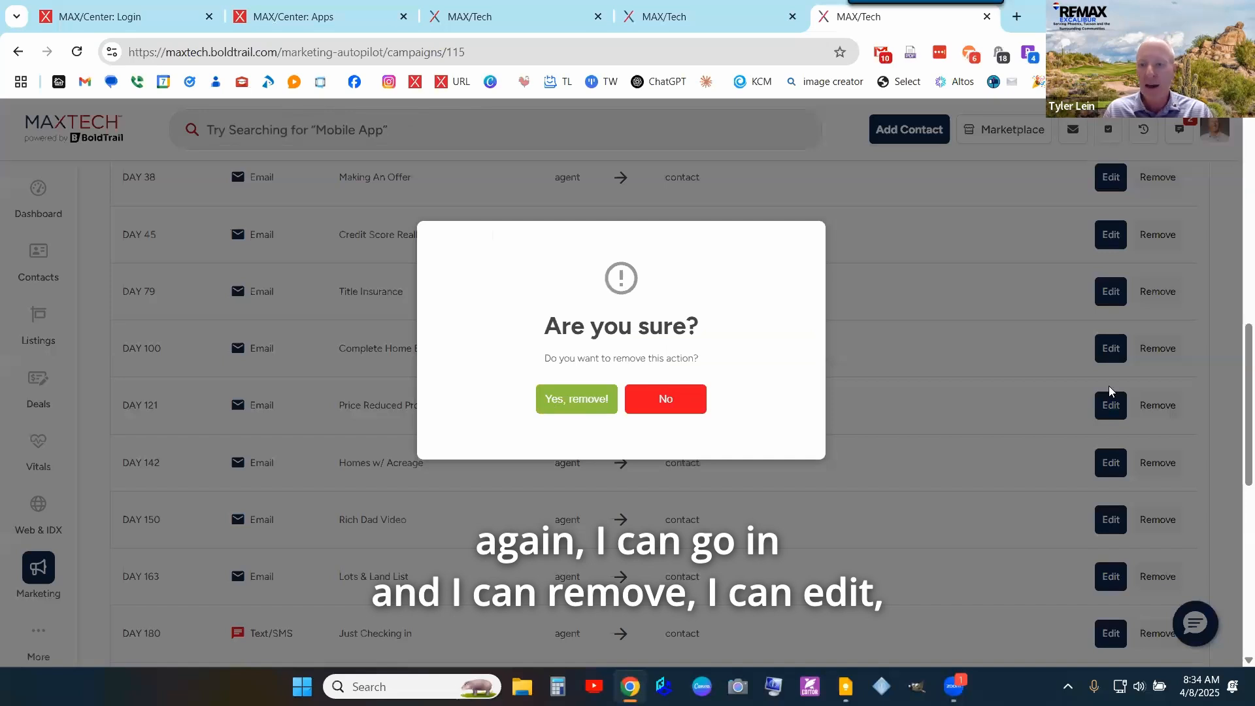
click(1111, 409)
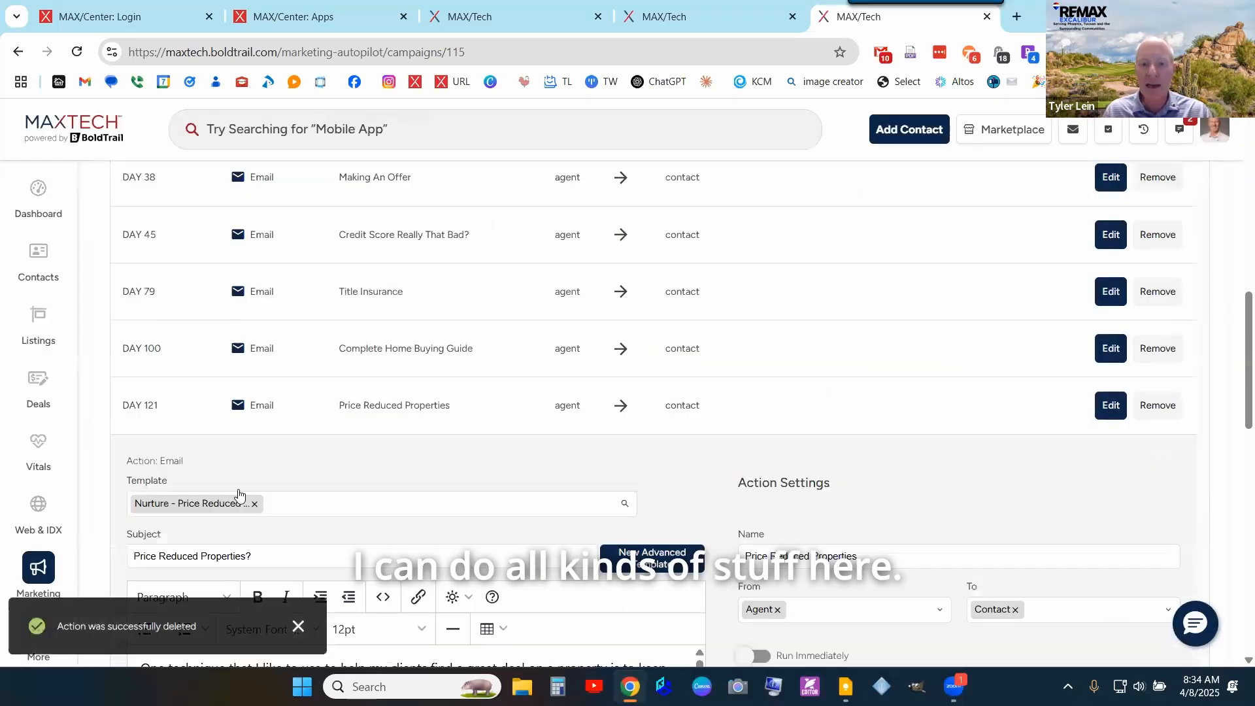
scroll(673, 421, down, 15)
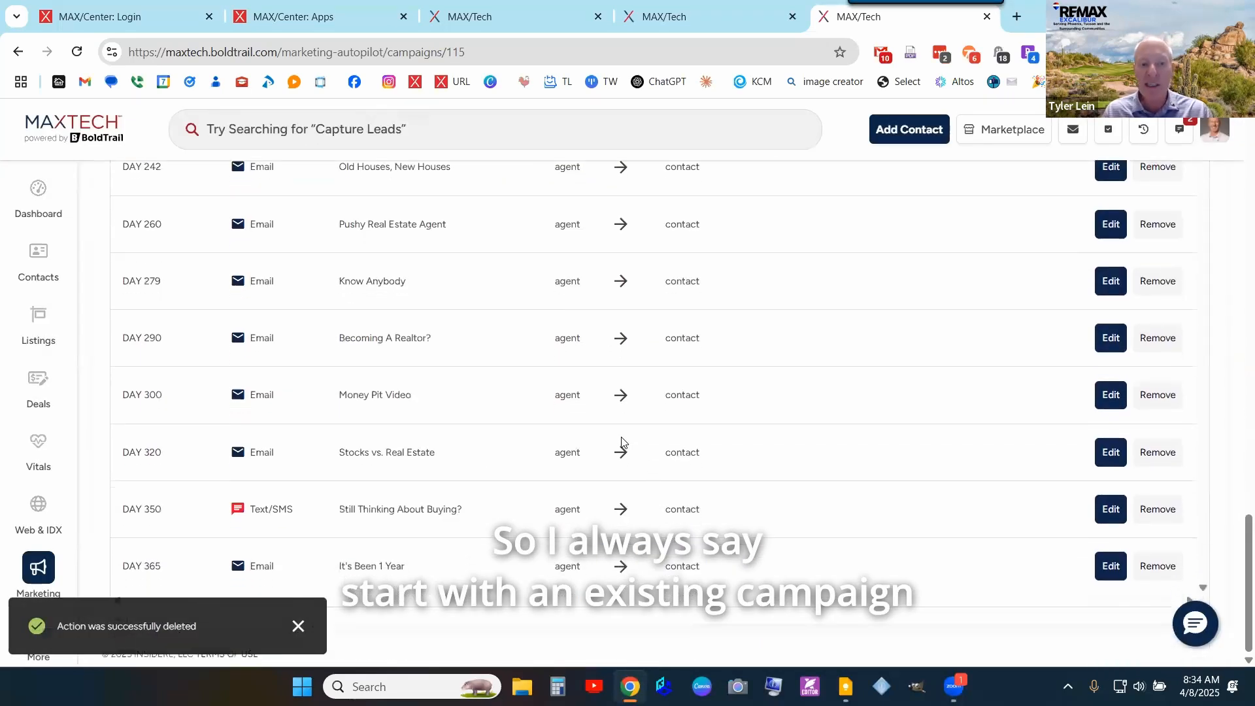
scroll(636, 498, up, 10)
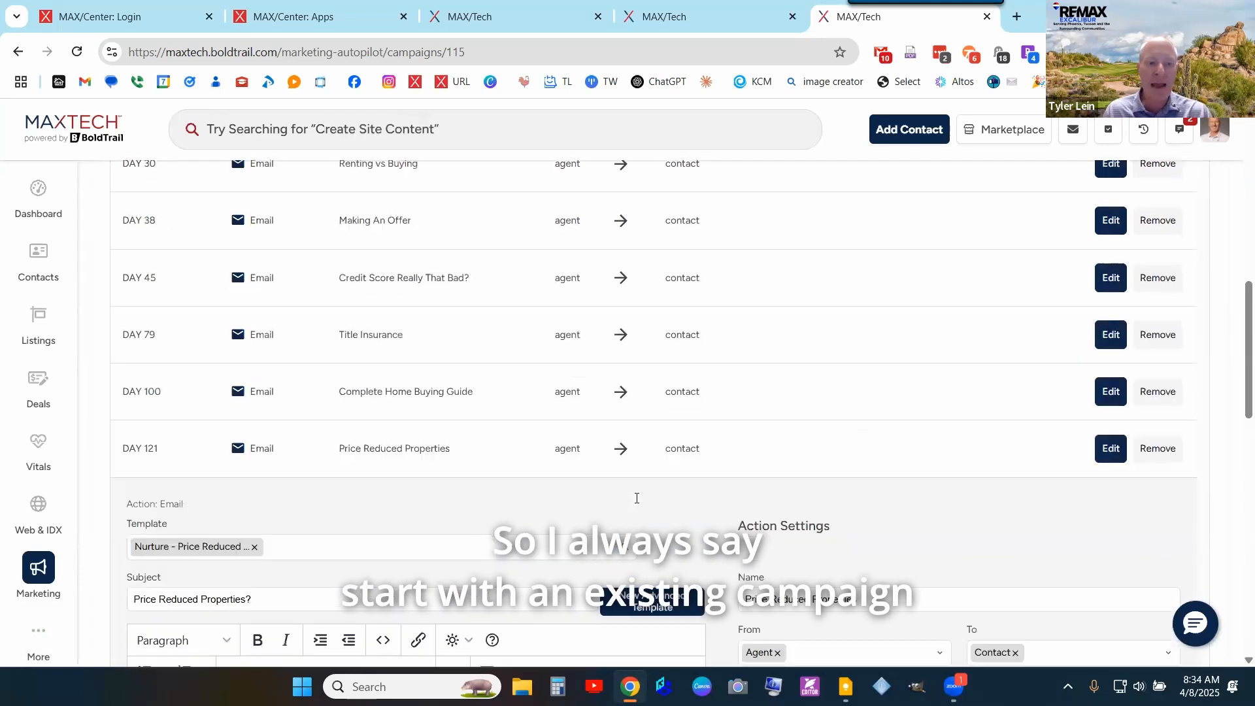
scroll(636, 498, up, 7)
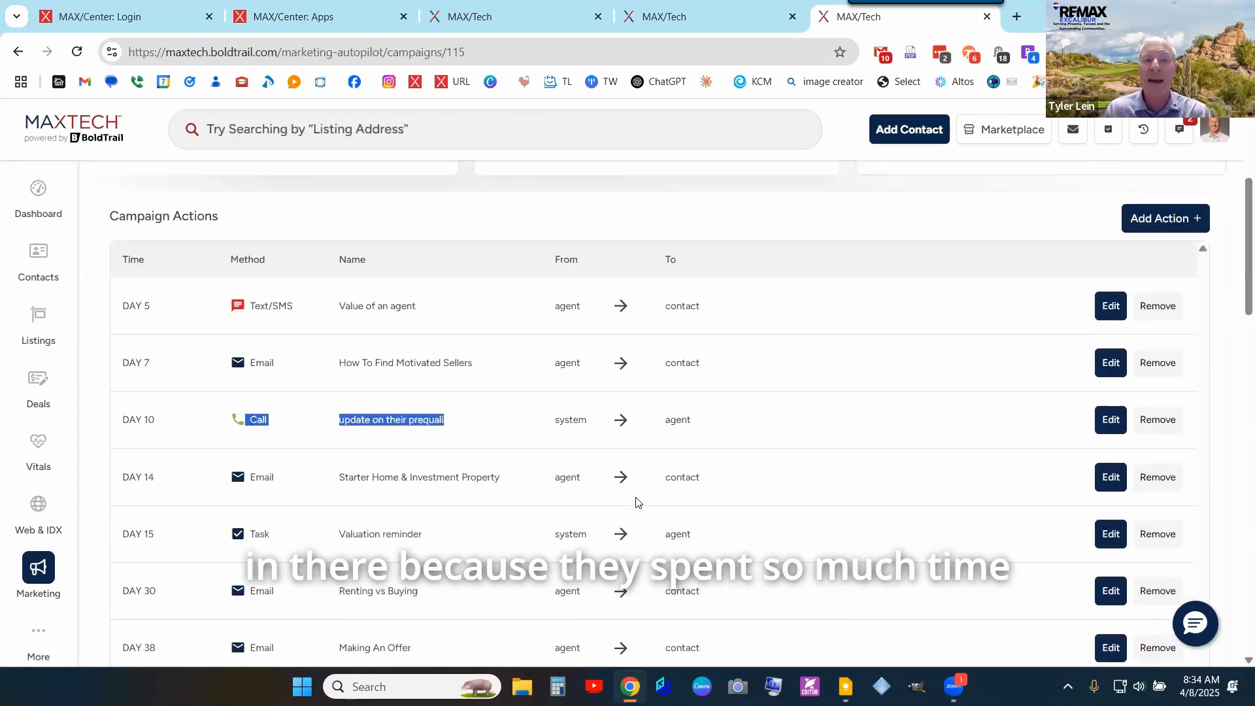
scroll(677, 395, up, 4)
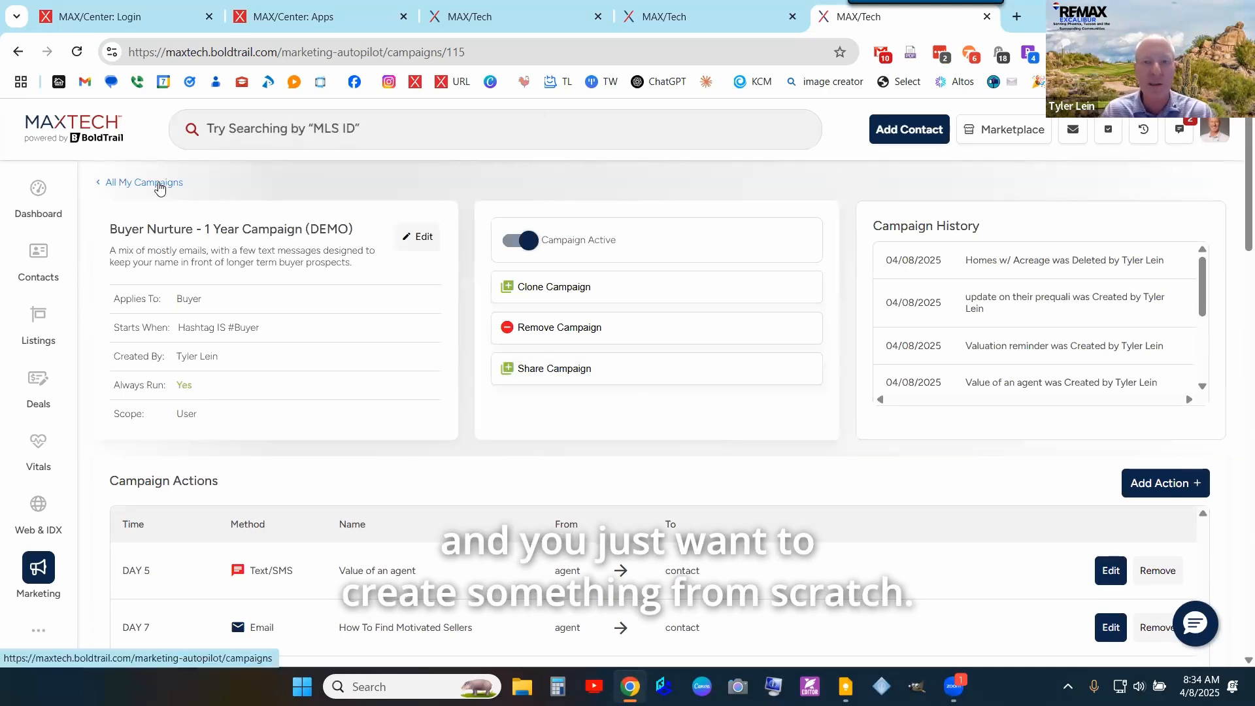
- Return to All My Campaigns and set the scope to your own agent account, searched by name
click(159, 184)
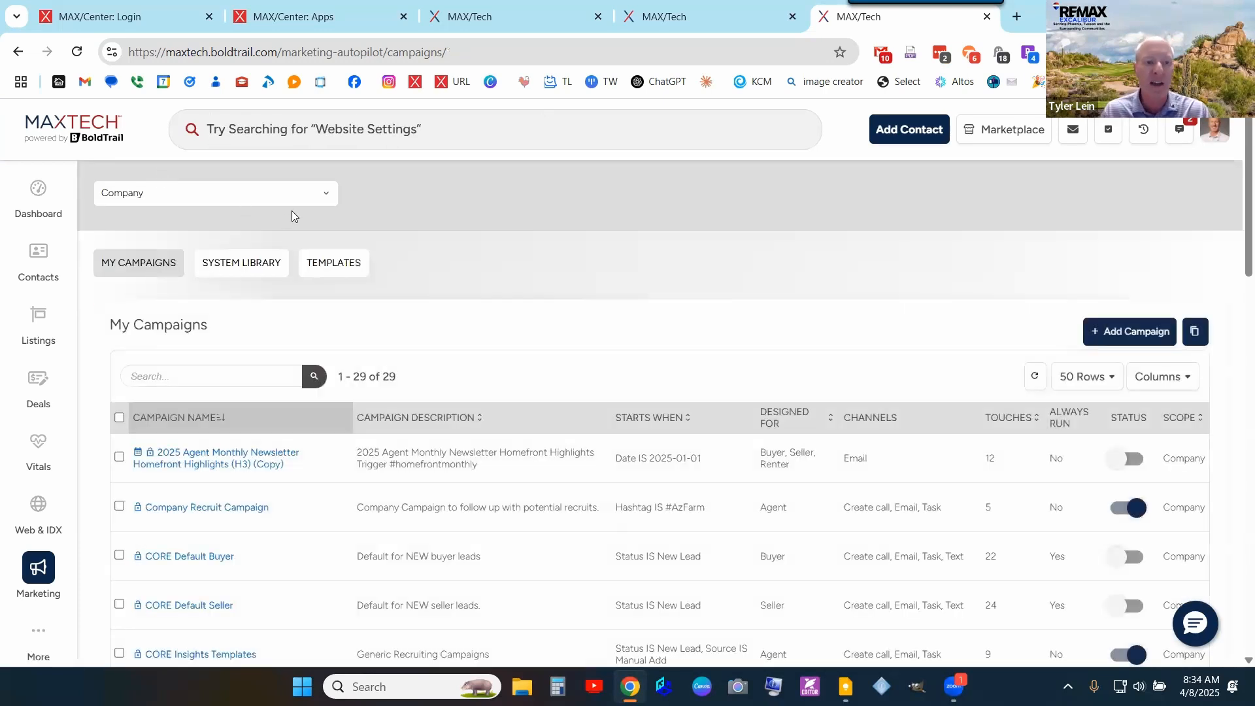
click(182, 195)
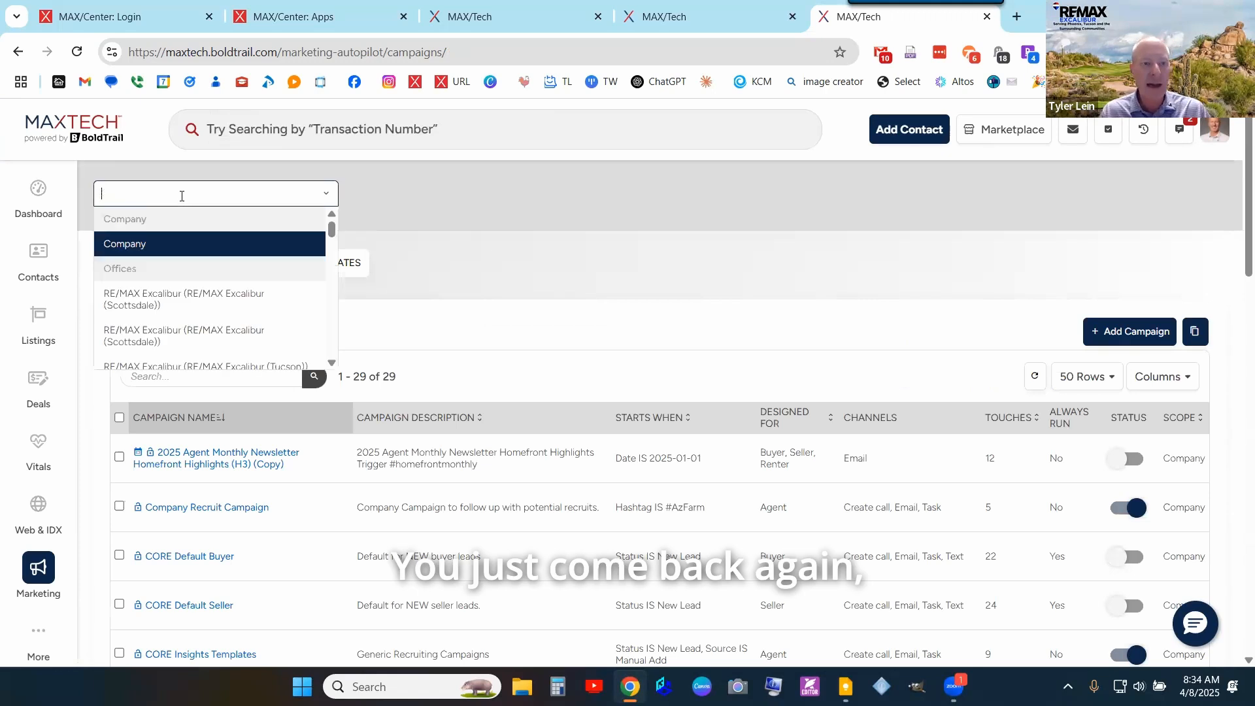
text(tyler)
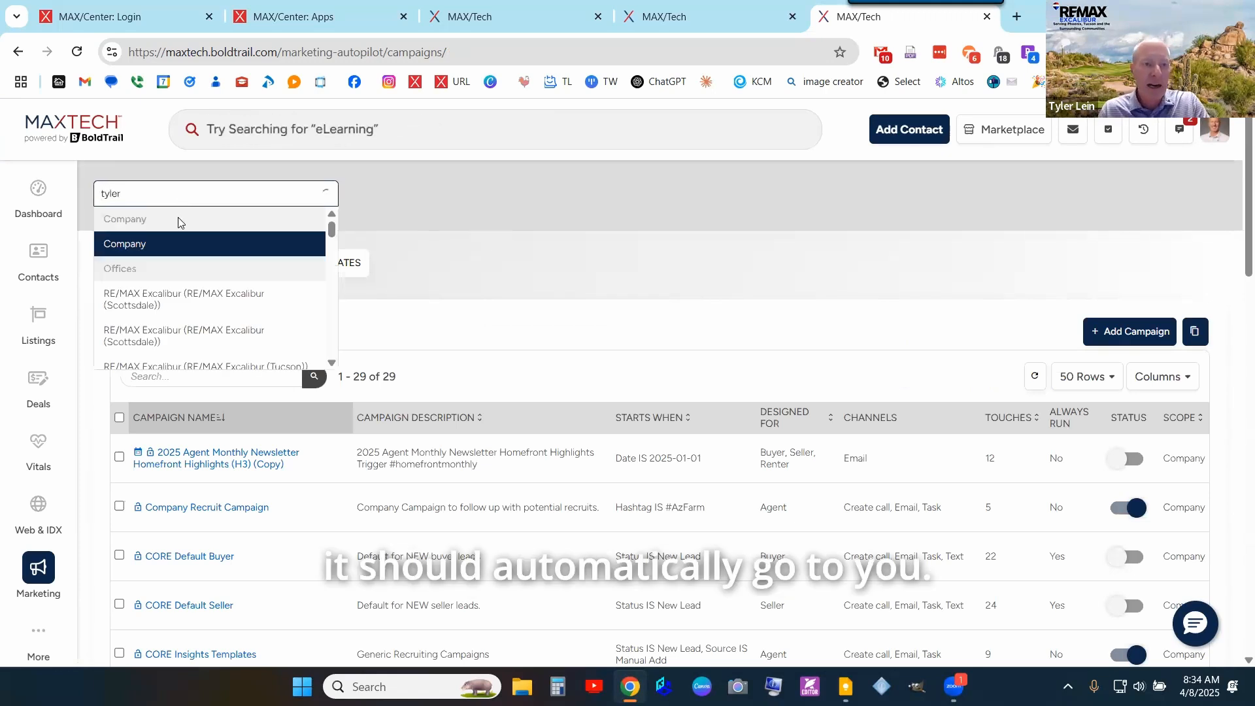
click(147, 291)
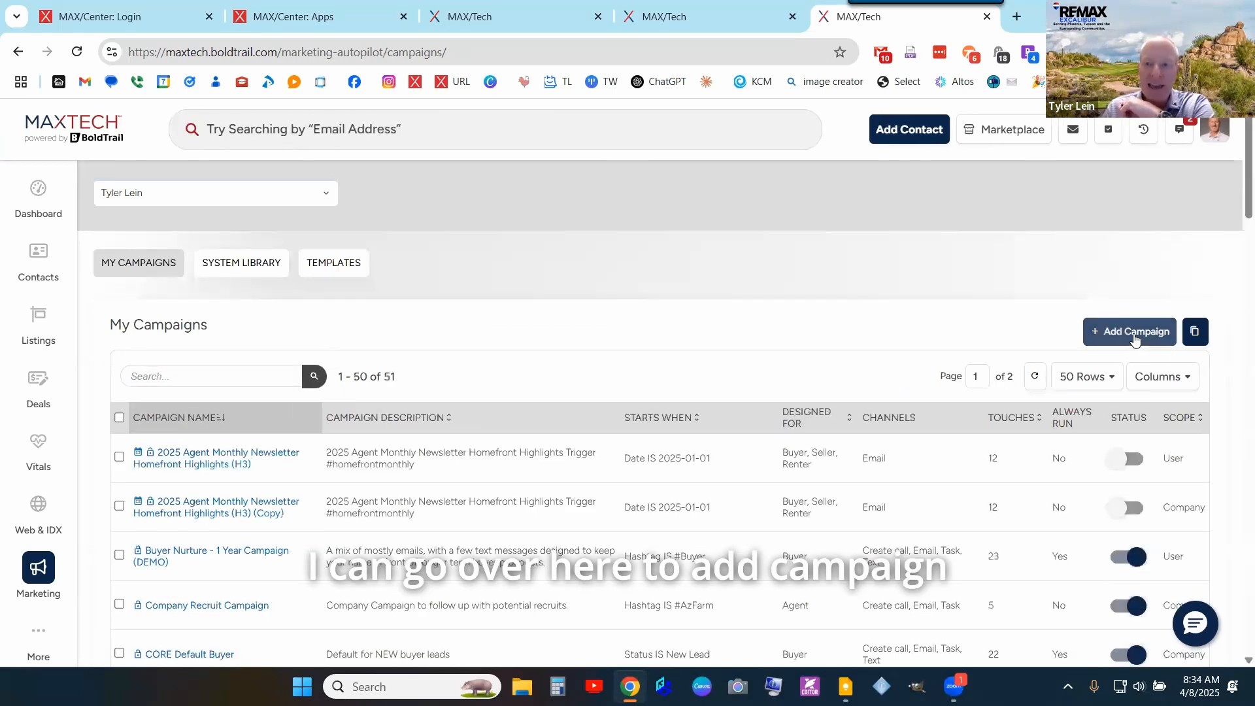
click(1135, 334)
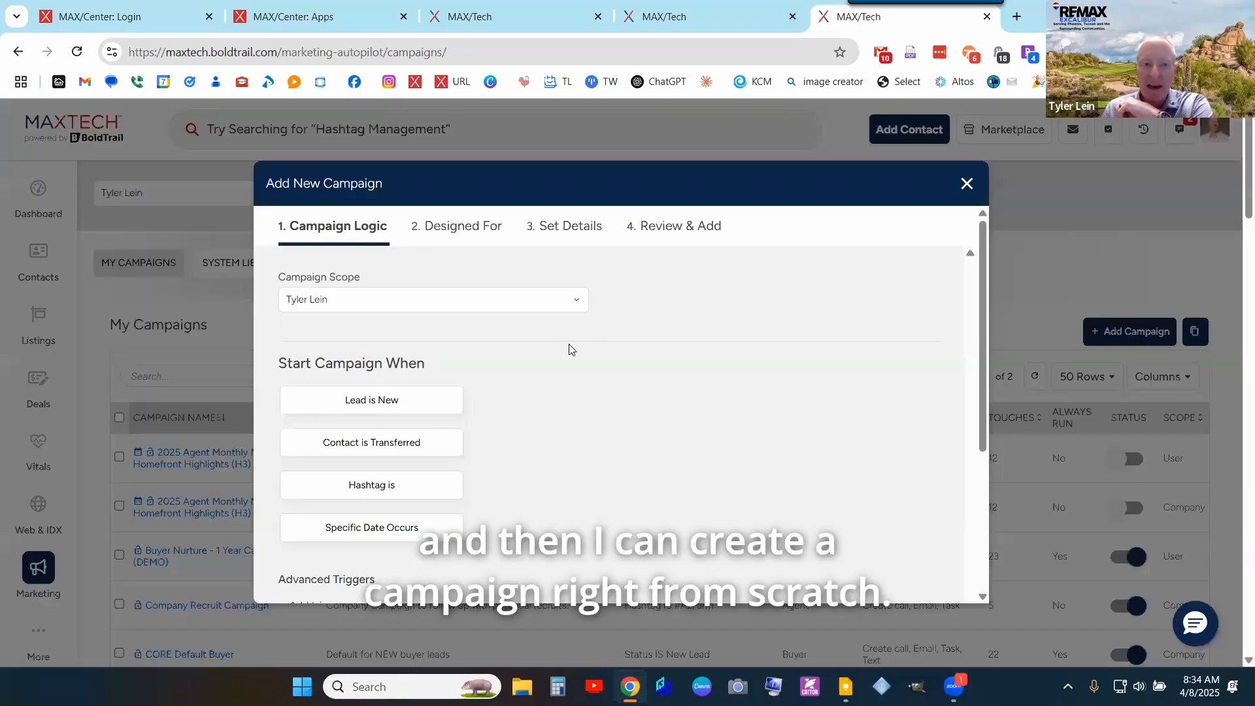
scroll(641, 298, down, 4)
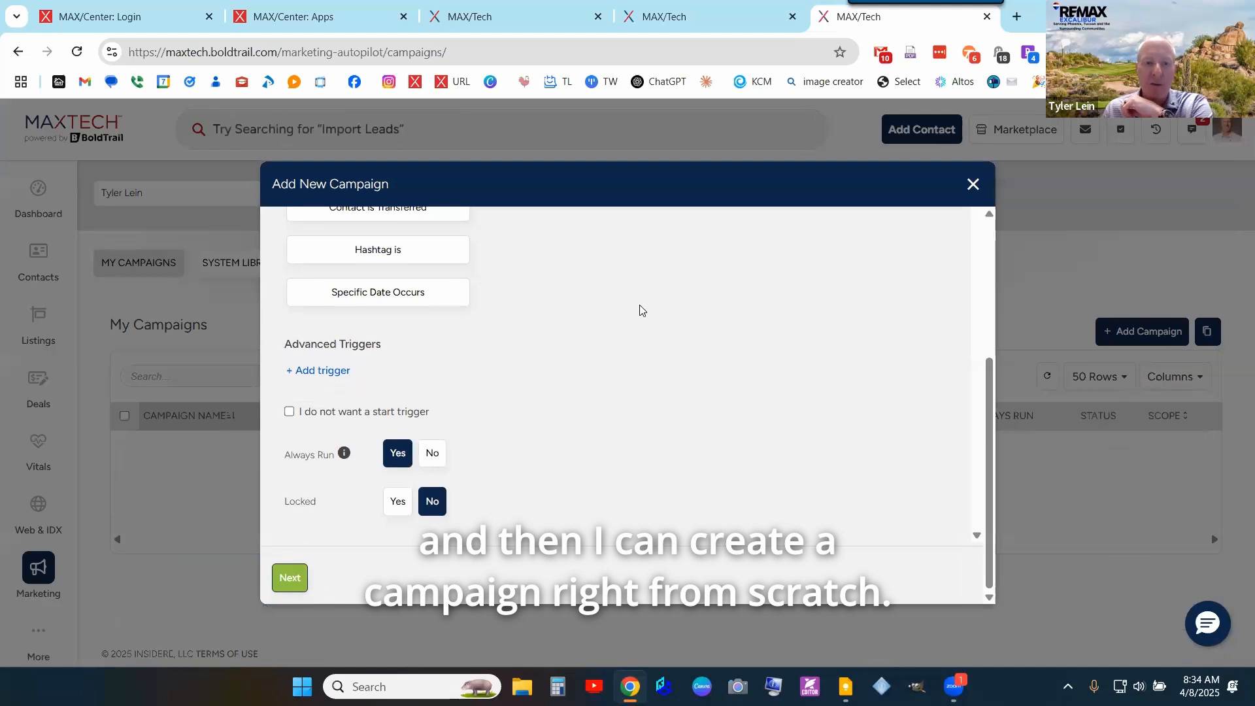
scroll(641, 300, up, 4)
scroll(640, 309, down, 2)
scroll(634, 319, up, 2)
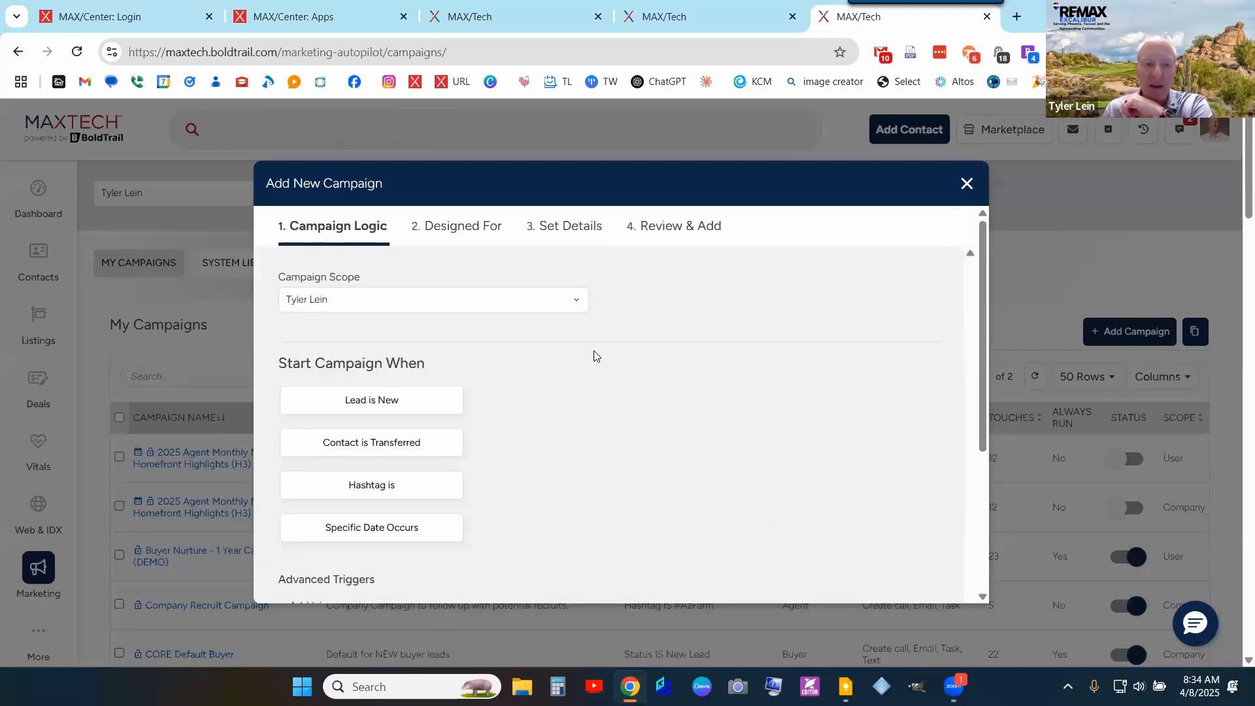
scroll(429, 487, down, 4)
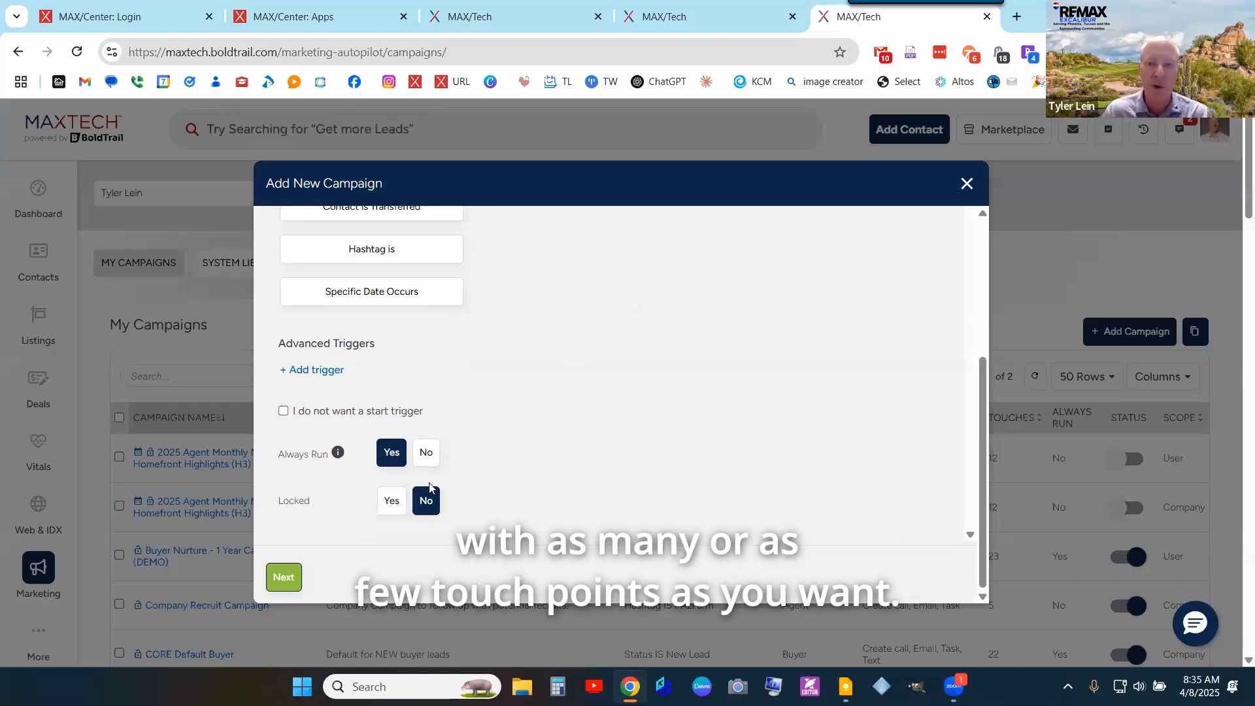
click(967, 184)
click(602, 412)
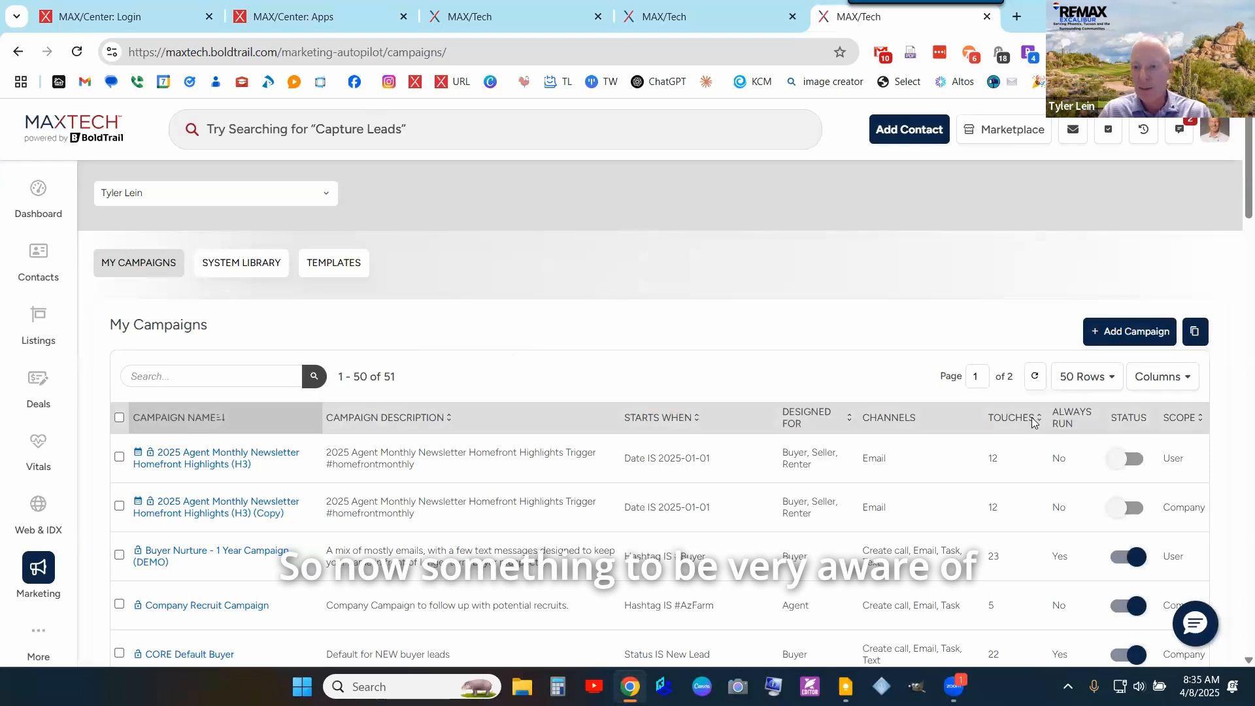
- Turn off the Default New Lead - Seller and Default New Lead - Buyer campaigns, confirming each
scroll(912, 283, down, 3)
scroll(918, 281, down, 2)
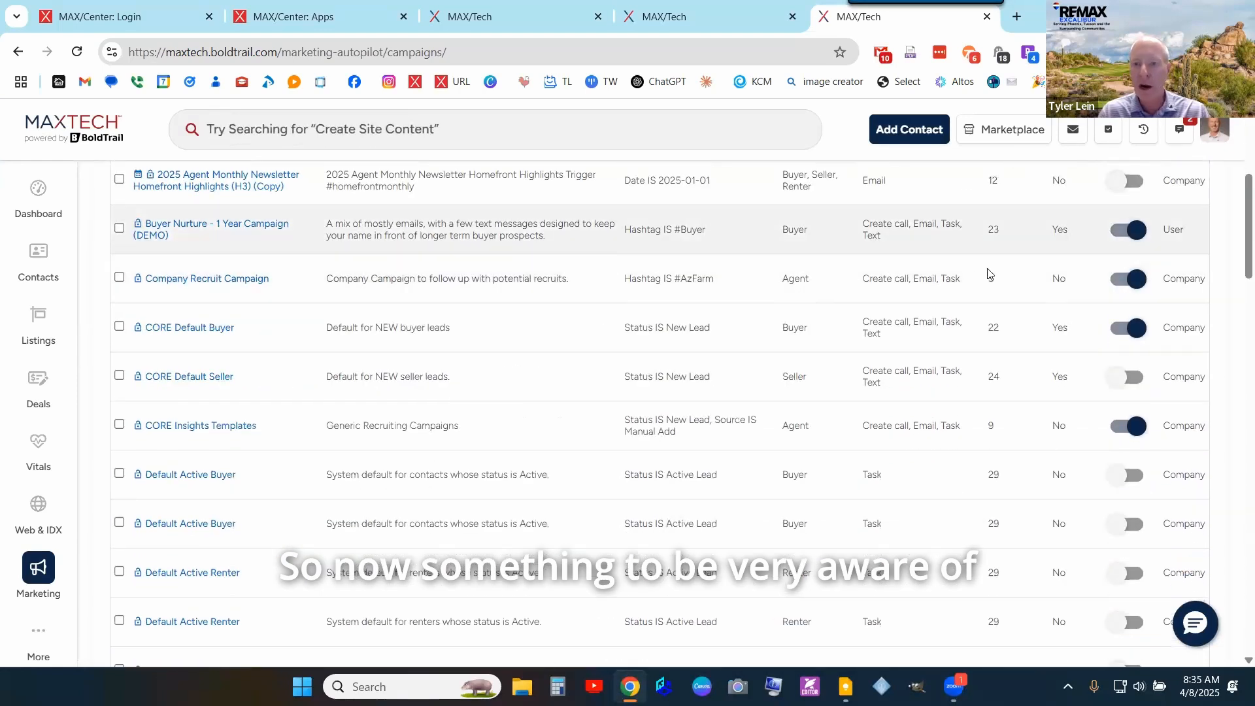
scroll(987, 271, up, 1)
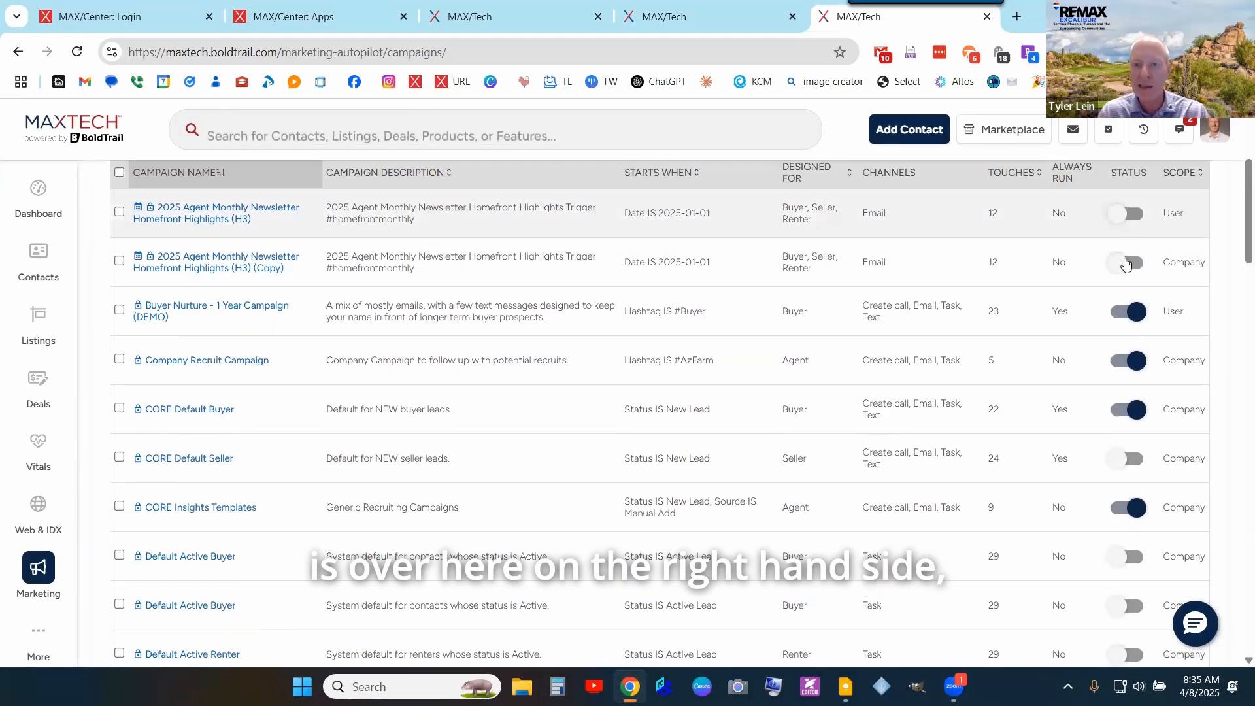
scroll(656, 402, down, 1)
scroll(655, 401, up, 3)
scroll(656, 401, down, 8)
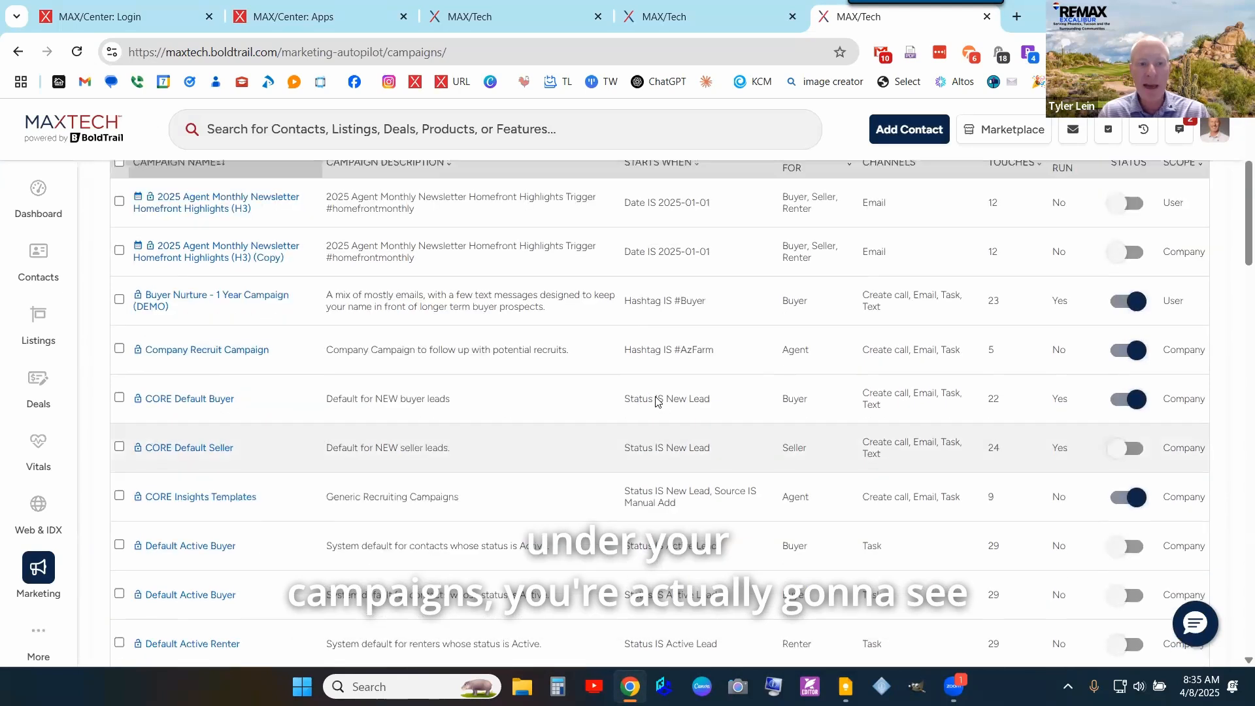
scroll(868, 426, down, 10)
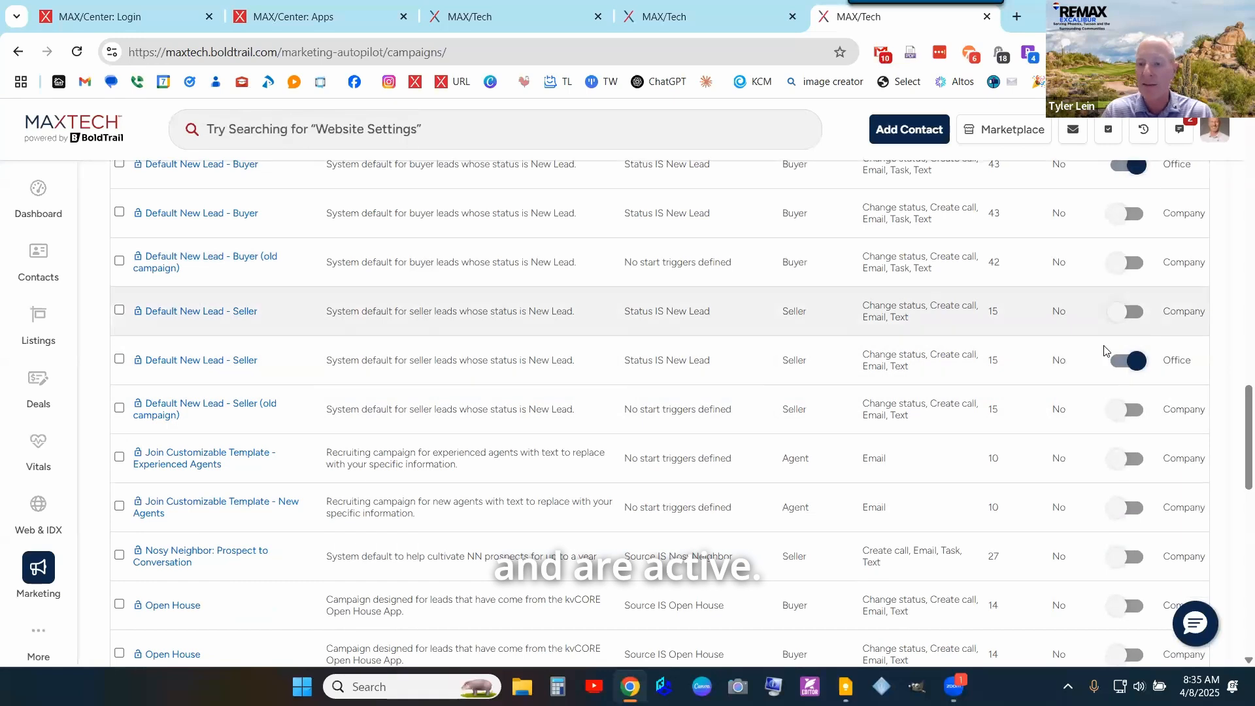
click(1126, 361)
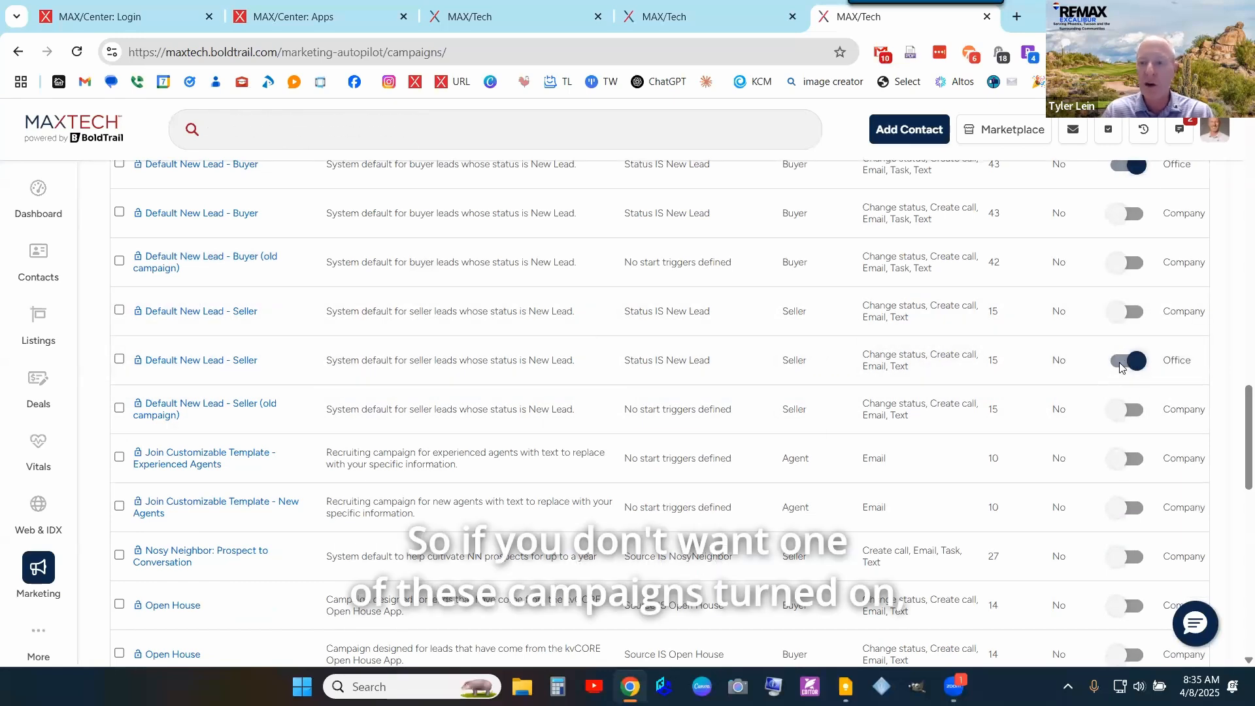
click(576, 409)
scroll(1185, 398, up, 3)
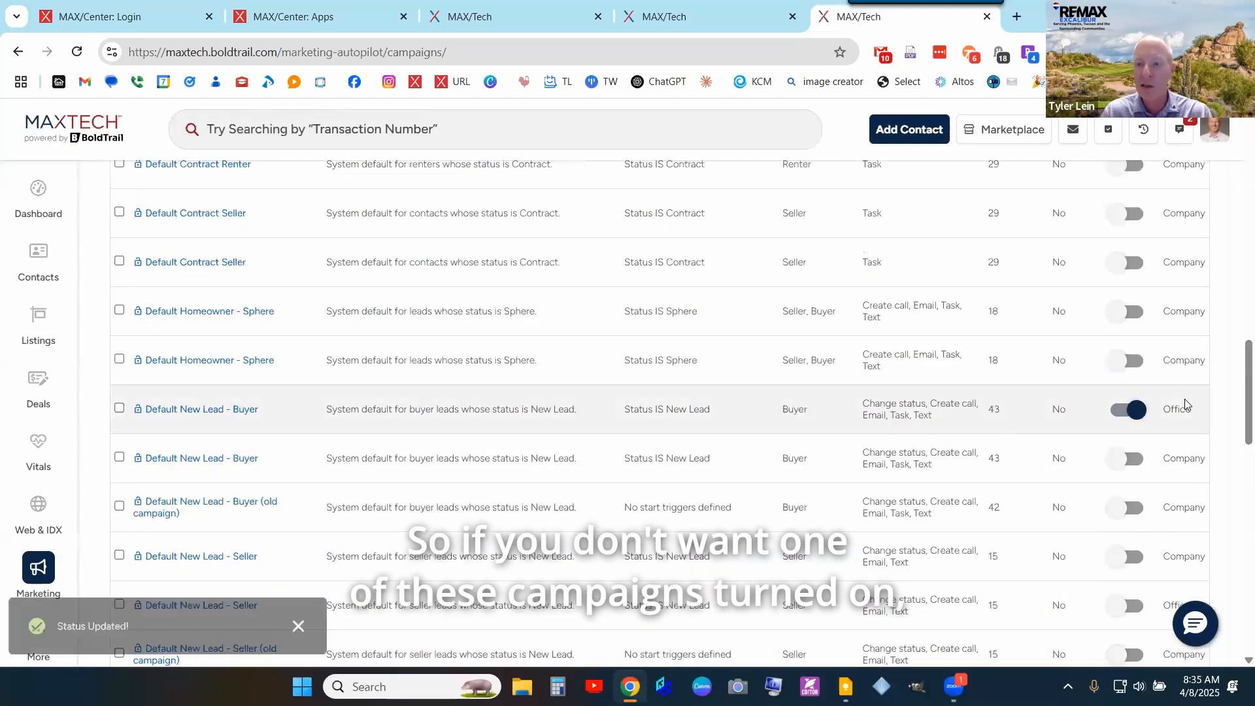
click(1123, 411)
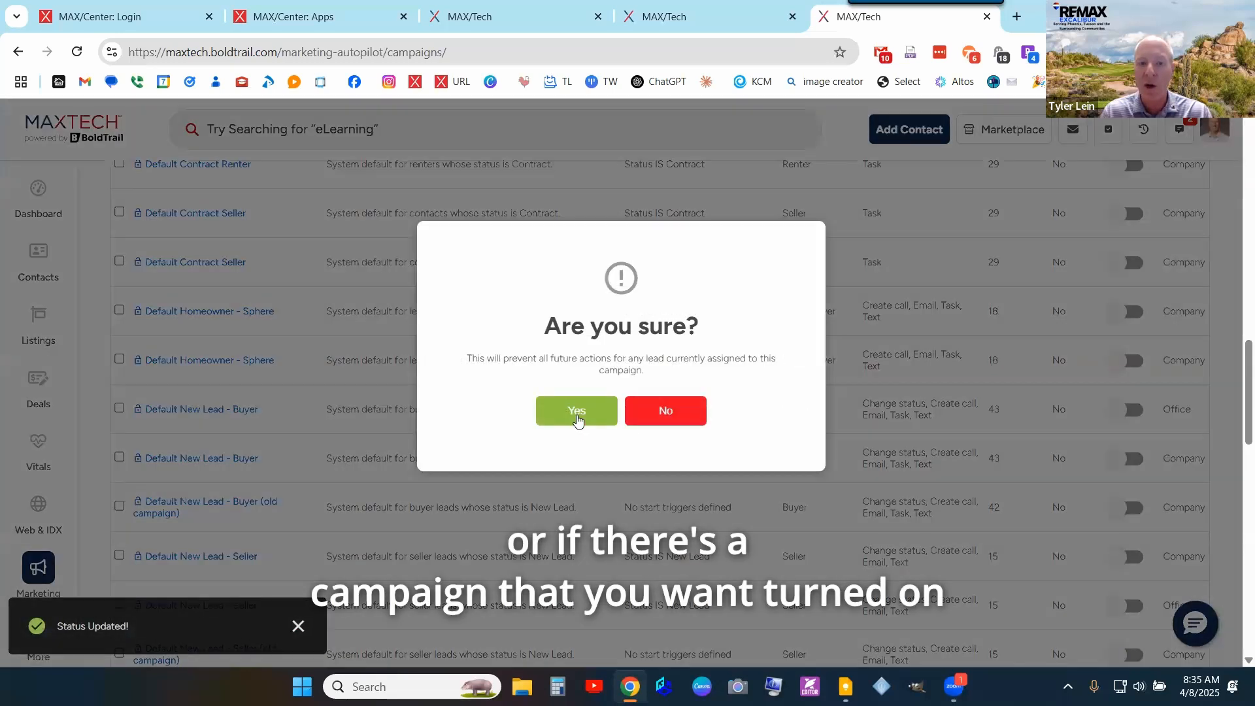
click(588, 415)
- Switch off the CORE Insights Templates campaign and confirm
scroll(749, 441, up, 1)
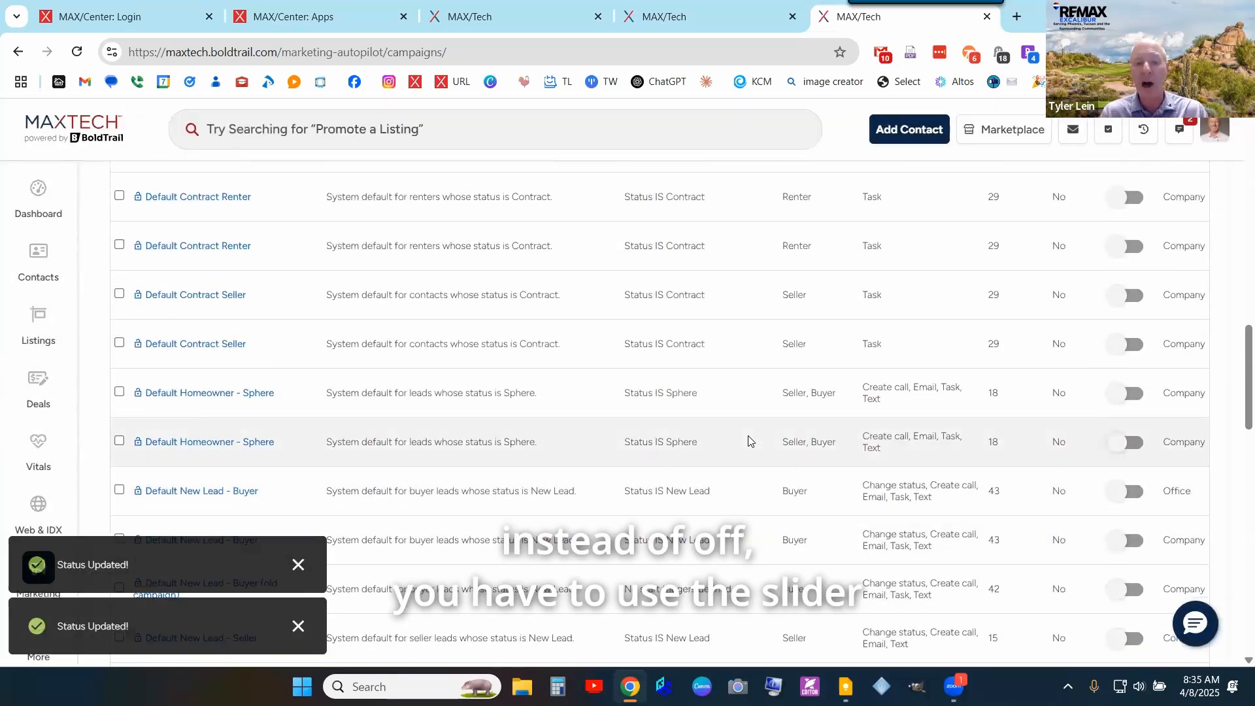
scroll(1124, 321, up, 4)
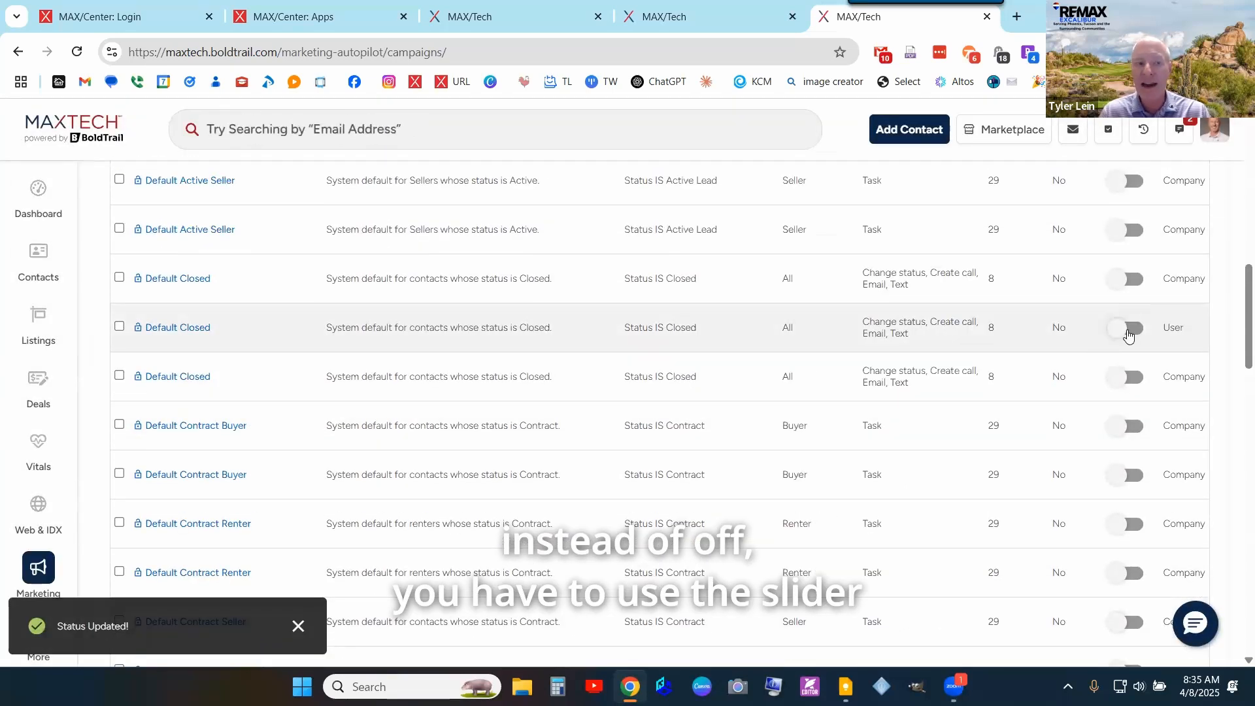
scroll(1128, 336, up, 4)
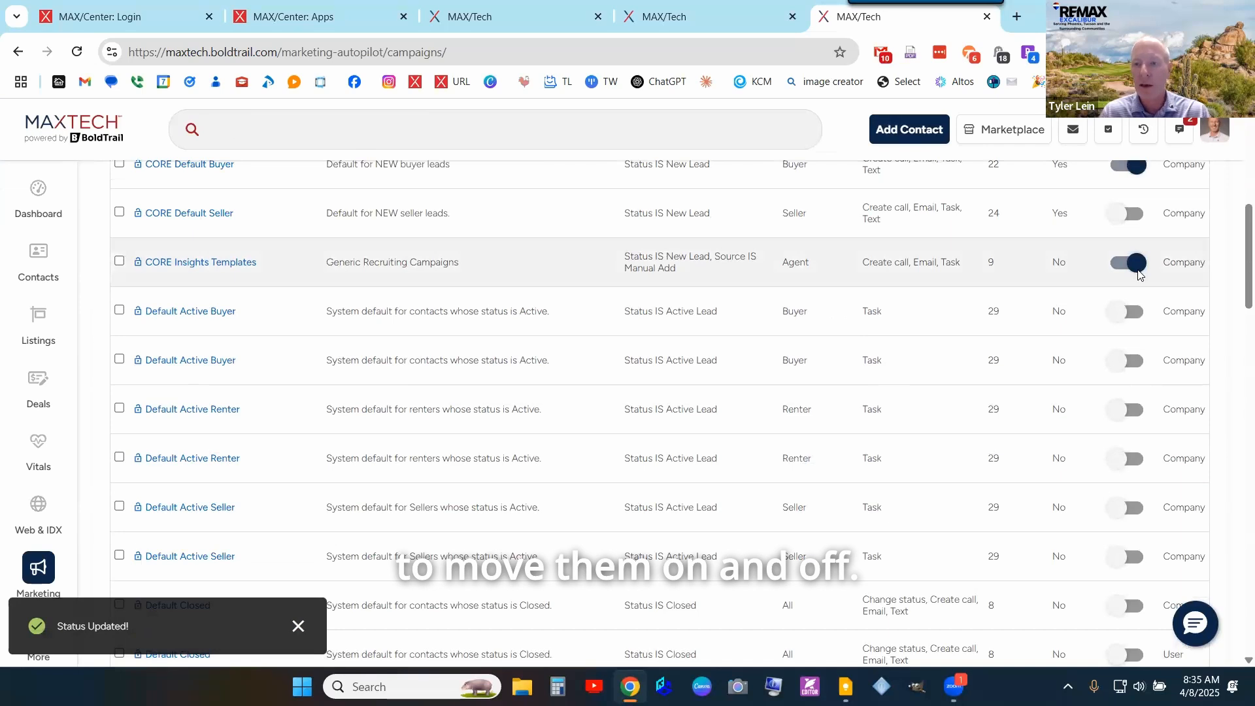
click(1138, 262)
click(562, 419)
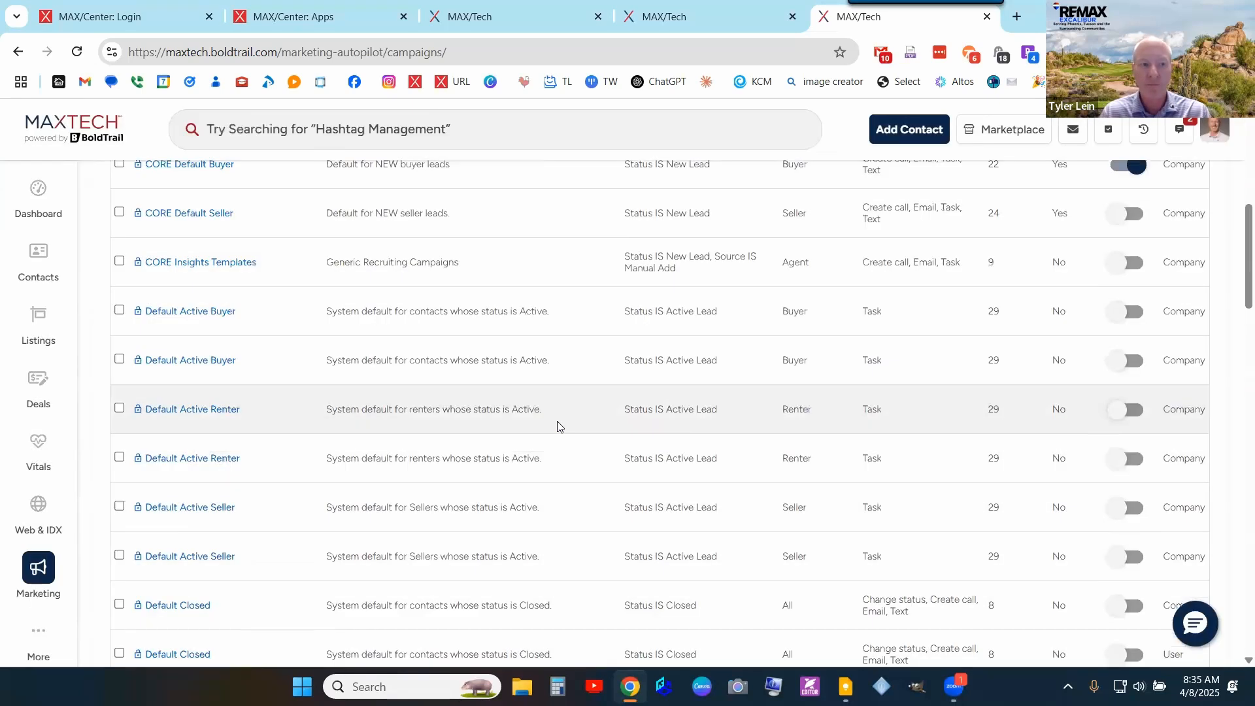
scroll(557, 426, up, 2)
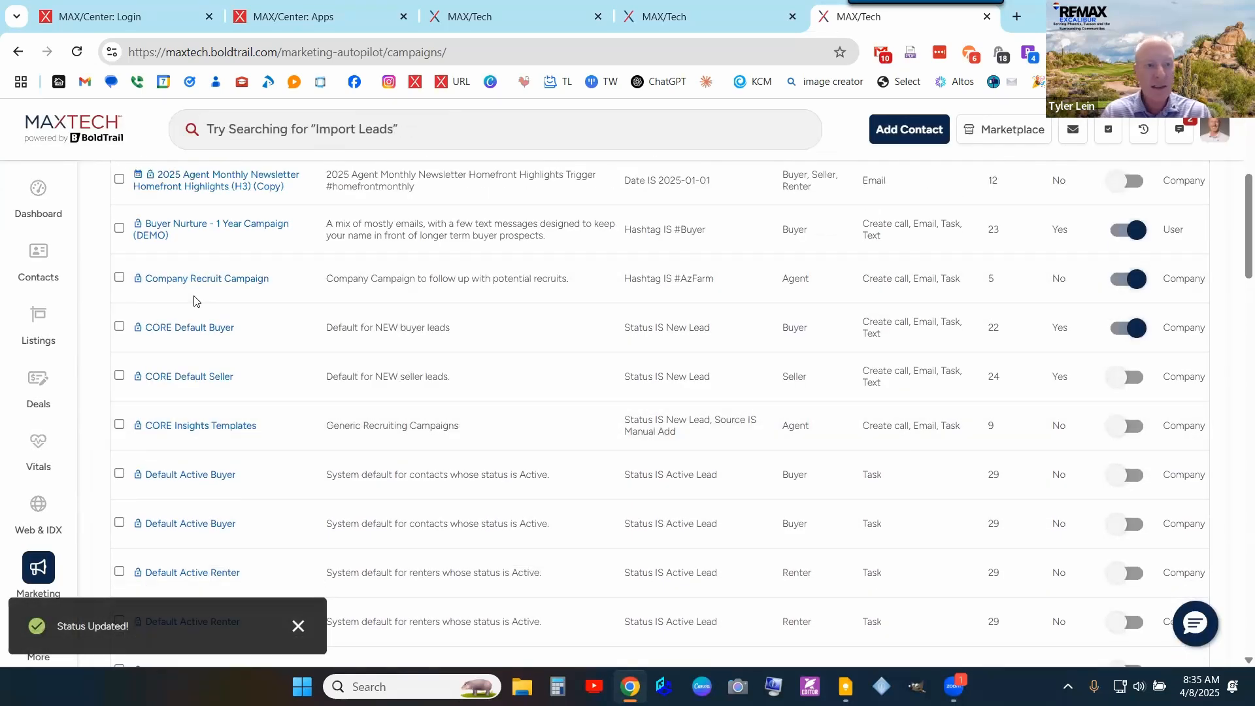
scroll(288, 340, up, 1)
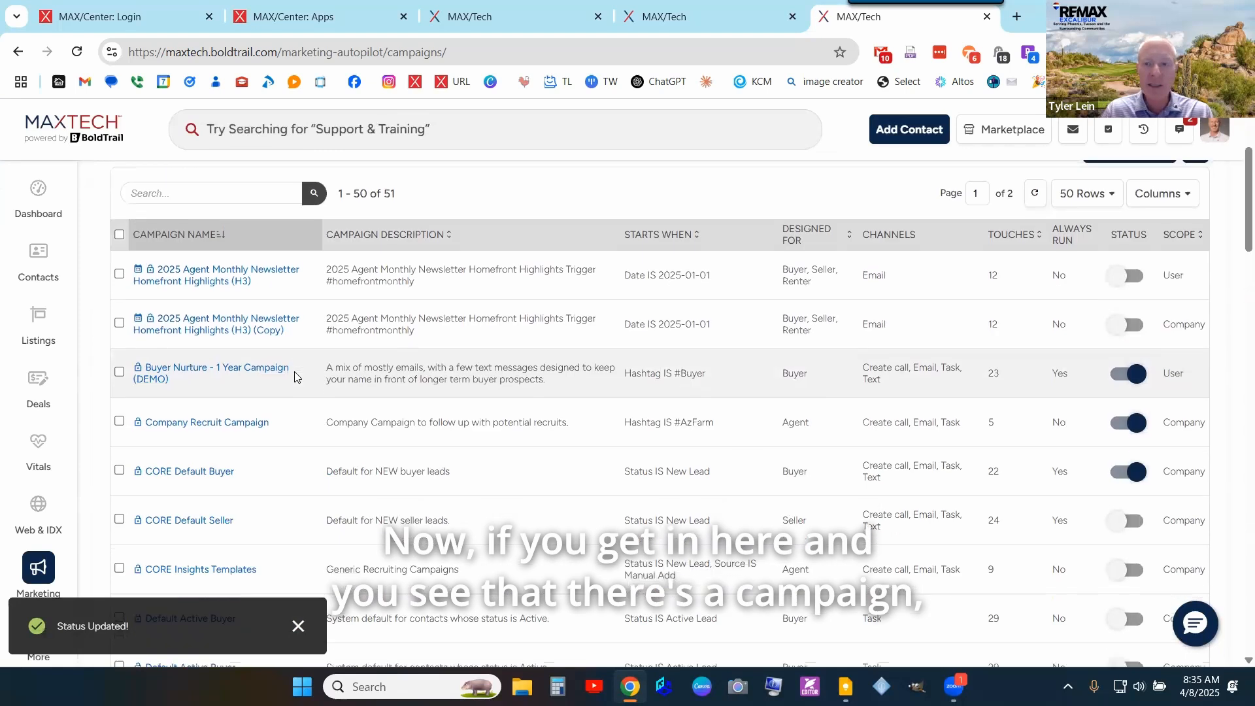
scroll(294, 373, down, 1)
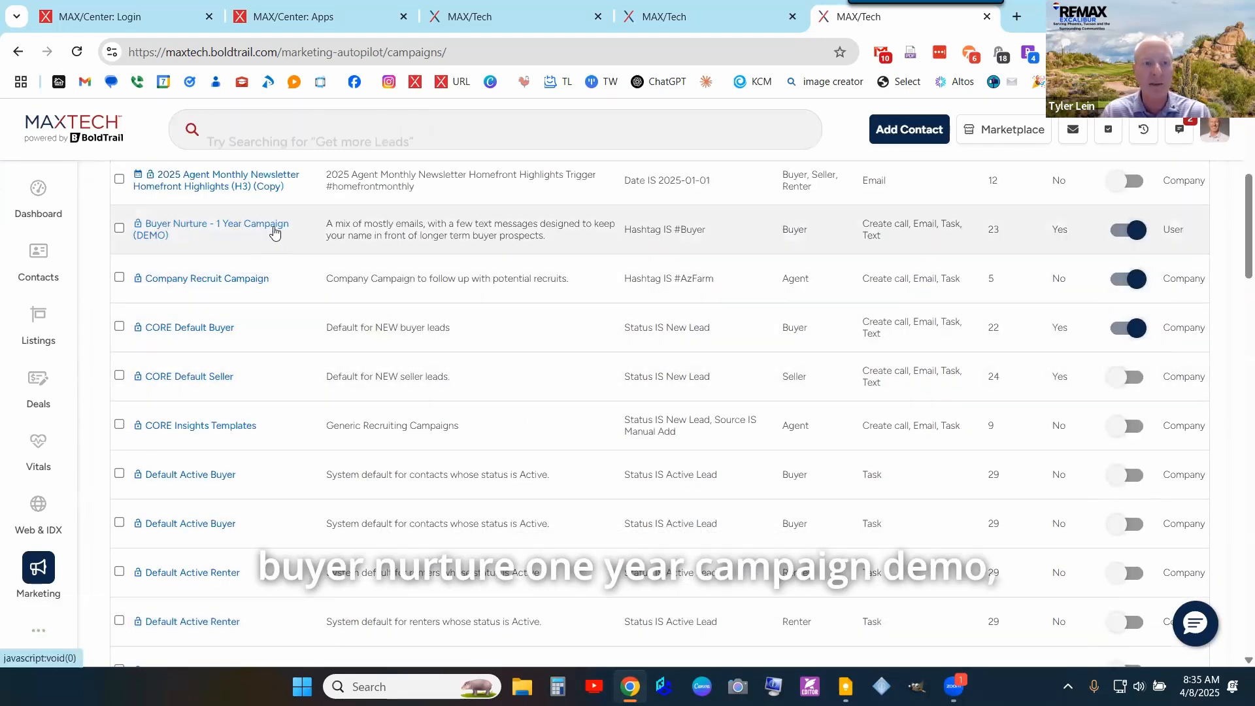
click(172, 230)
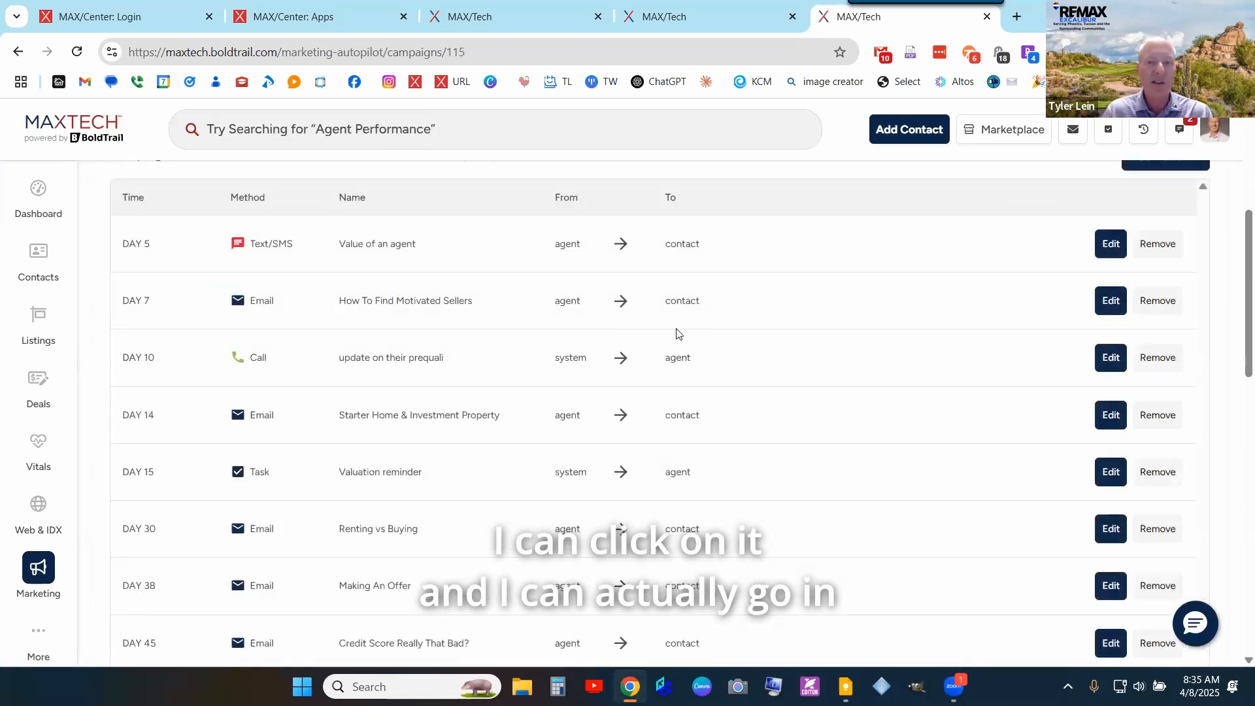
scroll(931, 339, down, 1)
scroll(904, 465, down, 7)
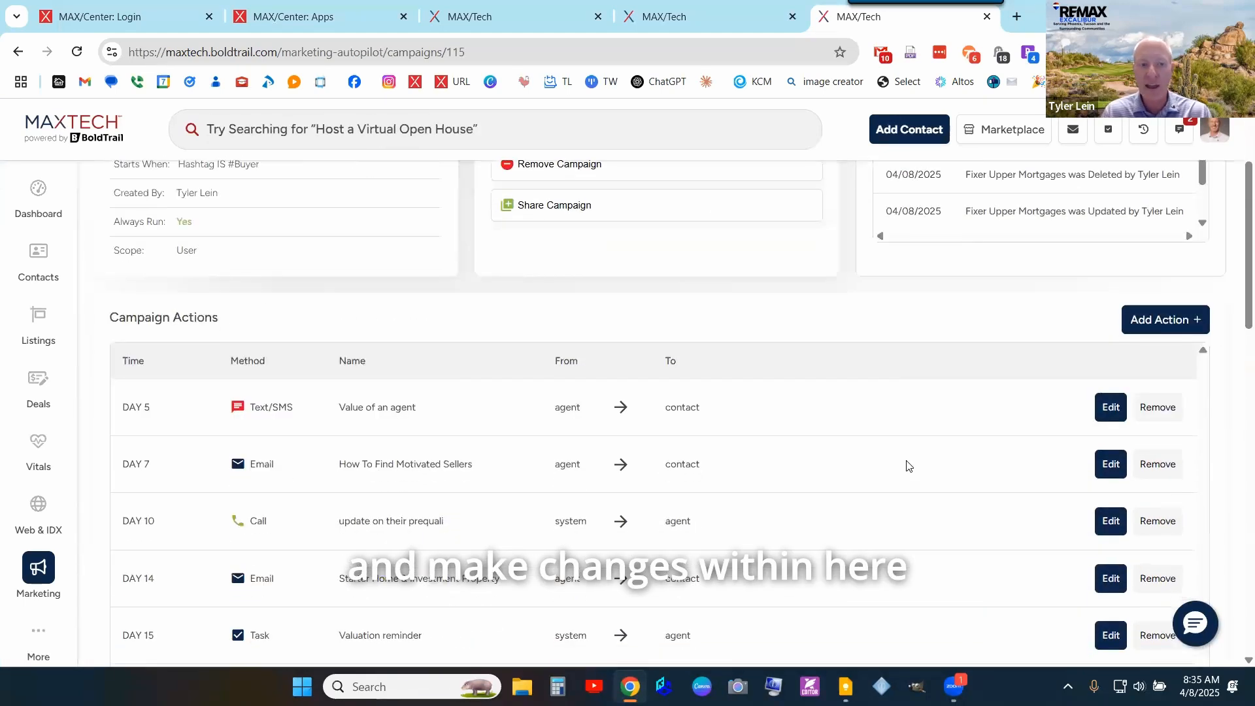
scroll(902, 467, up, 7)
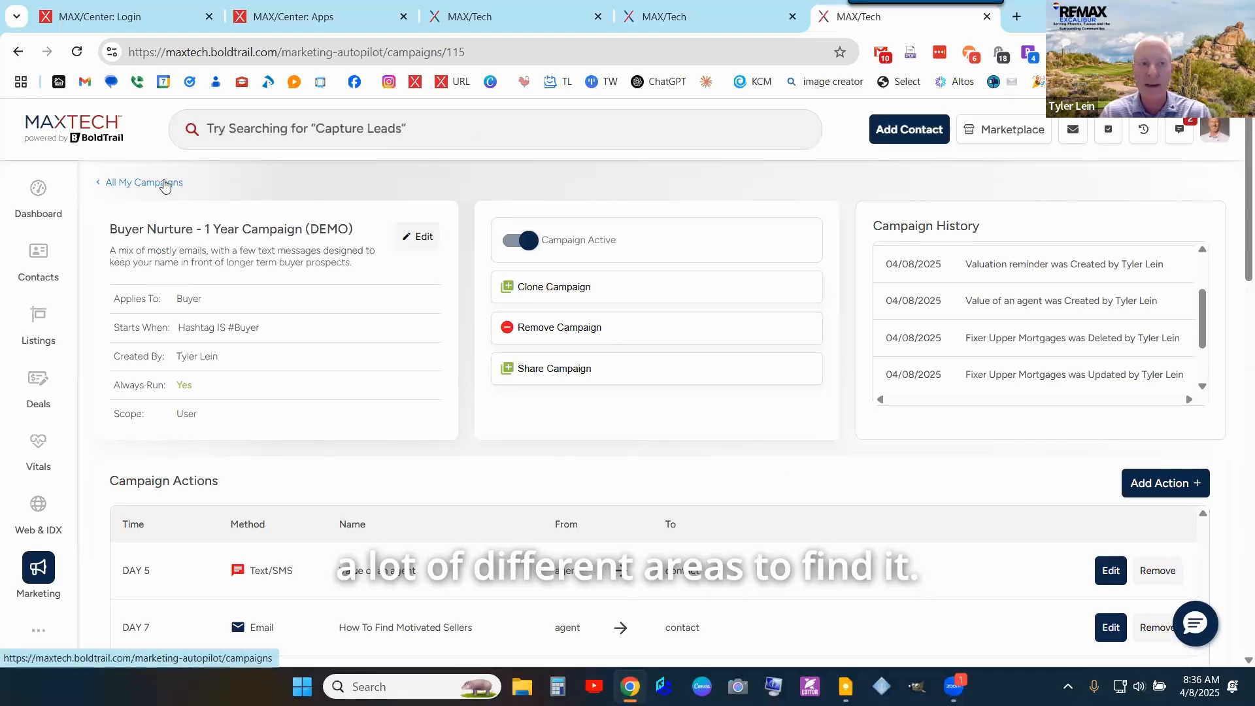
- Switch the campaign list from the company's campaigns to the agent's own campaigns
click(164, 183)
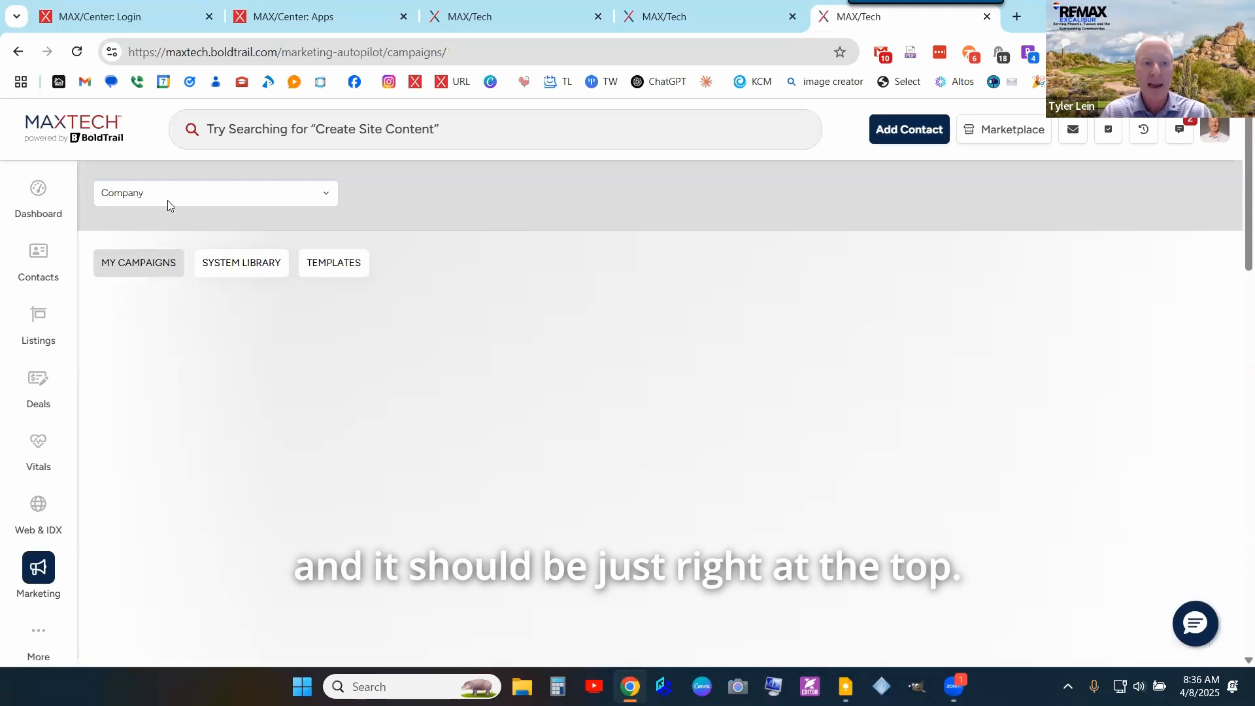
click(167, 200)
text(tyler)
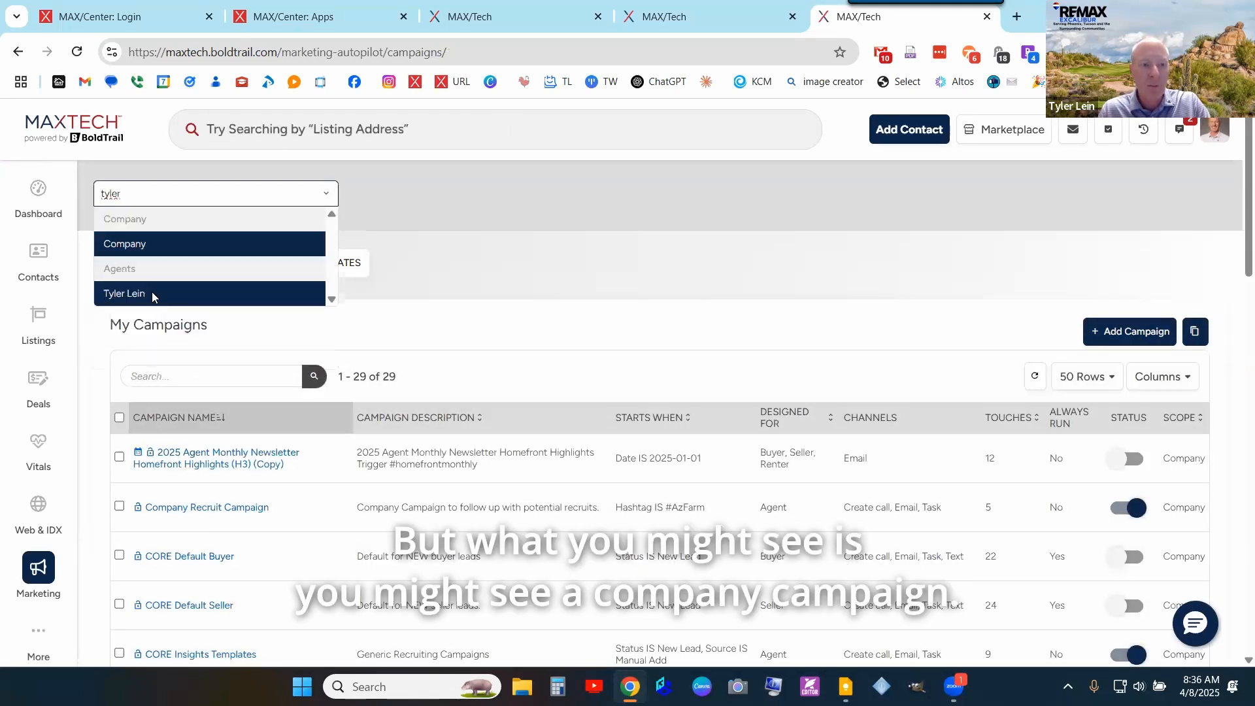
click(152, 291)
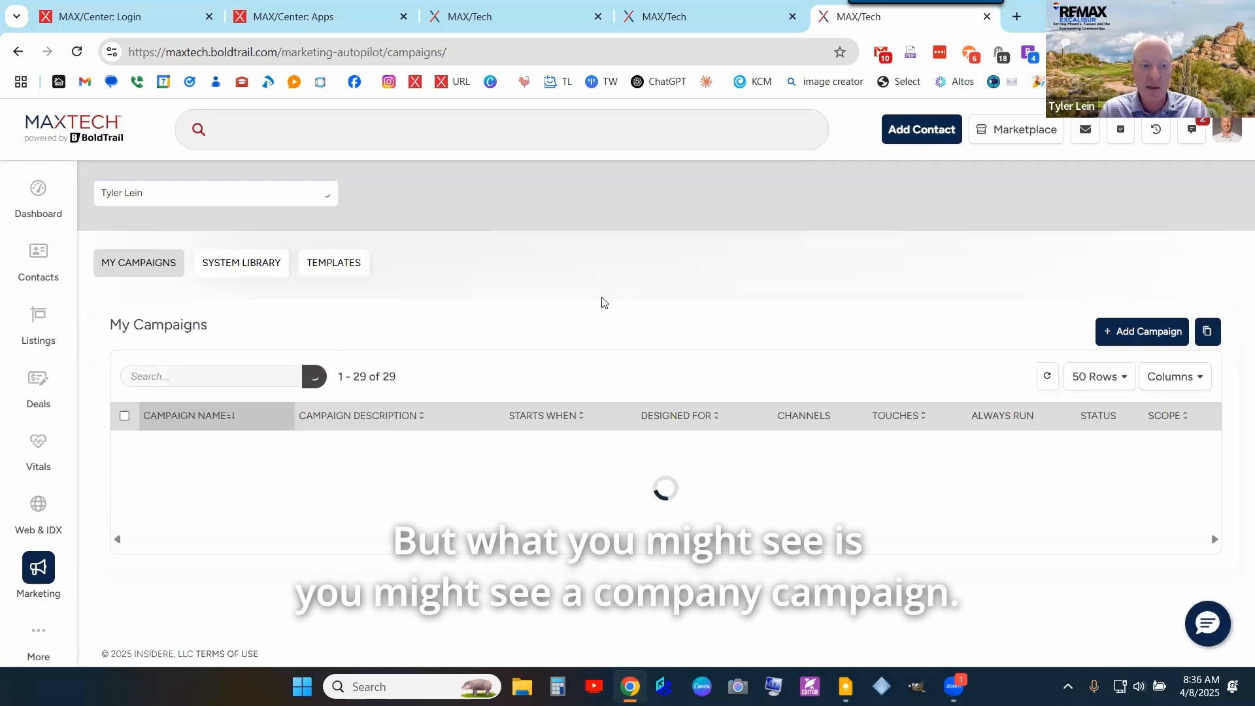
- Open the CORE Default Buyer campaign to see its immediate text, Hour 5 email and Day 1 call
scroll(600, 307, down, 4)
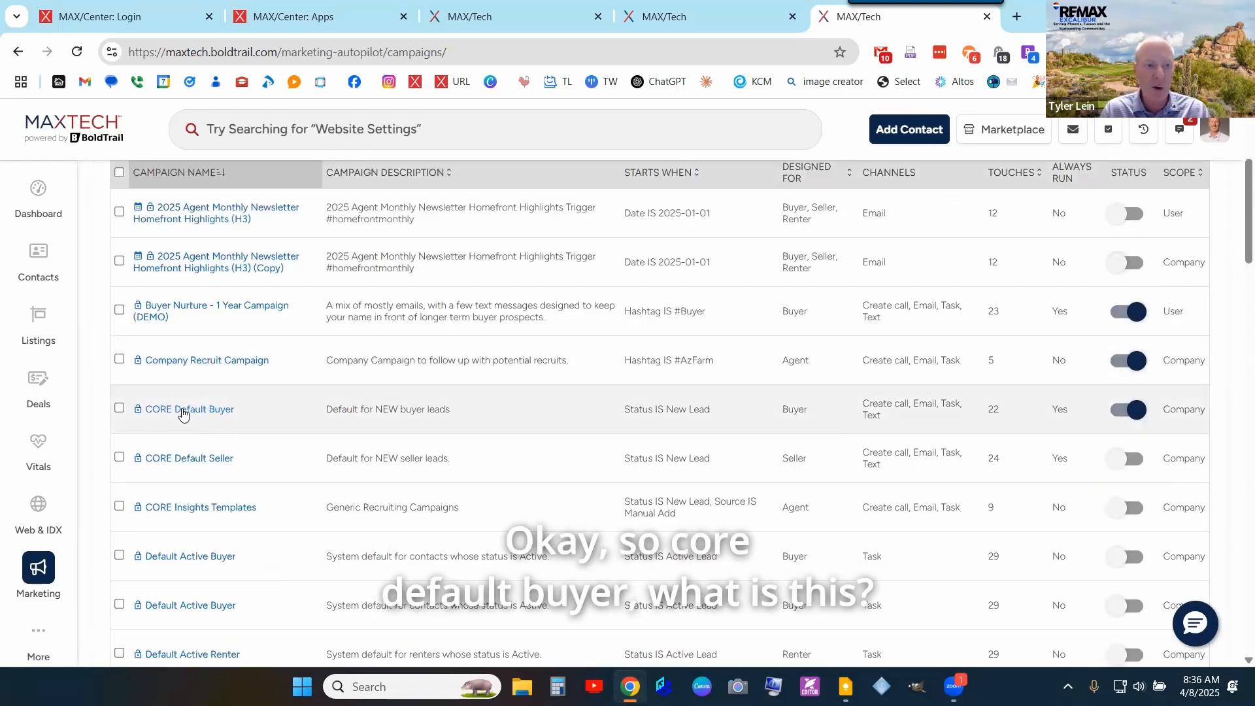
click(183, 416)
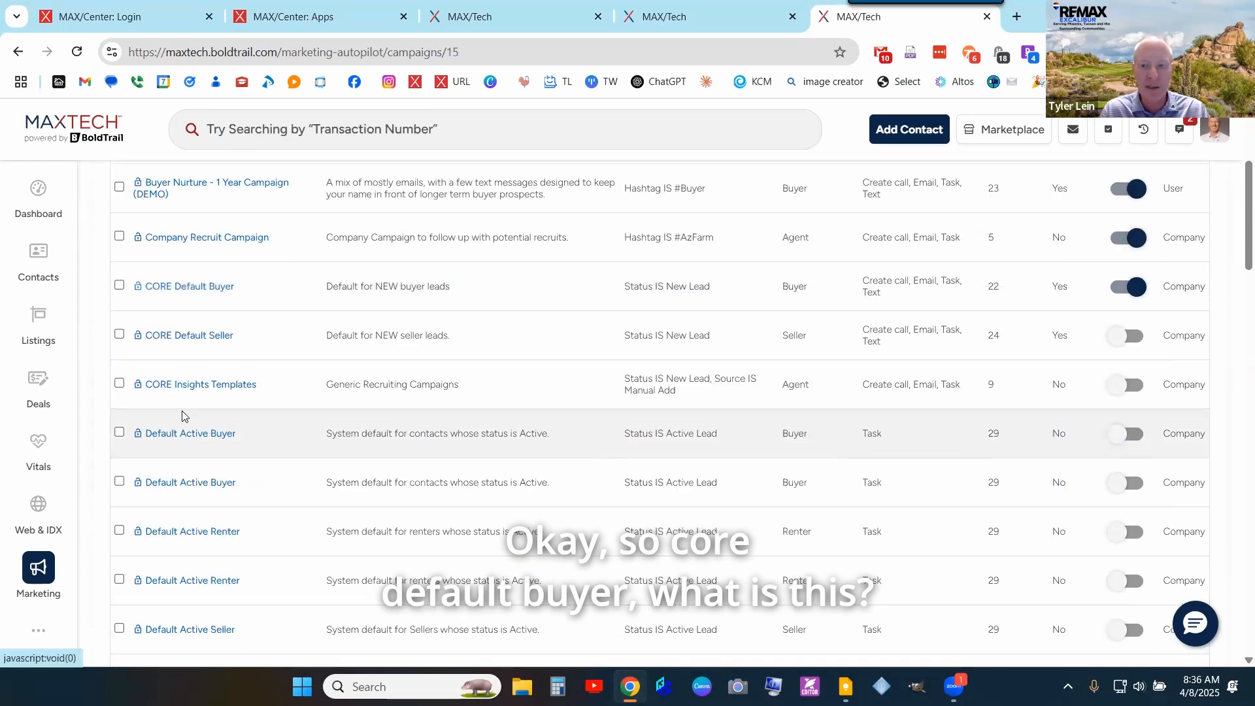
scroll(956, 351, down, 3)
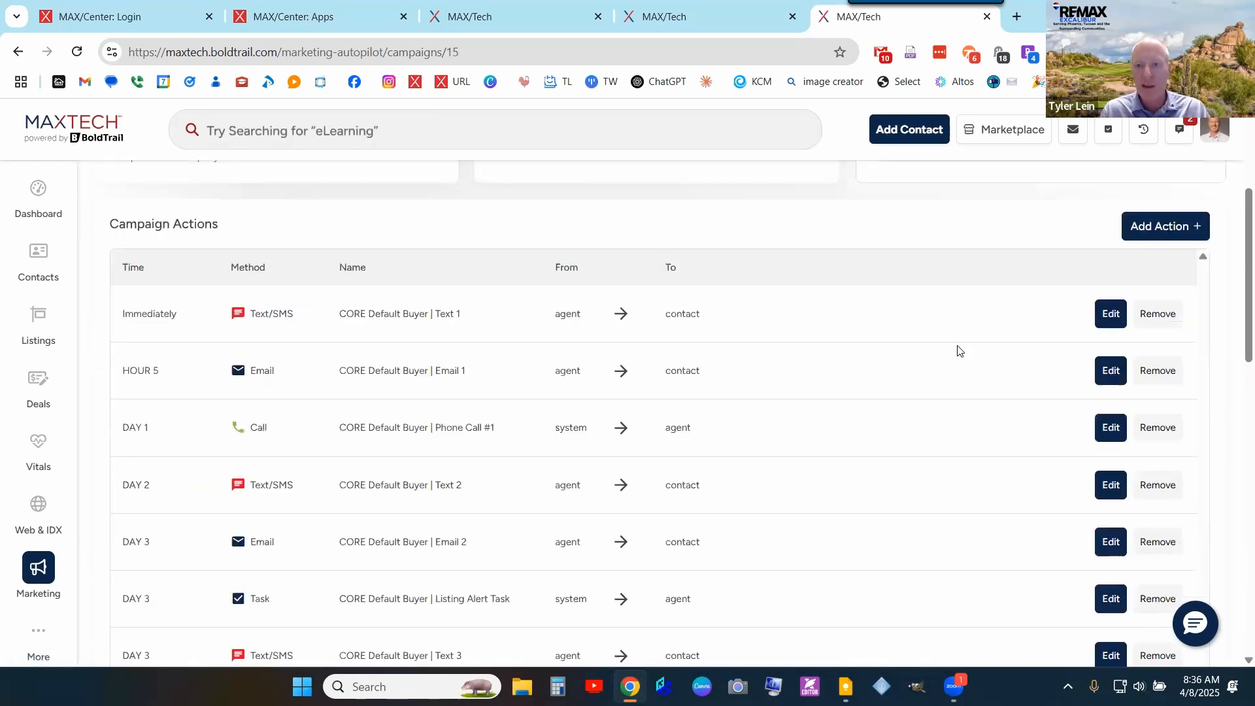
scroll(957, 351, up, 3)
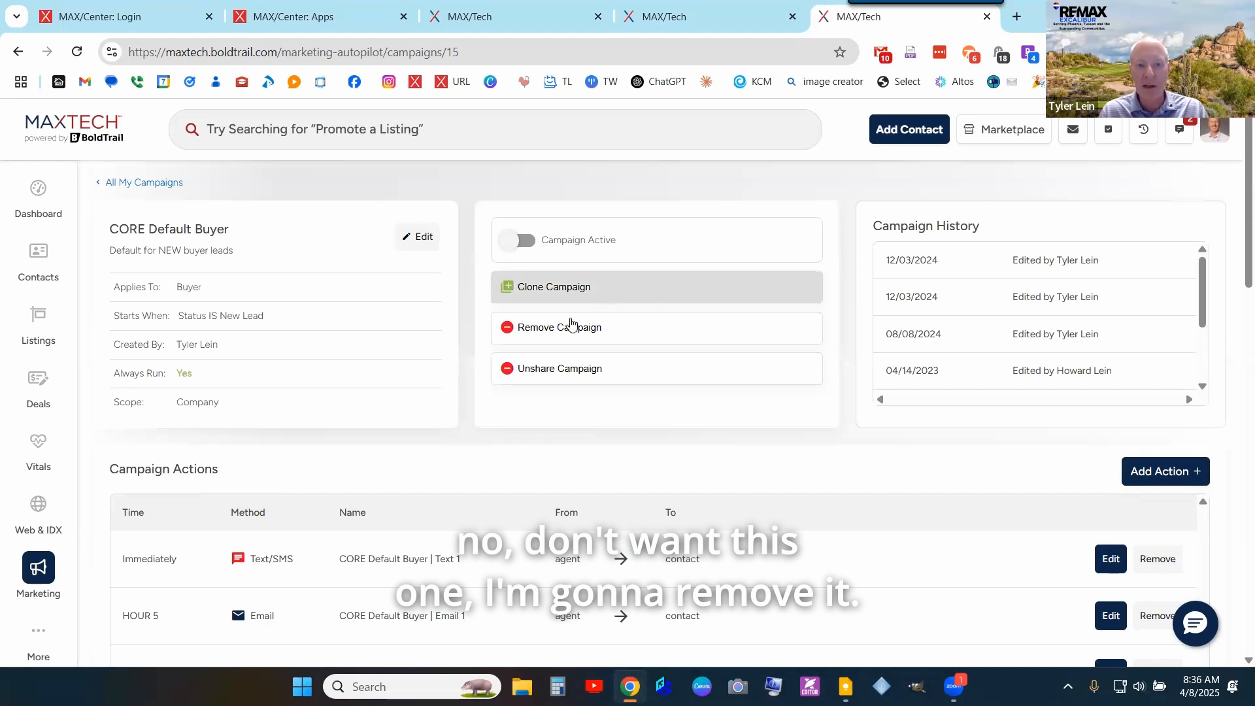
- Remove the CORE Default Buyer campaign, leaving 50, and deactivate the Company Recruit Campaign
click(563, 329)
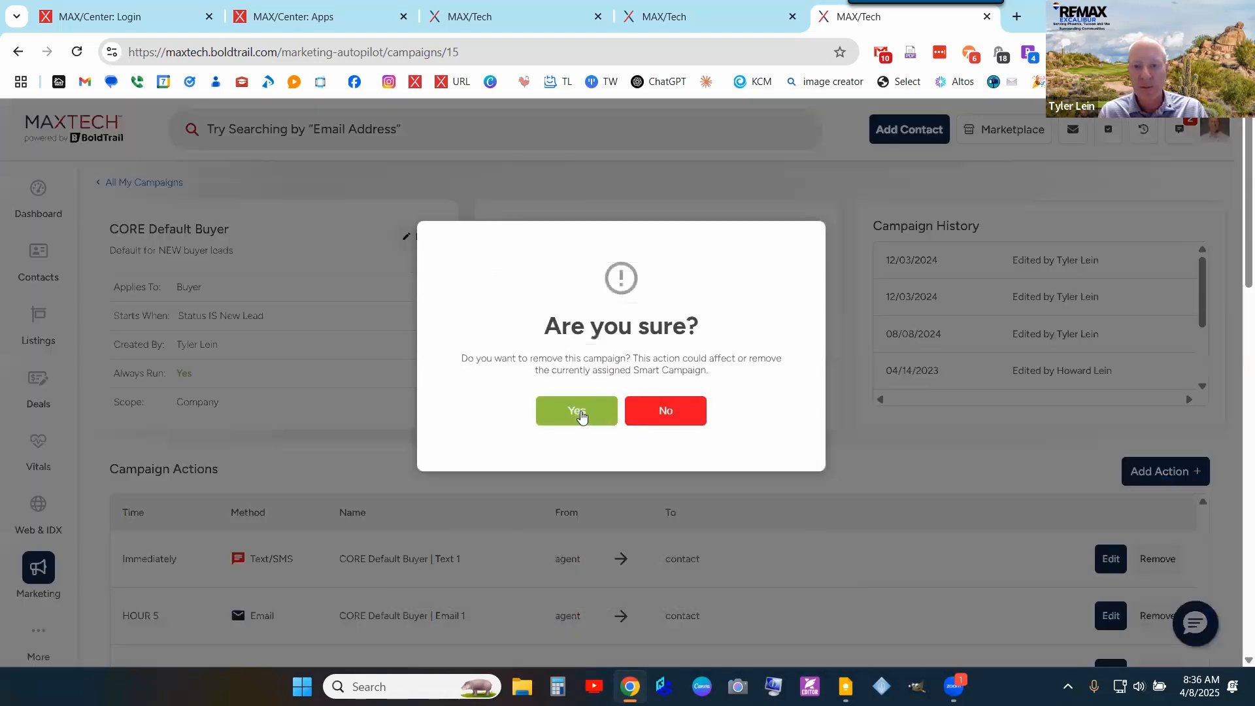
click(576, 410)
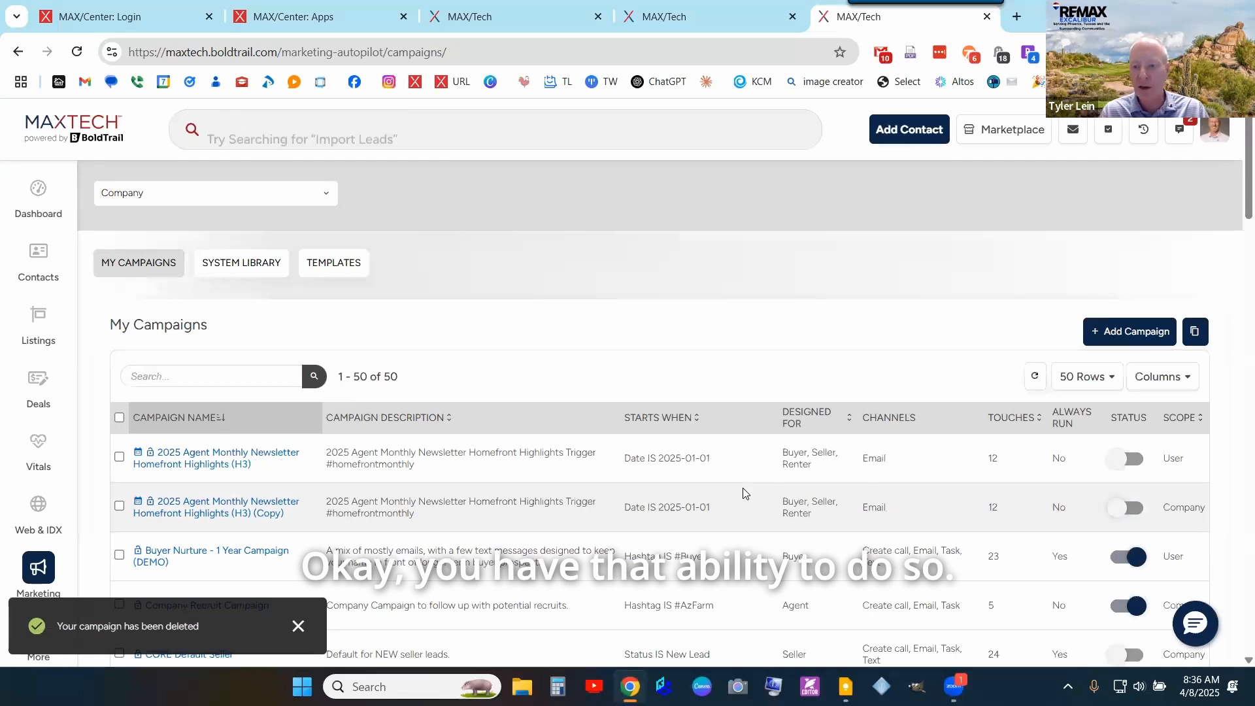
scroll(878, 472, down, 3)
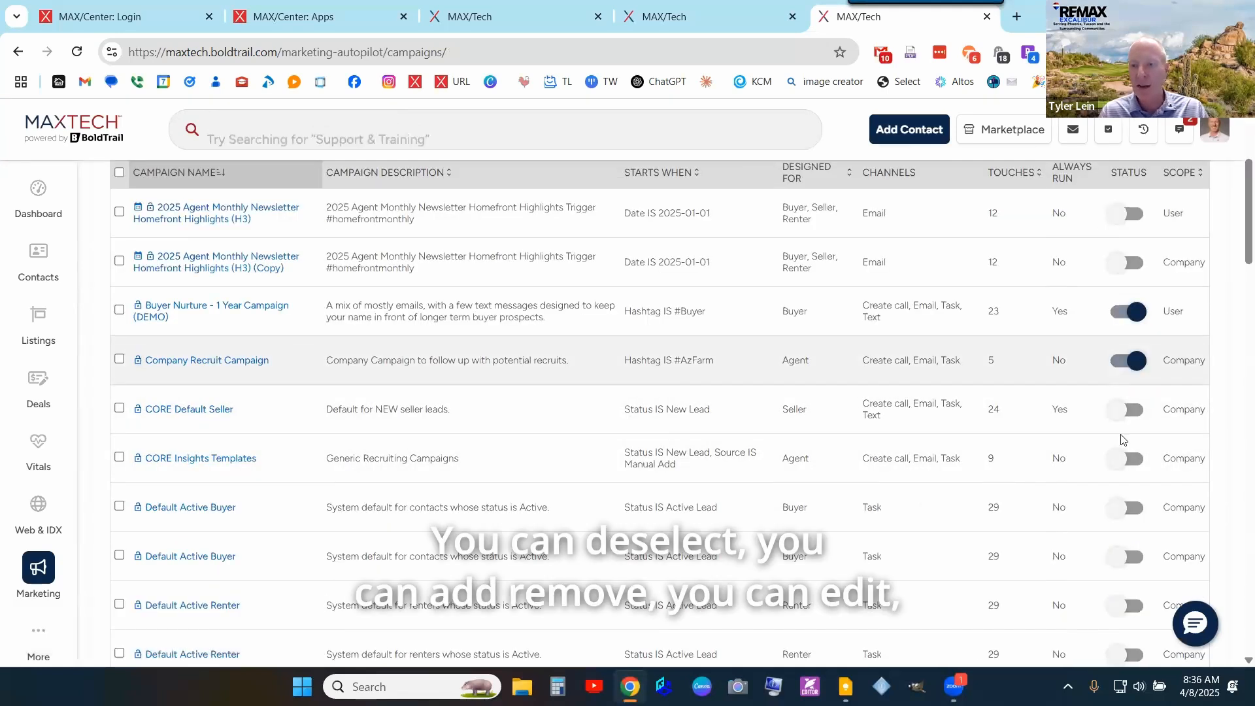
click(1126, 360)
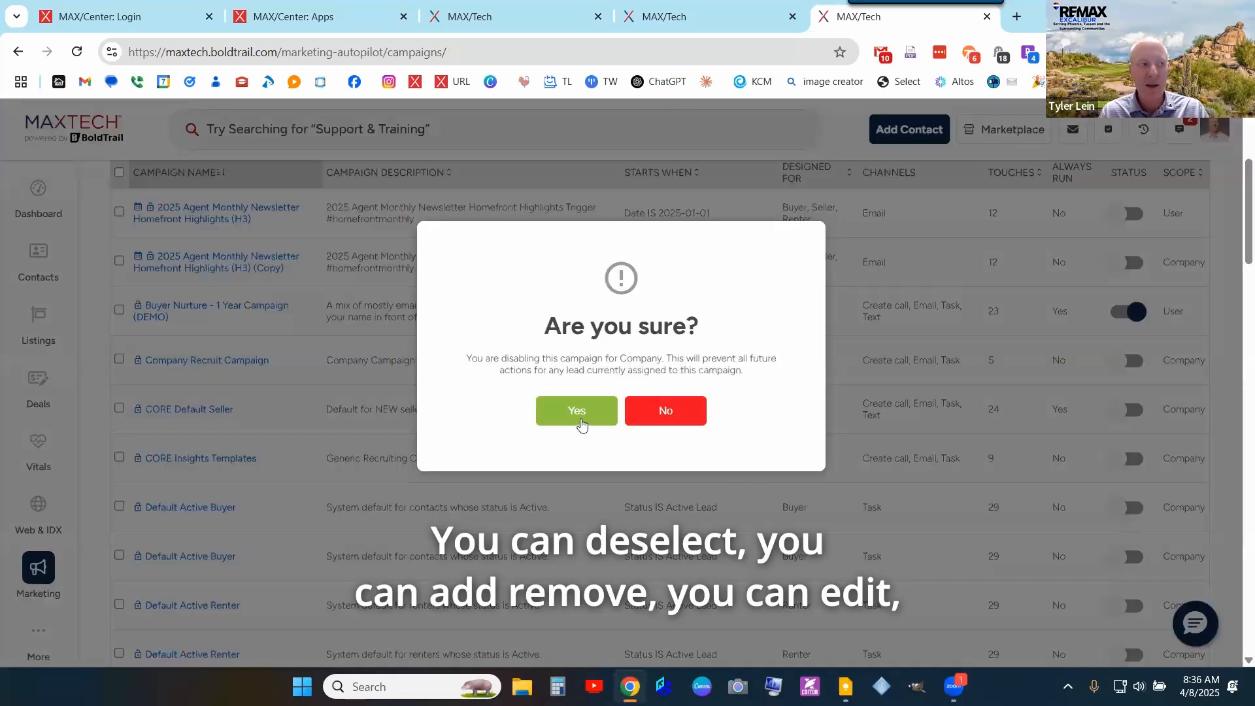
click(577, 410)
scroll(212, 338, down, 5)
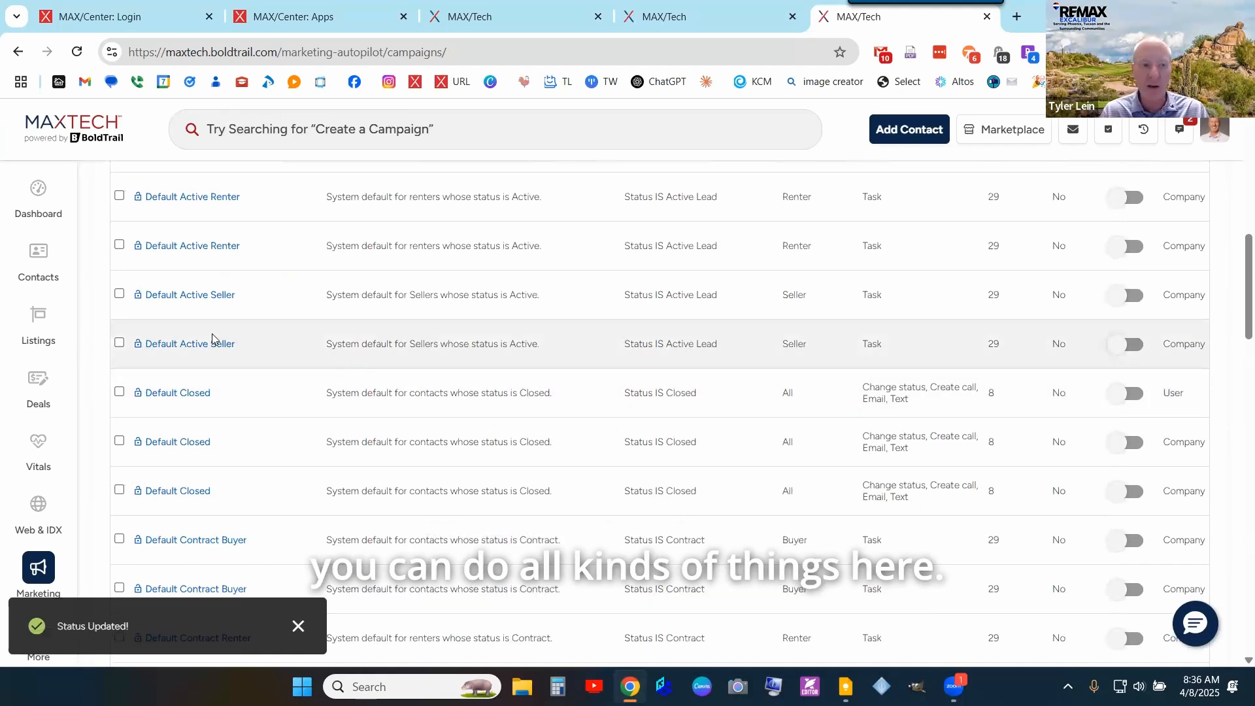
- Review the Default Active Seller campaign's Weekly Check-In tasks, due immediately and on Day 7
click(208, 347)
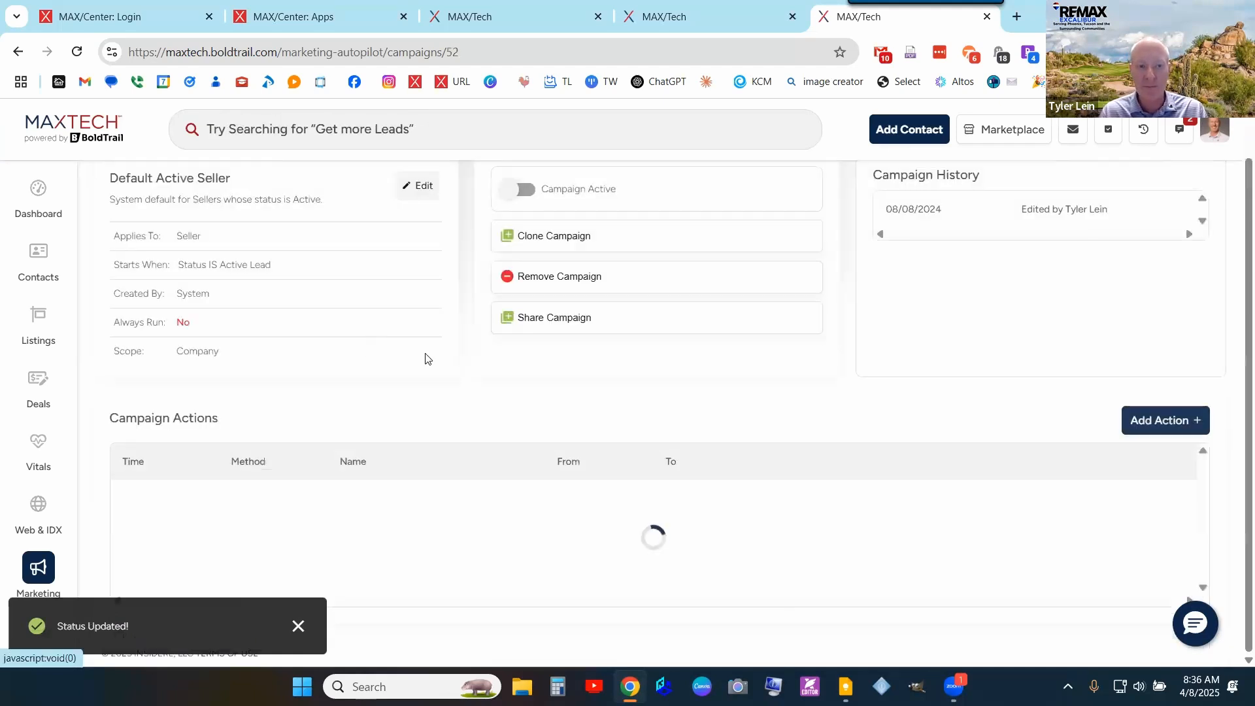
scroll(782, 319, down, 5)
scroll(574, 284, up, 4)
scroll(573, 284, up, 3)
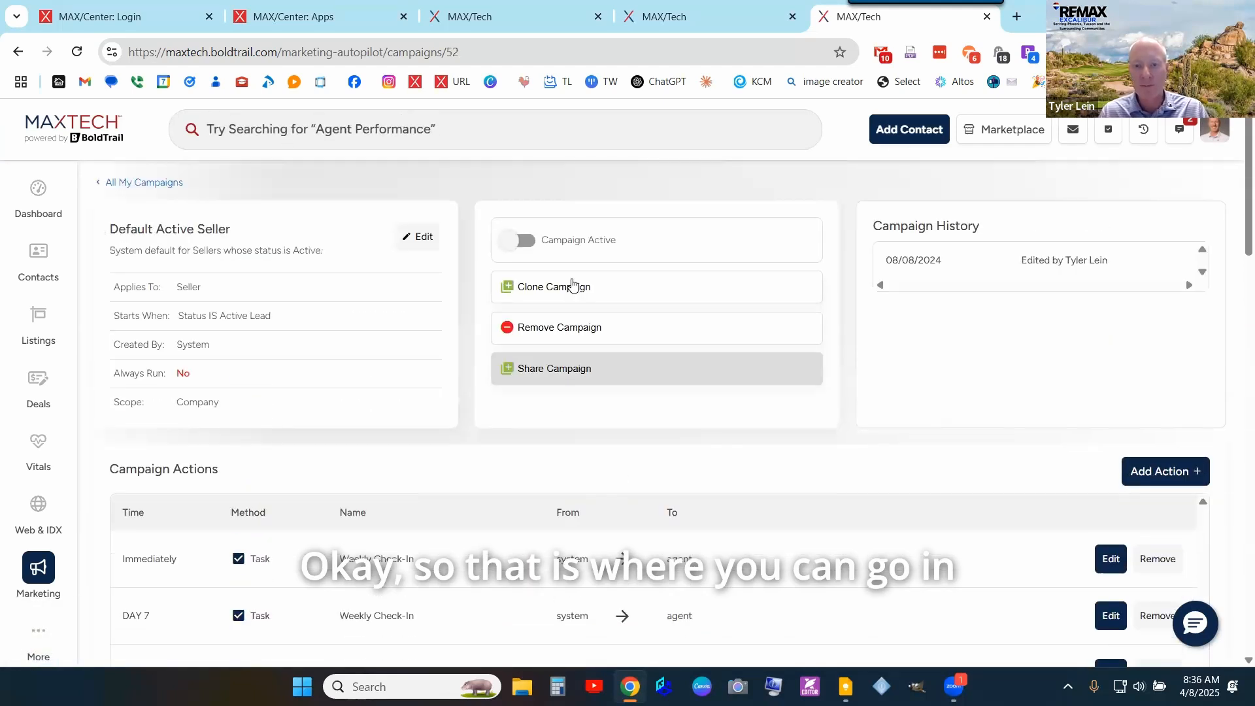
scroll(574, 284, down, 3)
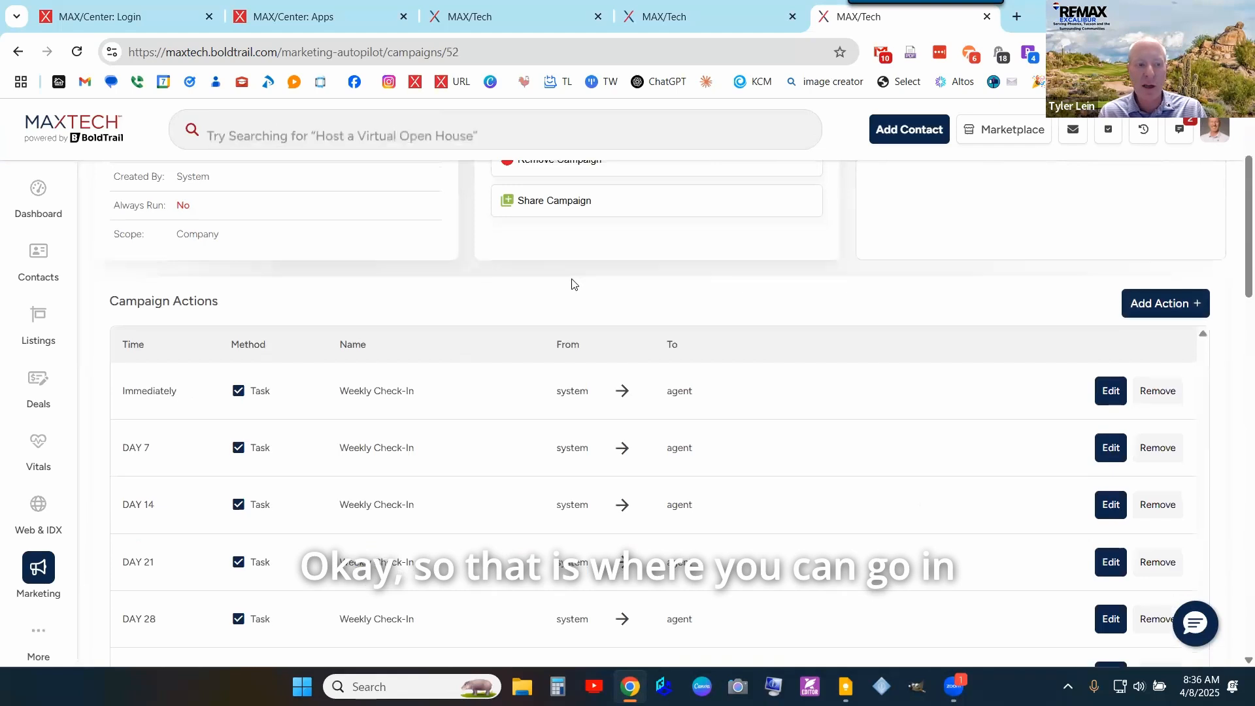
scroll(571, 284, up, 3)
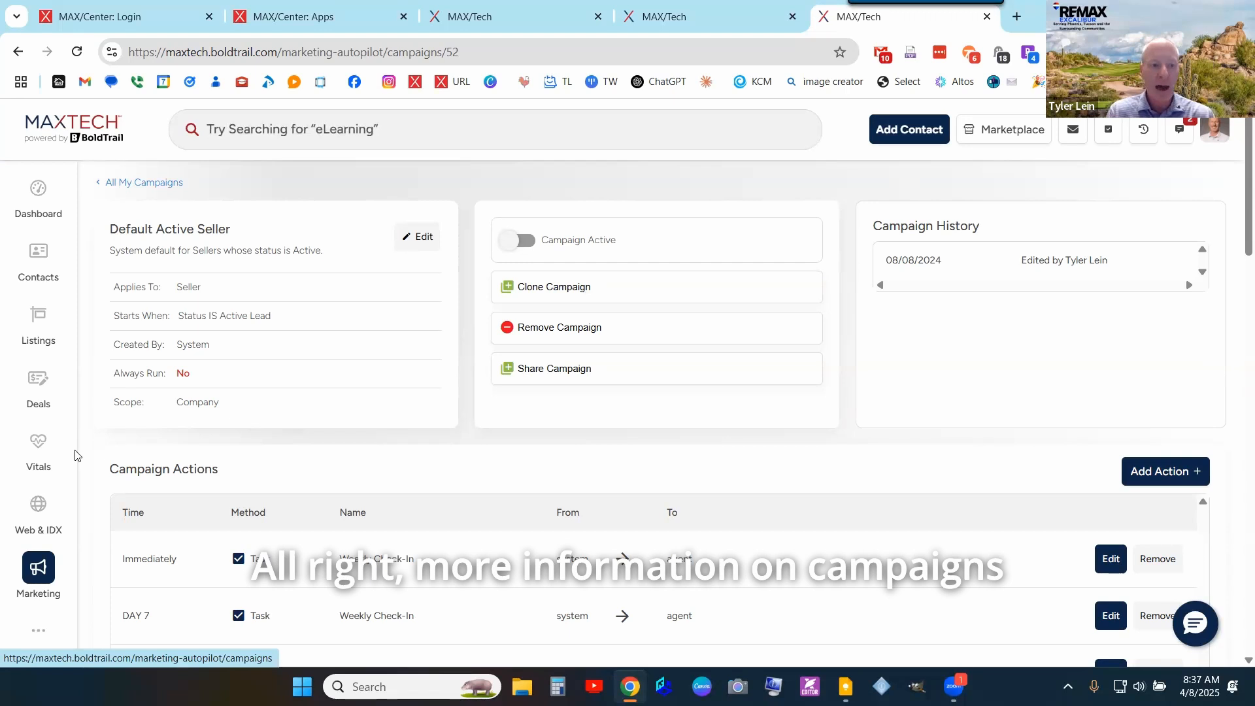
scroll(72, 491, down, 1)
- Go to the Playbooks page and look at the Work Your Sphere playbook
click(52, 628)
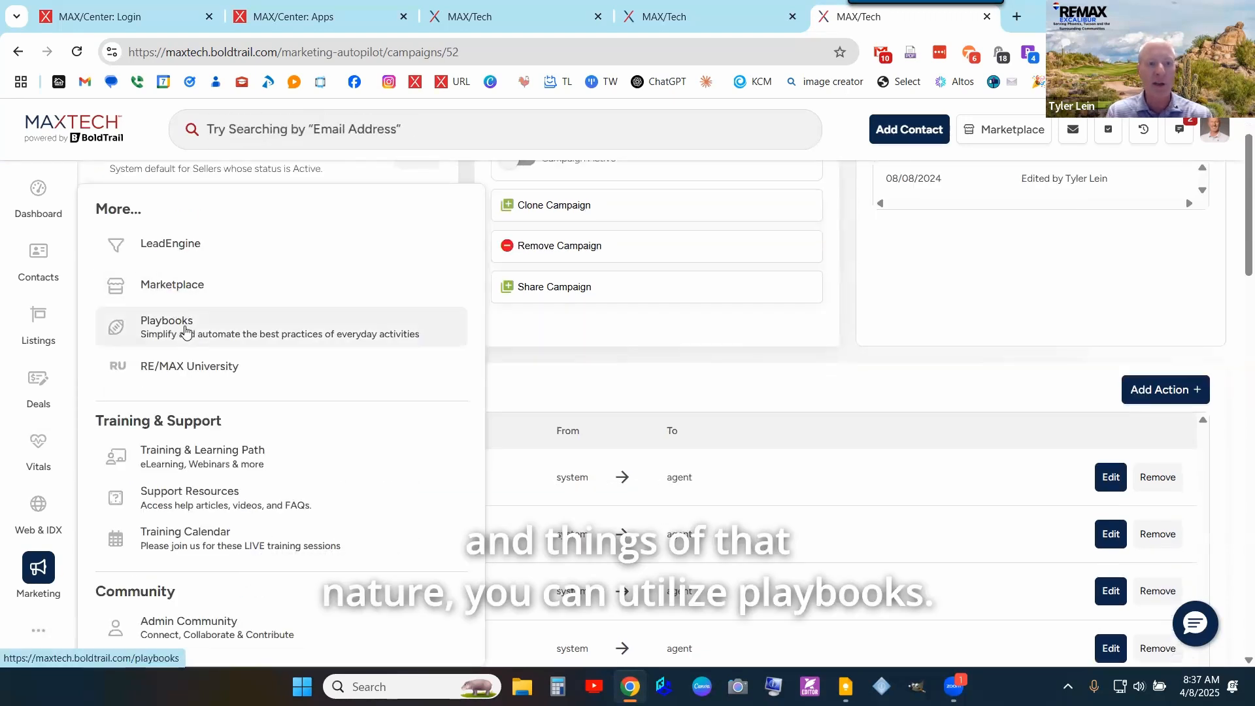
click(186, 335)
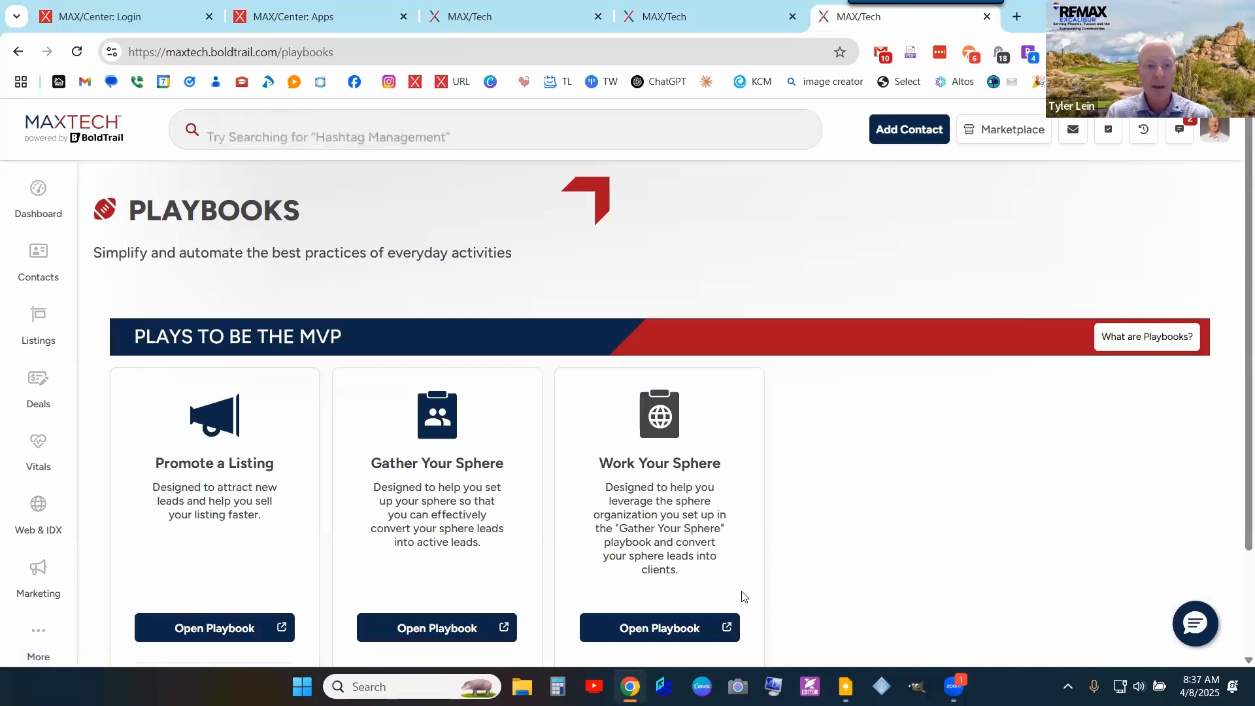
click(661, 634)
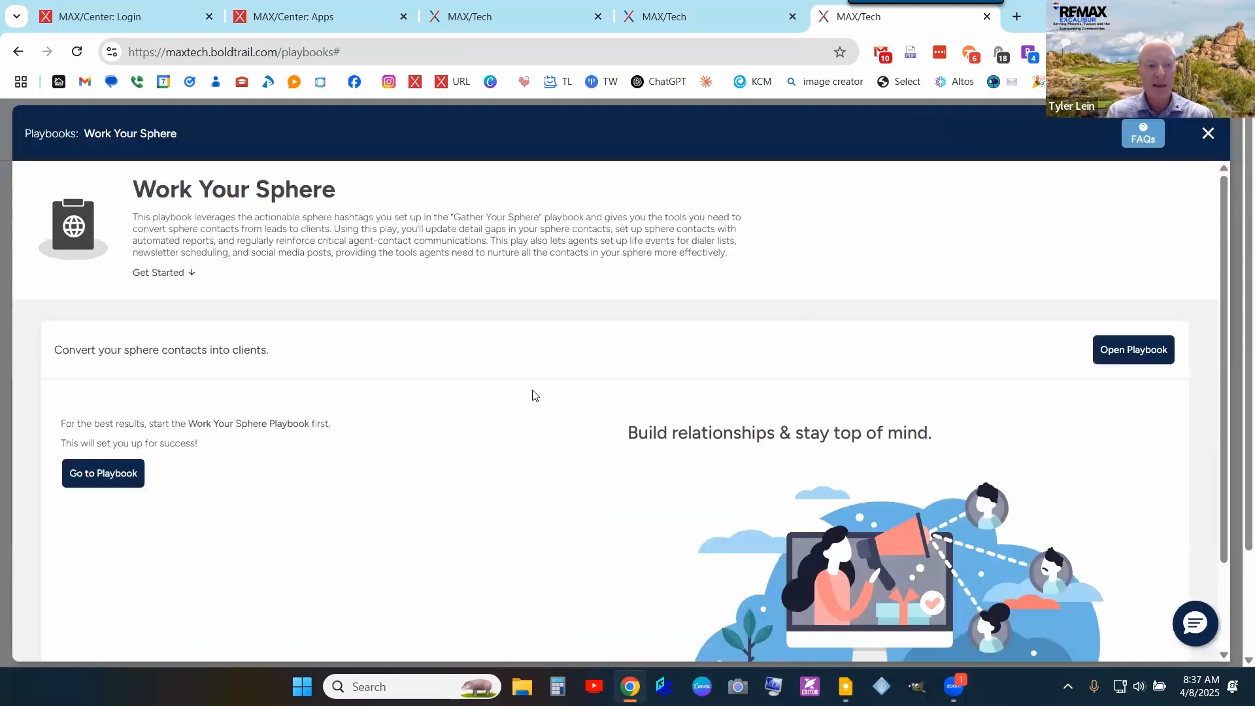
scroll(327, 379, down, 2)
- Start the Gather Your Sphere playbook, expand its ALERTS AND AUTOMATION plays, then close it
click(120, 366)
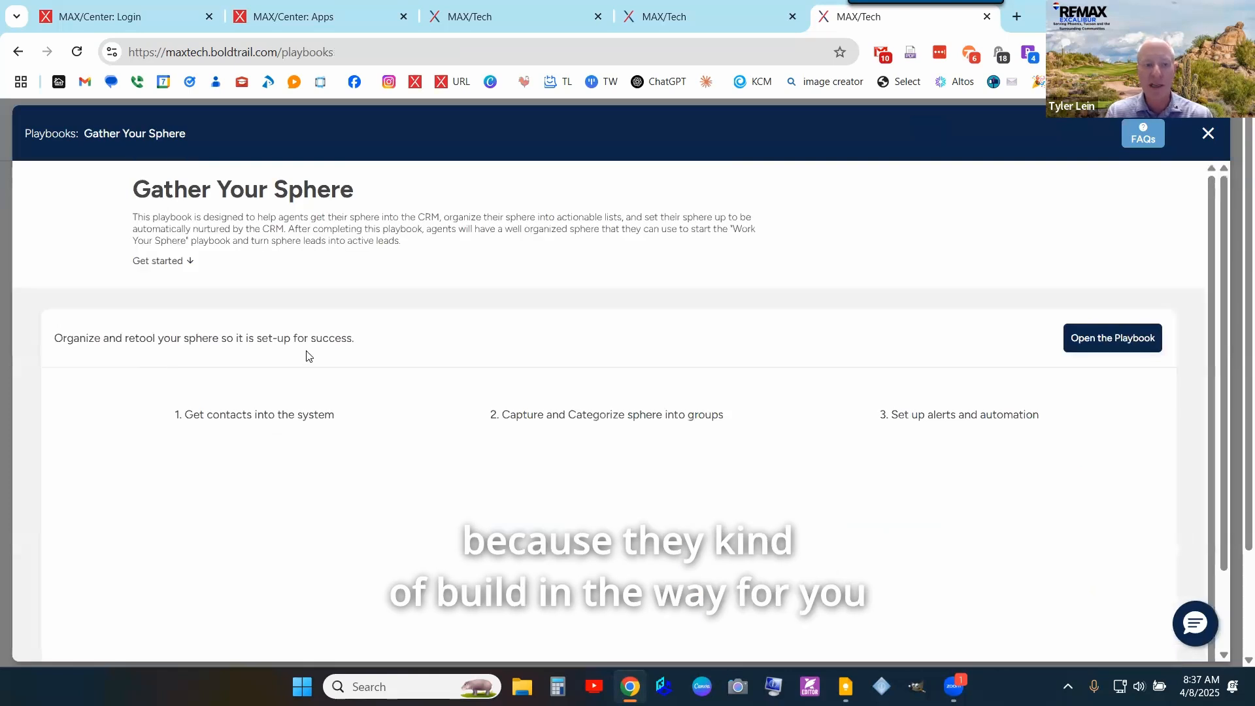
click(1098, 343)
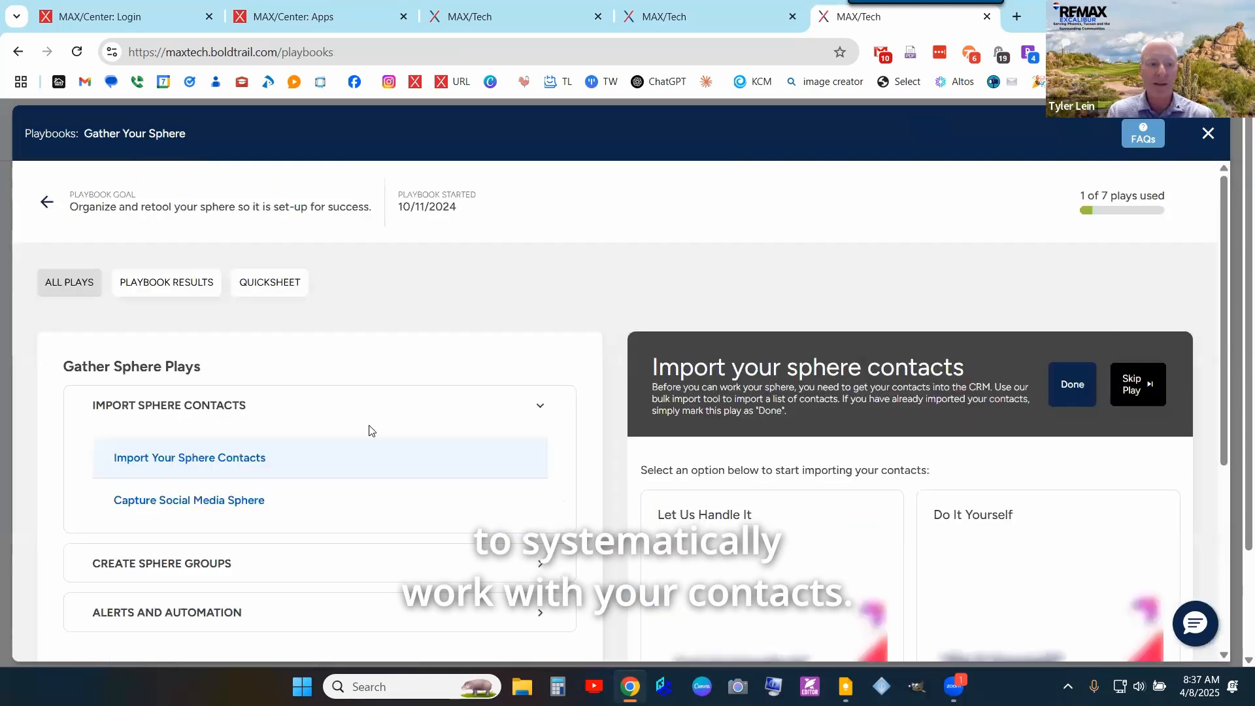
scroll(369, 430, down, 2)
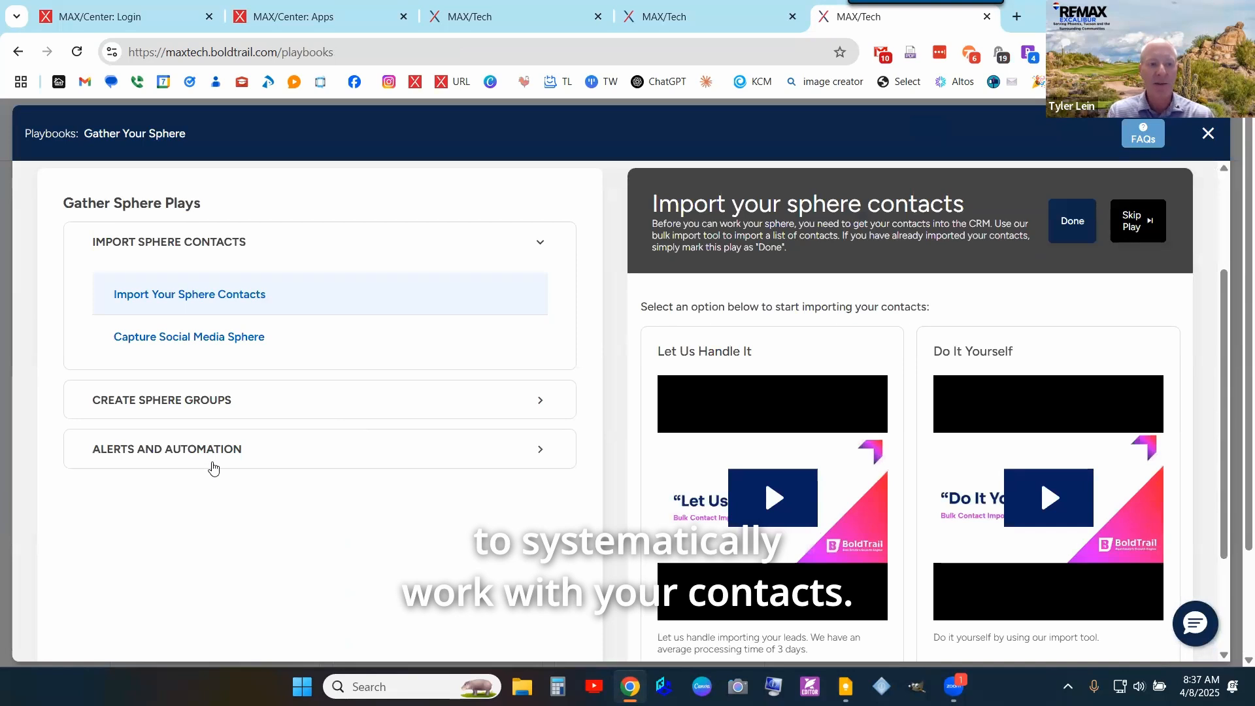
click(215, 458)
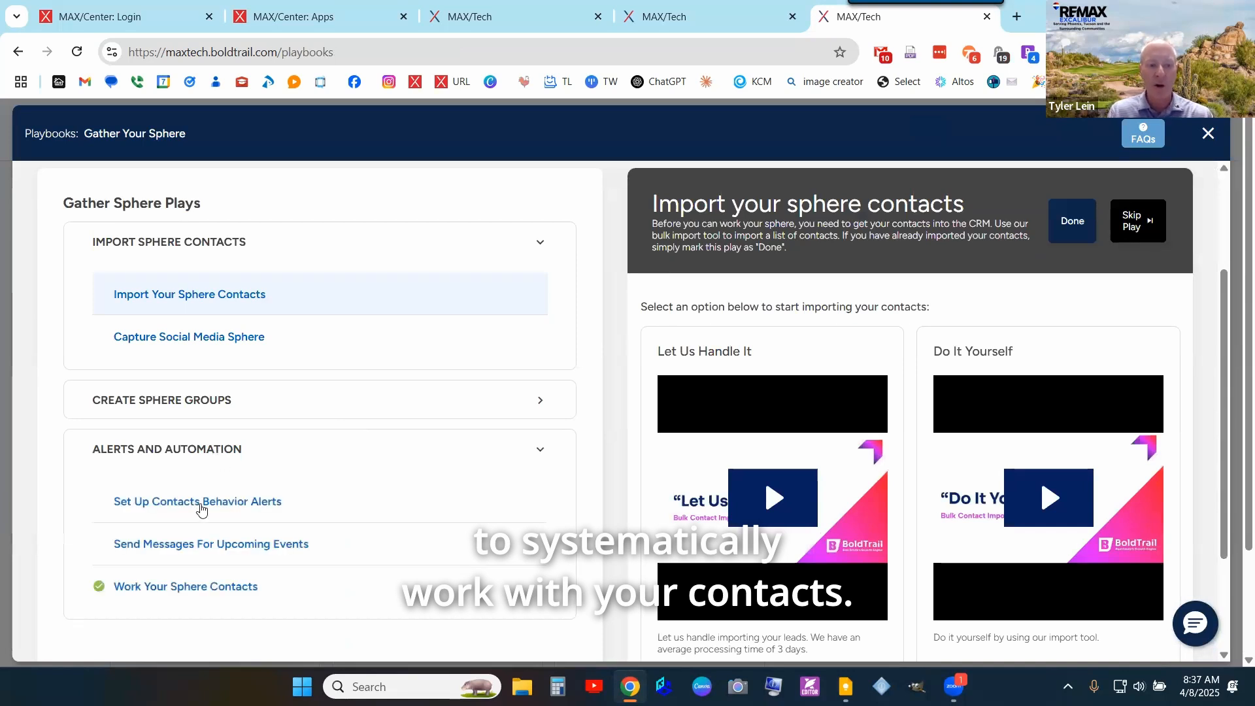
scroll(205, 504, down, 1)
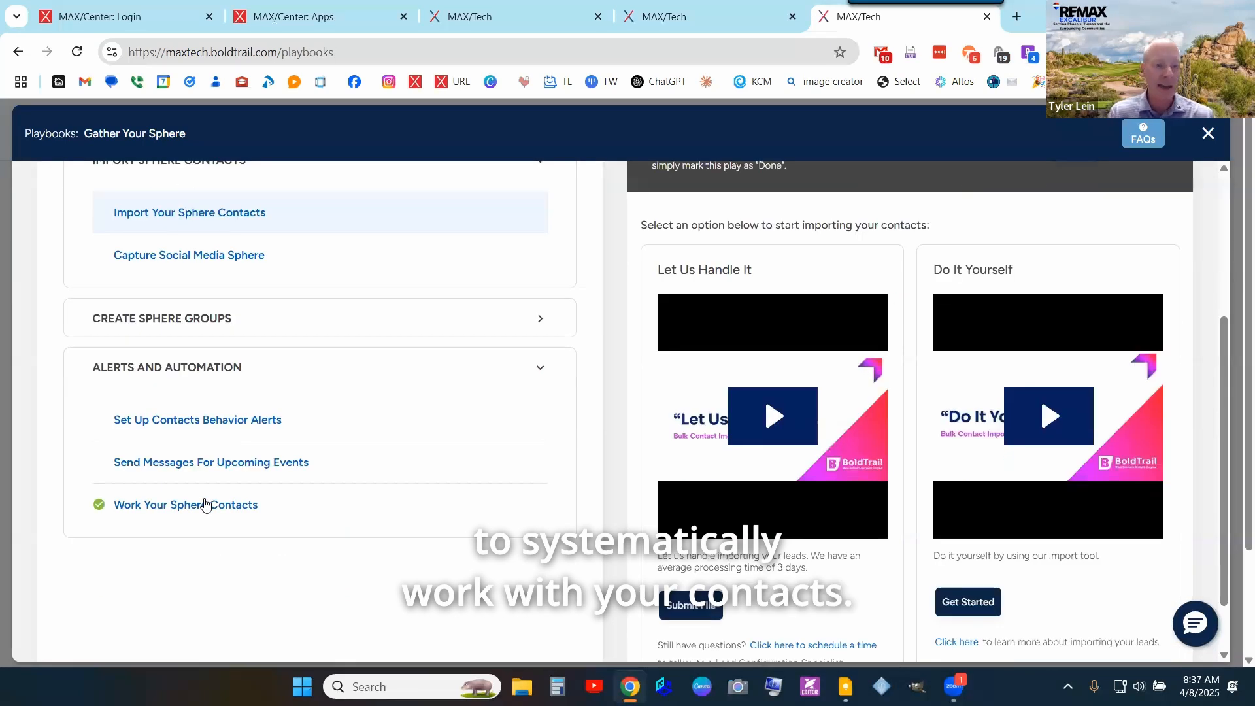
scroll(472, 424, up, 3)
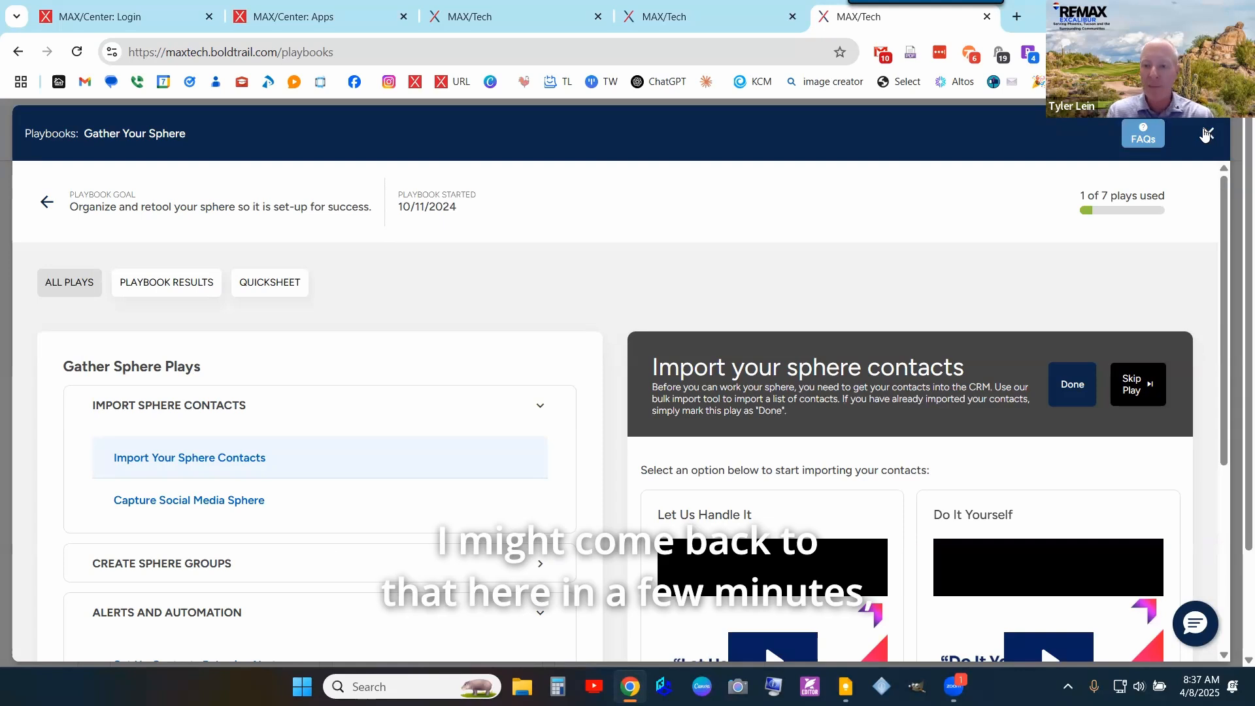
click(1201, 138)
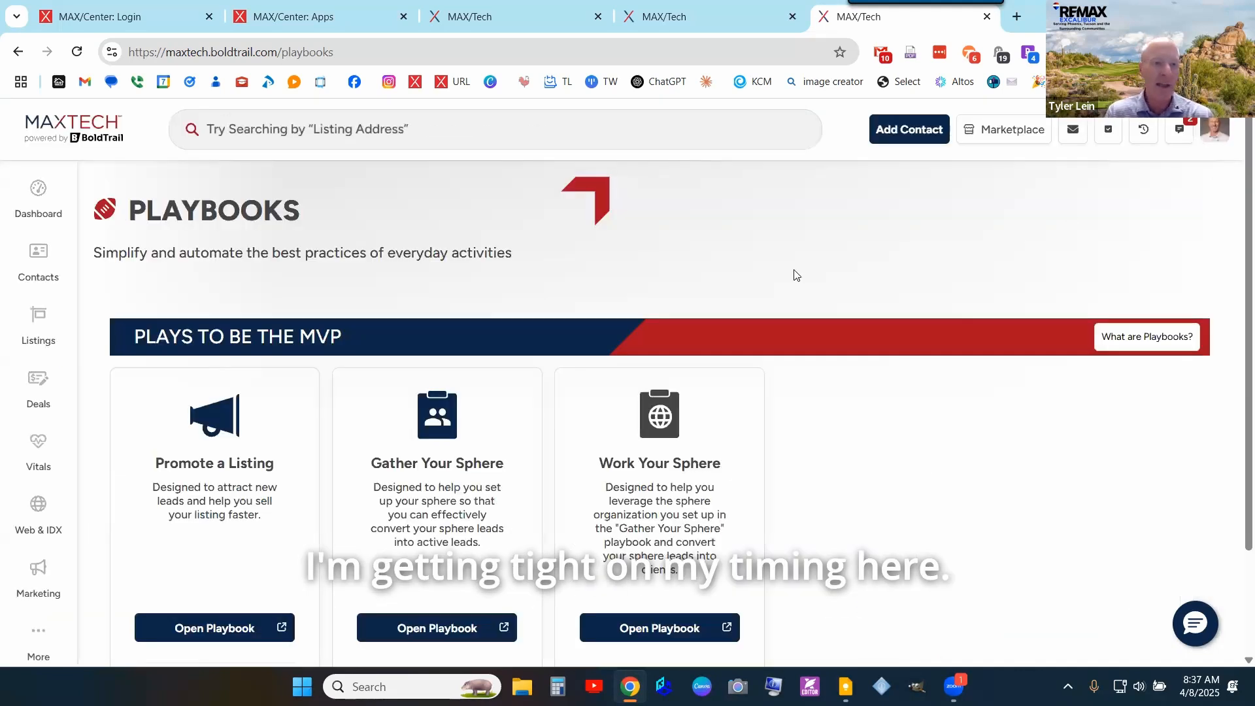
scroll(371, 315, down, 2)
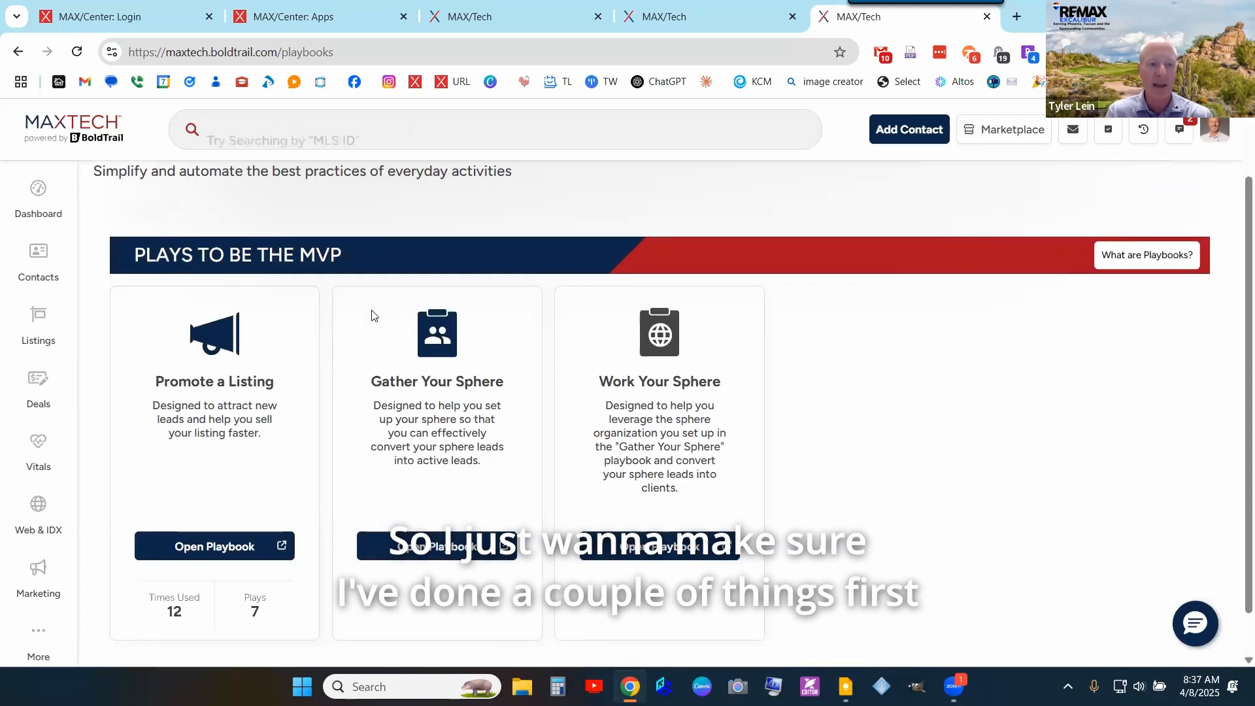
scroll(371, 315, up, 2)
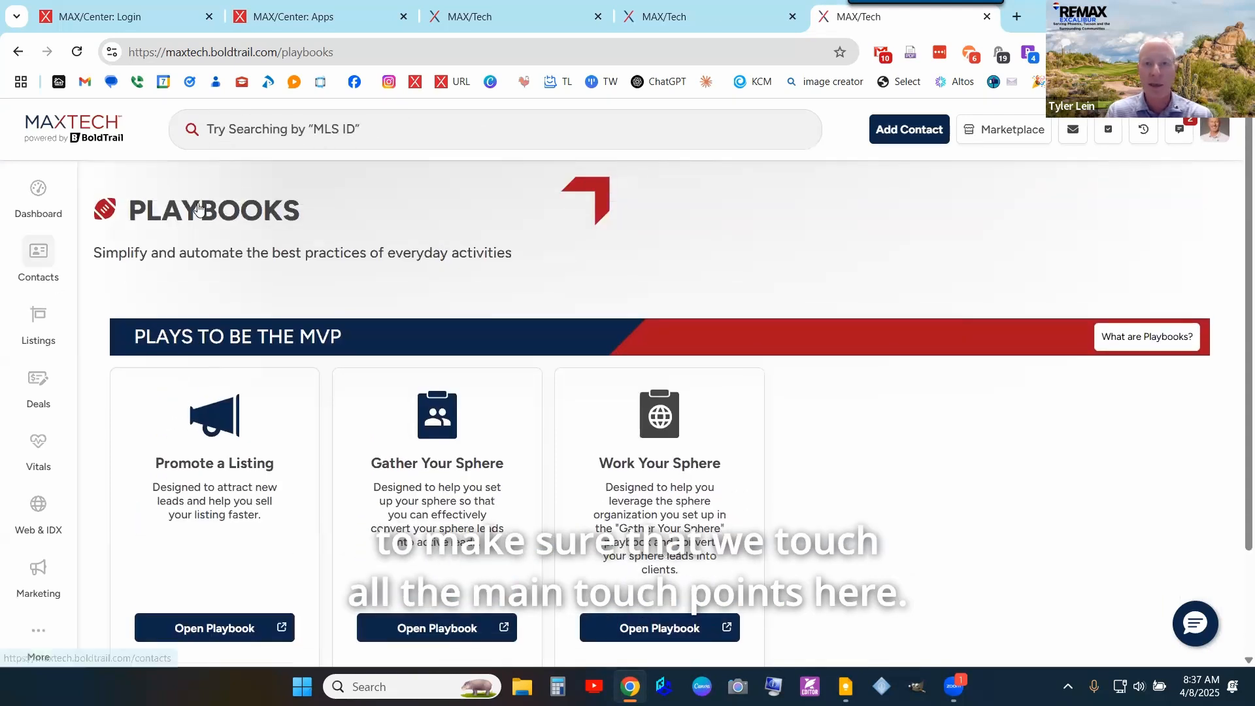
- Open the test contact's profile for editing from their timeline page
click(720, 9)
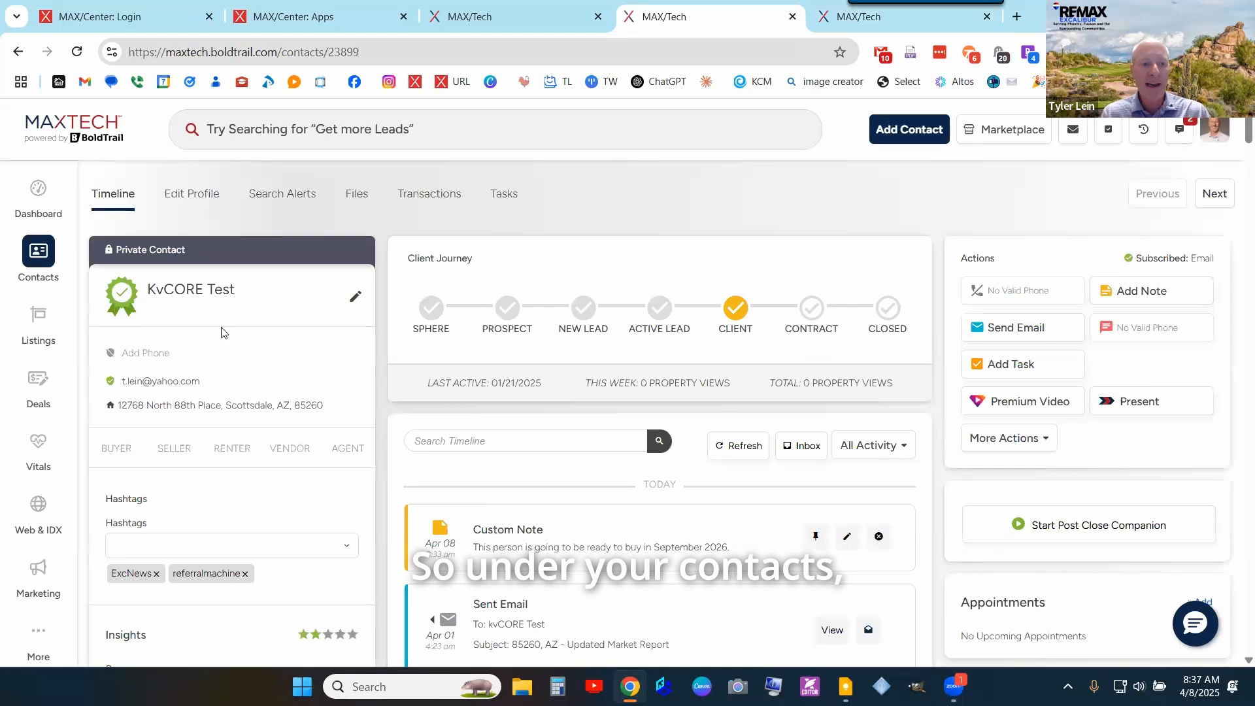
scroll(418, 337, down, 3)
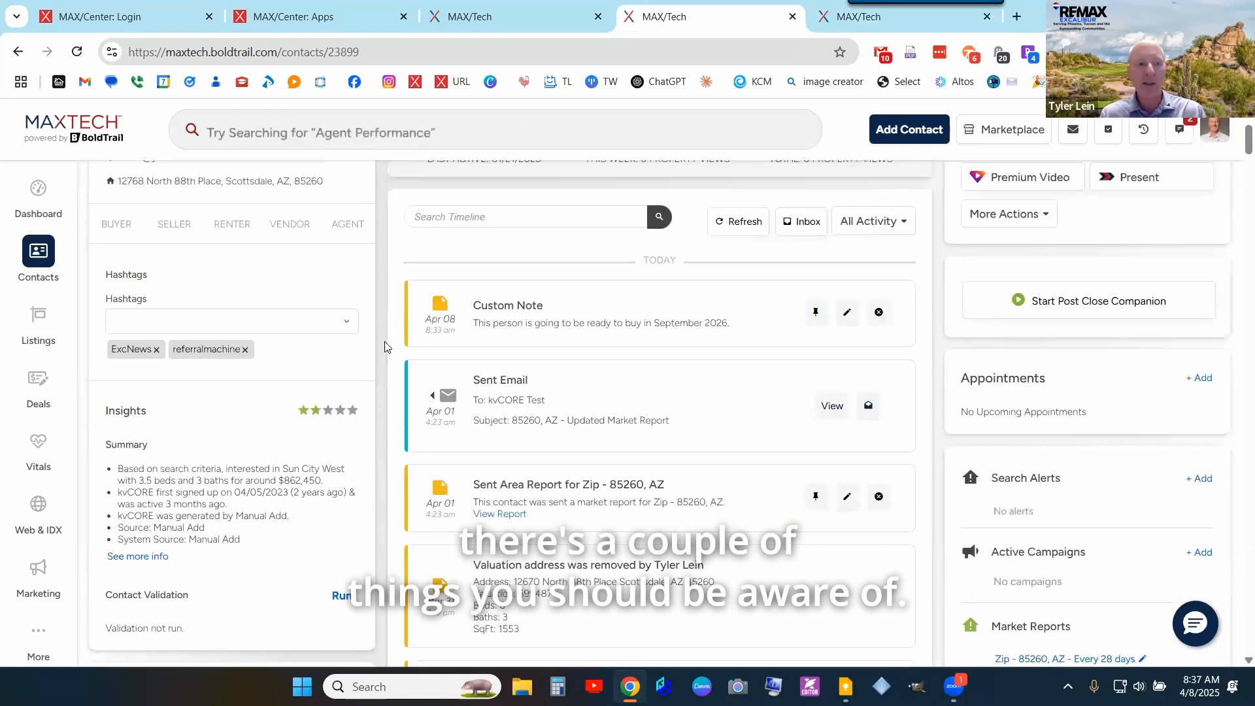
scroll(376, 301, up, 2)
scroll(361, 242, up, 1)
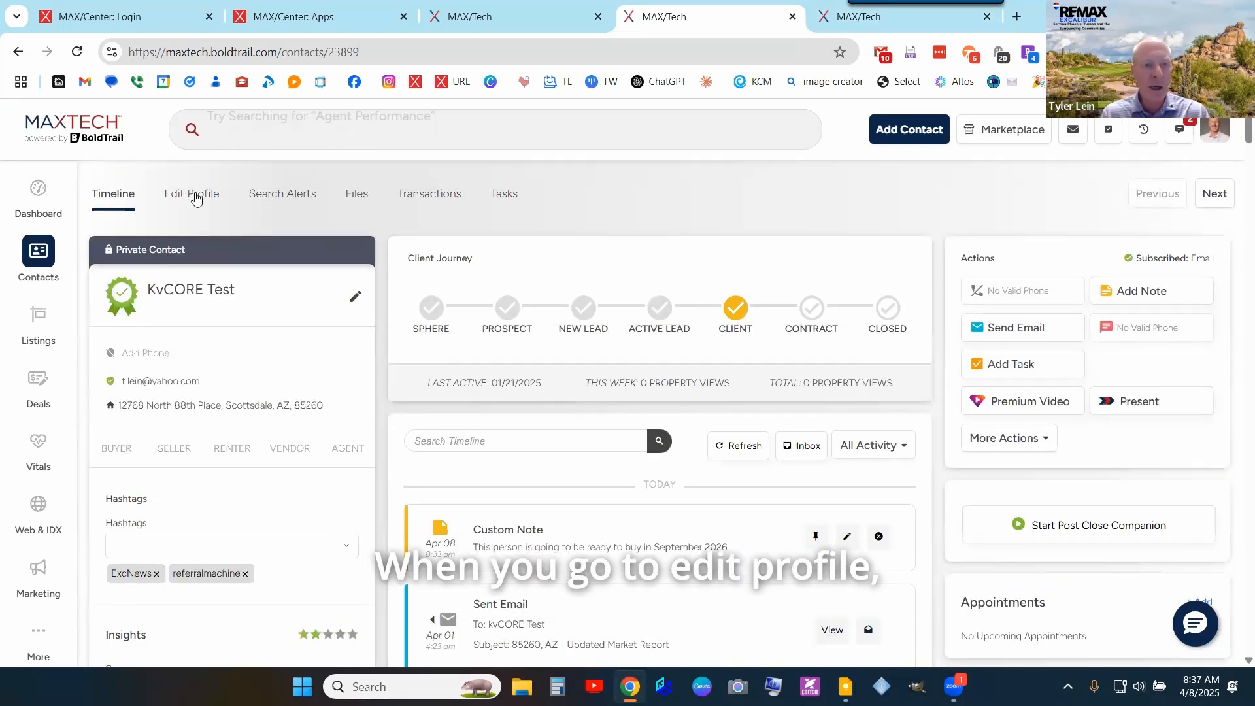
click(195, 195)
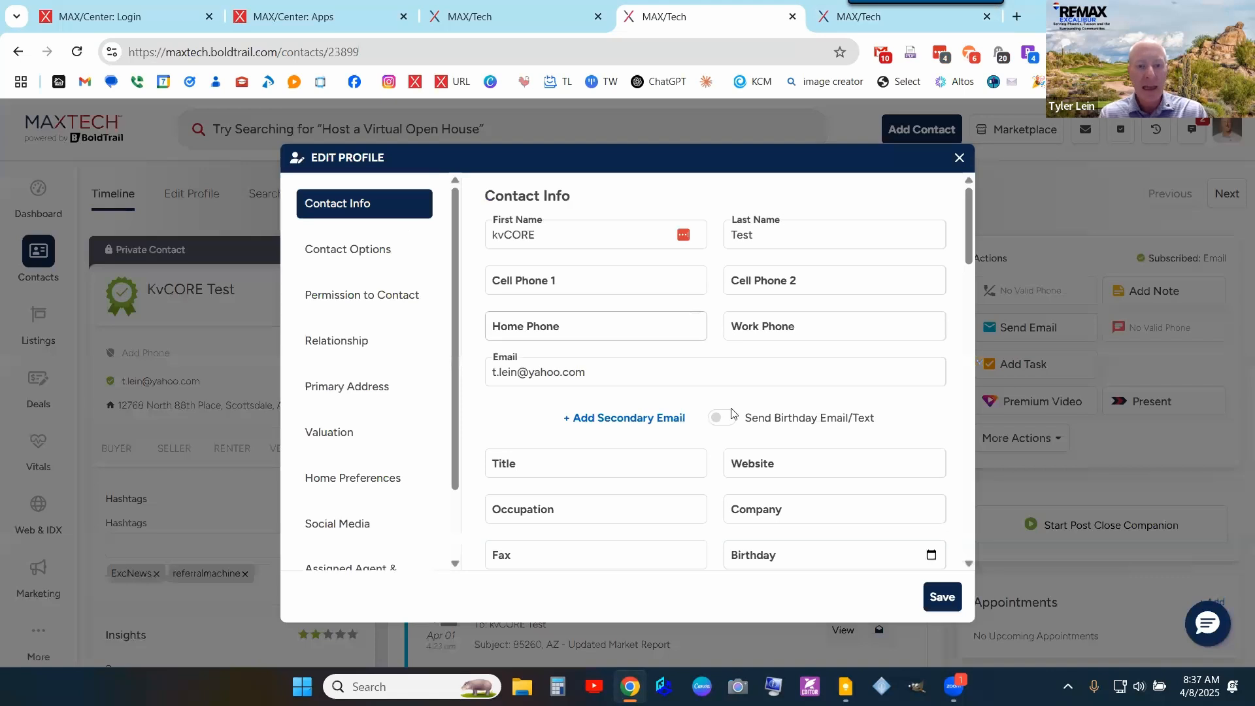
scroll(732, 409, down, 3)
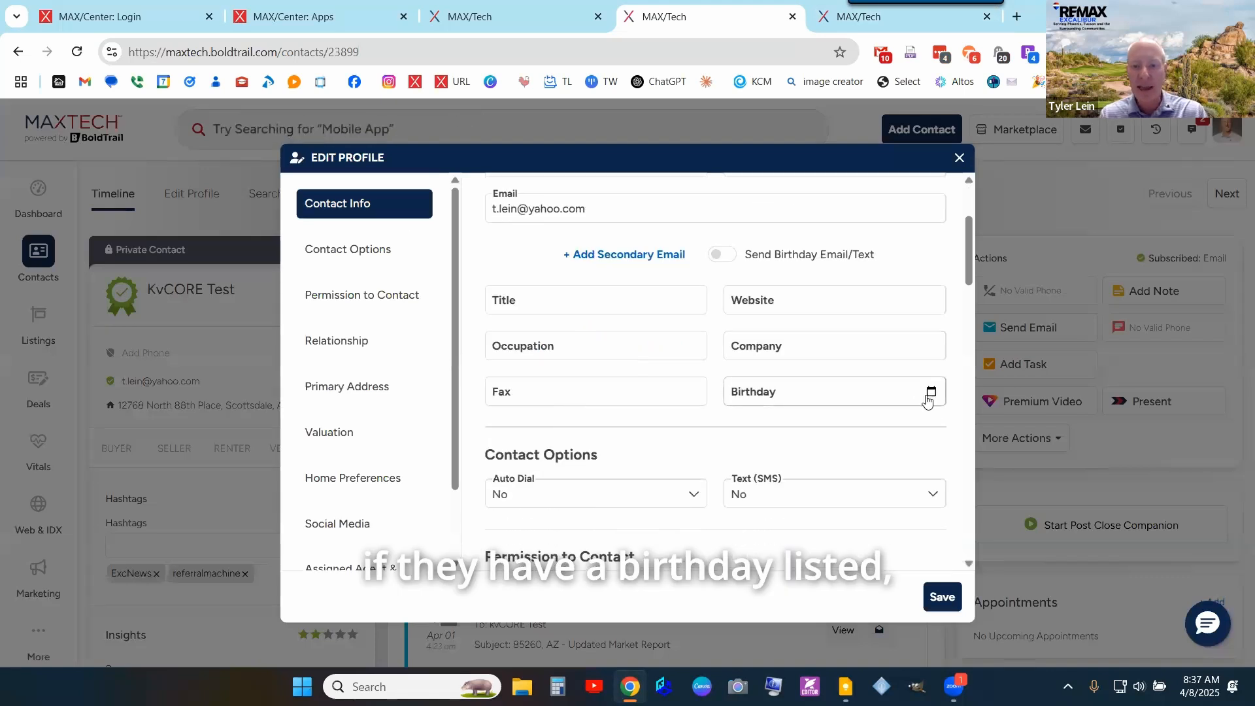
click(923, 397)
text(6)
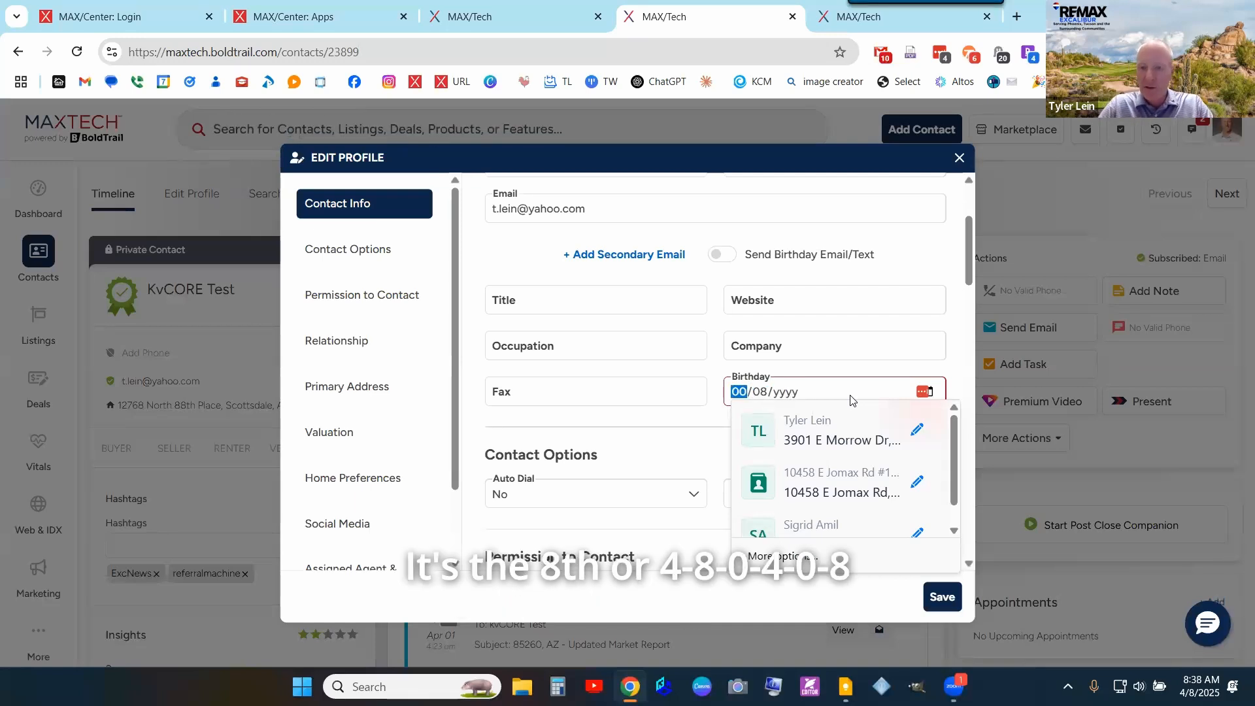
text(4/08/)
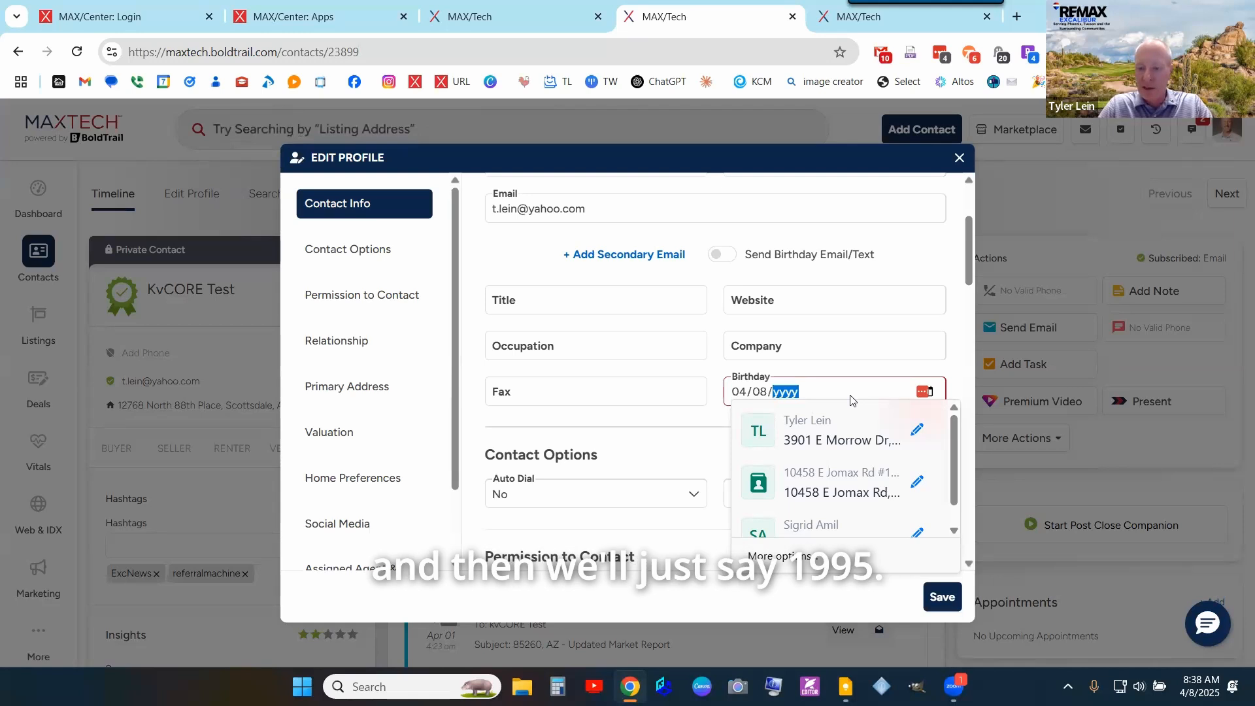
text(1995)
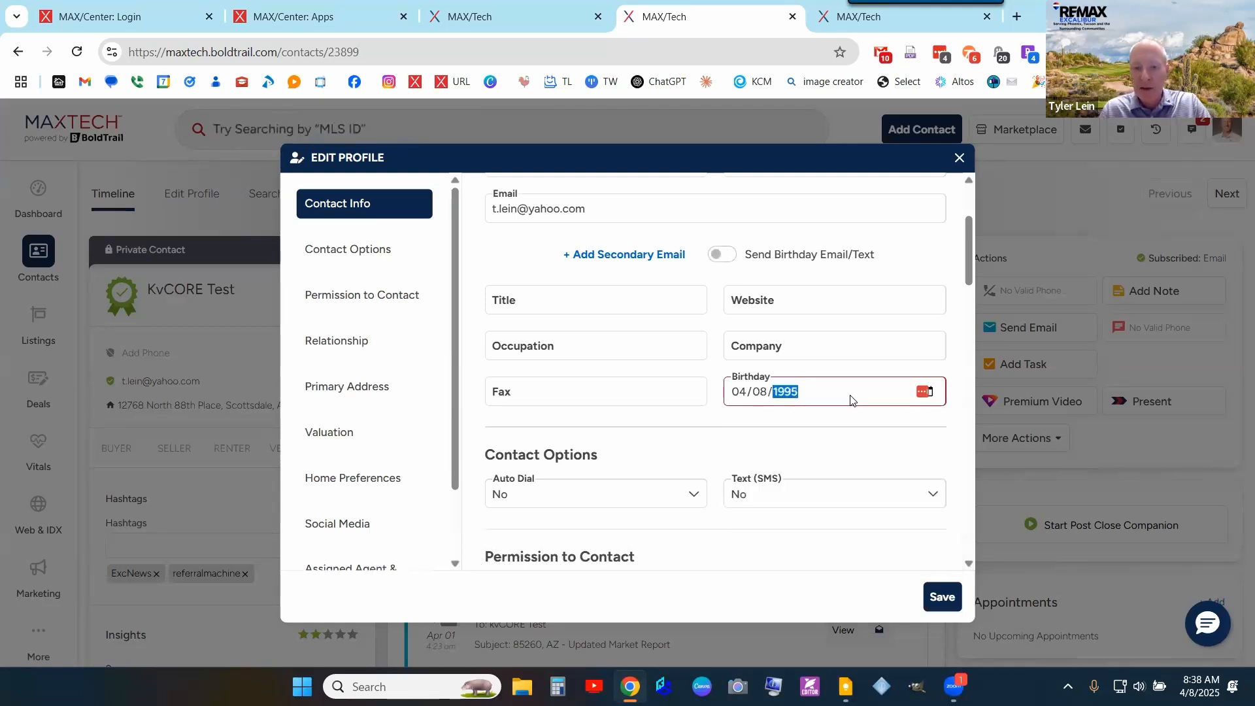
key(Tab)
click(958, 356)
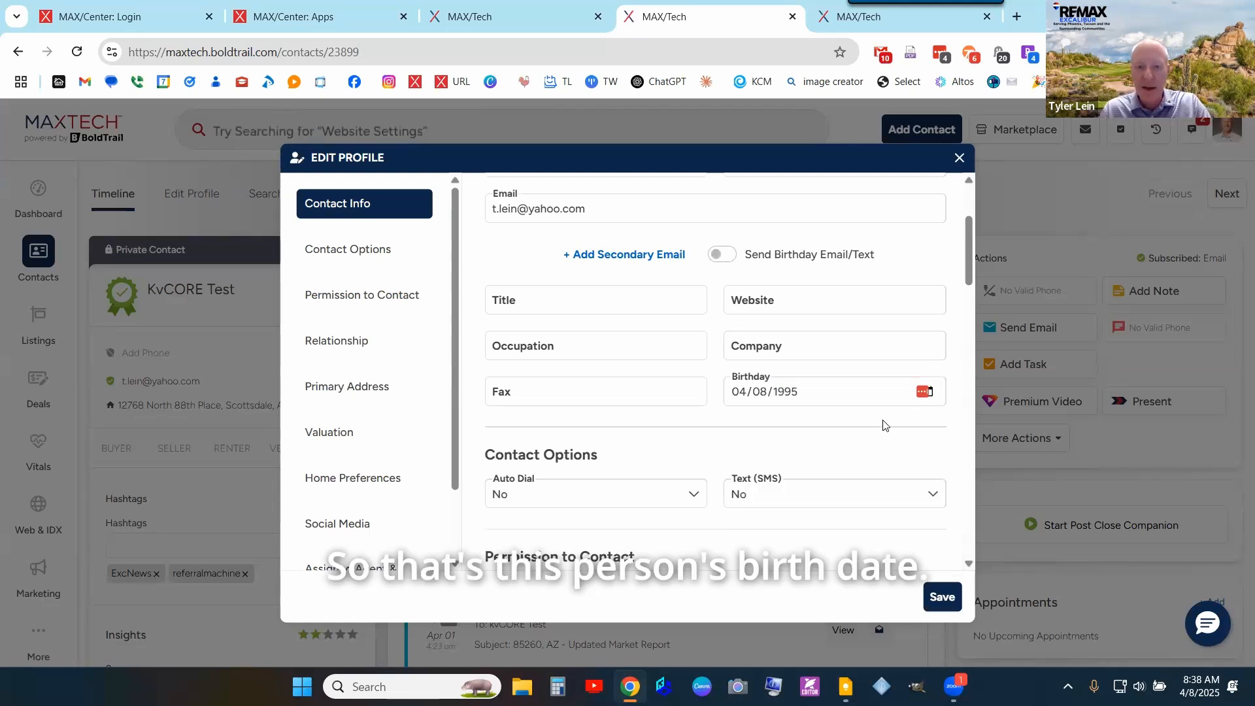
- Turn on the Call permission under Permission to Contact
scroll(884, 426, down, 1)
scroll(884, 426, down, 2)
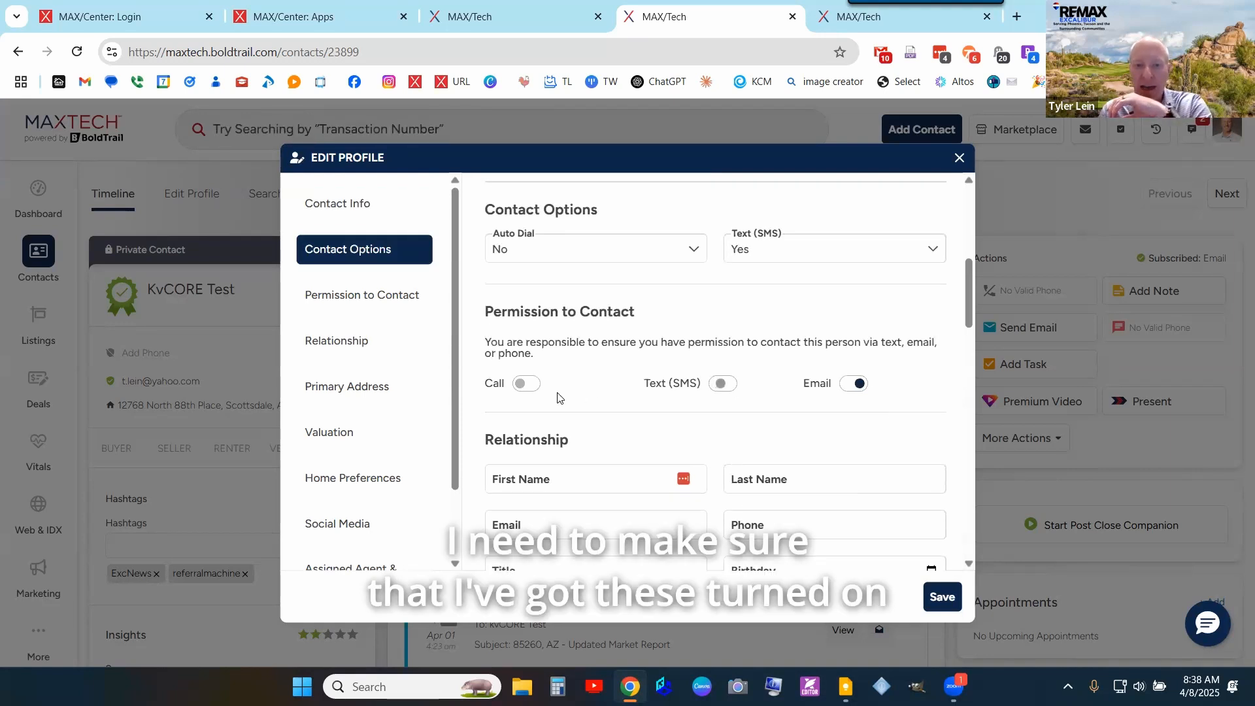
click(526, 384)
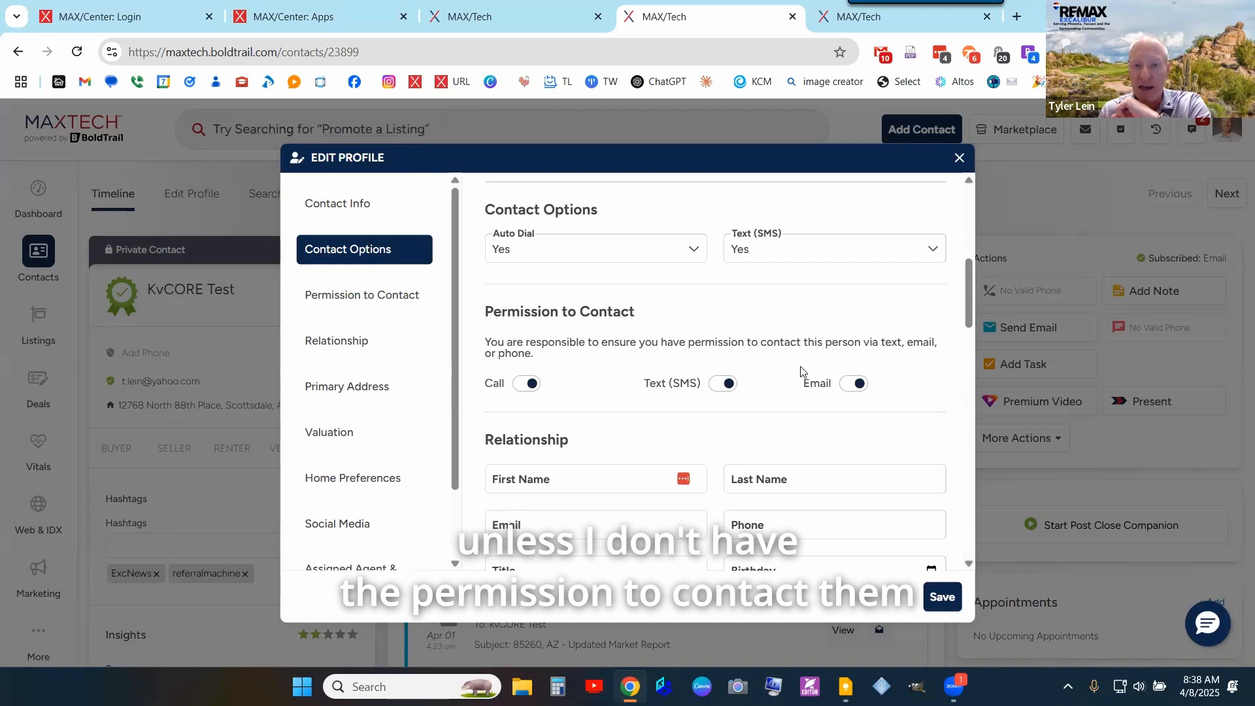
scroll(802, 371, down, 3)
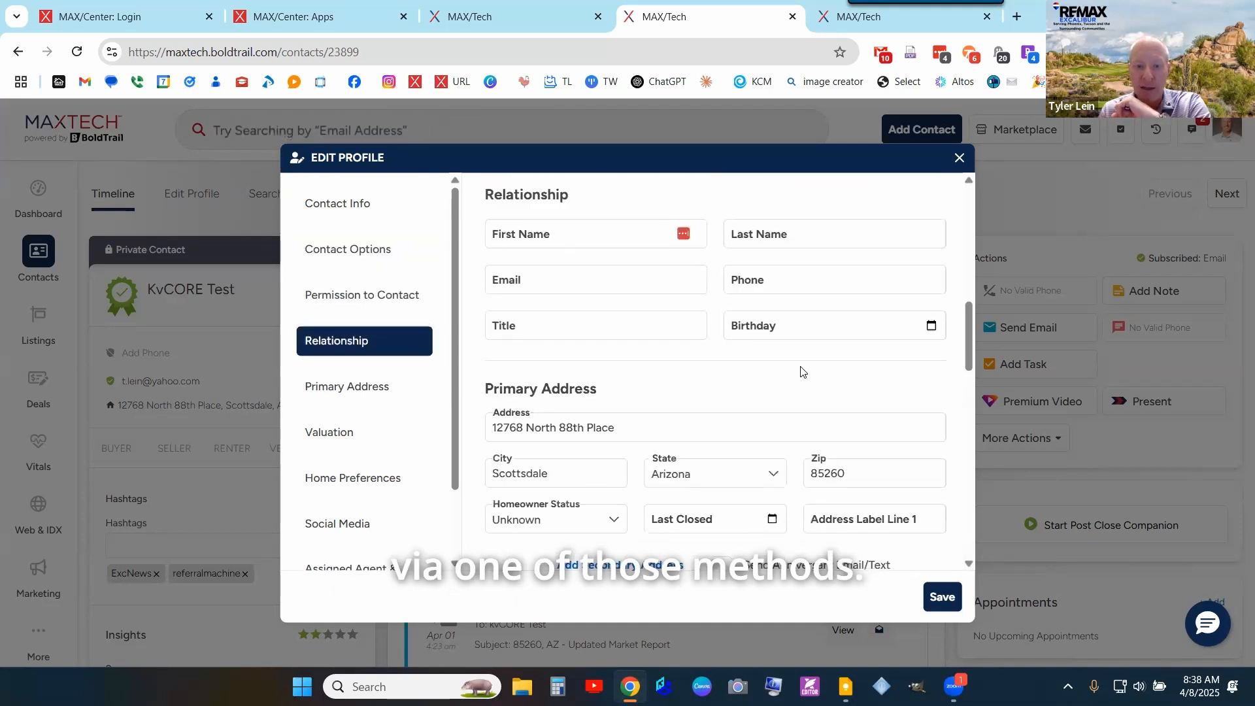
- Pick February 1, 2025 as Last Closed from the calendar and switch on Send Anniversary Email/Text
click(771, 520)
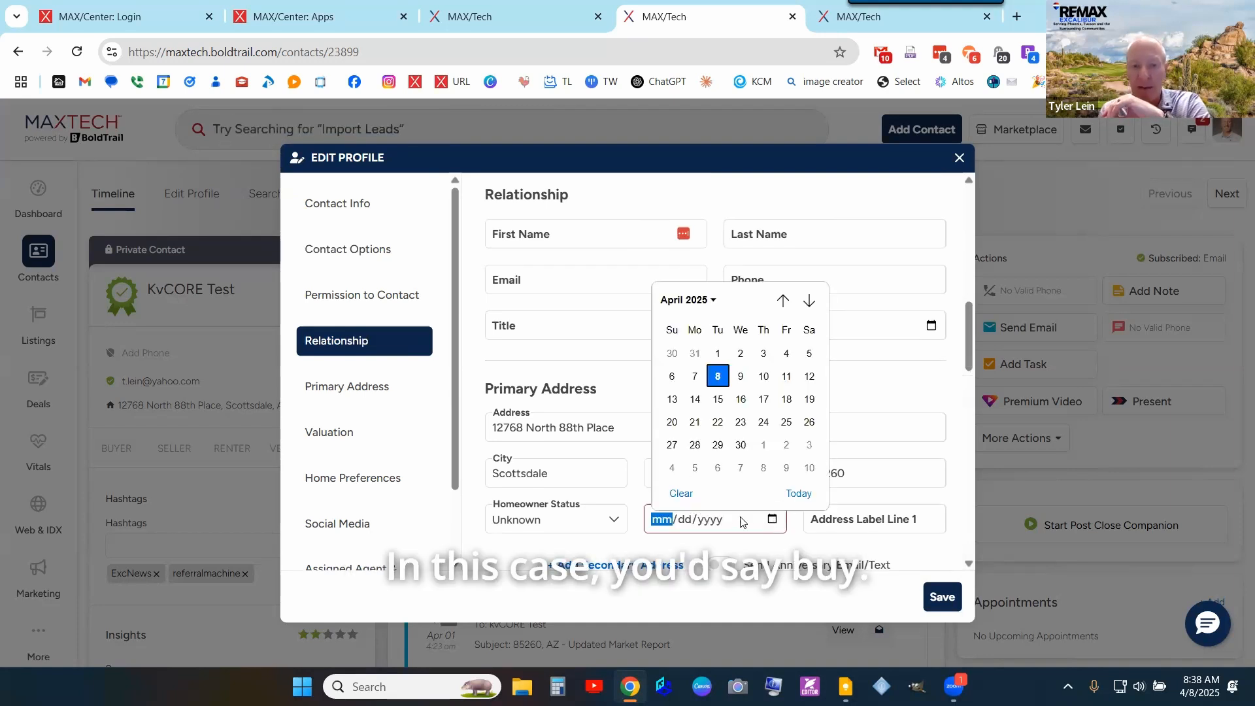
click(783, 301)
click(783, 301)
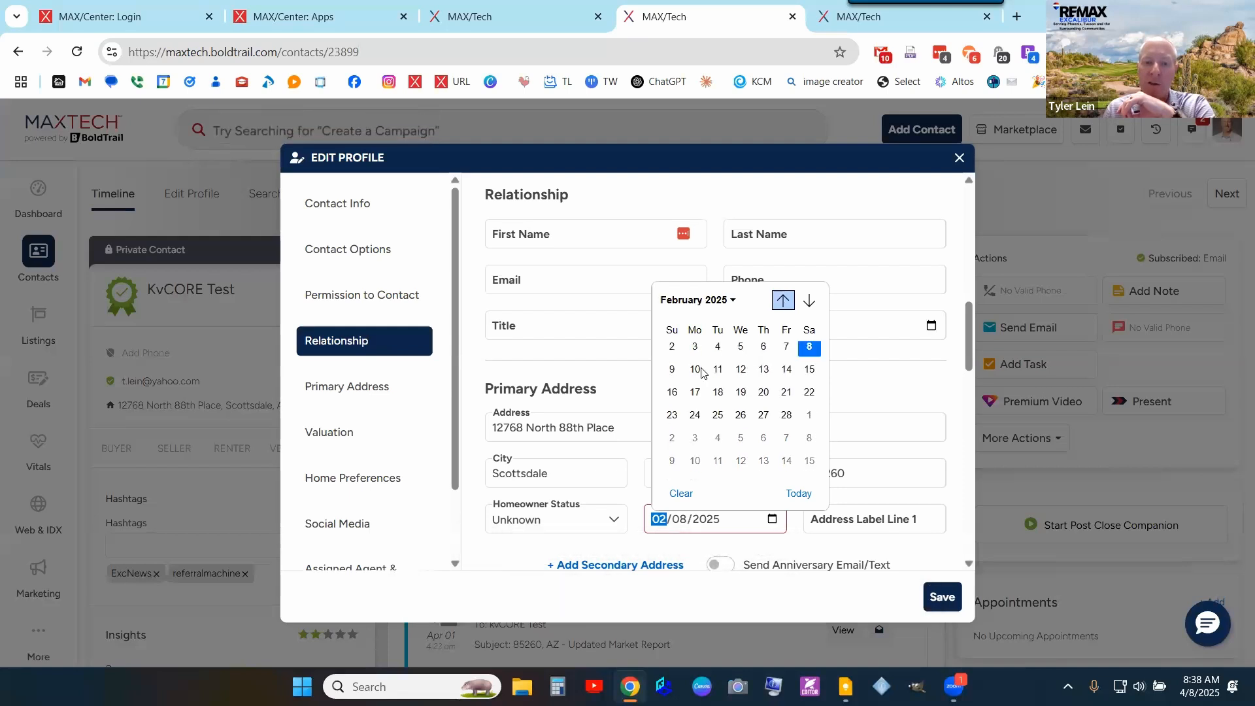
click(812, 359)
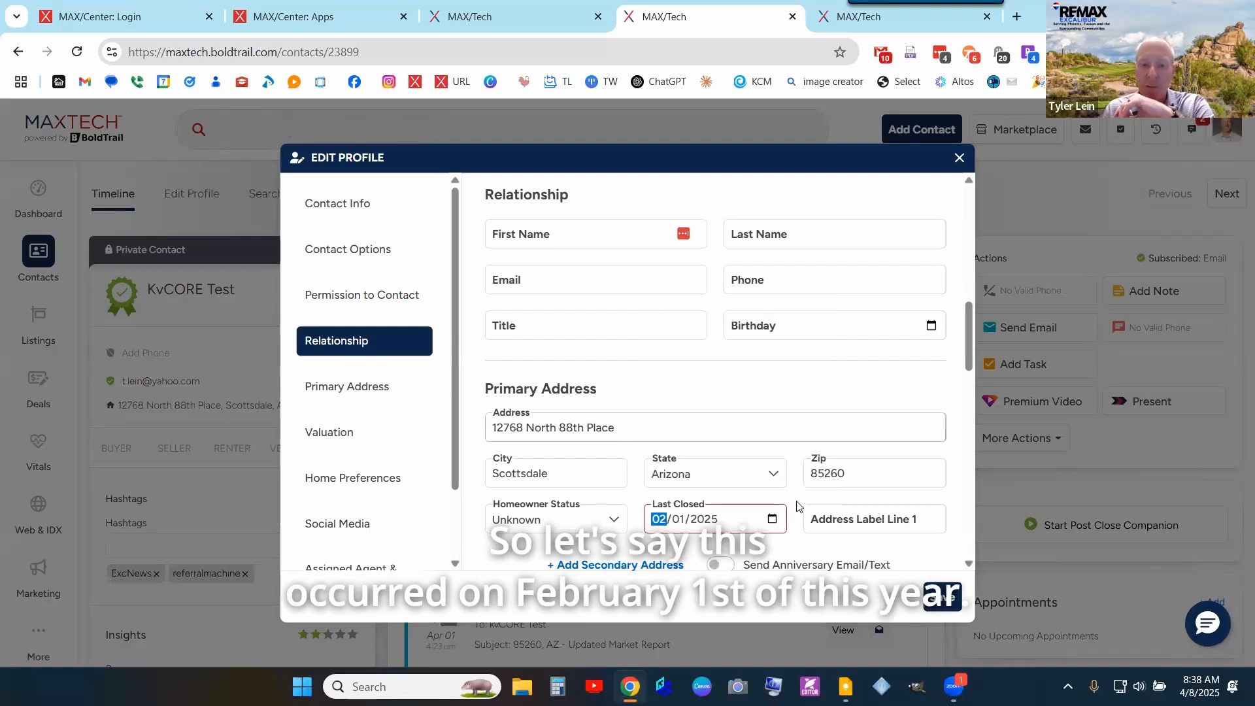
scroll(900, 440, down, 1)
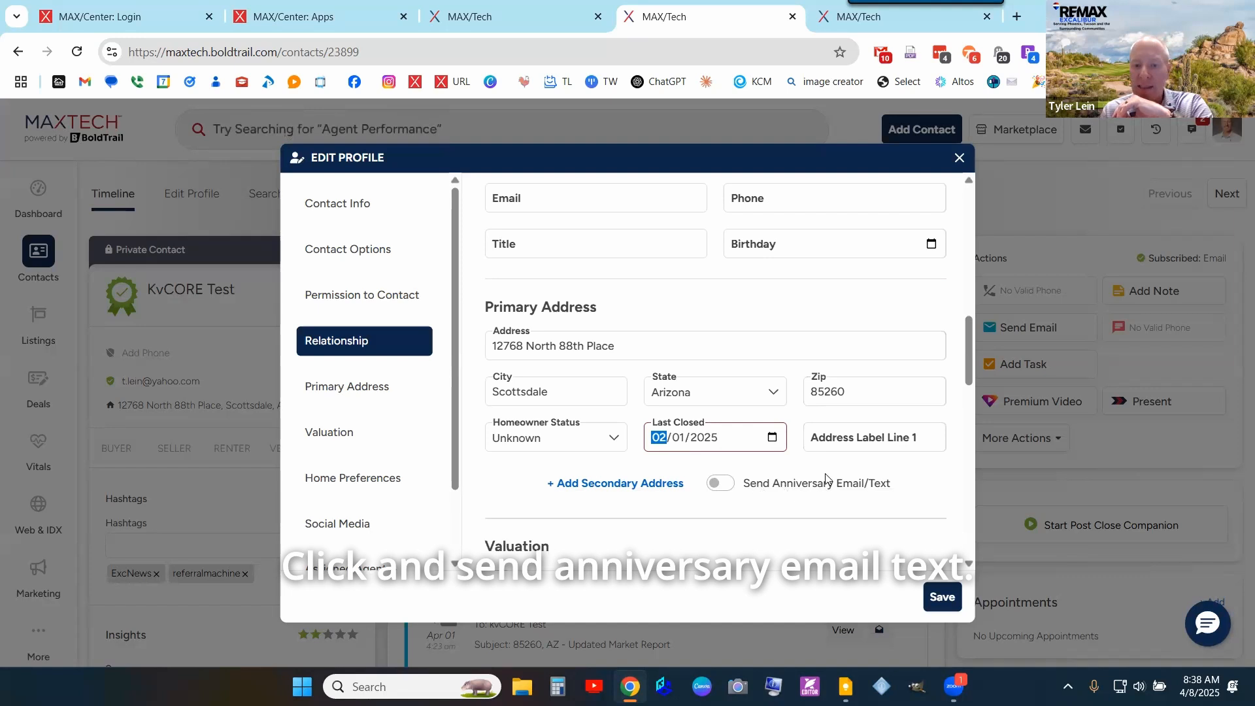
click(721, 483)
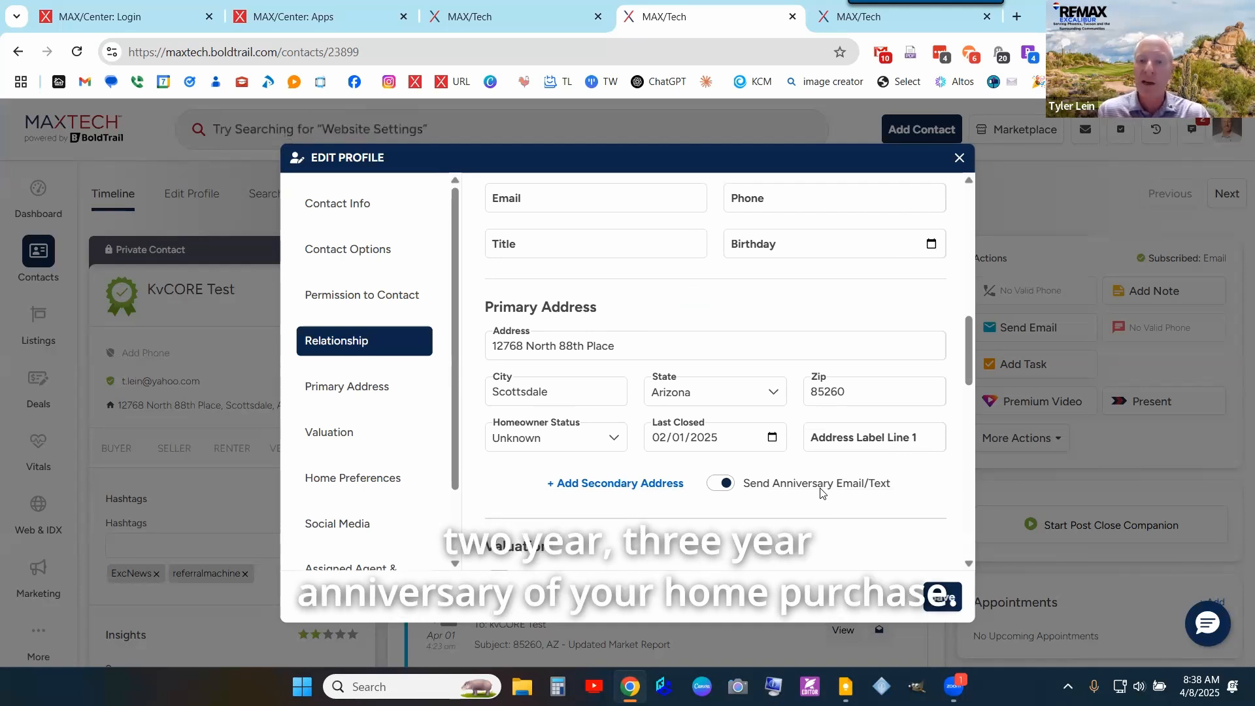
- Turn on birthday emails and texts for the test contact
scroll(759, 340, up, 10)
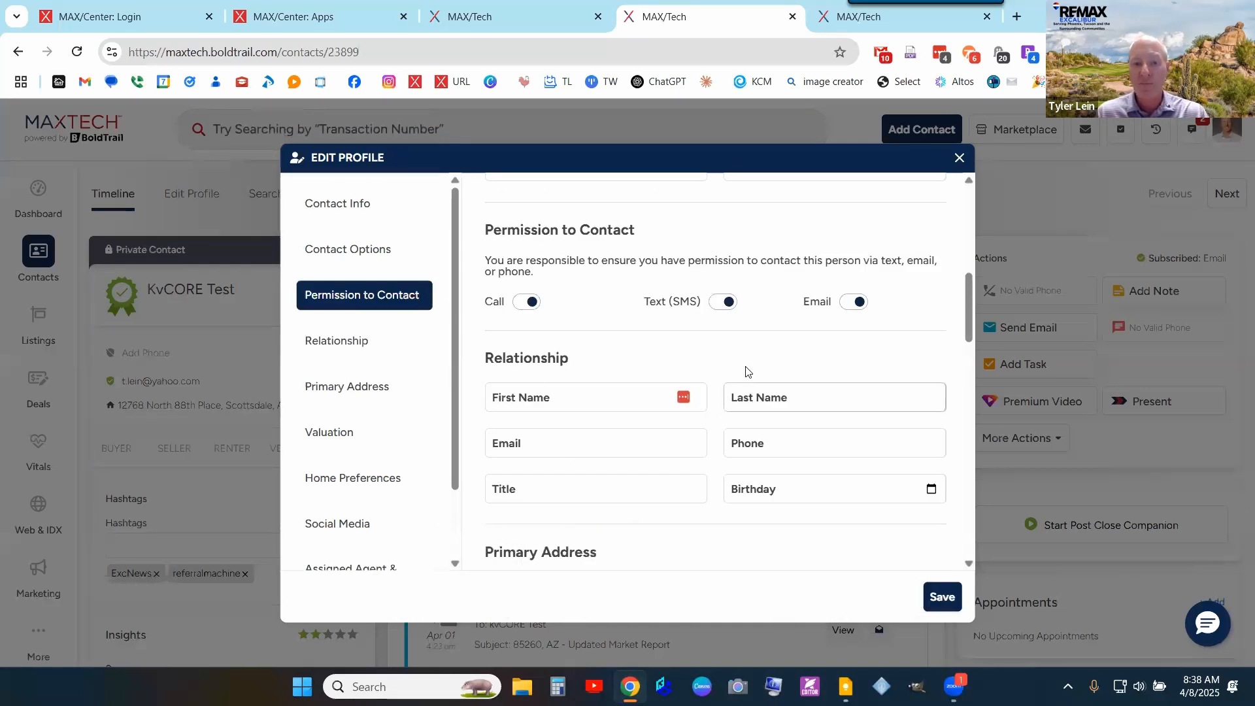
scroll(745, 369, up, 3)
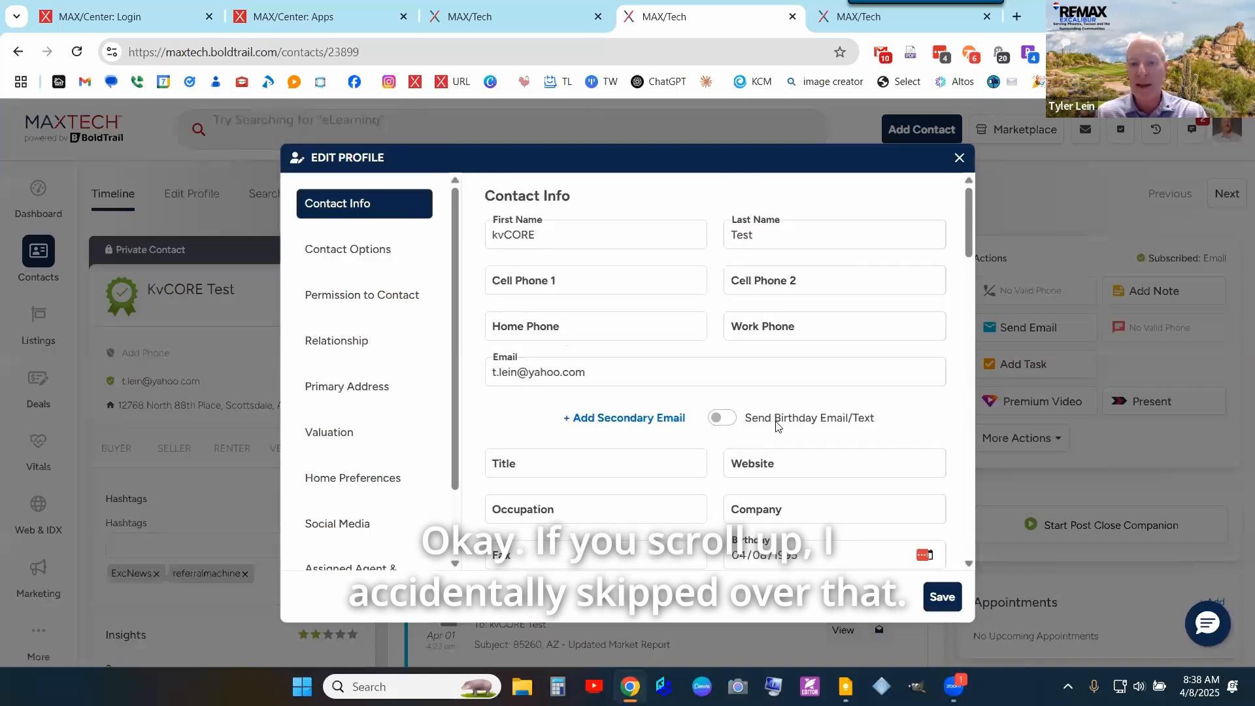
click(728, 425)
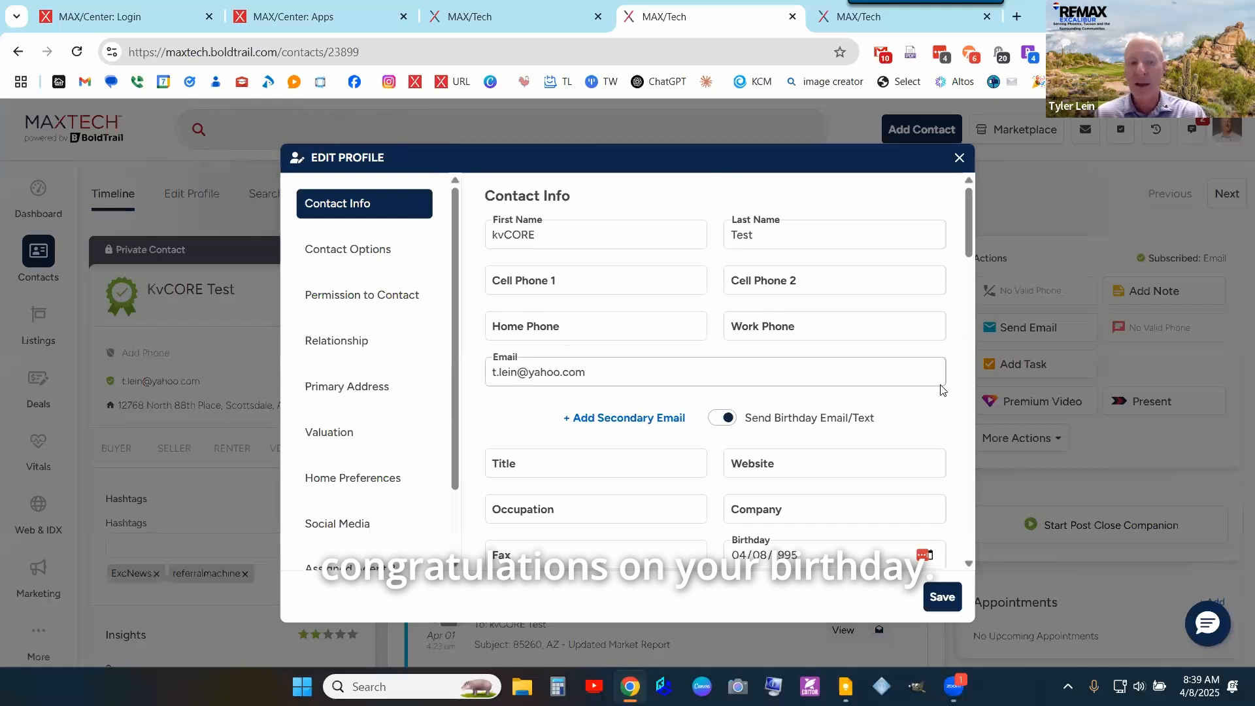
- Review the Edit Profile form's Relationship, Last Closed and anniversary fields
scroll(938, 429, down, 3)
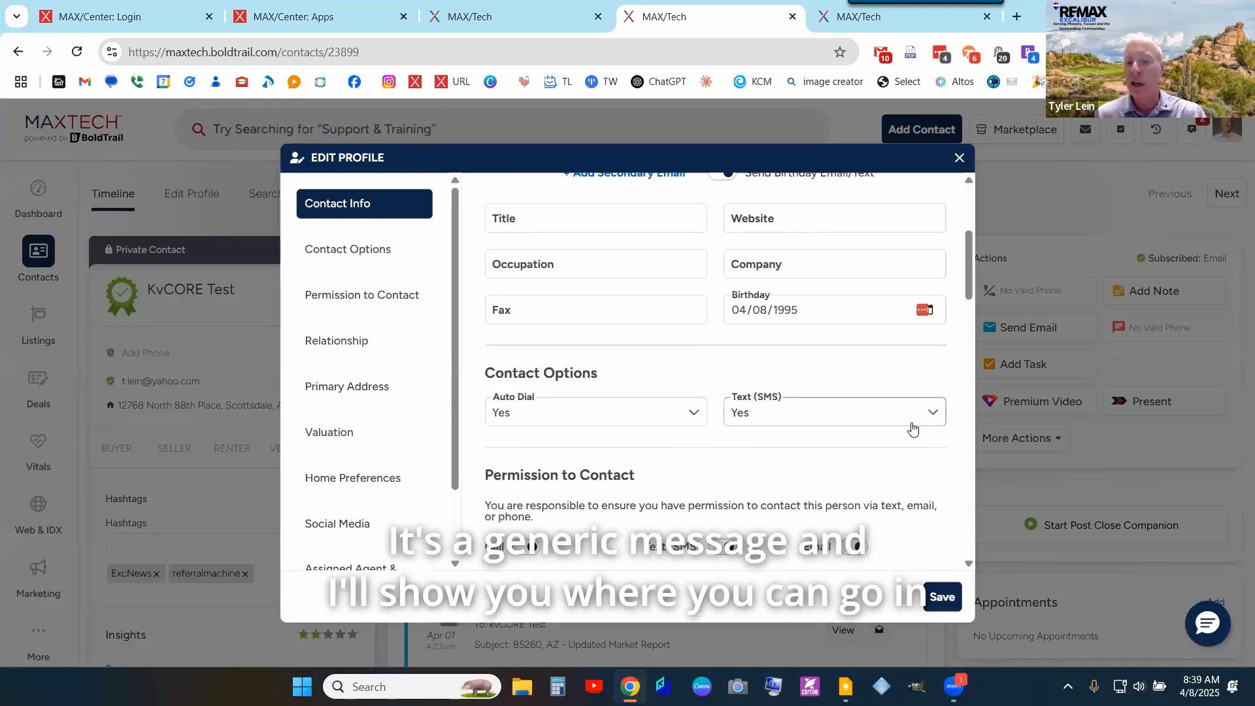
scroll(898, 414, down, 3)
scroll(898, 415, down, 6)
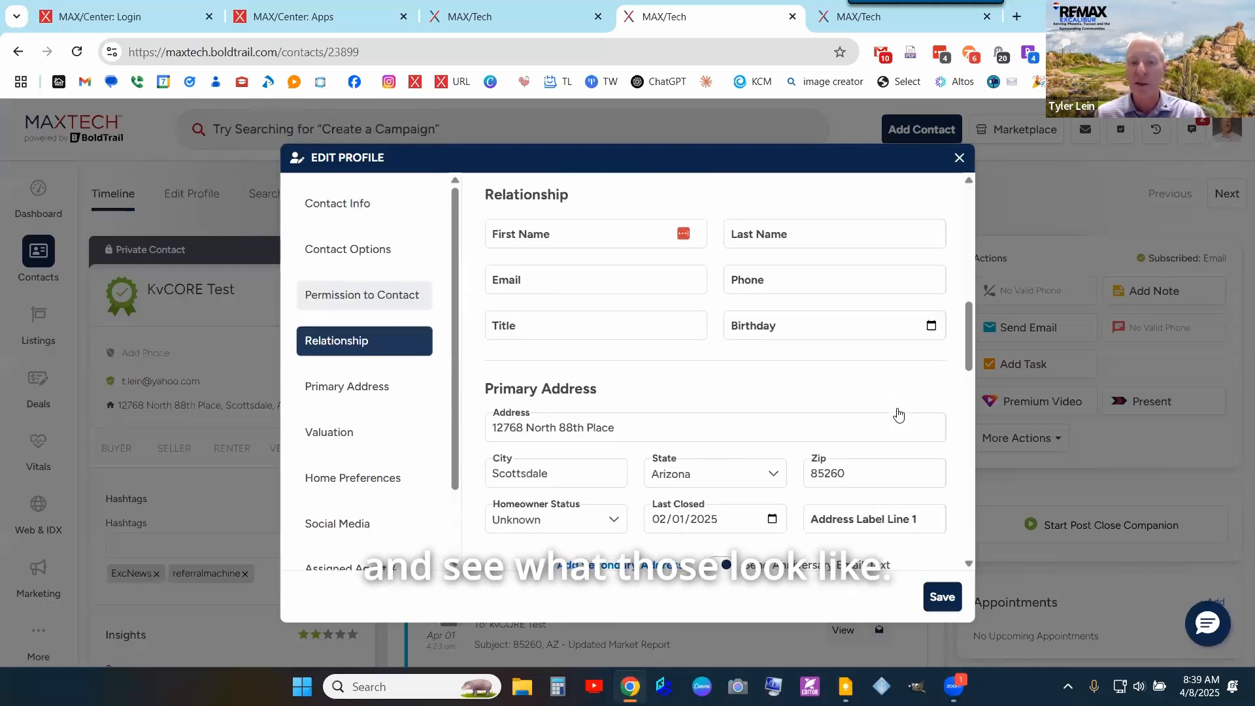
scroll(899, 413, up, 3)
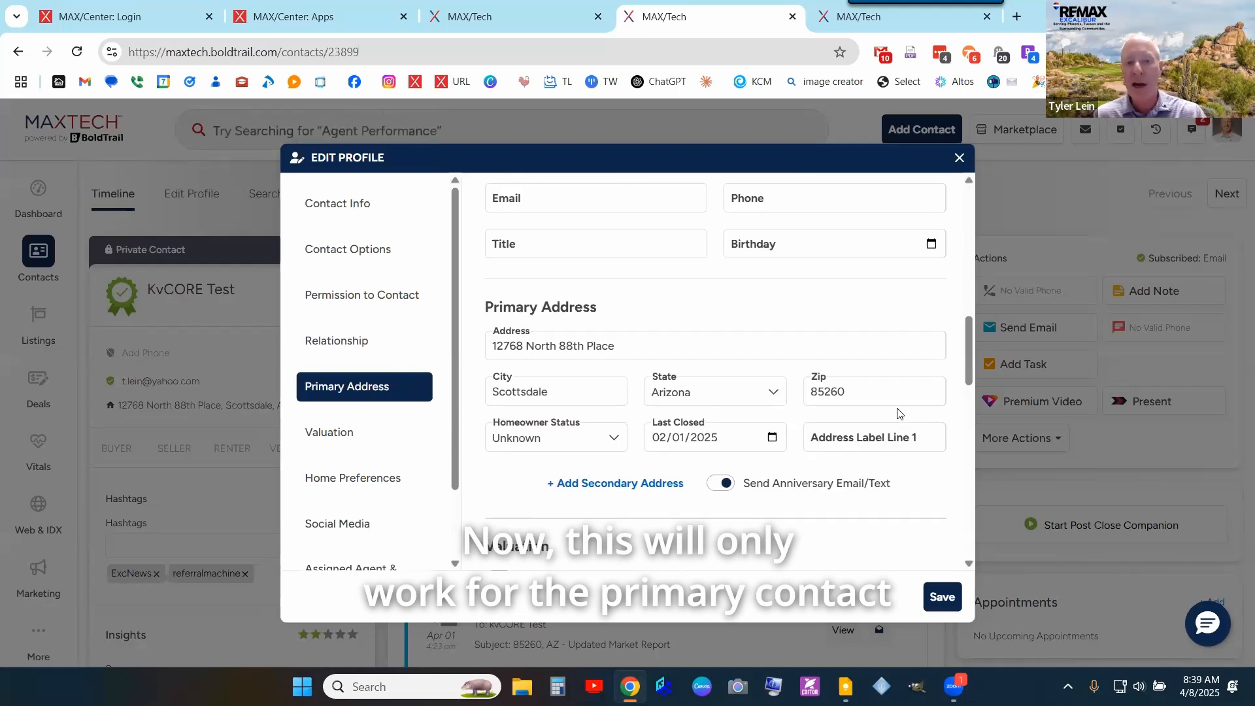
scroll(899, 413, up, 3)
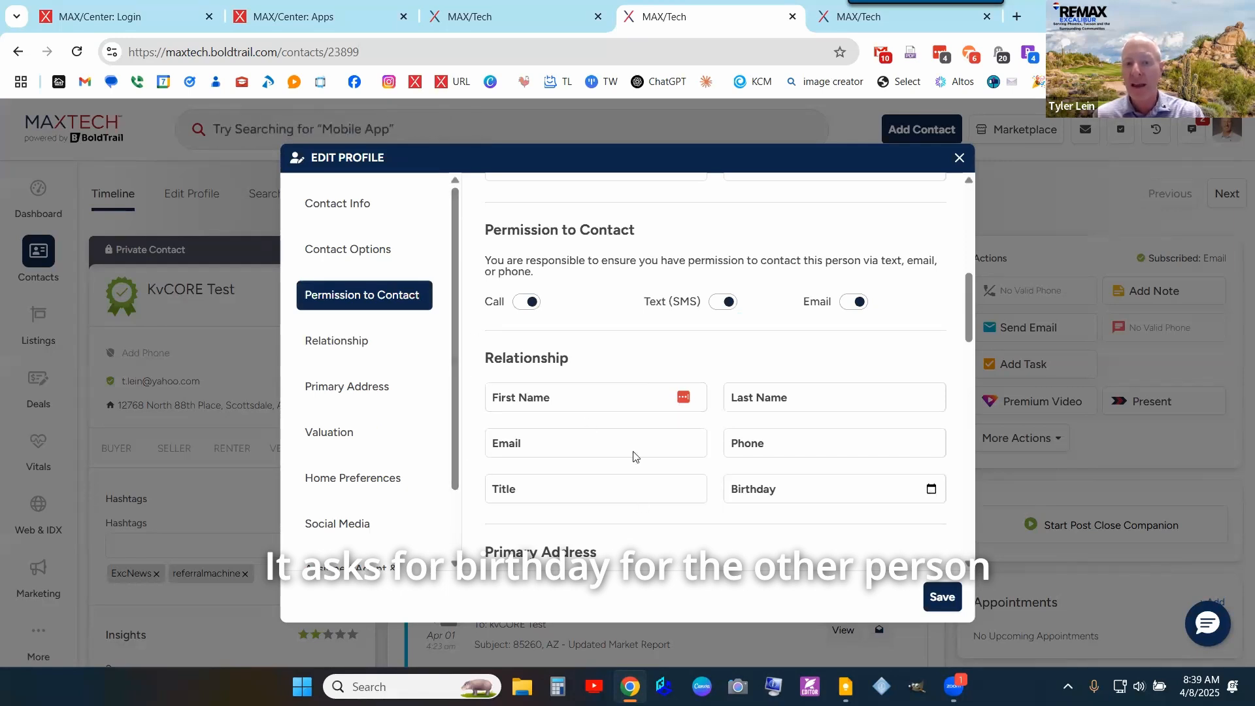
scroll(667, 414, up, 1)
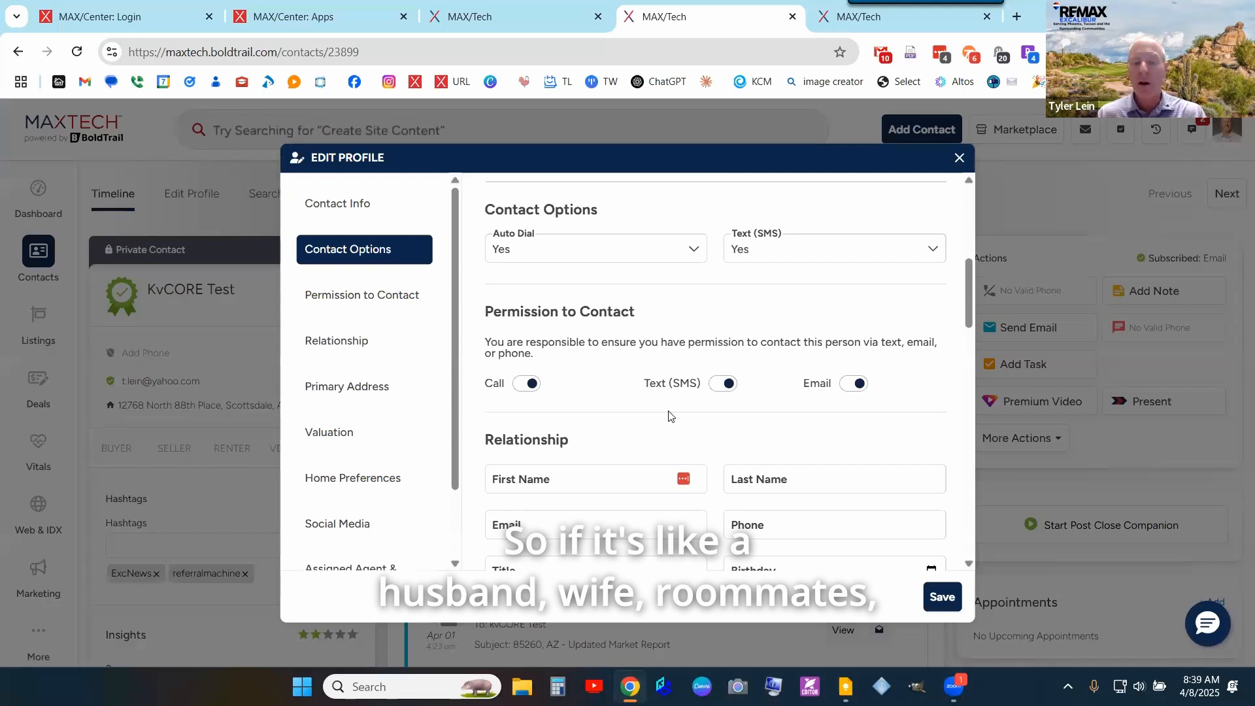
scroll(723, 425, down, 1)
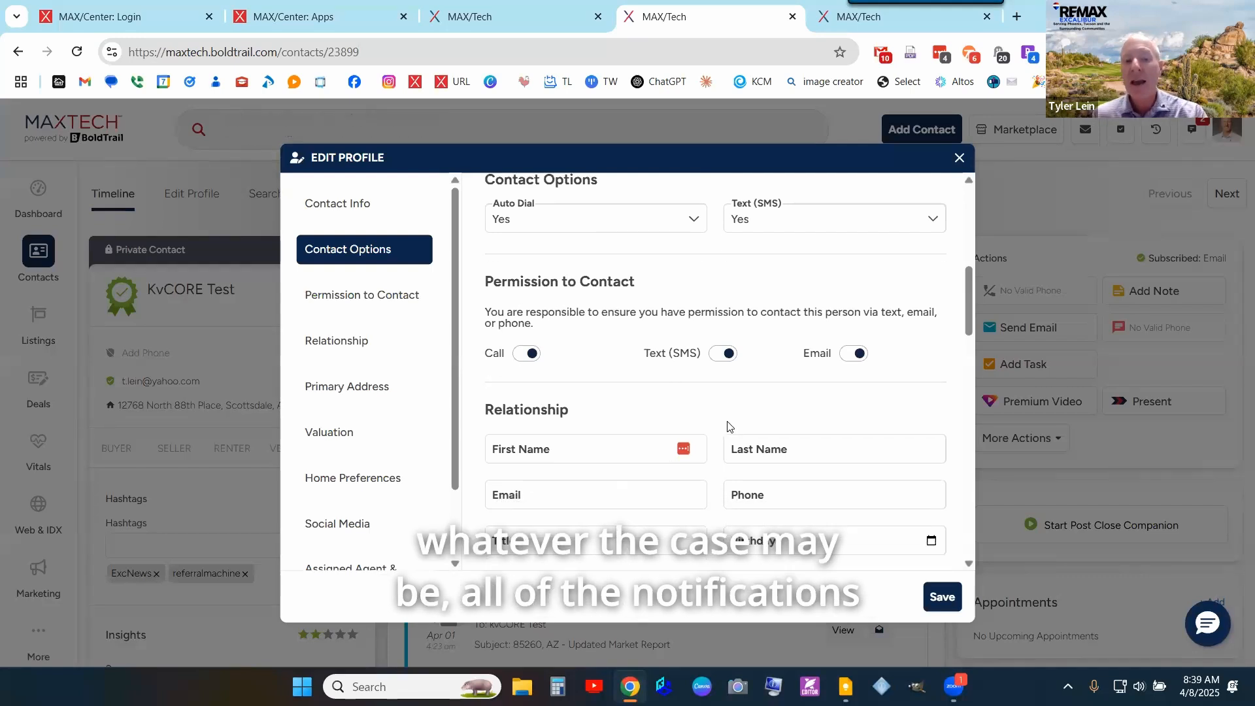
scroll(727, 418, up, 2)
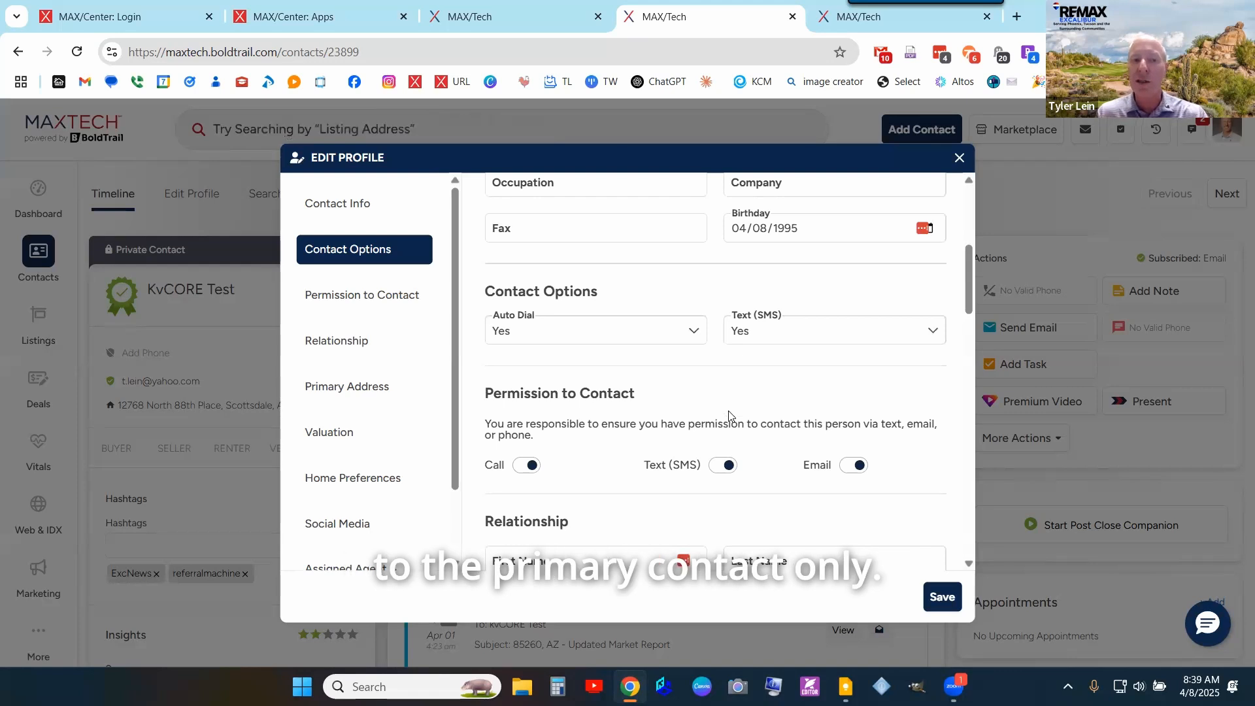
scroll(766, 380, up, 5)
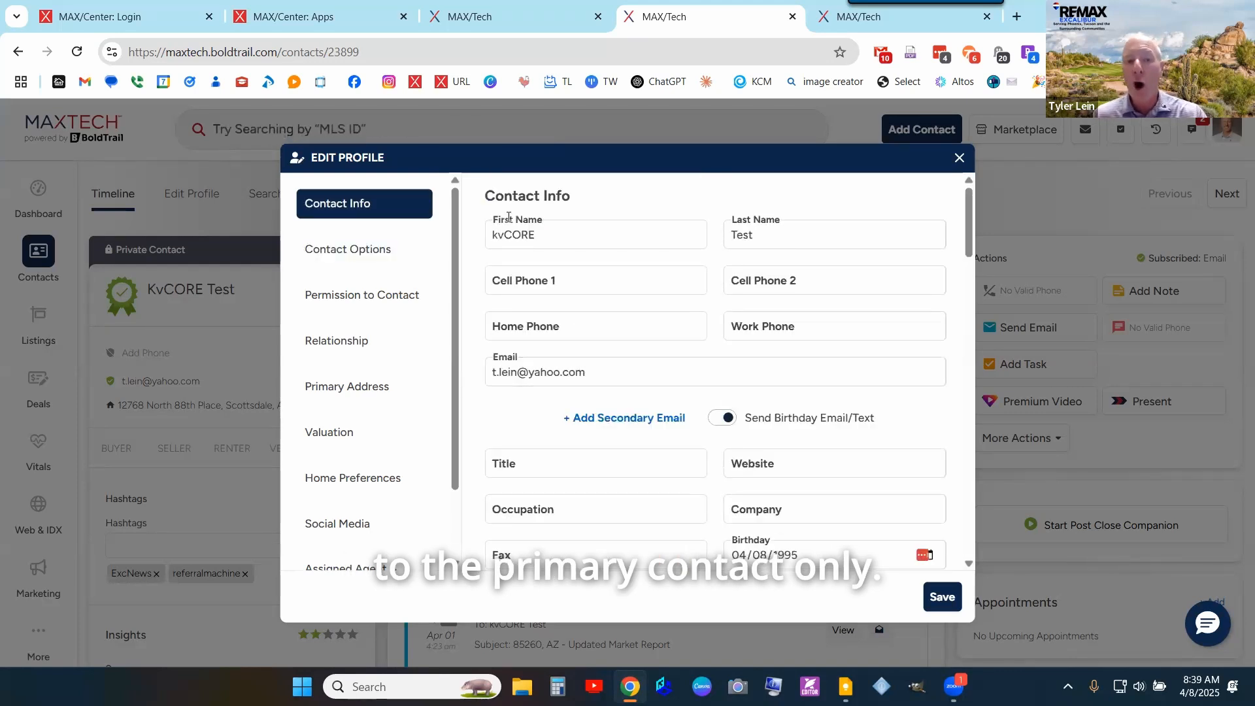
scroll(609, 239, down, 5)
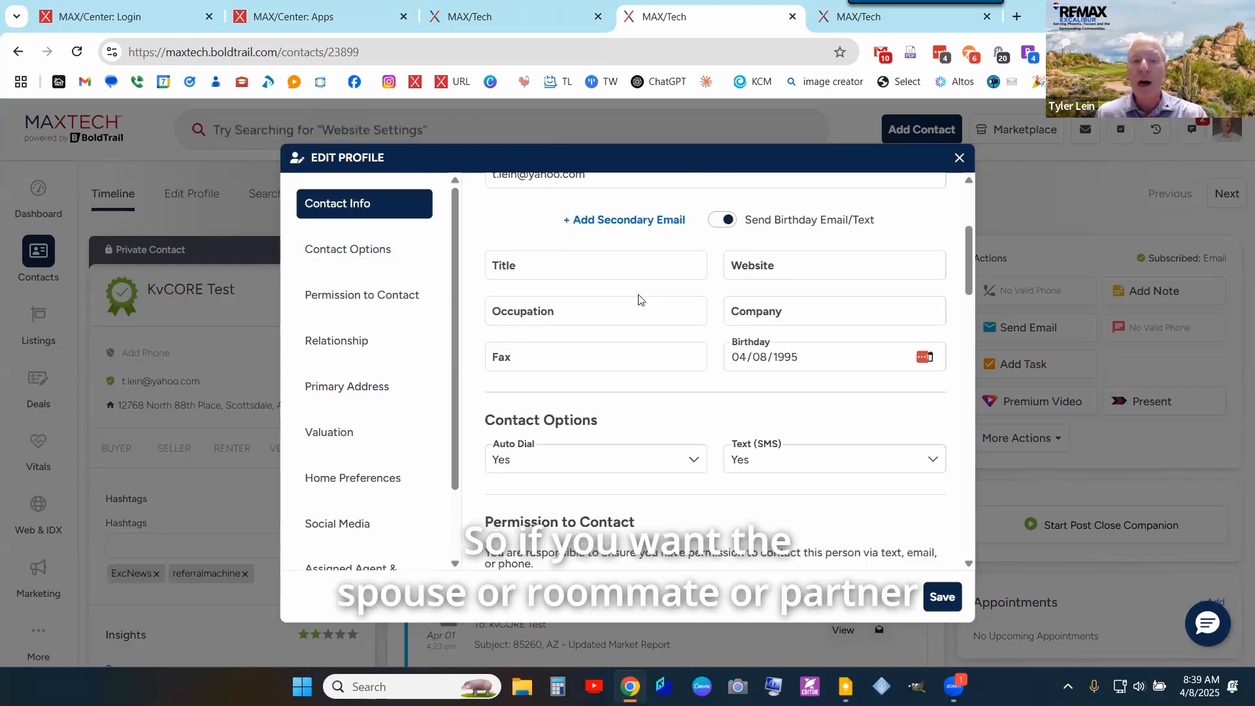
scroll(640, 329, down, 4)
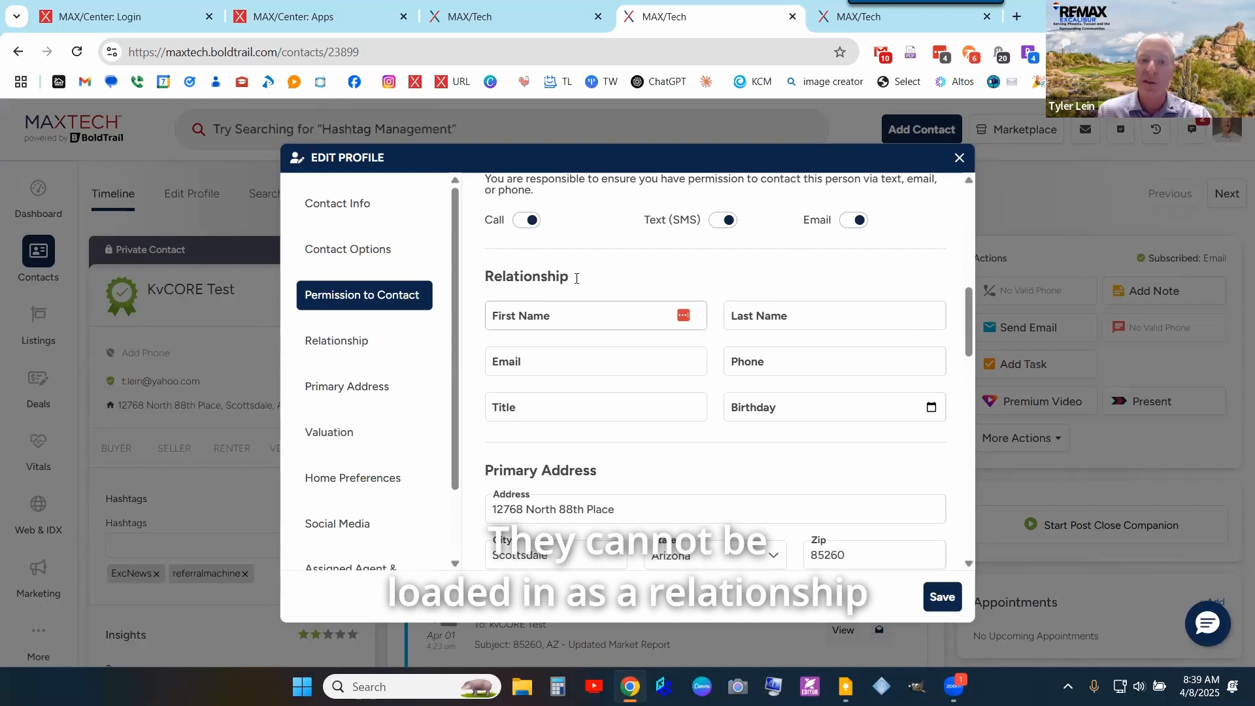
double_click(516, 275)
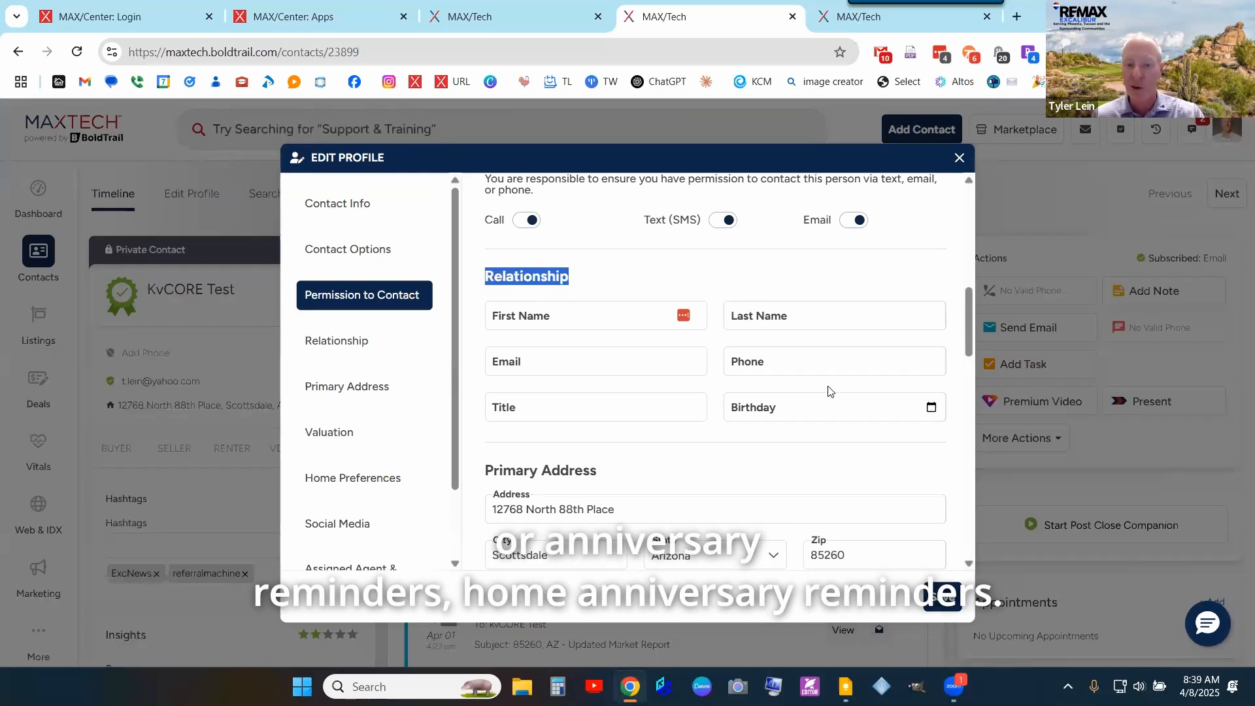
scroll(915, 526, down, 5)
scroll(905, 497, down, 2)
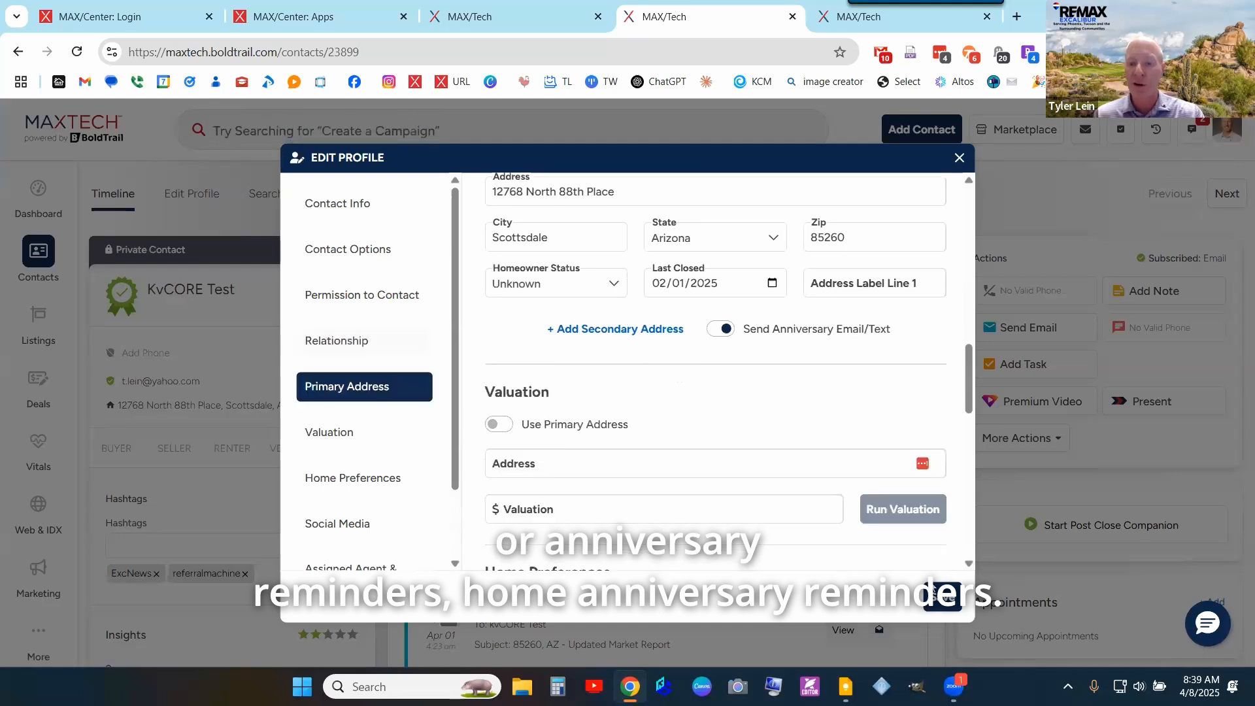
- Save the profile changes and check the birthday and last-closed entries in the timeline
click(942, 604)
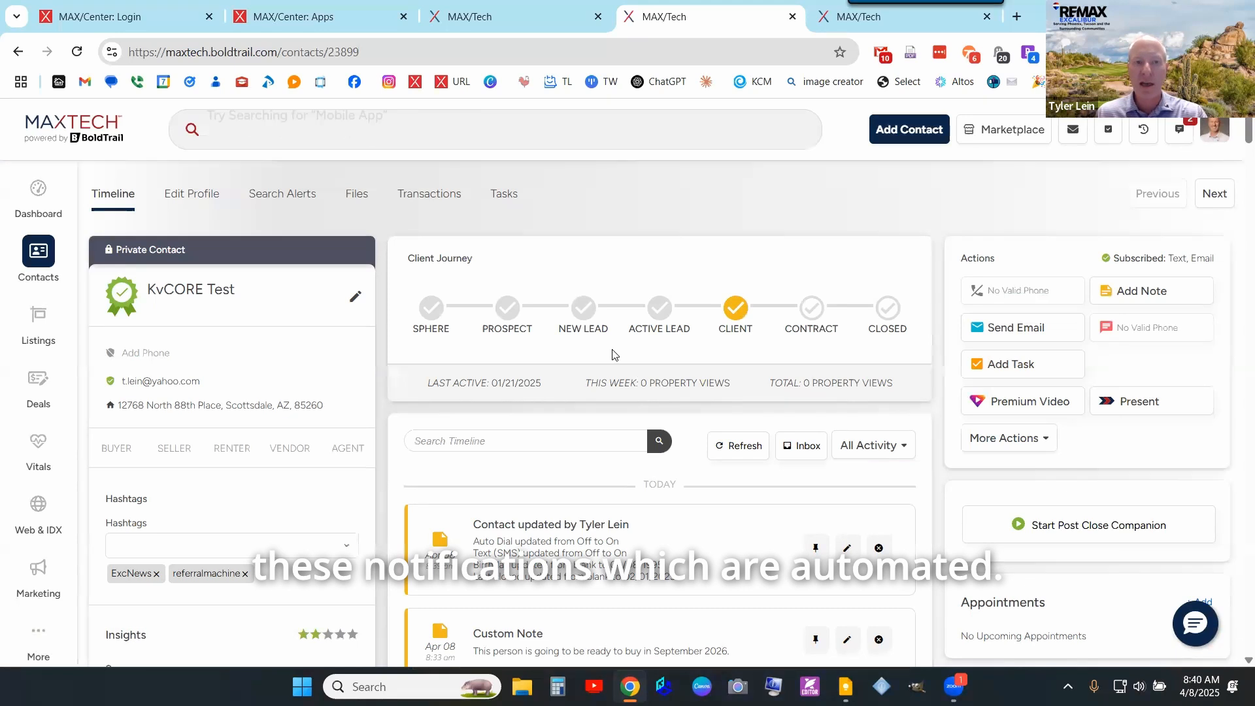
scroll(616, 354, down, 3)
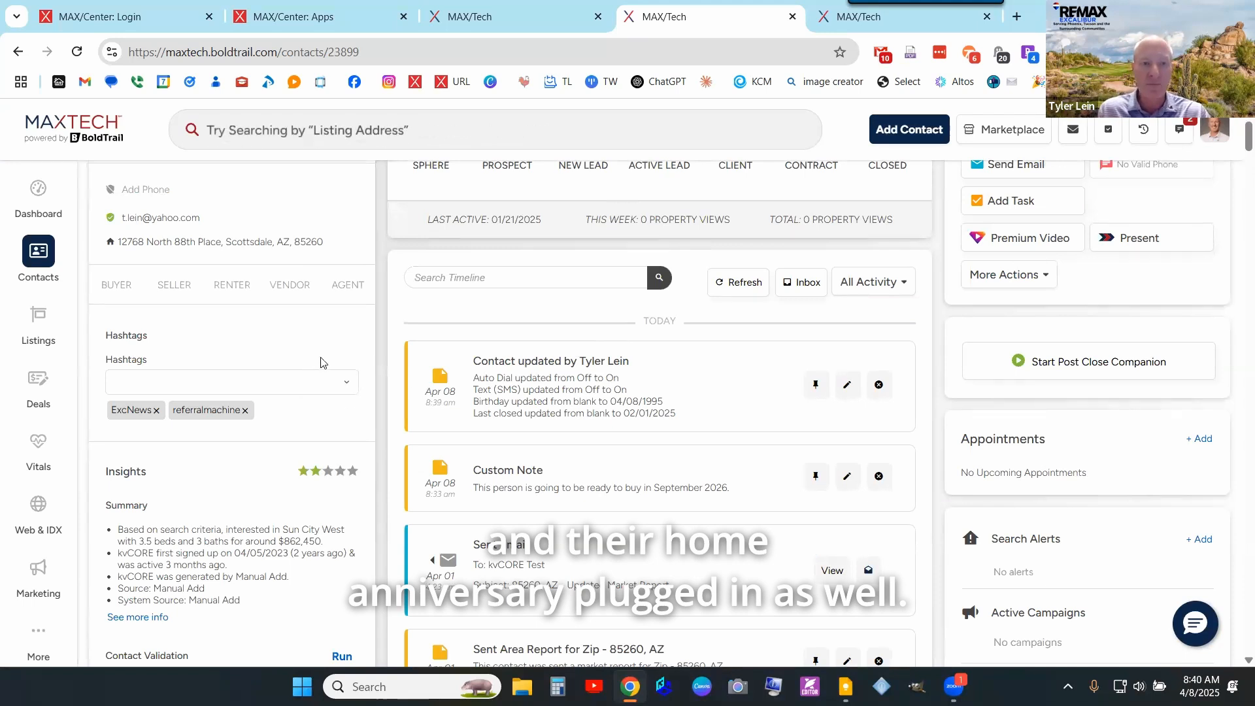
scroll(325, 358, up, 3)
- Return to the KvCORE Test contact page and go to the Dashboard
click(848, 15)
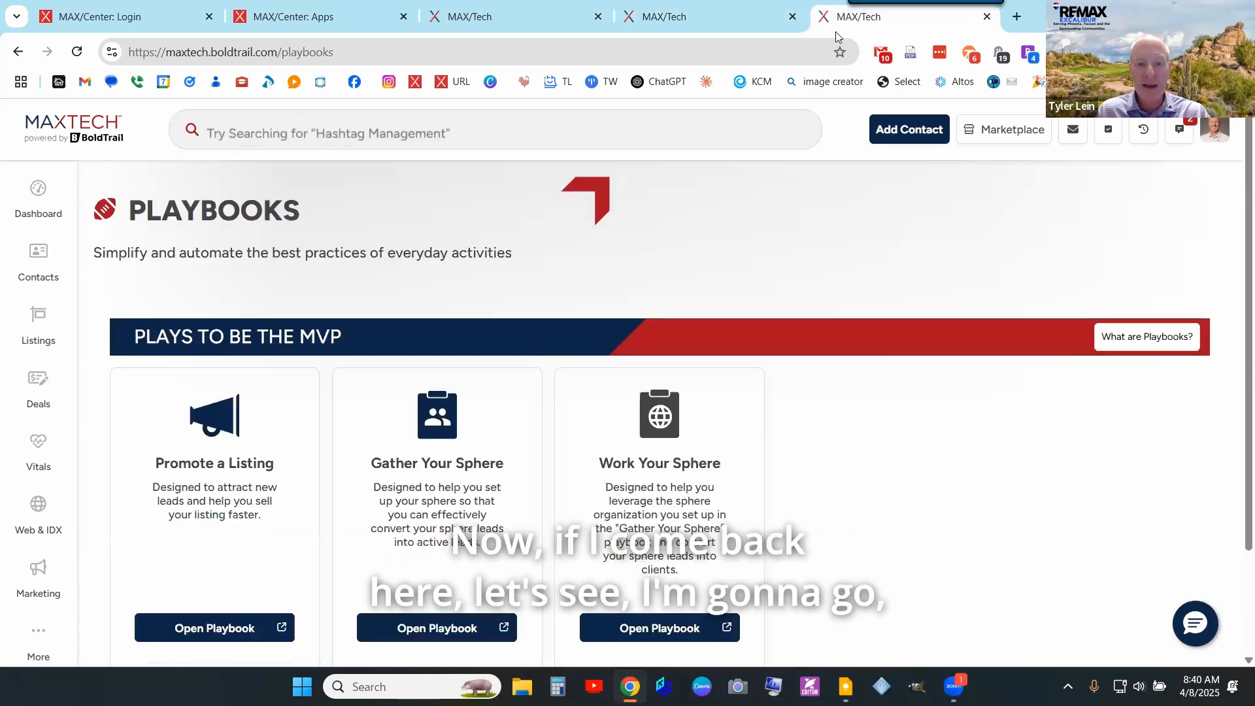
click(576, 14)
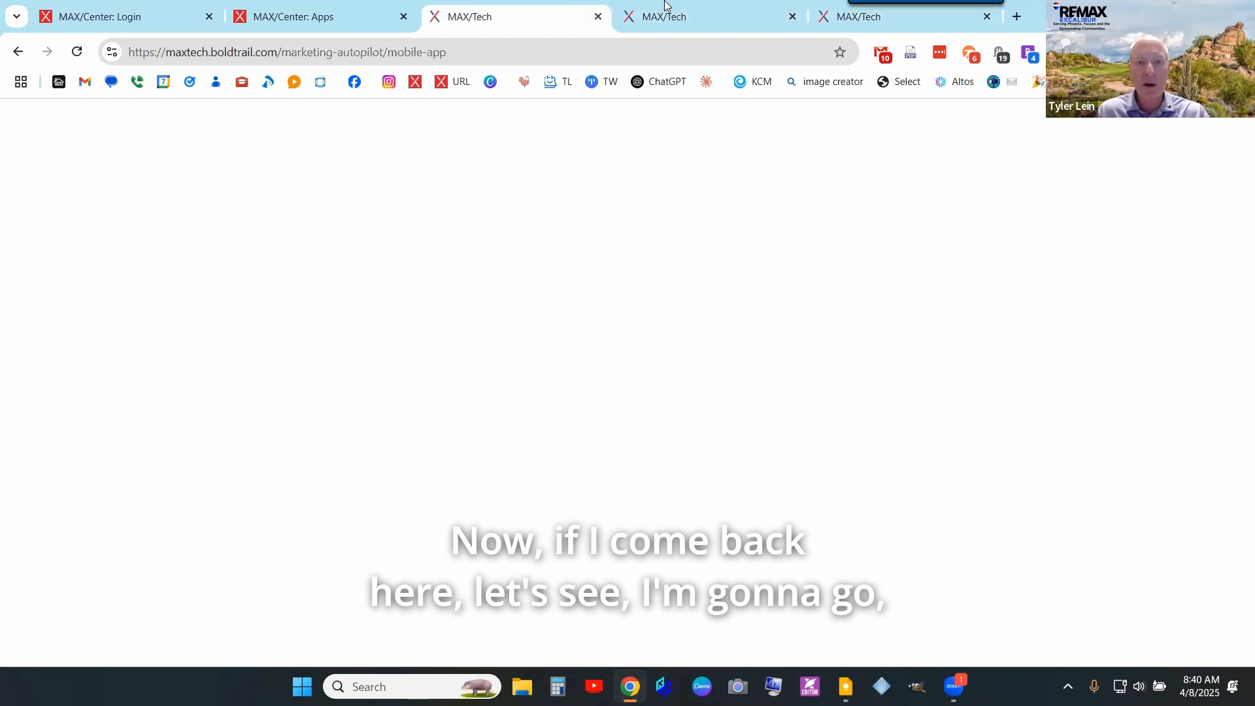
click(664, 5)
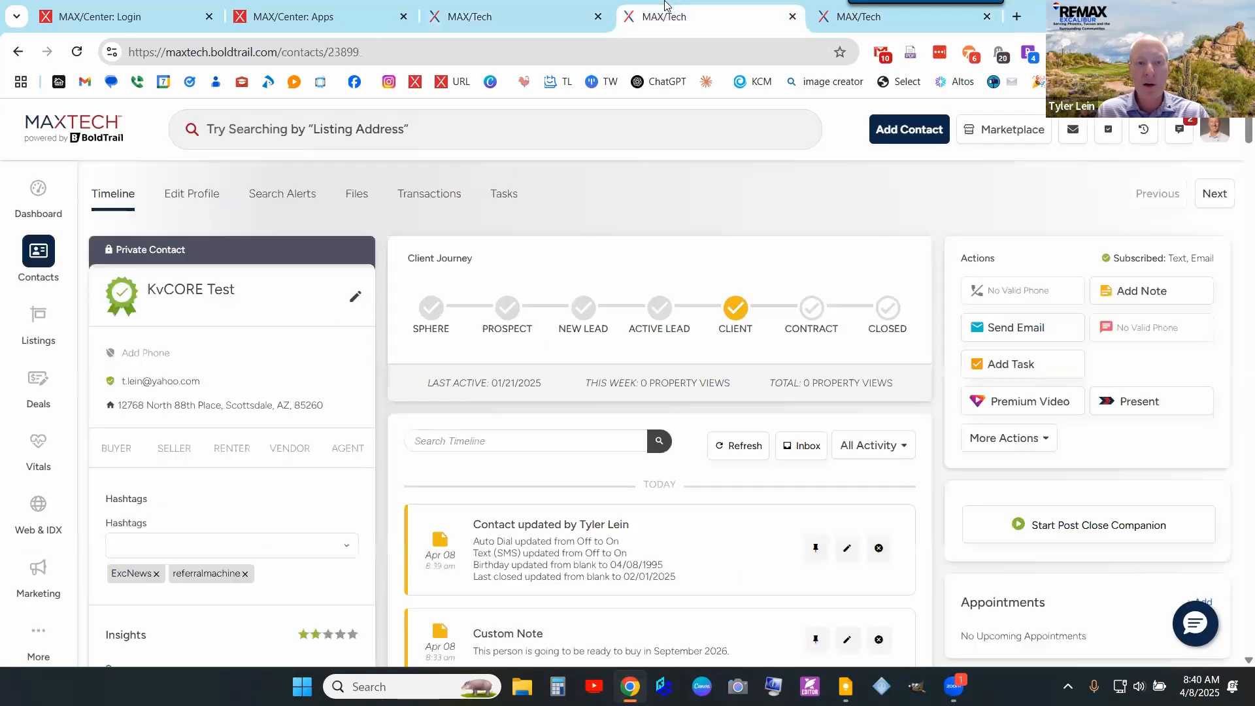
click(42, 202)
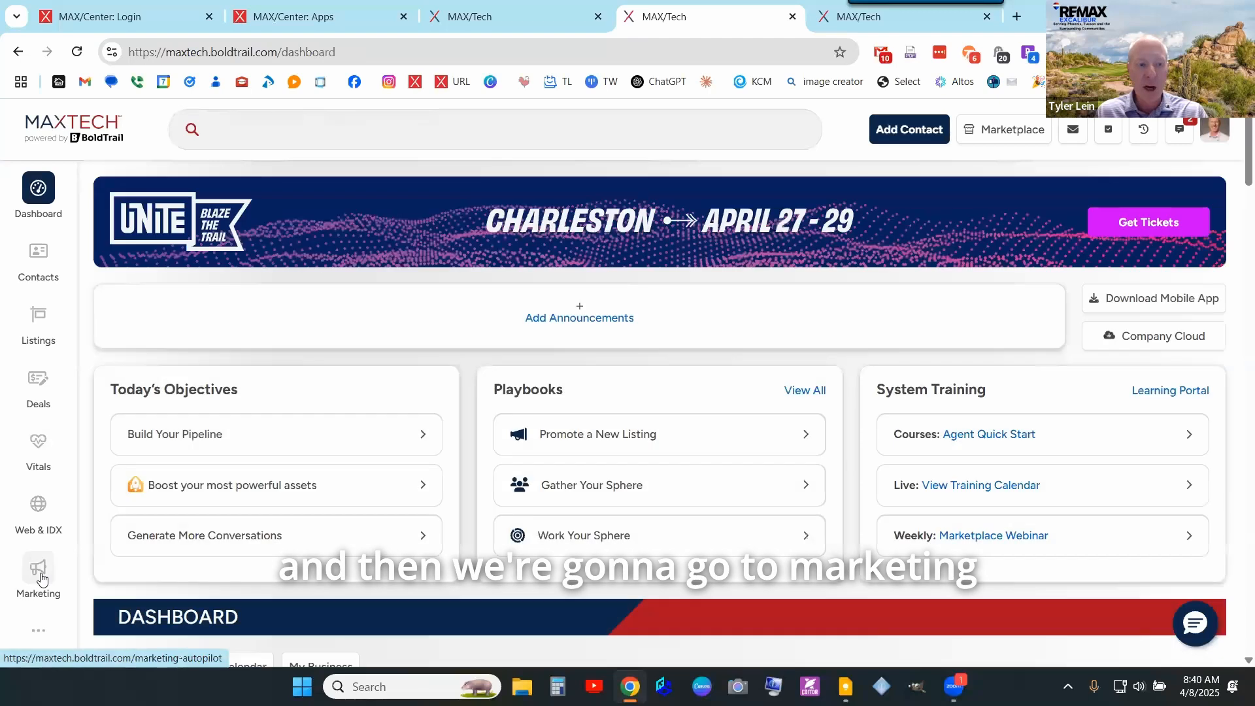
- Open the Birthdays & Anniversaries settings from the Marketing page
click(39, 574)
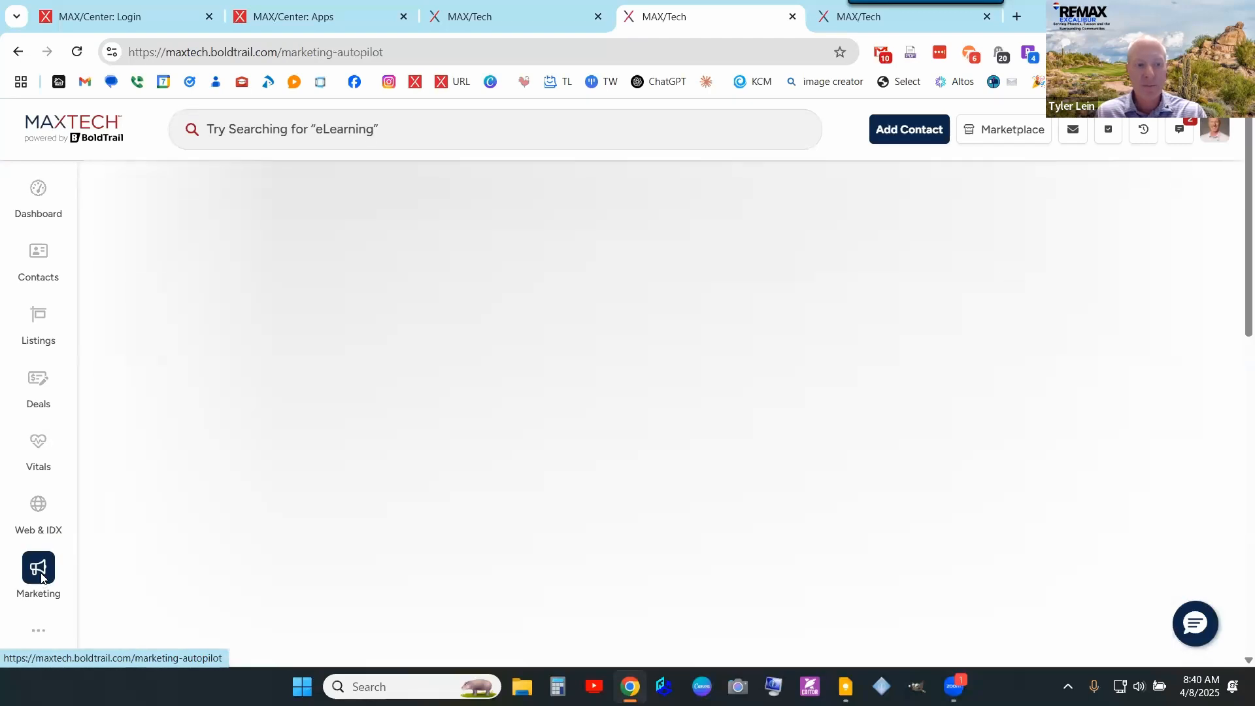
scroll(451, 420, down, 7)
scroll(578, 397, down, 2)
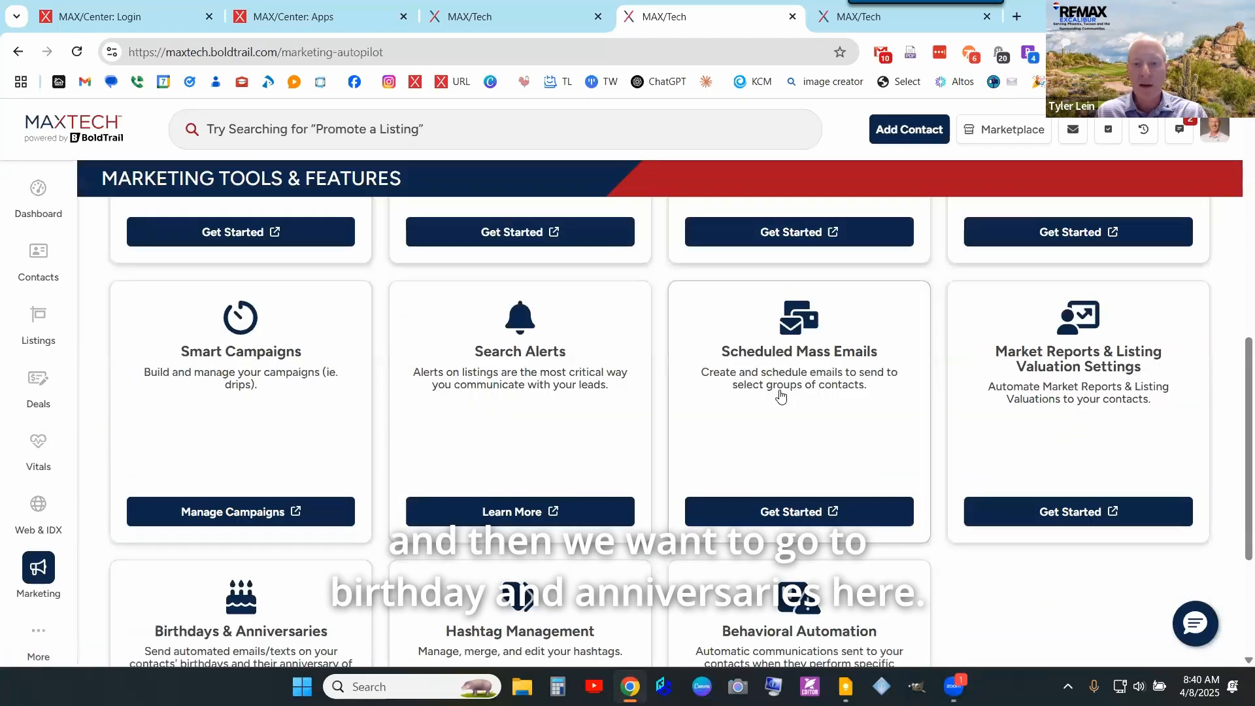
scroll(821, 393, down, 4)
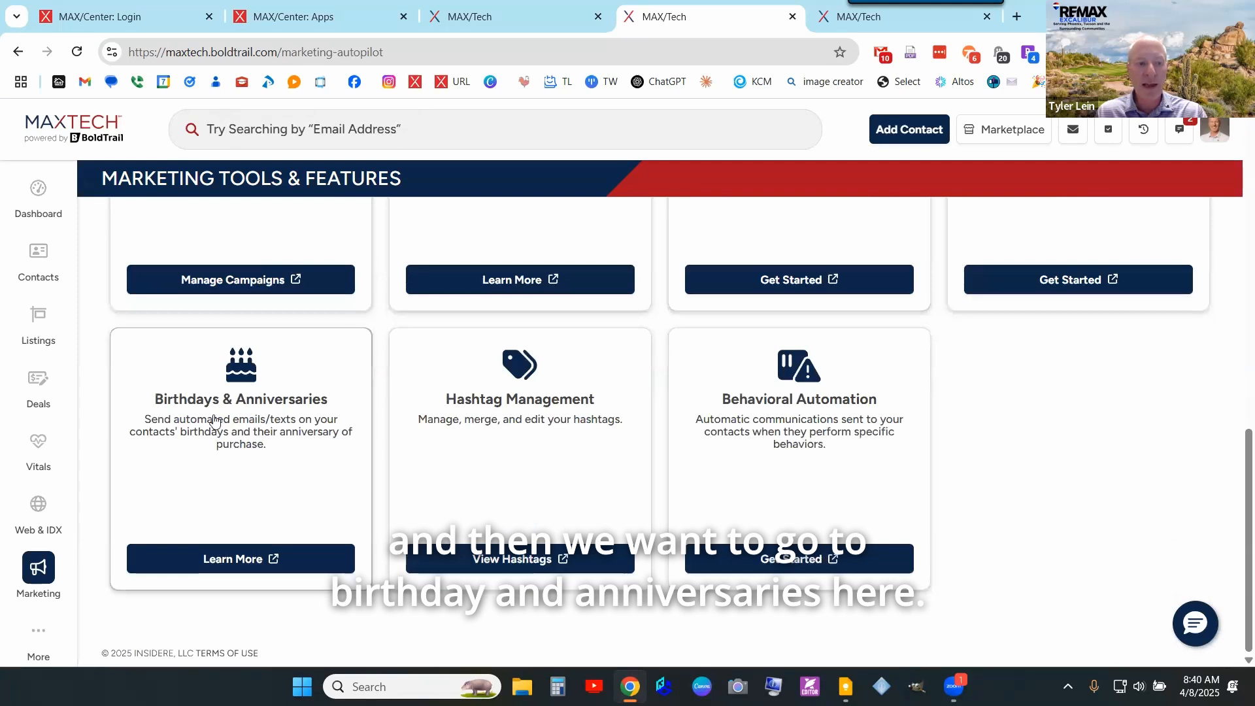
click(227, 566)
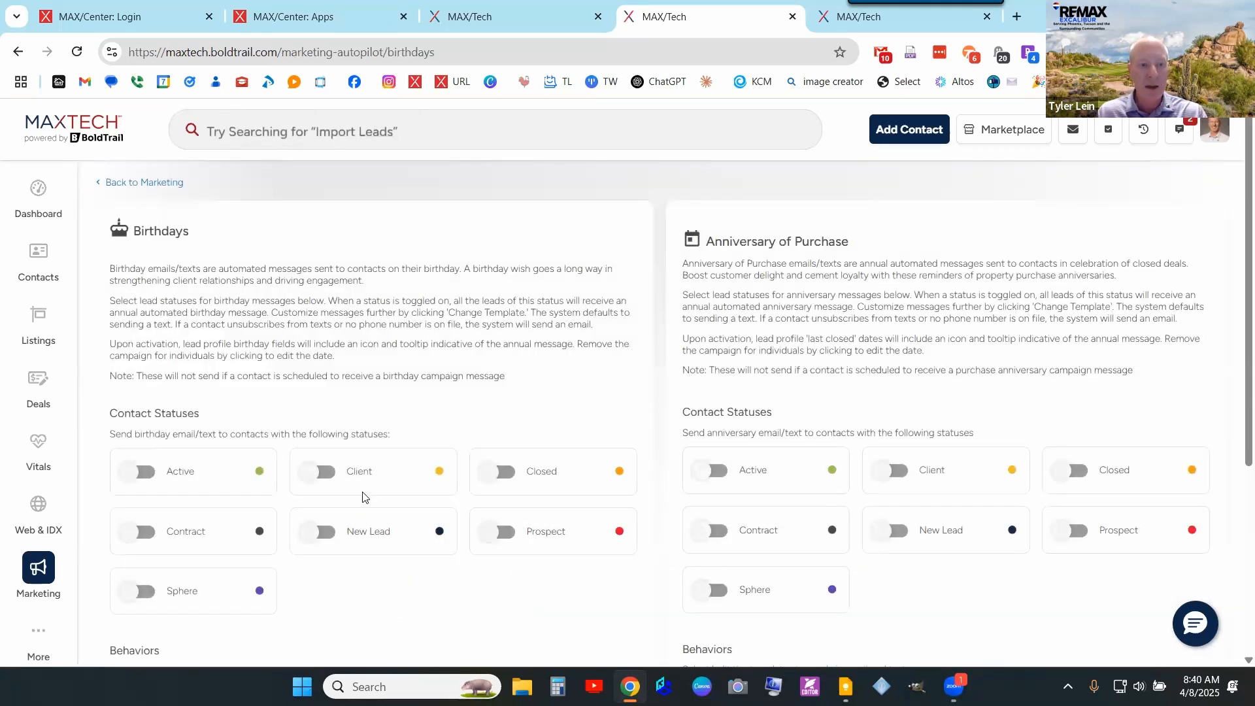
scroll(193, 420, down, 1)
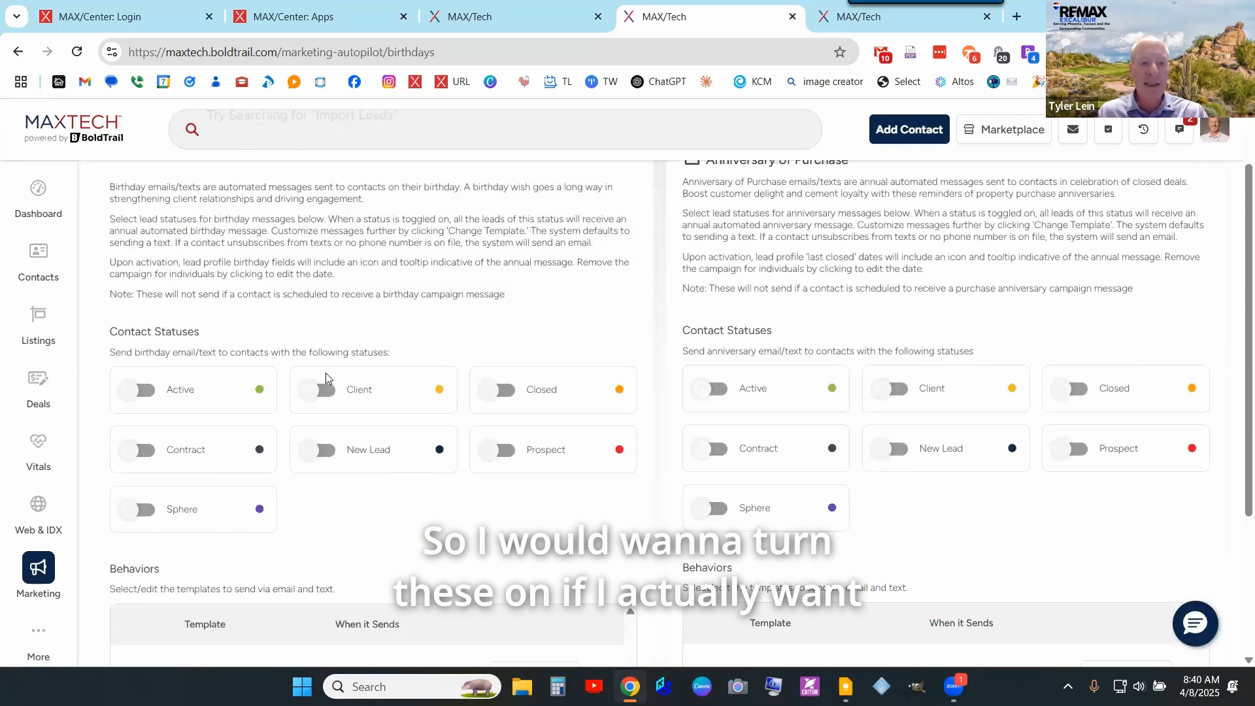
- Toggle birthday statuses for Active, Client, Closed, Prospect and New Lead, then switch Active, Closed and Prospect back off
click(139, 390)
click(321, 390)
click(504, 390)
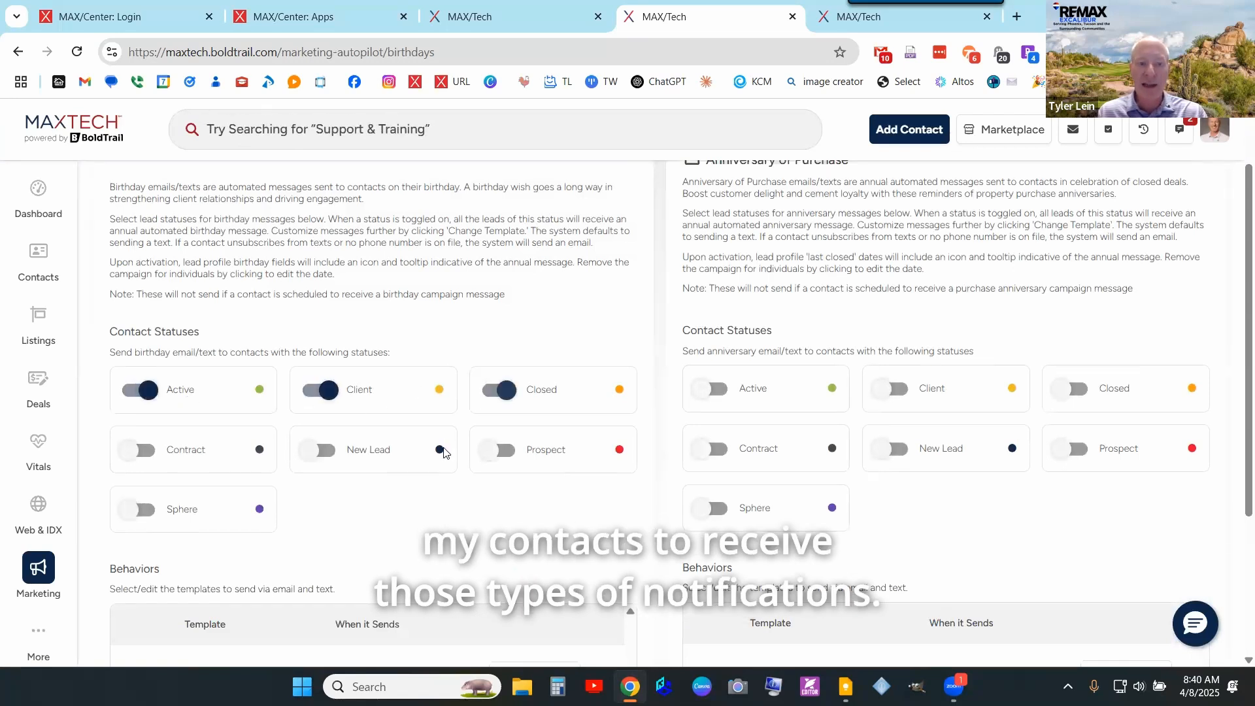
click(500, 450)
click(320, 450)
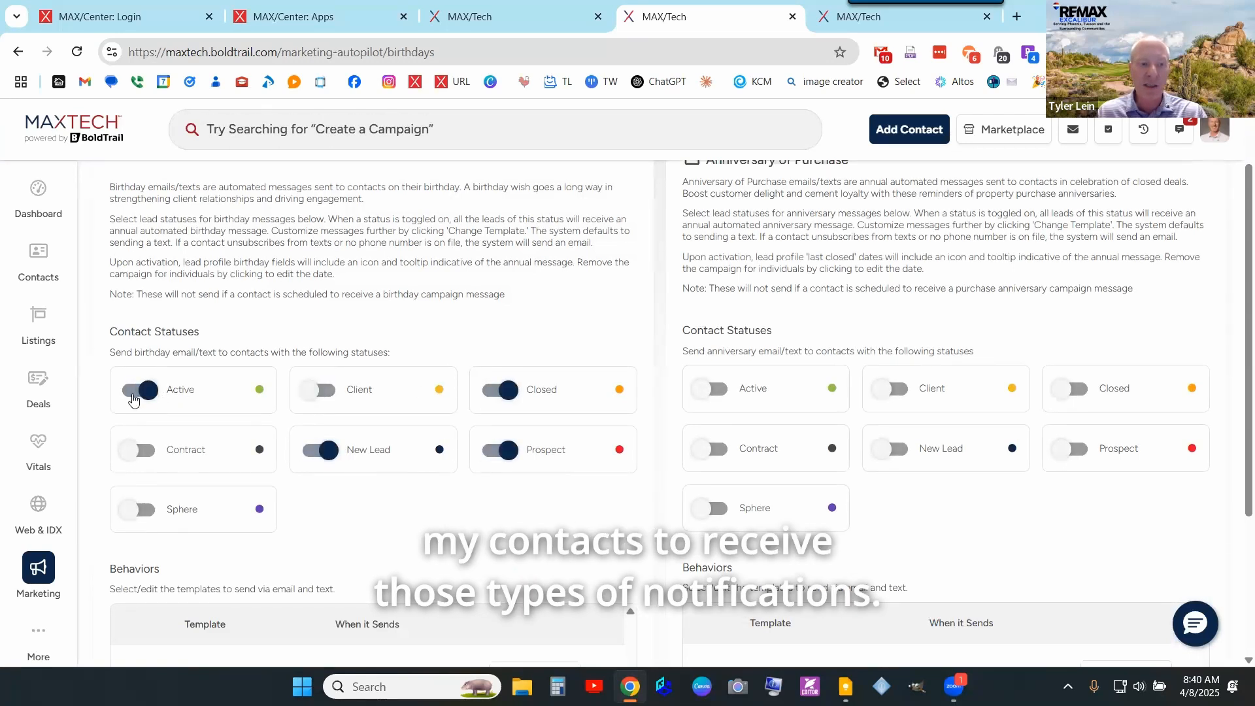
click(134, 395)
click(507, 392)
click(500, 451)
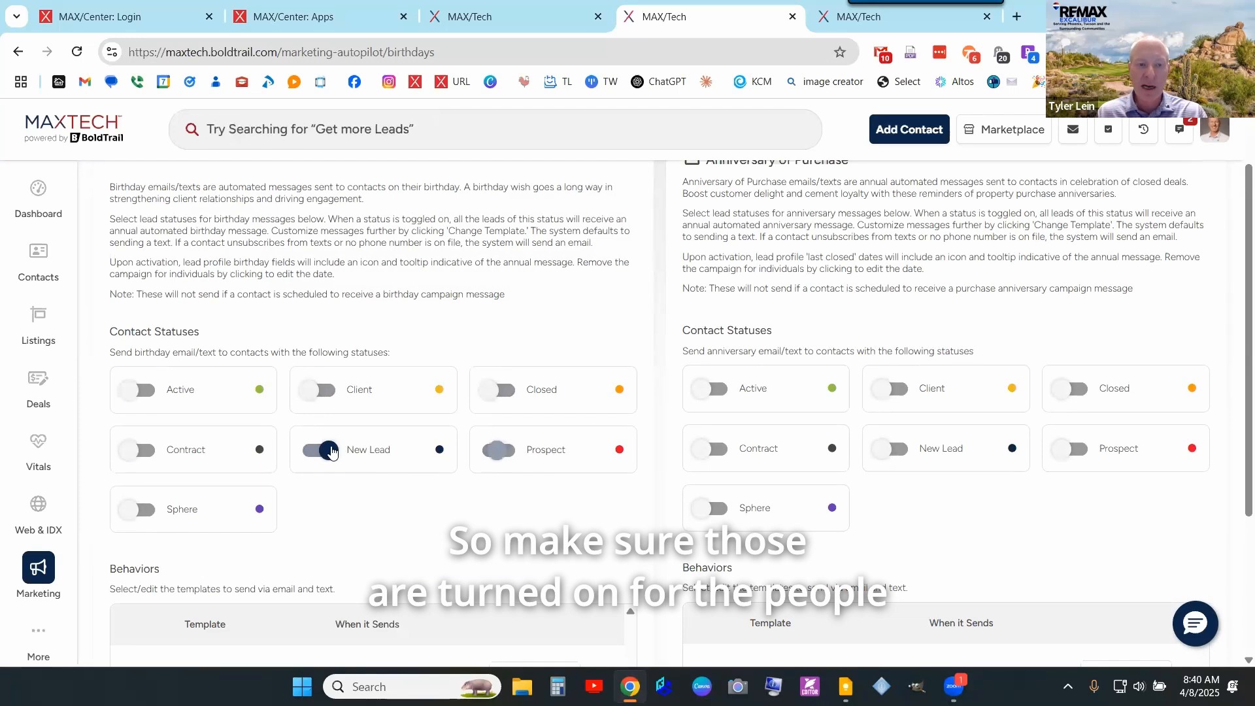
scroll(476, 416, down, 4)
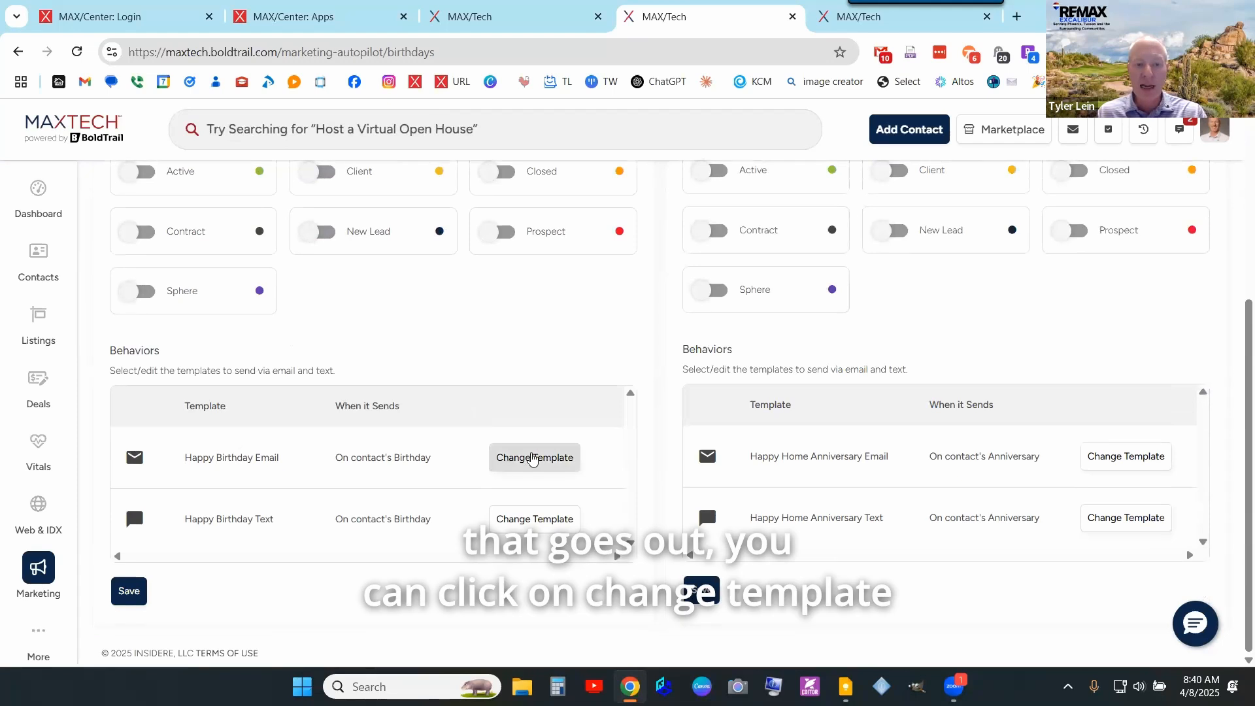
- Preview the Happy Birthday Email template down to its Run on Date timing options
click(533, 458)
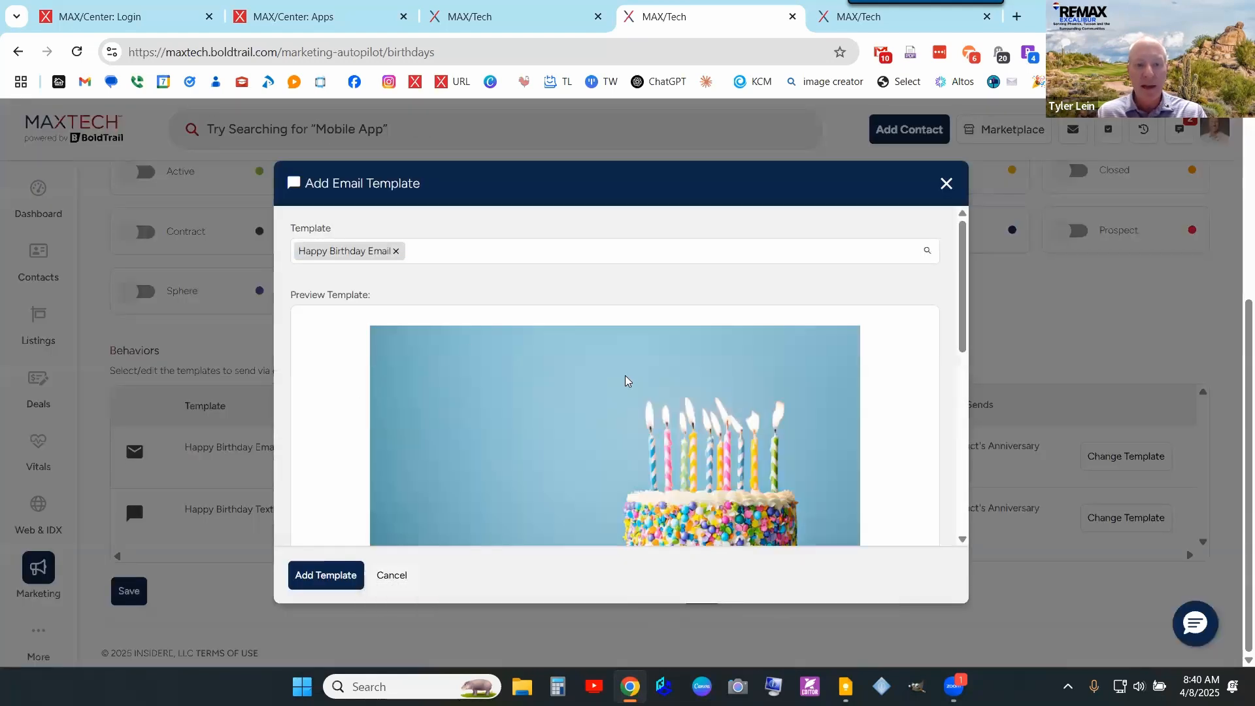
scroll(622, 384, down, 5)
scroll(621, 389, down, 1)
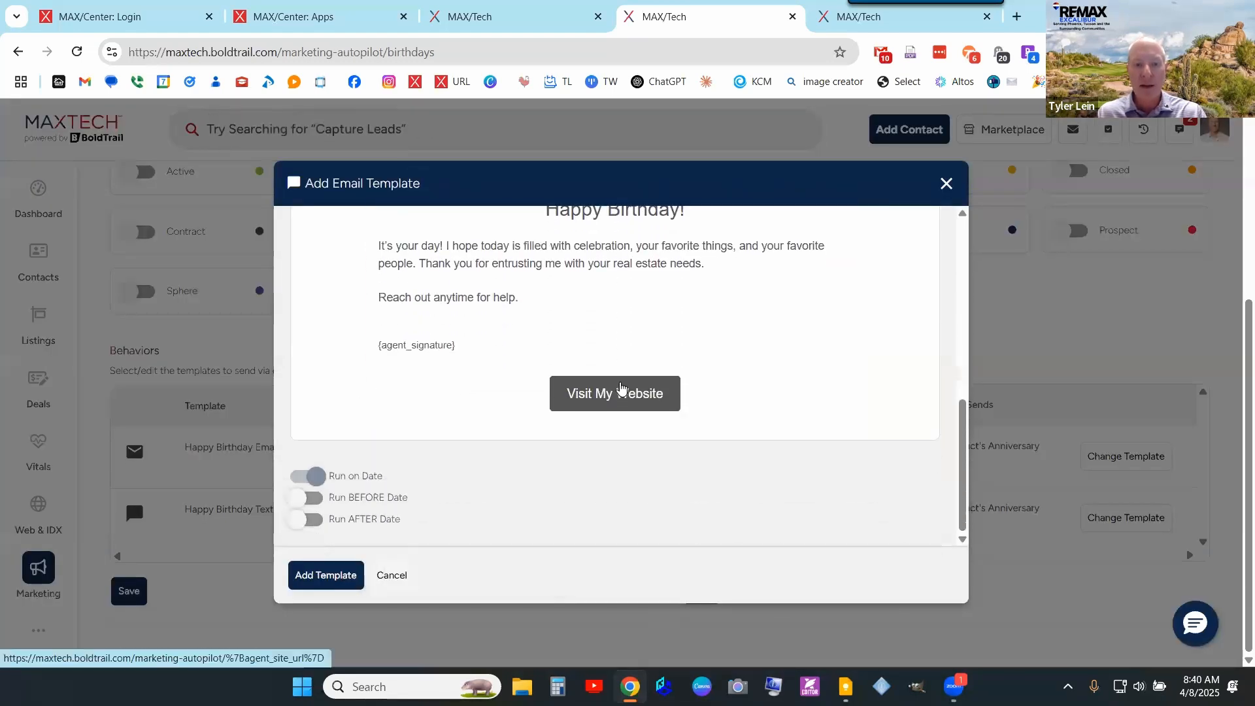
scroll(621, 388, up, 5)
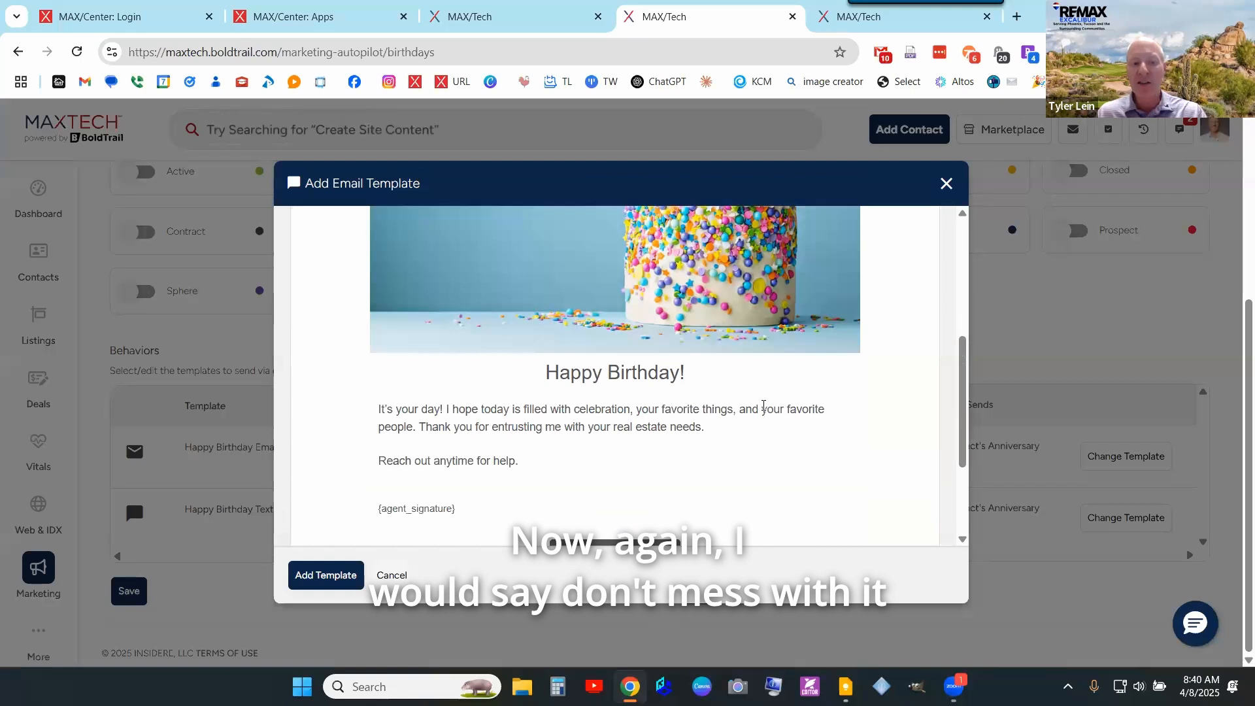
scroll(763, 408, down, 1)
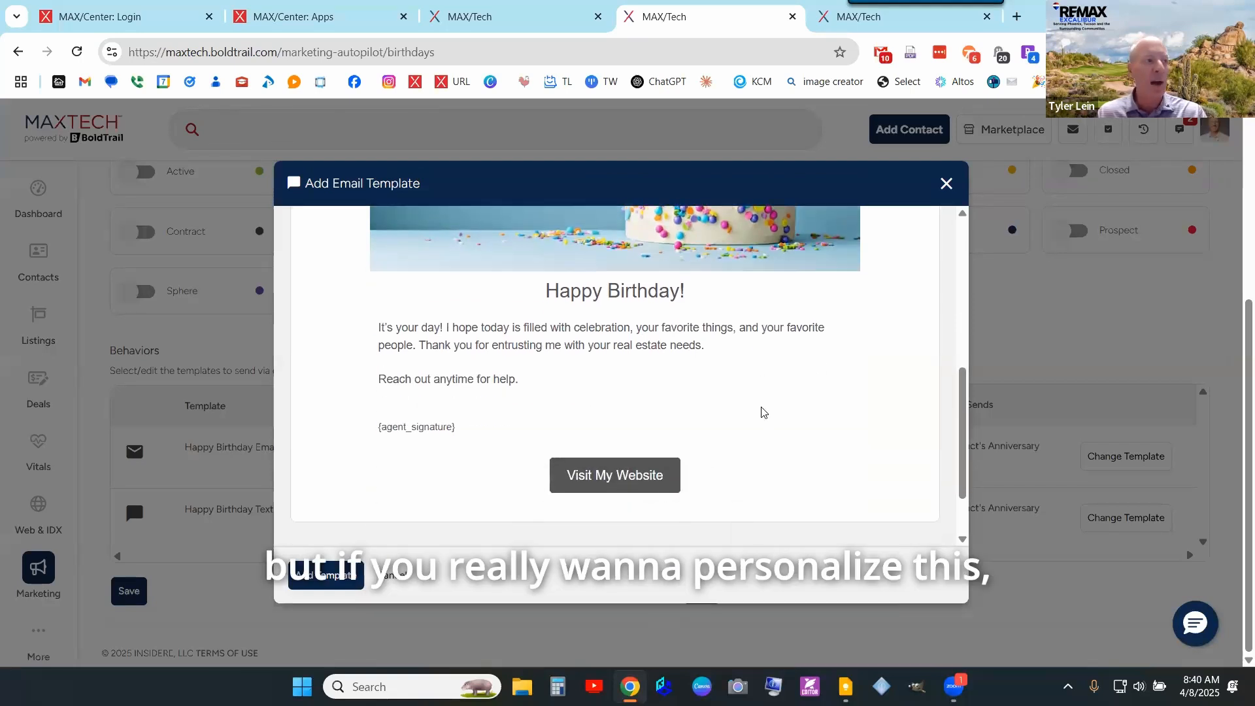
scroll(762, 412, up, 5)
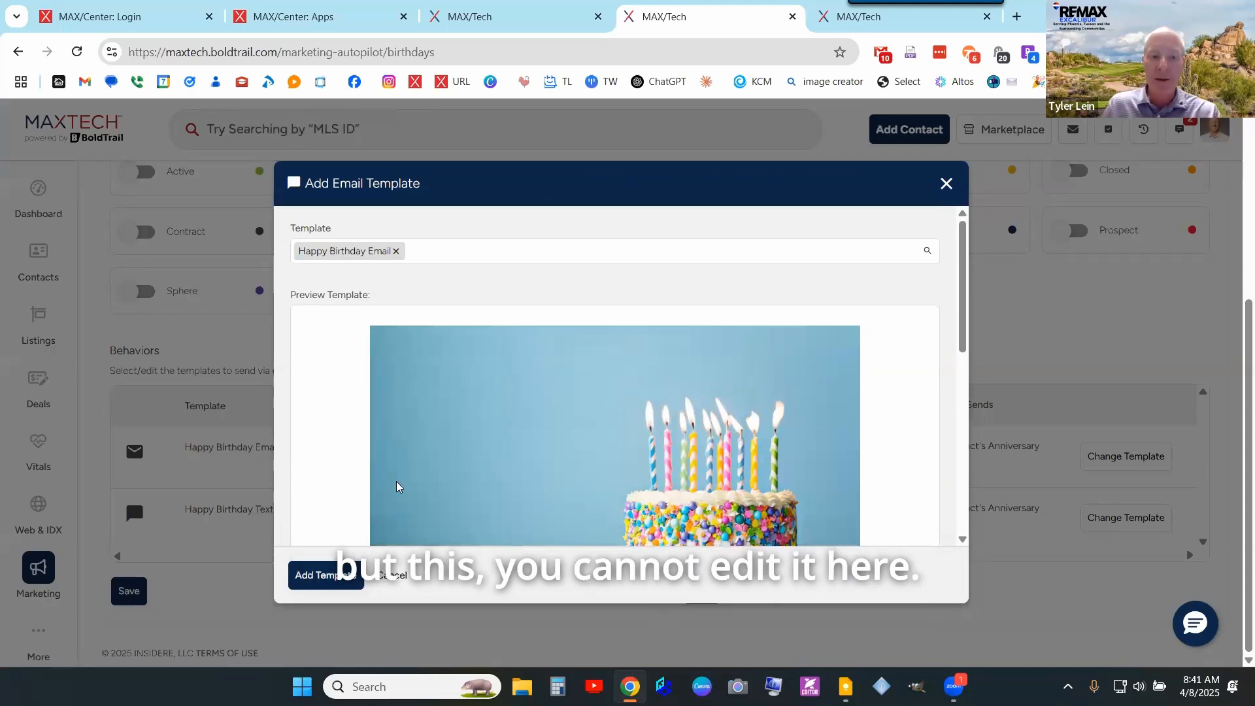
scroll(412, 450, down, 4)
scroll(457, 447, down, 3)
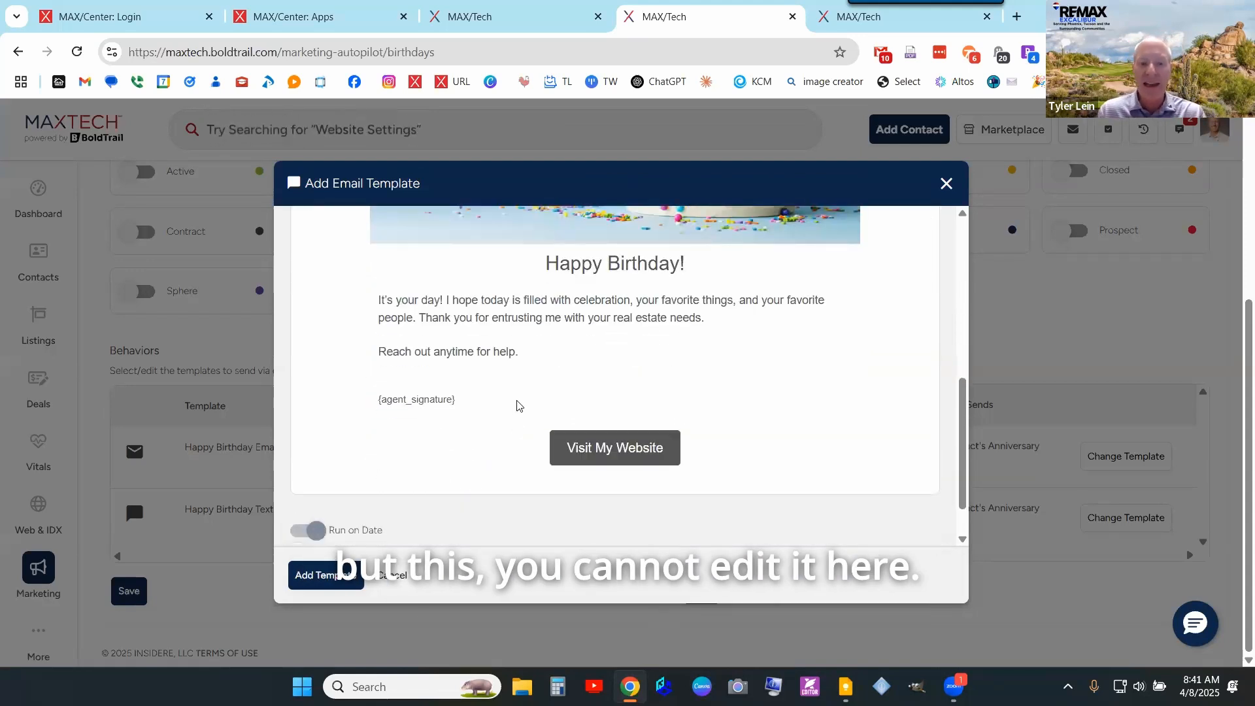
scroll(419, 457, down, 1)
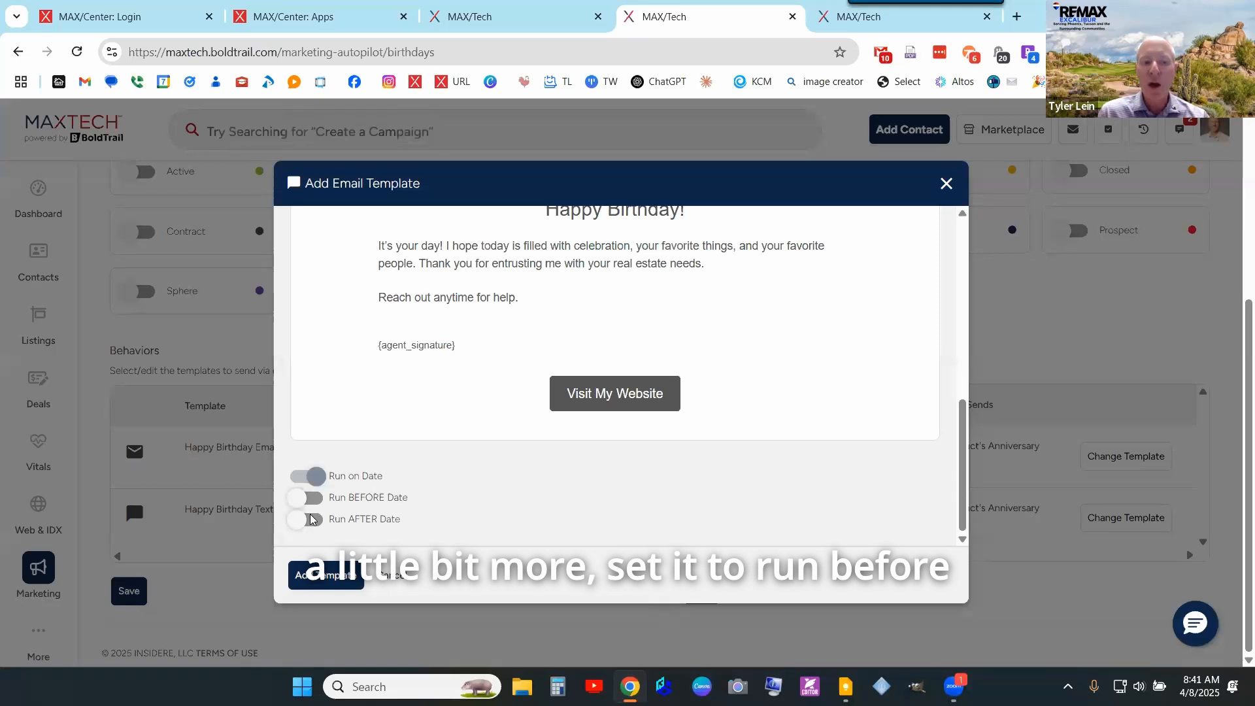
- Switch the birthday email timing from before to one day after the birthday
click(302, 500)
click(303, 518)
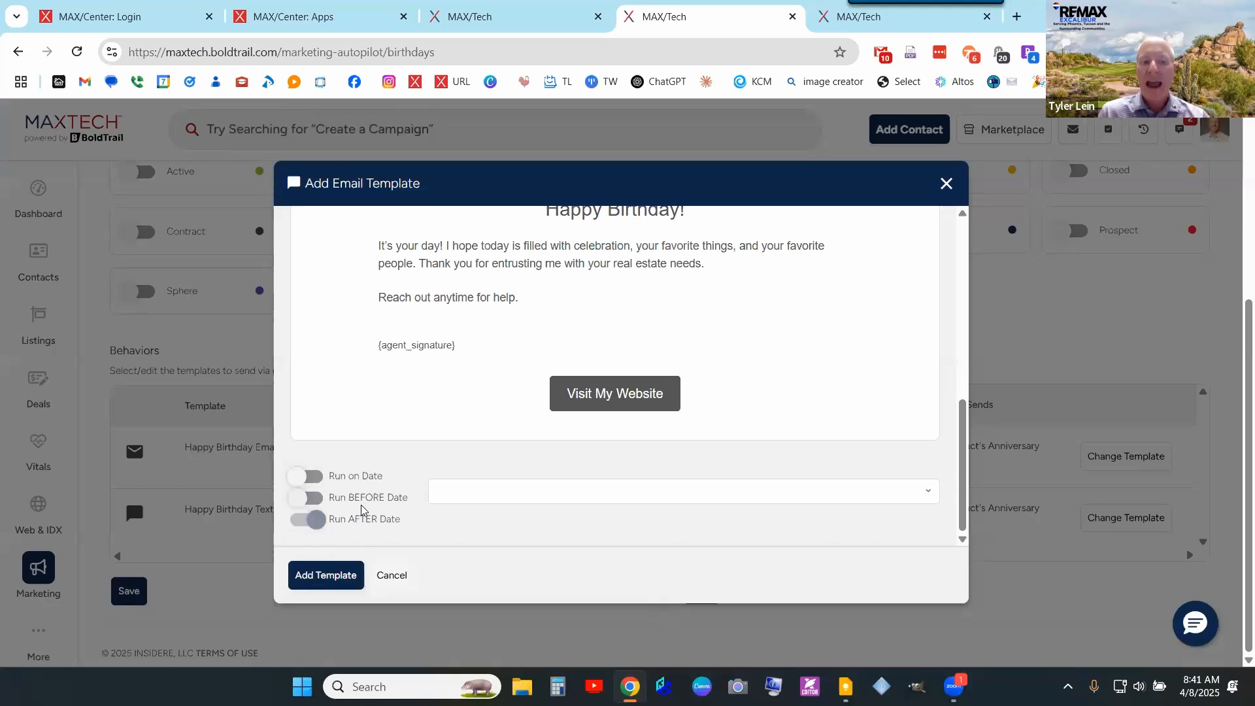
click(574, 500)
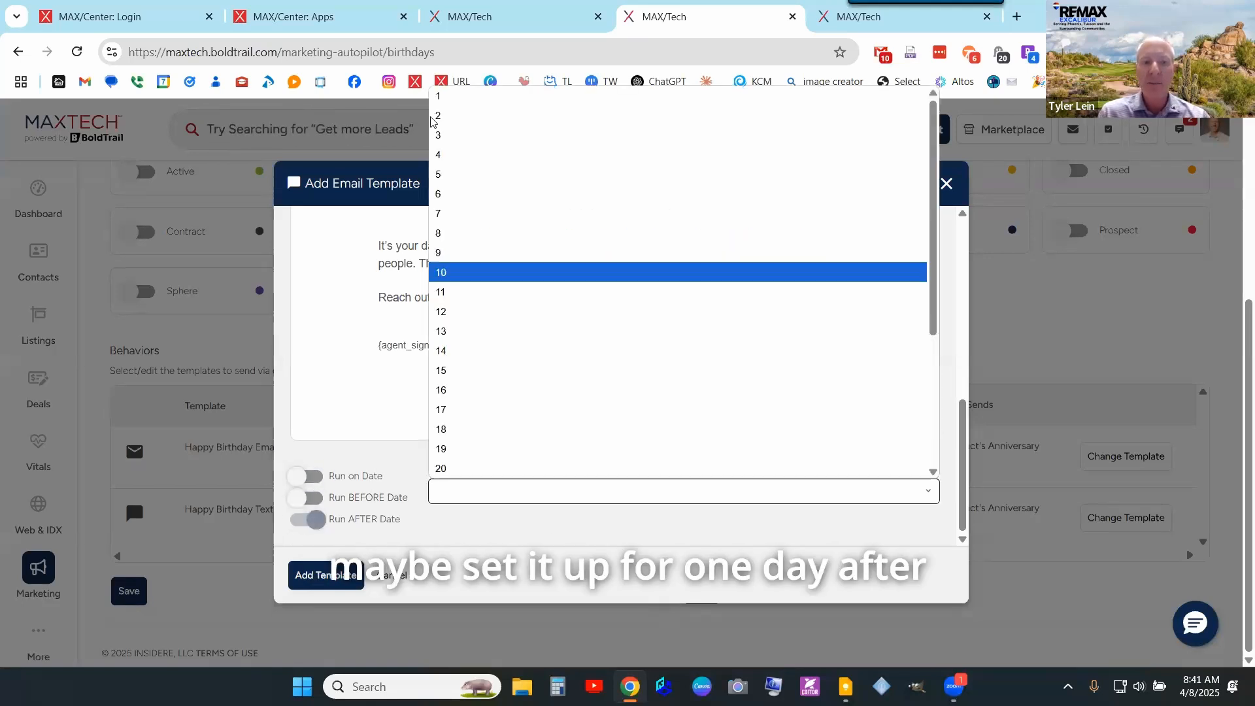
click(438, 97)
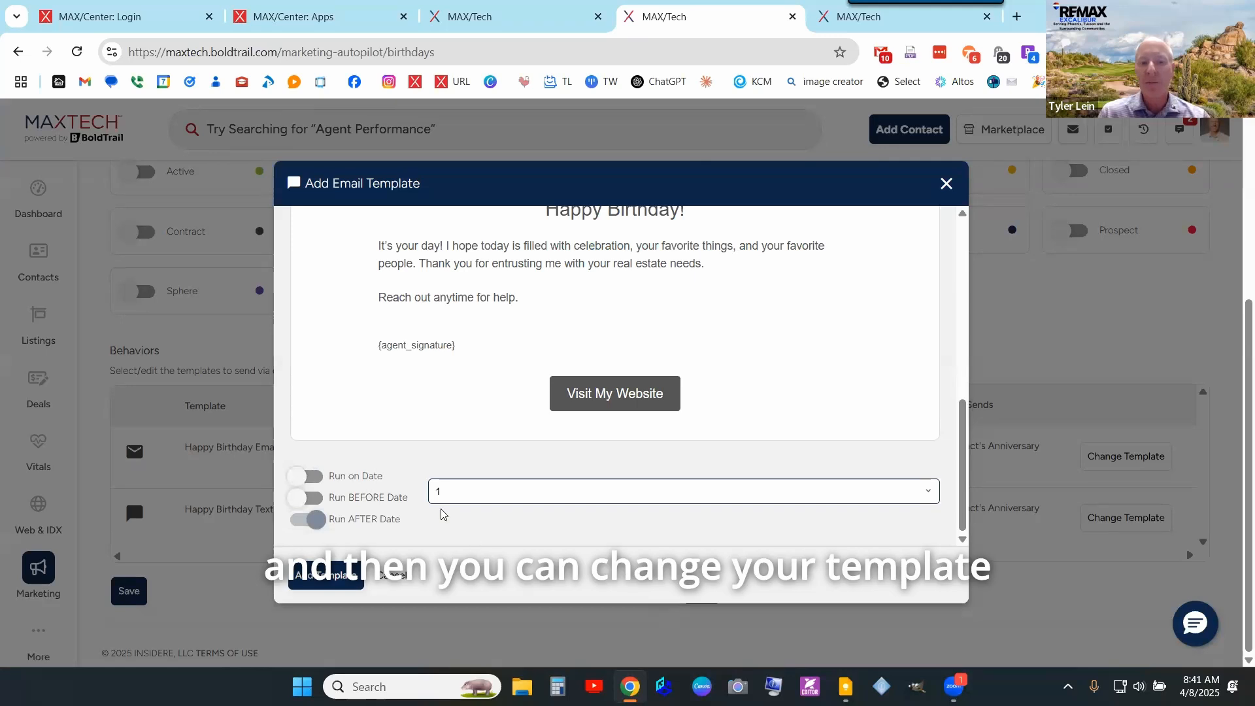
scroll(462, 413, up, 4)
scroll(681, 458, down, 1)
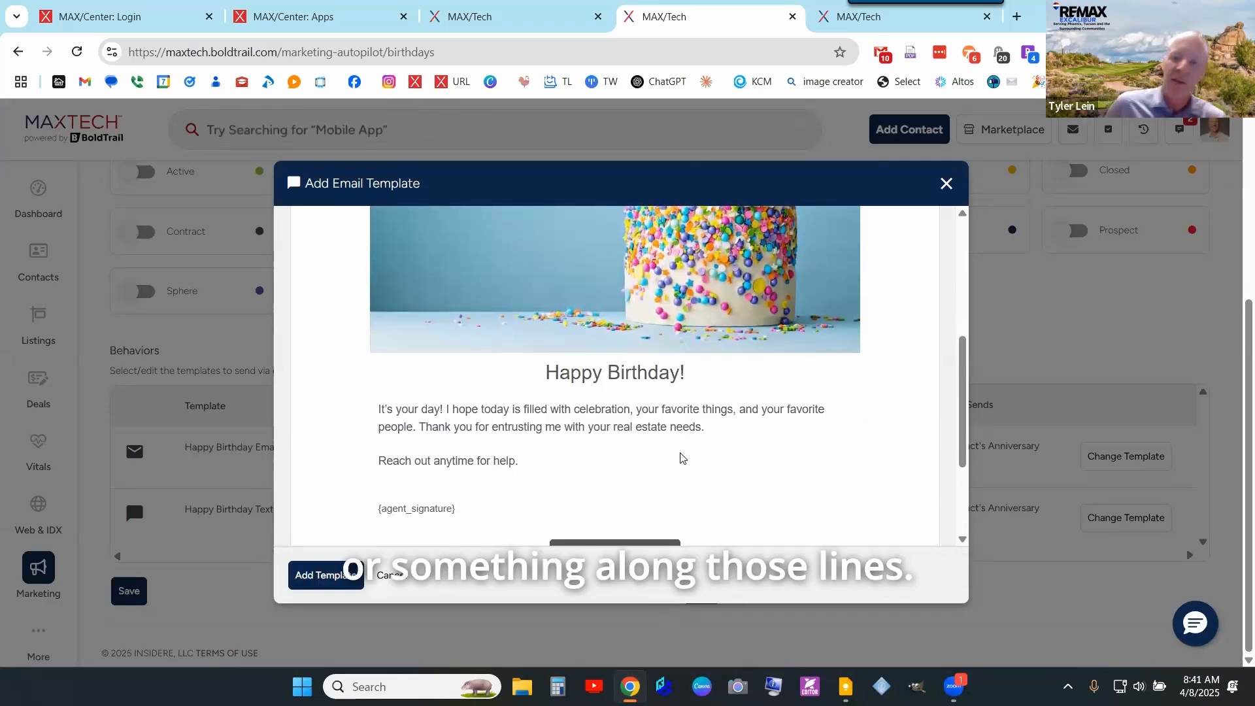
scroll(643, 438, down, 1)
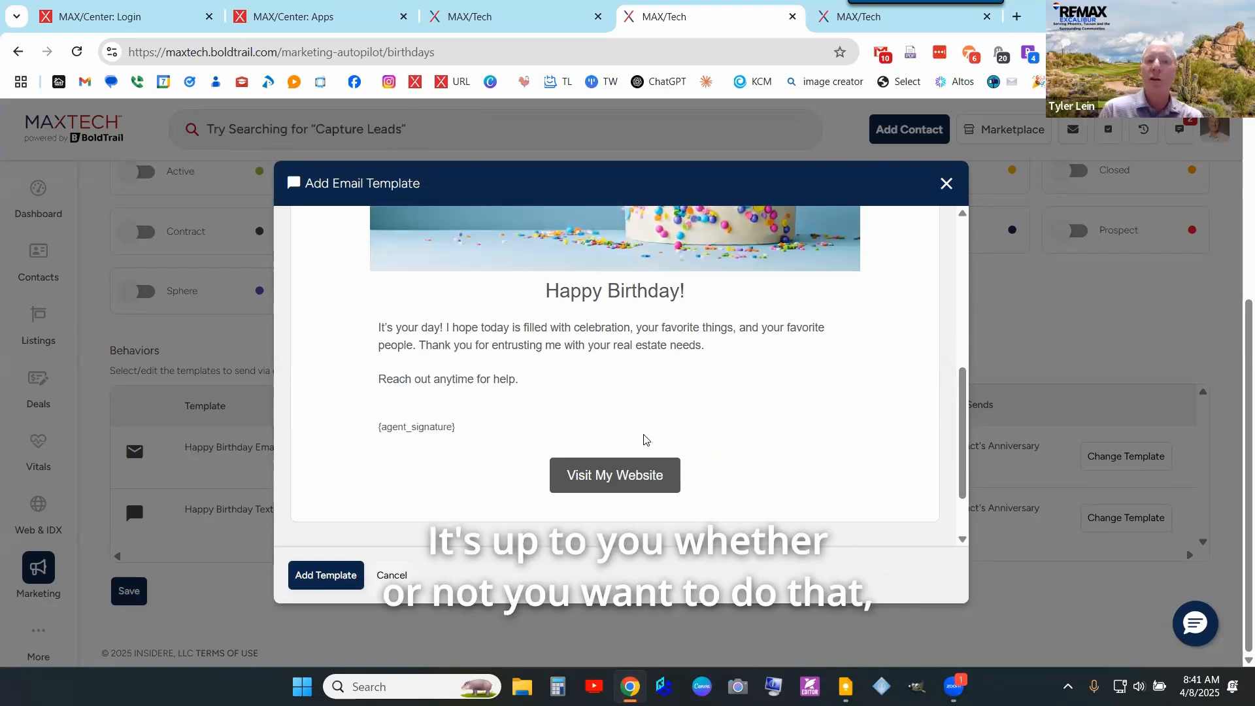
scroll(644, 439, down, 1)
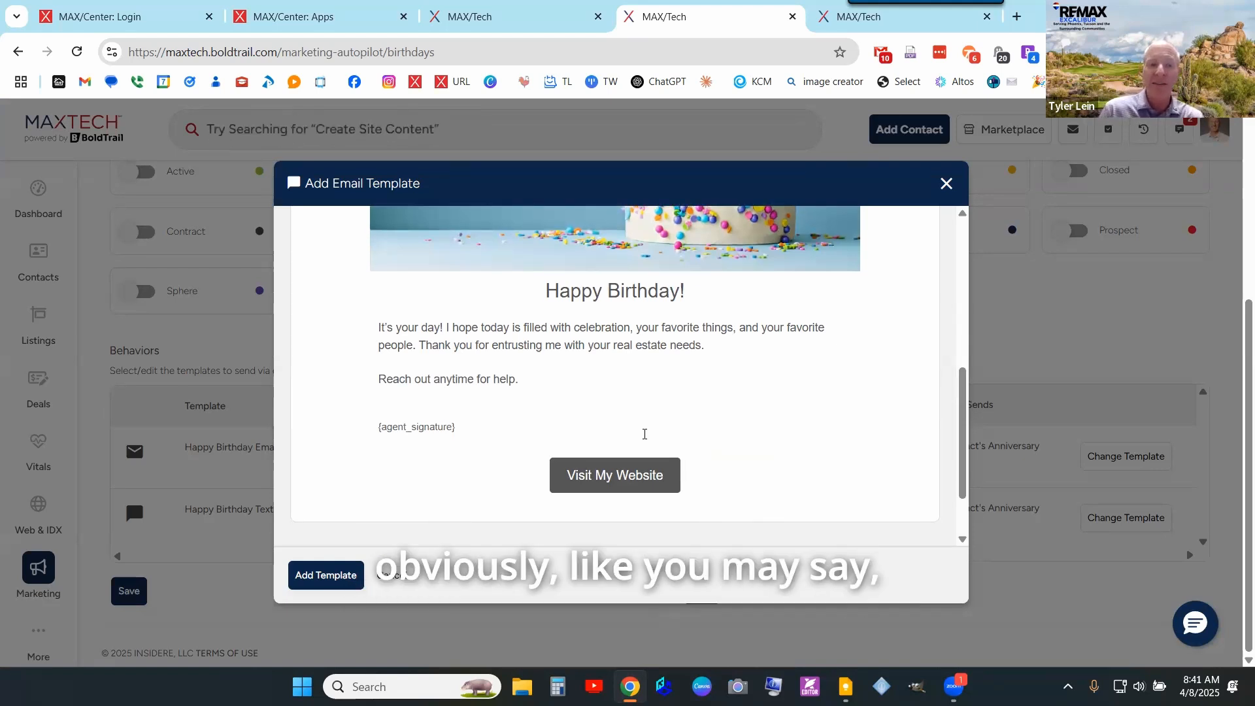
- Reset the email to send on the birthday, cancel it, then preview and close the birthday text template
click(889, 492)
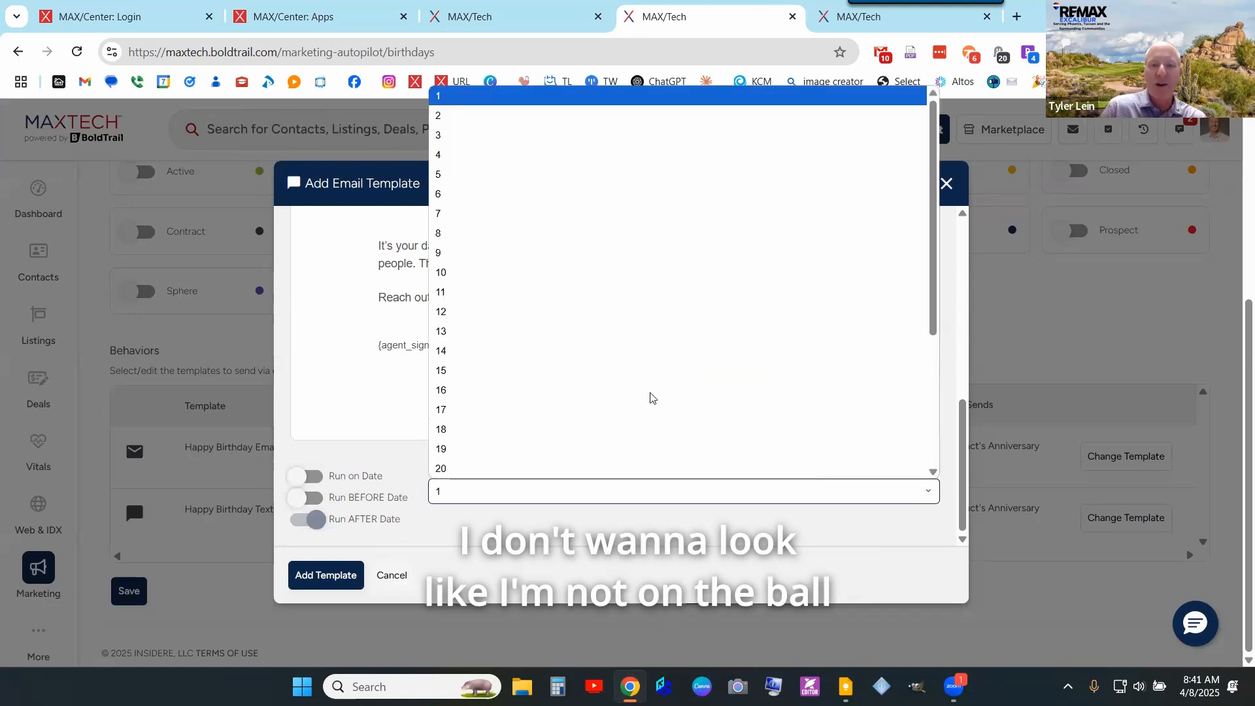
click(294, 521)
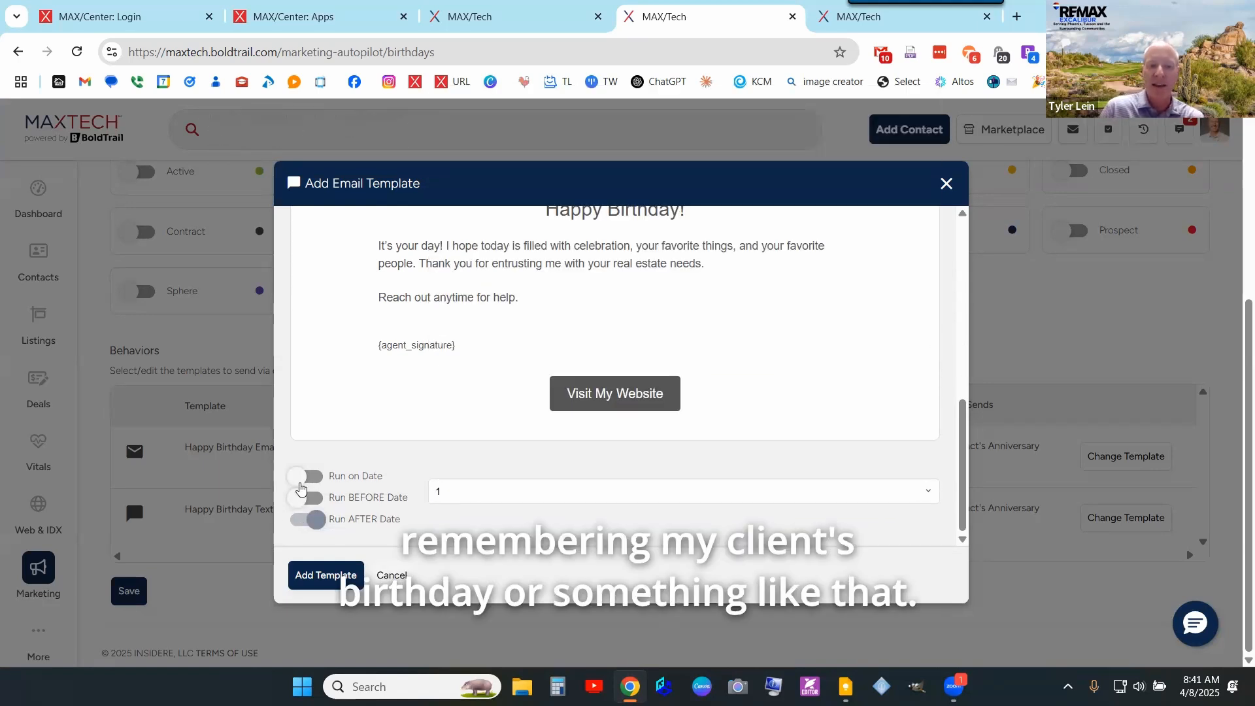
click(306, 476)
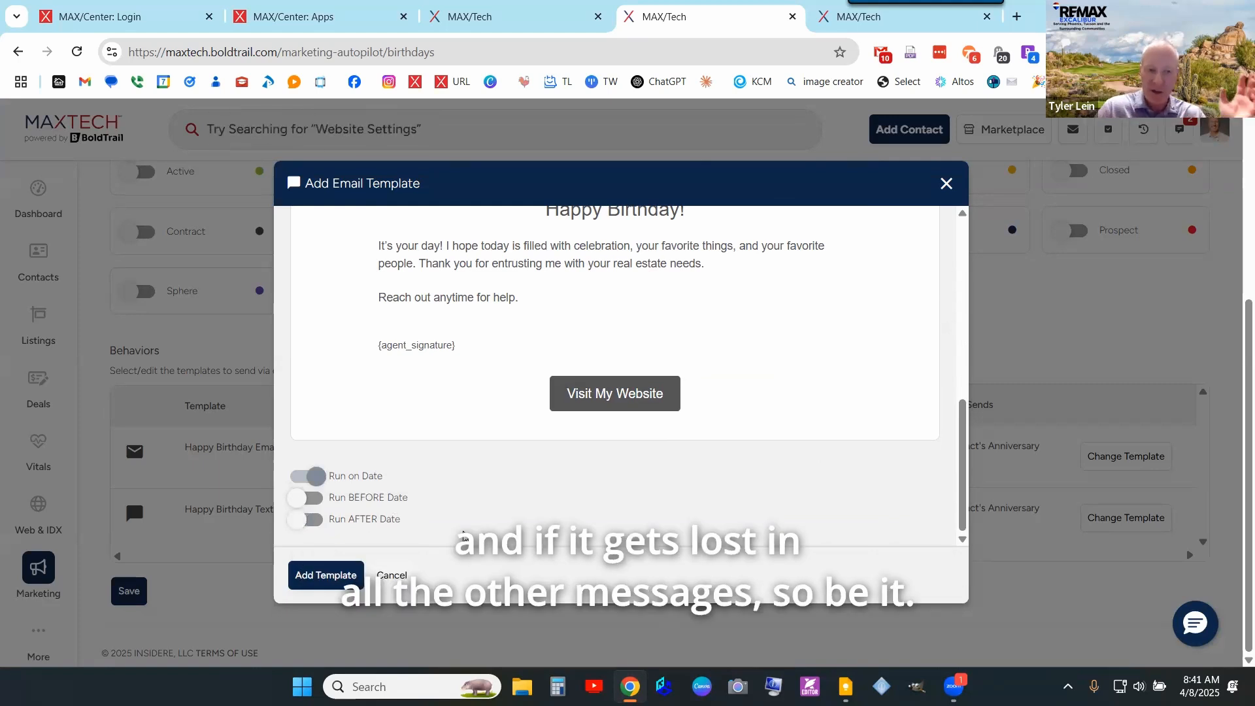
click(393, 576)
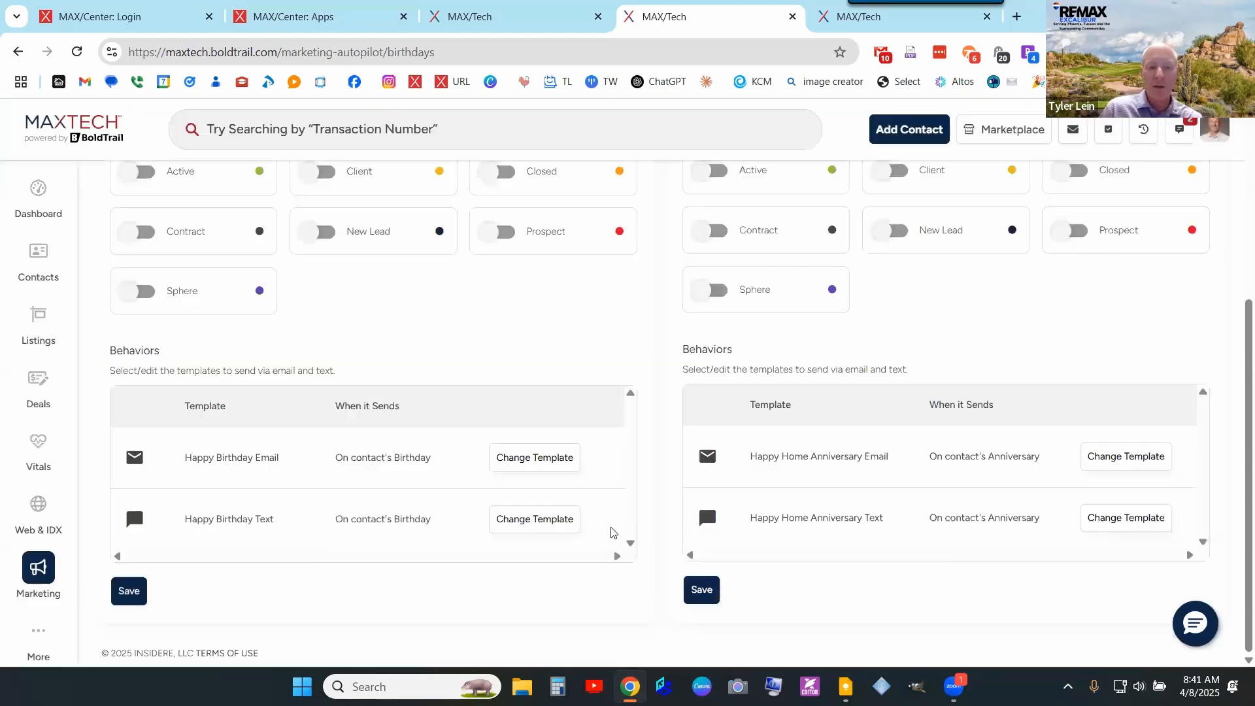
click(534, 520)
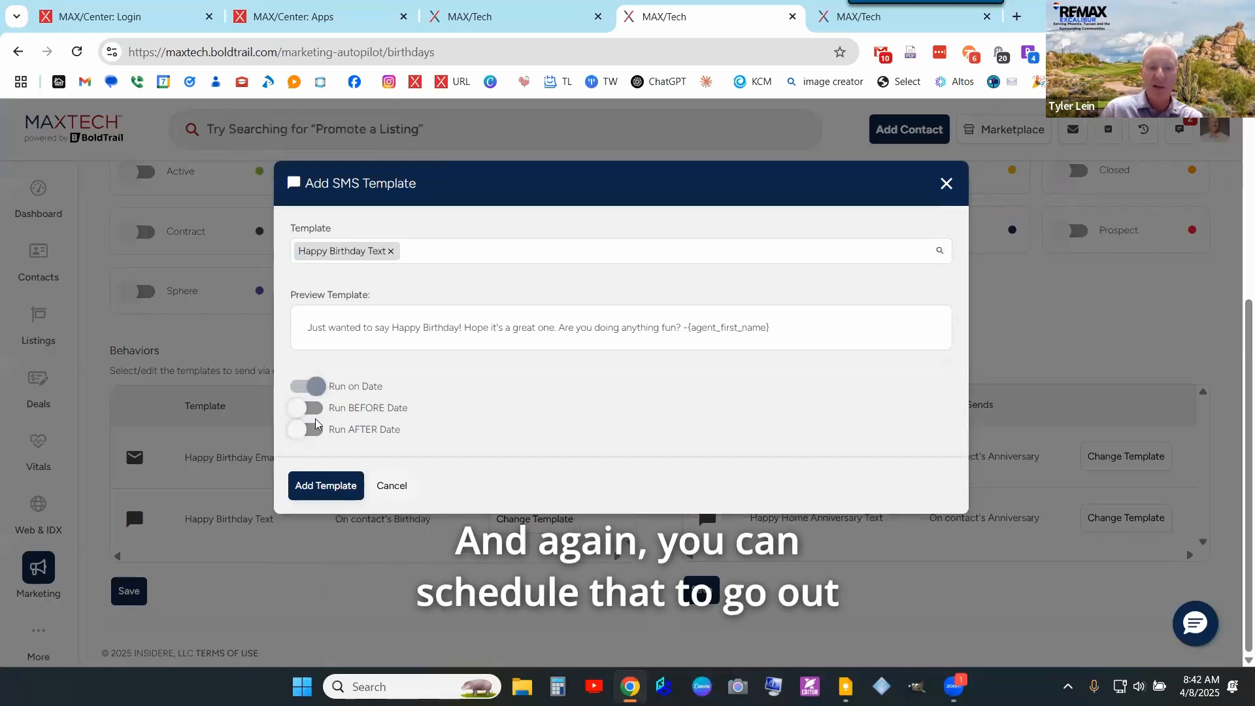
click(391, 485)
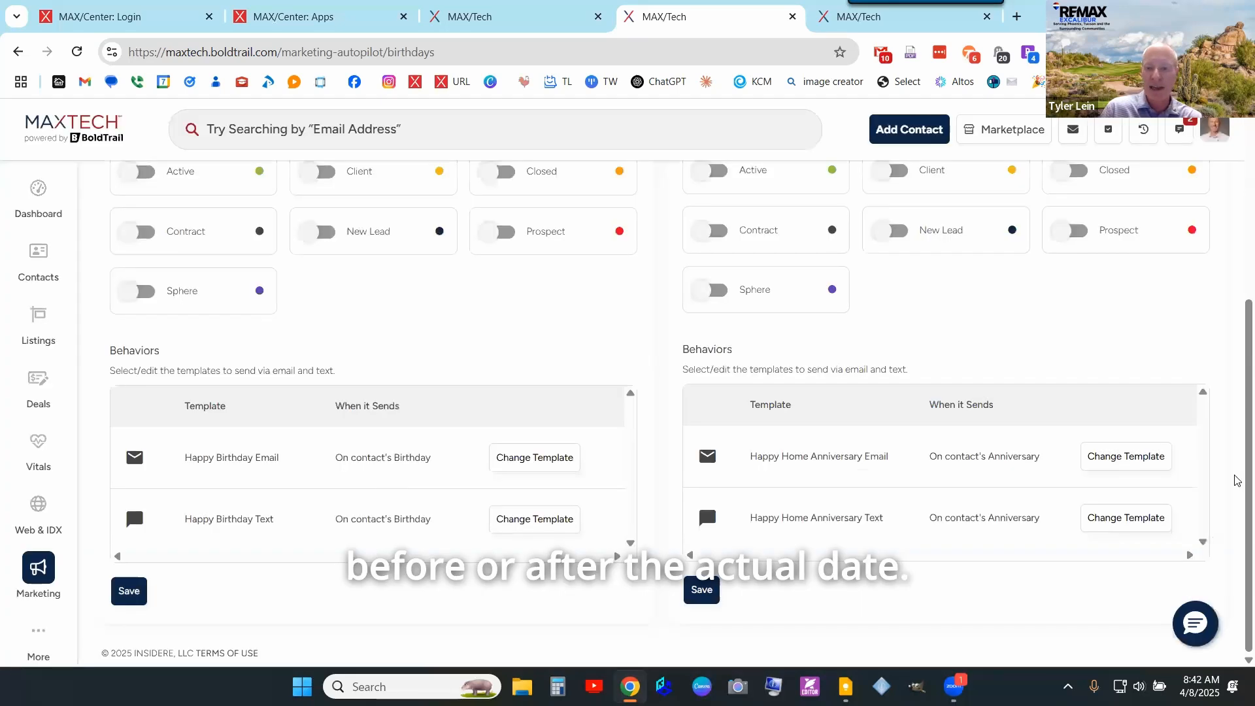
- Preview the Happy Home Anniversary email template and close it unchanged
click(1136, 456)
scroll(774, 419, down, 1)
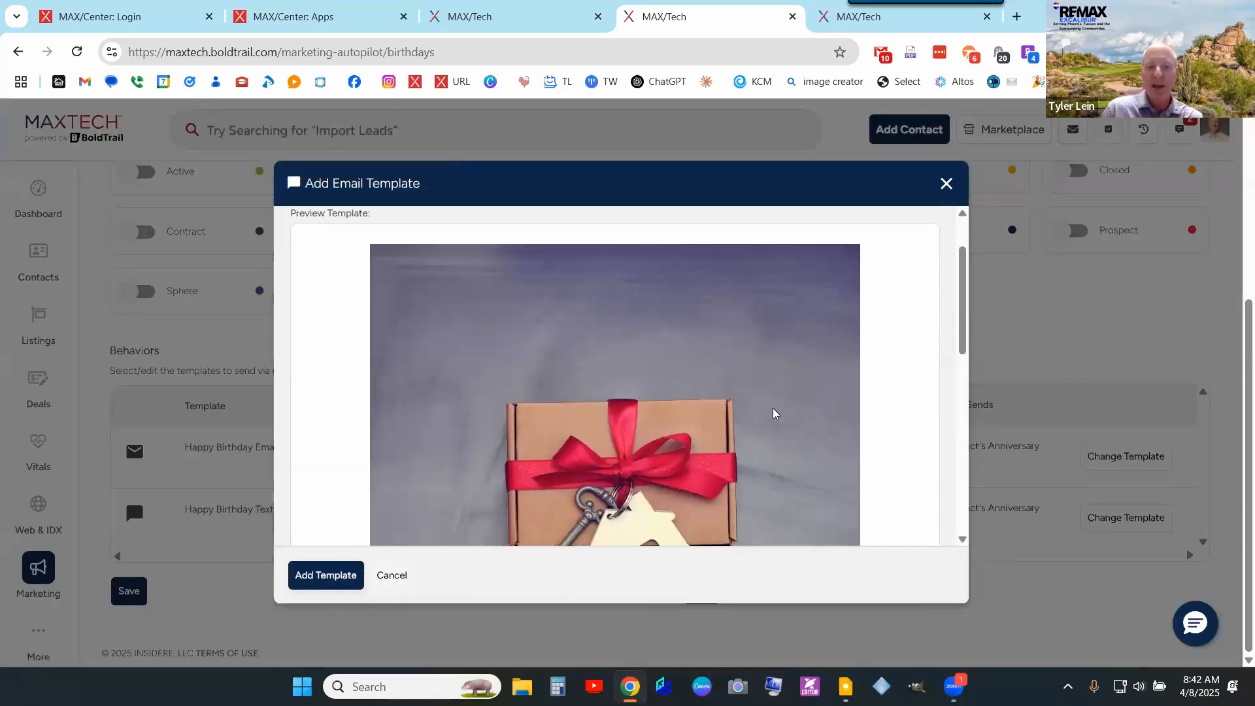
scroll(773, 413, down, 5)
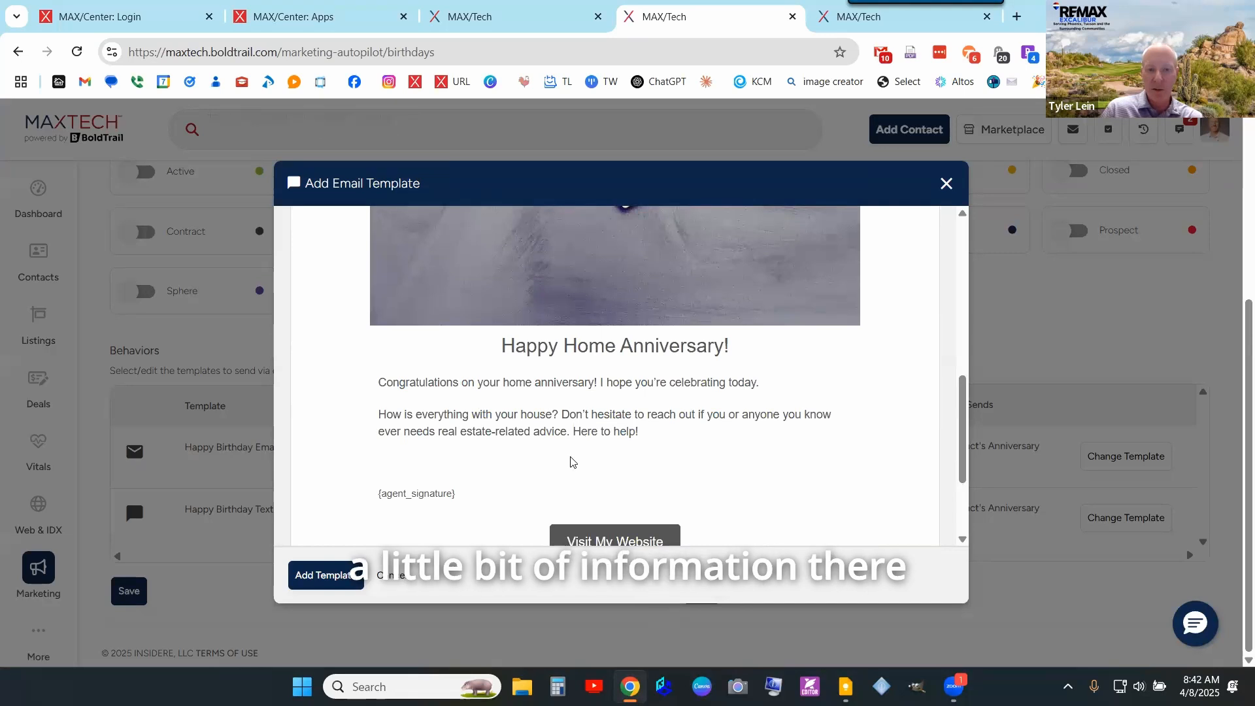
scroll(598, 477, down, 2)
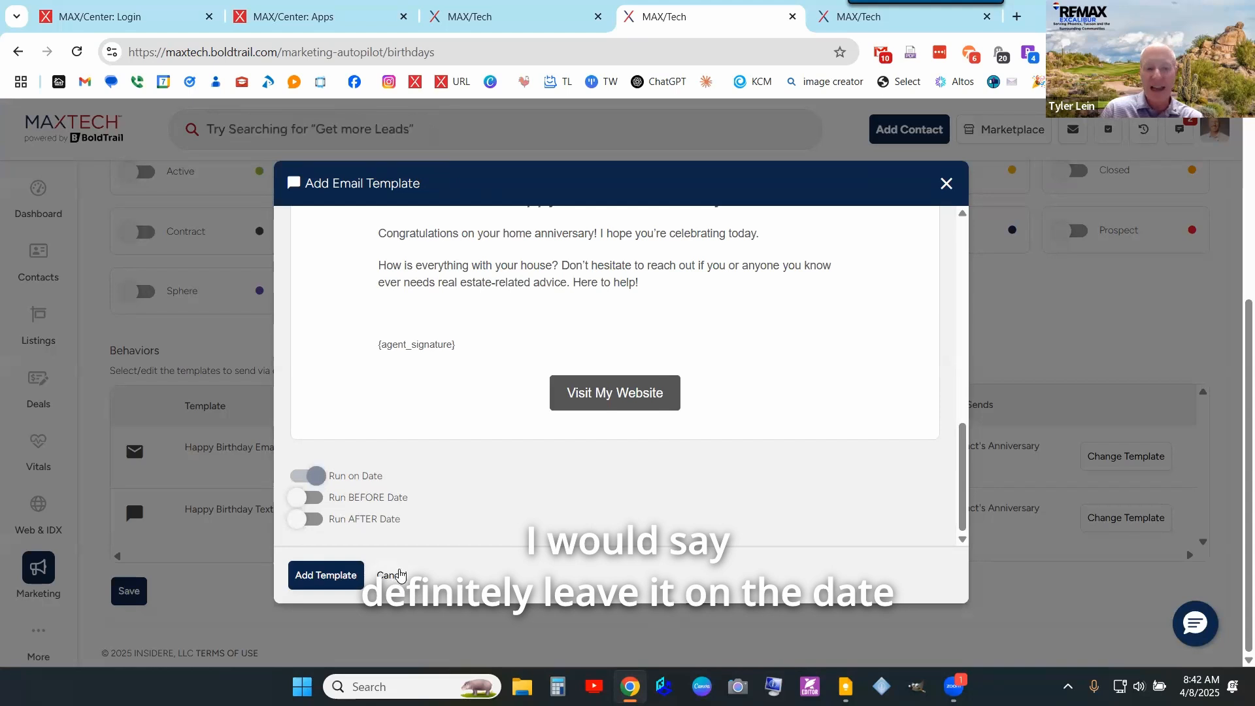
click(393, 575)
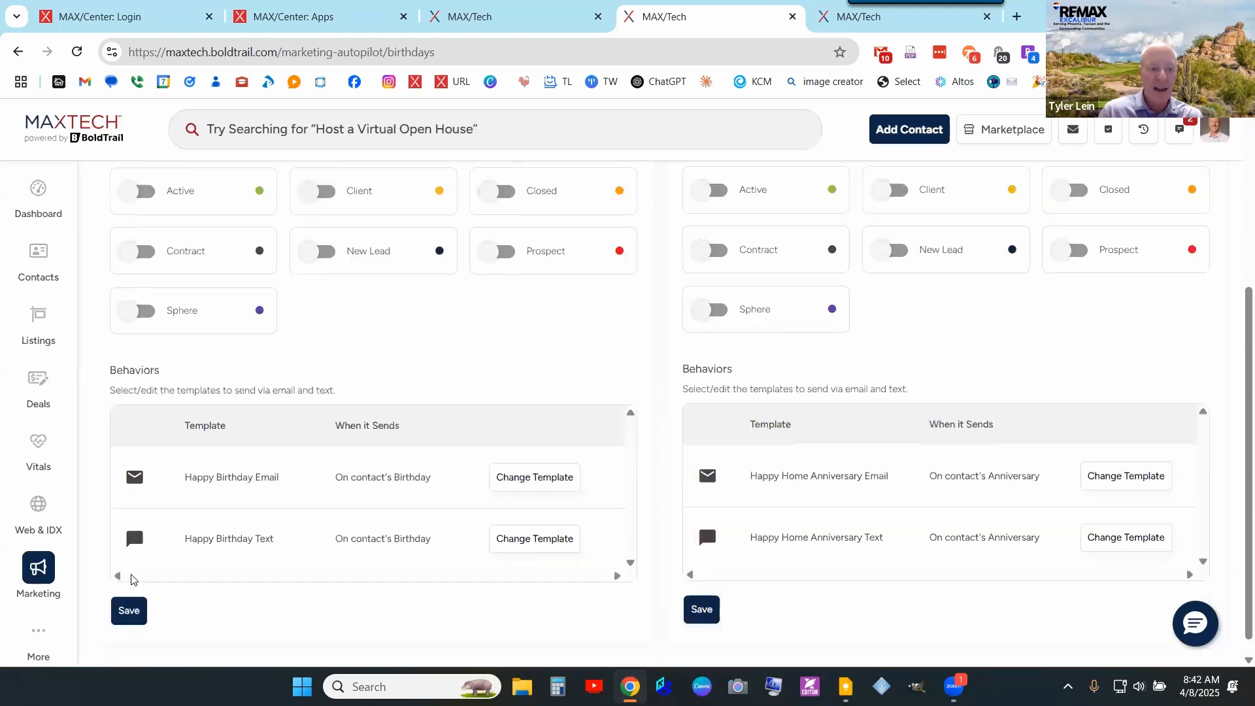
- Save the Birthdays and the Anniversary of Purchase message settings
scroll(266, 234, up, 3)
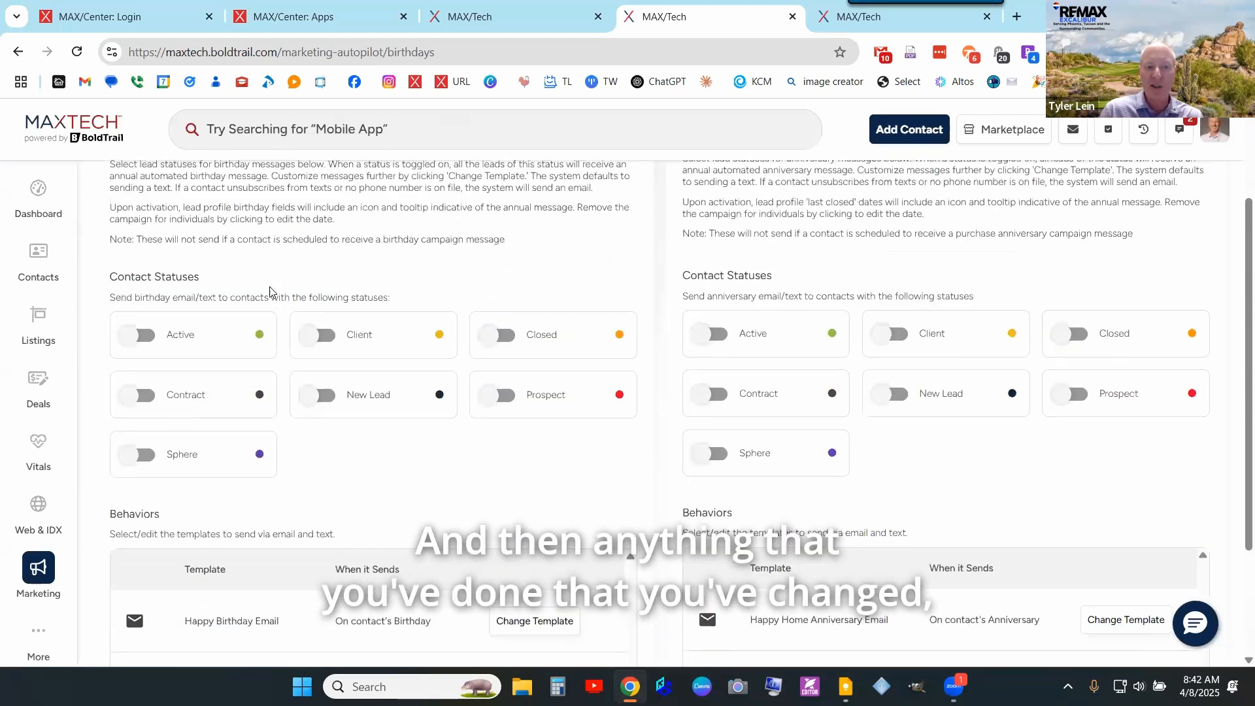
scroll(323, 364, down, 3)
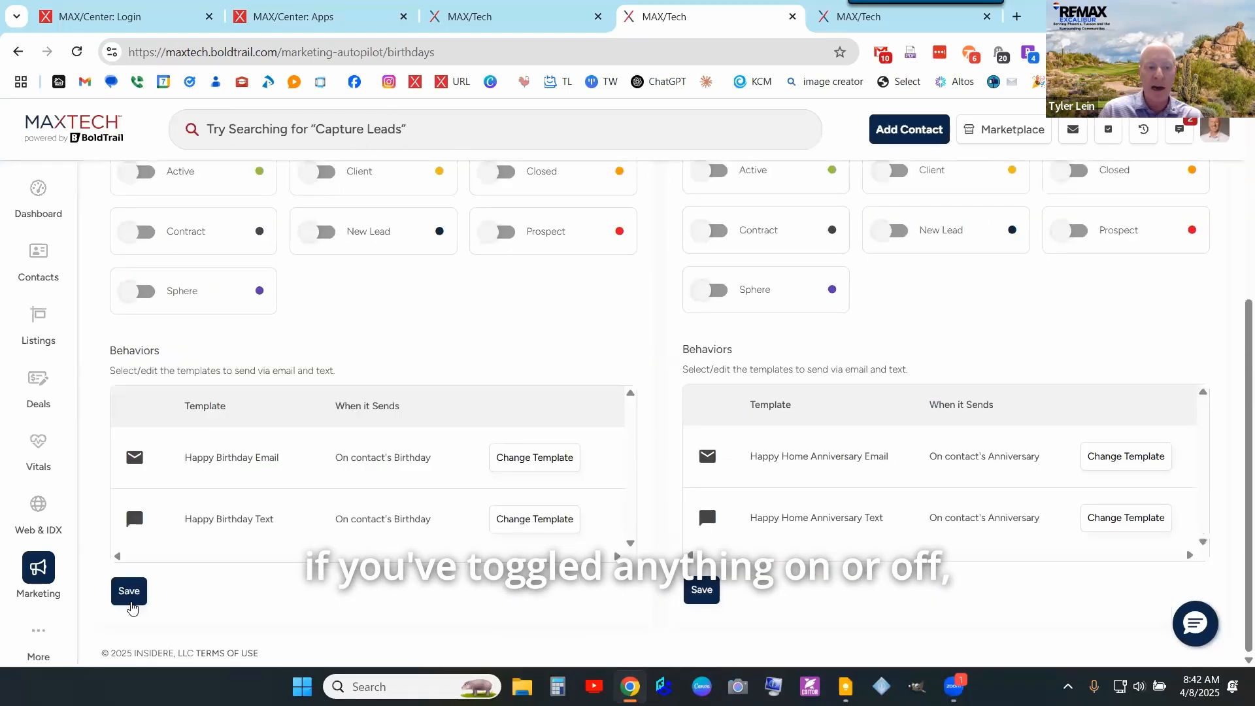
click(142, 600)
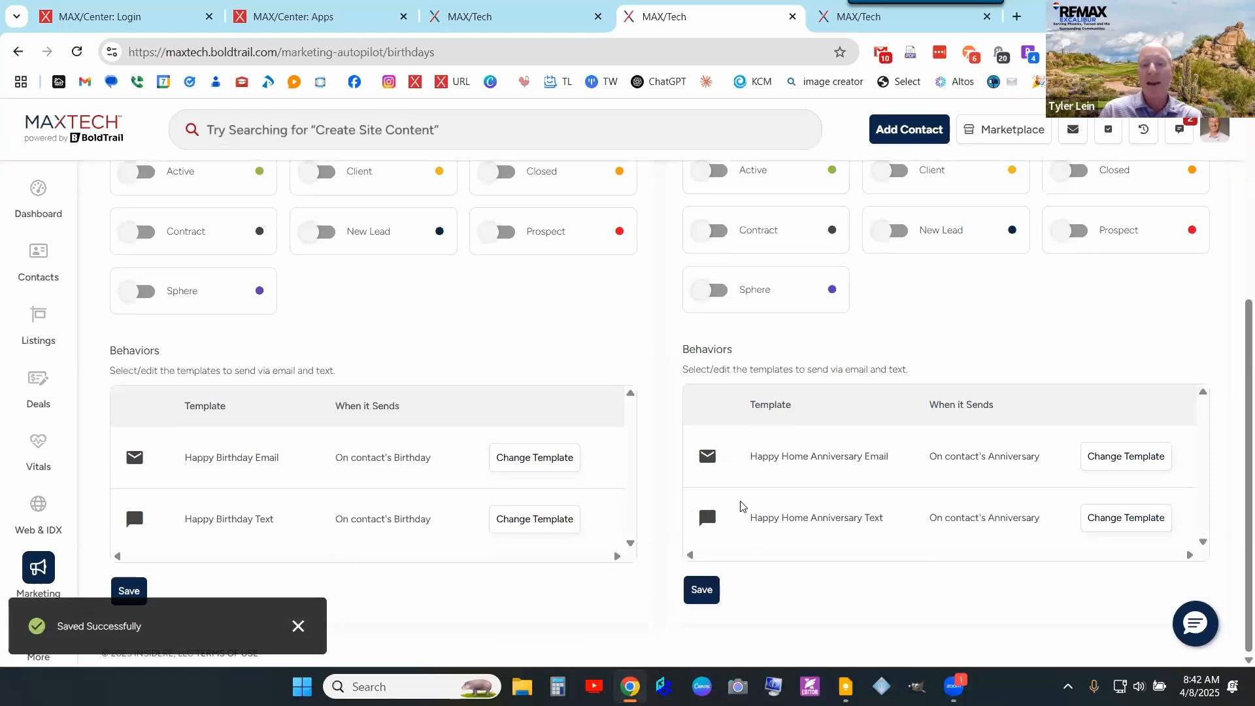
click(712, 592)
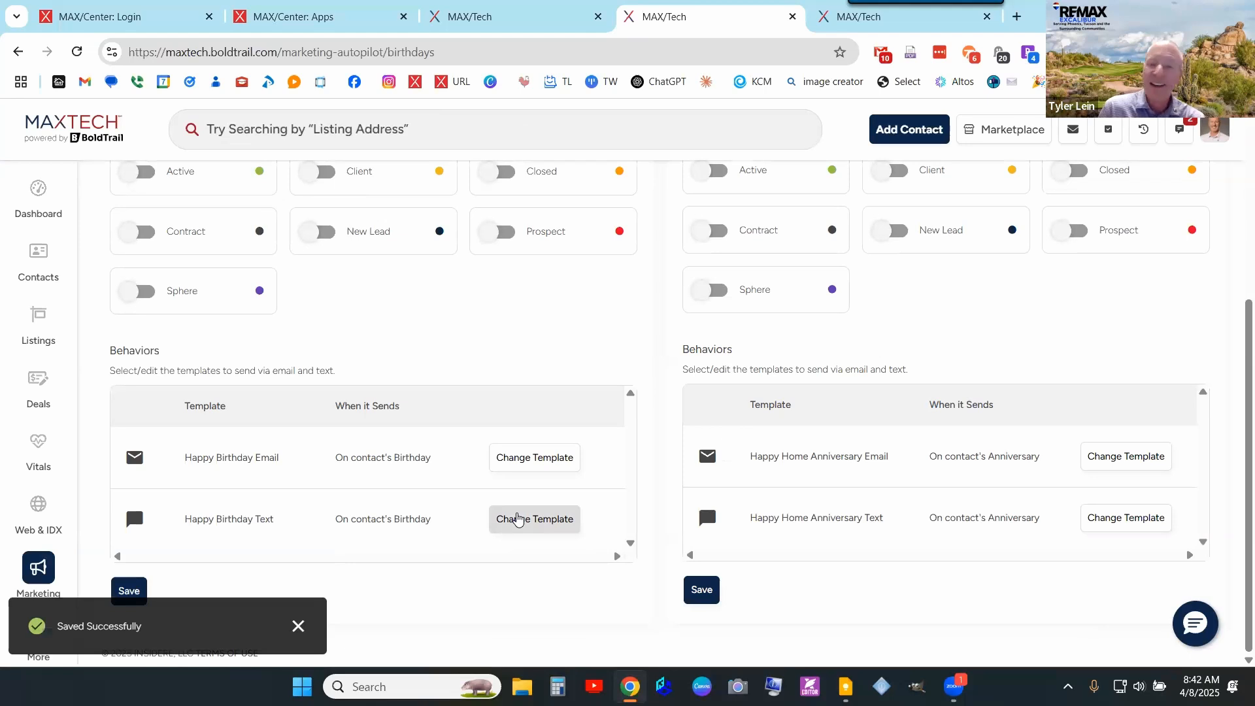
scroll(457, 418, up, 3)
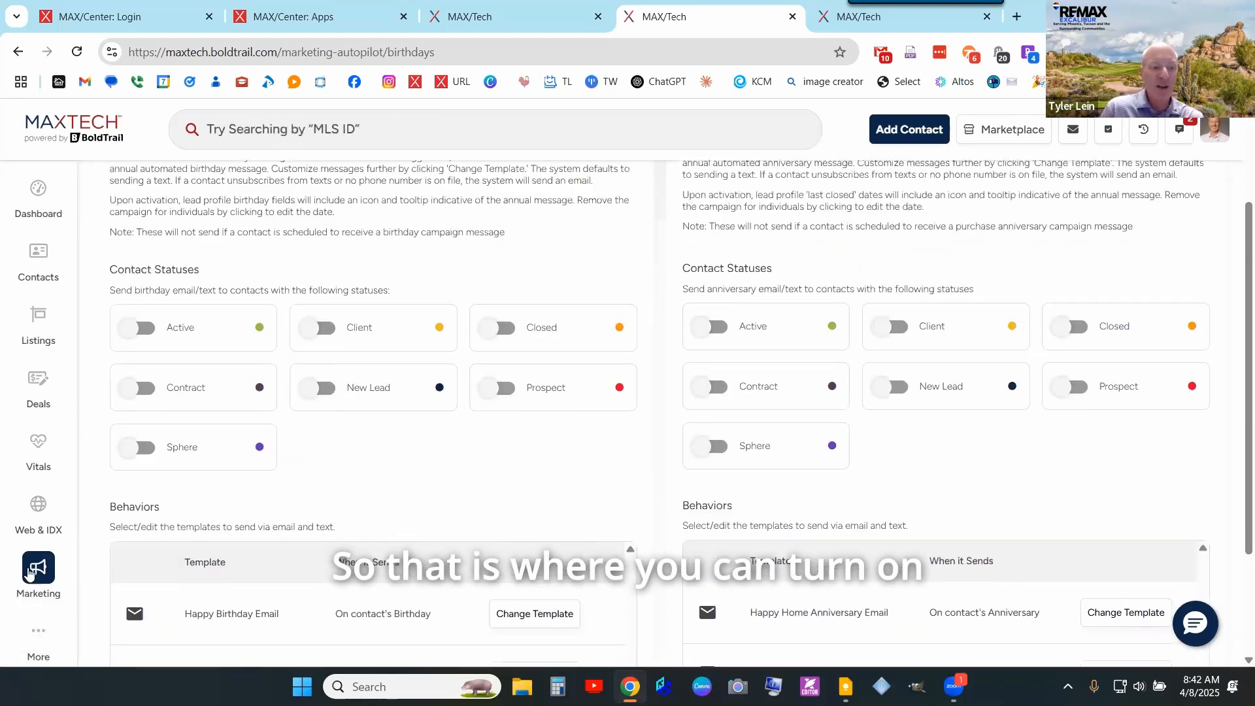
scroll(588, 392, up, 3)
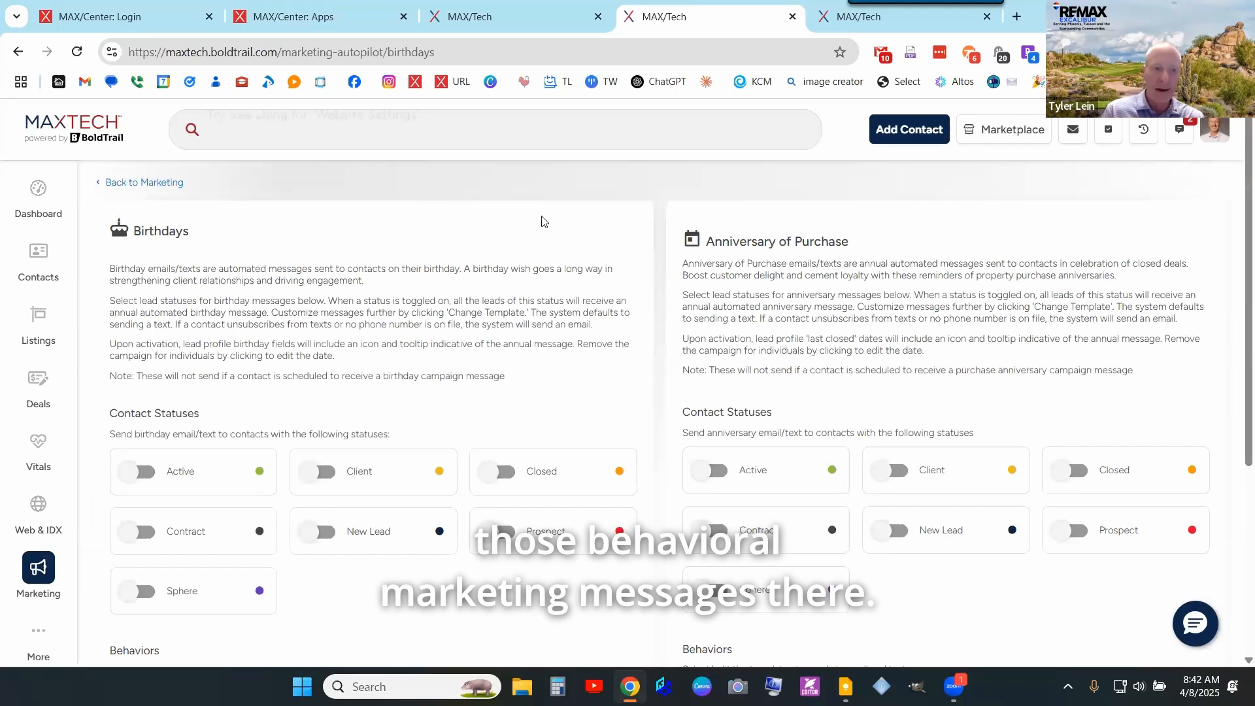
- Return to Marketing, close the Playbooks tab, and open KvCORE Test from the contacts list
click(165, 184)
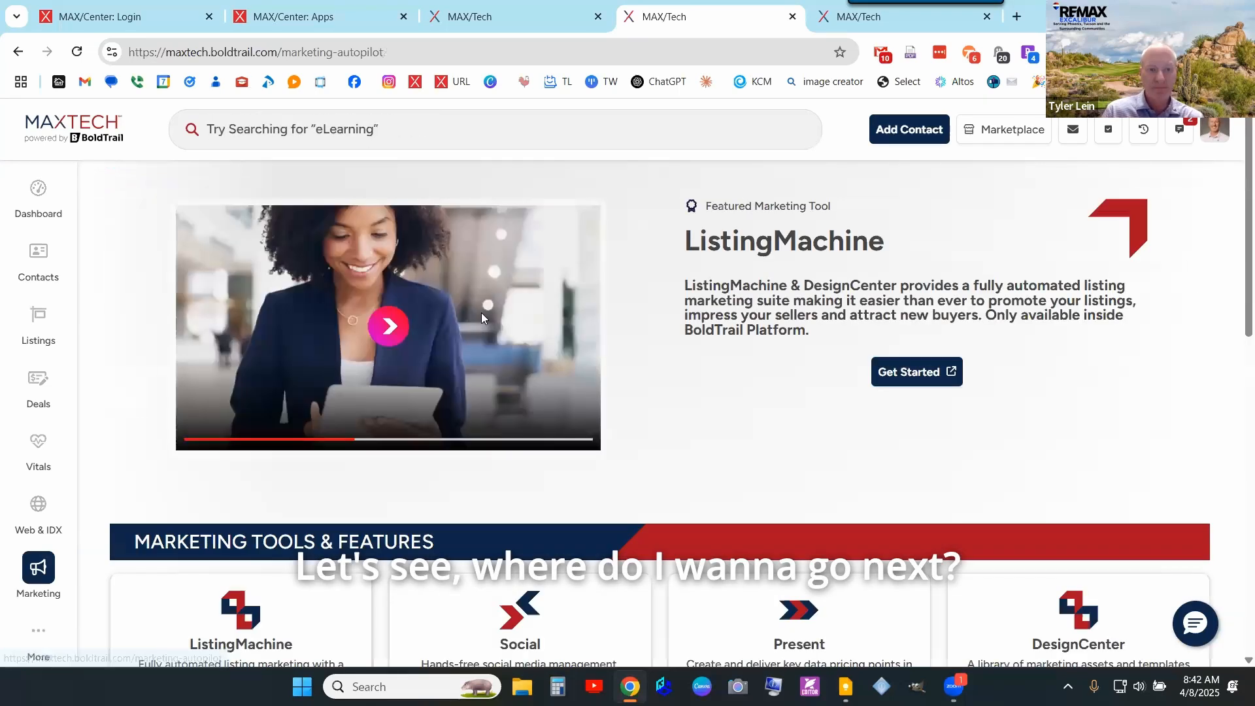
click(567, 16)
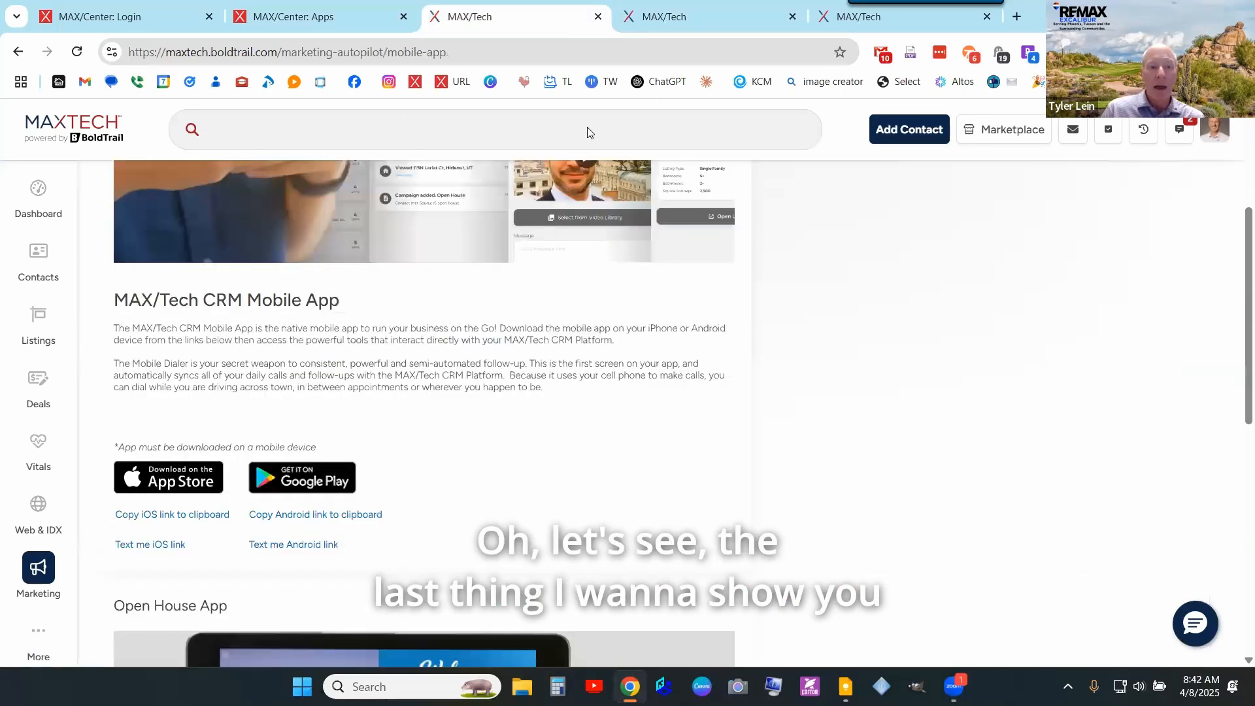
click(666, 12)
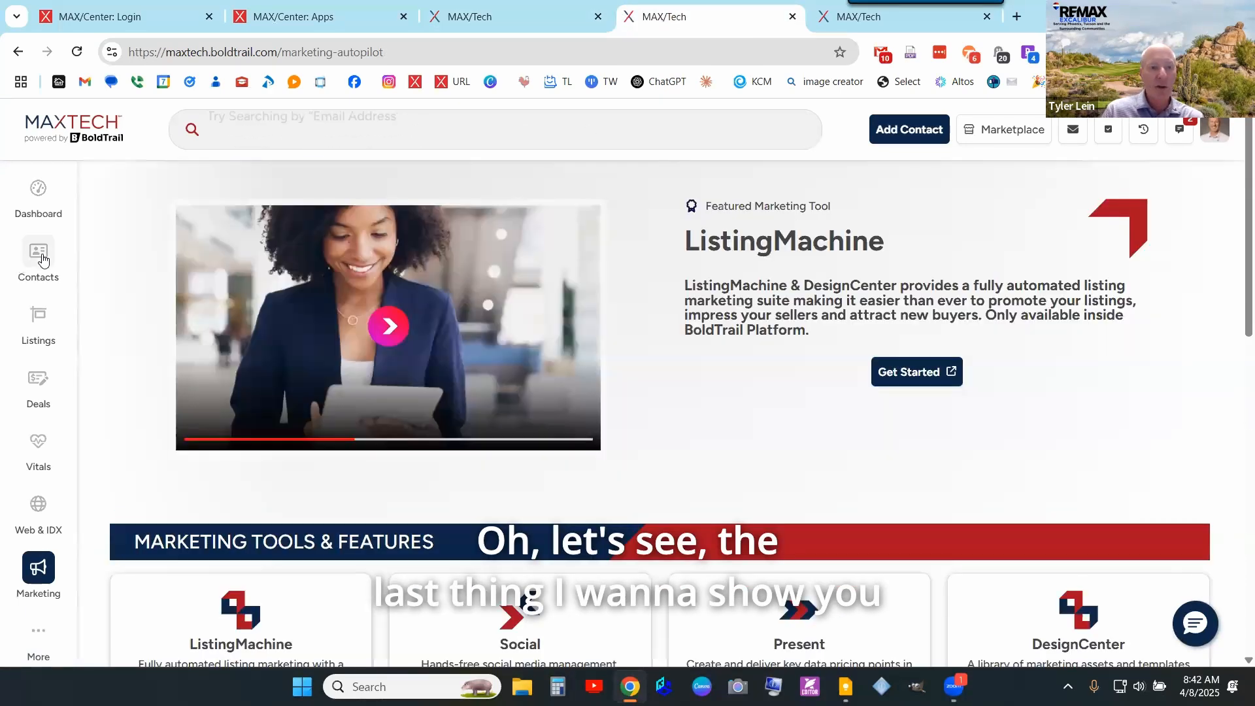
click(39, 256)
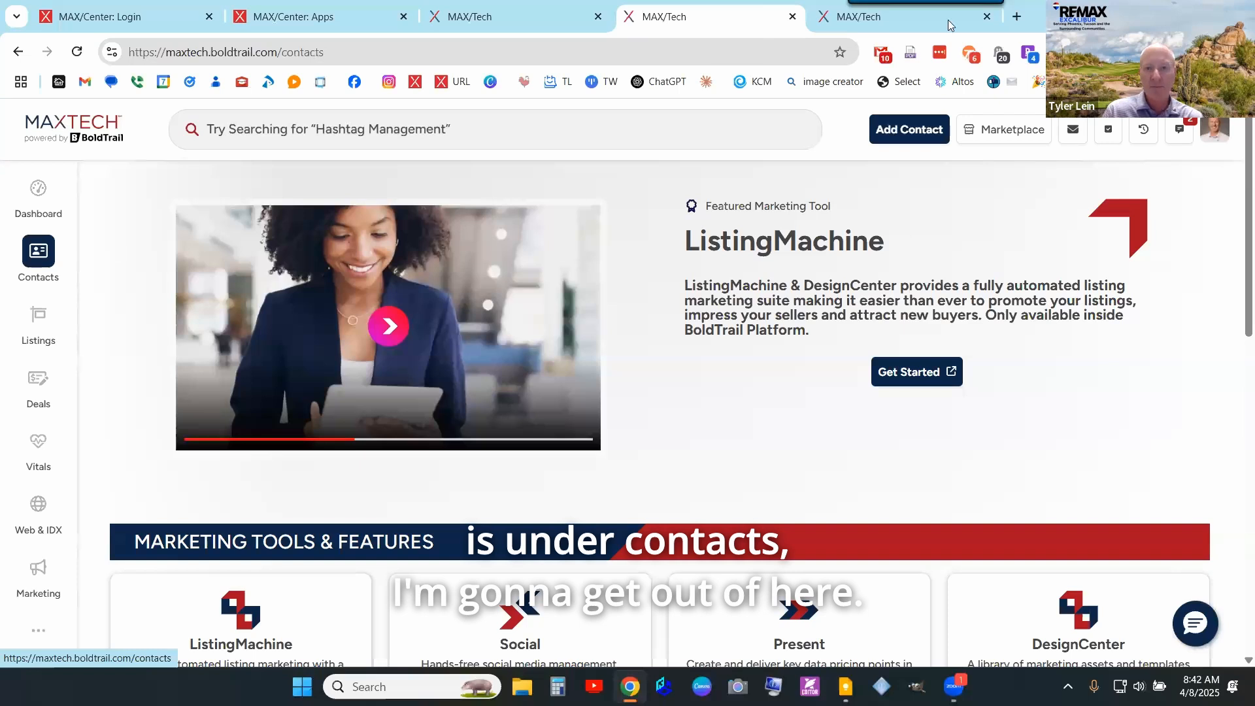
click(949, 25)
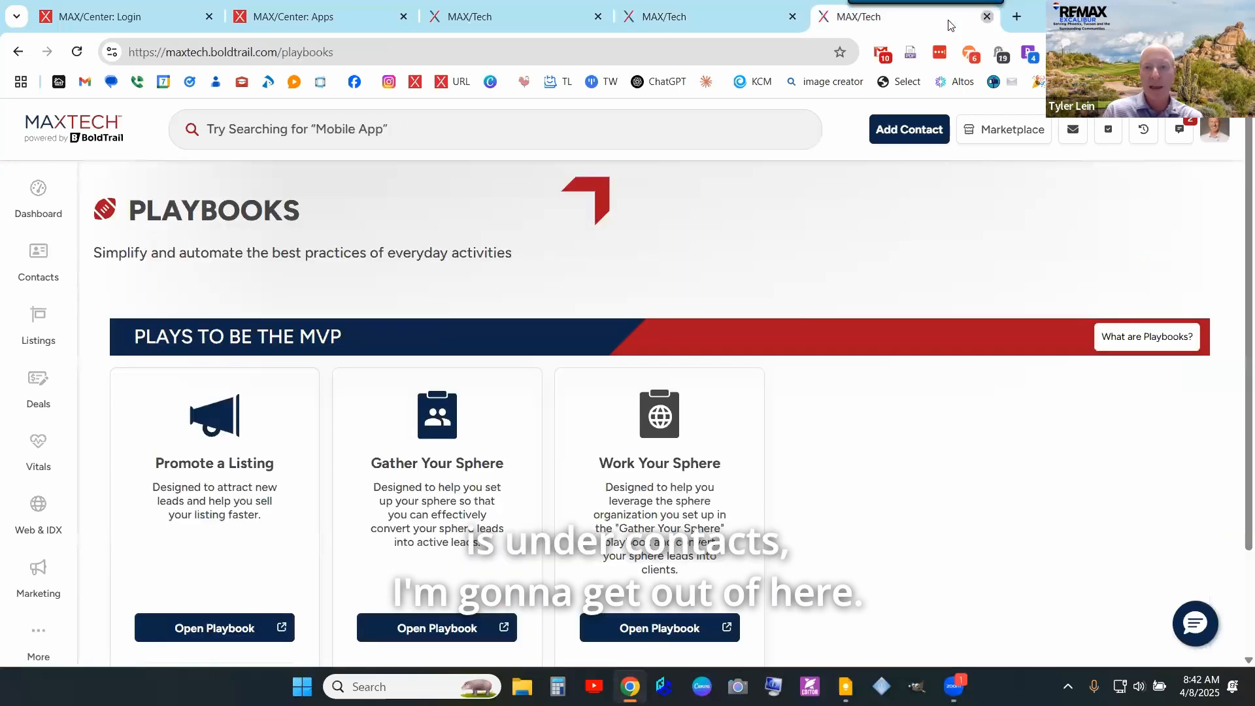
click(987, 17)
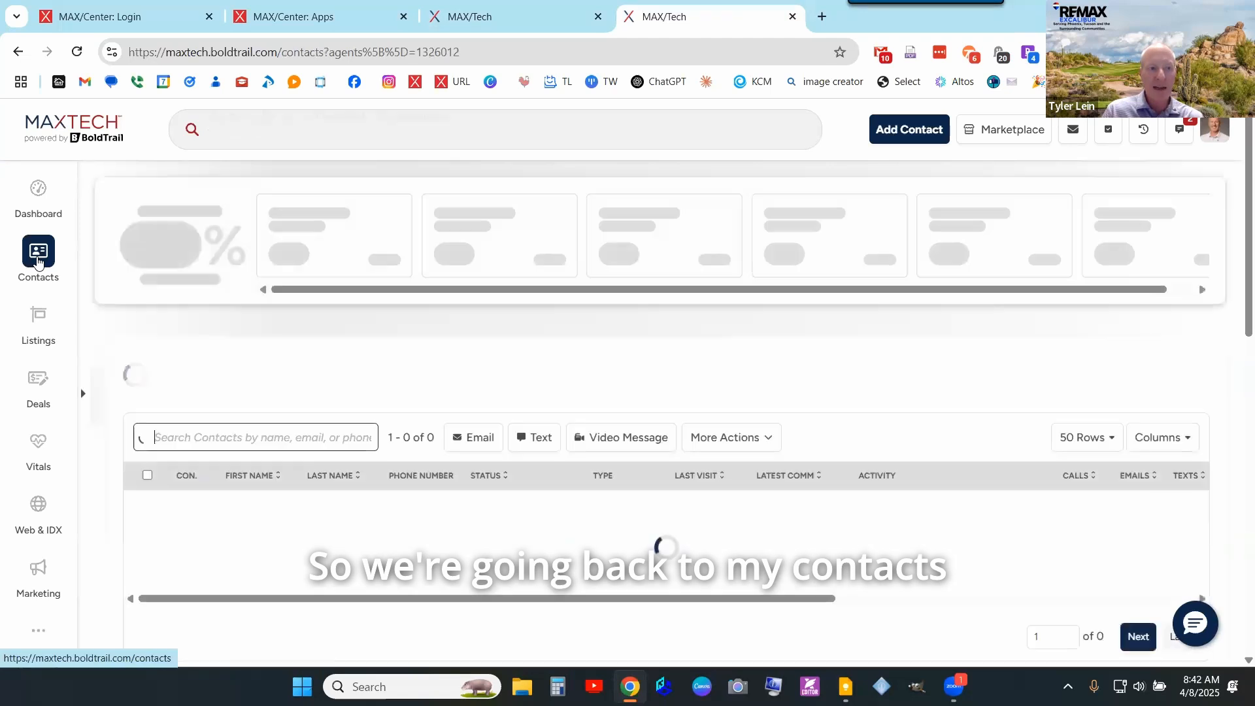
click(39, 263)
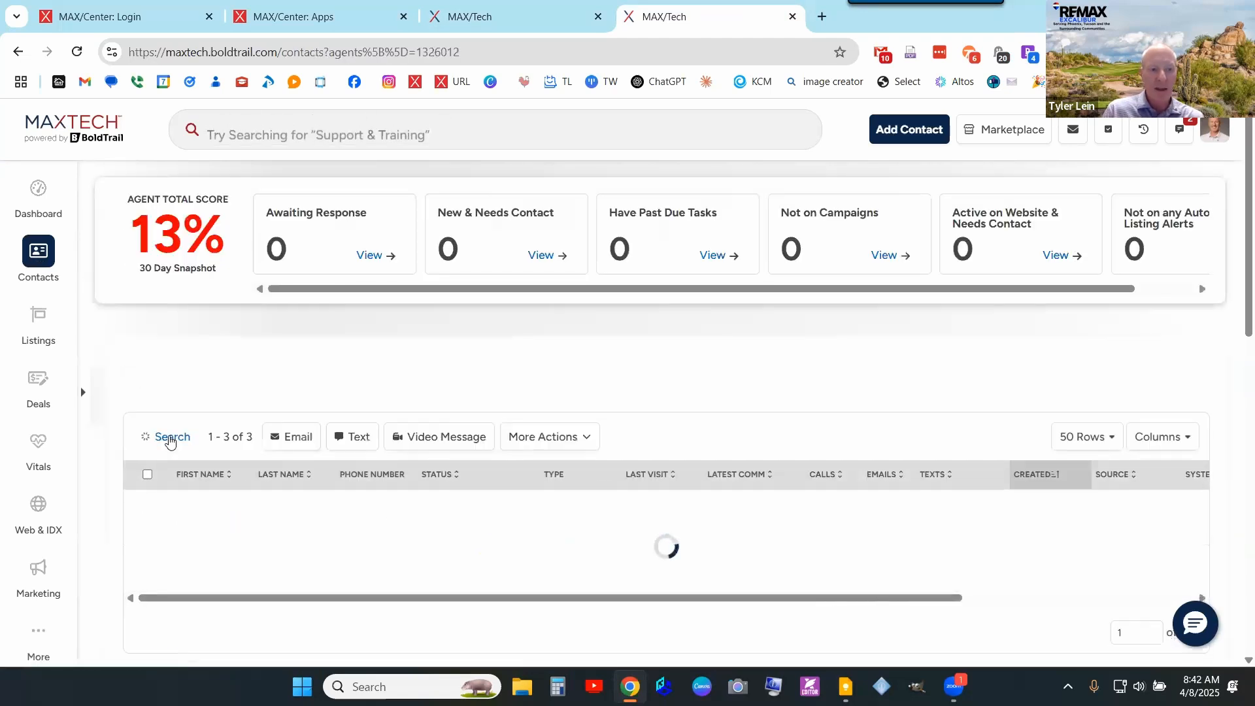
scroll(213, 463, down, 3)
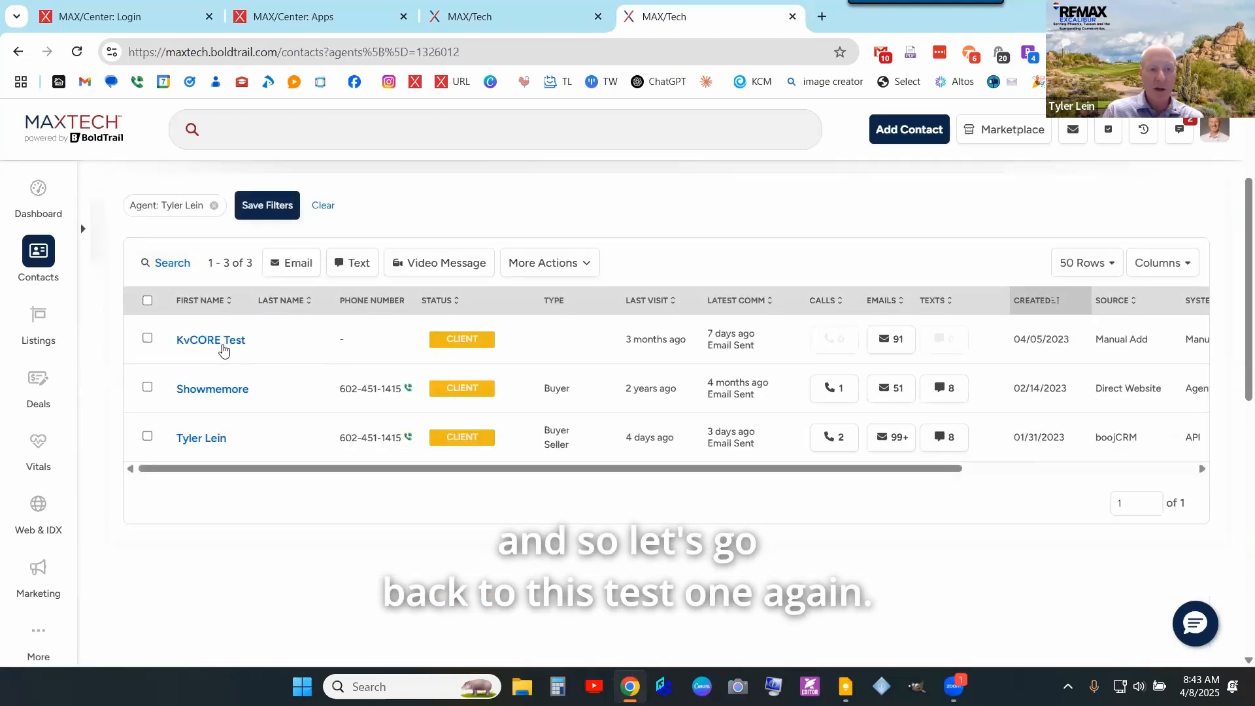
click(222, 345)
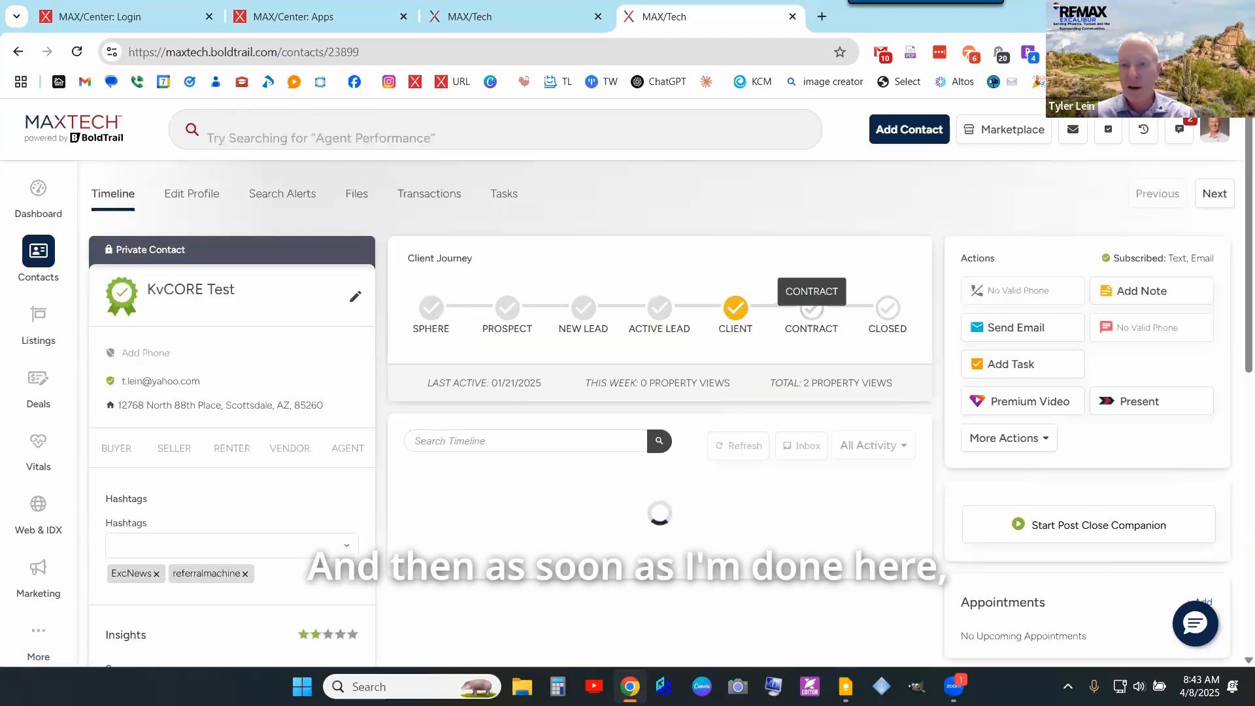
- Start a new search alert for the contact and pick Zip: 85050, AZ as its area
scroll(952, 331, down, 8)
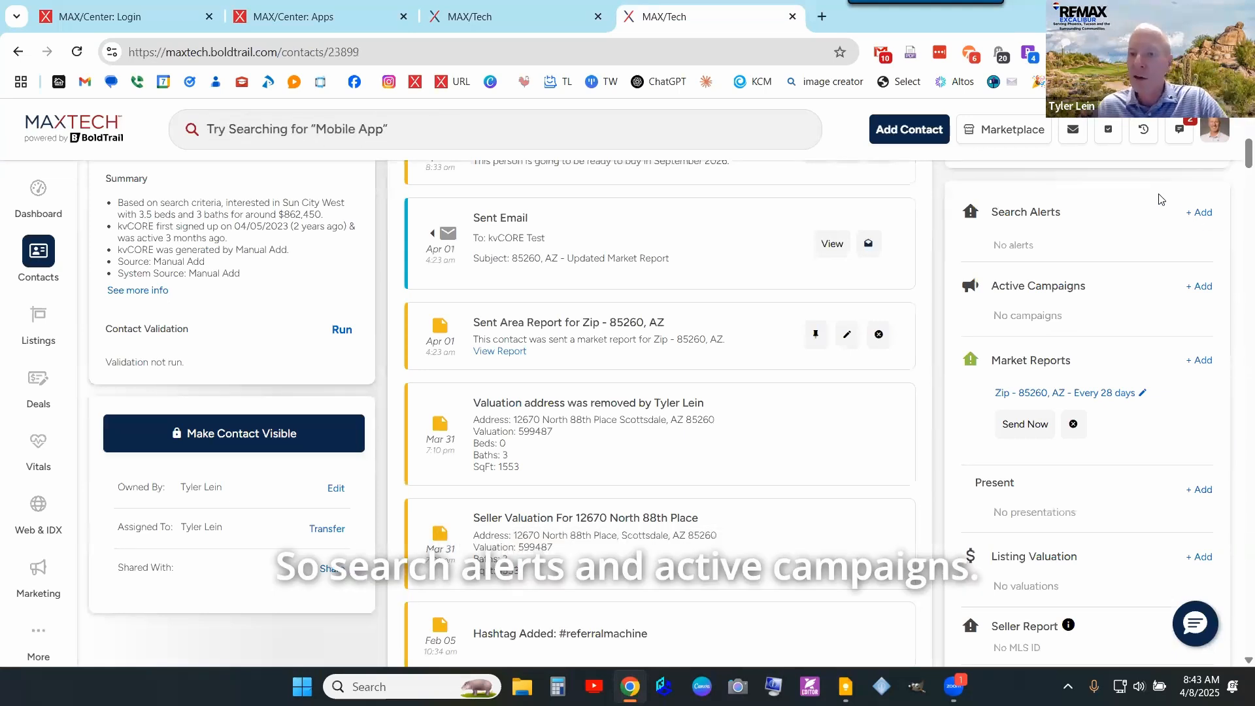
click(1190, 220)
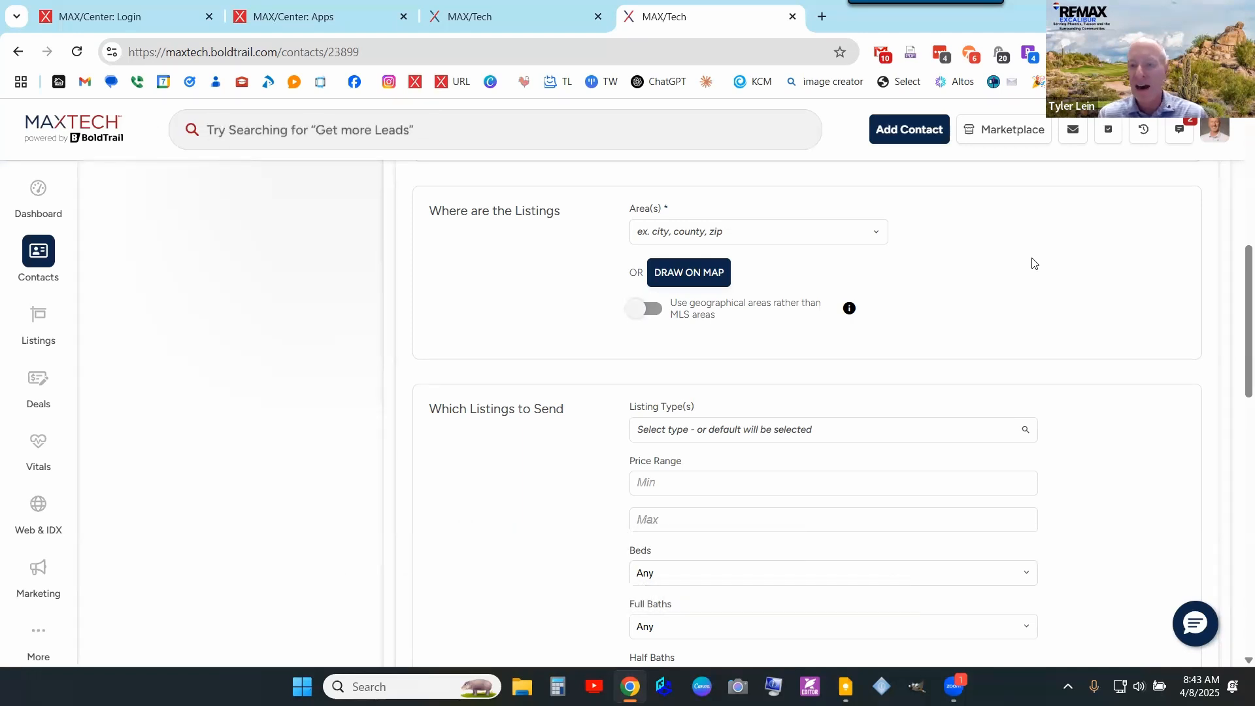
click(822, 233)
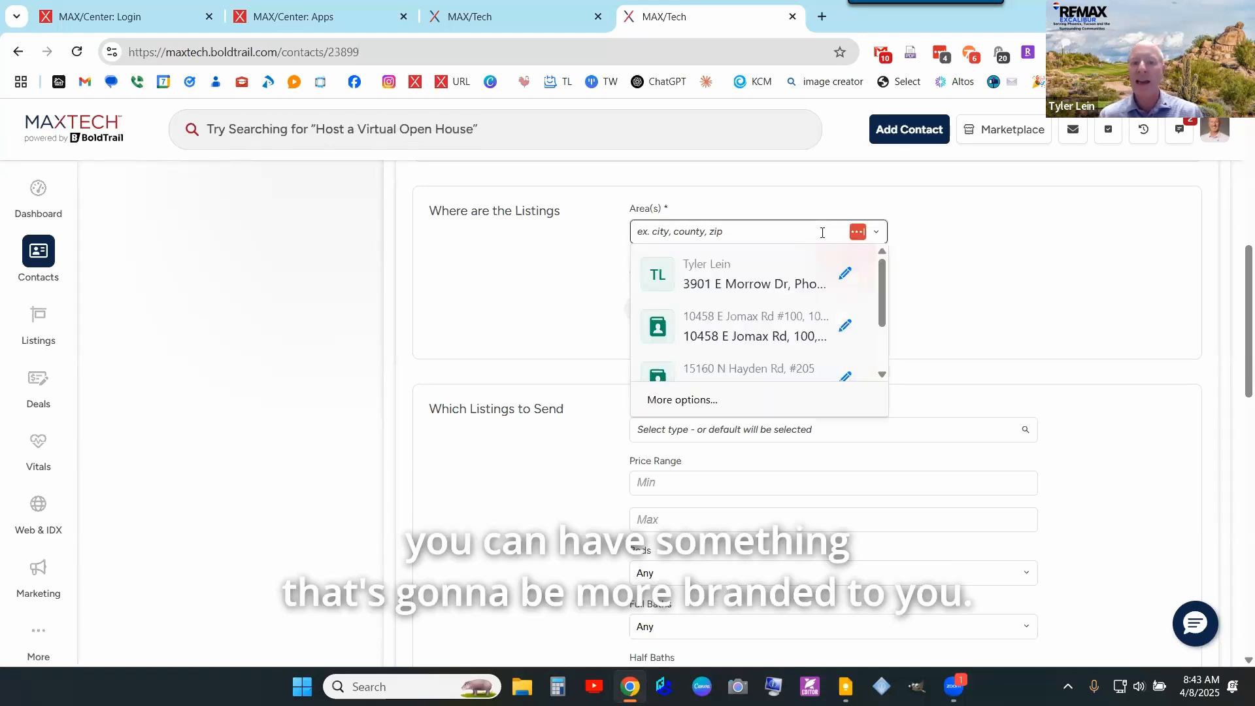
click(862, 237)
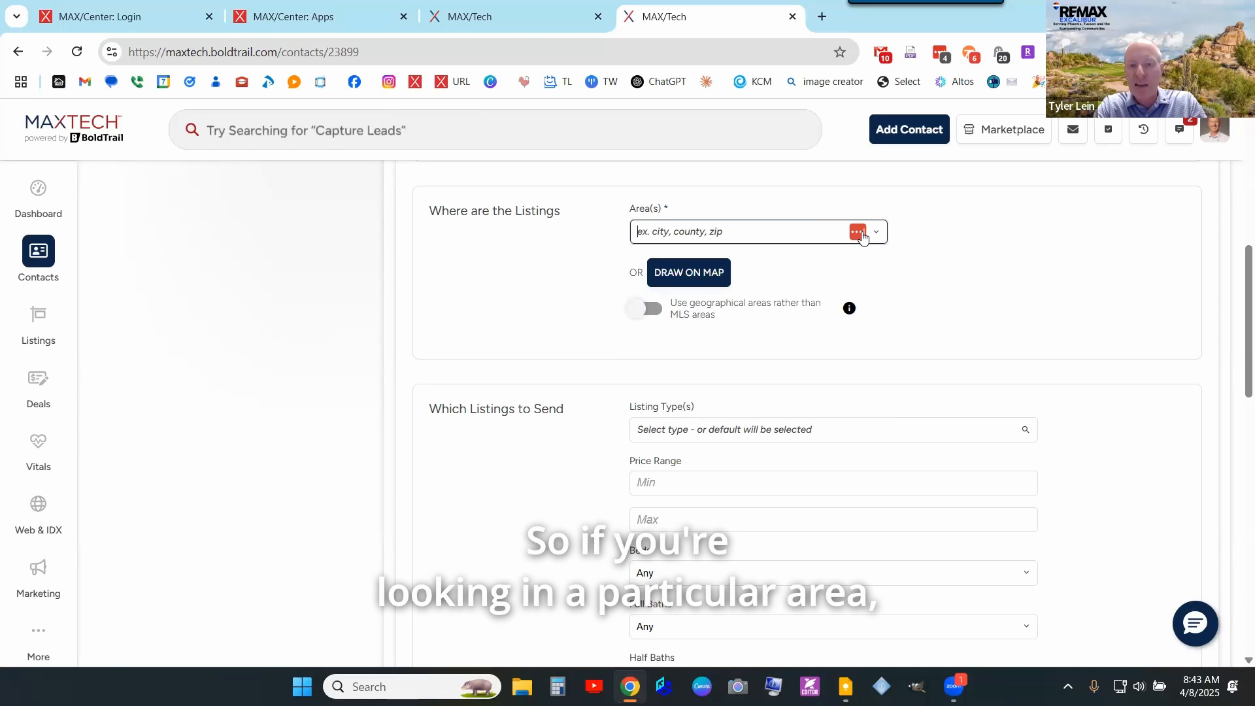
text(85050)
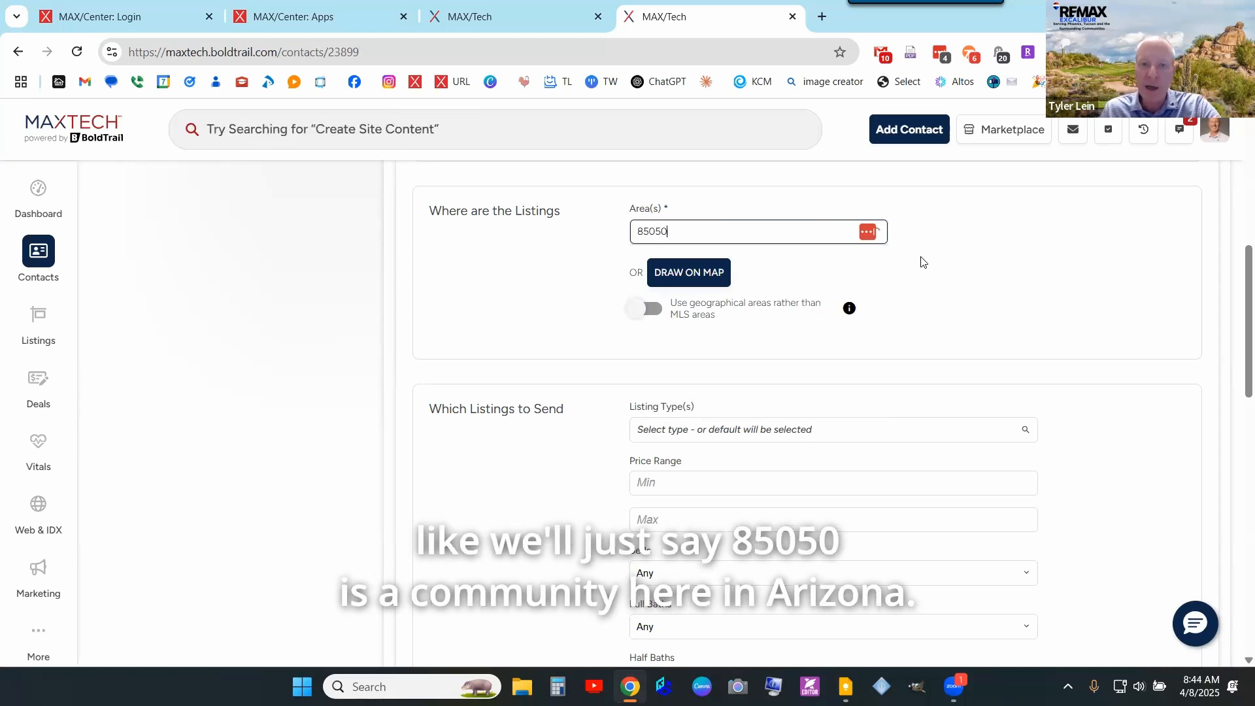
click(733, 257)
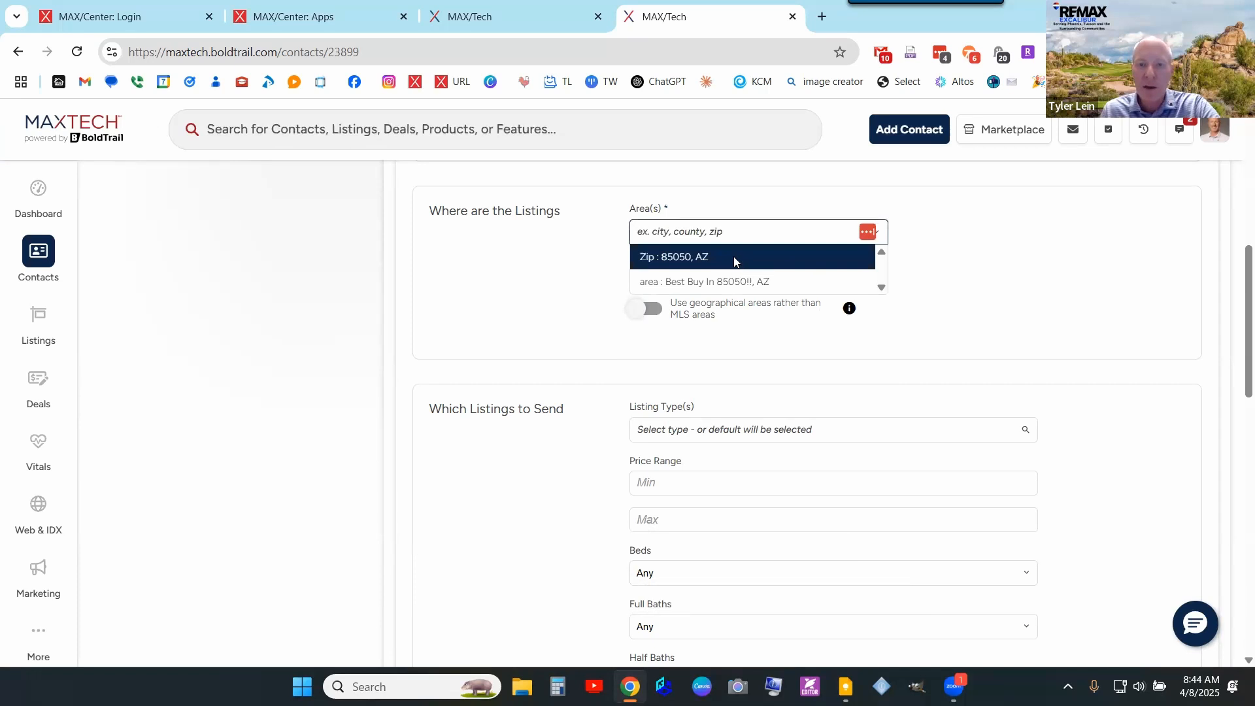
- Draw a polygon around Desert Ridge on the map and apply it as the alert's area
click(693, 302)
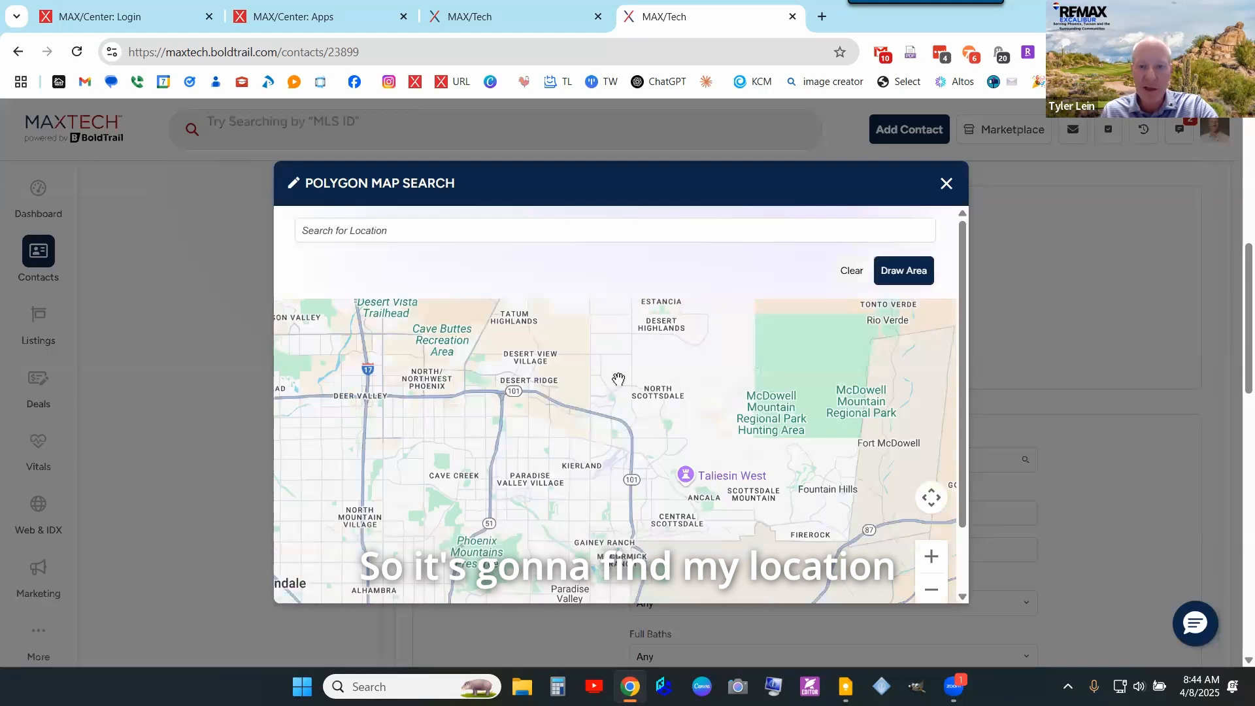
click(893, 283)
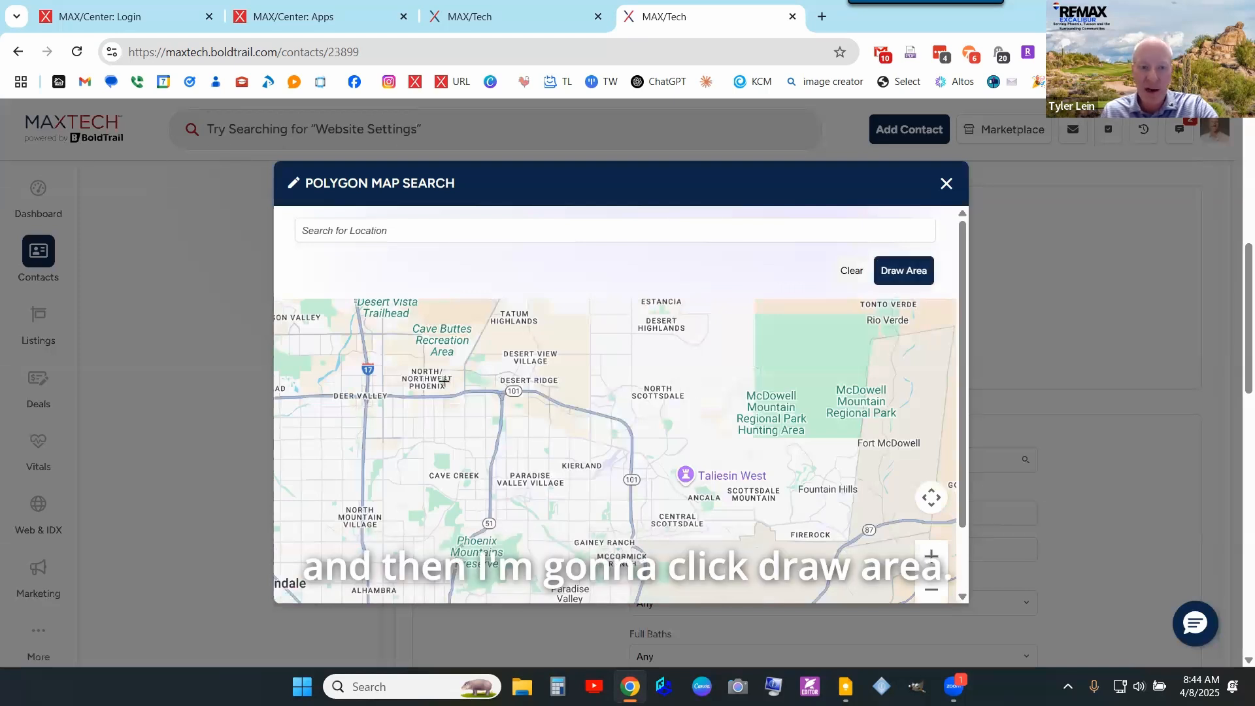
click(527, 372)
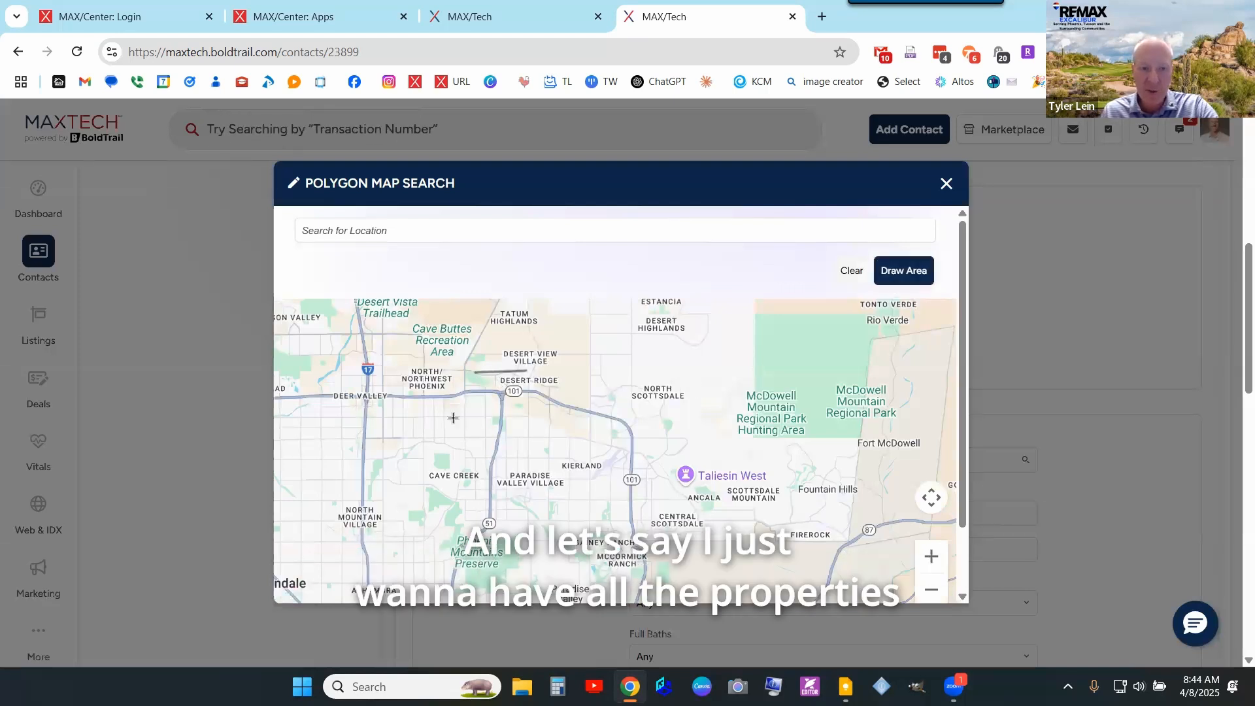
mouse_move(500, 449)
mouse_down()
mouse_move(540, 443)
mouse_move(551, 405)
mouse_move(527, 371)
mouse_up()
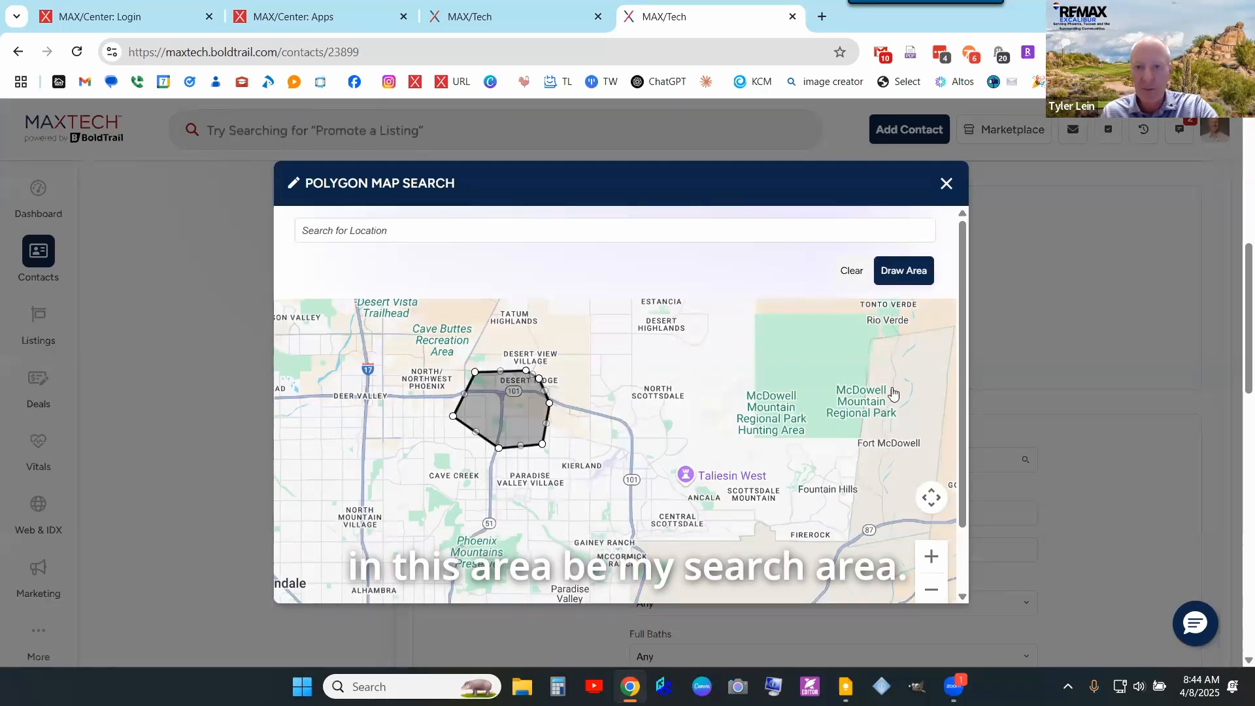
scroll(923, 348, down, 1)
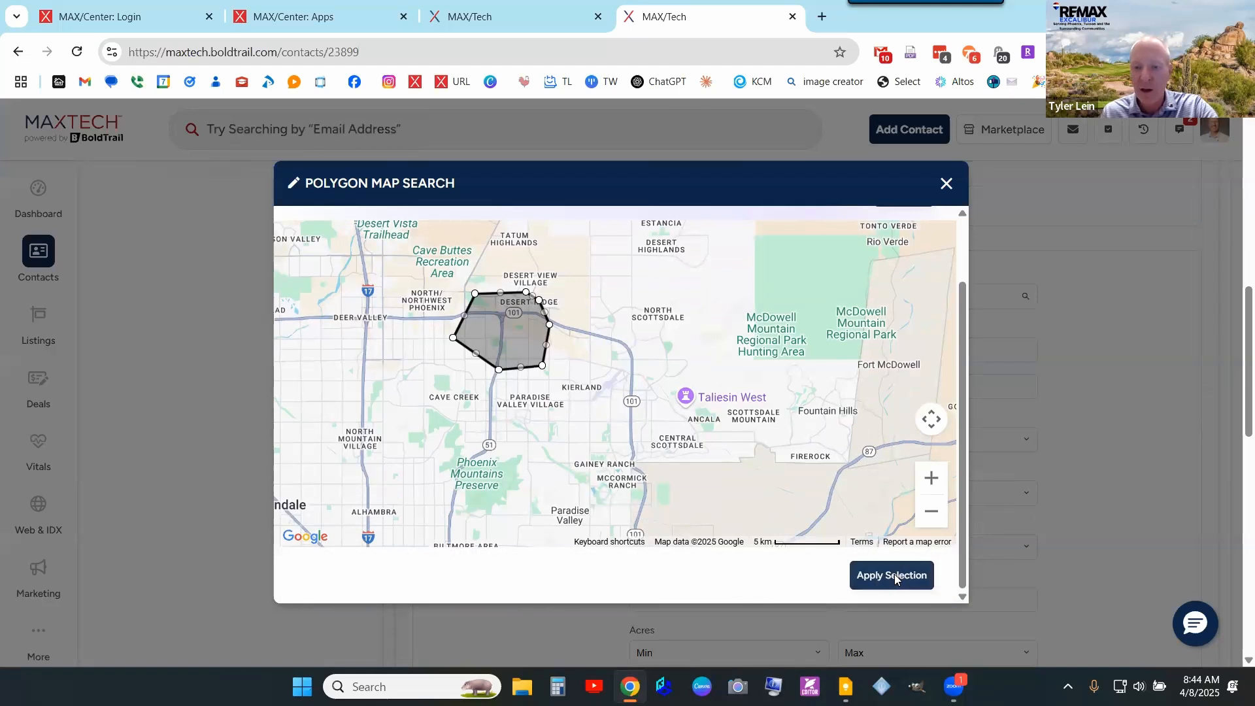
click(894, 575)
scroll(655, 463, up, 5)
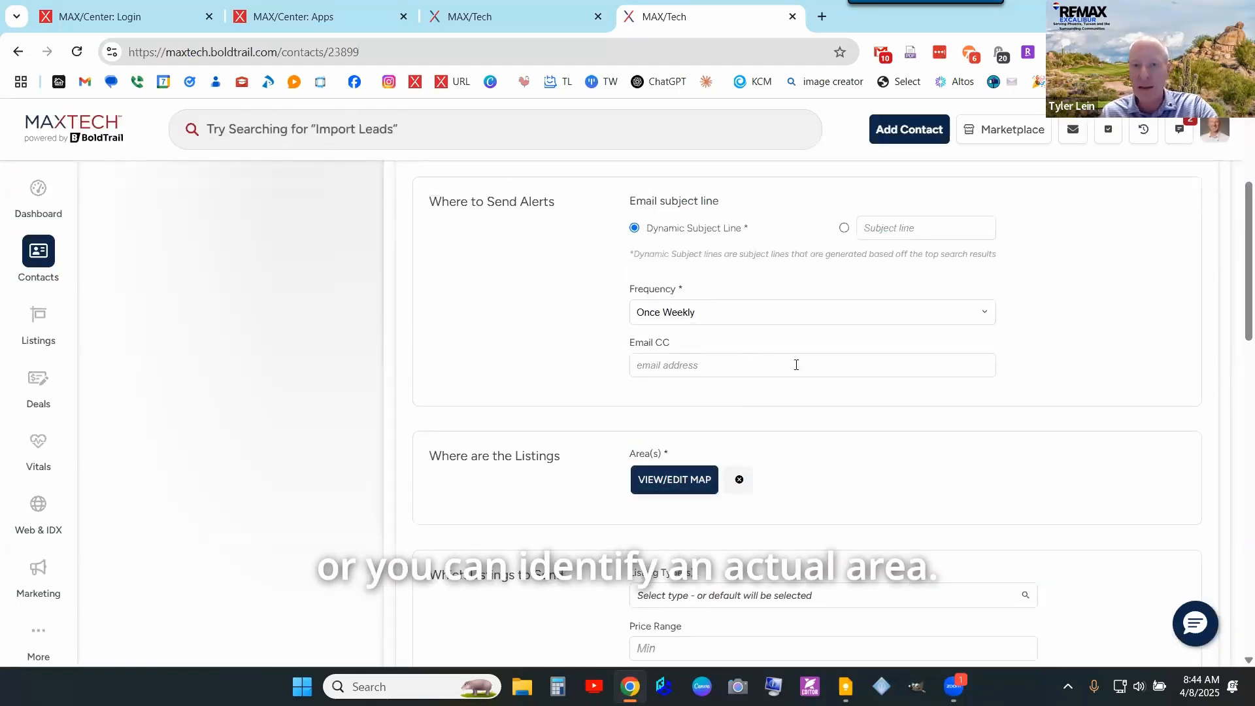
- Title the alert 85050 DEMO and keep its frequency at Once Weekly
scroll(796, 365, up, 4)
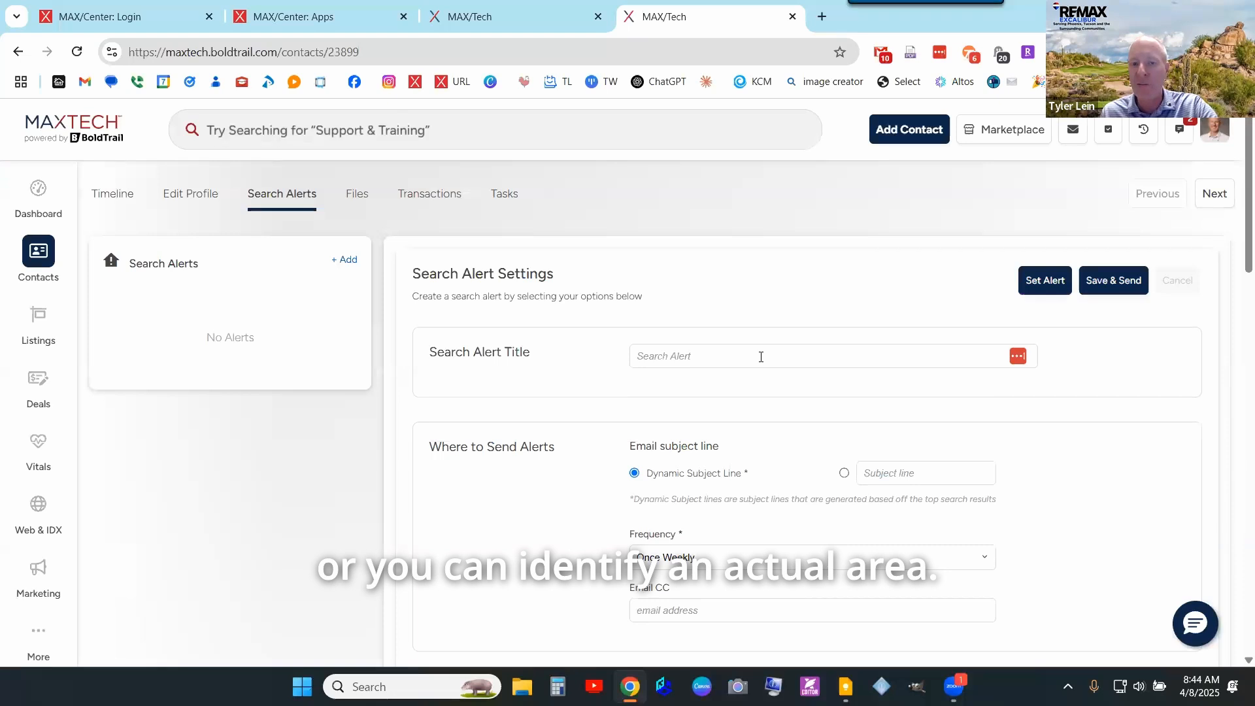
click(761, 357)
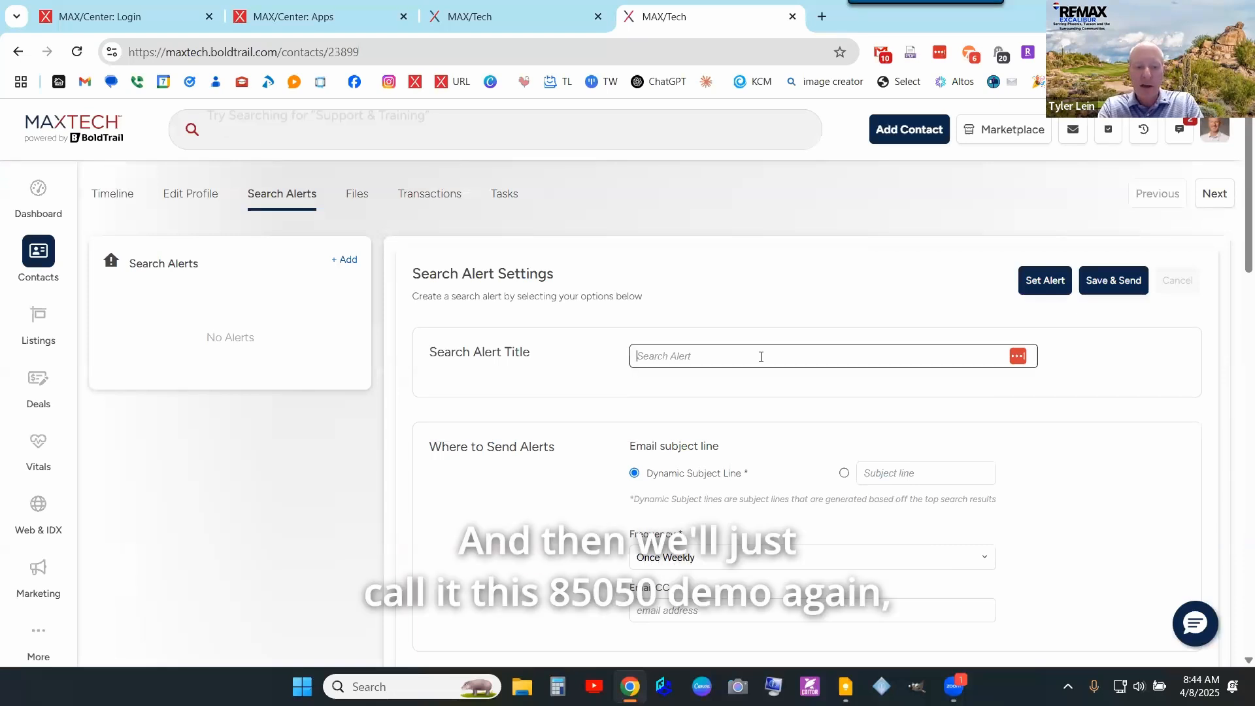
text(85050 DEMO)
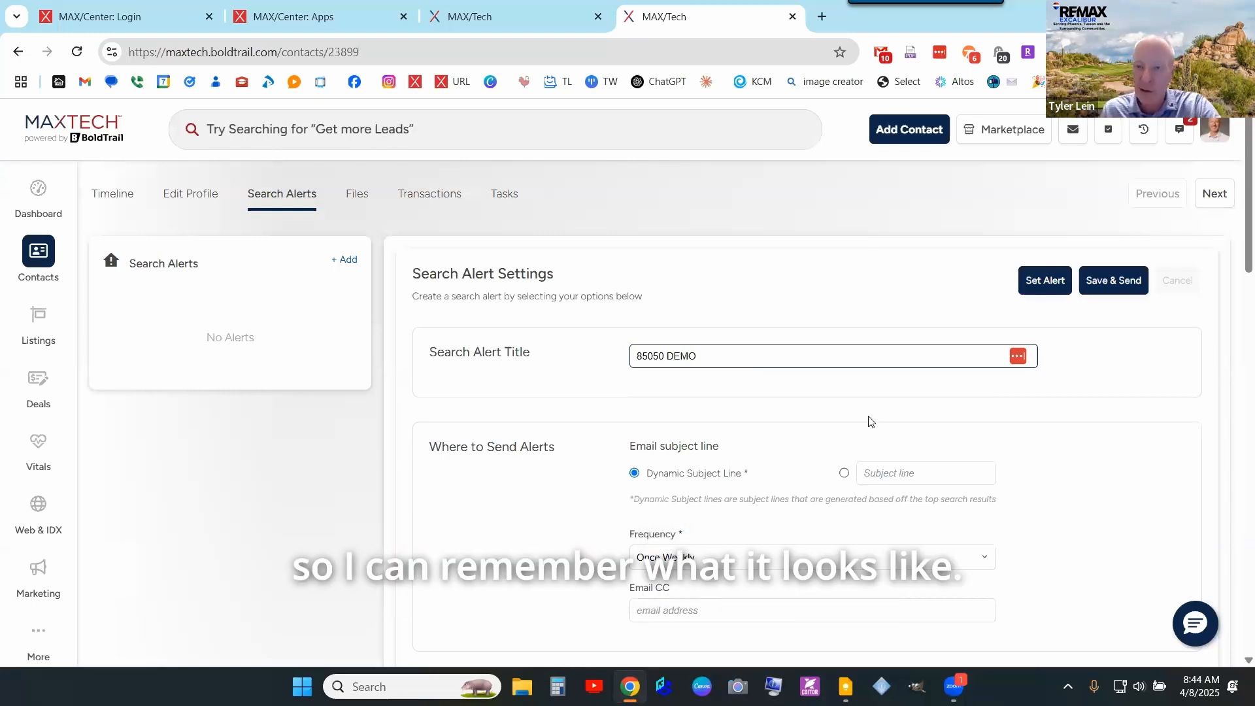
scroll(843, 392, down, 1)
scroll(698, 389, down, 1)
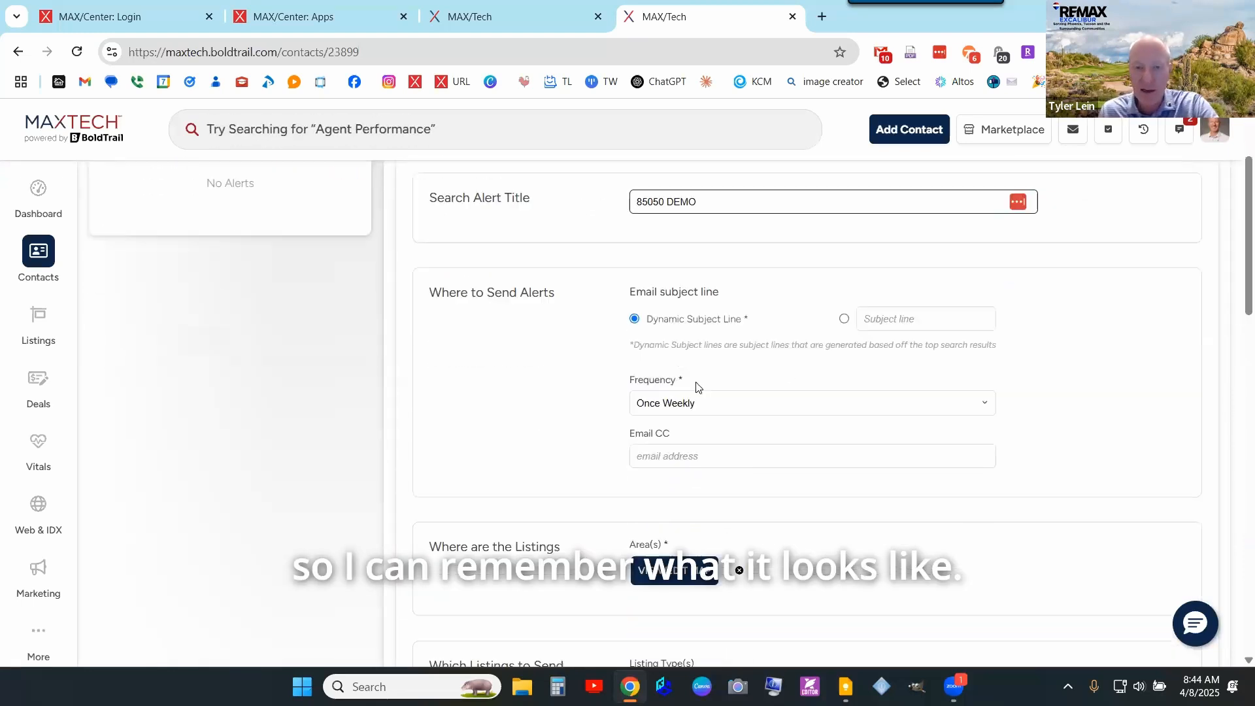
click(691, 395)
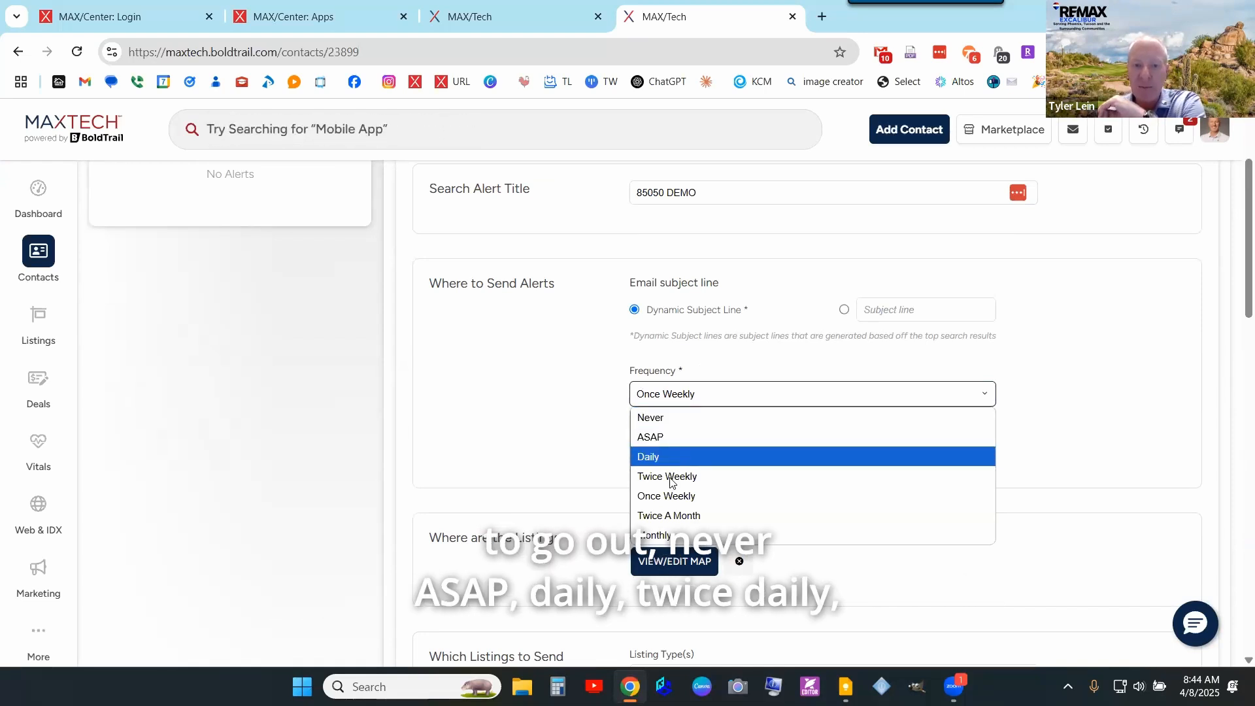
click(566, 449)
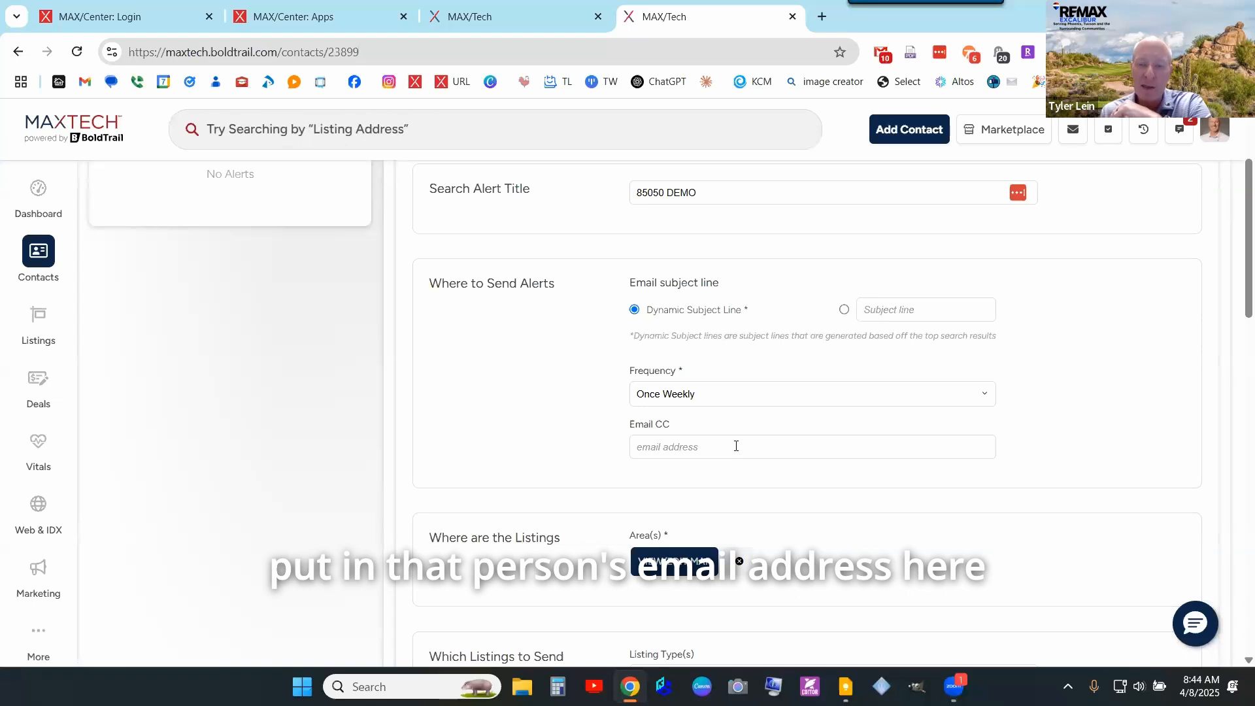
- Limit listings to Single Family homes priced $400,000 to $800,000
scroll(752, 438, down, 3)
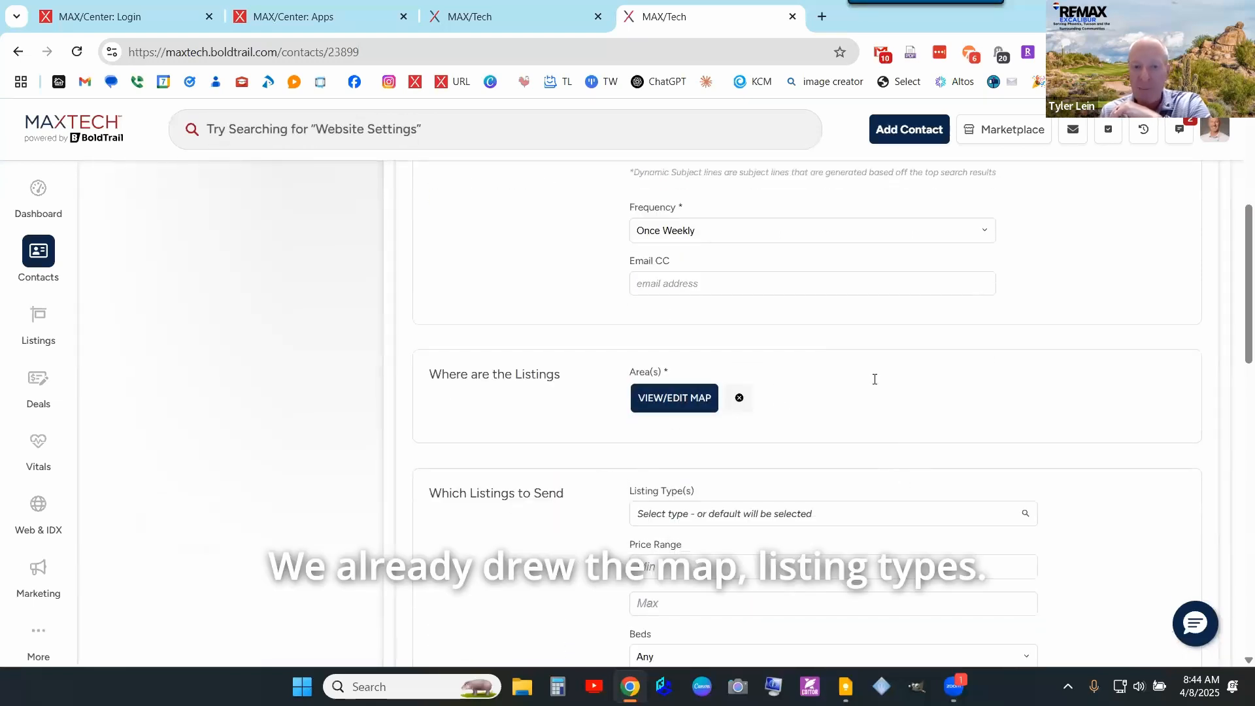
scroll(784, 366, down, 3)
click(689, 349)
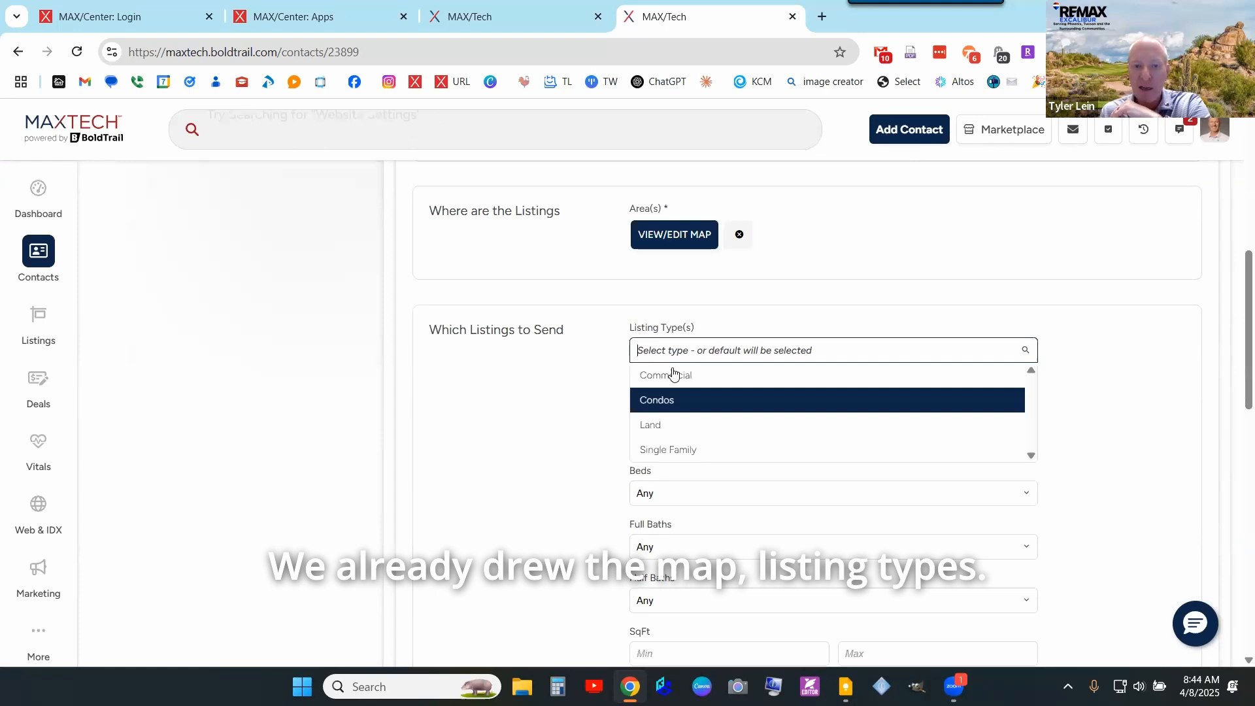
click(656, 448)
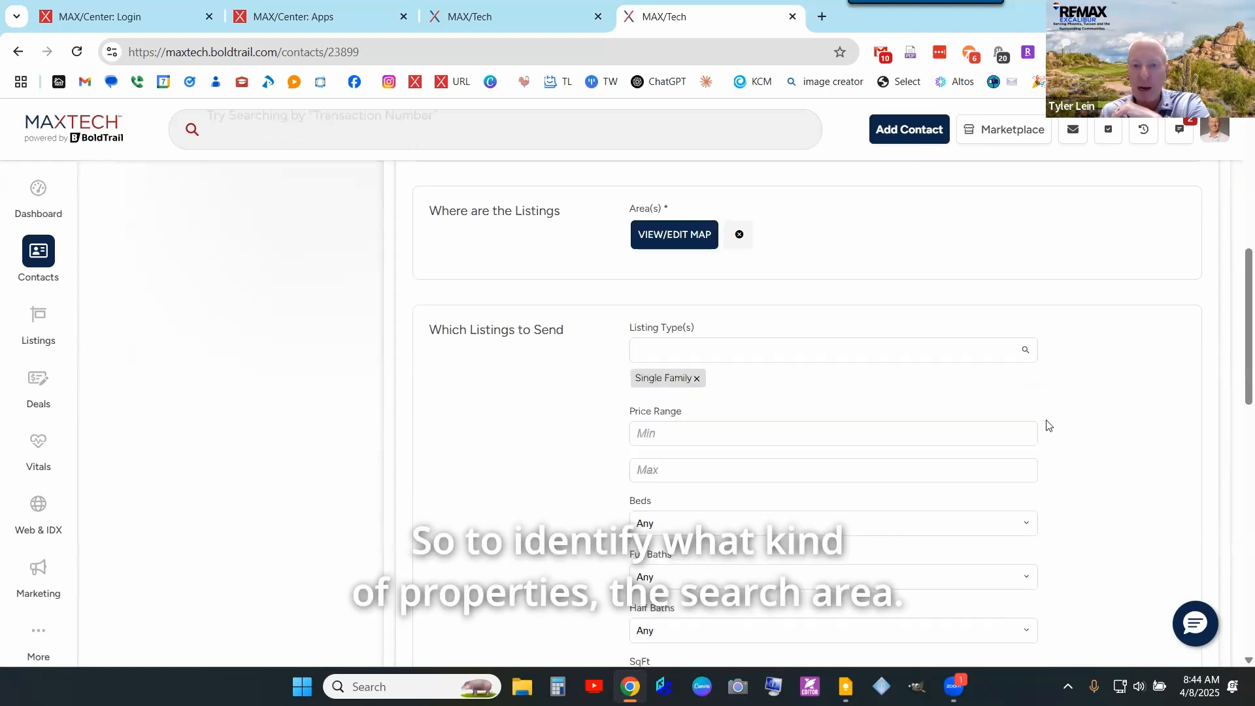
click(748, 431)
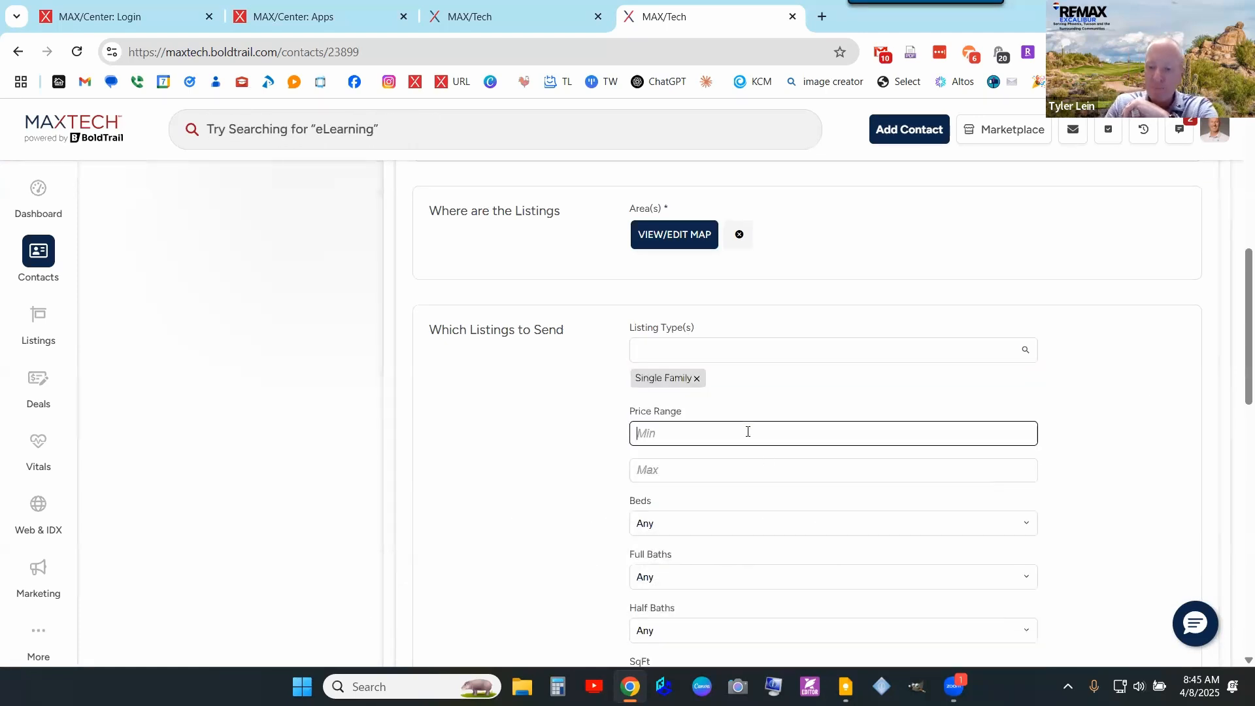
text(400000)
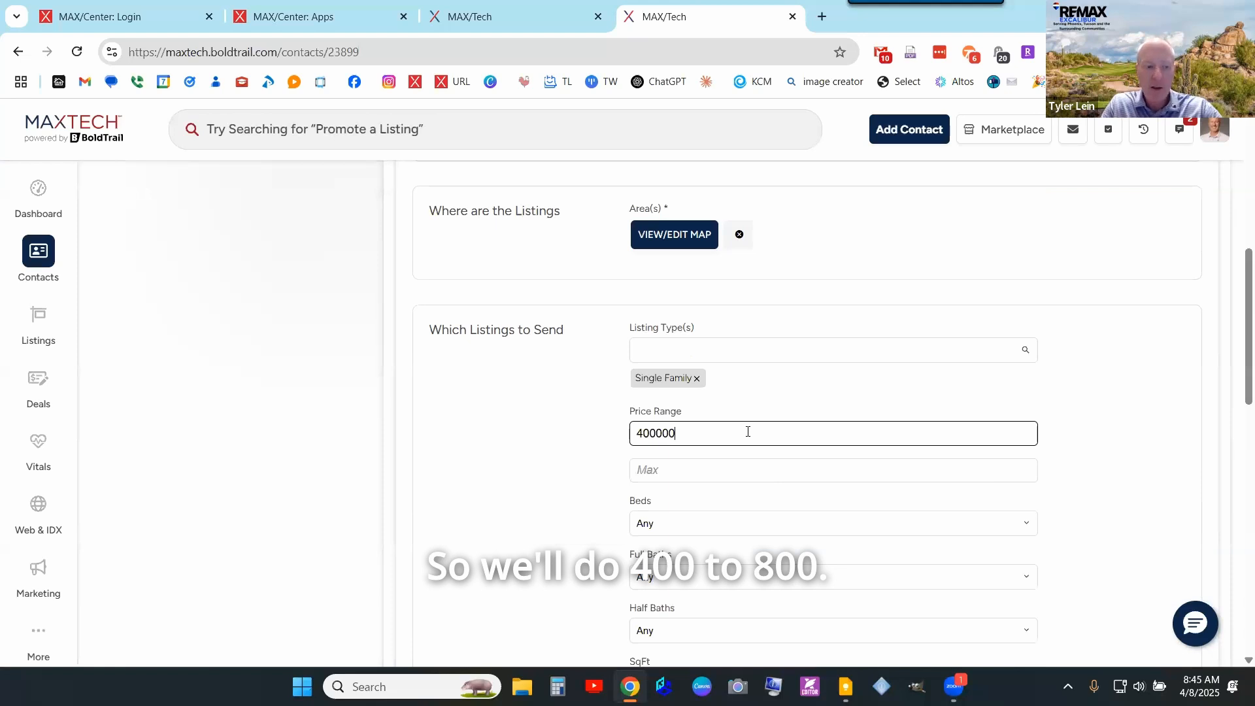
click(746, 468)
text(800000)
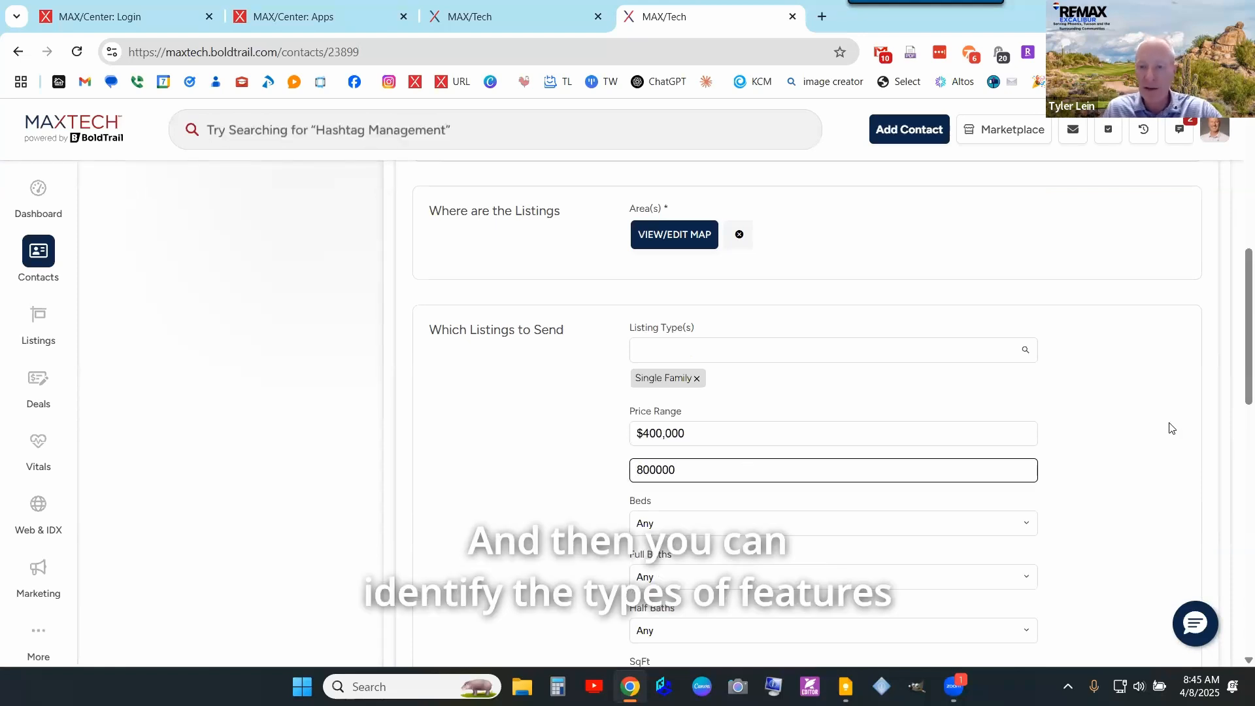
click(899, 395)
- Require at least 2 bedrooms and 2 full baths
scroll(852, 348, down, 2)
click(837, 365)
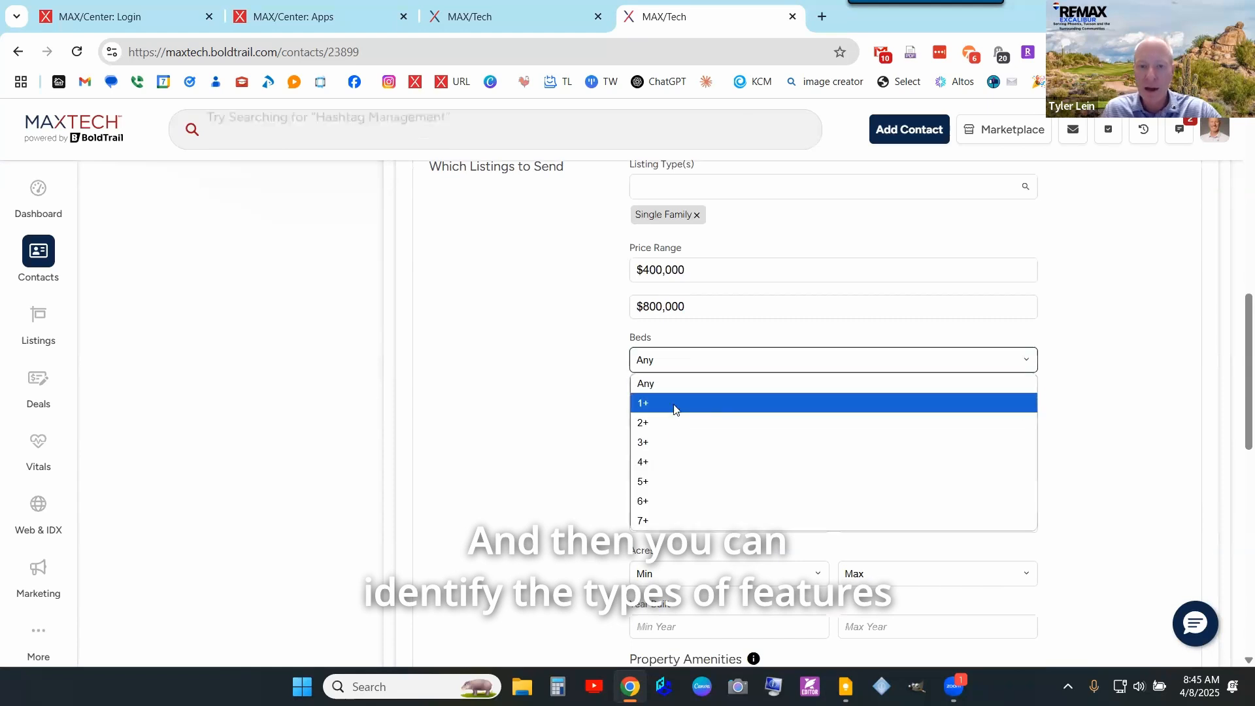
click(647, 420)
click(653, 418)
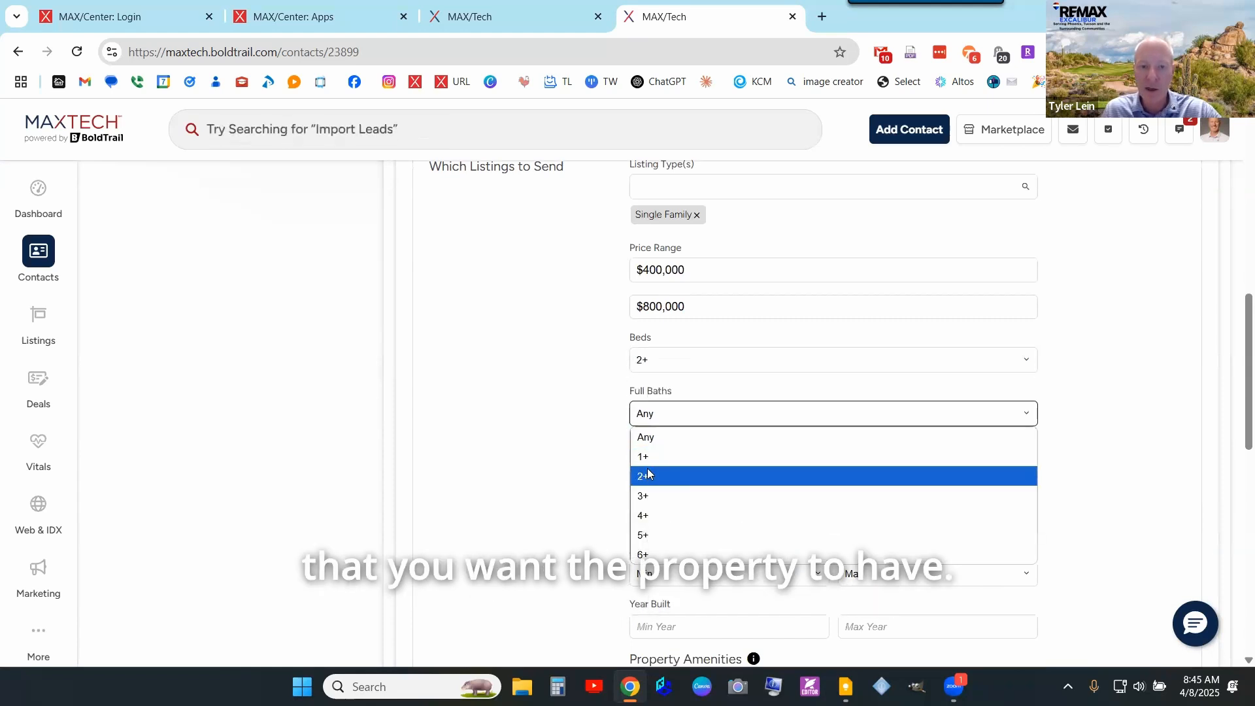
click(654, 476)
scroll(591, 462, down, 4)
scroll(759, 277, down, 2)
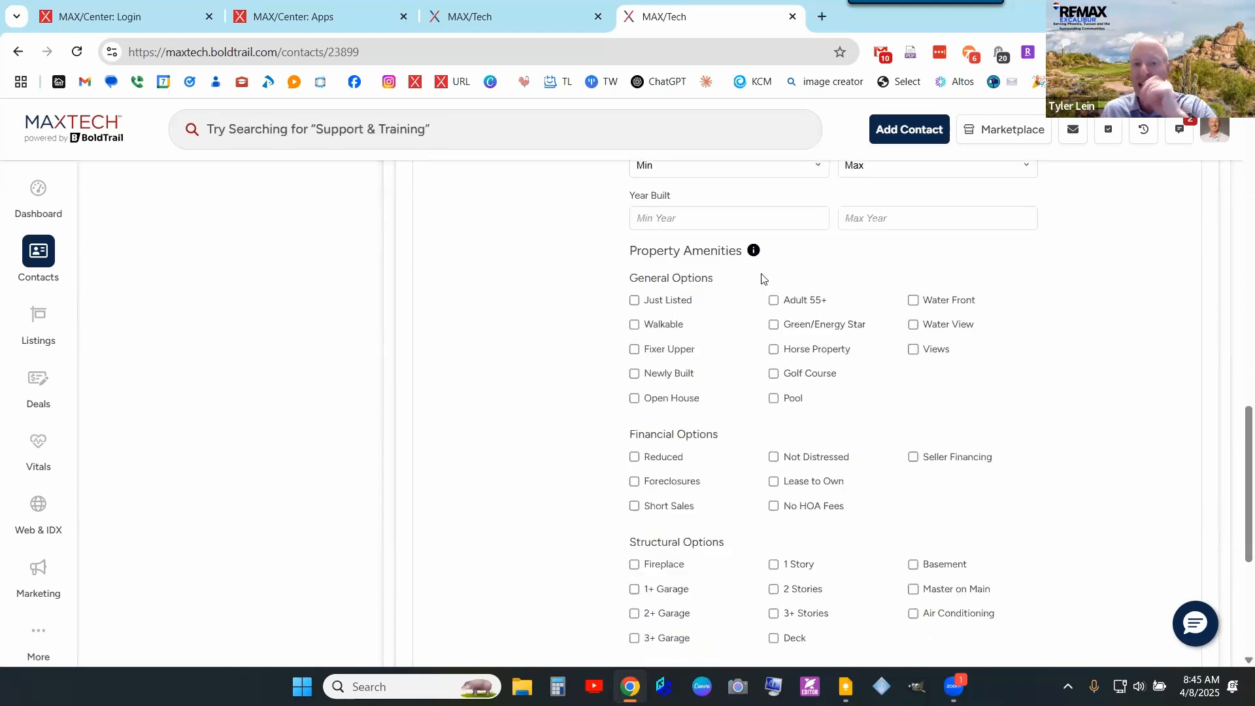
scroll(832, 392, down, 4)
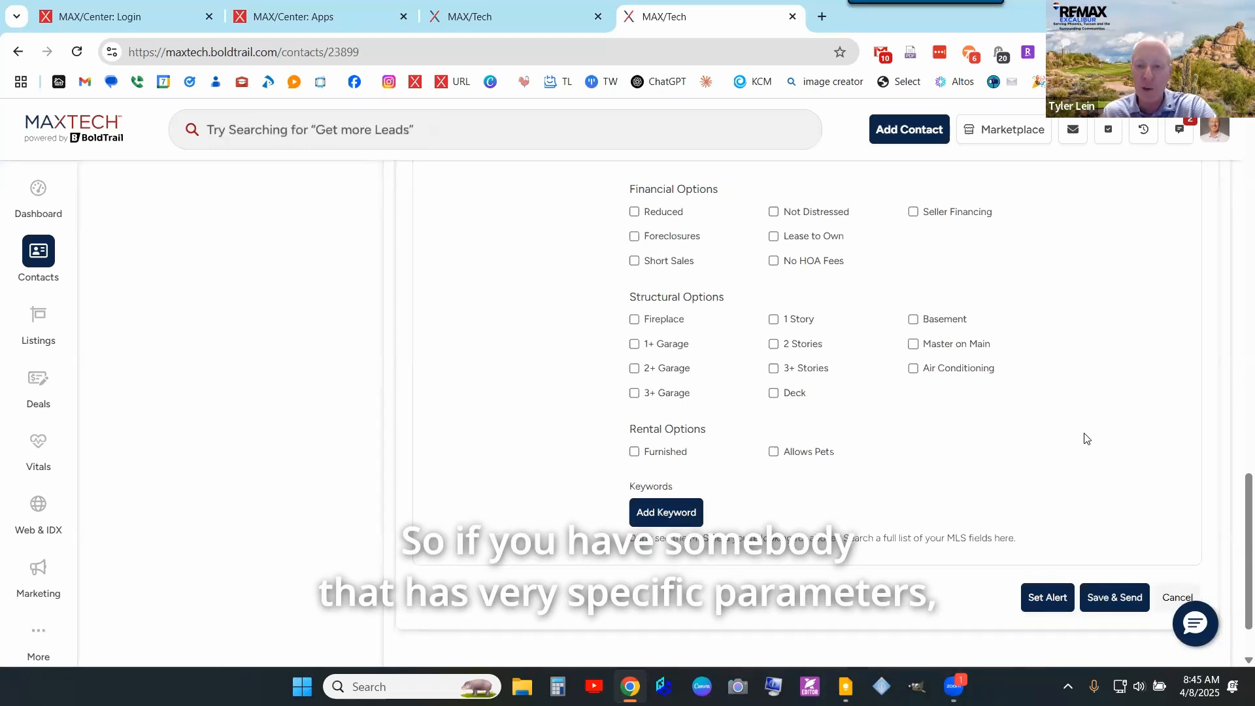
- Add a keyword filter Pool Y/N set to Yes
click(671, 511)
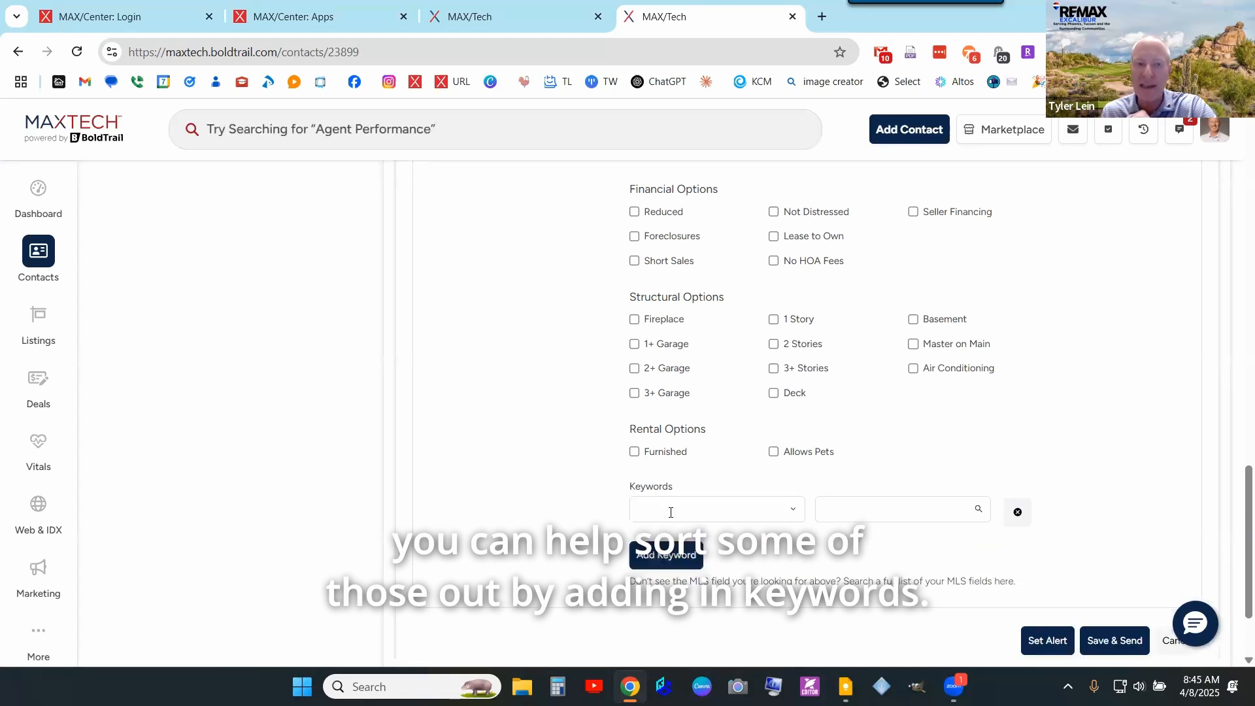
click(727, 503)
text(poo)
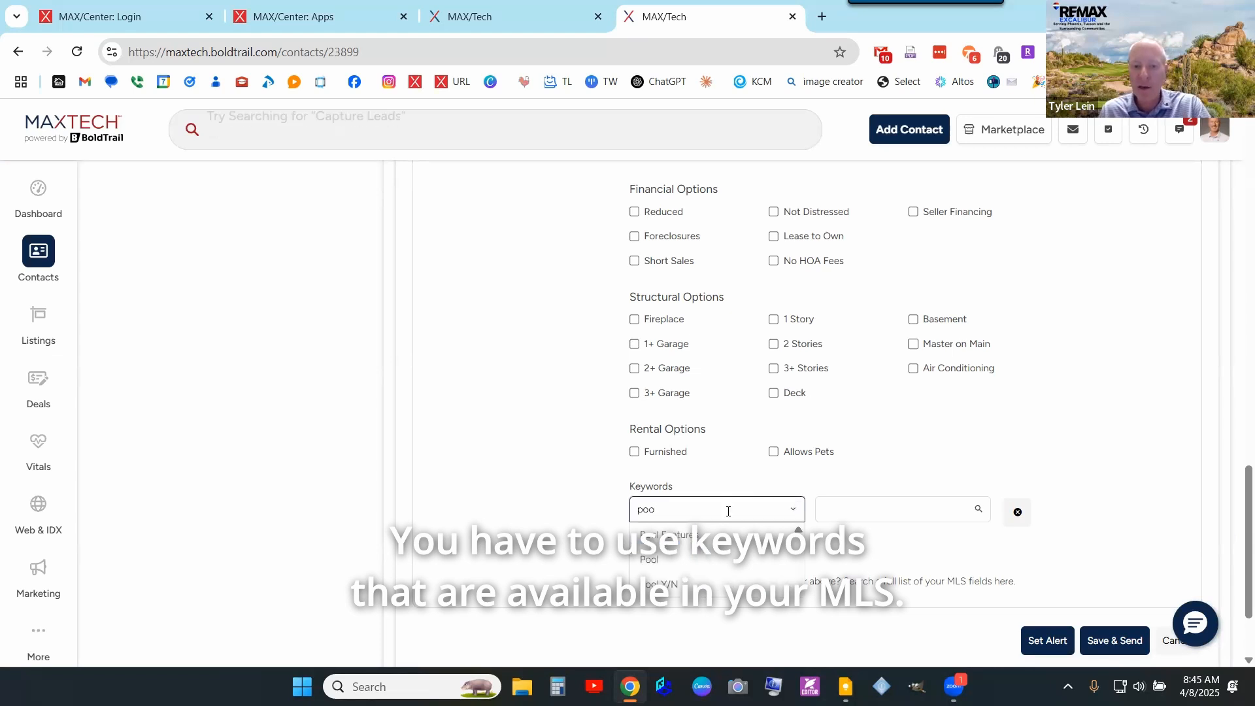
click(702, 588)
click(873, 510)
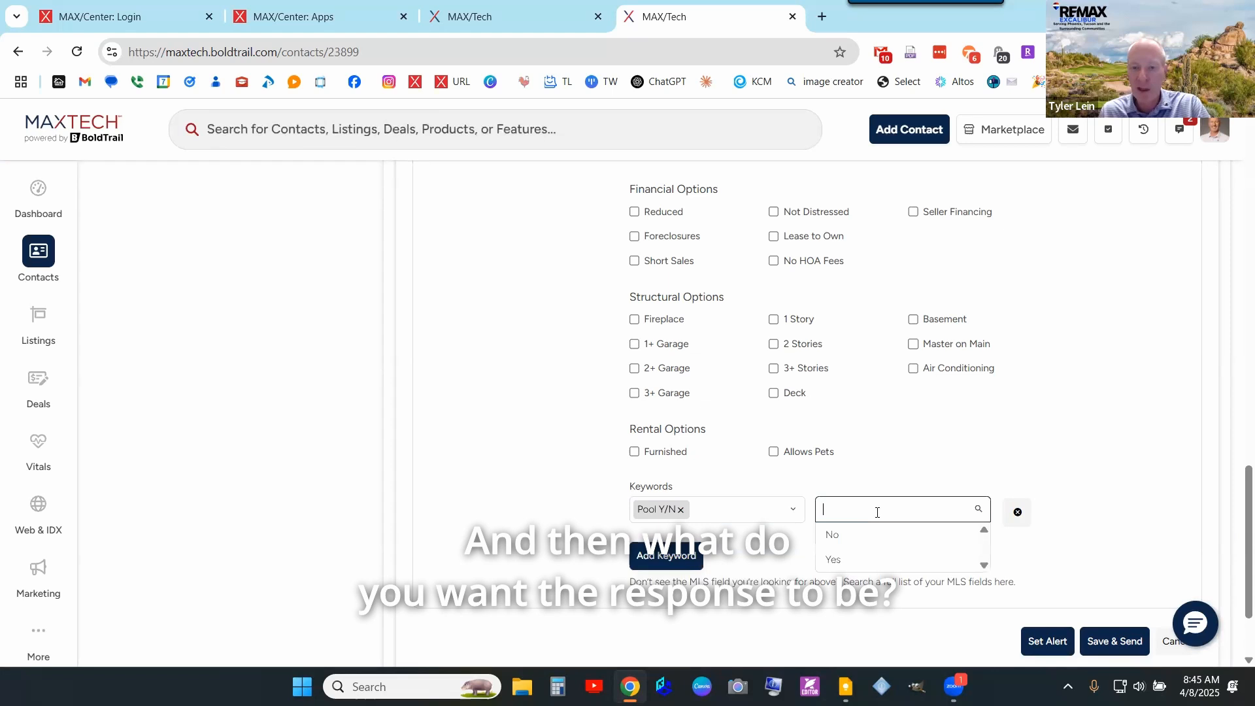
click(857, 562)
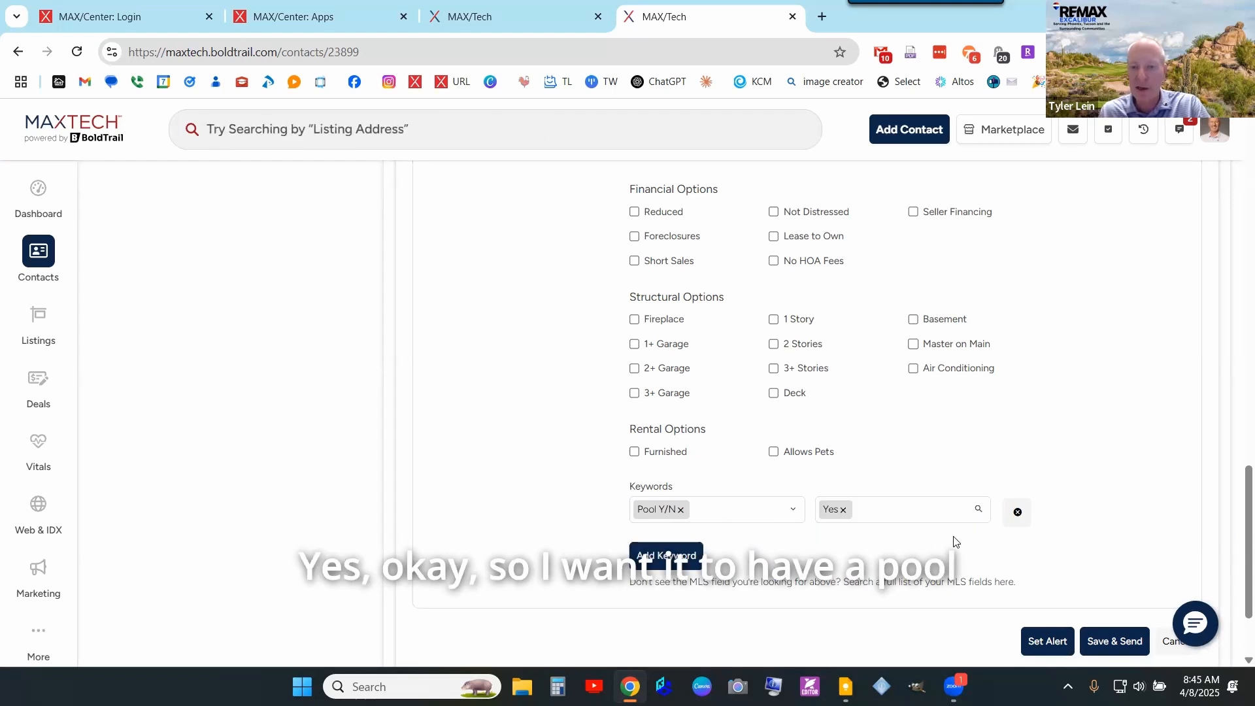
- Add a second keyword filter Cook Top Gas set to True
click(666, 556)
click(740, 550)
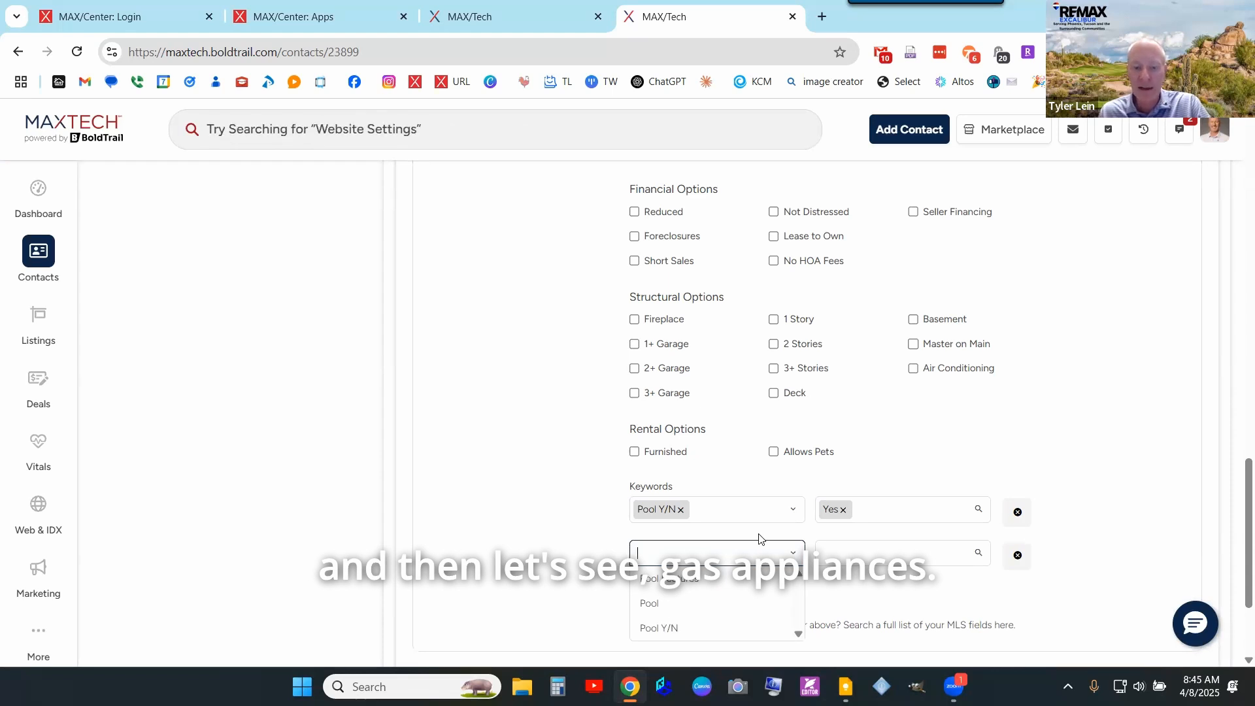
text(gas)
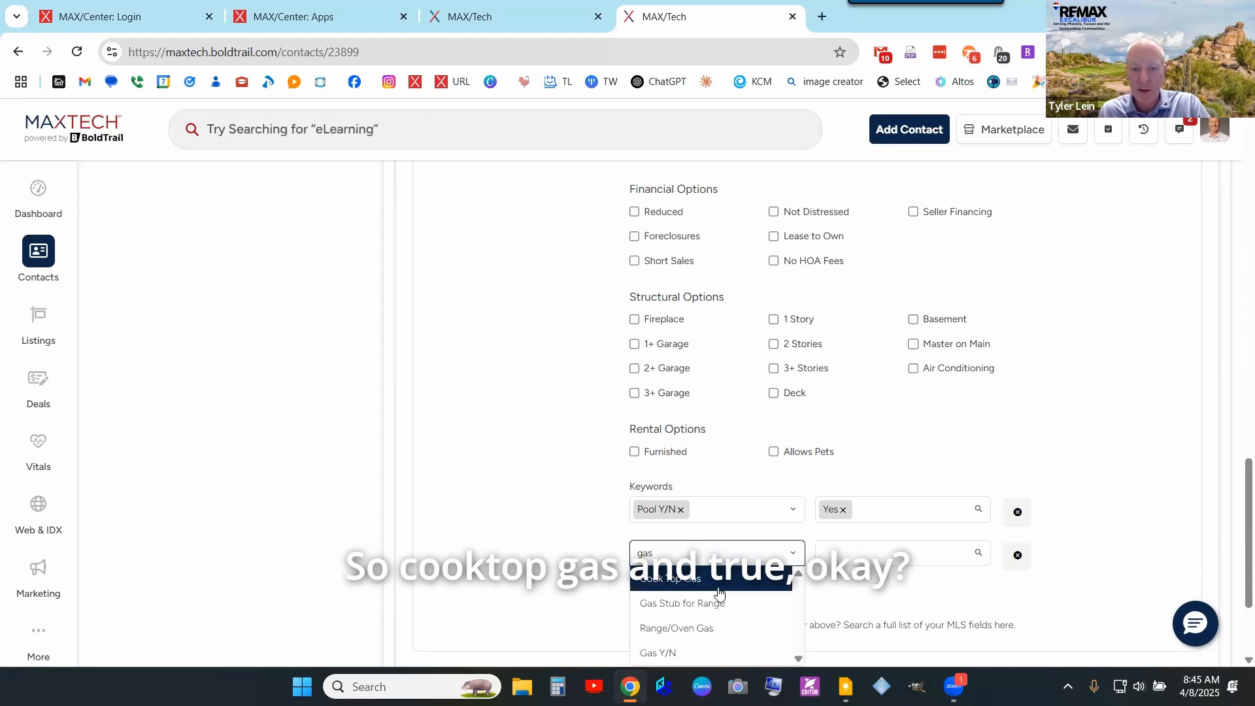
click(692, 588)
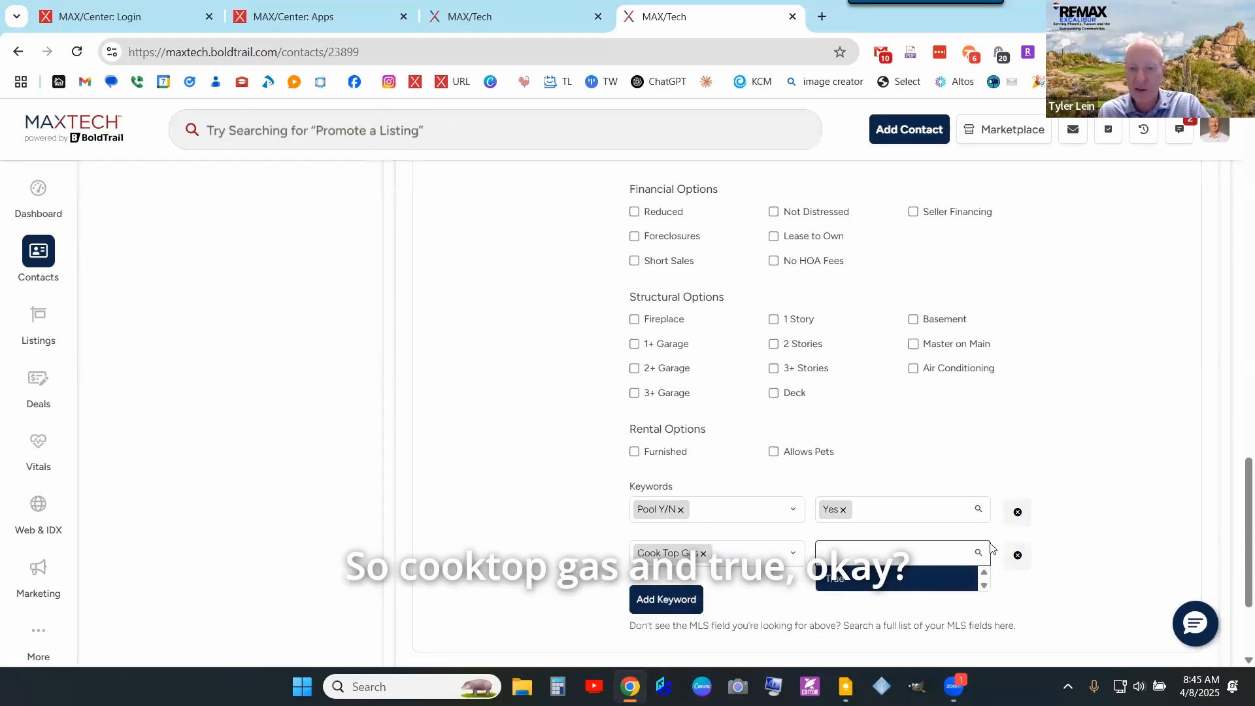
click(866, 579)
scroll(1095, 507, down, 1)
scroll(636, 304, up, 5)
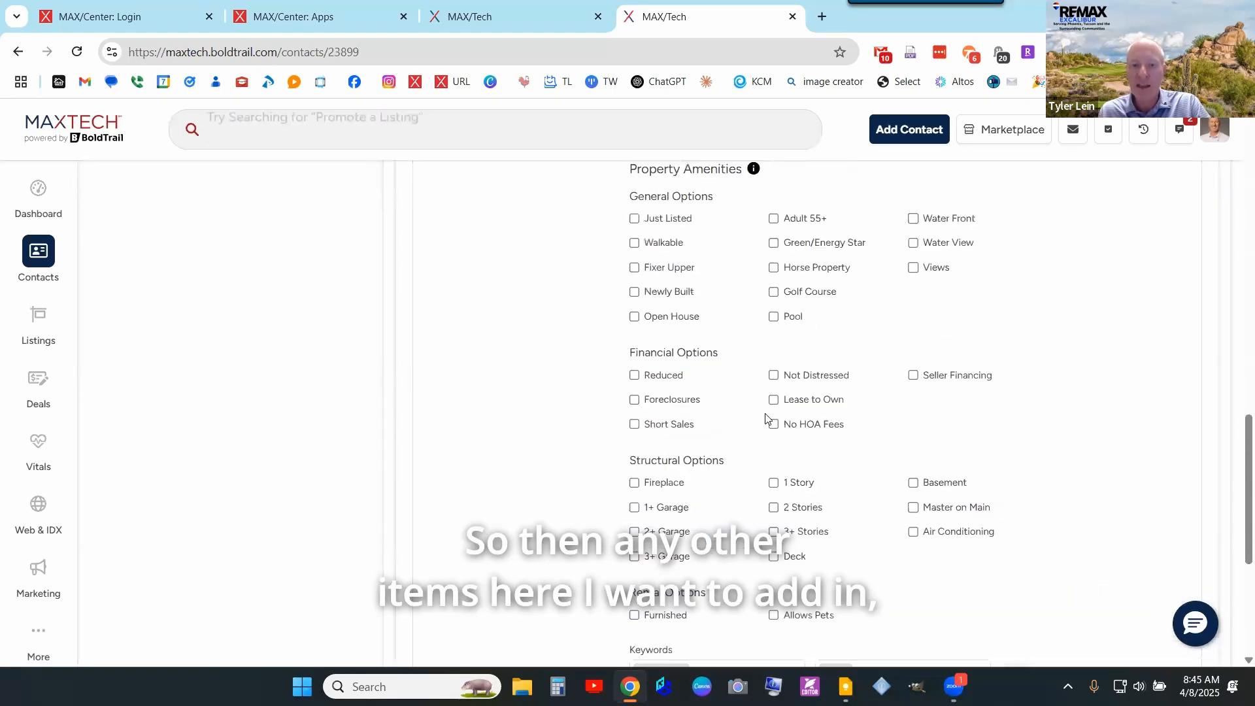
scroll(784, 309, up, 4)
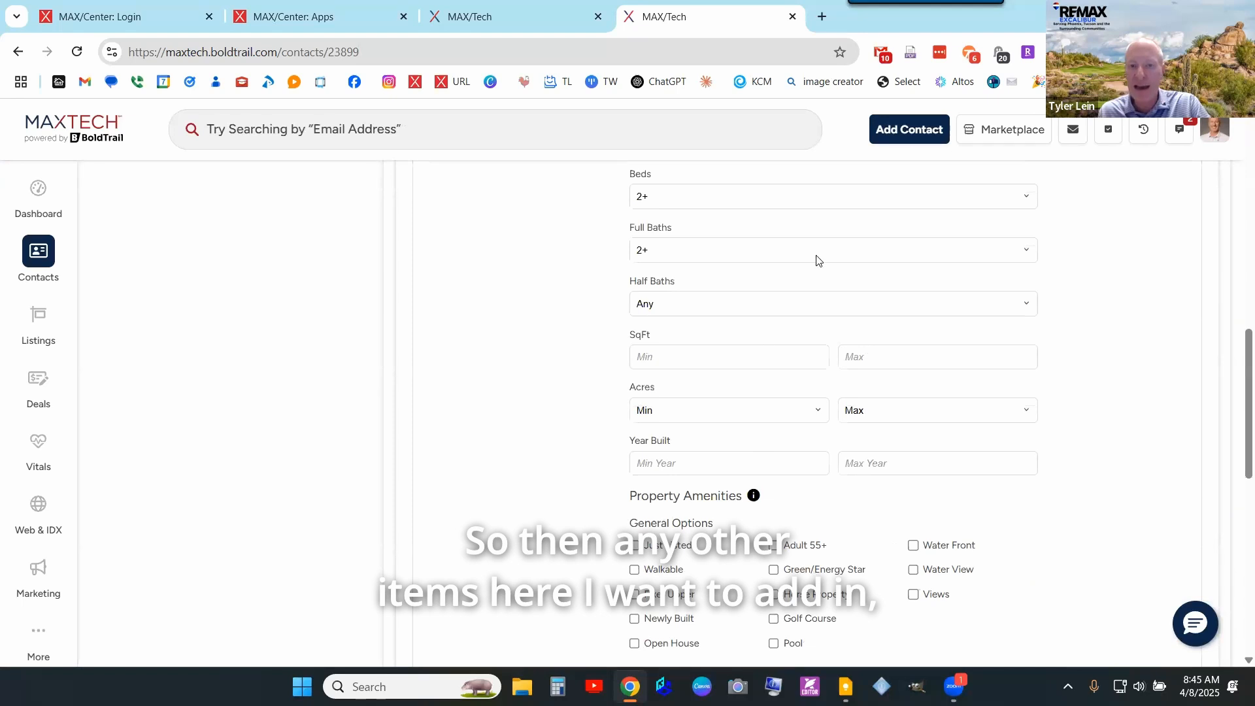
scroll(797, 364, down, 10)
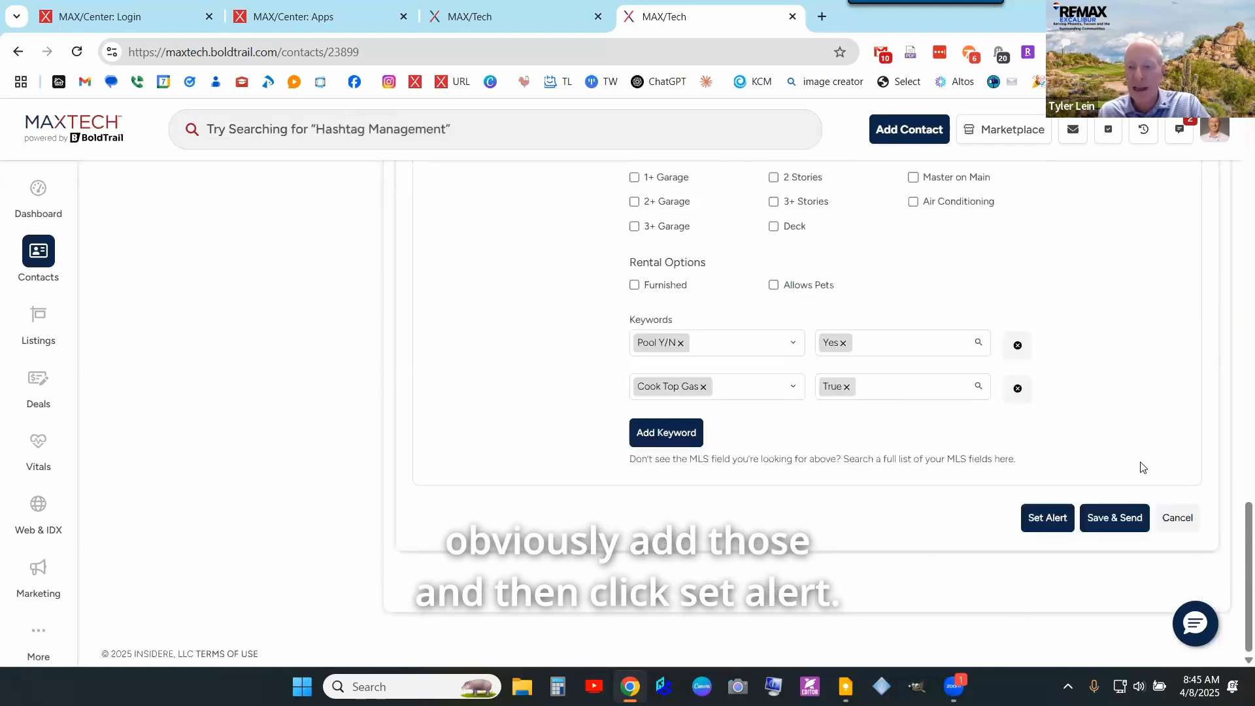
- Save the 85050 DEMO alert, toggle it off and back on, and return to the timeline
click(1051, 523)
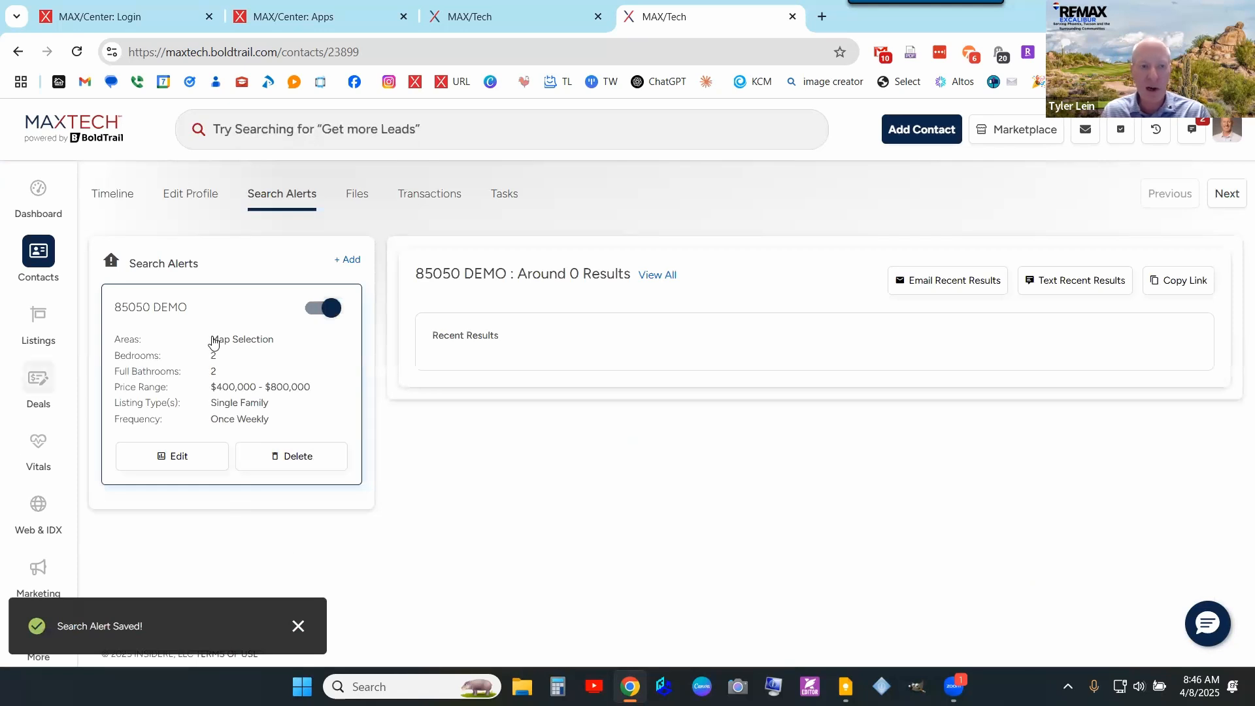
click(333, 306)
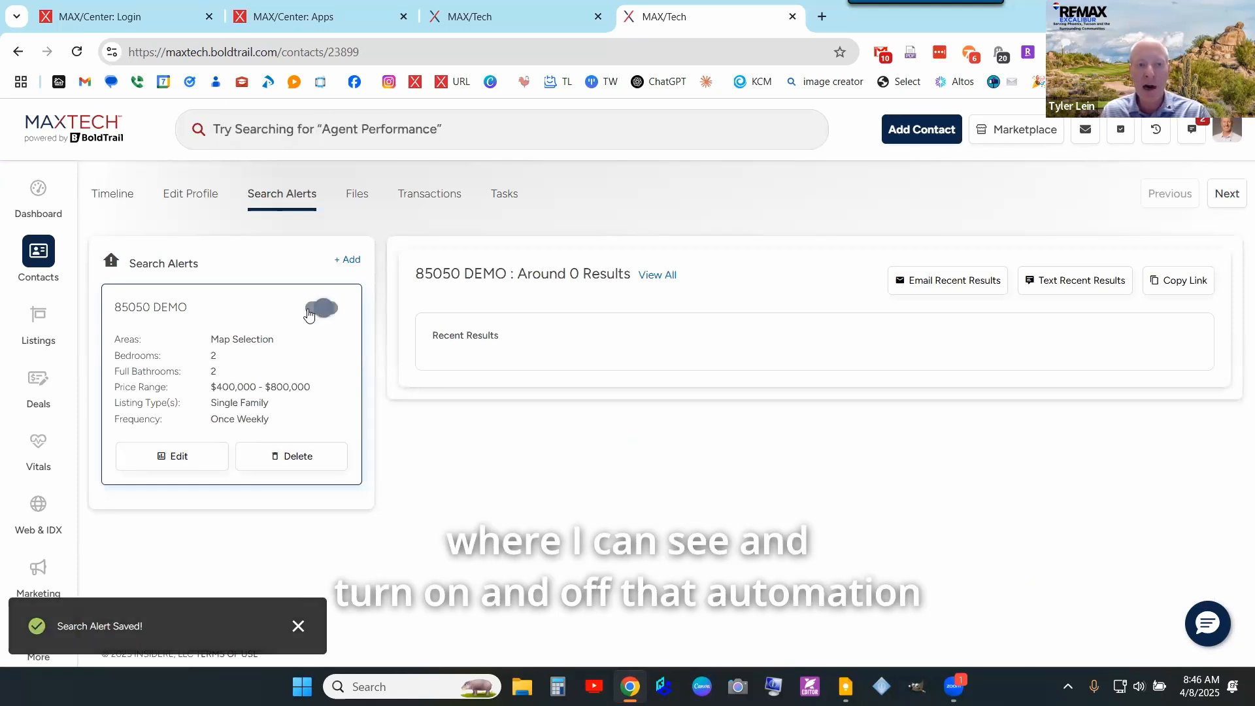
click(314, 313)
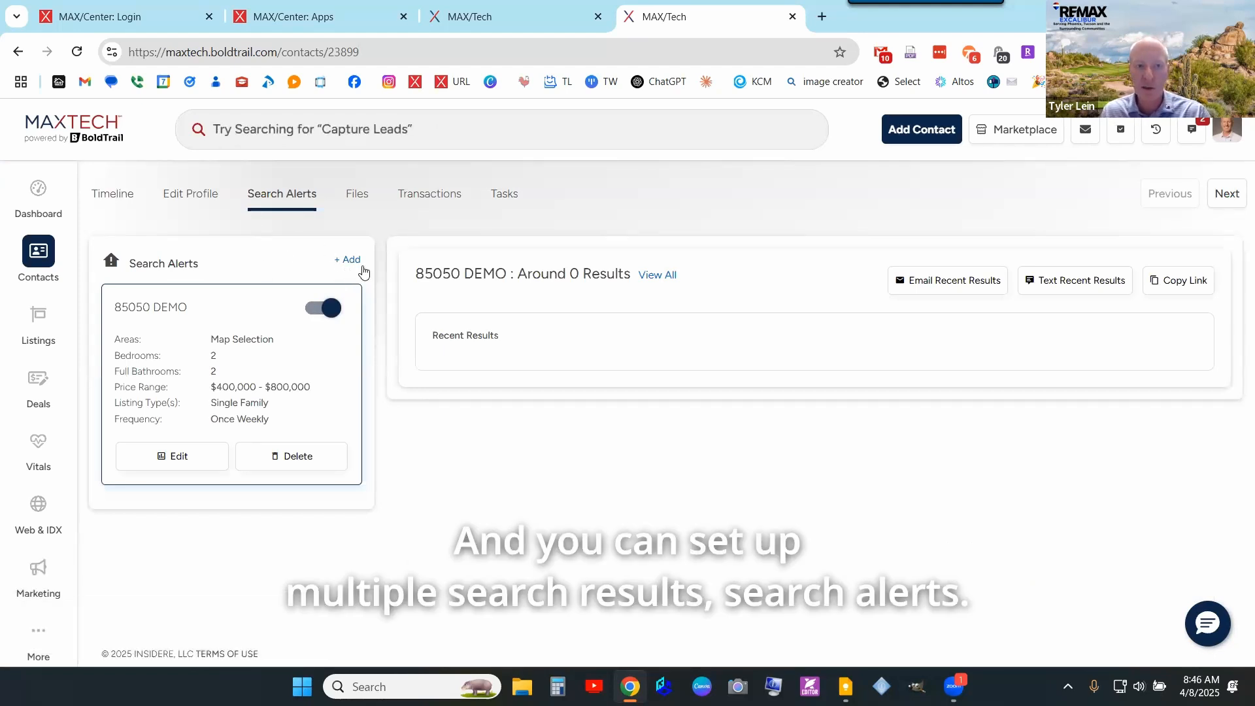
click(126, 199)
scroll(1116, 479, down, 5)
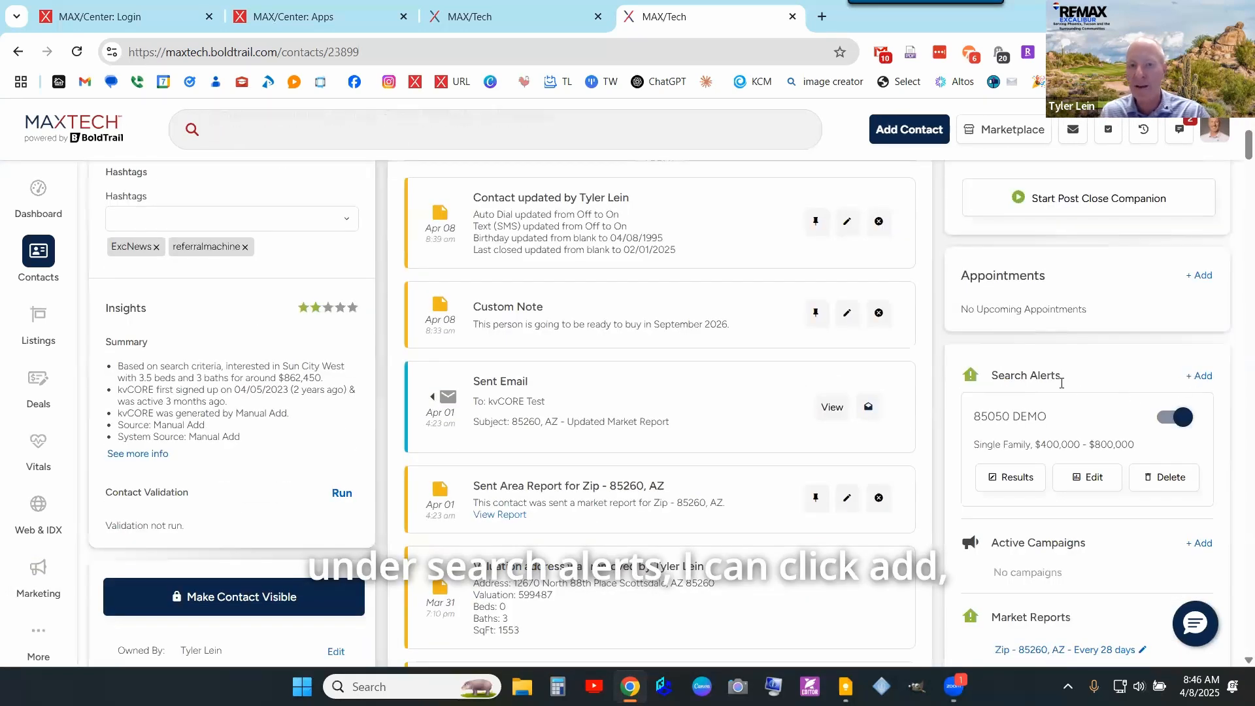
scroll(1052, 379, up, 5)
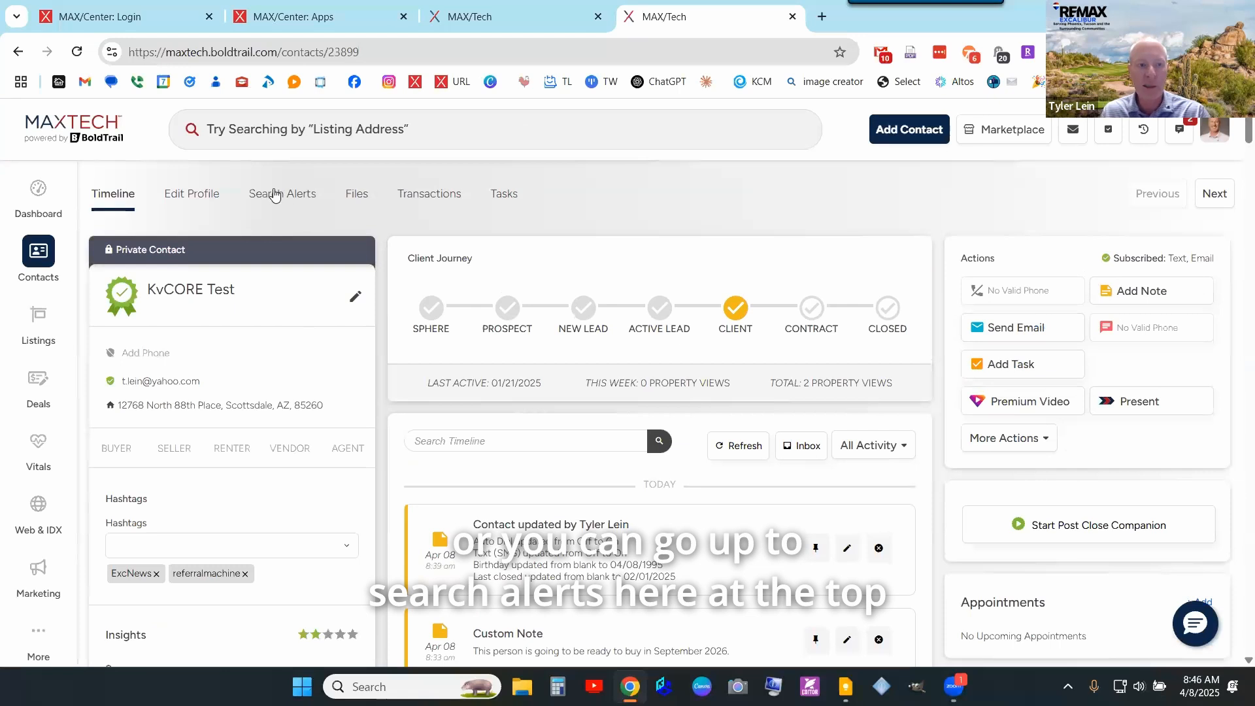
click(273, 198)
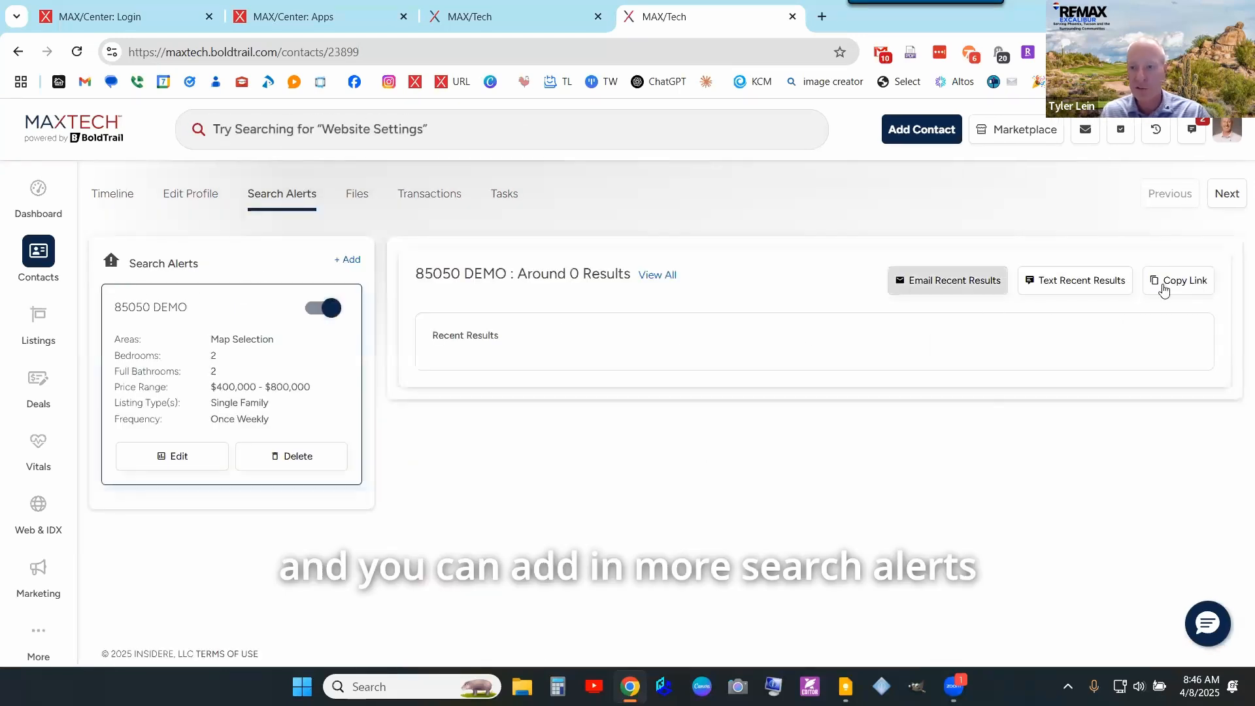
click(116, 197)
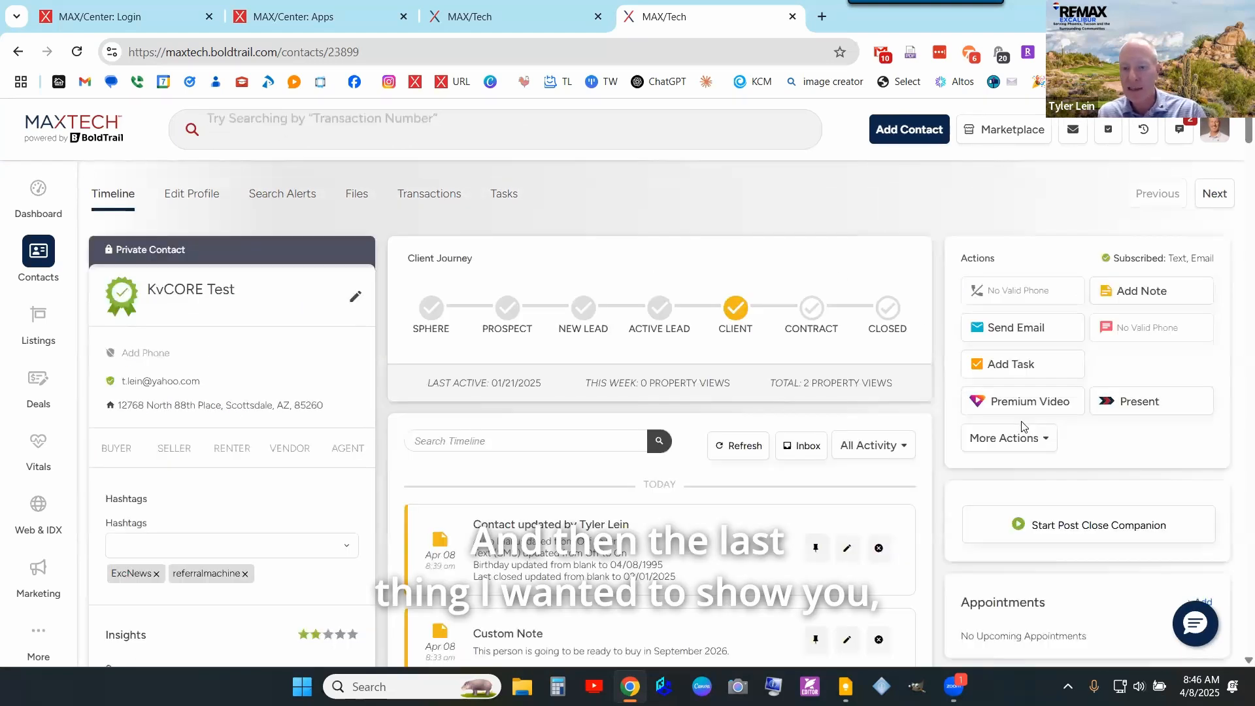
- Add Buyer Nurture - 1 Year Campaign (DEMO) to the contact's active campaigns
scroll(1026, 412, down, 6)
scroll(1036, 402, down, 2)
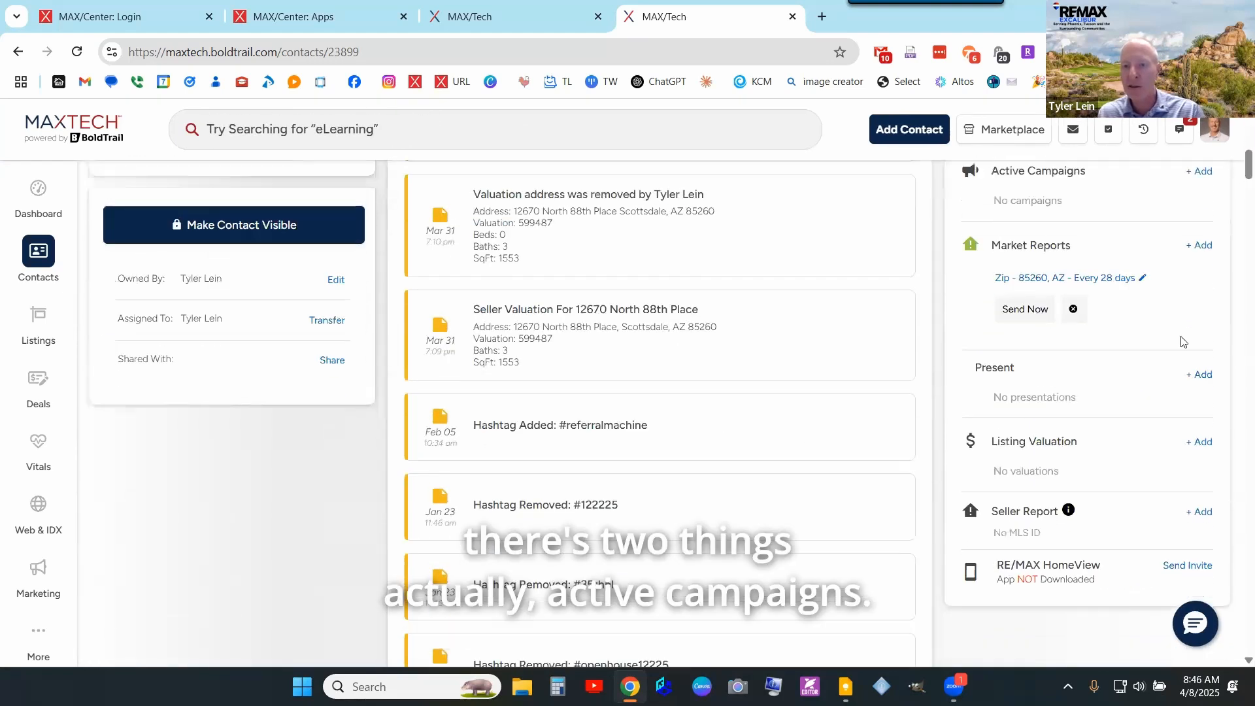
scroll(1111, 326, up, 2)
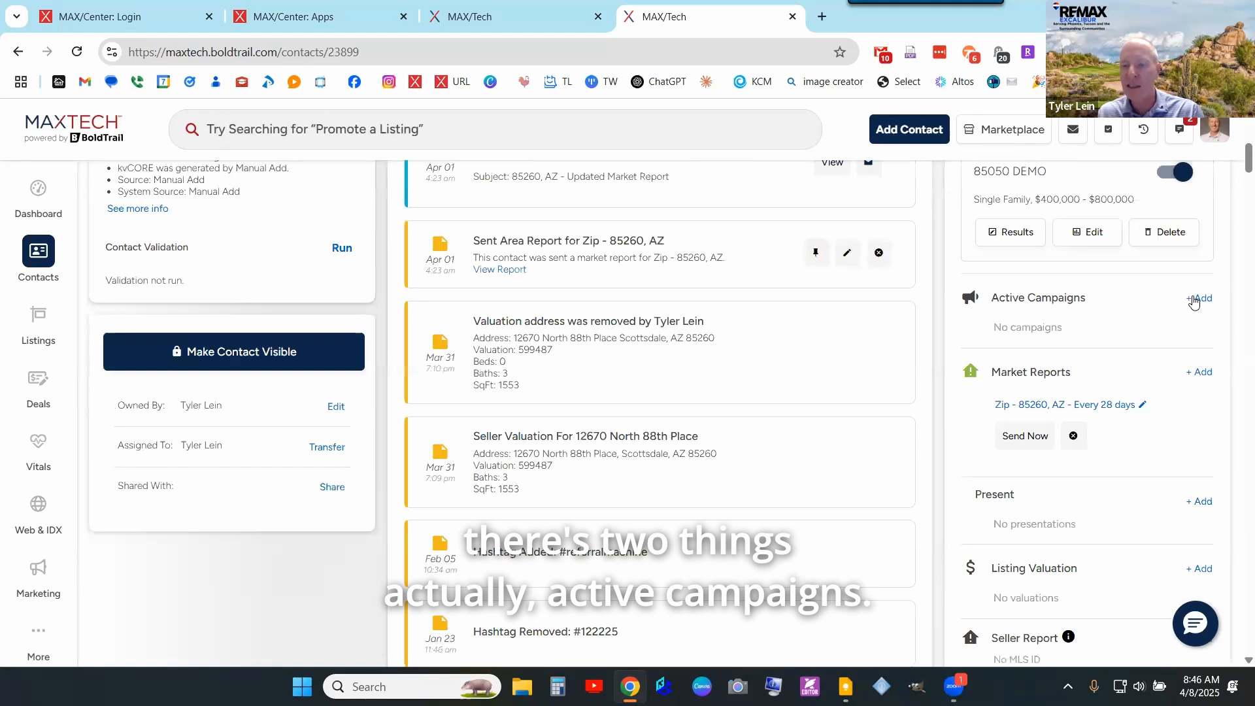
click(1196, 298)
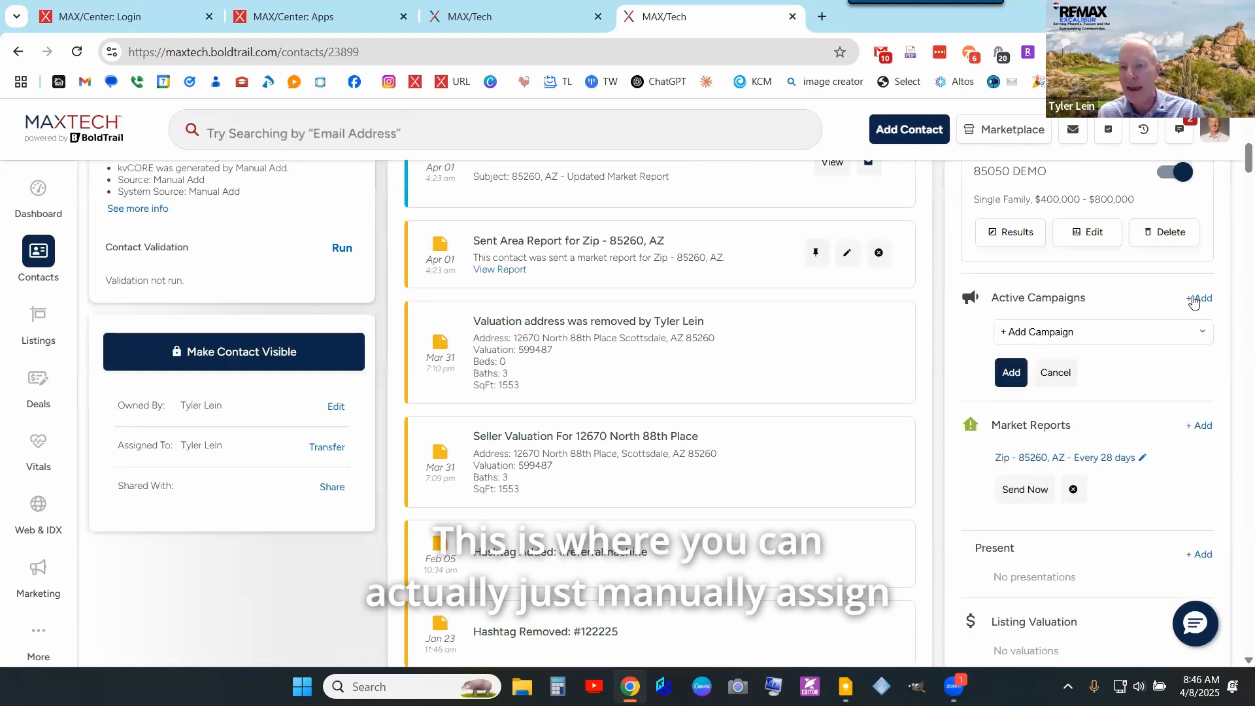
click(1170, 335)
click(1183, 372)
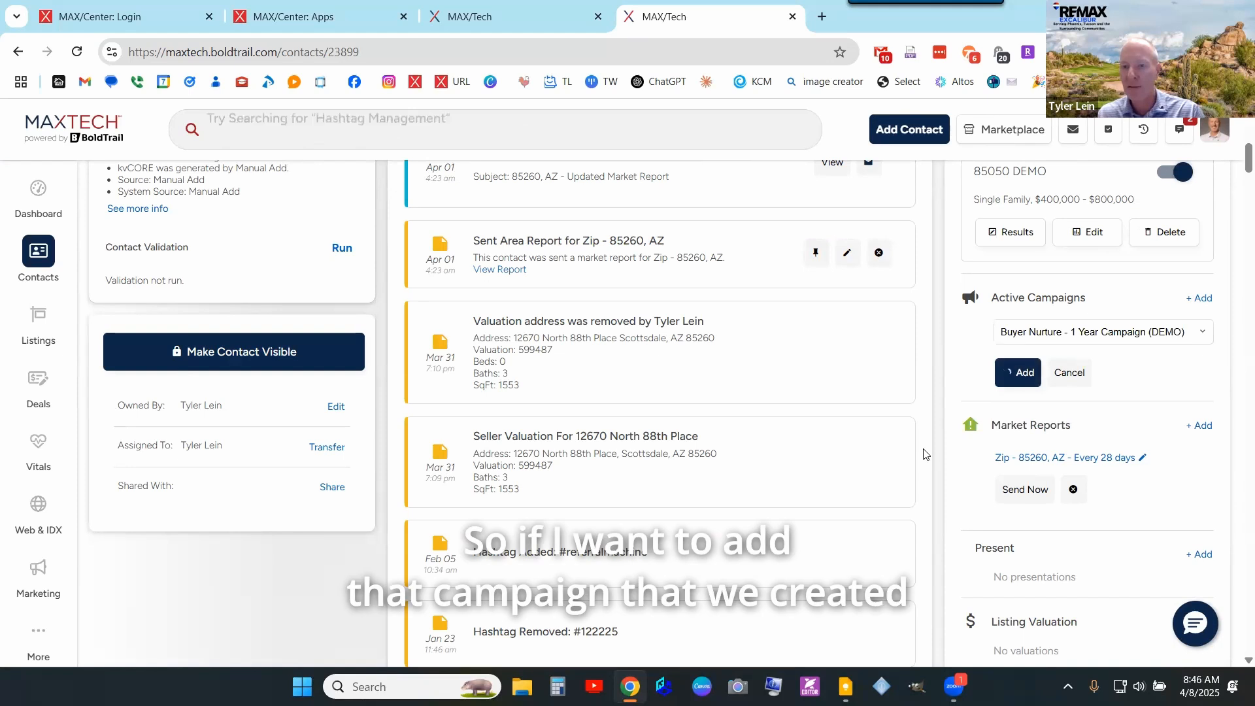
scroll(925, 454, up, 1)
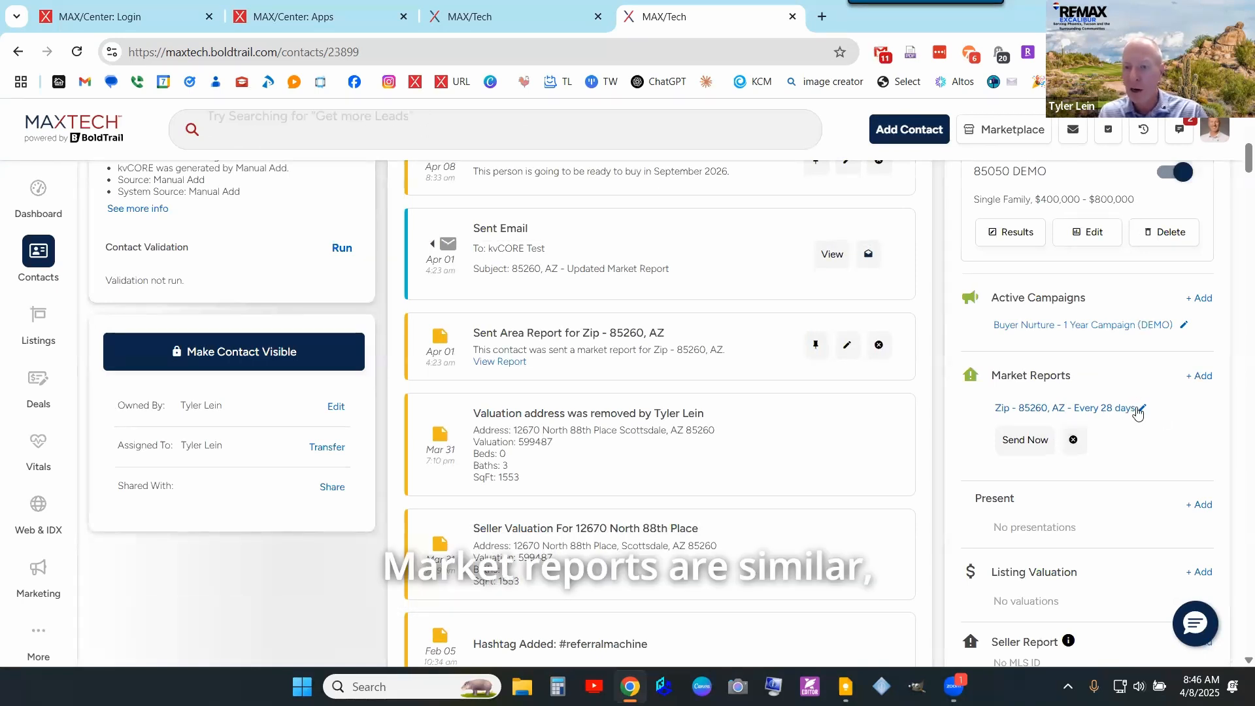
- Remove the 85260 market report and add a zip 85050, AZ report every 7 days
click(1072, 440)
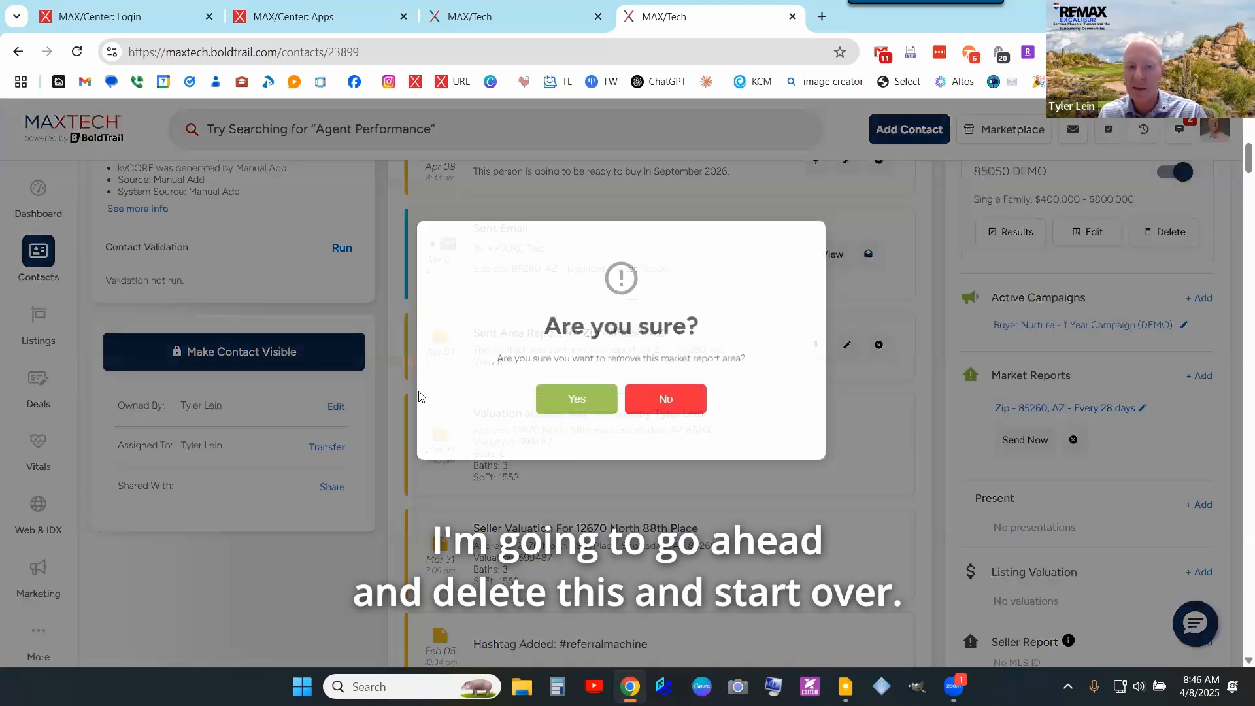
click(574, 399)
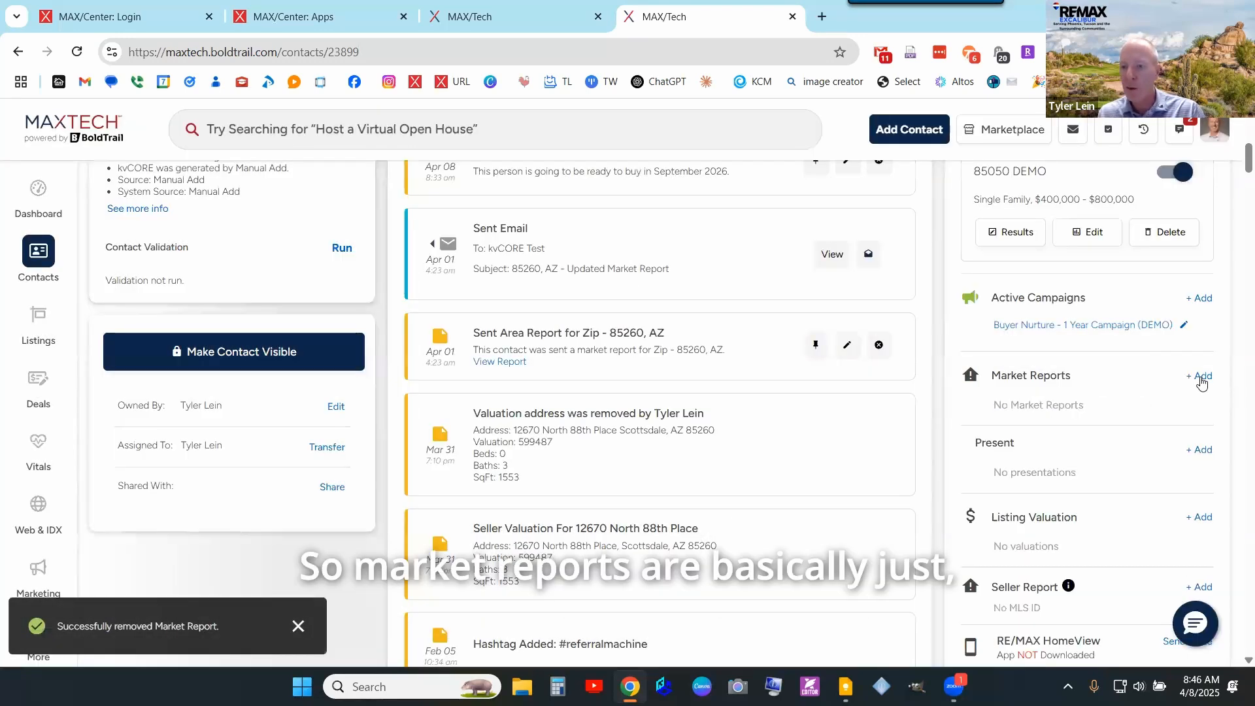
click(1200, 376)
click(1162, 405)
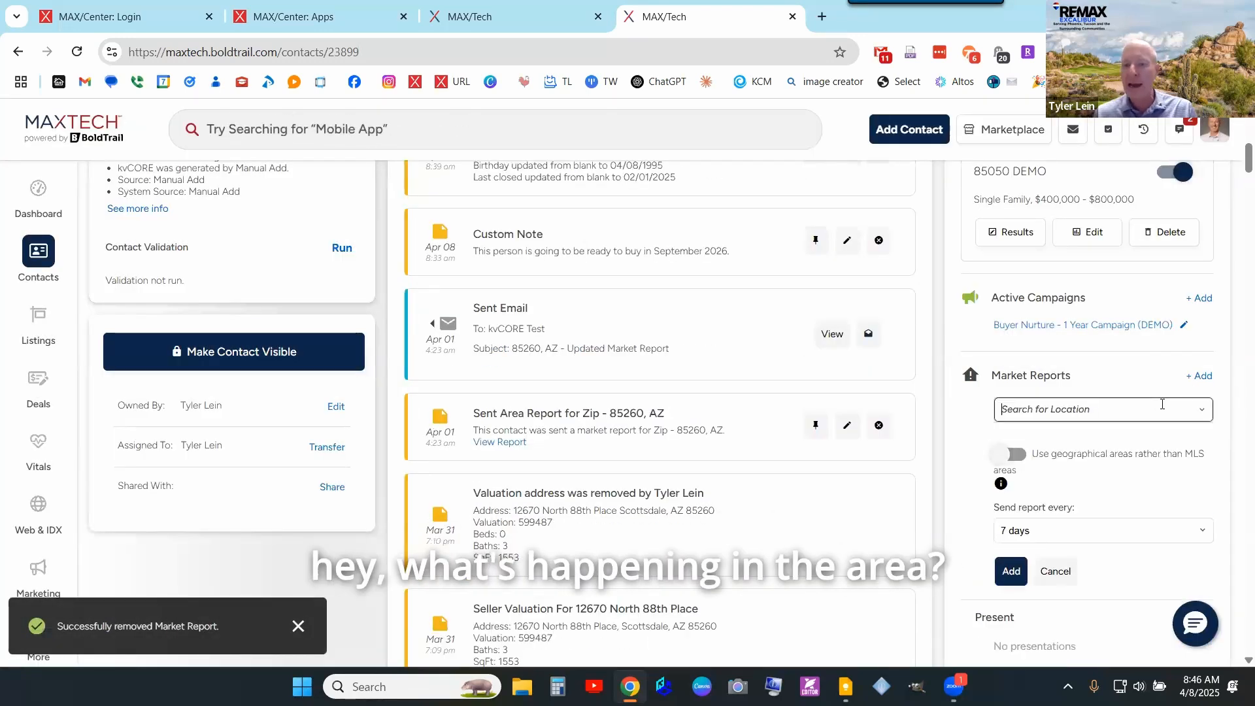
text(8)
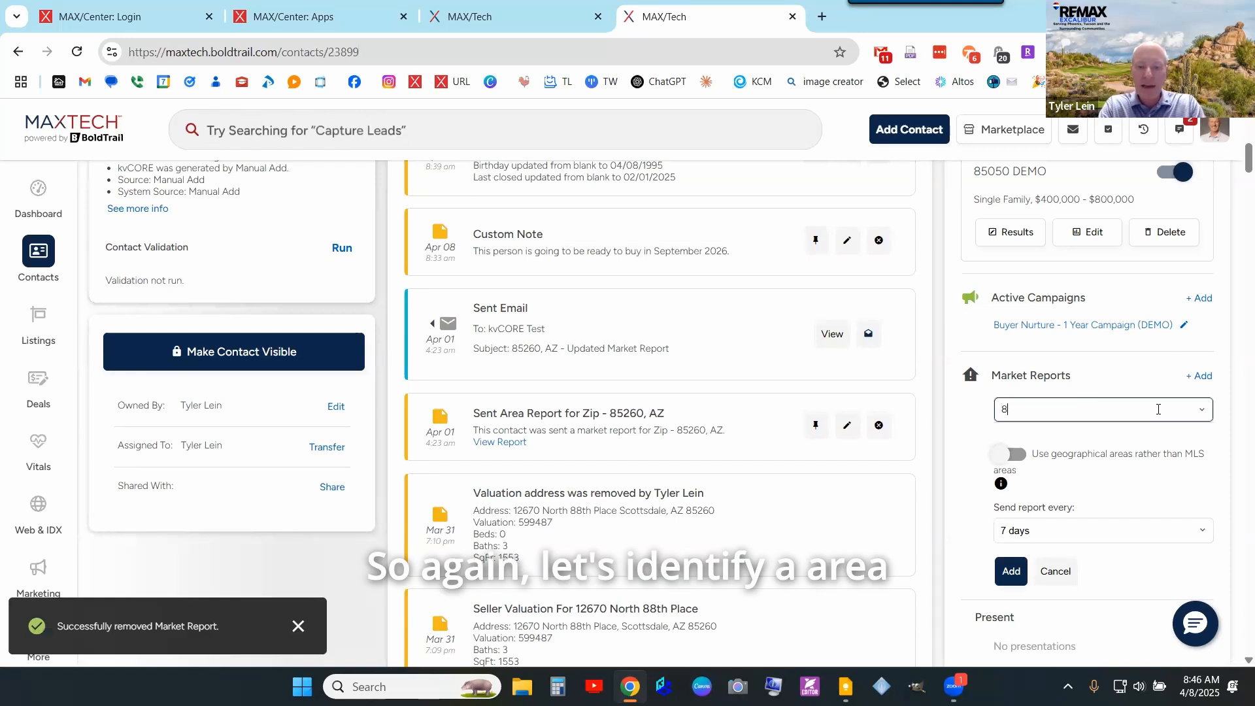
text(5050)
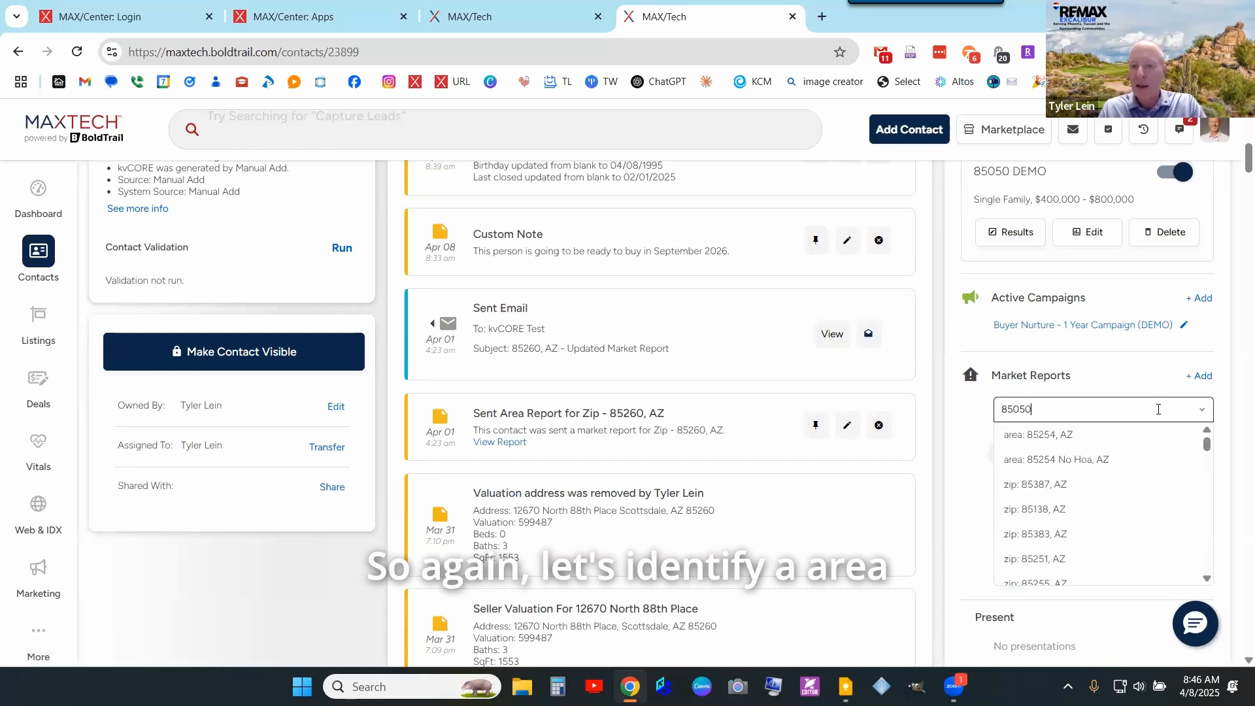
click(1078, 438)
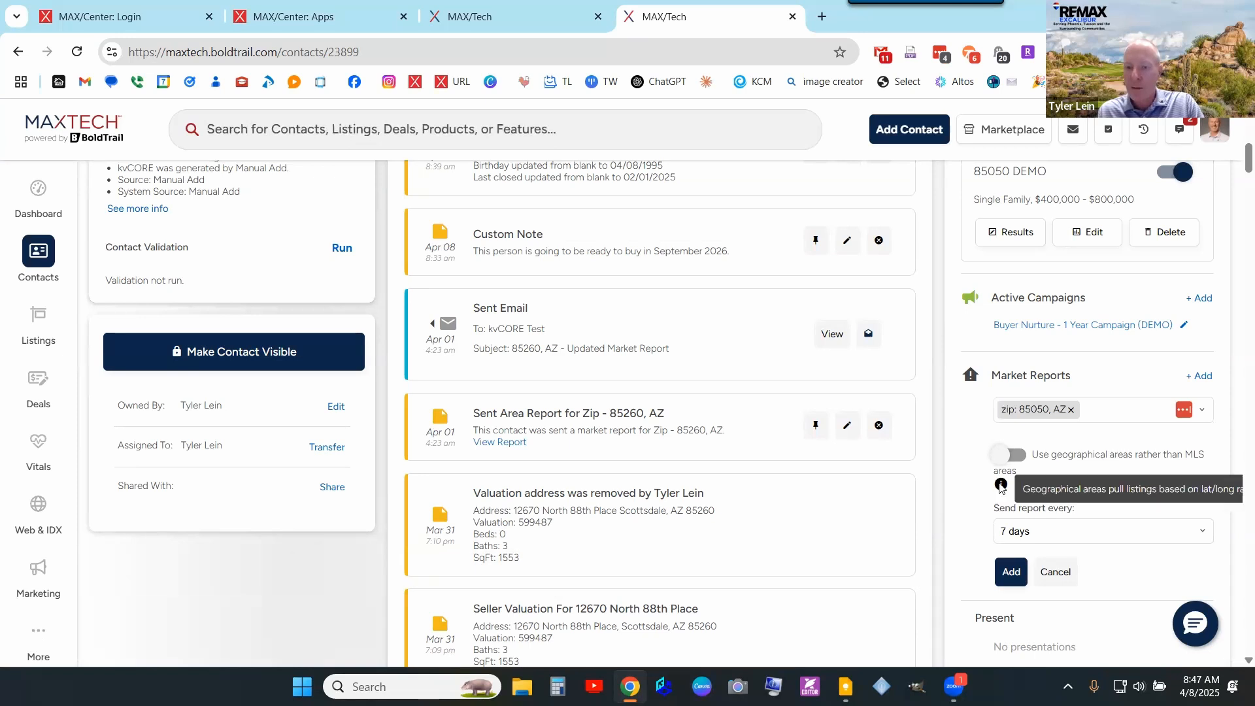
click(1036, 535)
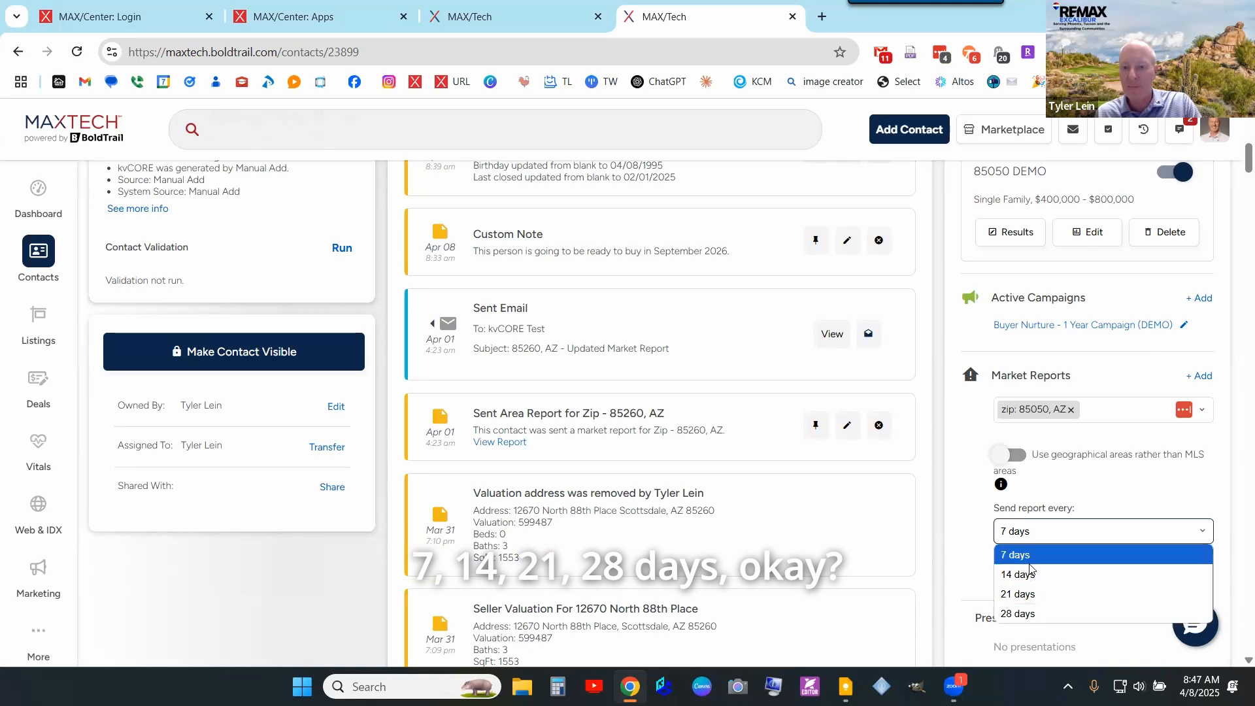
click(1129, 509)
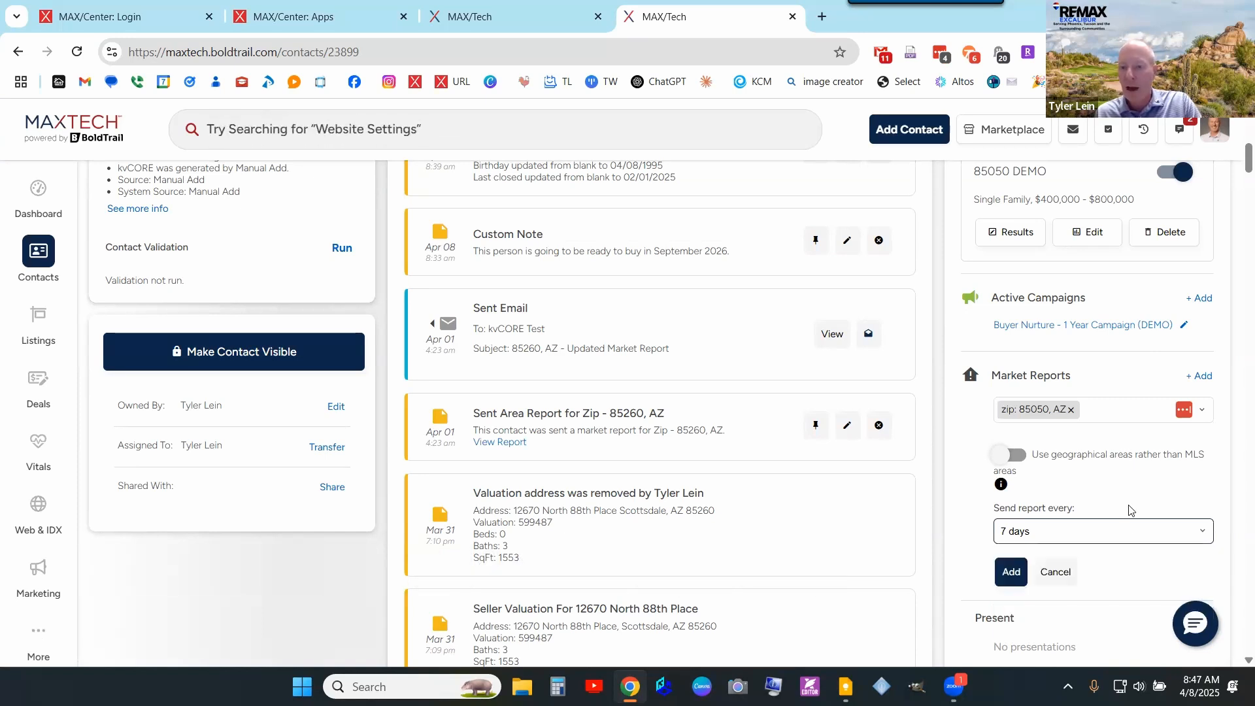
click(1007, 572)
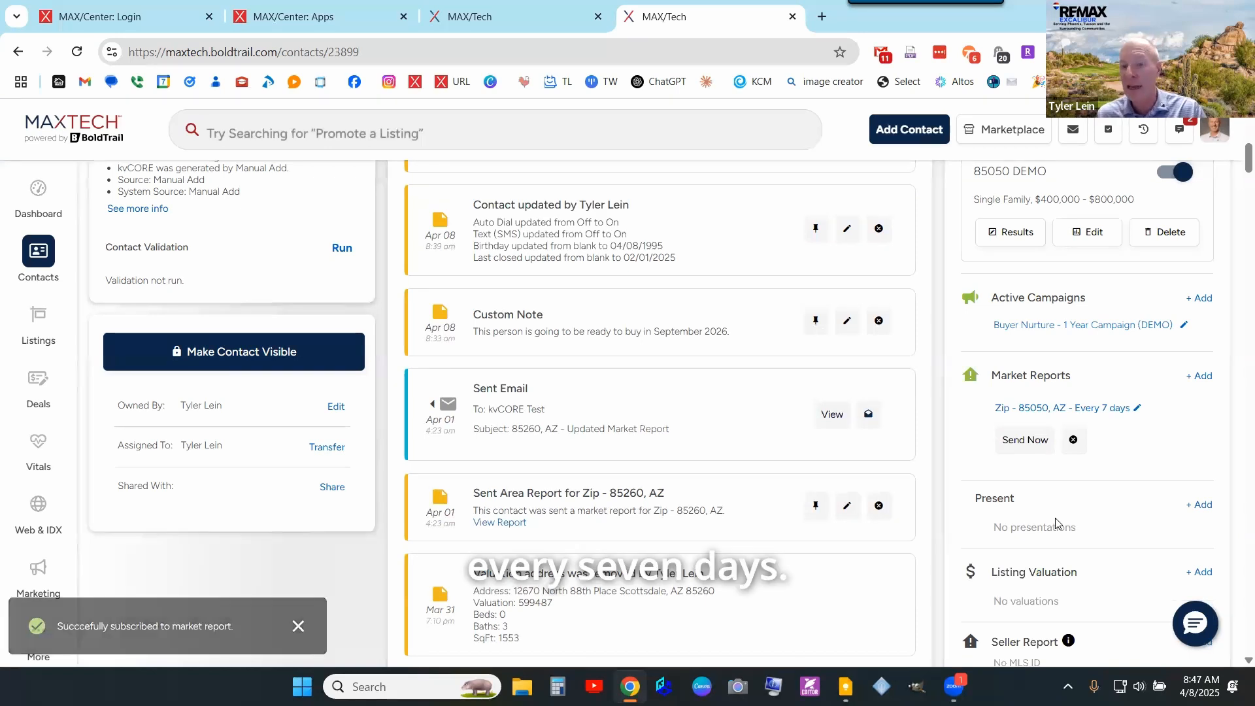
- Send the contact's 85050, AZ market report immediately with Send Now
click(1026, 441)
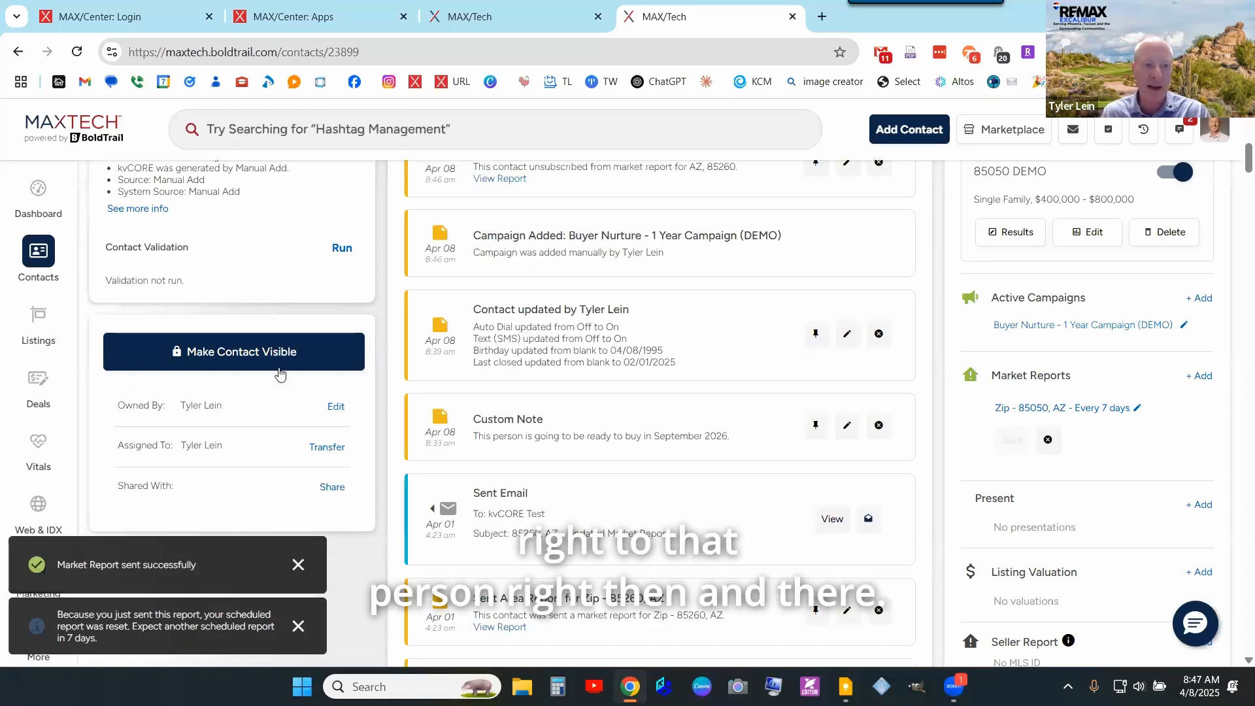
scroll(280, 373, up, 8)
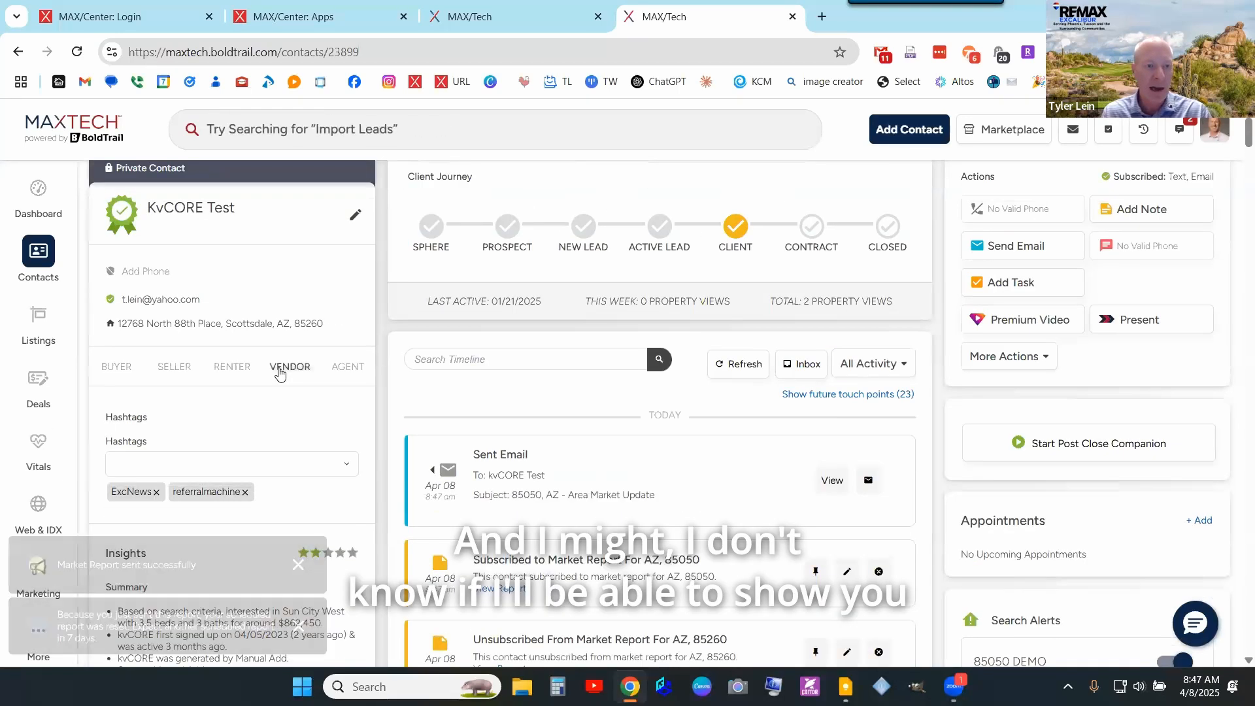
scroll(280, 372, down, 4)
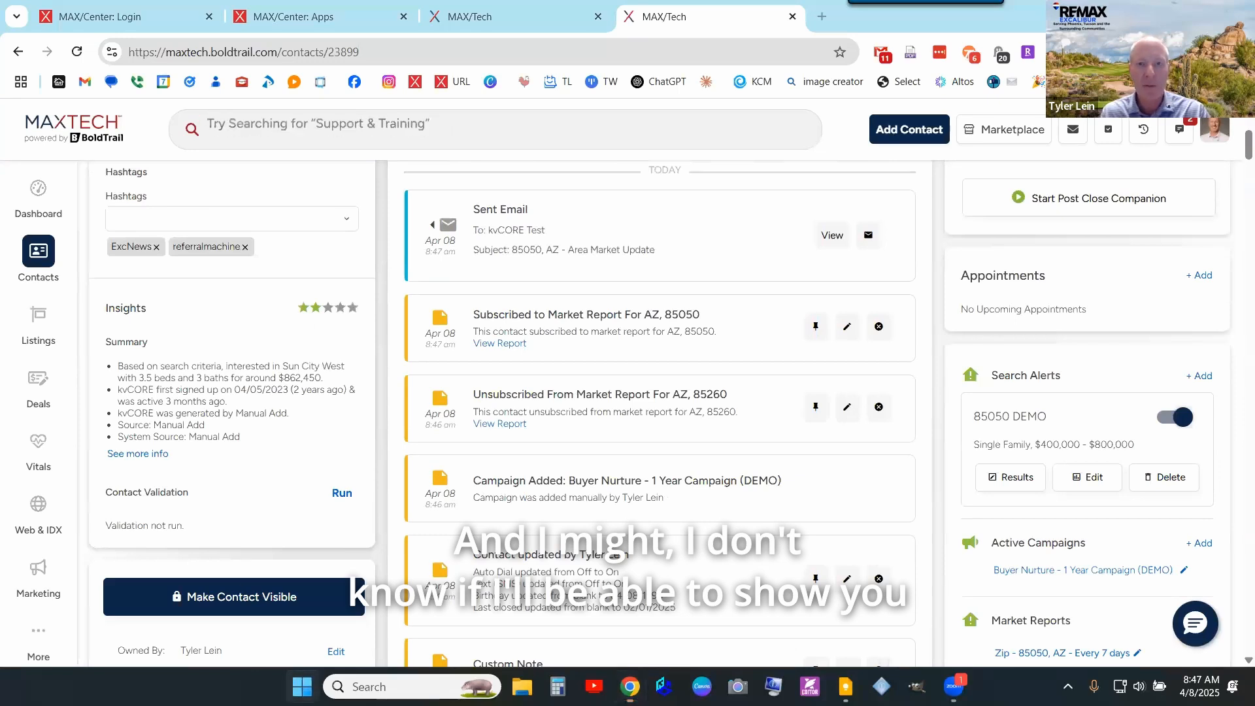
- Launch Outlook to check for the sent Area Market Update email and return to the contact page's top
click(302, 687)
click(728, 220)
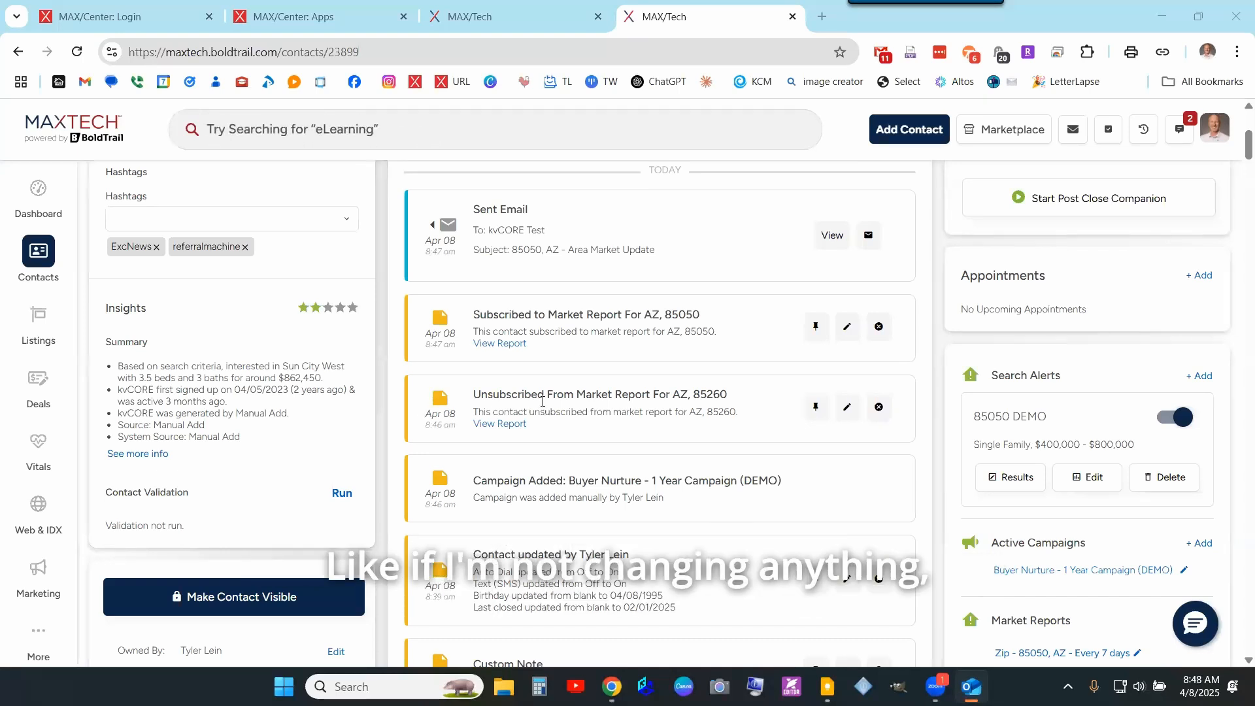
scroll(545, 405, up, 3)
scroll(546, 406, up, 1)
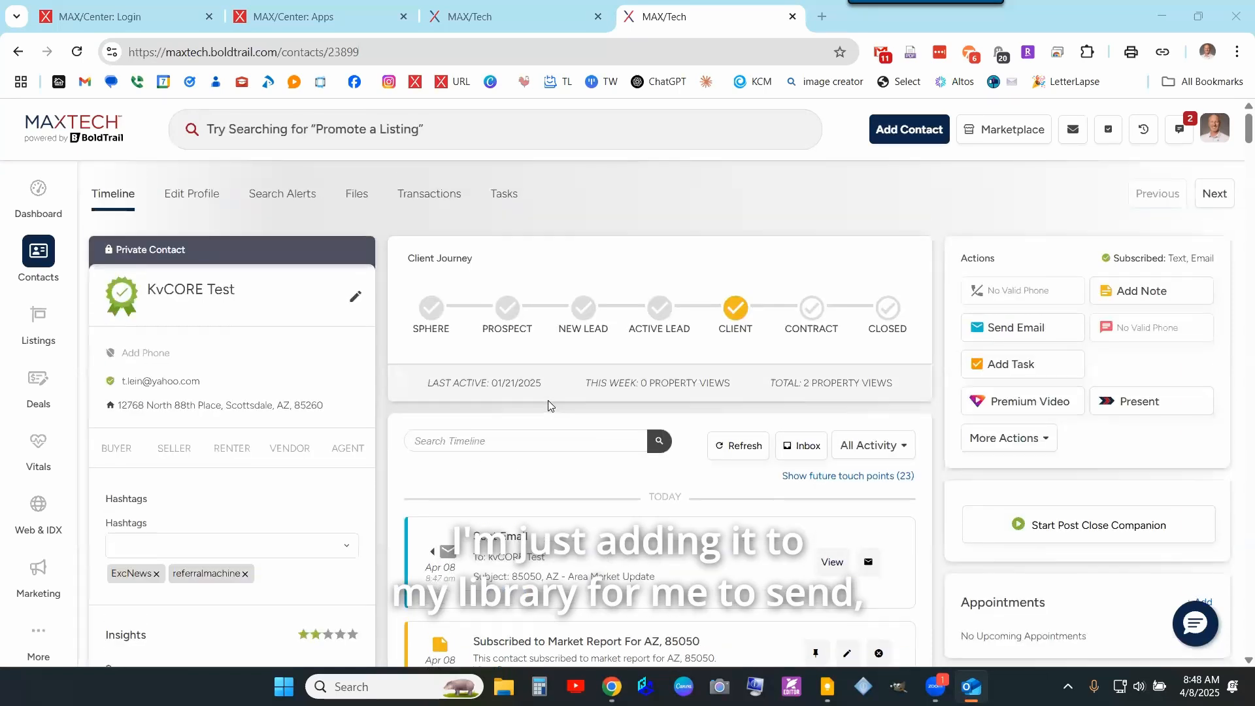
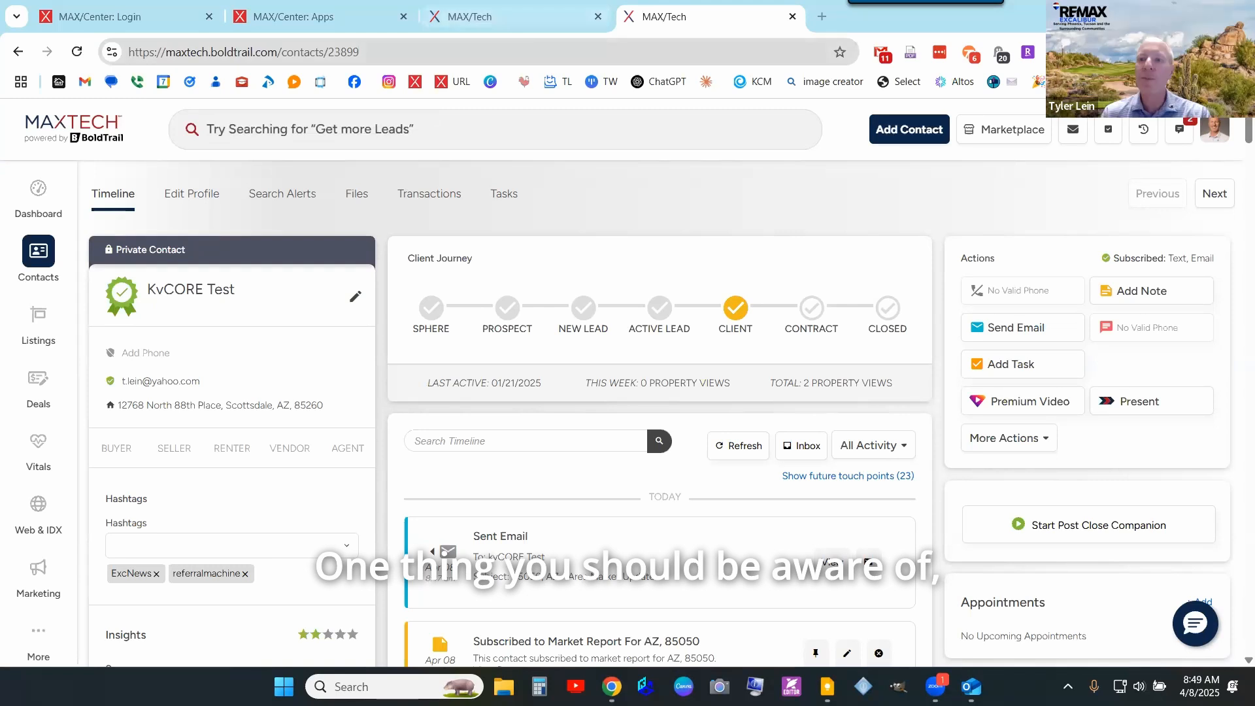
- Open the account menu from the profile avatar on the KvCORE Test contact page
click(1217, 136)
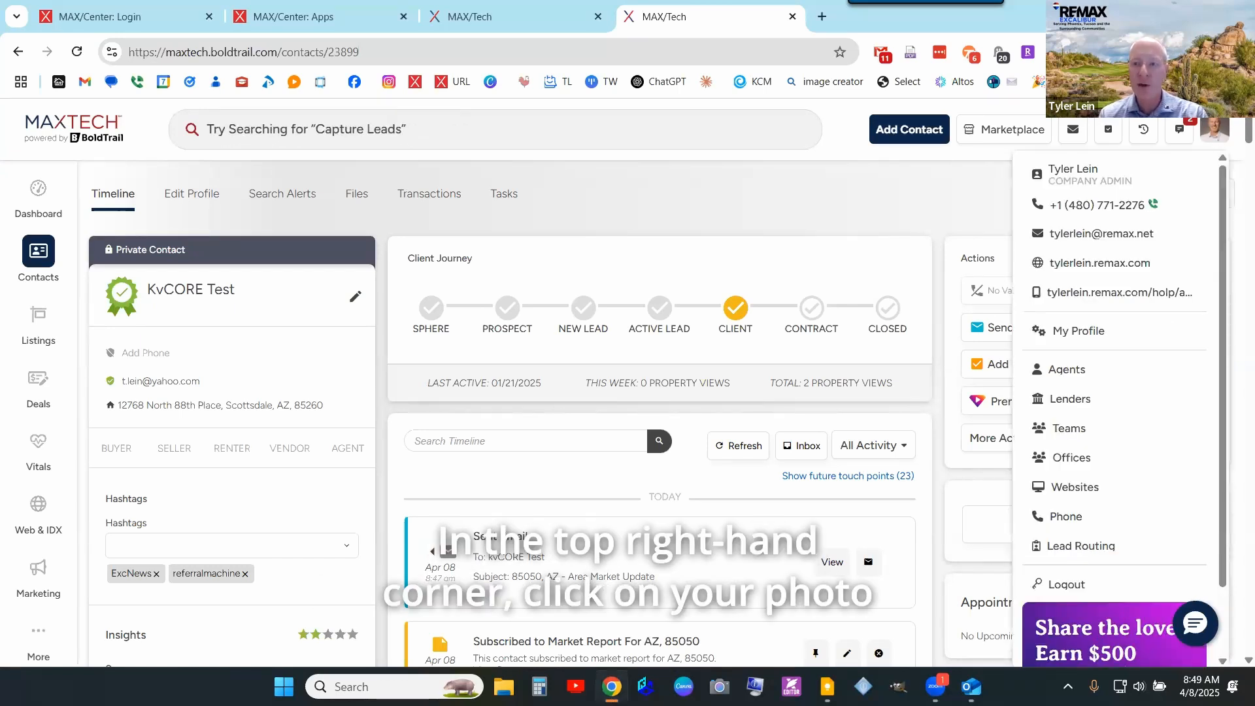
- Open My Profile, look over the signature, and switch the profile into Edit Profile mode
click(1079, 331)
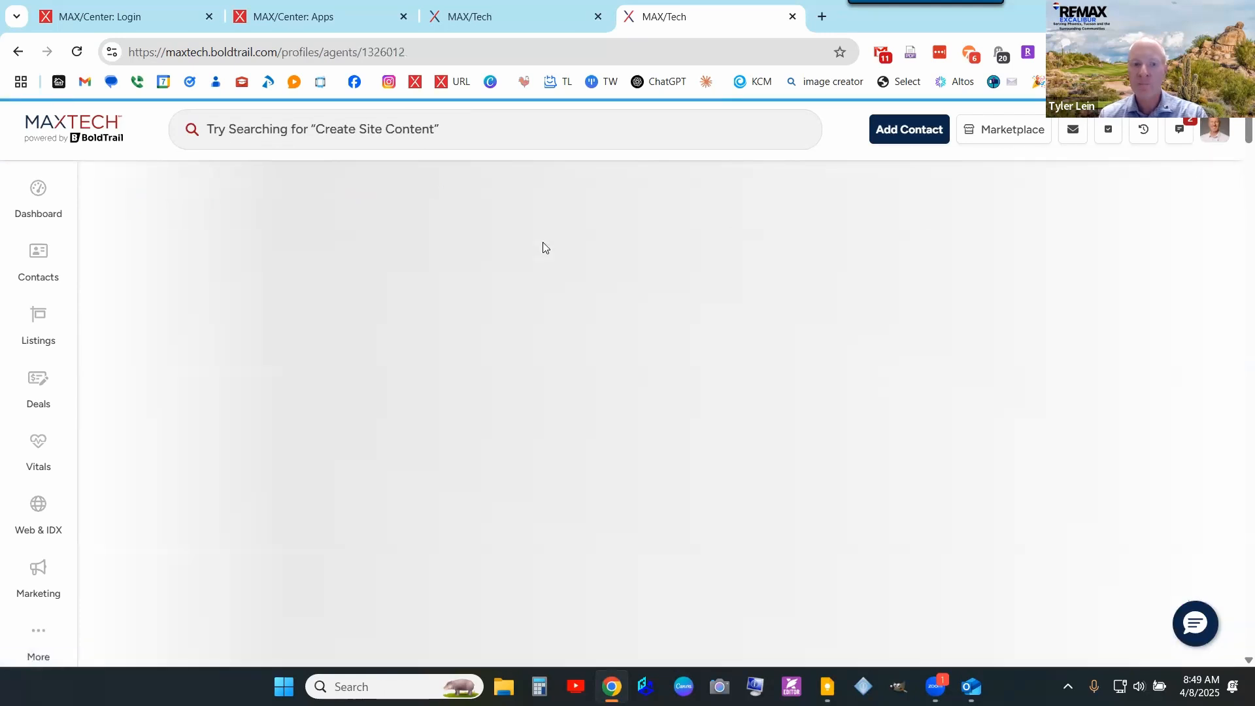
scroll(383, 330, down, 10)
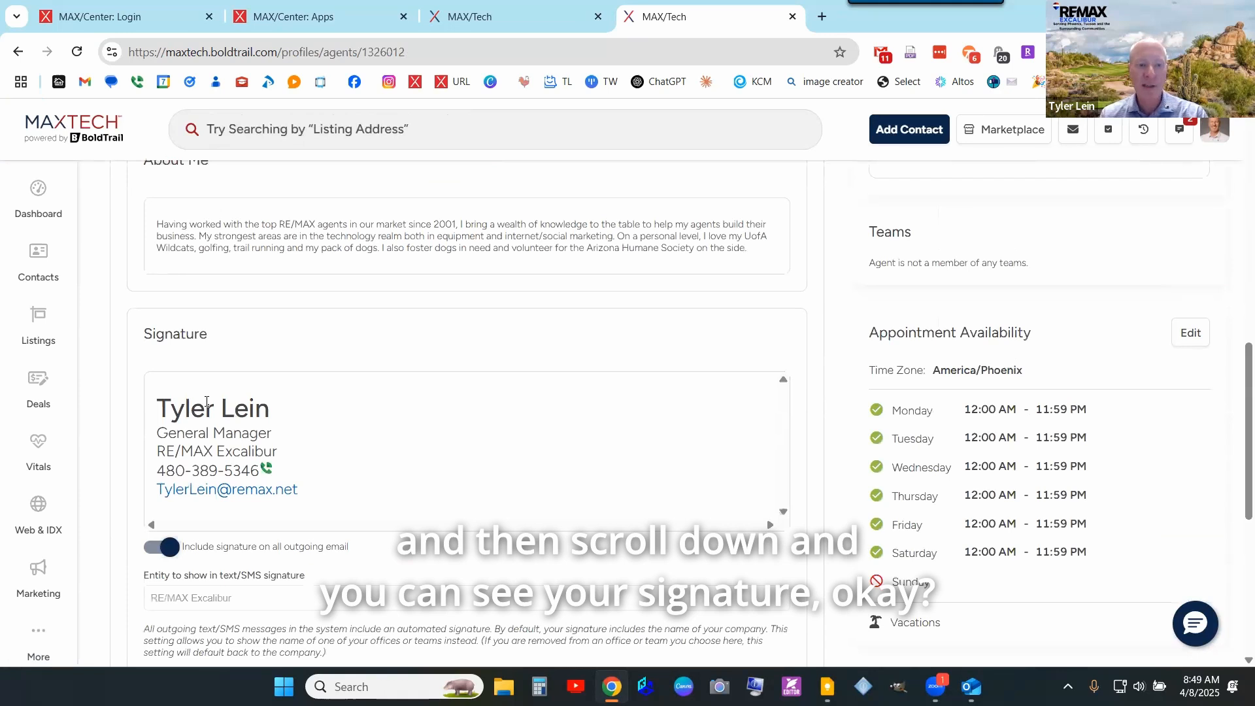
scroll(263, 392, up, 10)
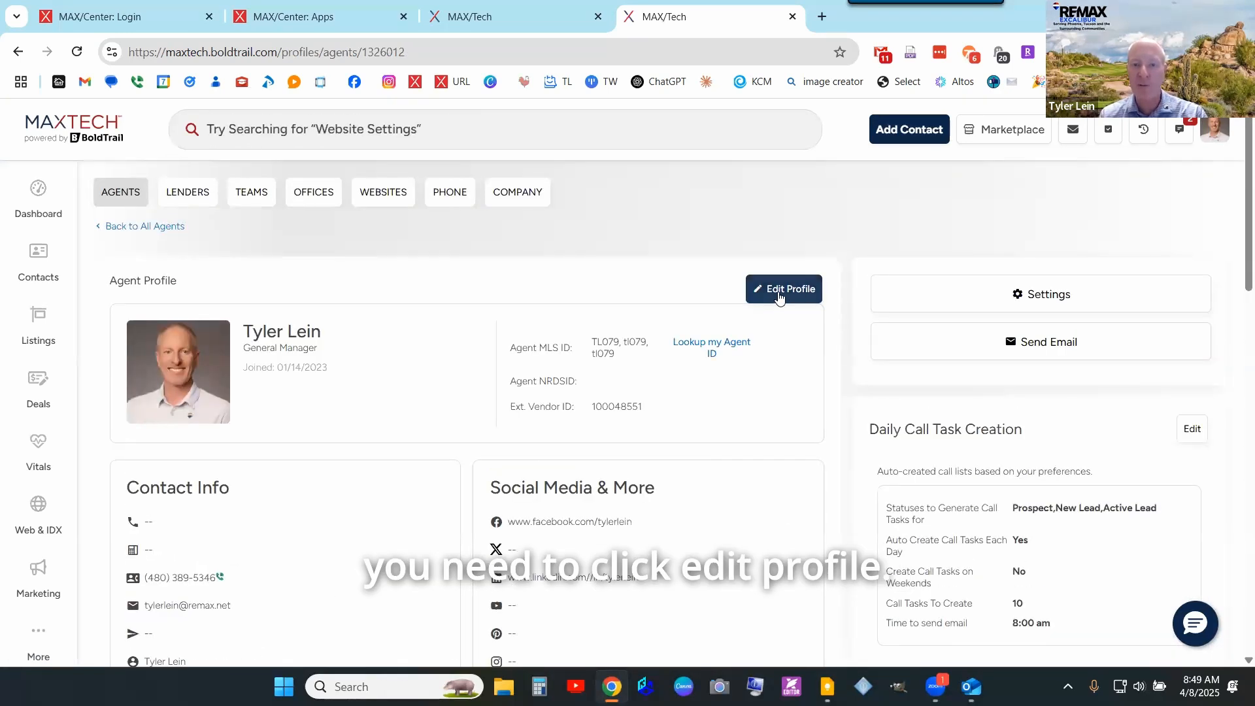
click(780, 291)
scroll(411, 342, down, 6)
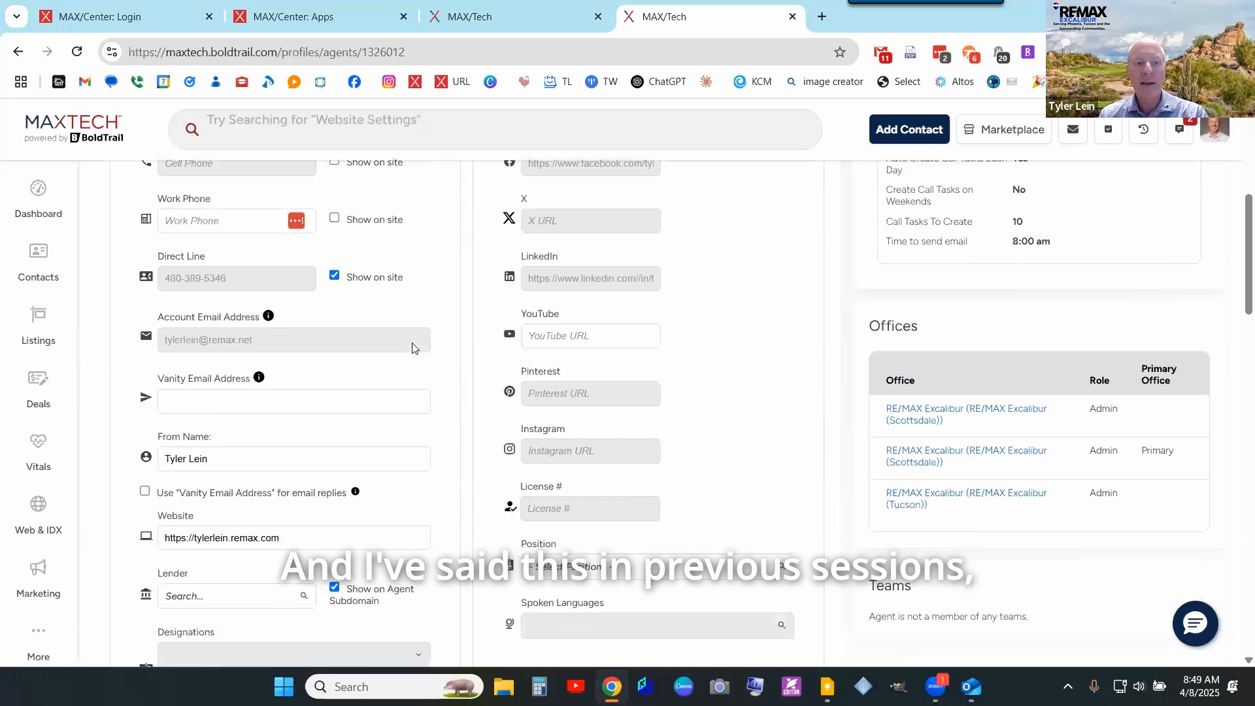
scroll(412, 347, up, 3)
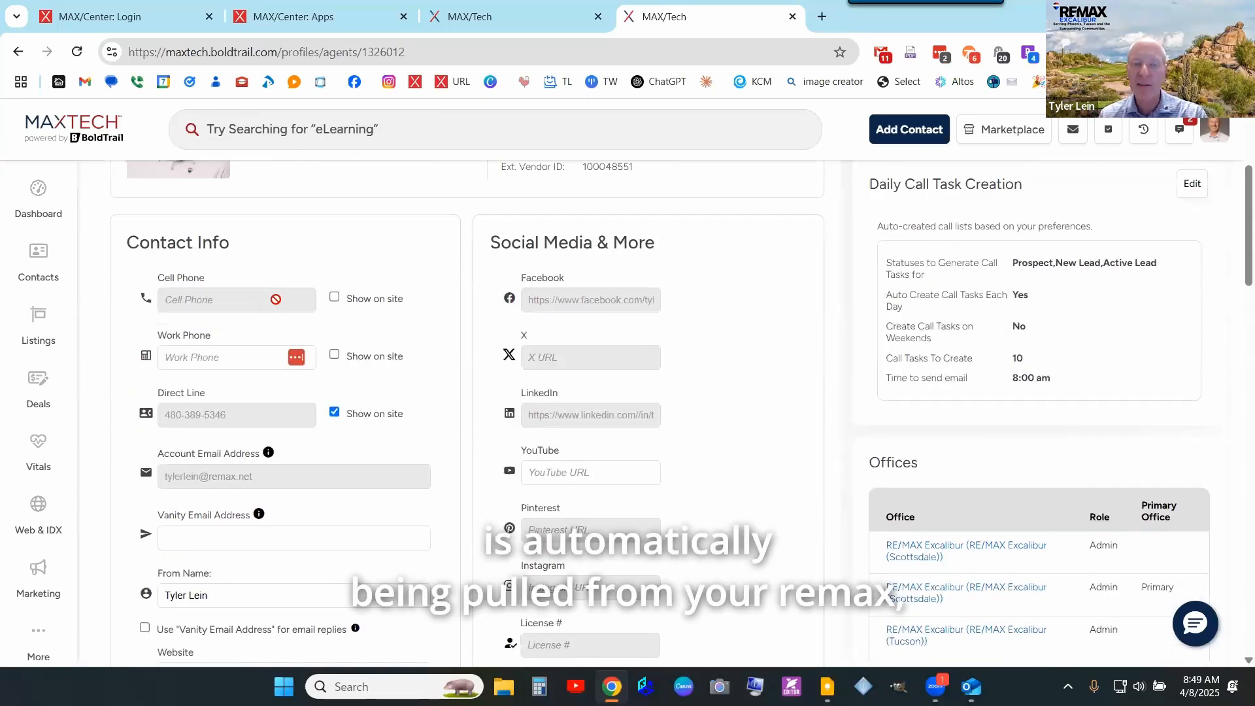
click(350, 9)
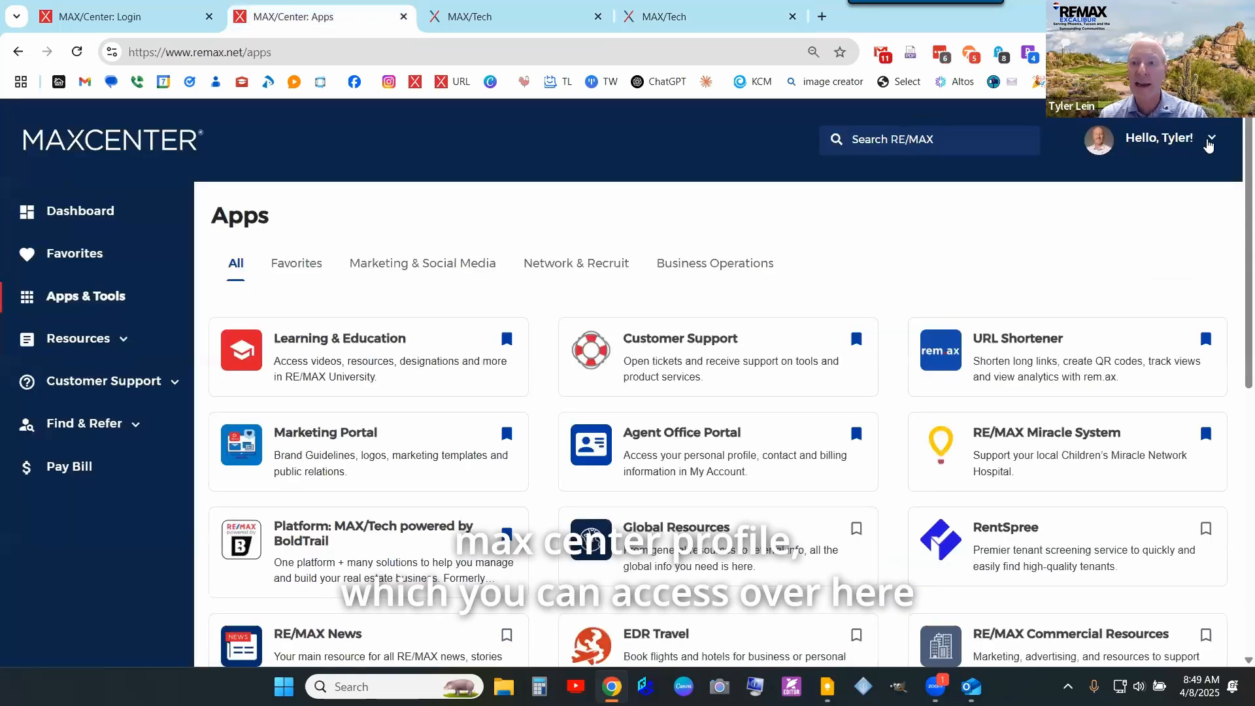
click(1209, 145)
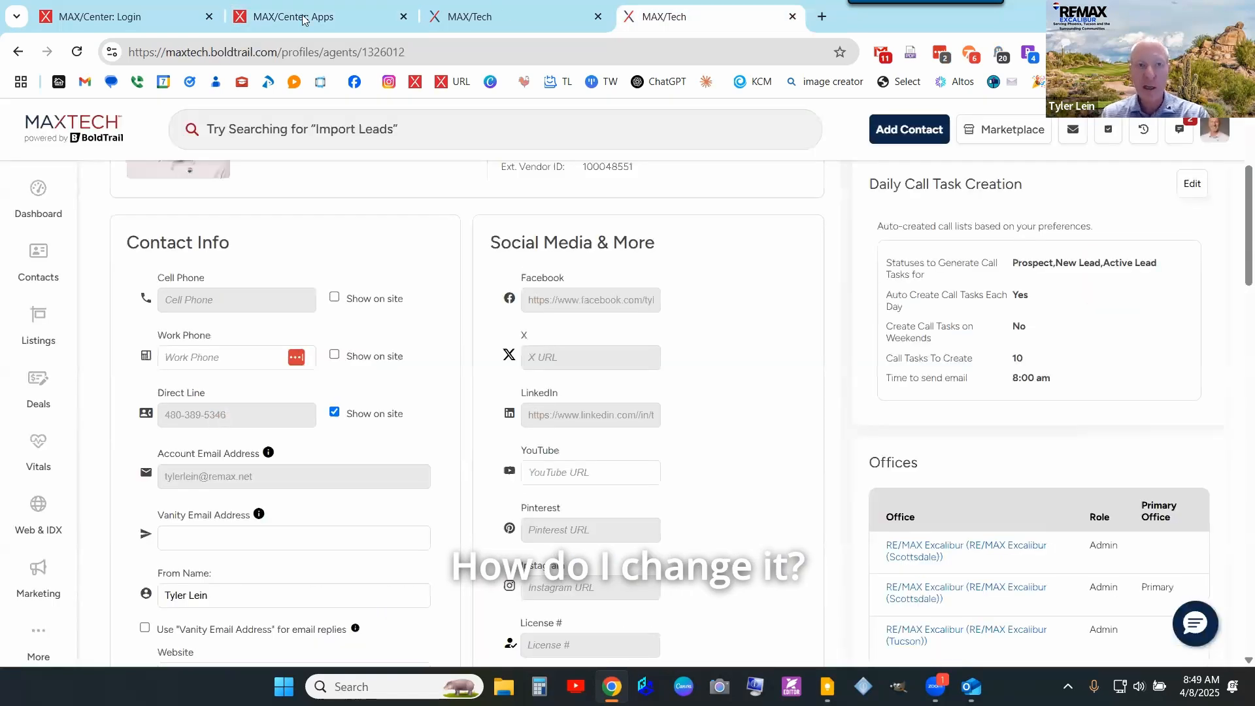
click(303, 19)
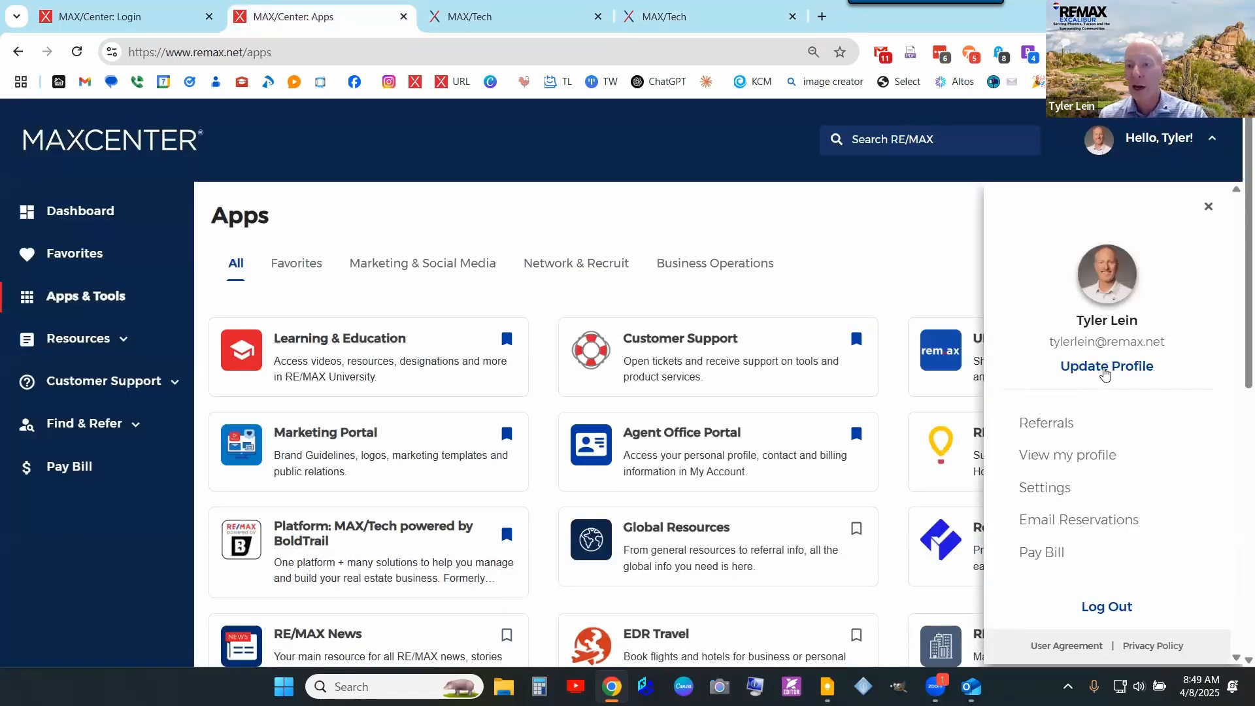
click(719, 19)
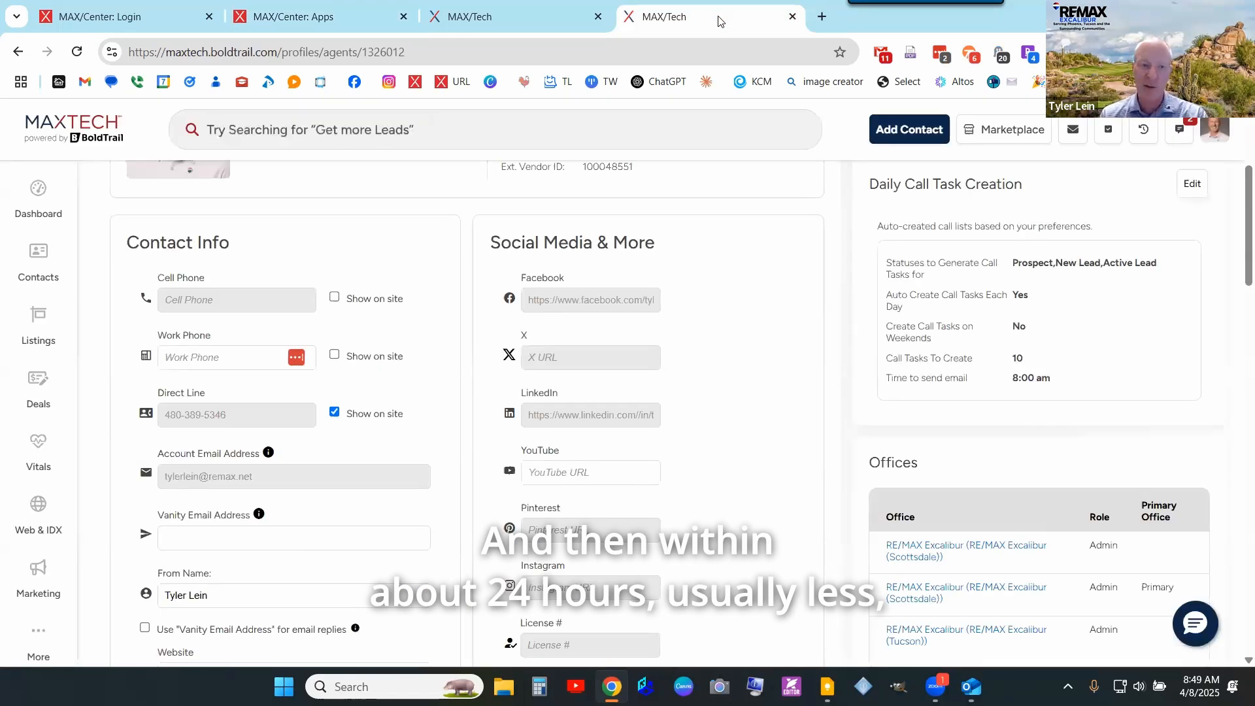
- Add sample lines above the name in the Signature editor, then delete them
scroll(436, 340, down, 6)
scroll(436, 340, down, 10)
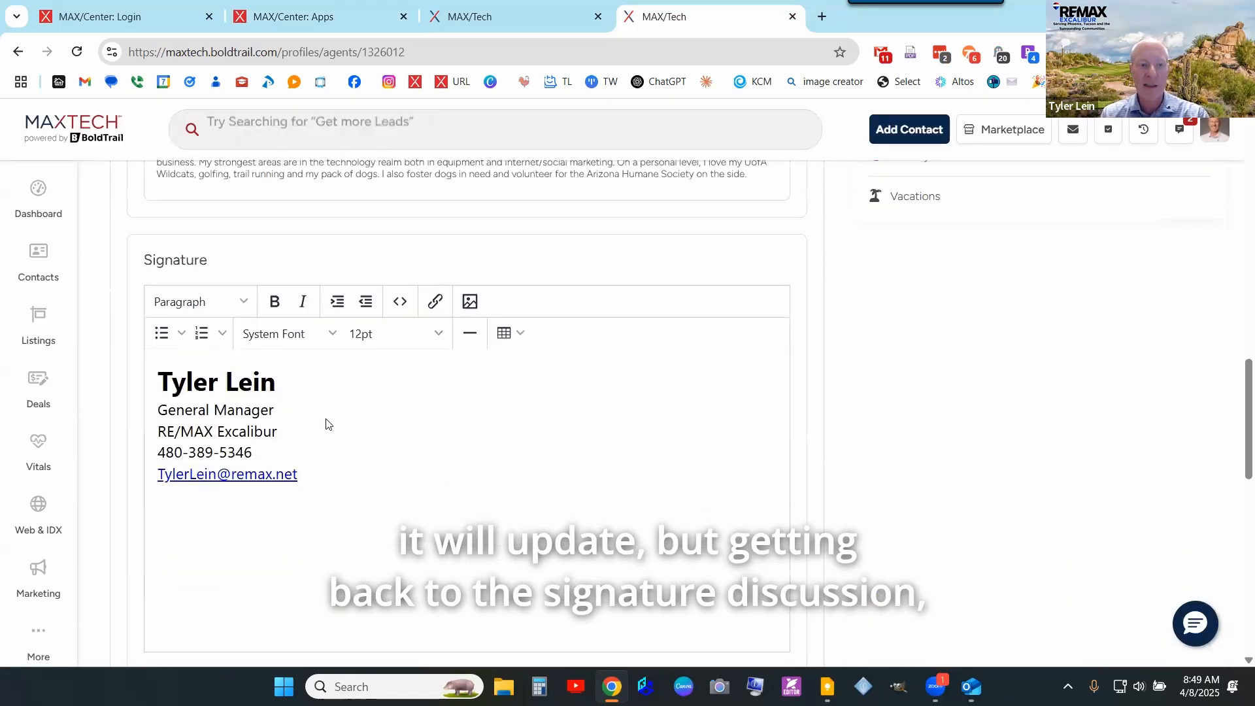
triple_click(351, 415)
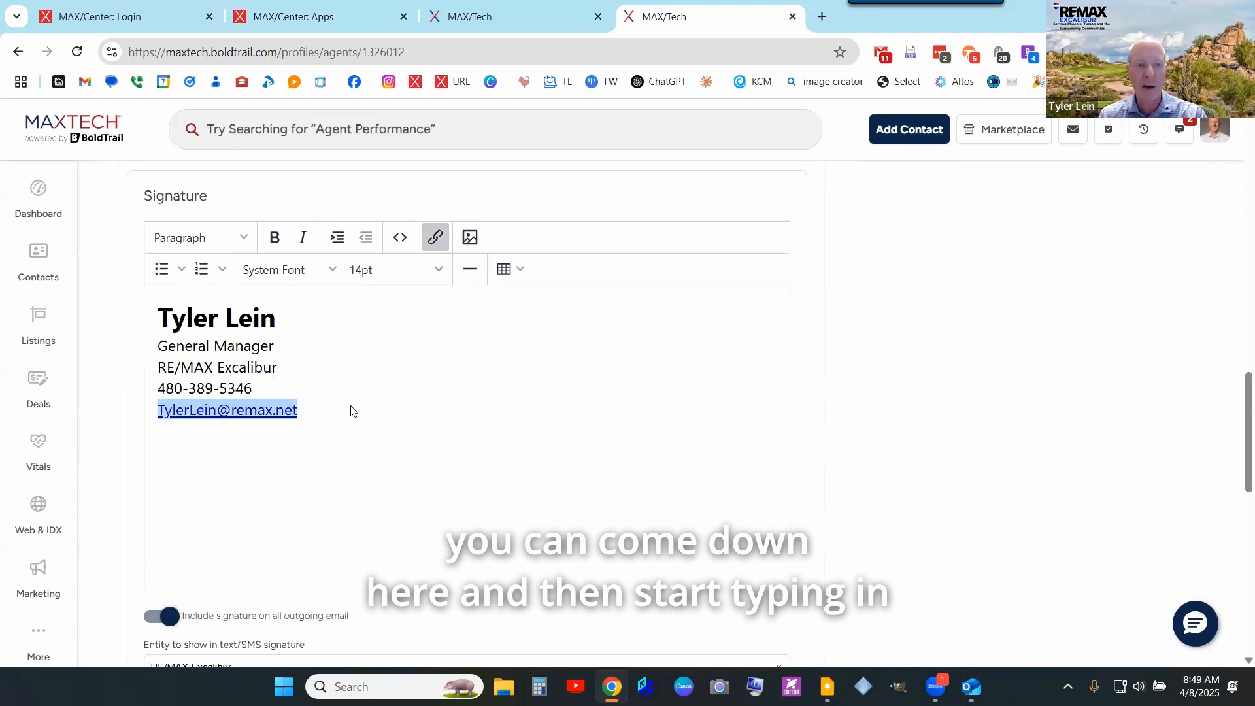
click(163, 310)
key(Return)
text(dfas)
key(Return)
text(fasdsf)
key(Return)
text(dsaf)
key(Return)
text(sfda)
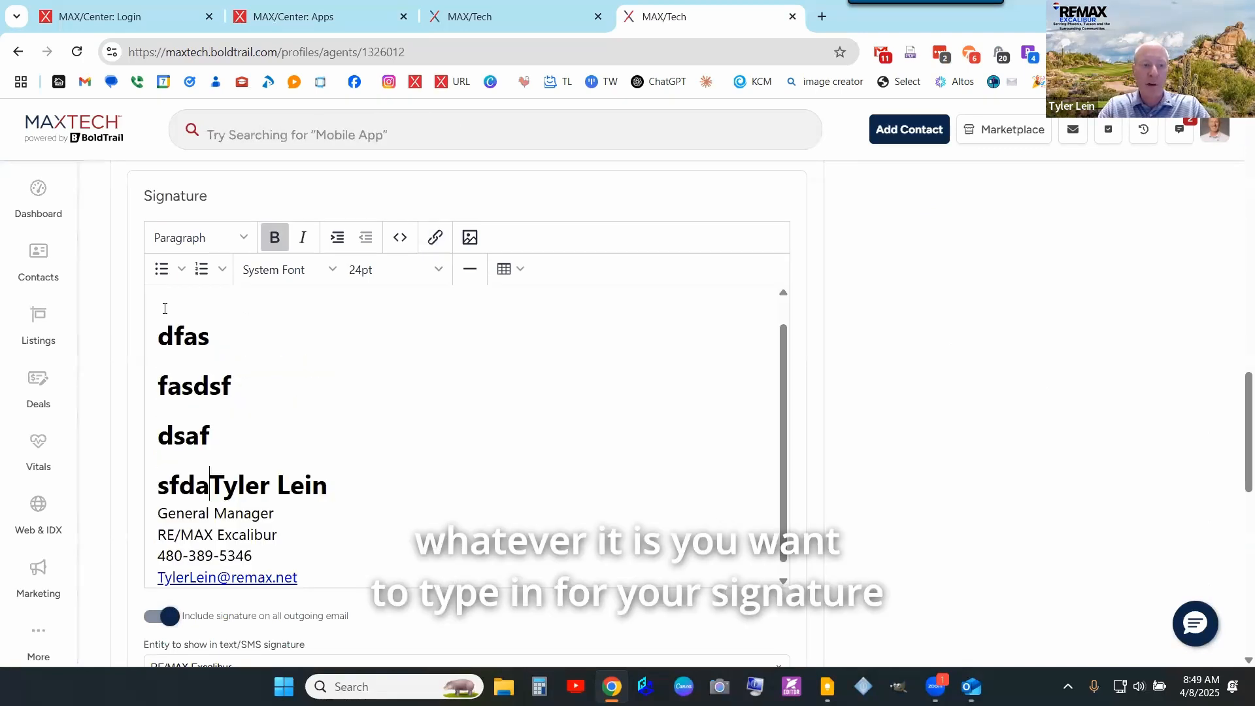
key(shift+Home)
key(ctrl+shift+Home)
key(BackSpace)
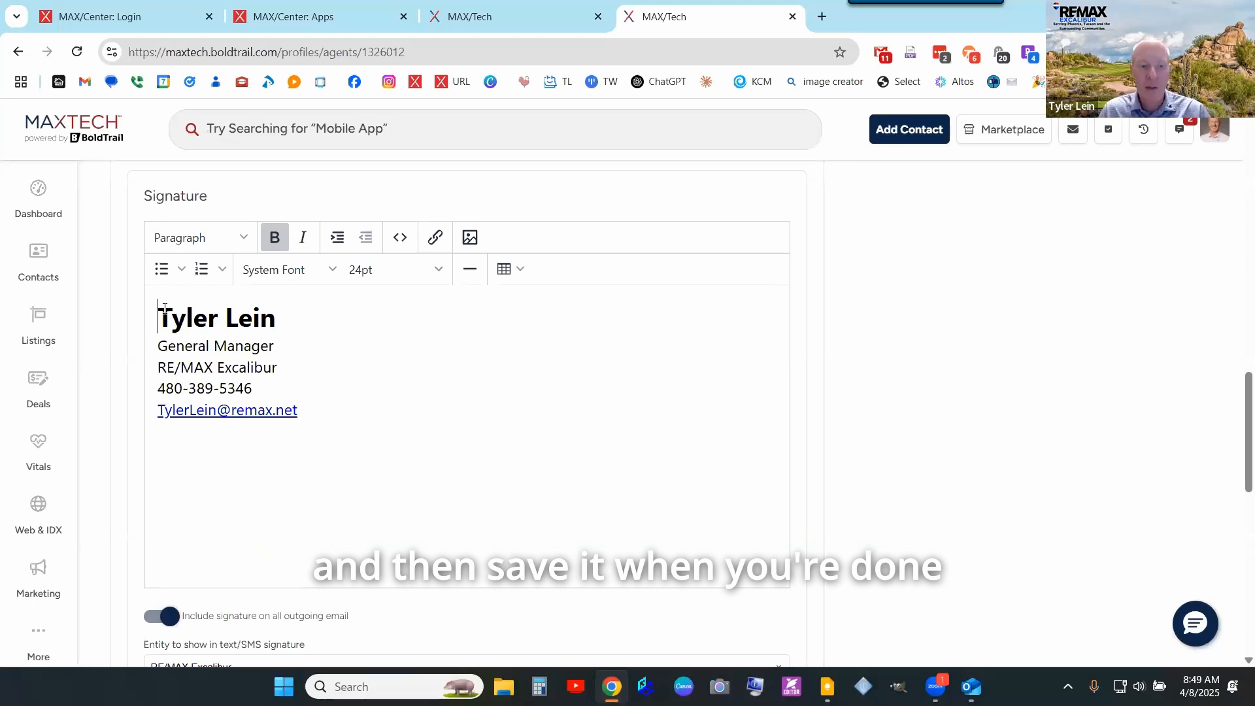
- Save the agent profile with the original signature intact
scroll(421, 384, down, 1)
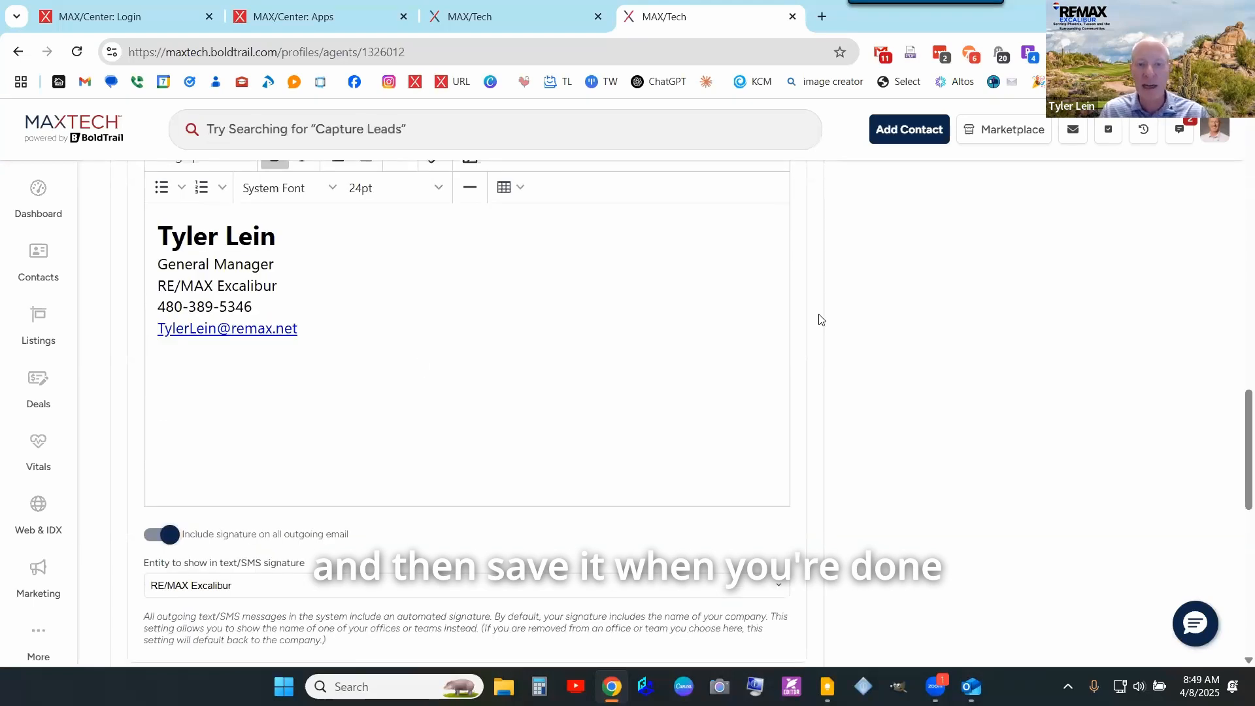
scroll(822, 320, up, 10)
scroll(784, 294, up, 5)
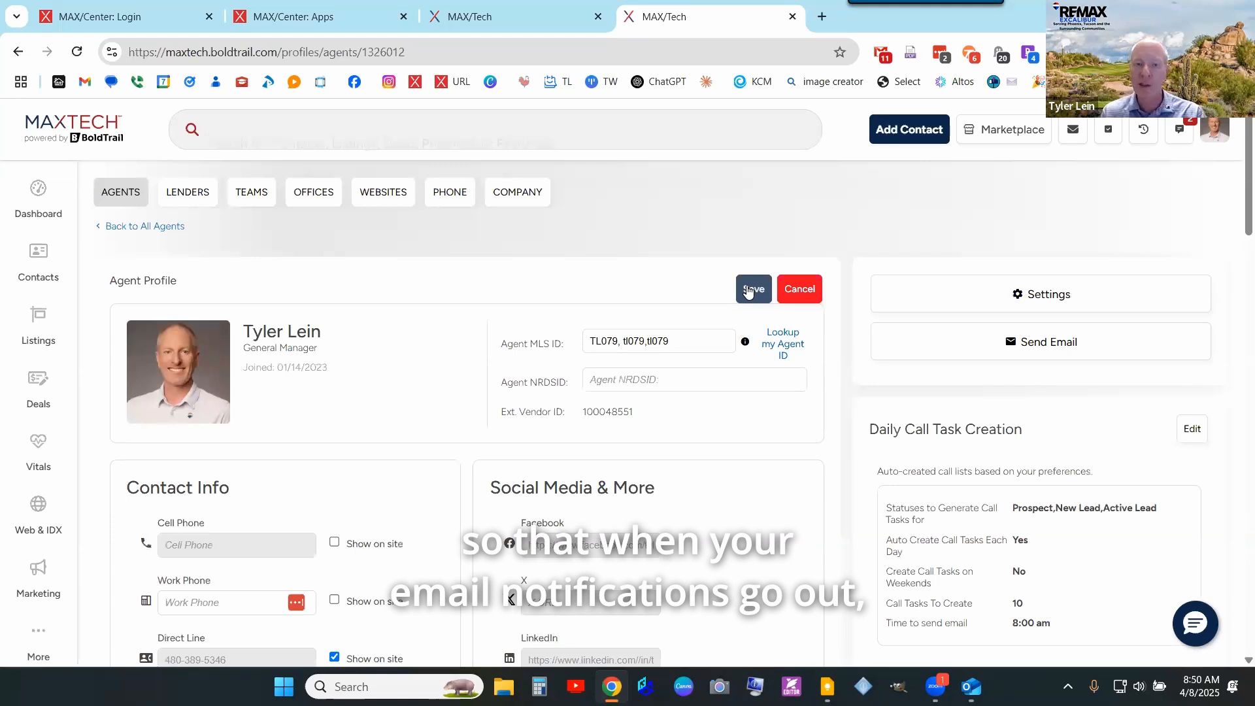
click(749, 291)
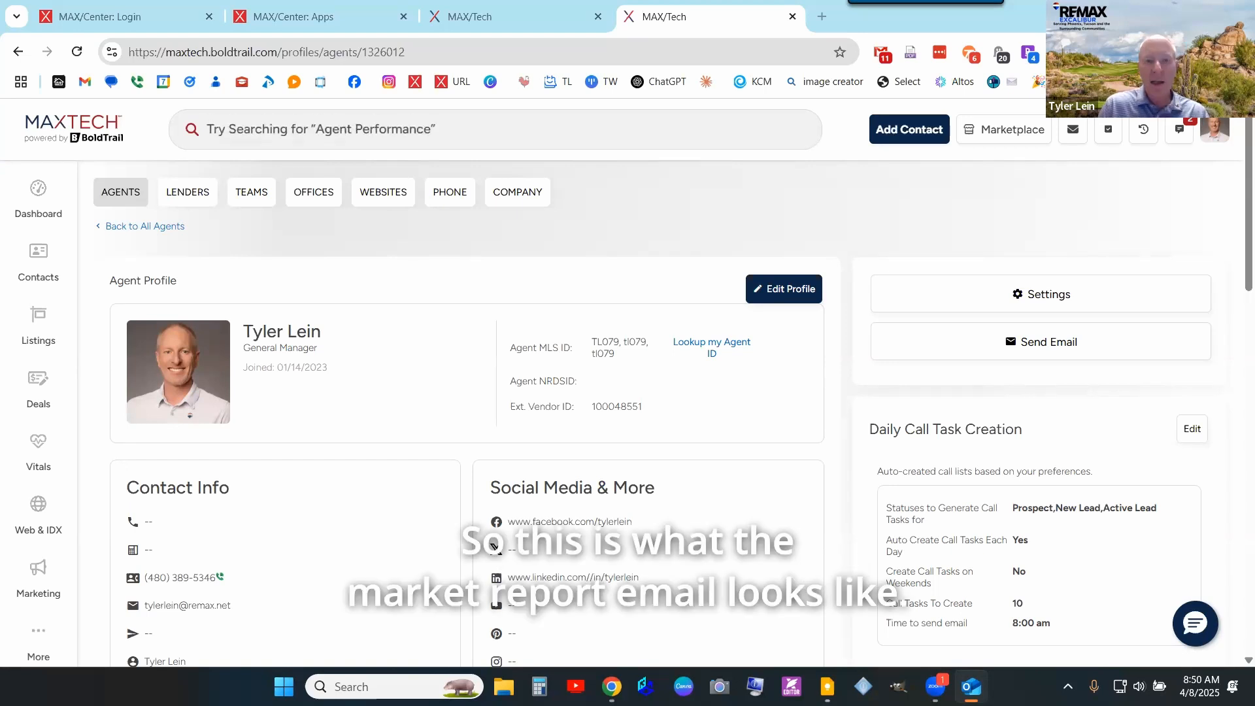
- Read the 85050 Area Market Update email and highlight the contact's name in the greeting
click(955, 100)
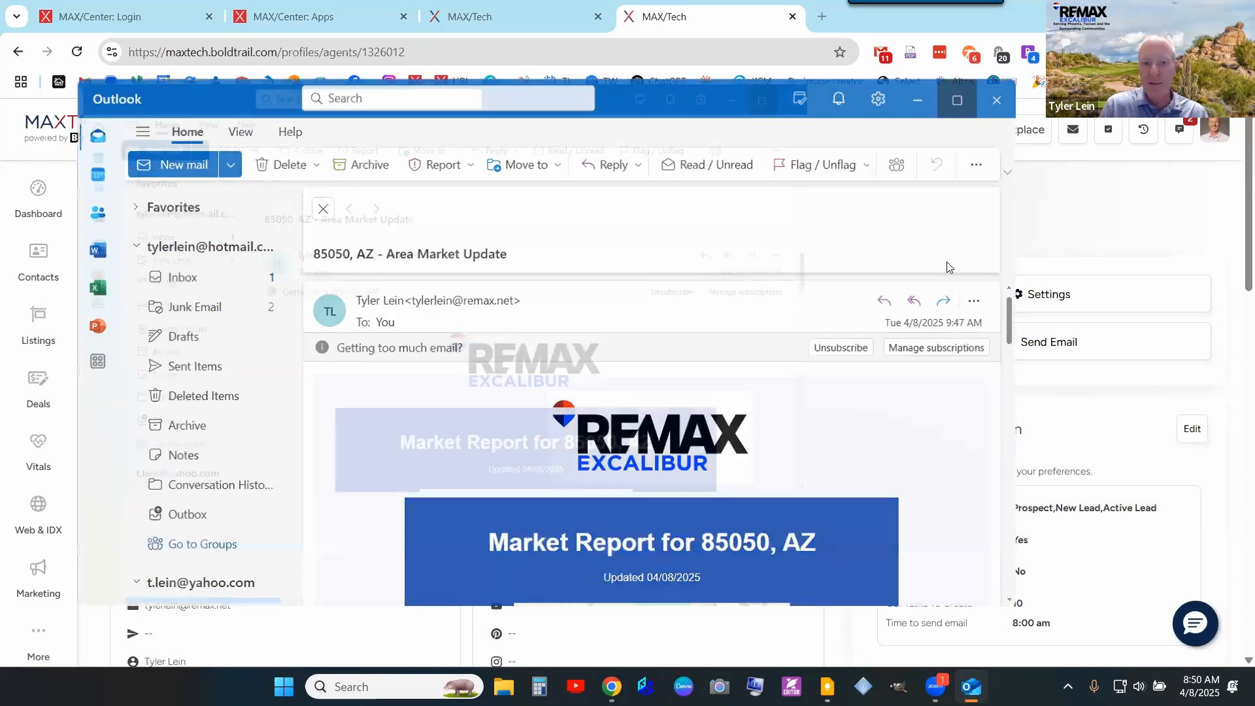
scroll(1020, 309, down, 3)
scroll(861, 347, down, 3)
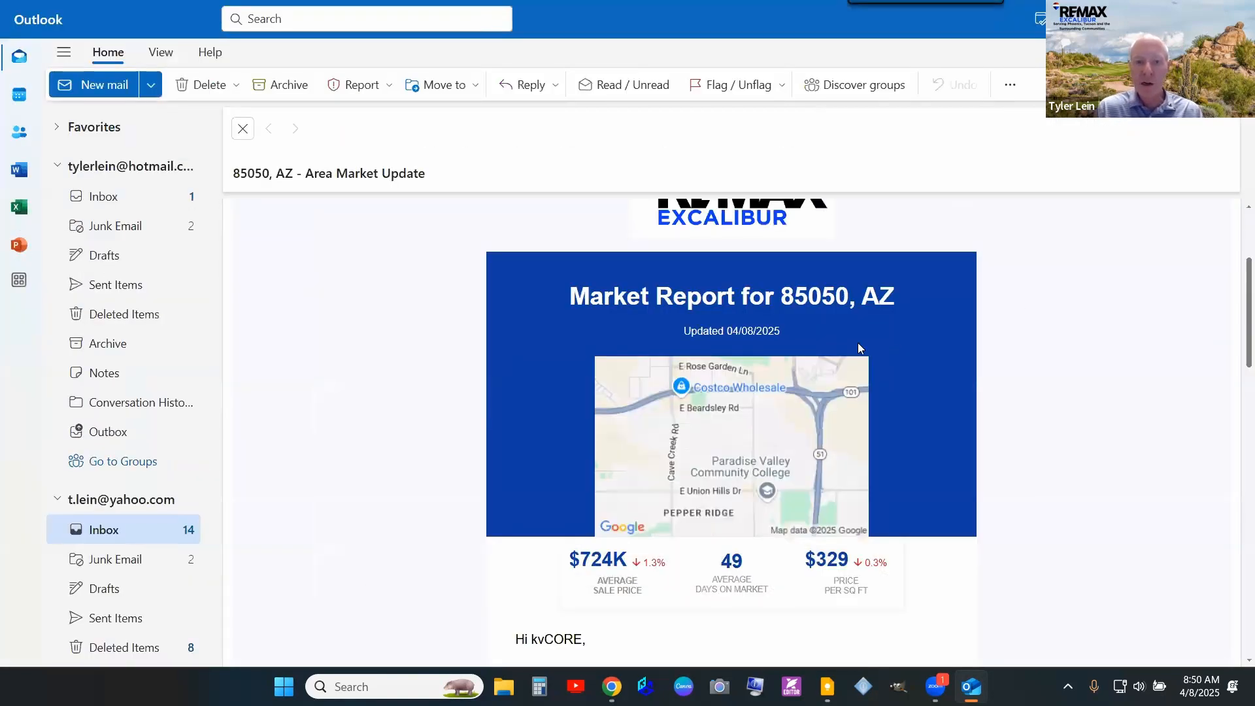
scroll(876, 366, up, 3)
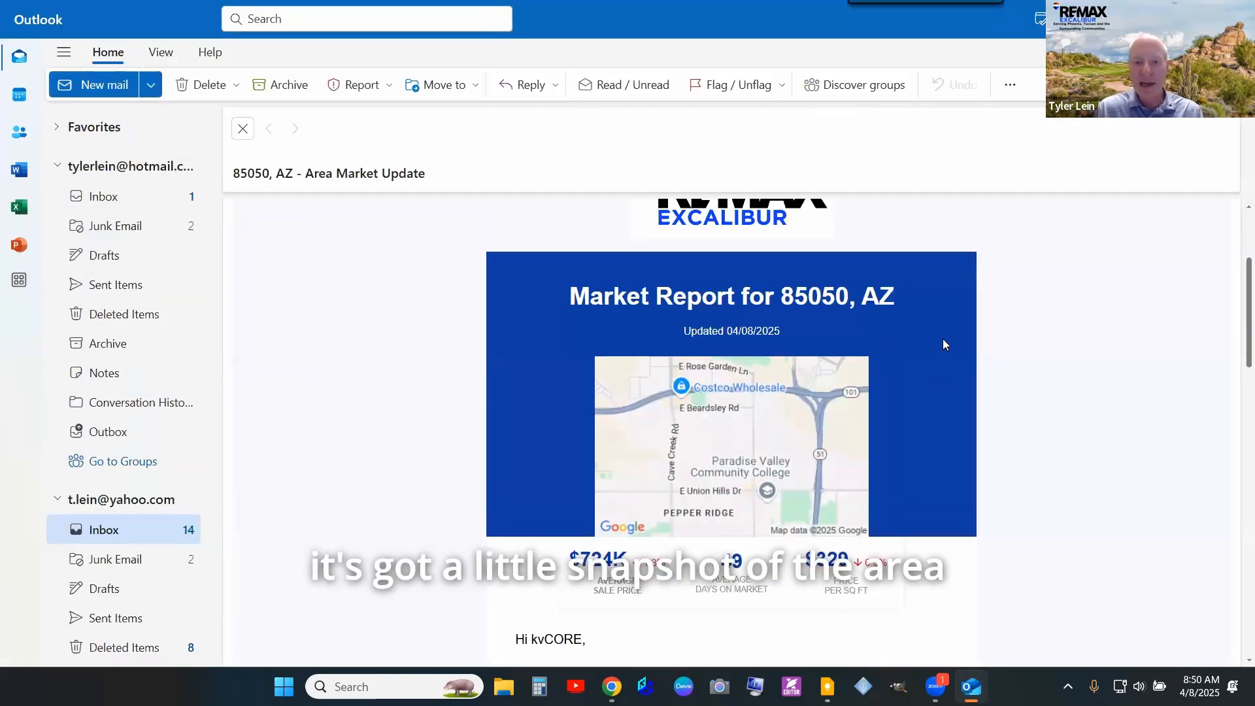
scroll(943, 345, down, 3)
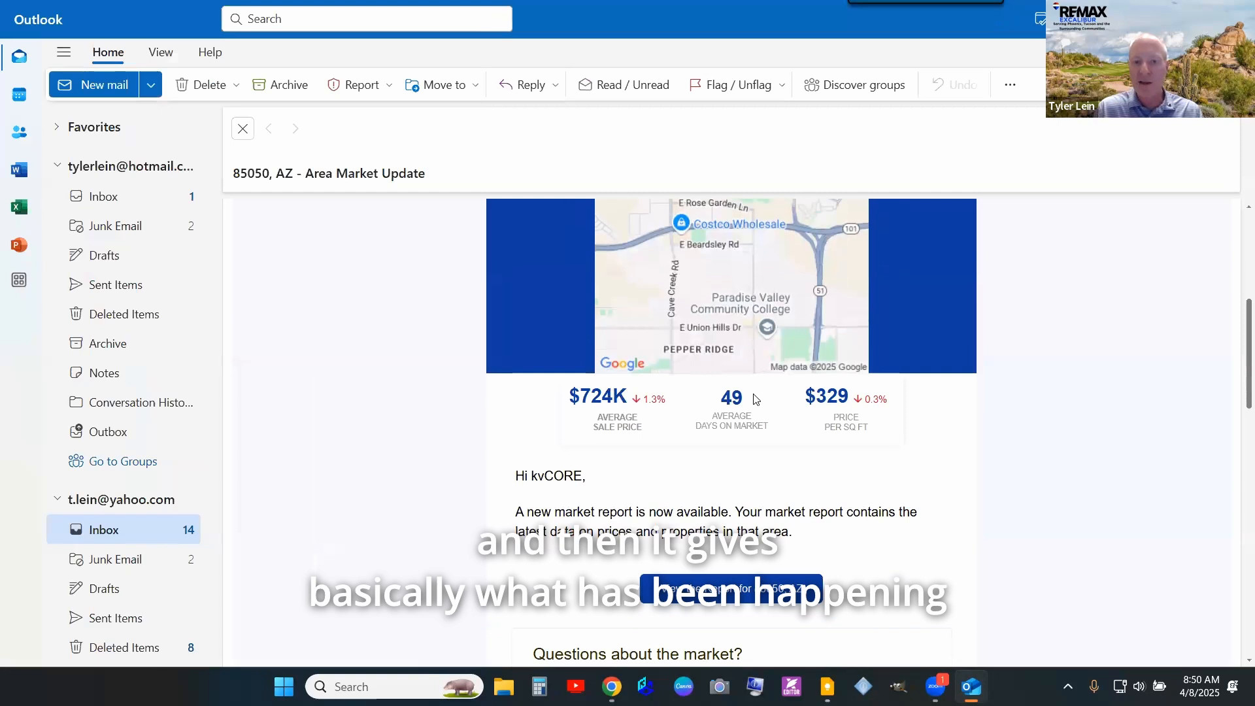
scroll(755, 399, down, 2)
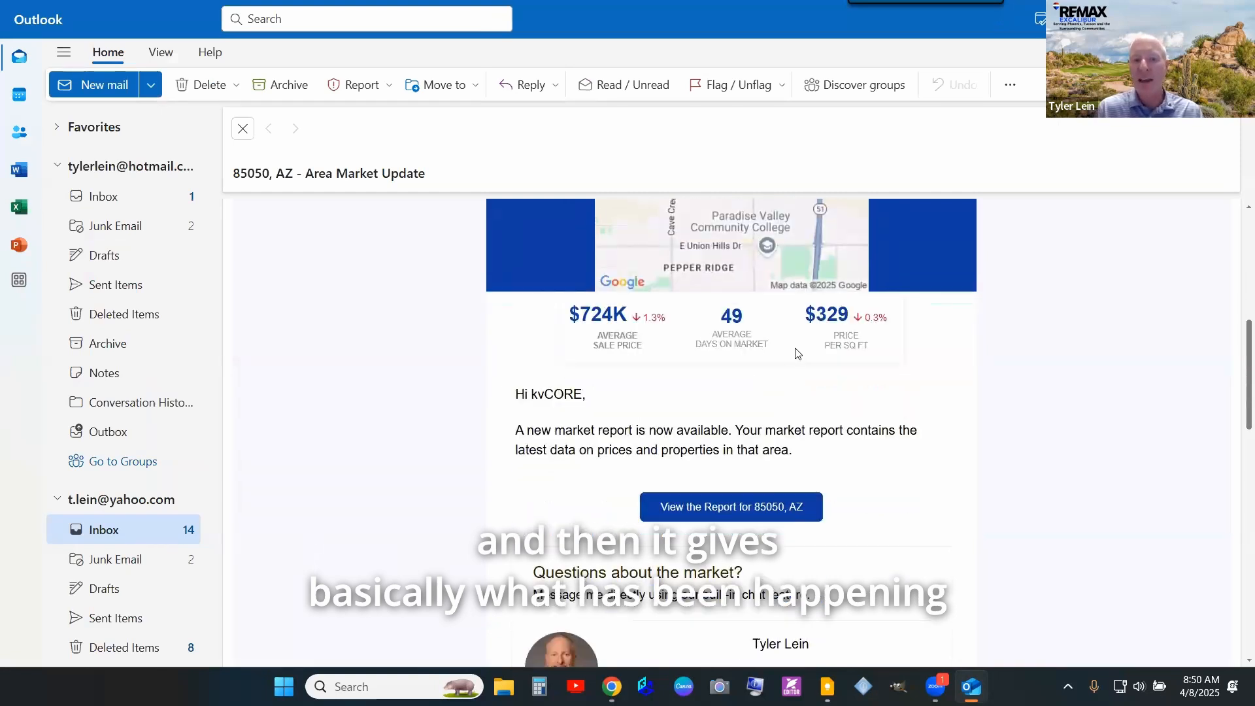
drag(533, 396, 581, 394)
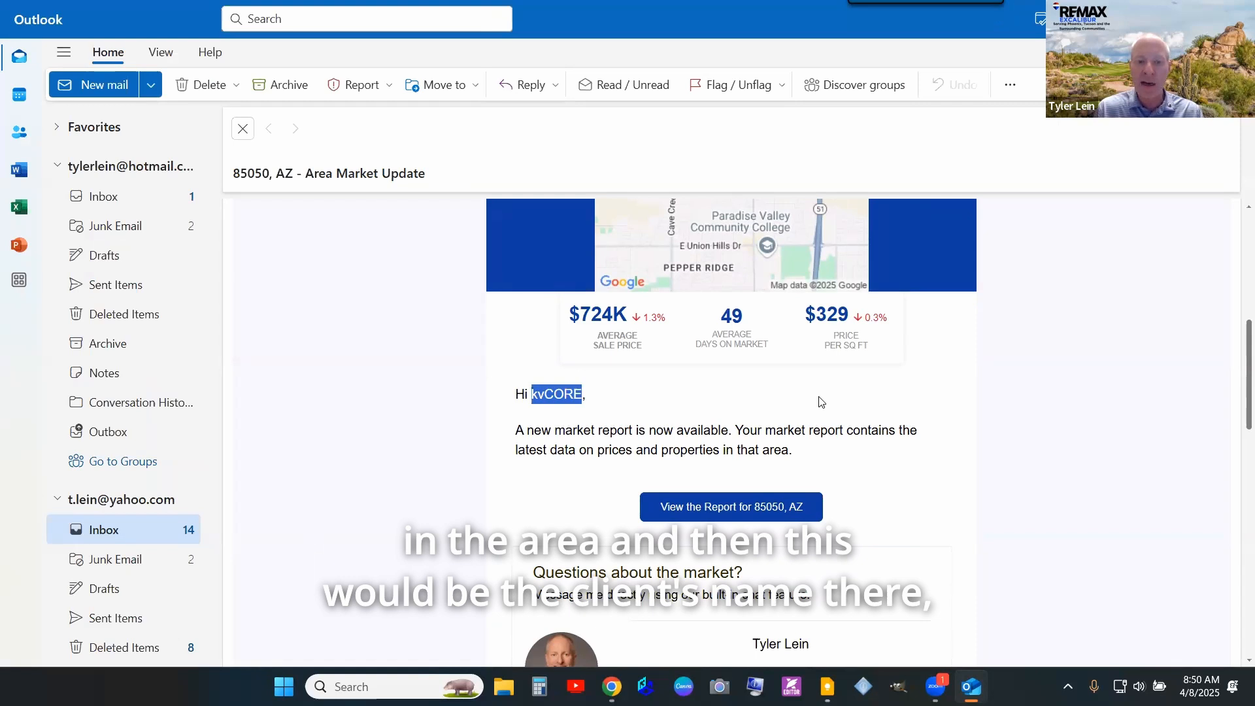
- Open the first listed home, the Union Hills property, on the HOLP site
scroll(821, 393, down, 2)
scroll(853, 363, down, 8)
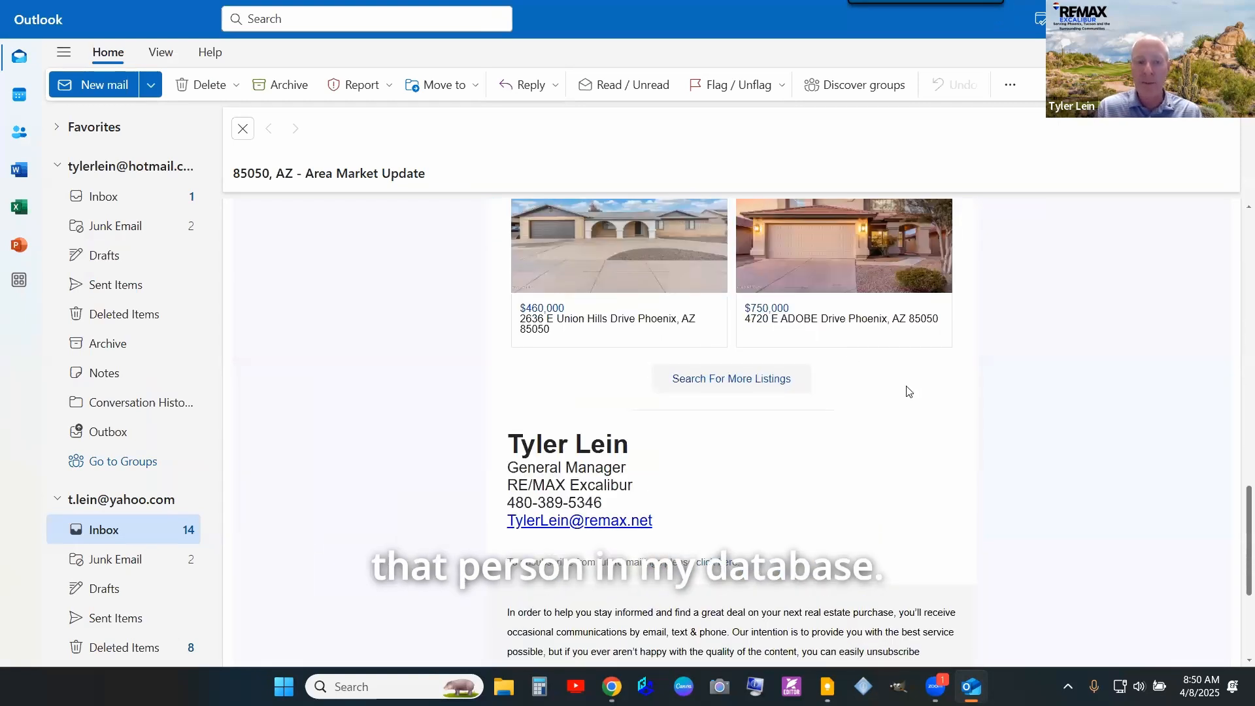
scroll(624, 354, up, 3)
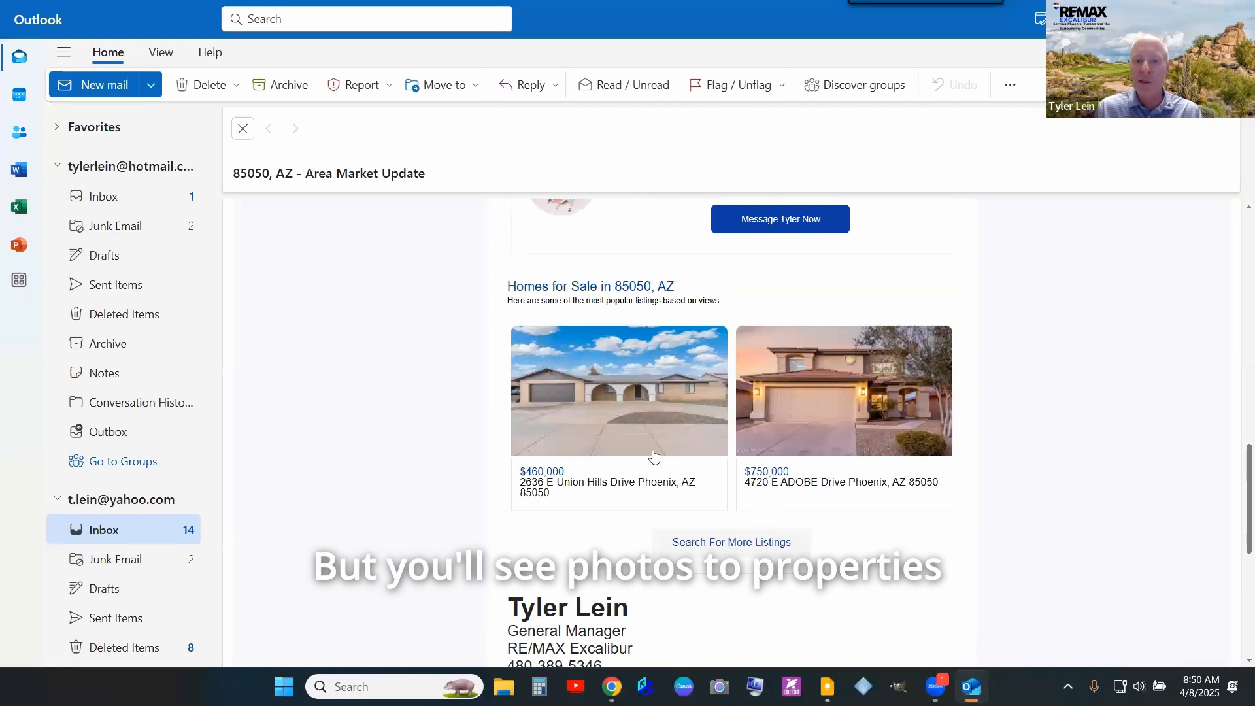
click(590, 394)
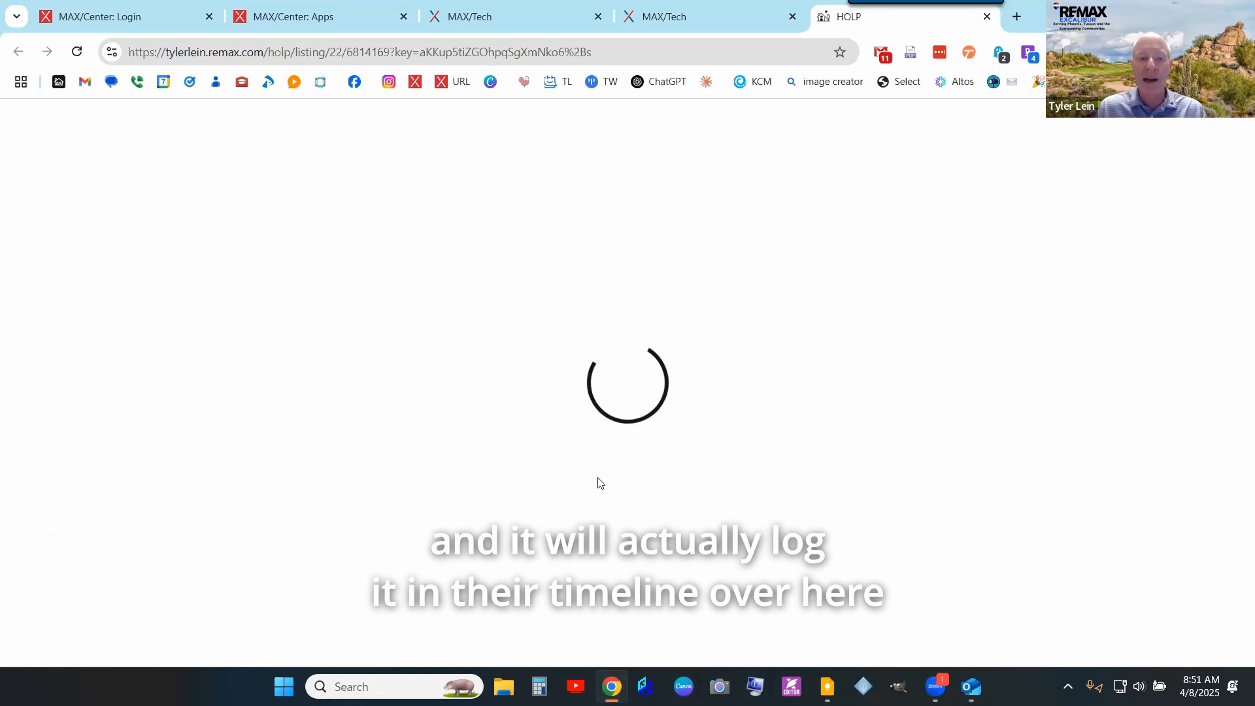
click(680, 17)
click(39, 257)
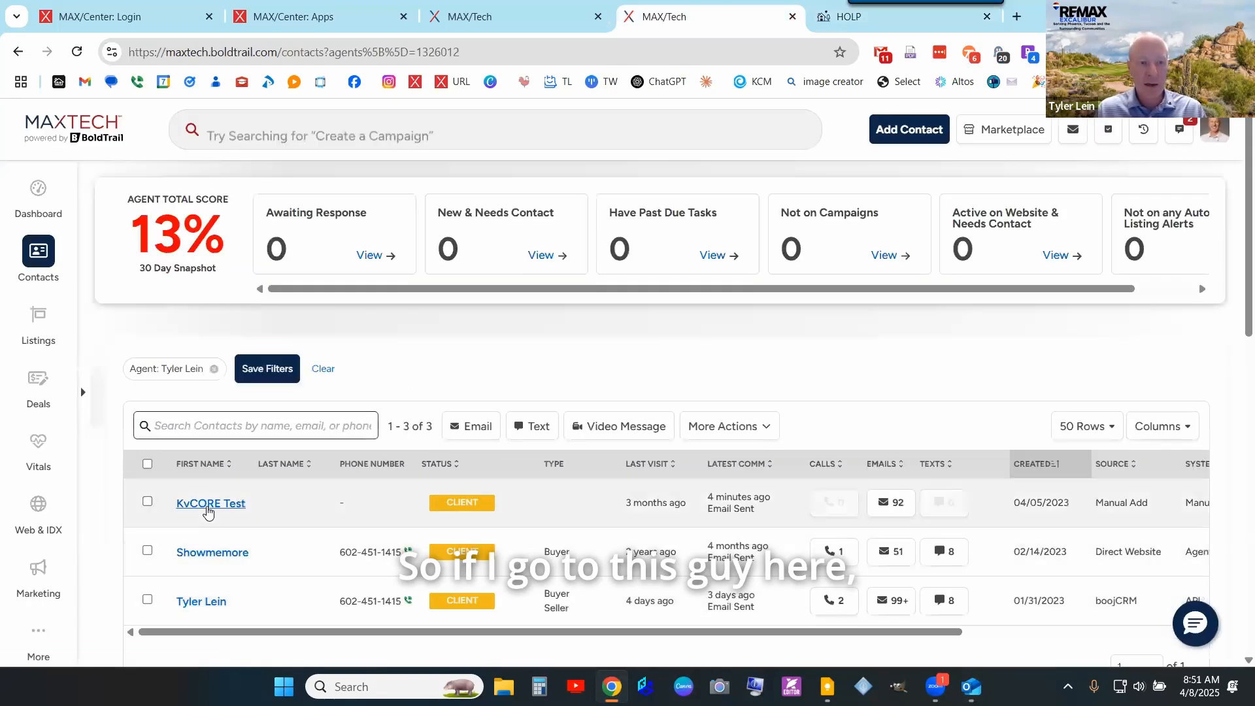
click(651, 496)
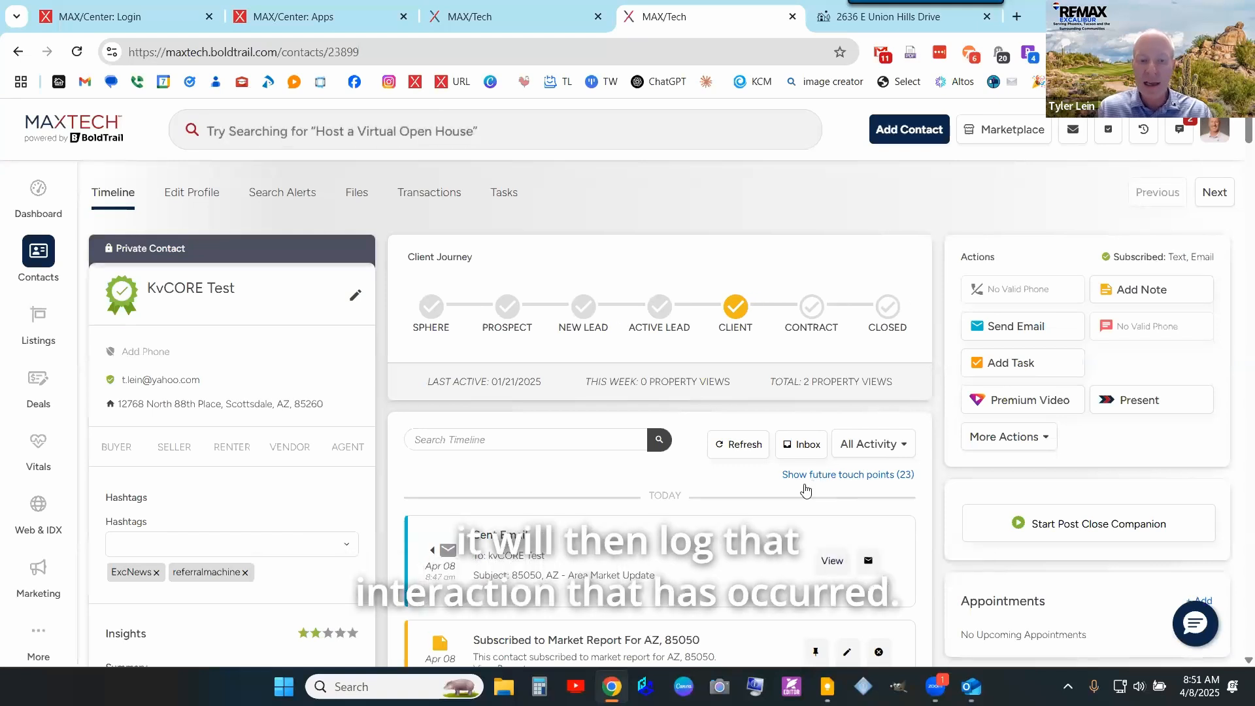
scroll(684, 462, down, 3)
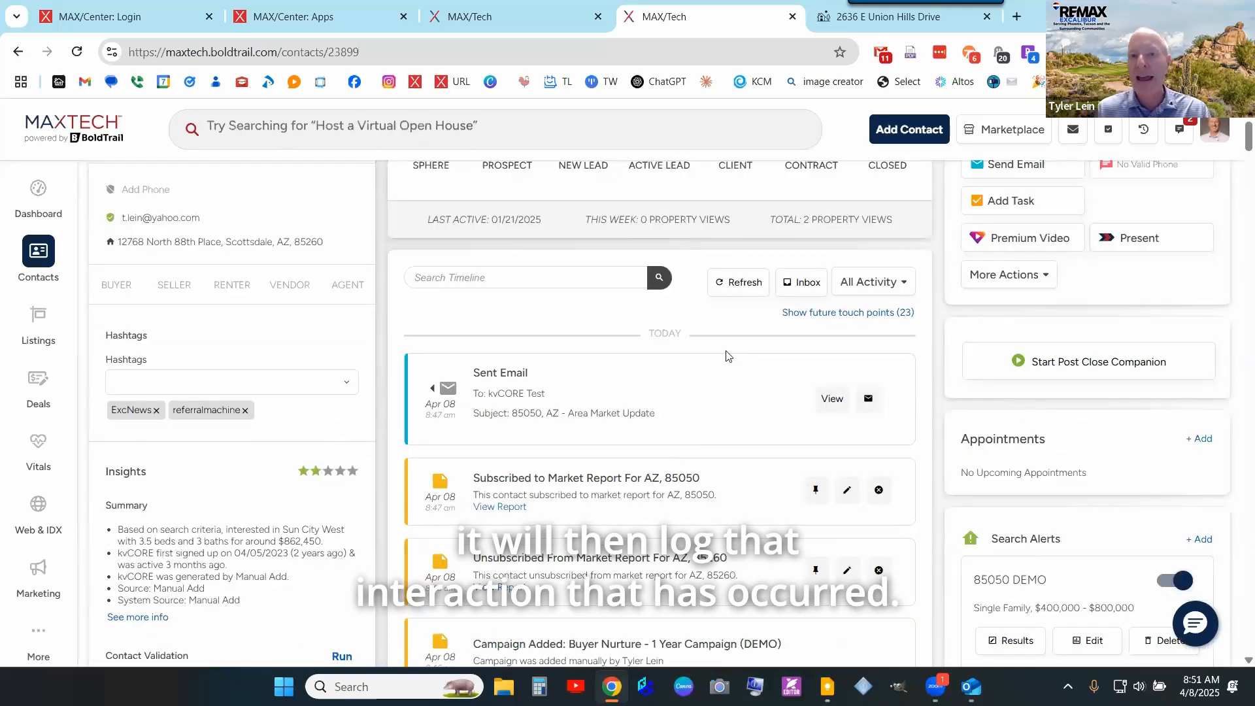
click(847, 21)
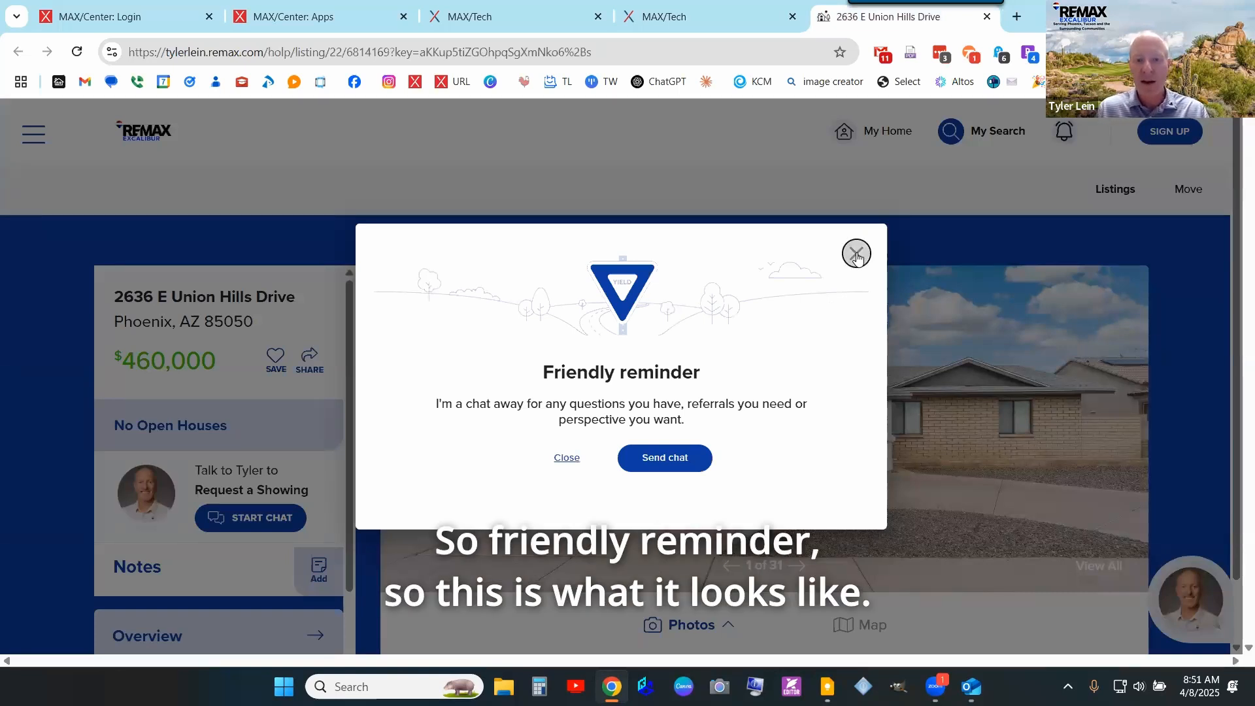
- Close the Friendly reminder popup and advance through four listing photos
click(857, 254)
scroll(735, 401, down, 2)
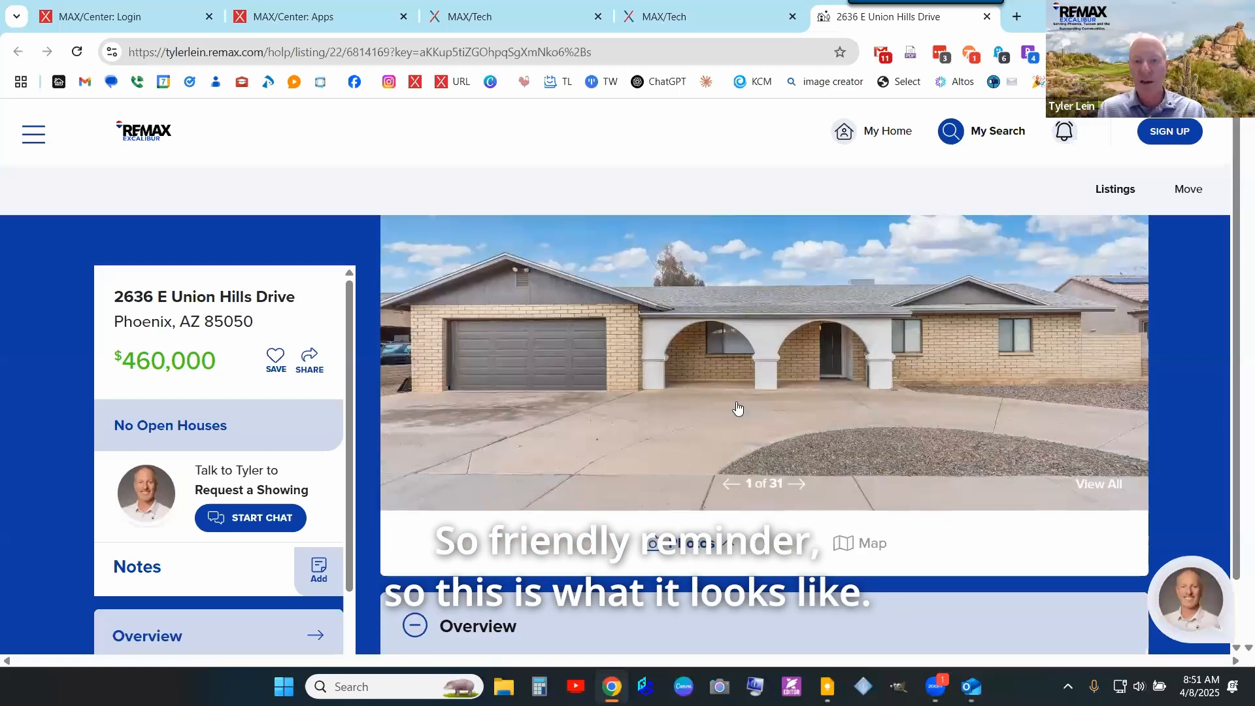
scroll(804, 460, up, 1)
click(801, 487)
click(801, 487)
click(802, 486)
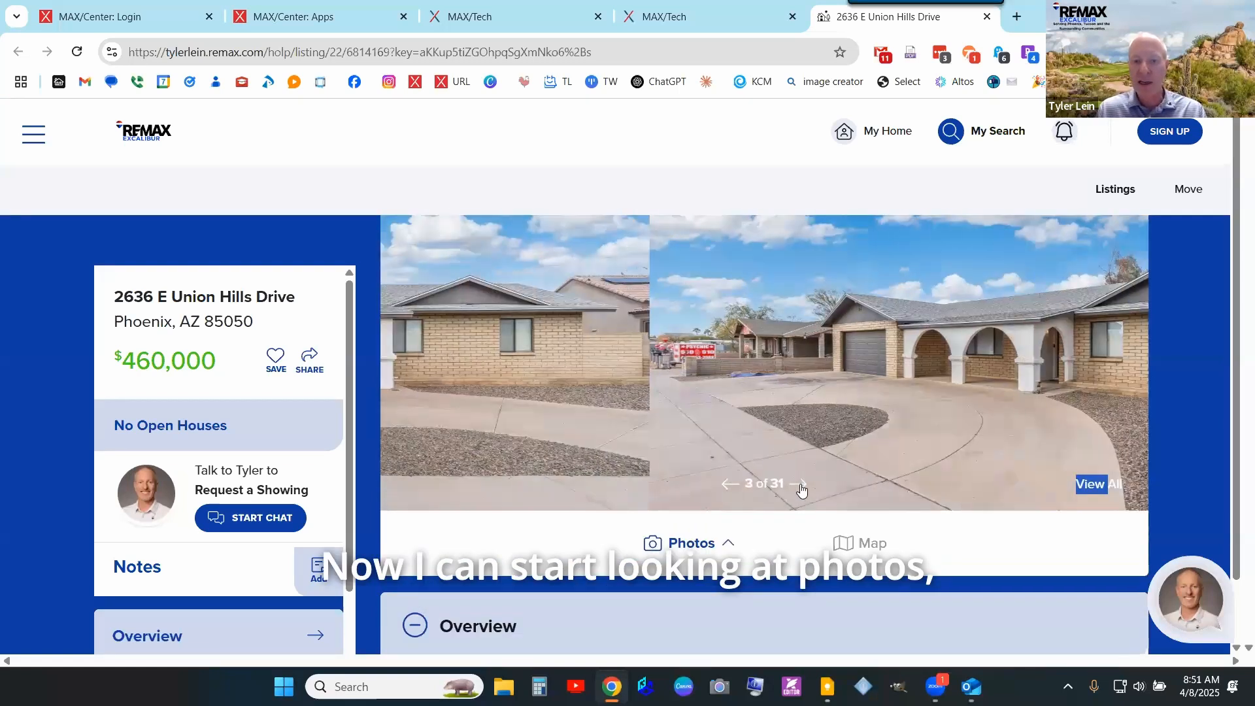
click(801, 487)
click(801, 487)
- Scroll through the listing's Property Details, Sales History and Schools sections
scroll(801, 489, down, 8)
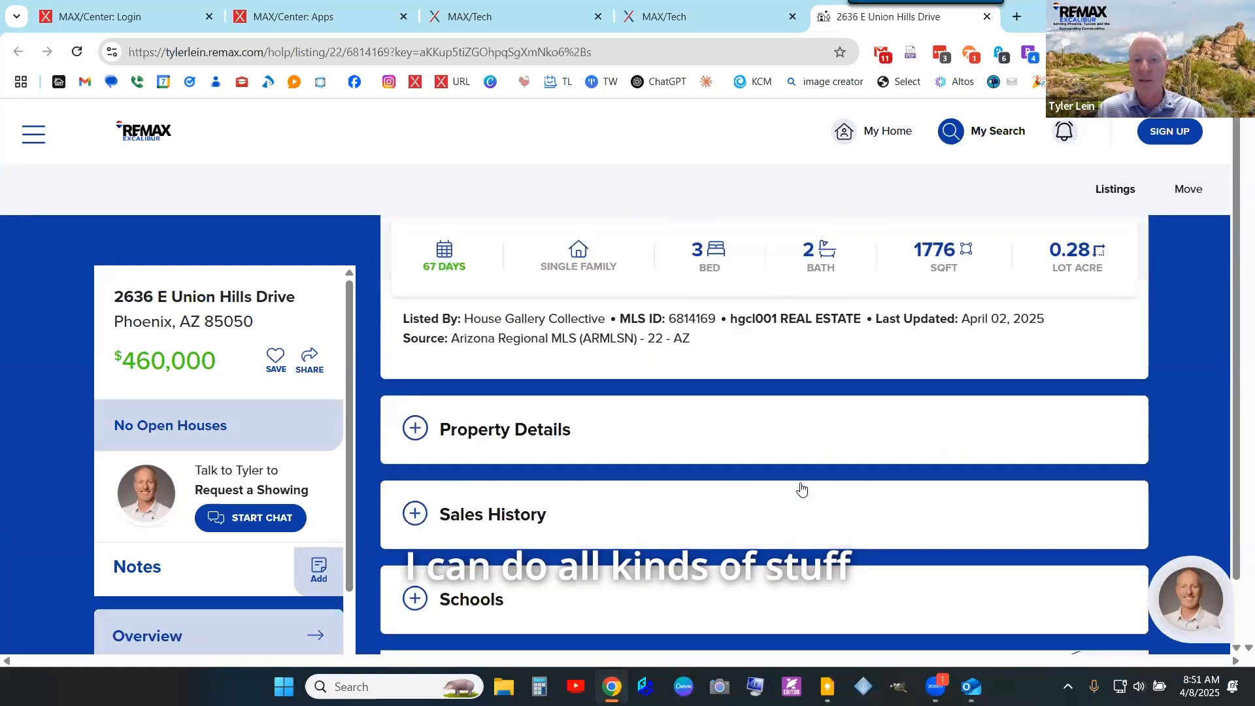
scroll(554, 443, down, 1)
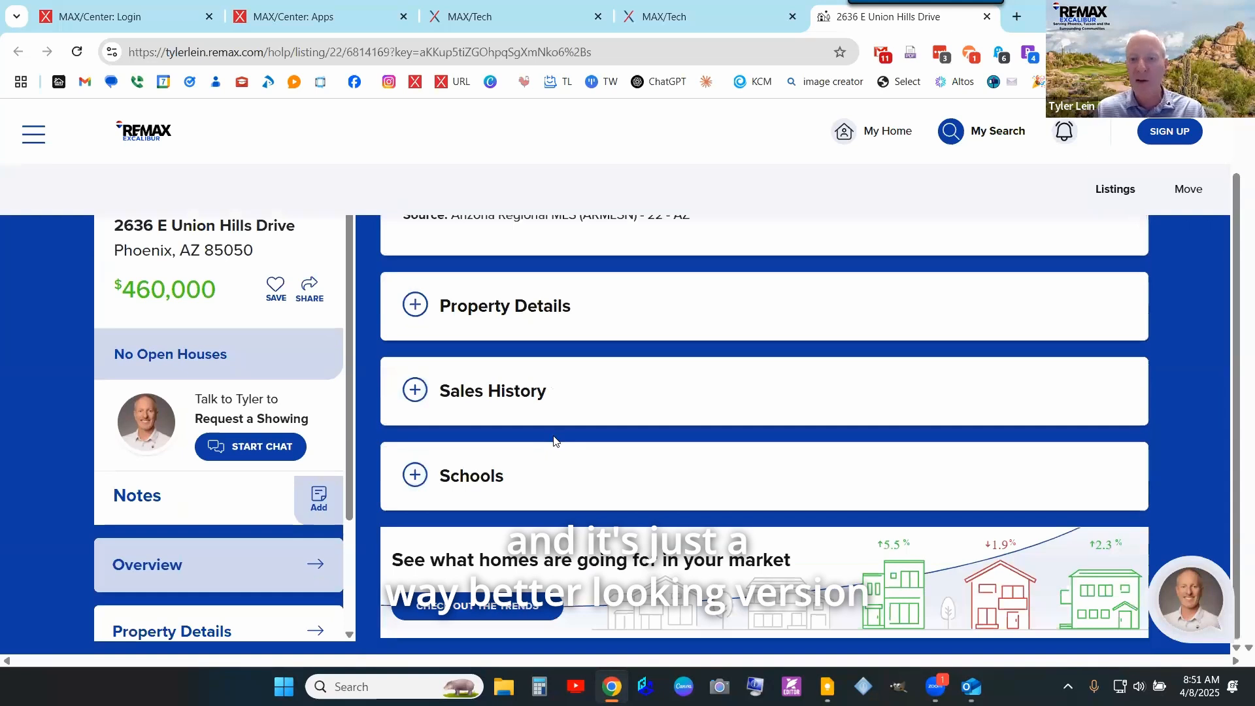
scroll(553, 440, up, 8)
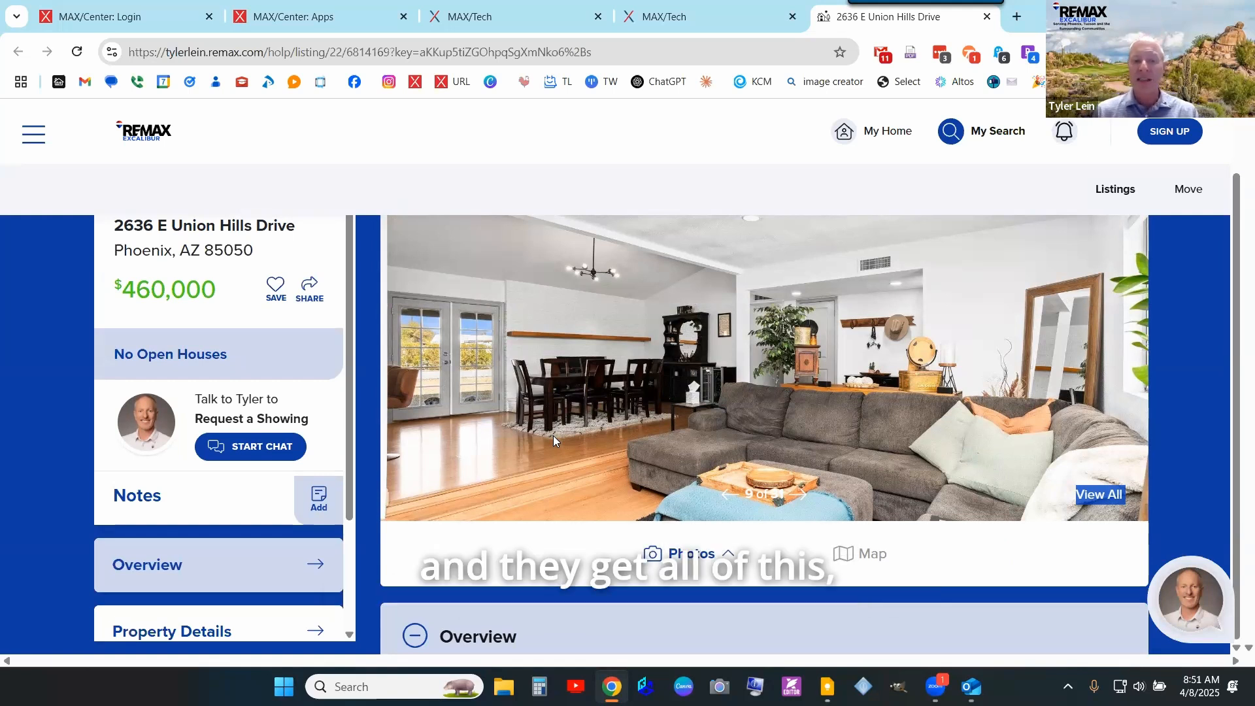
scroll(746, 482, up, 1)
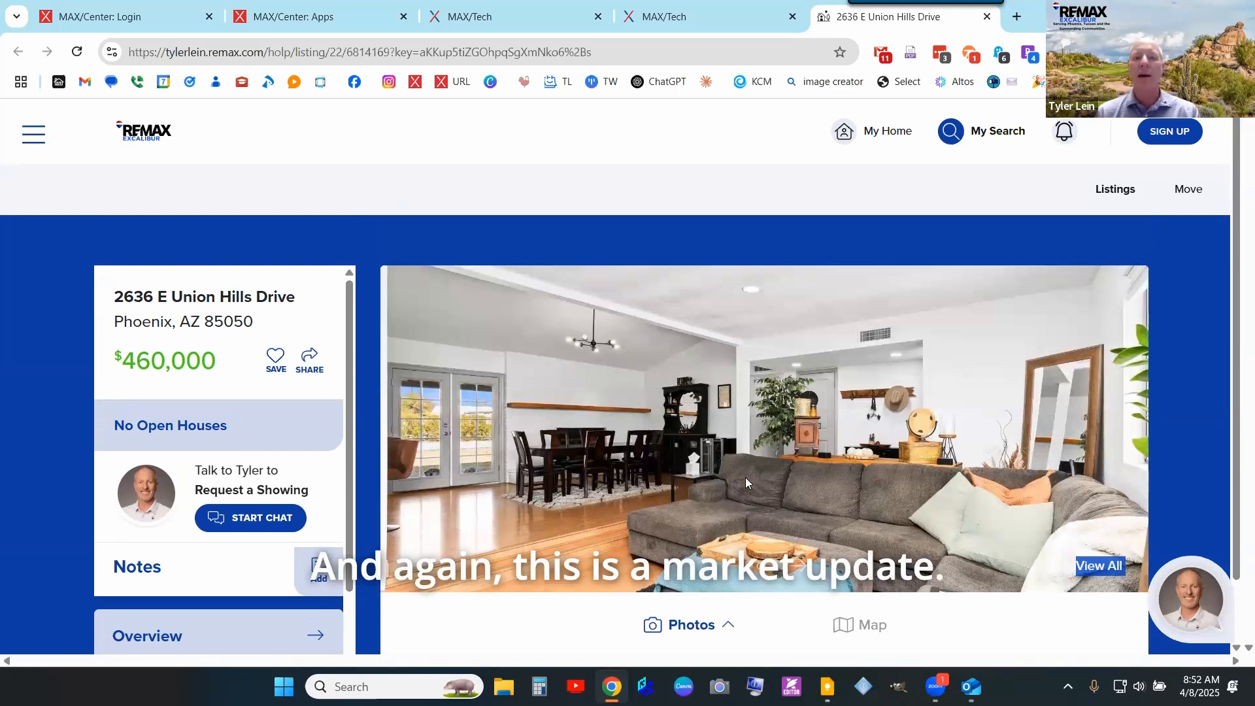
- Go back to the test contact's record and view the 85050 DEMO alert's results
click(686, 9)
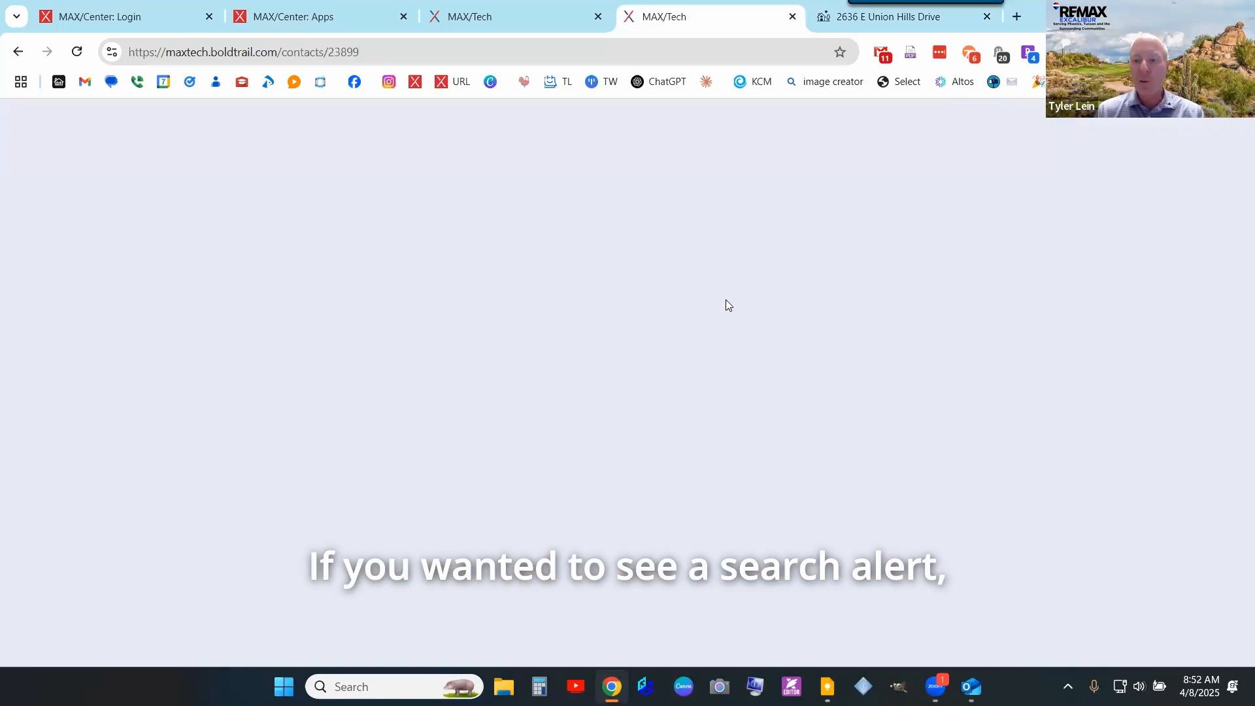
scroll(1020, 477, down, 4)
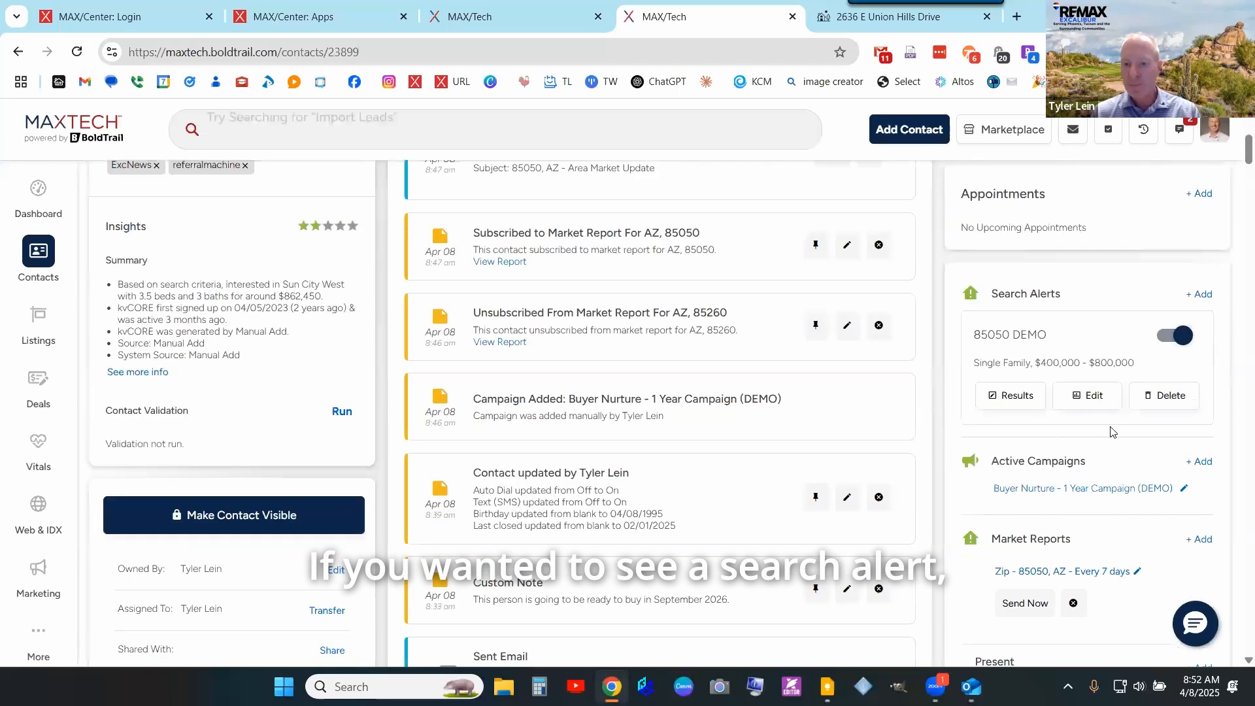
click(1011, 401)
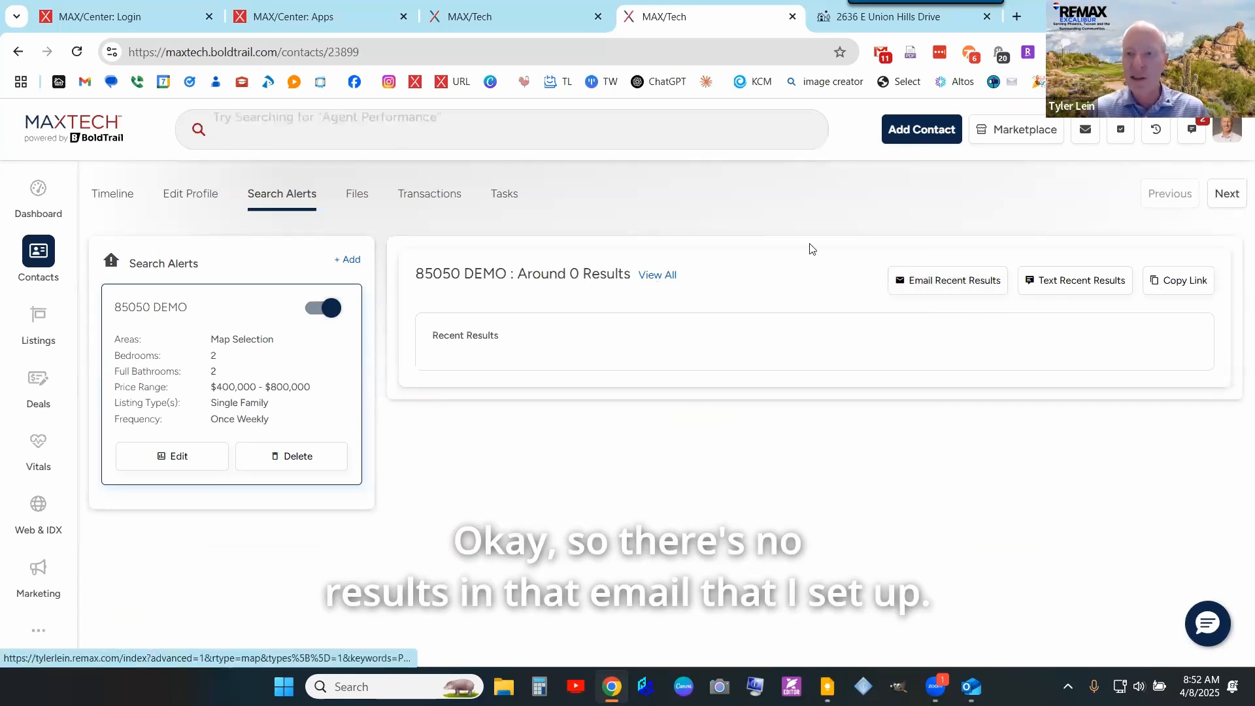
- Remove the Cook Top Gas and Pool Y/N keyword filters and save the alert
click(189, 465)
scroll(644, 420, down, 15)
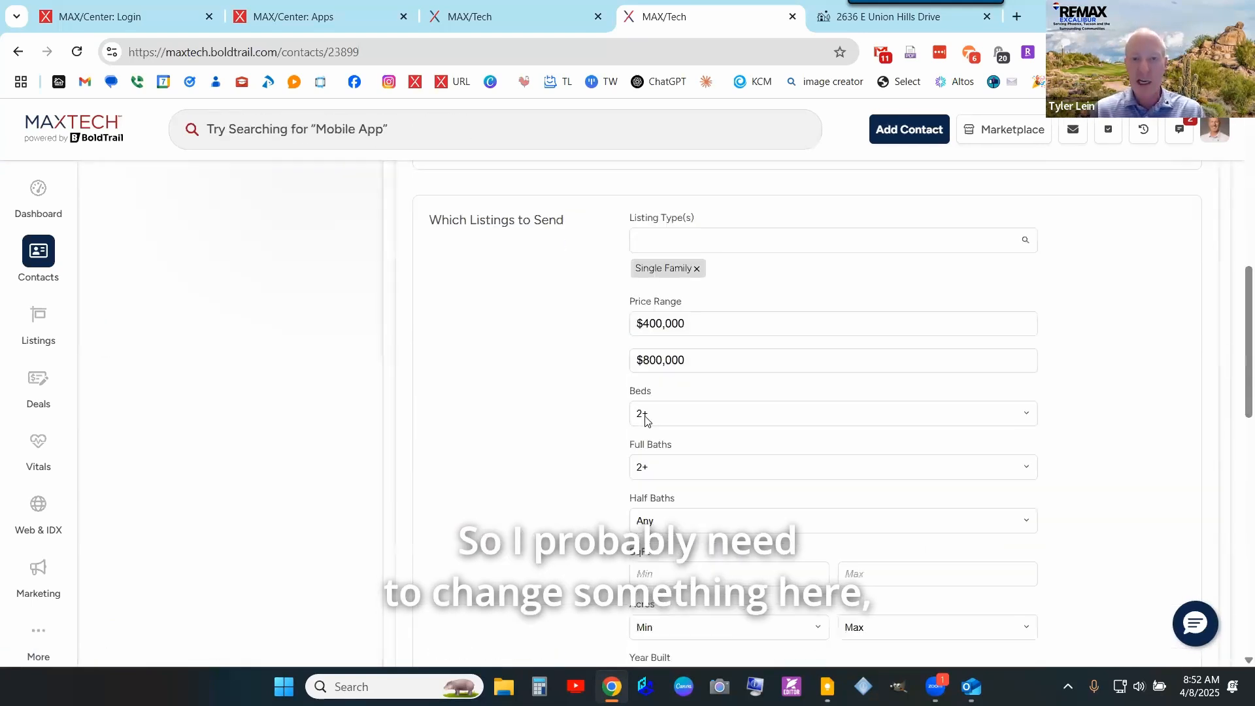
scroll(645, 419, down, 8)
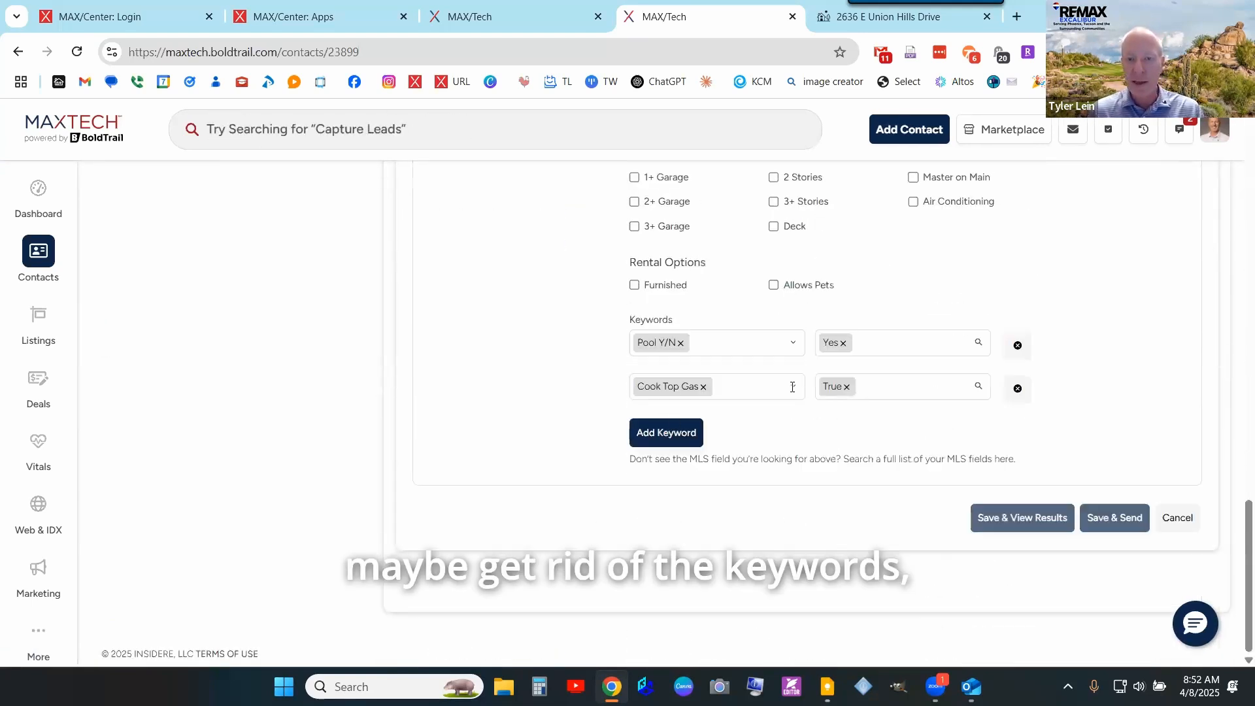
click(1017, 389)
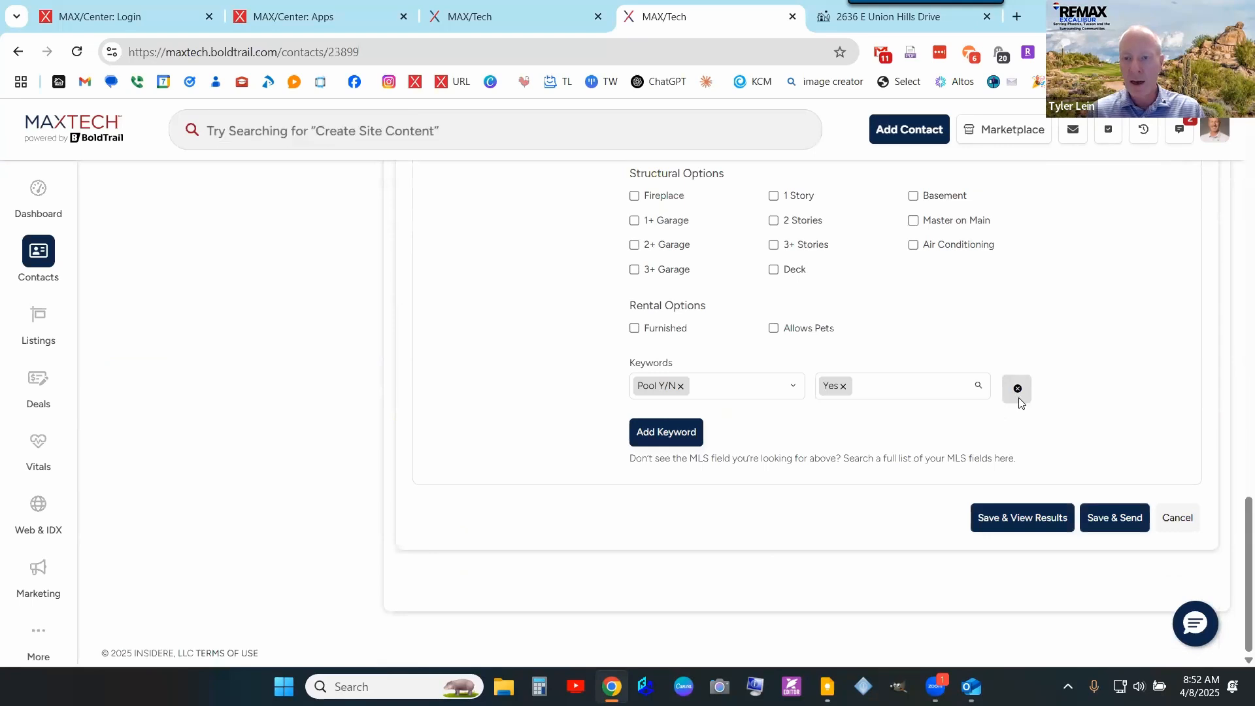
click(1018, 386)
scroll(1105, 503, up, 5)
scroll(1075, 521, down, 5)
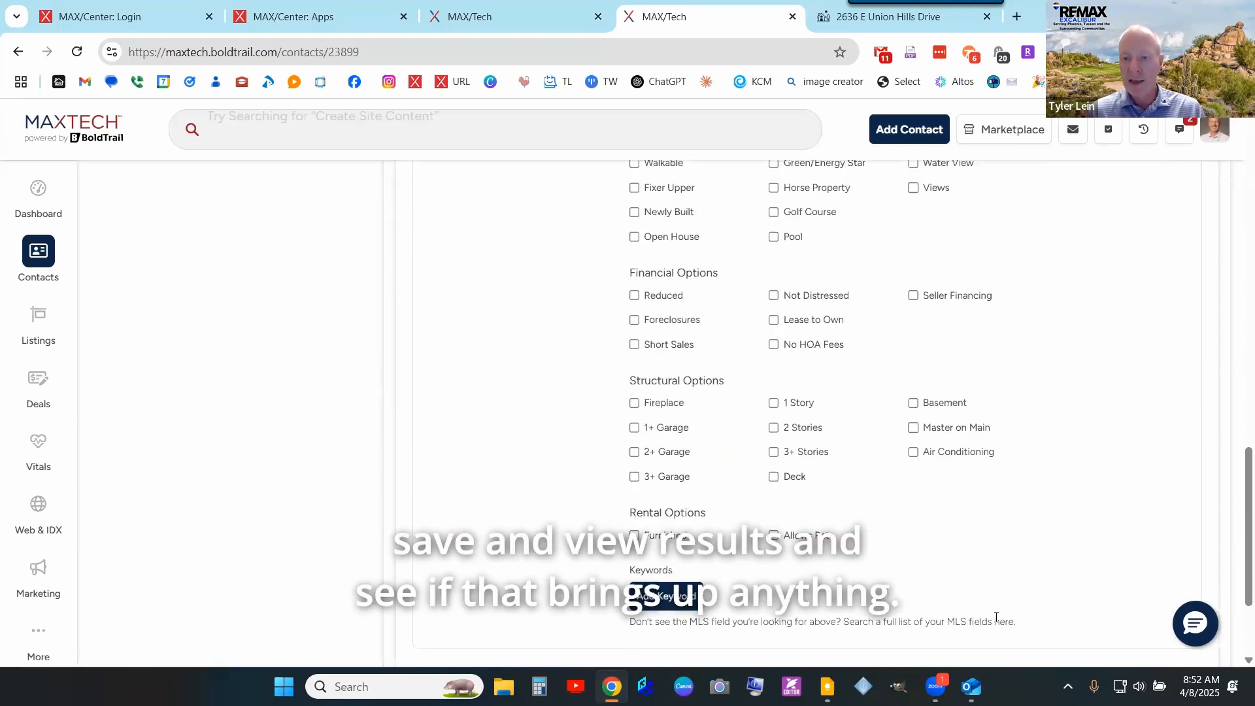
click(1012, 518)
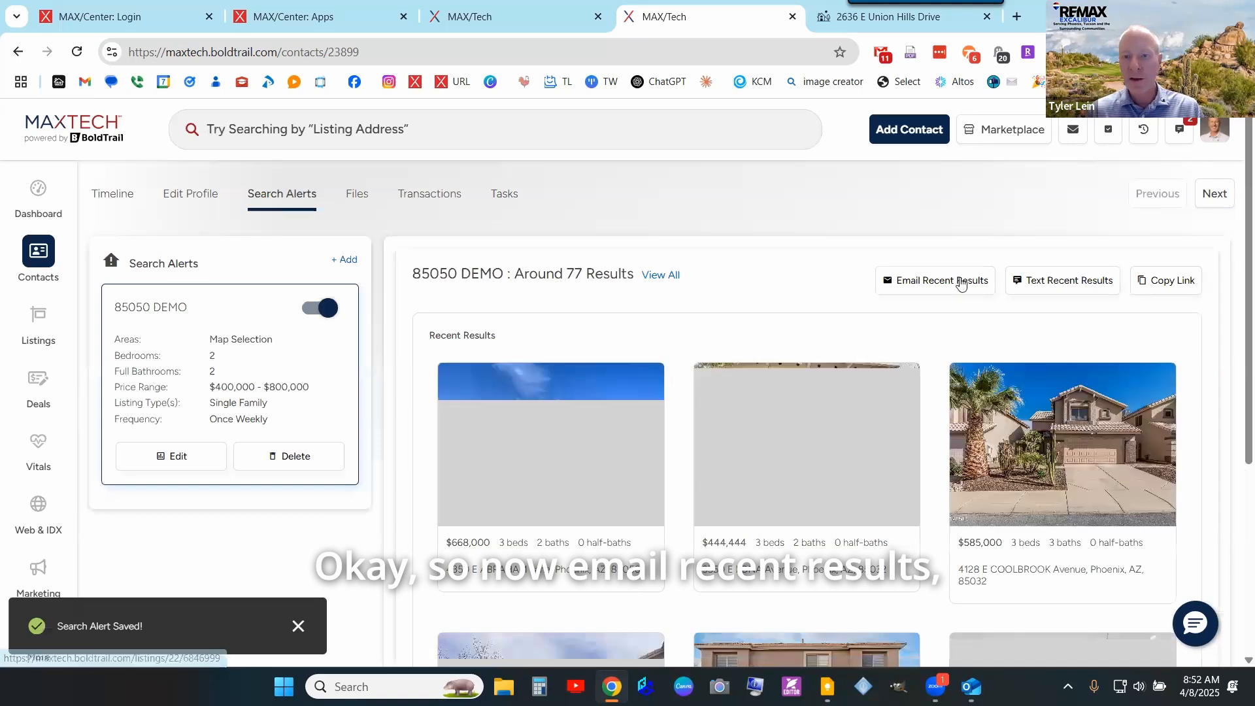
- Email the 85050 DEMO alert's recent results to the test contact and bring up Outlook
click(960, 282)
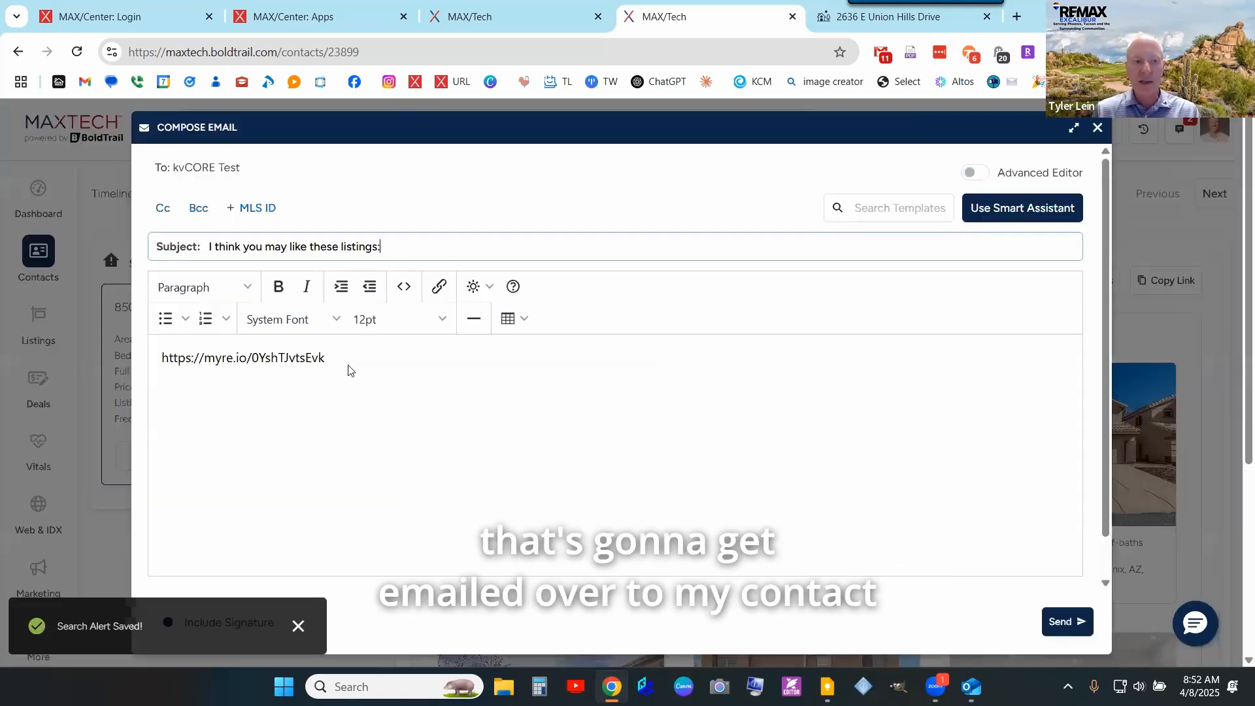
click(1076, 629)
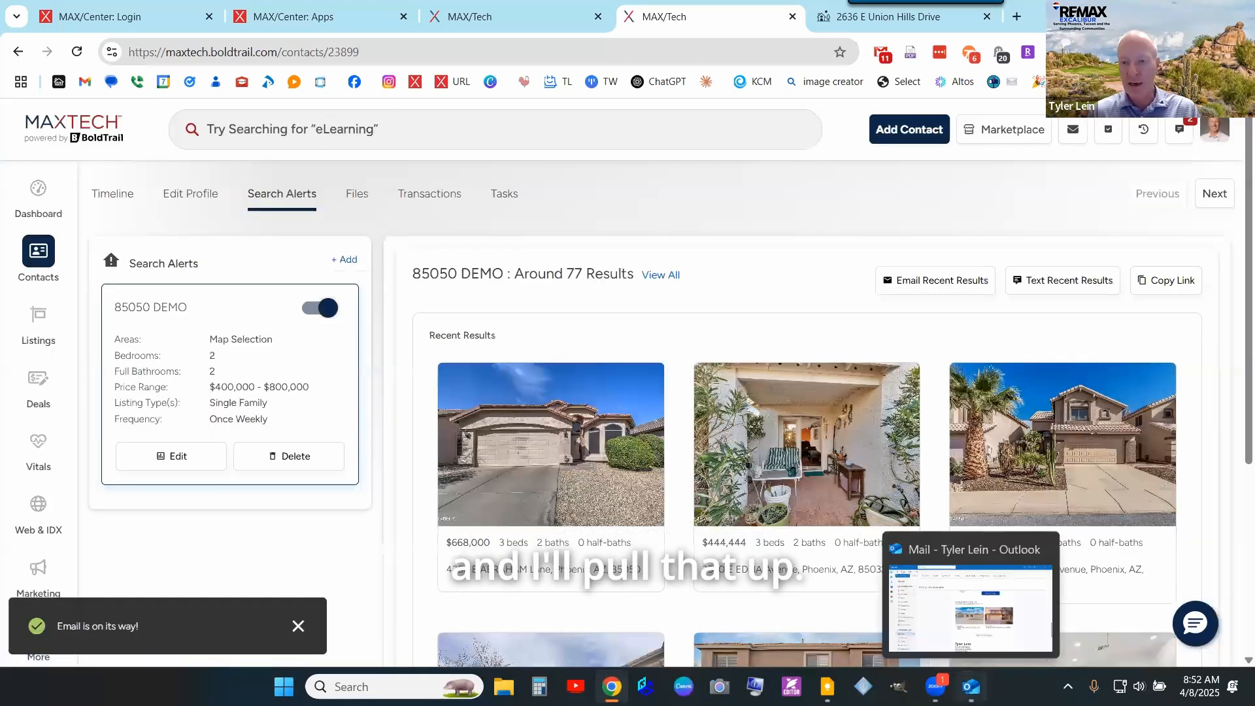
click(971, 686)
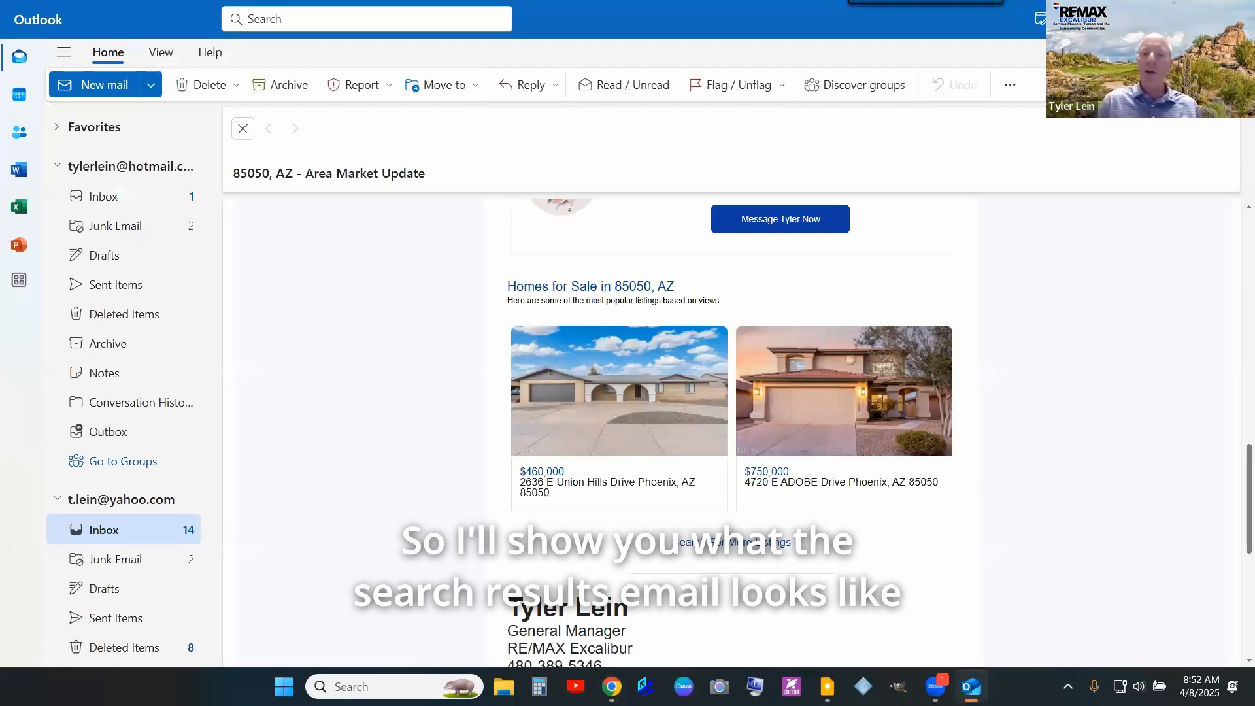
- Scroll the 85050, AZ market update email down to the agent's signature block, then minimize Outlook
scroll(788, 468, up, 10)
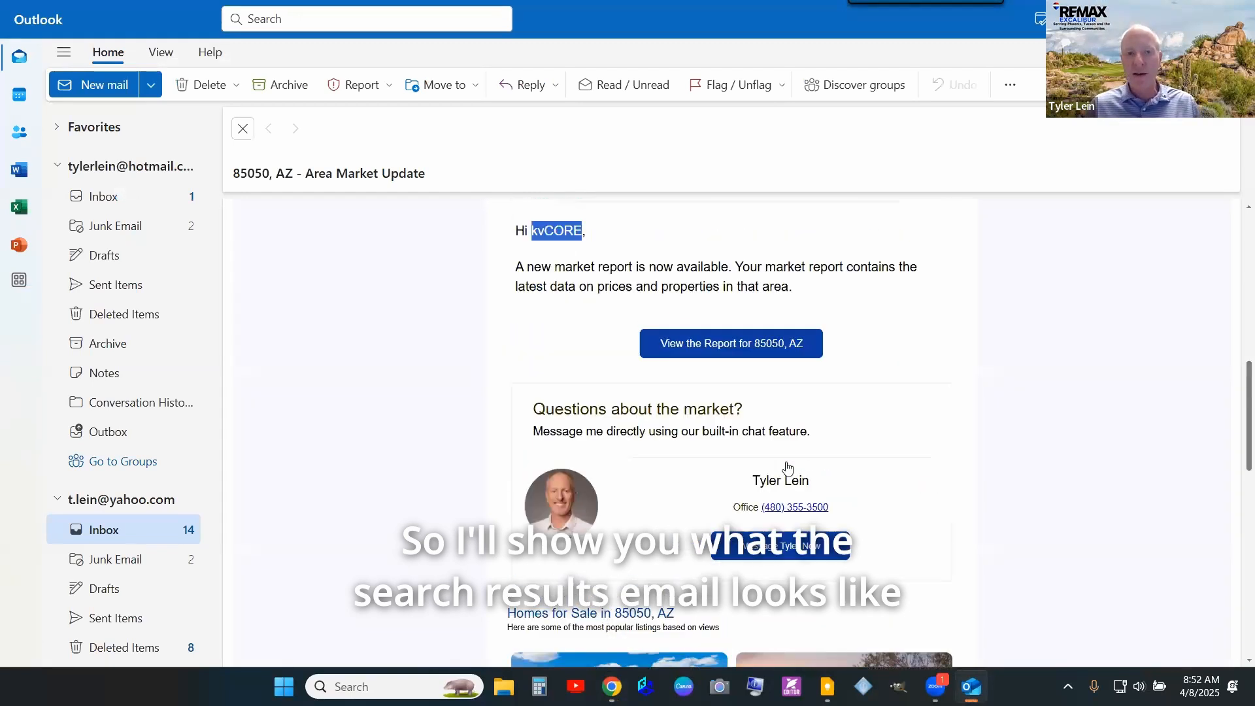
scroll(785, 467, down, 12)
scroll(784, 466, down, 3)
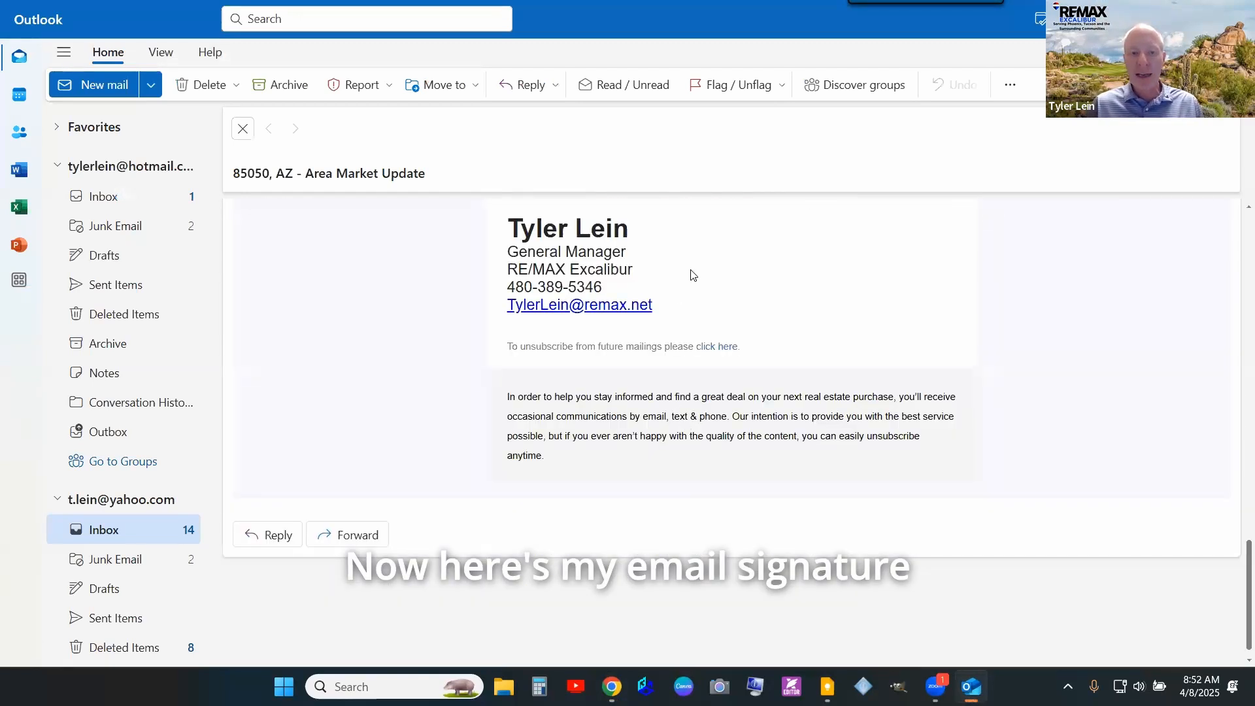
mouse_move(653, 306)
mouse_down()
mouse_move(581, 289)
mouse_move(507, 219)
mouse_up()
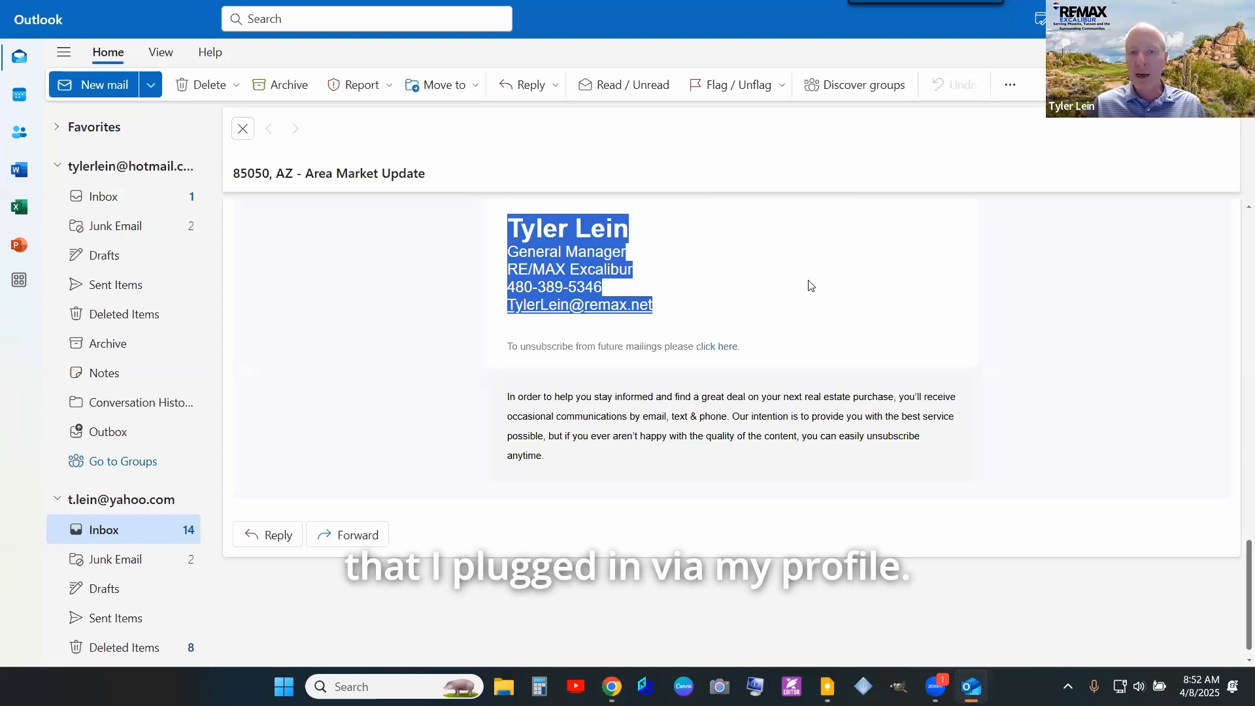
click(800, 338)
scroll(798, 339, up, 8)
scroll(661, 347, up, 2)
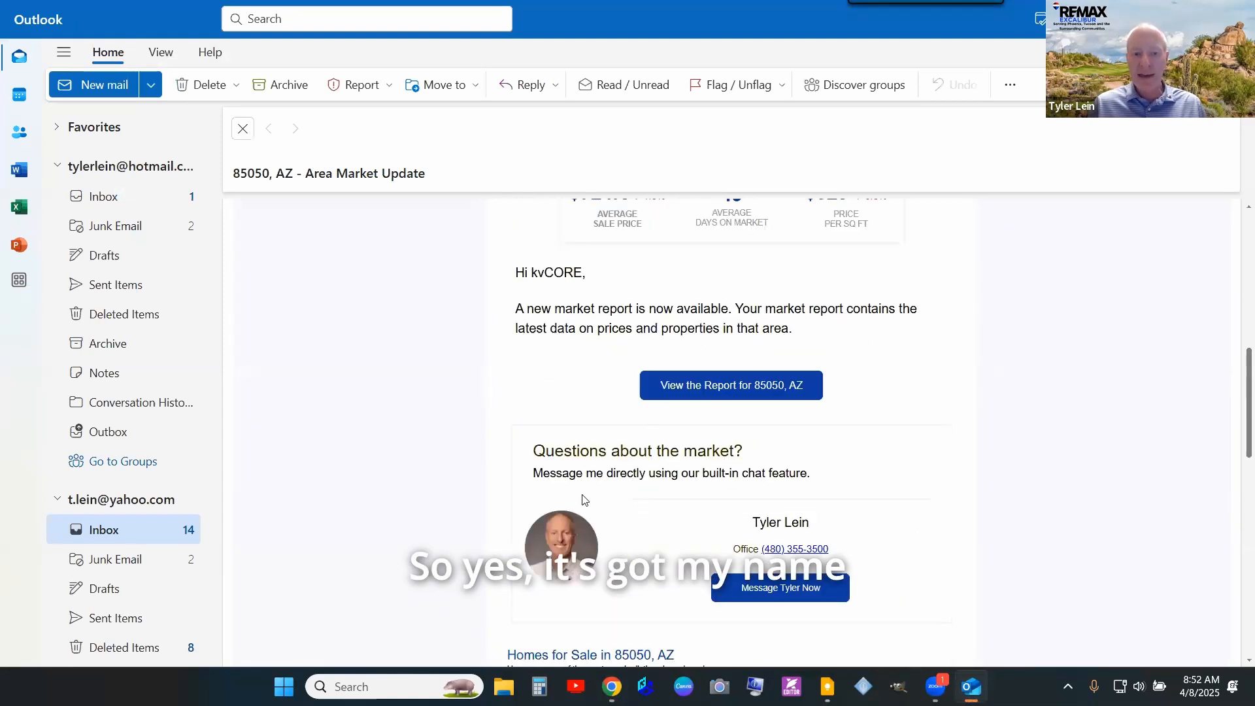
scroll(743, 507, up, 5)
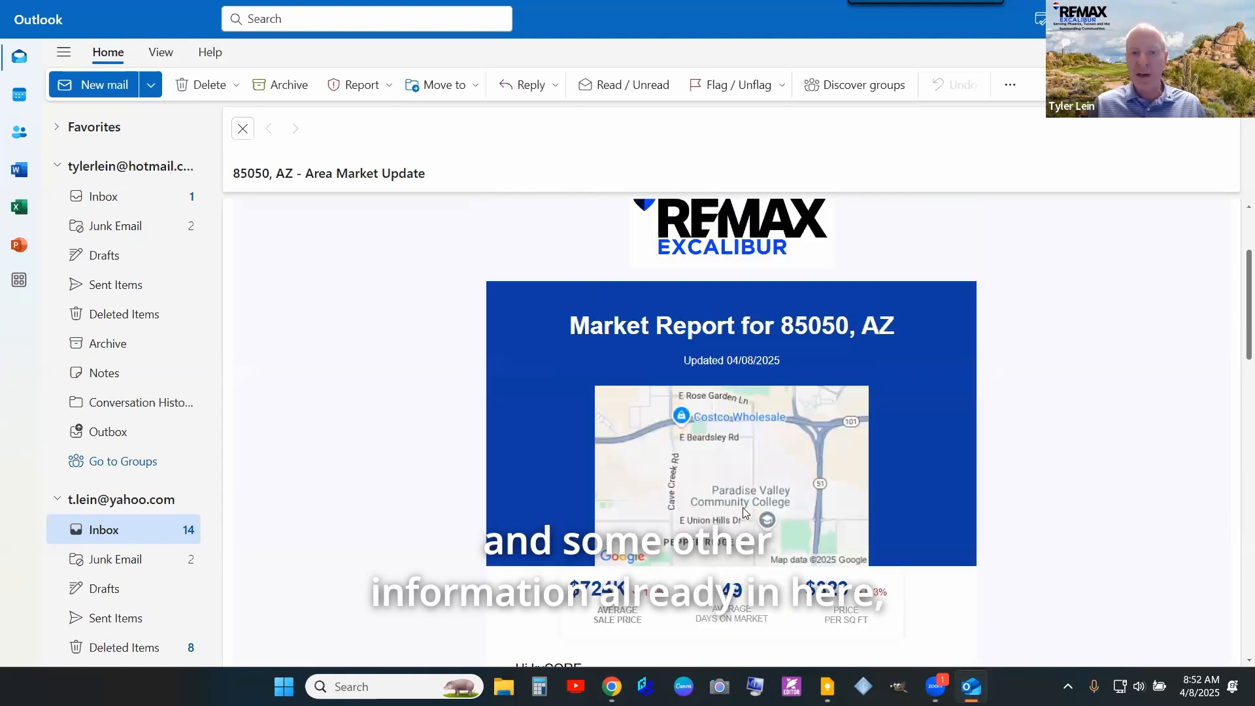
scroll(744, 503, down, 15)
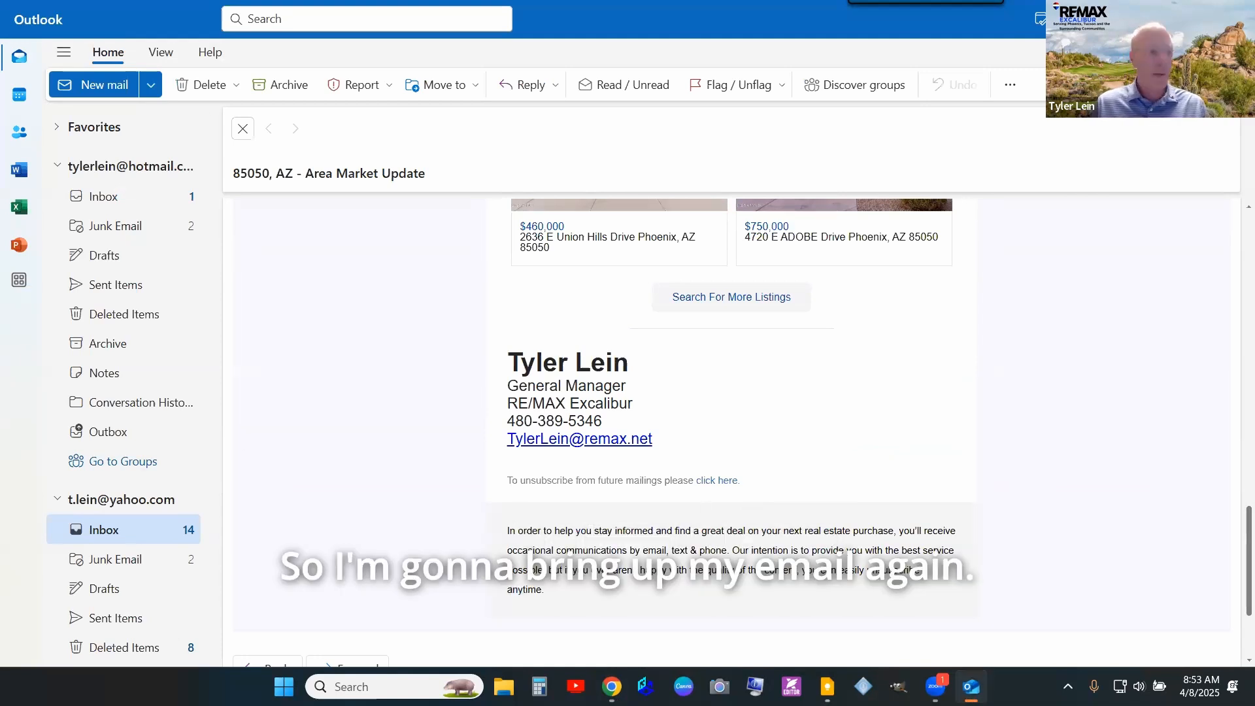
click(971, 687)
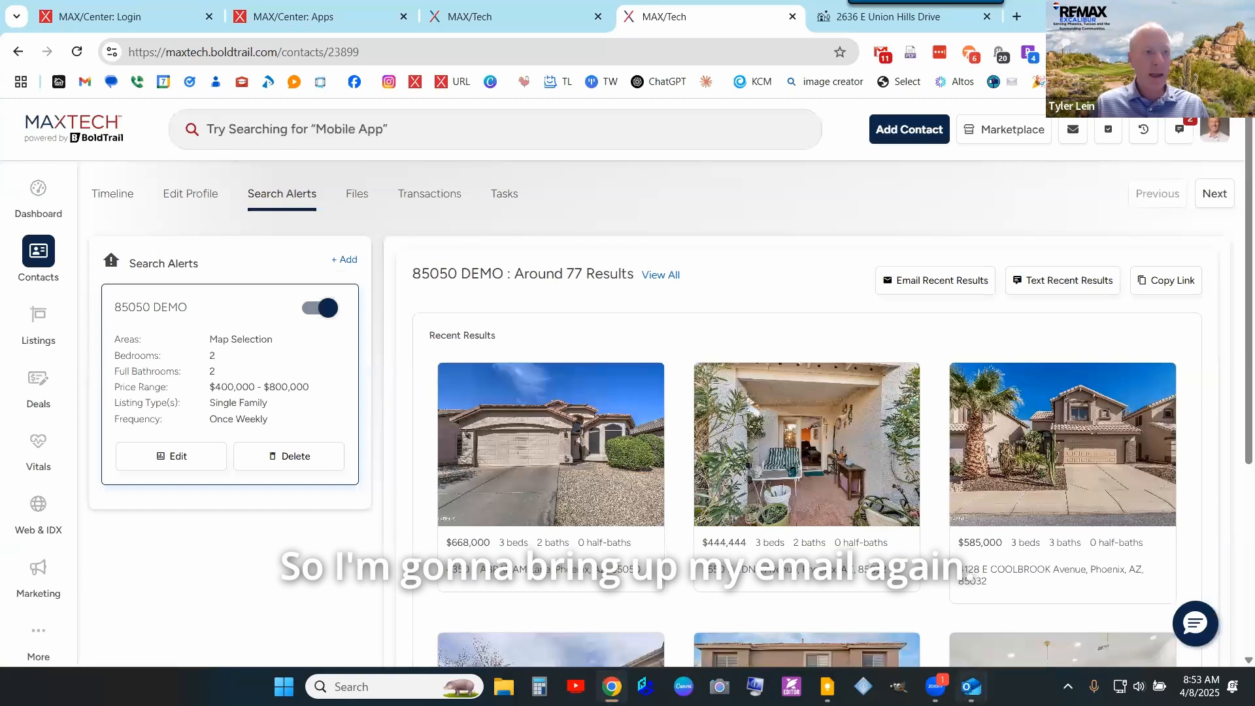
click(972, 686)
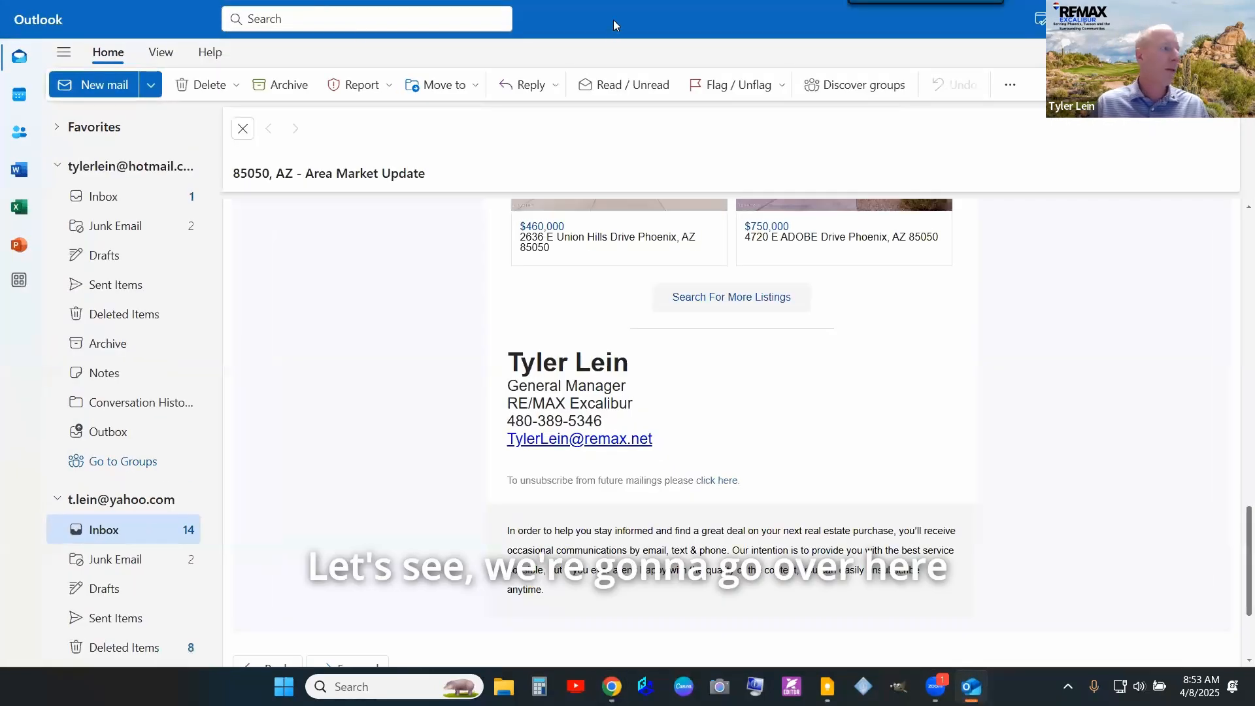
click(1161, 14)
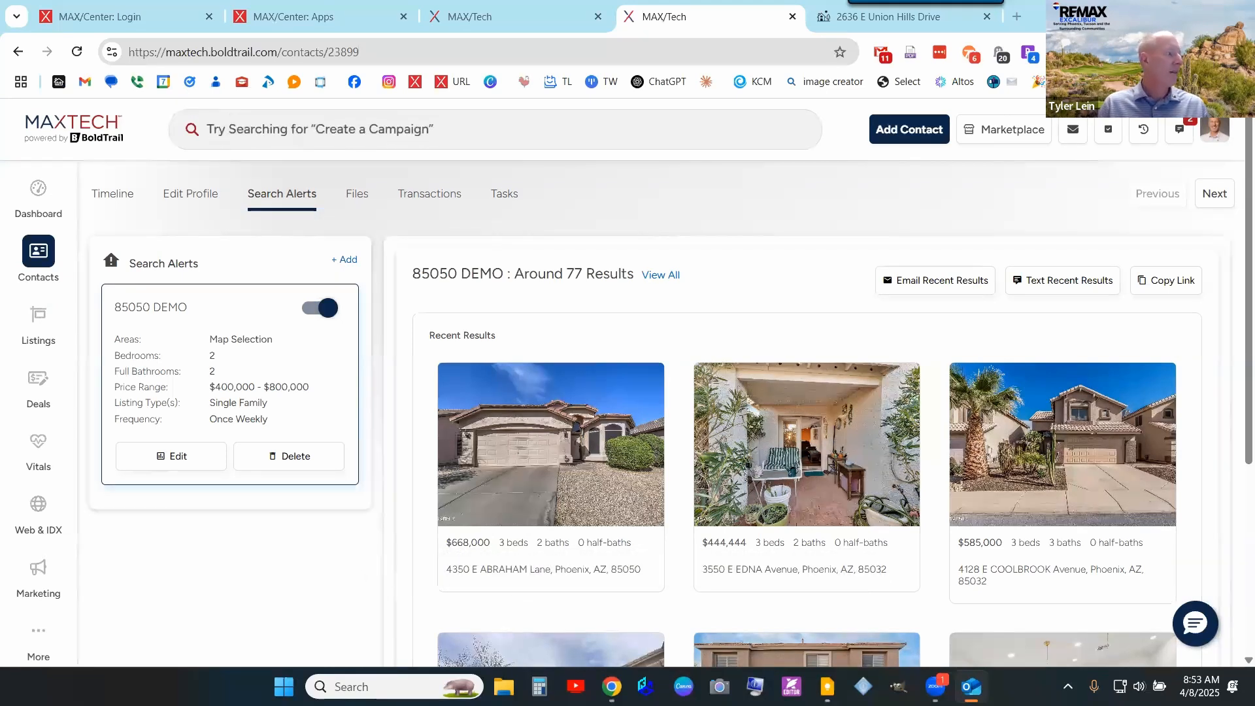
click(124, 17)
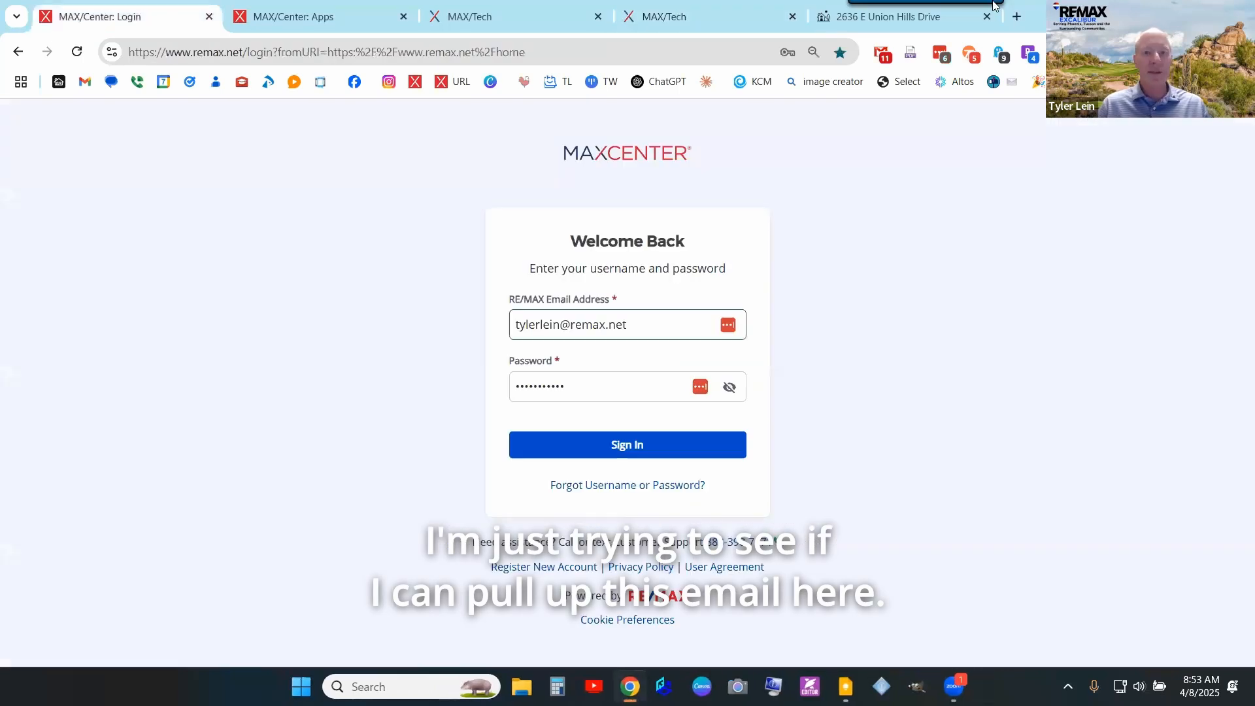
click(969, 26)
click(987, 16)
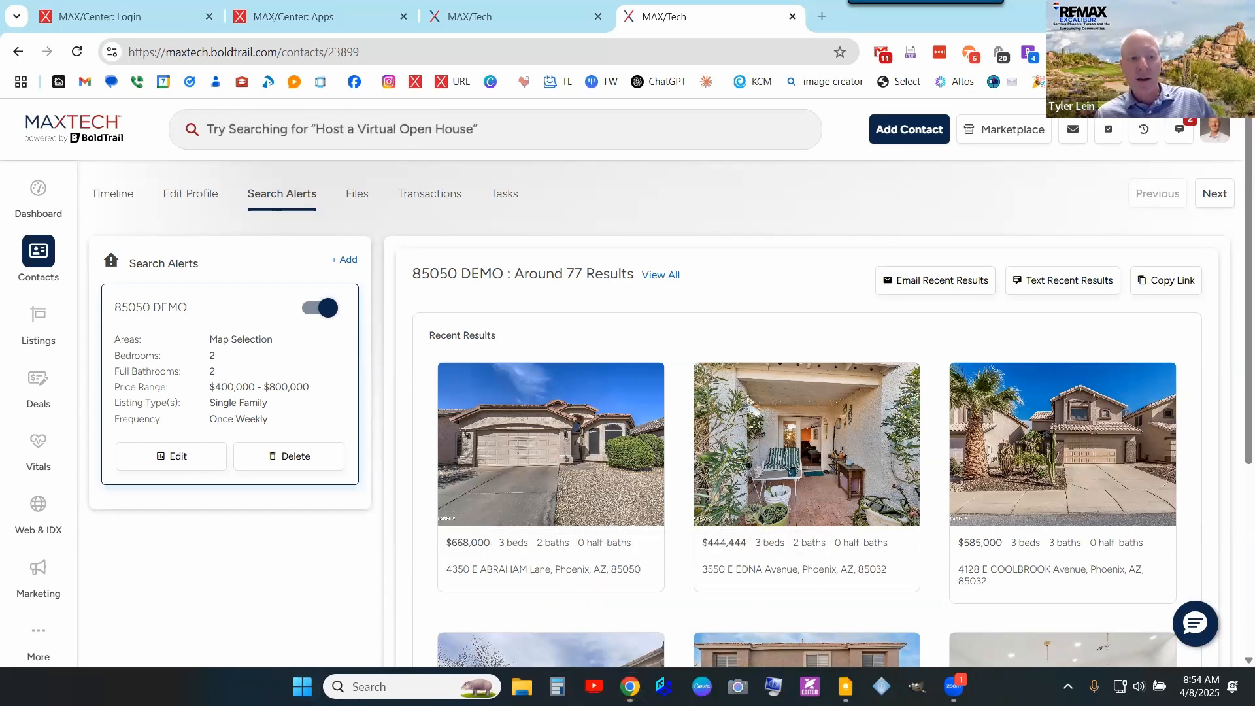
- Open Support Resources from the More menu to bring up the BoldTrail Helpdesk
click(37, 638)
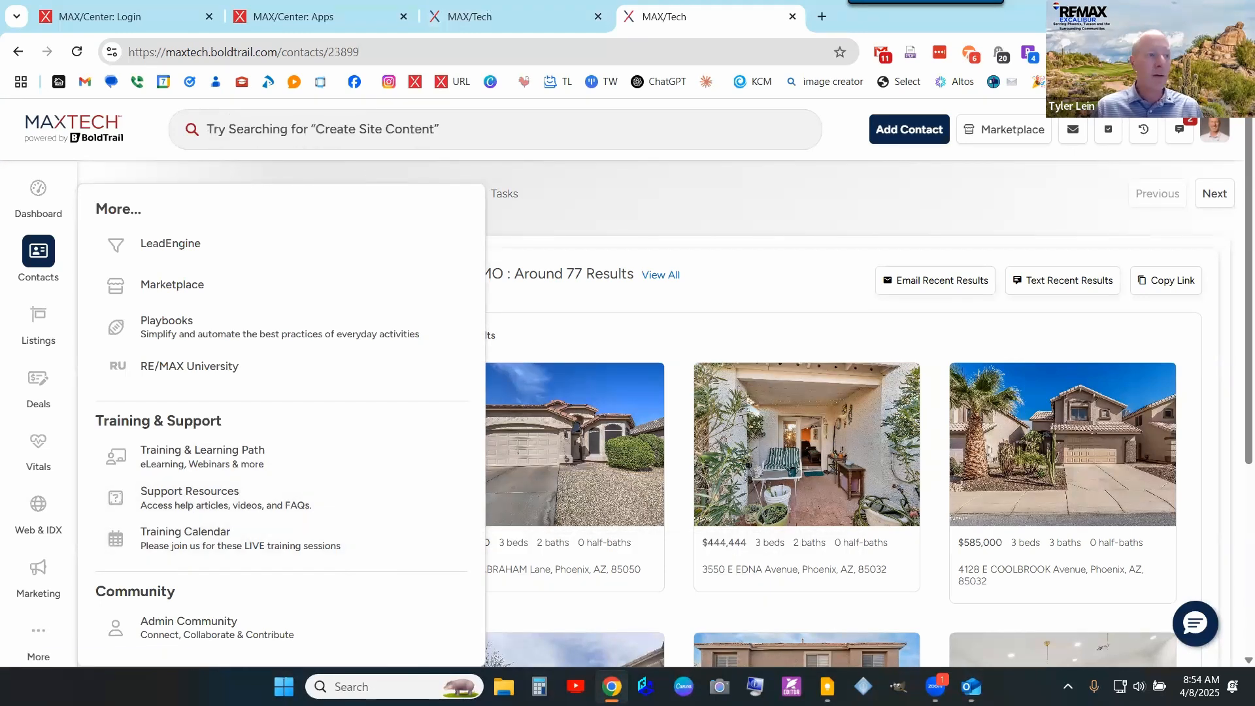
key(alt+Tab)
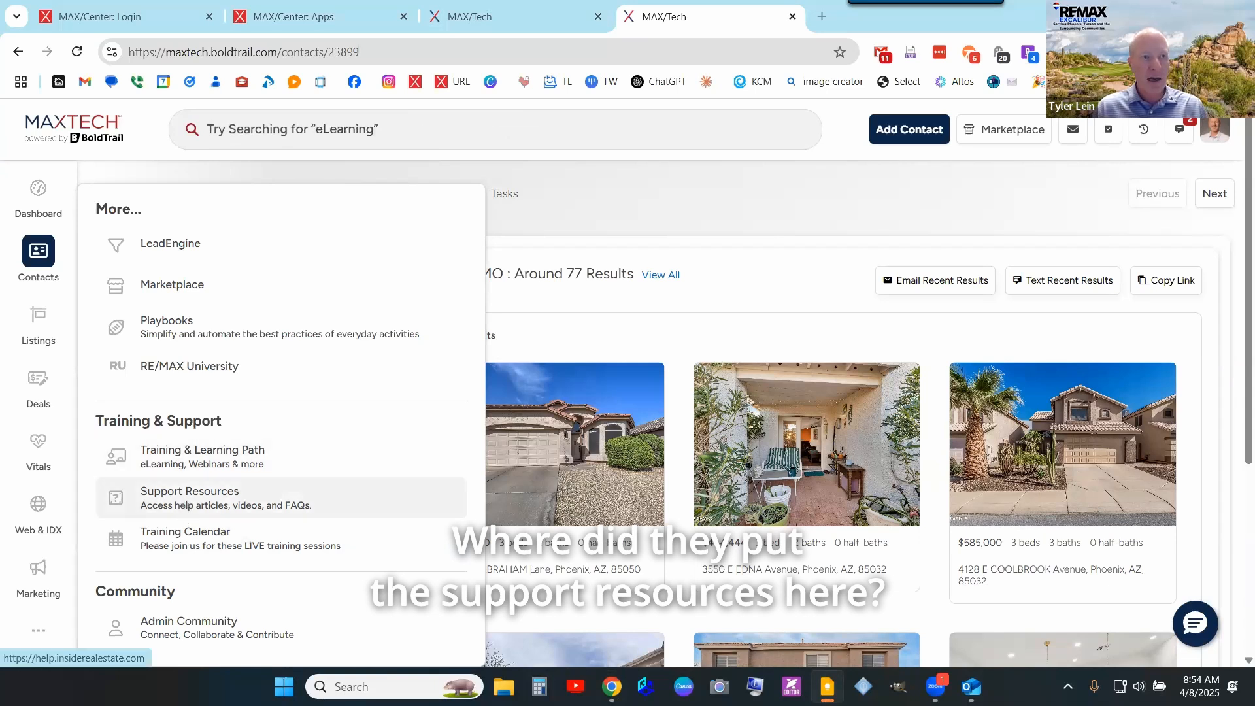
click(196, 496)
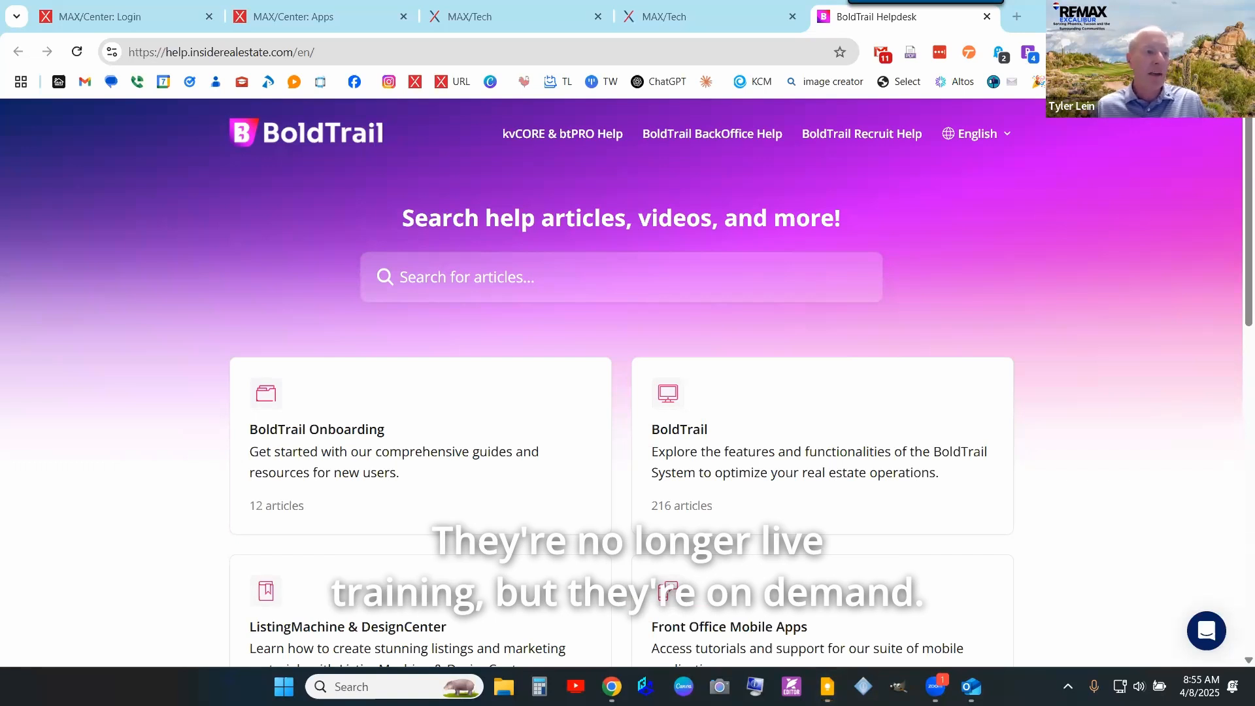
- Open the MAX/Tech Success Summit page and scroll down through its Recorded Sessions cards
click(471, 310)
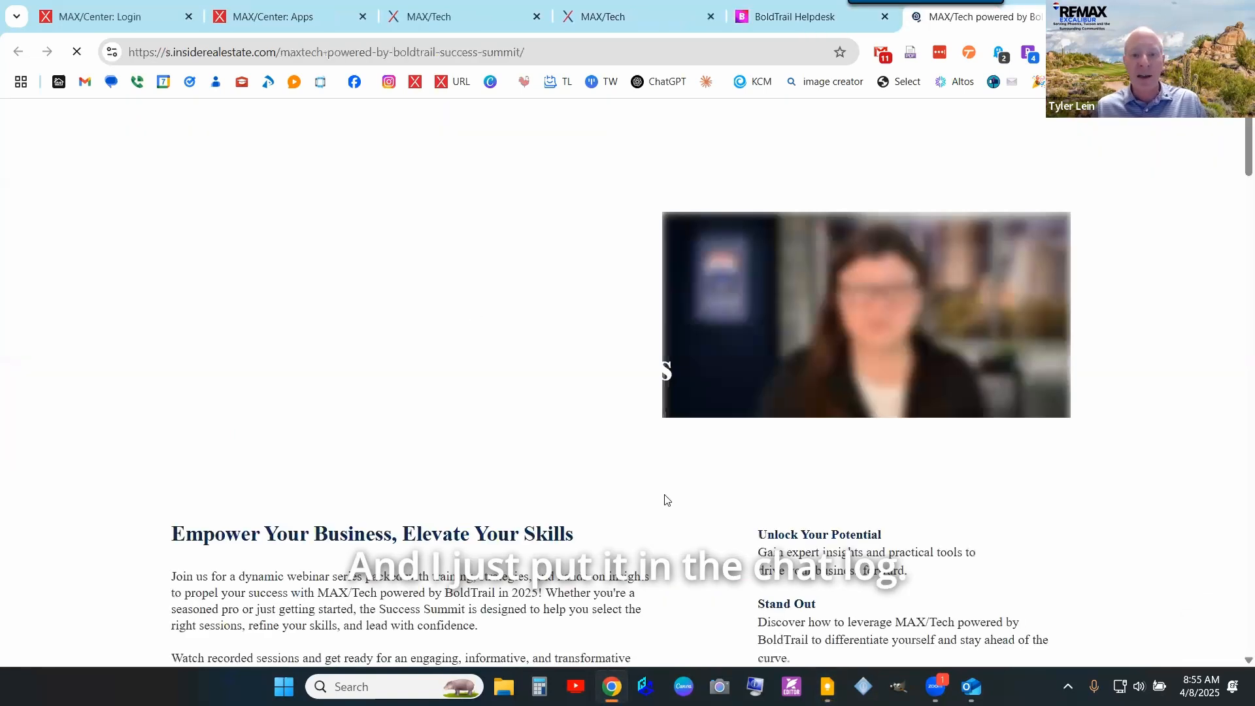
scroll(804, 514, down, 10)
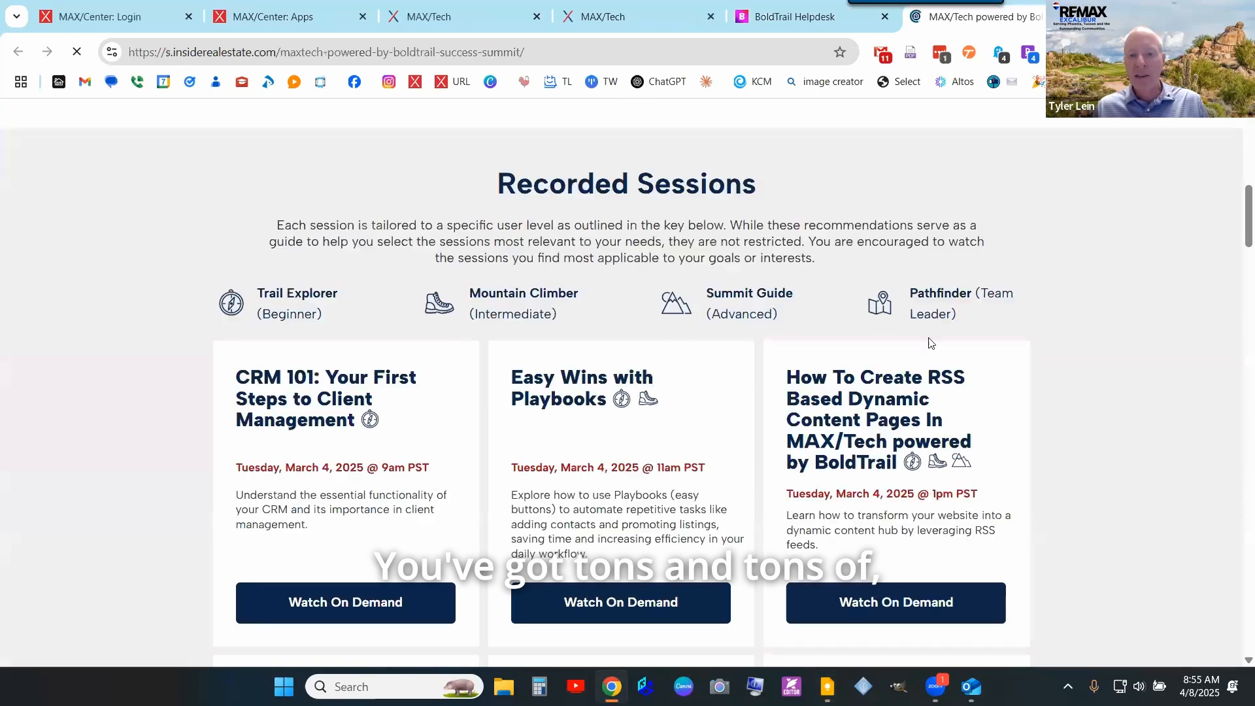
scroll(935, 337, down, 10)
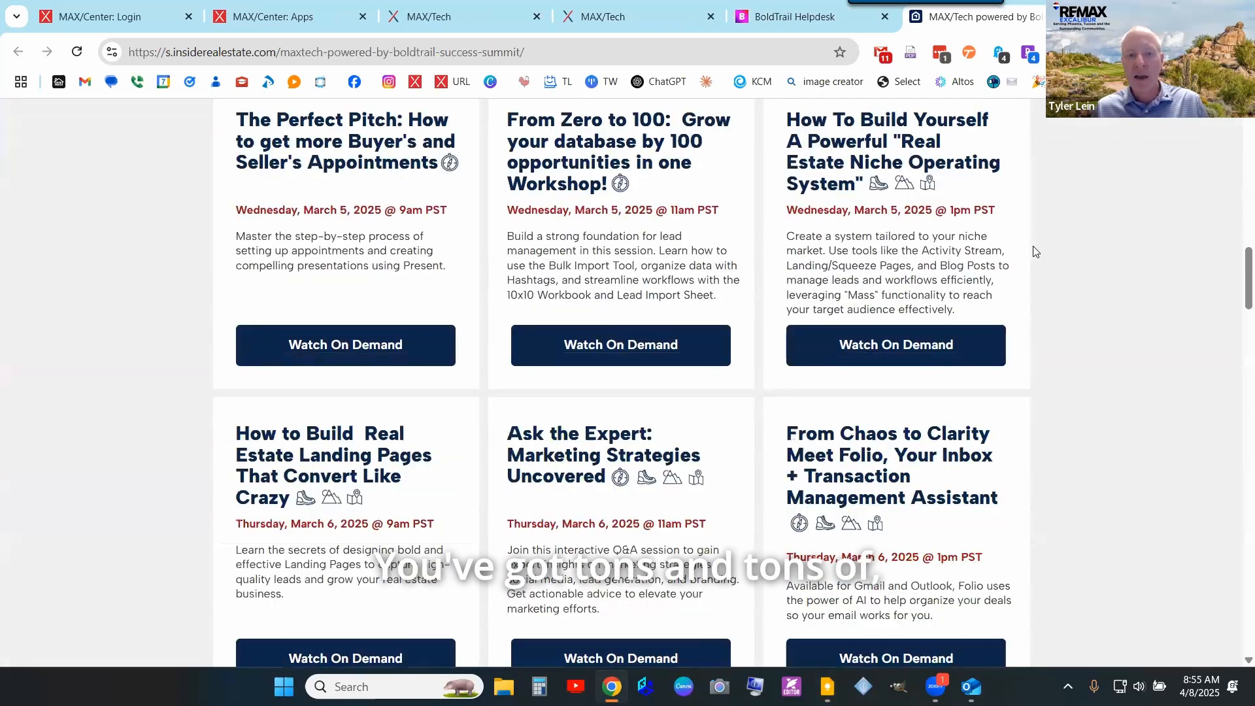
scroll(1036, 252, down, 5)
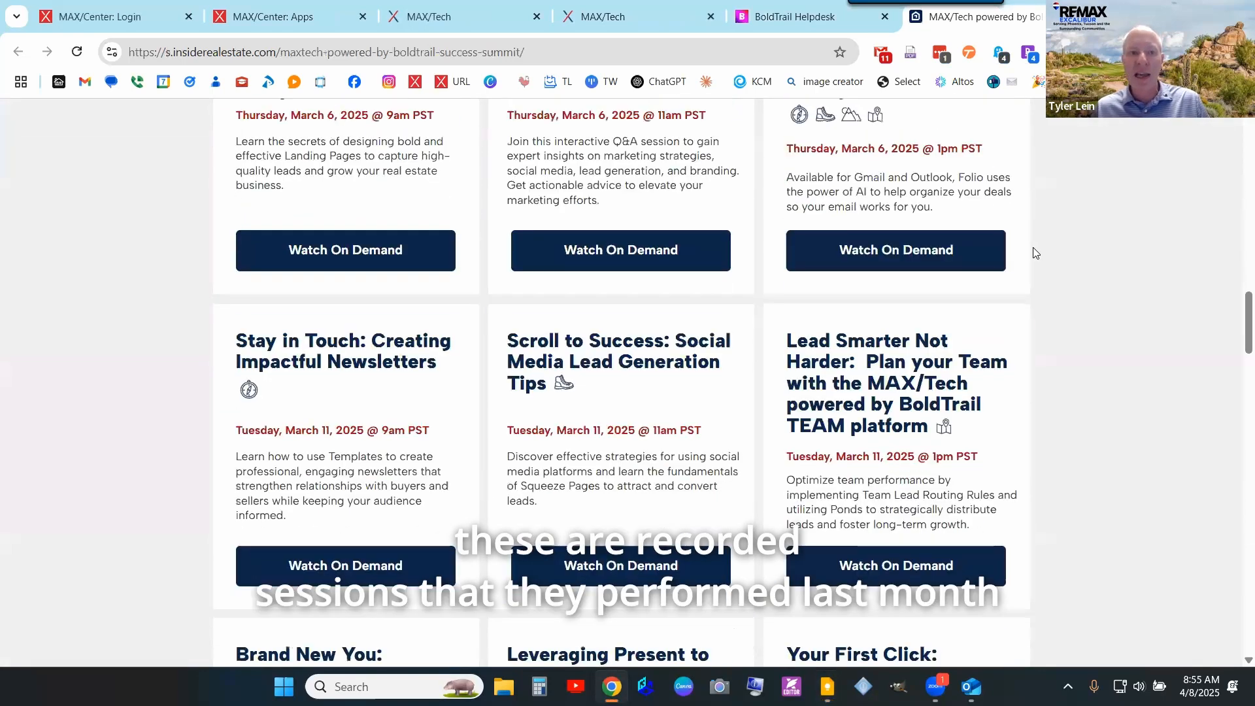
scroll(1036, 252, down, 5)
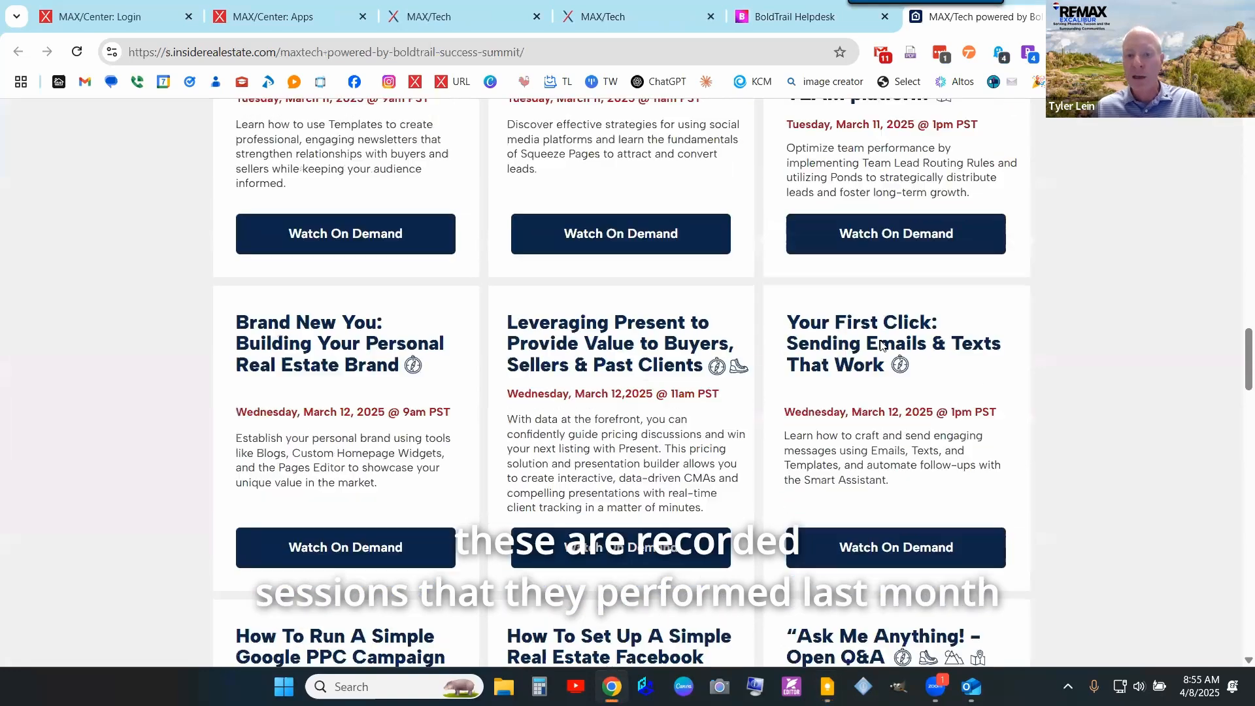
scroll(872, 349, down, 13)
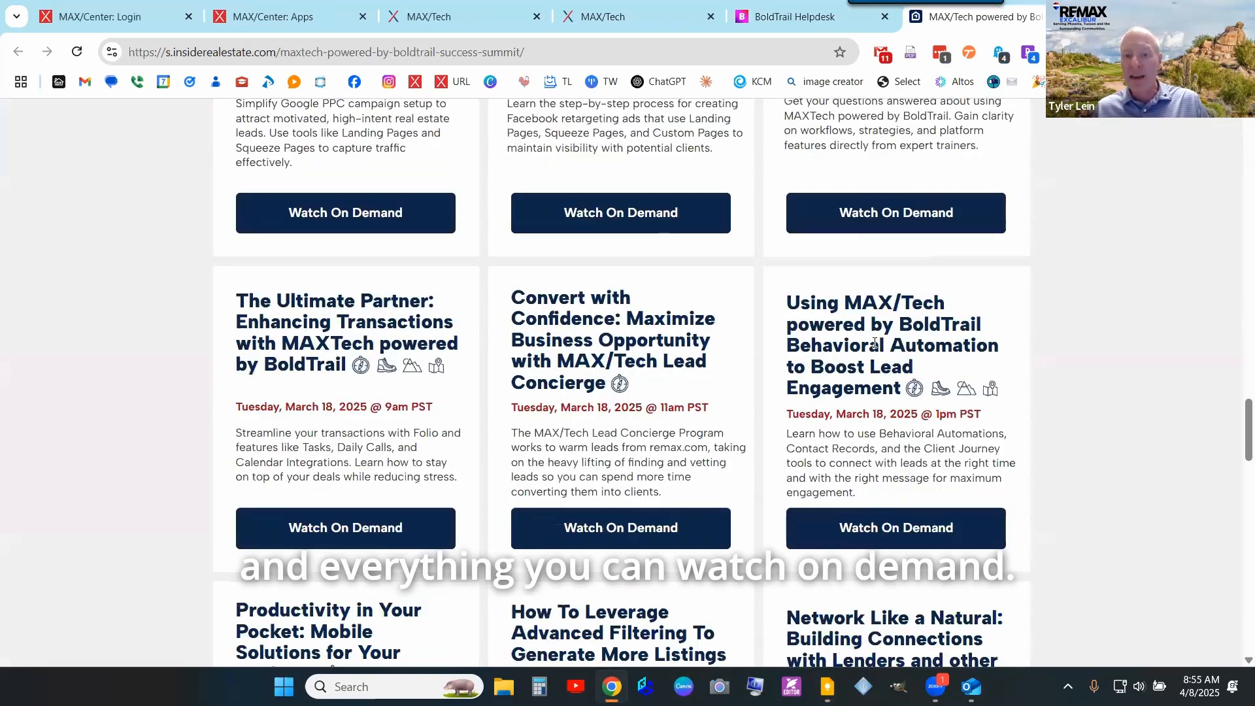
scroll(875, 343, down, 8)
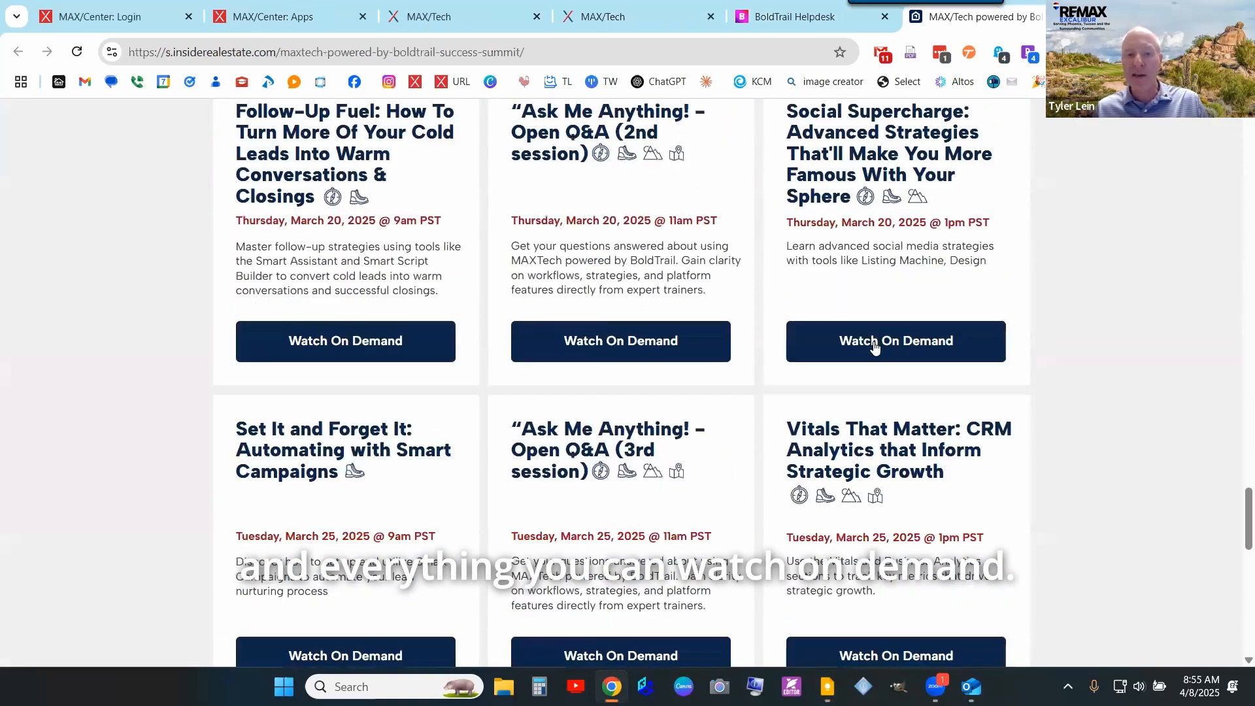
scroll(367, 335, down, 1)
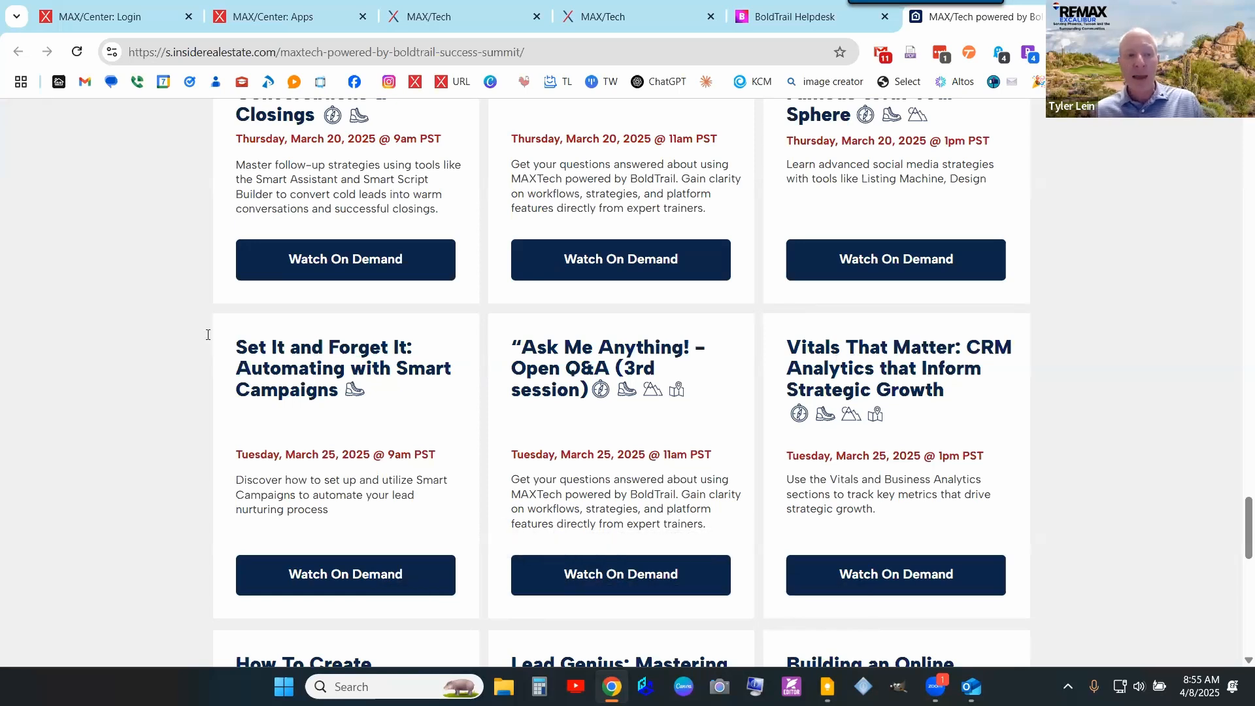
- Select the 'Set It and Forget It' session title, then scroll back to the top
drag(236, 347, 380, 350)
triple_click(384, 391)
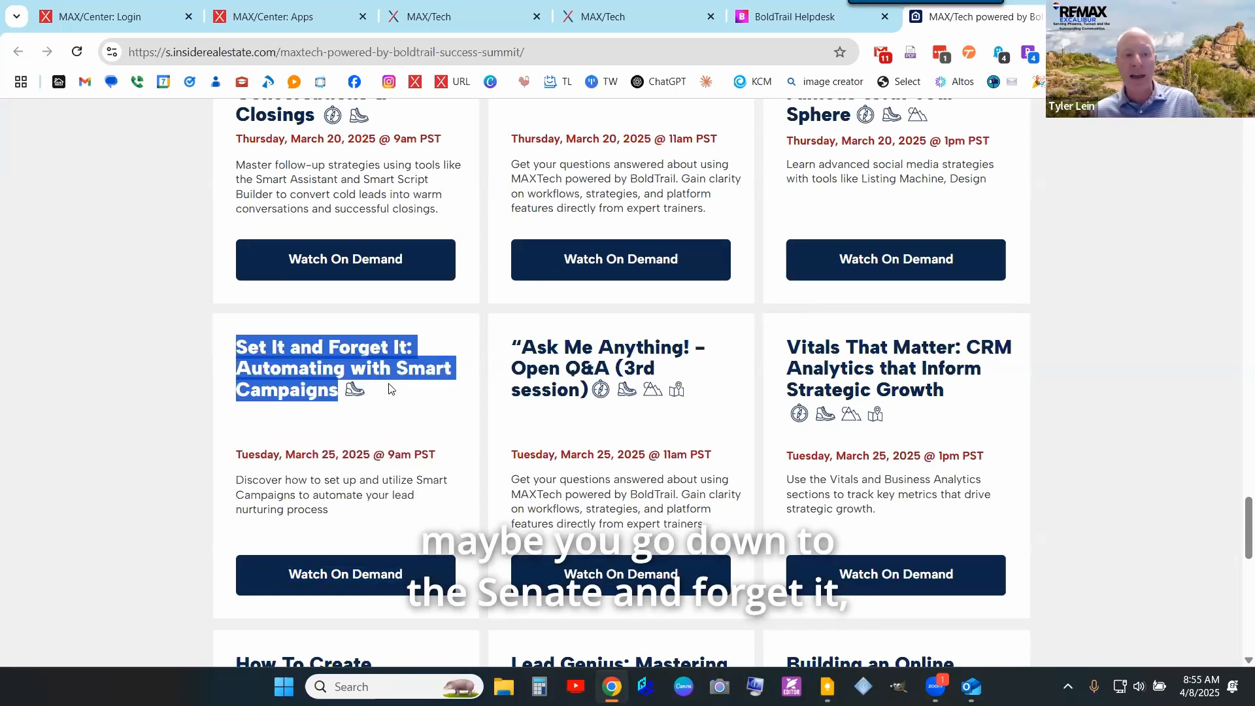
scroll(358, 461, down, 1)
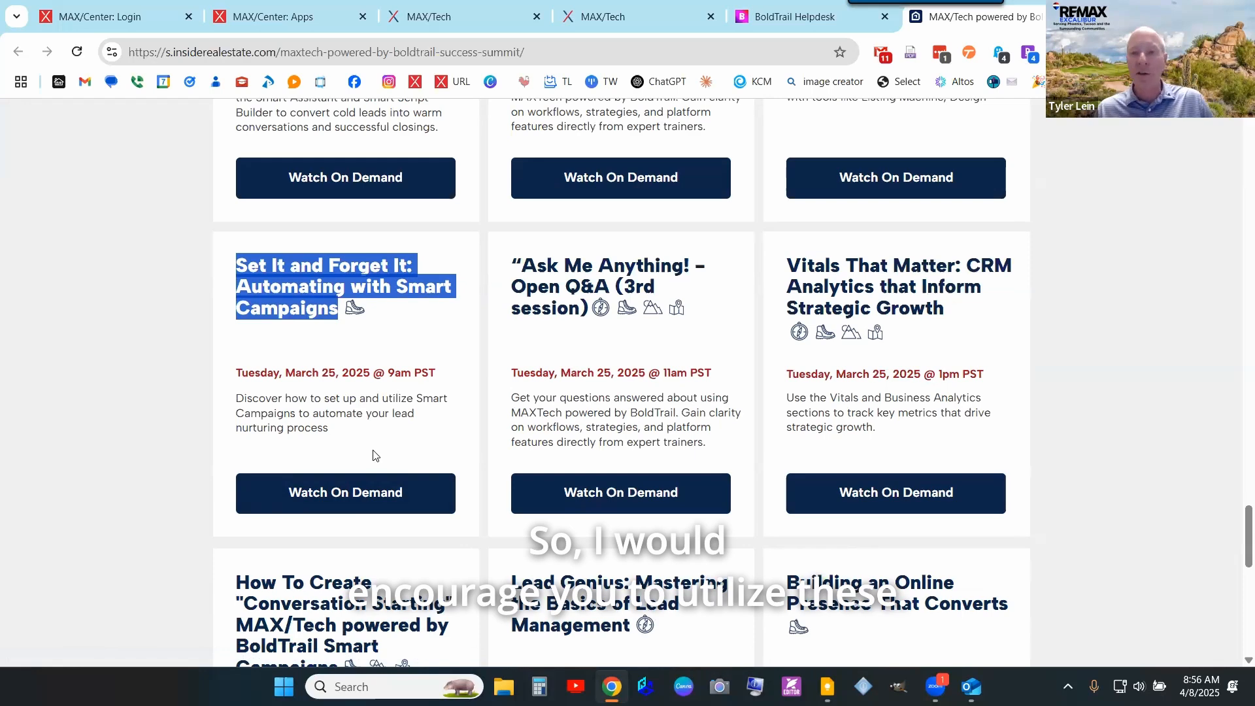
scroll(1075, 382, up, 8)
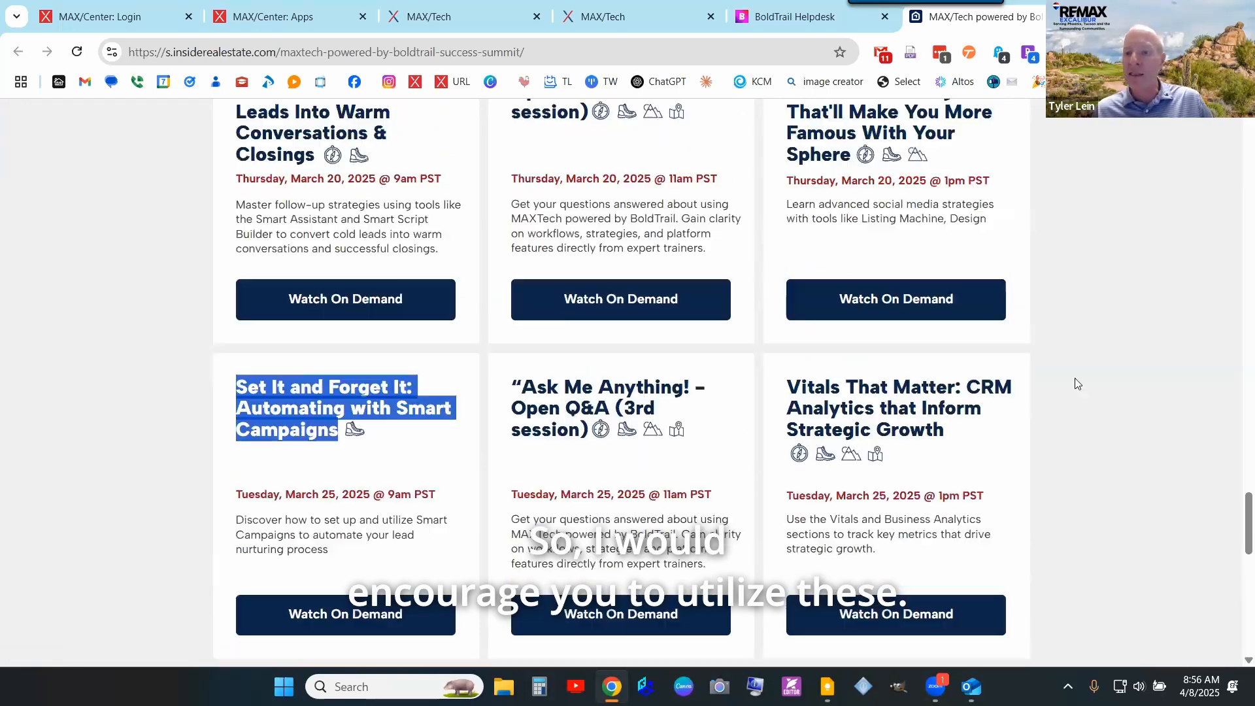
scroll(1077, 384, up, 20)
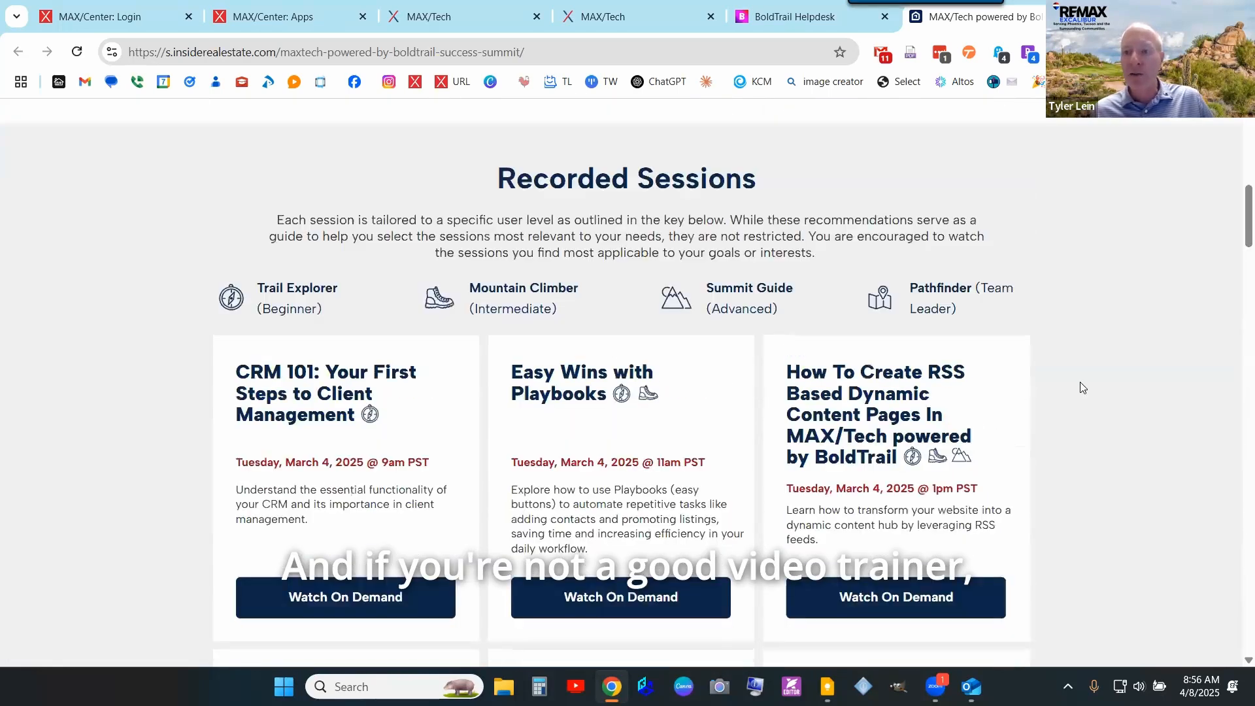
scroll(1080, 387, up, 4)
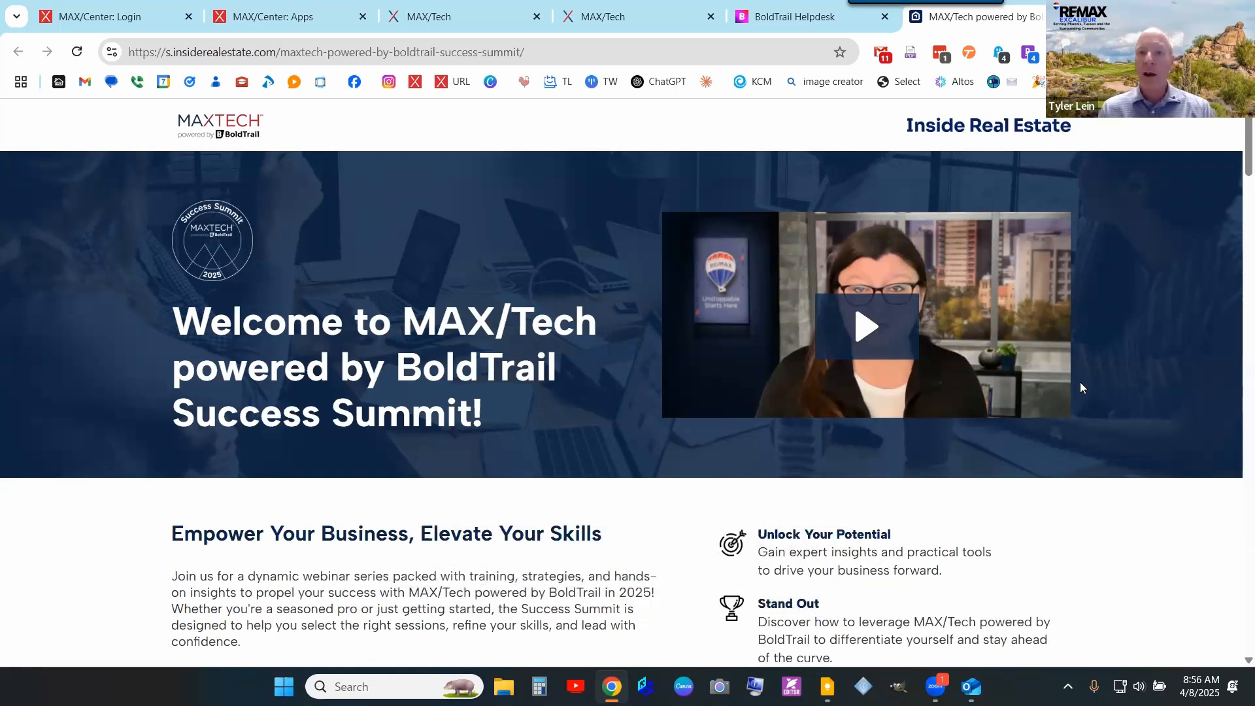
- Open Training & Learning Path from More, then close the Helpdesk and MAX/Tech help tabs
click(781, 17)
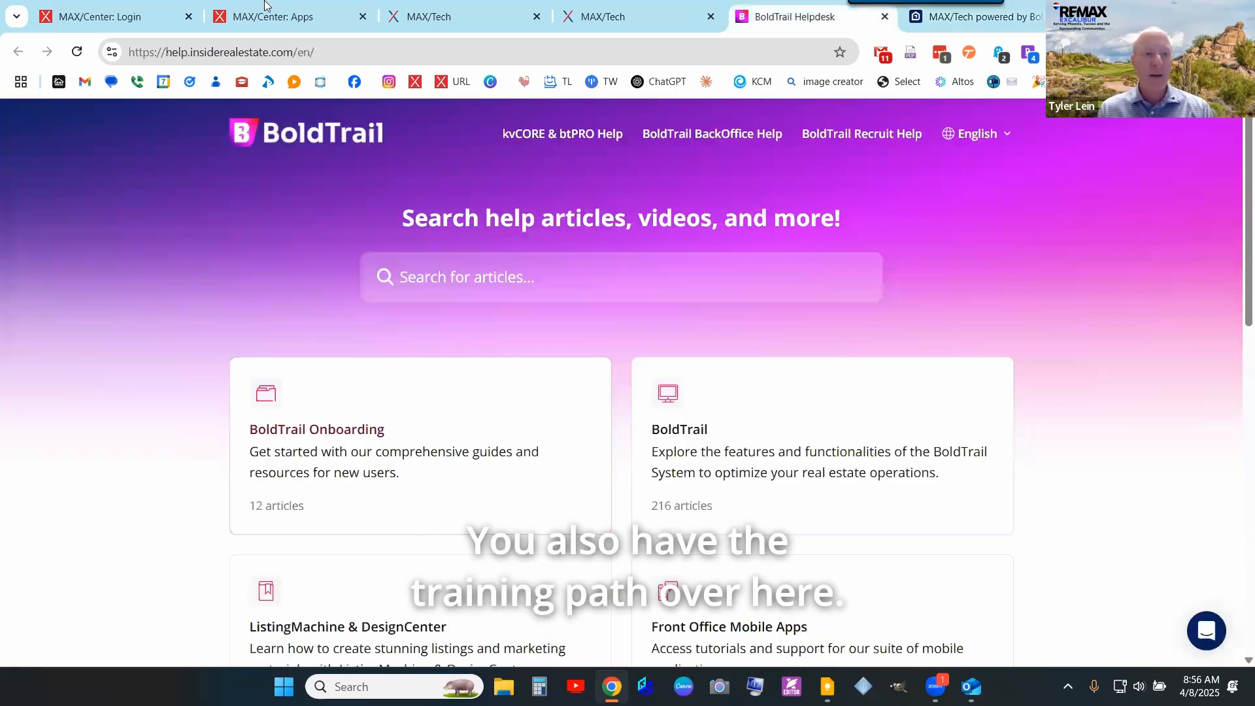
click(651, 26)
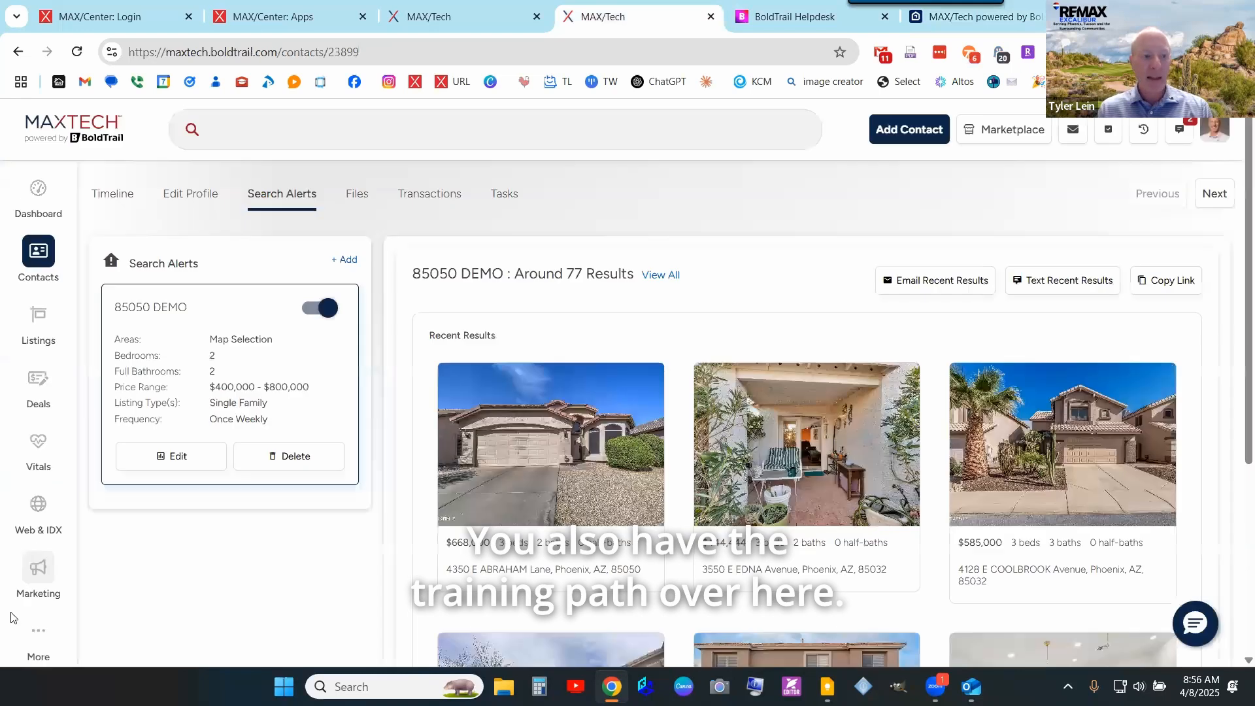
click(39, 636)
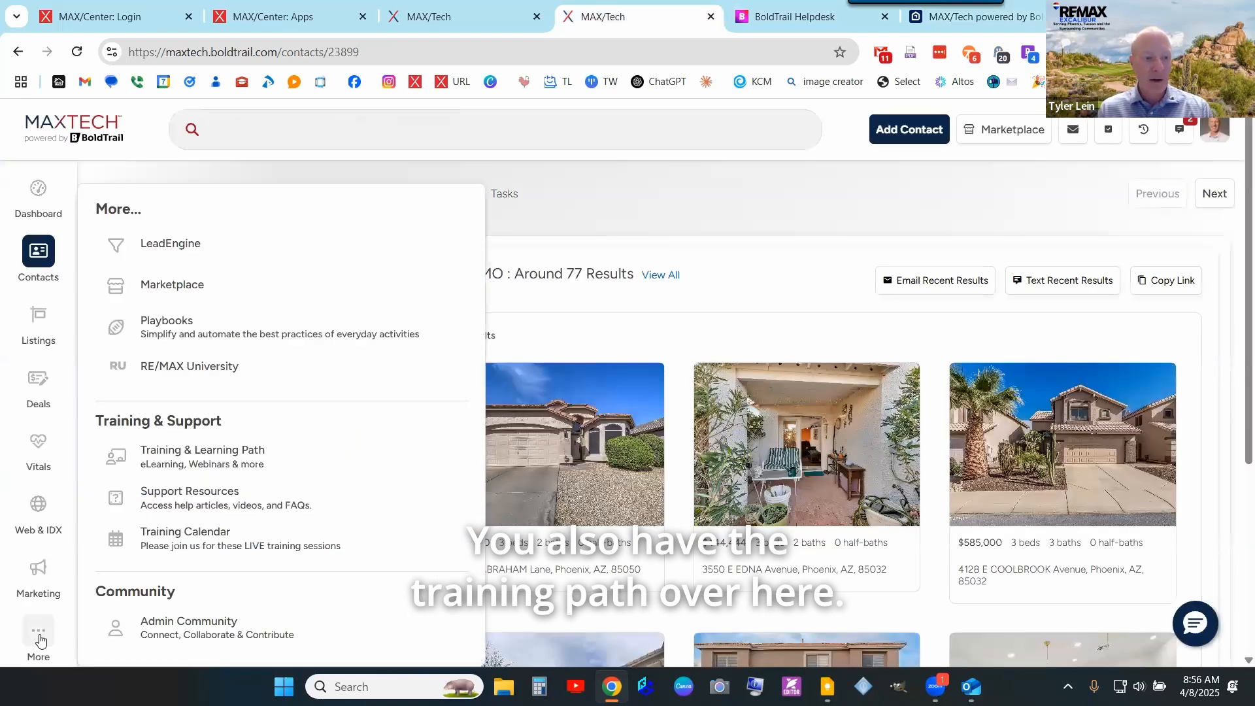
click(180, 462)
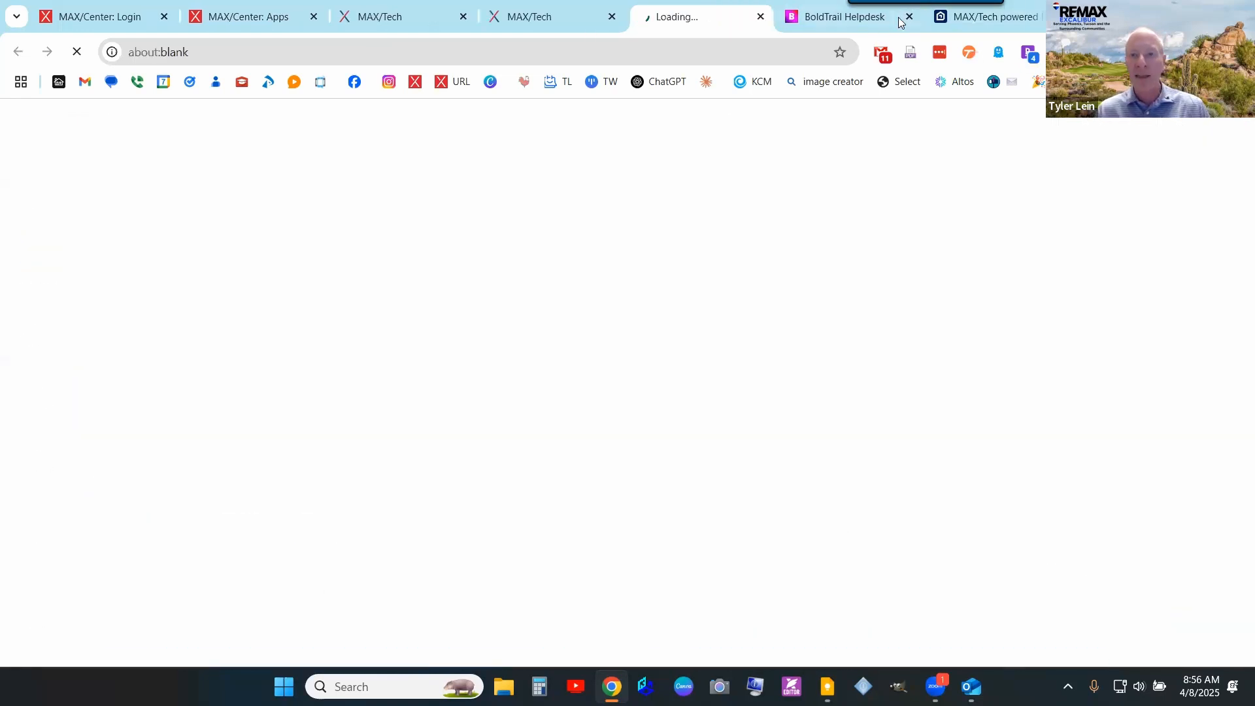
click(909, 17)
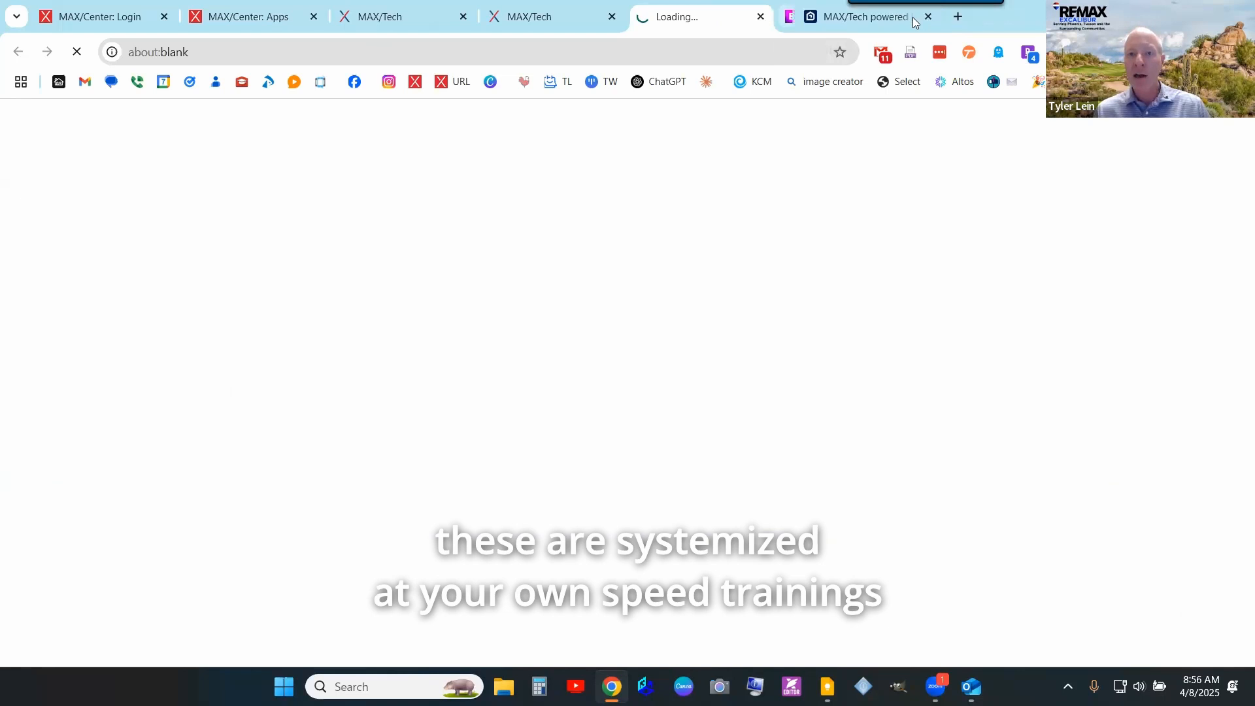
click(909, 18)
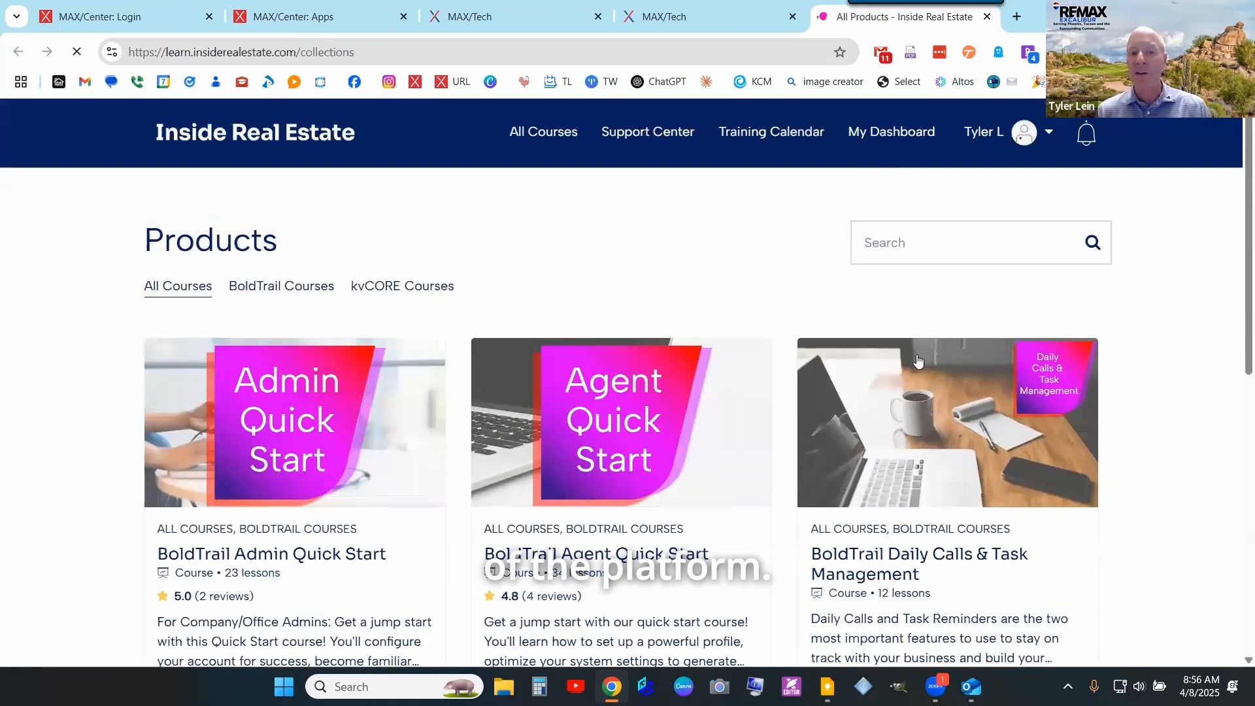
- Search the course catalog for 'campaign' and view page 2 of the results
click(953, 253)
text(campaign)
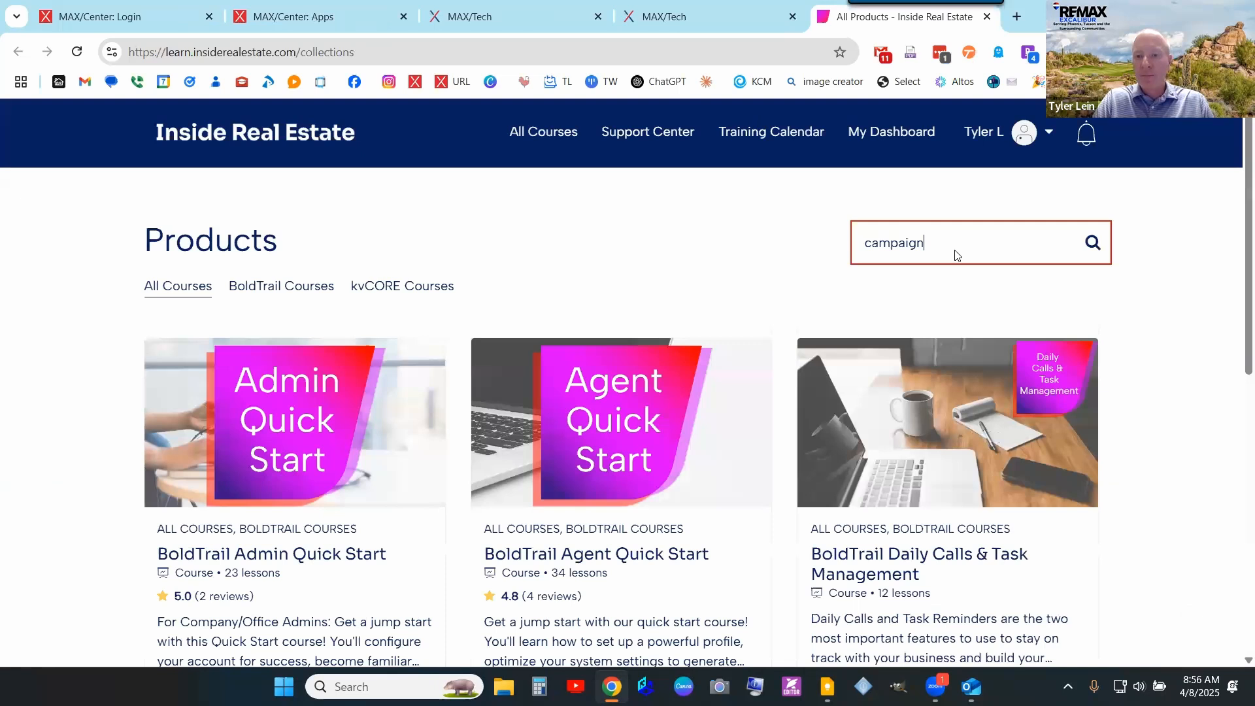
key(Return)
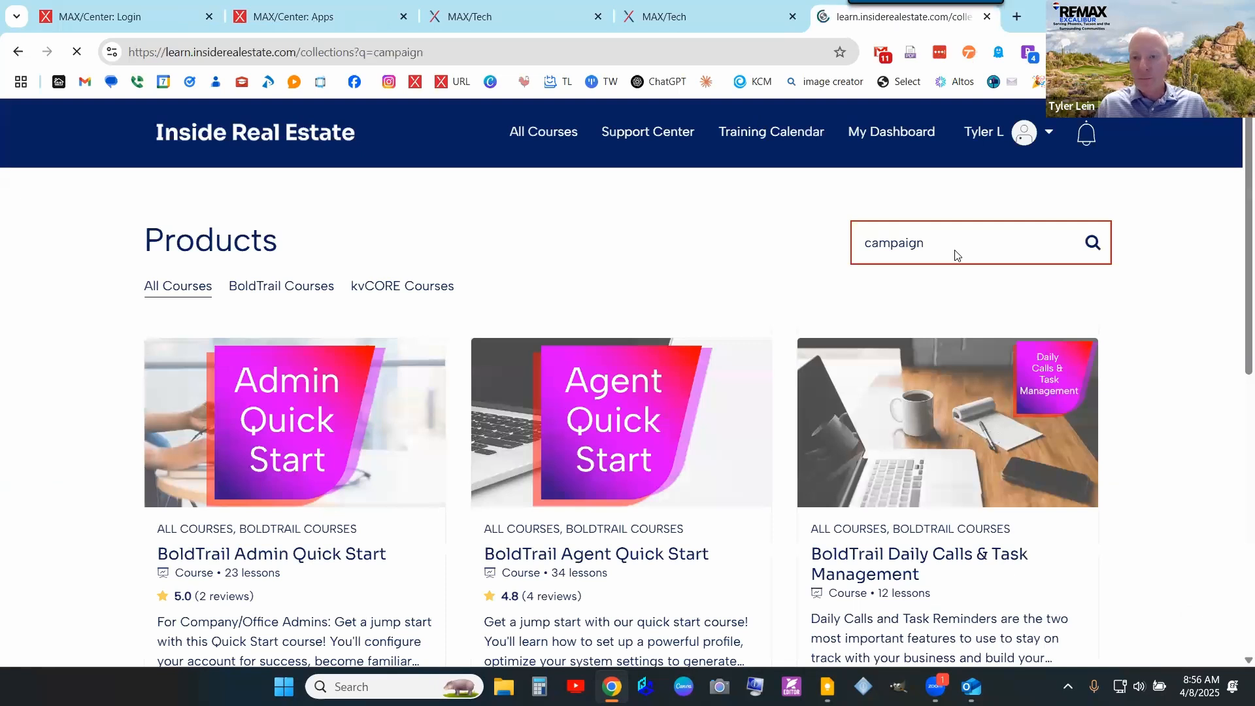
scroll(777, 353, down, 9)
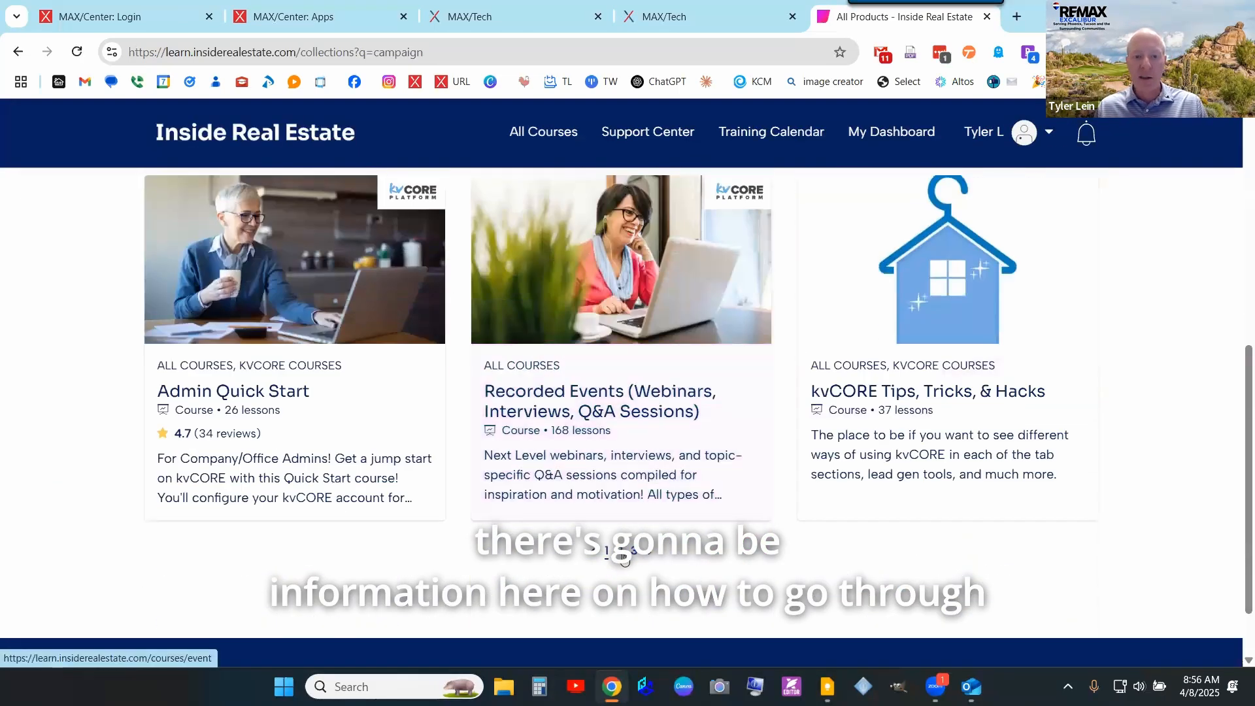
click(619, 557)
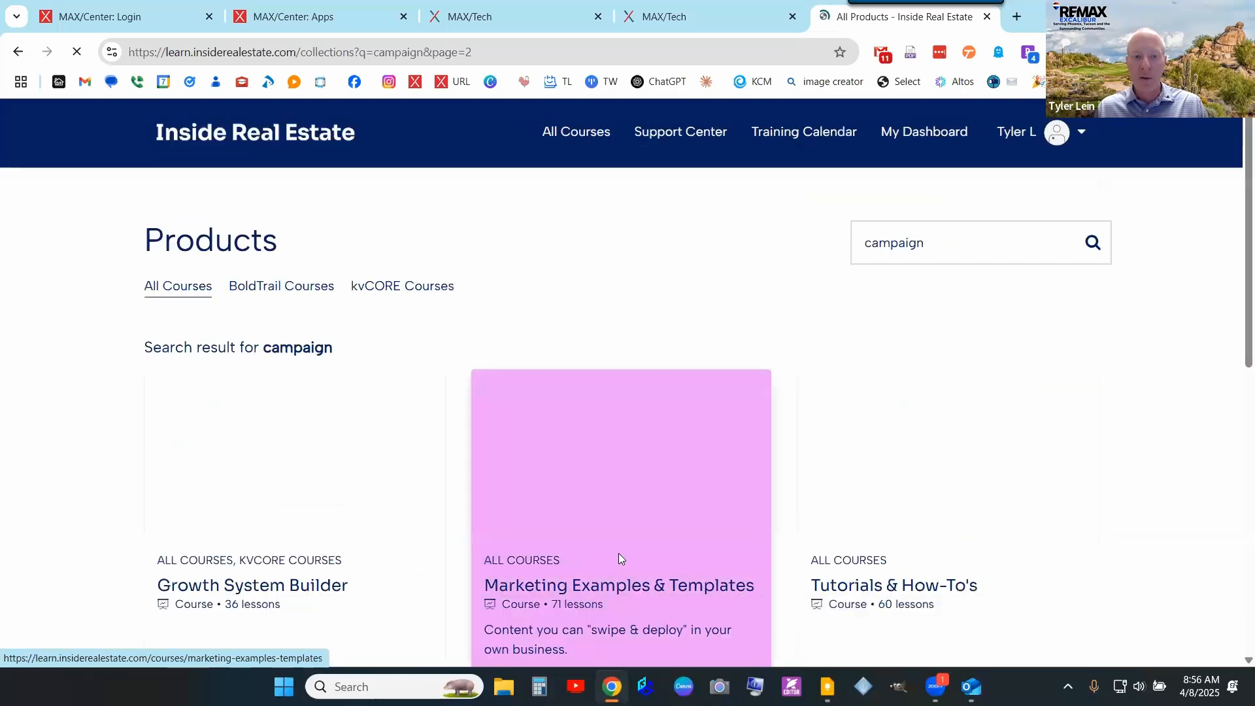
scroll(979, 437, down, 7)
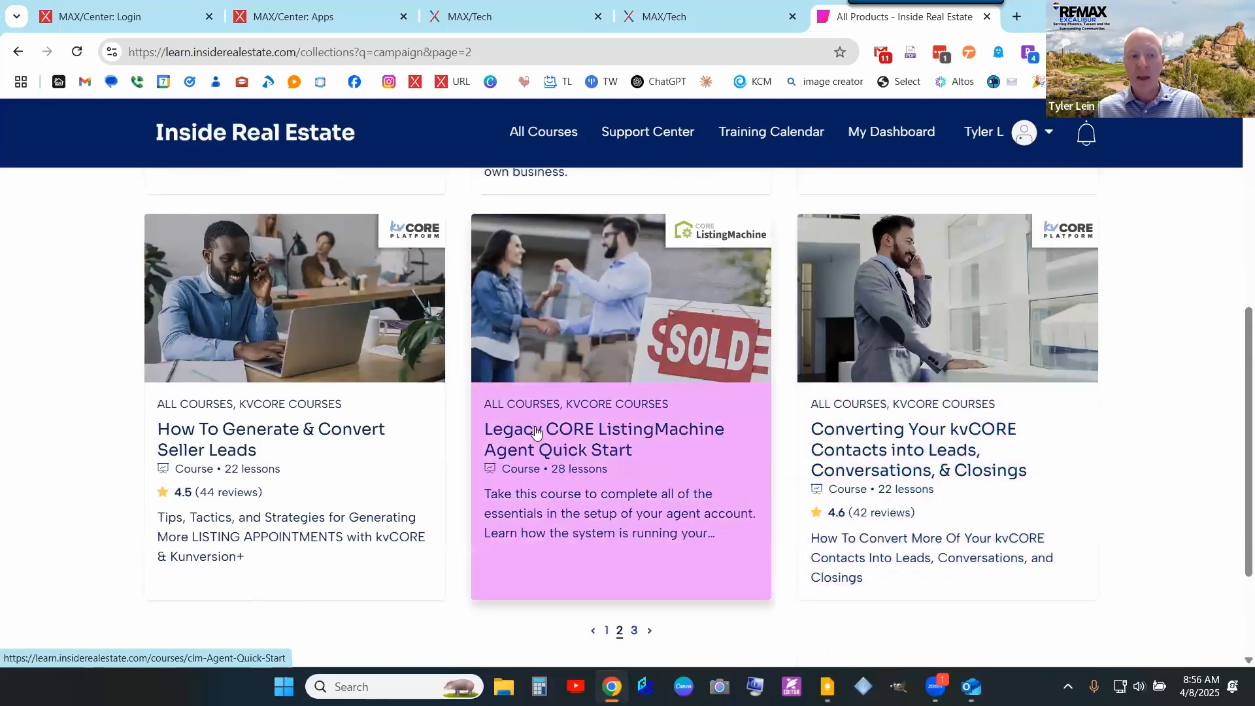
scroll(536, 431, up, 7)
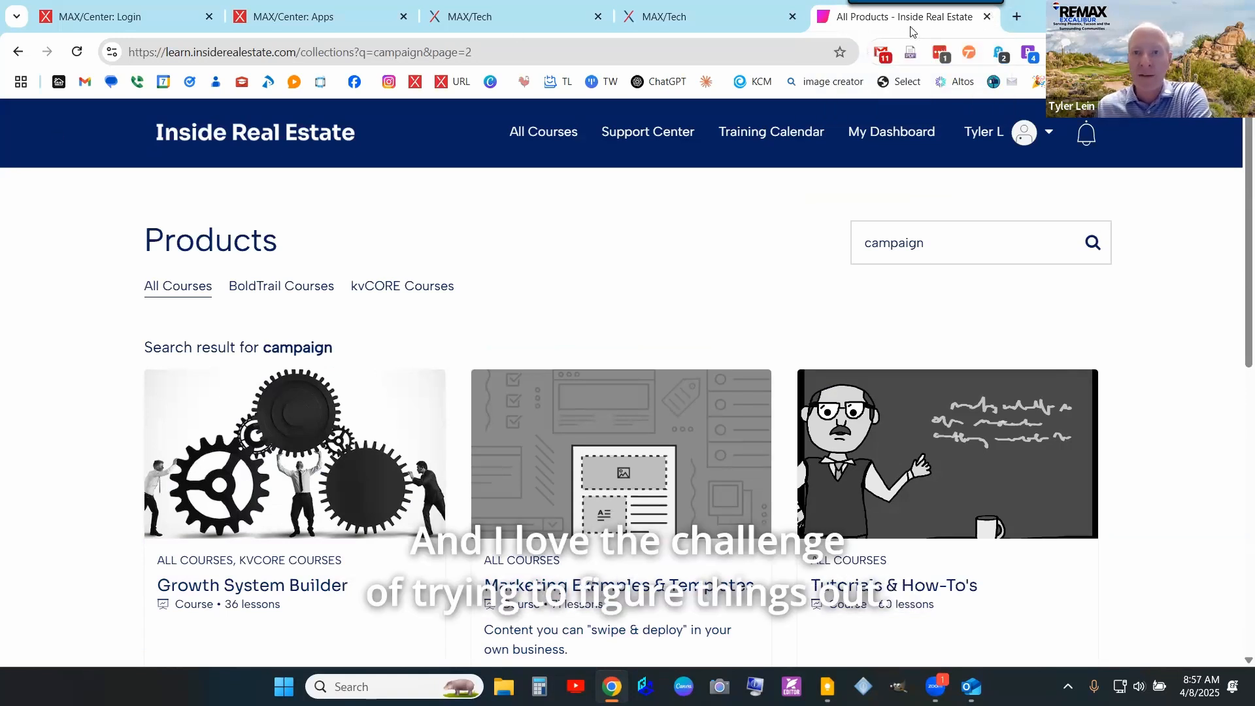
click(987, 18)
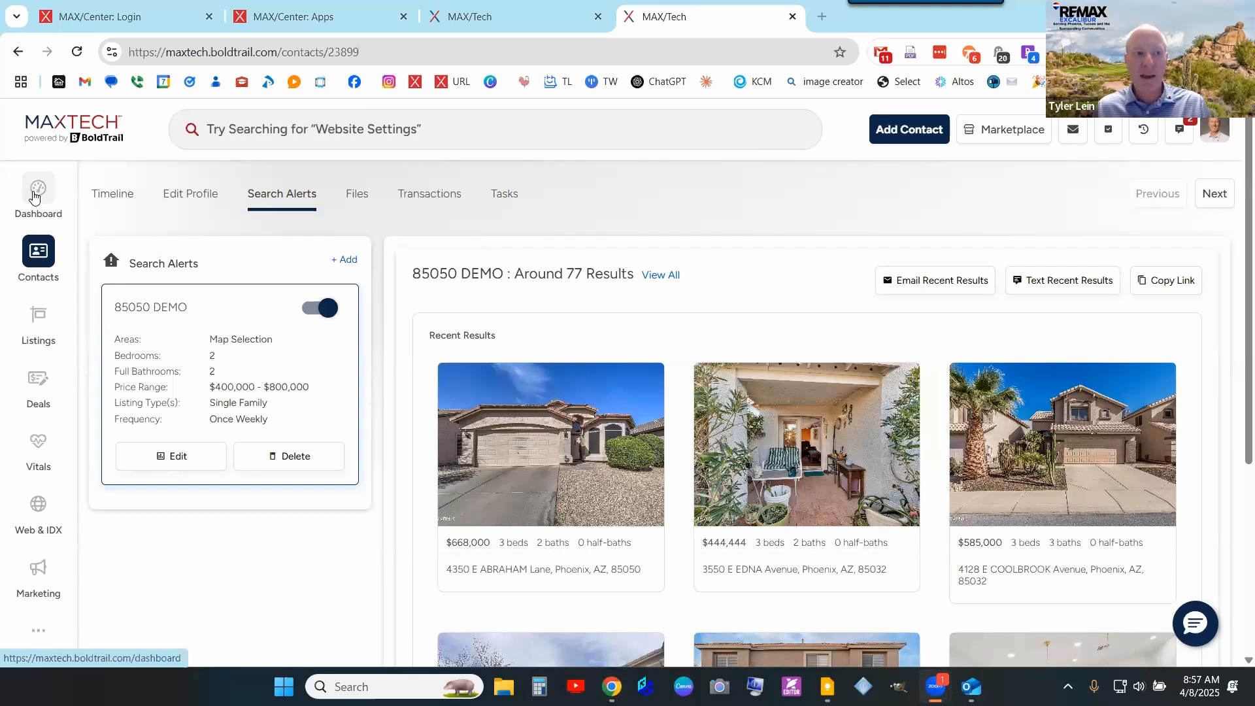
- Open a client contact from Contacts, review its timeline, then go back to the contacts list
click(39, 255)
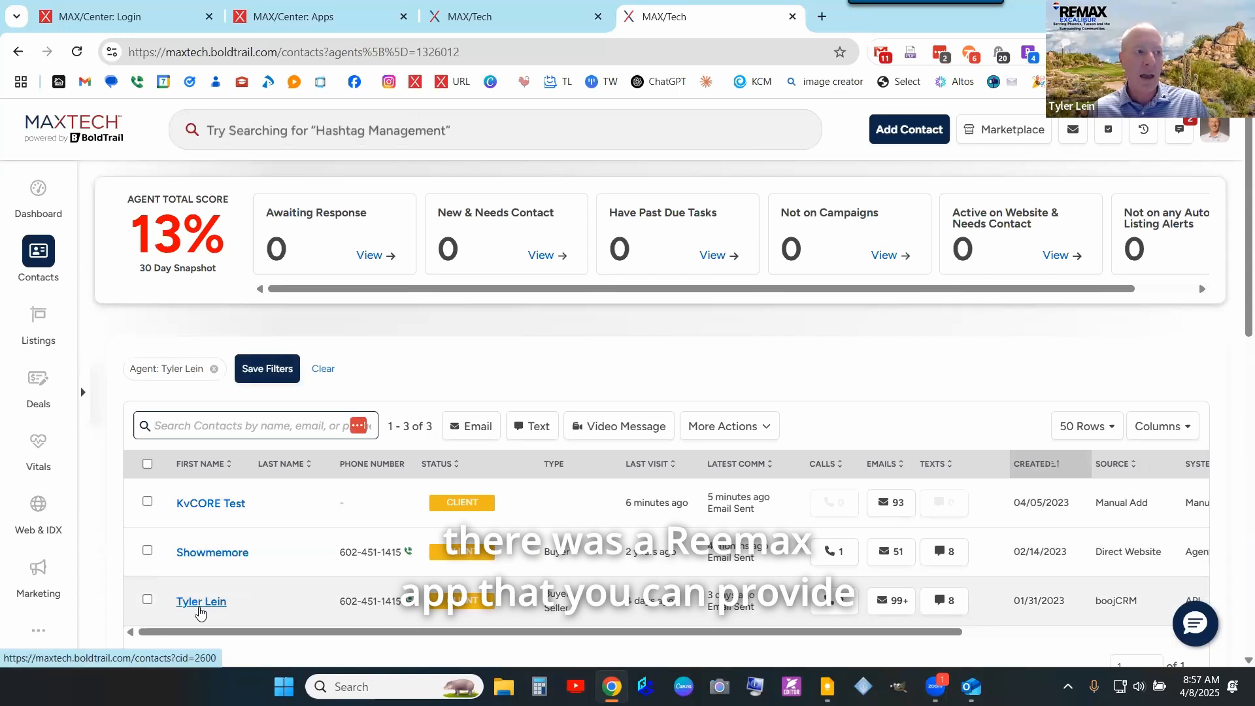
click(201, 602)
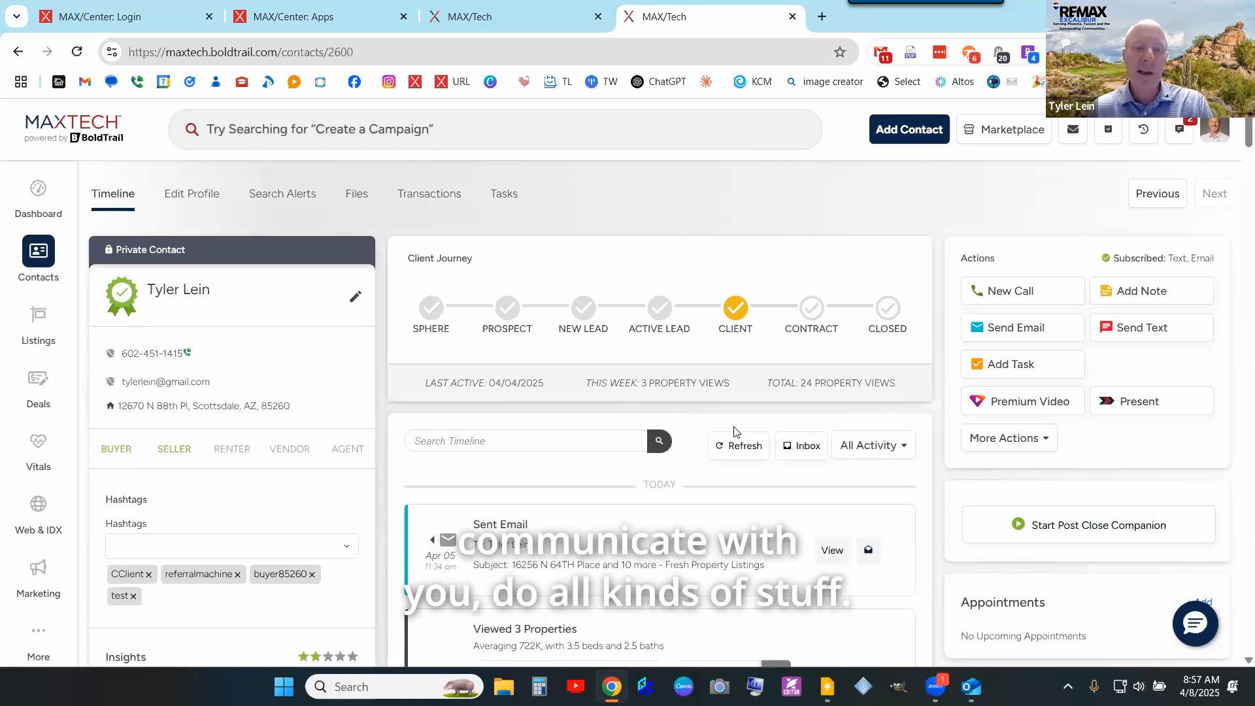
scroll(876, 400, down, 9)
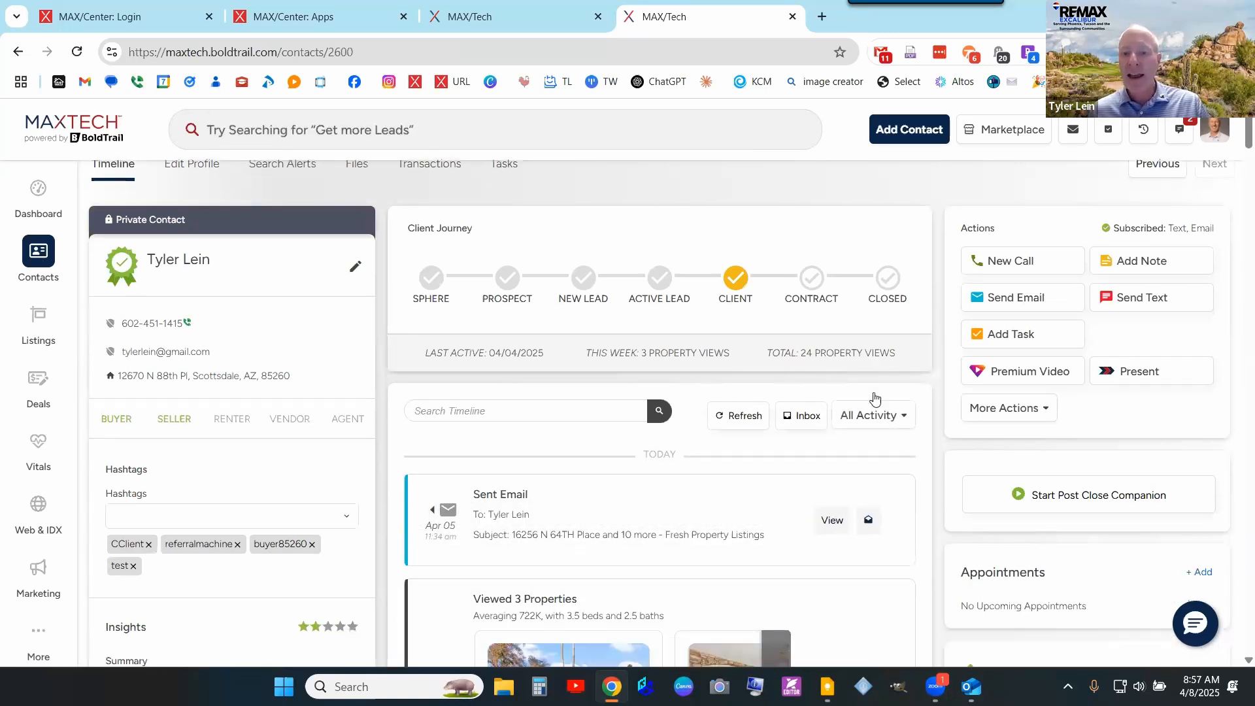
scroll(874, 398, down, 6)
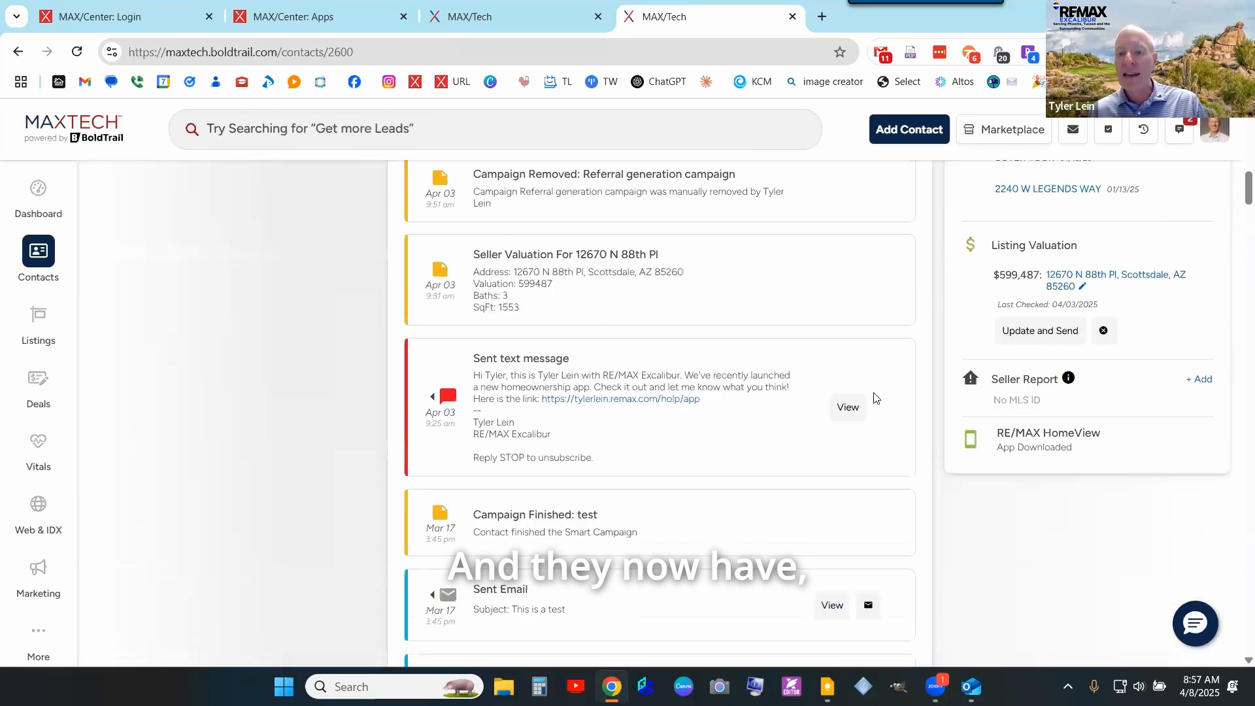
scroll(257, 313, up, 15)
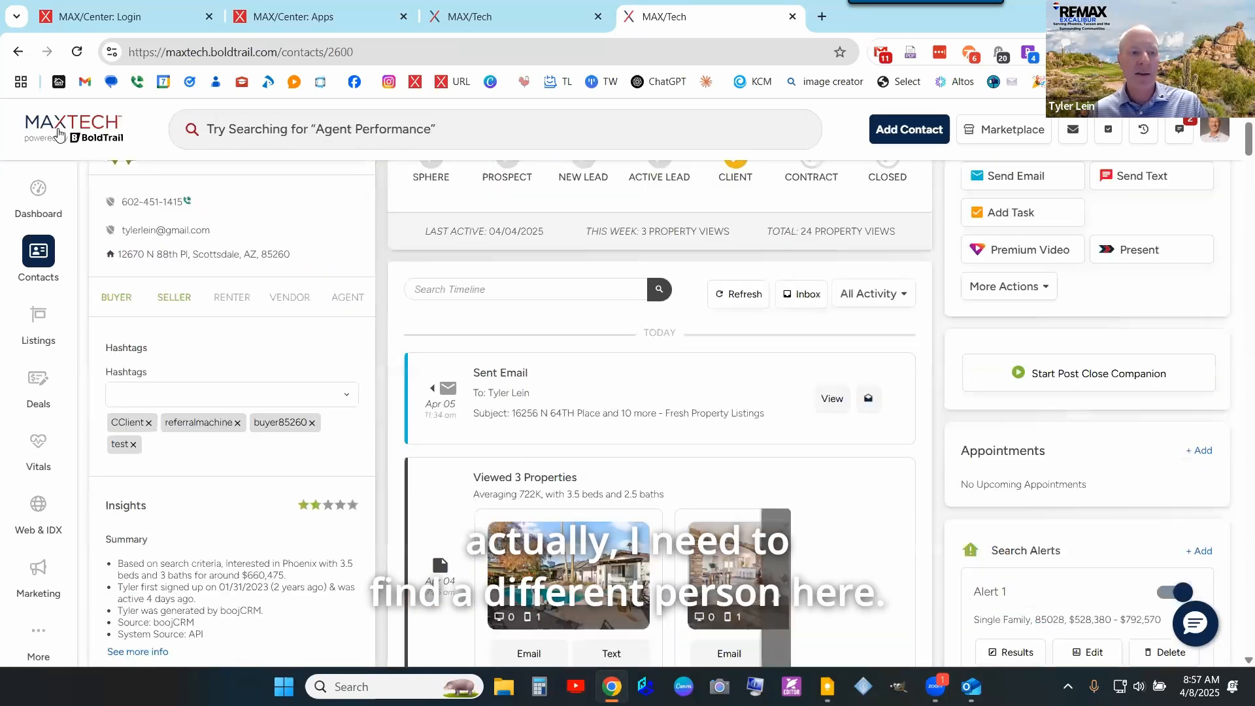
key(alt+Left)
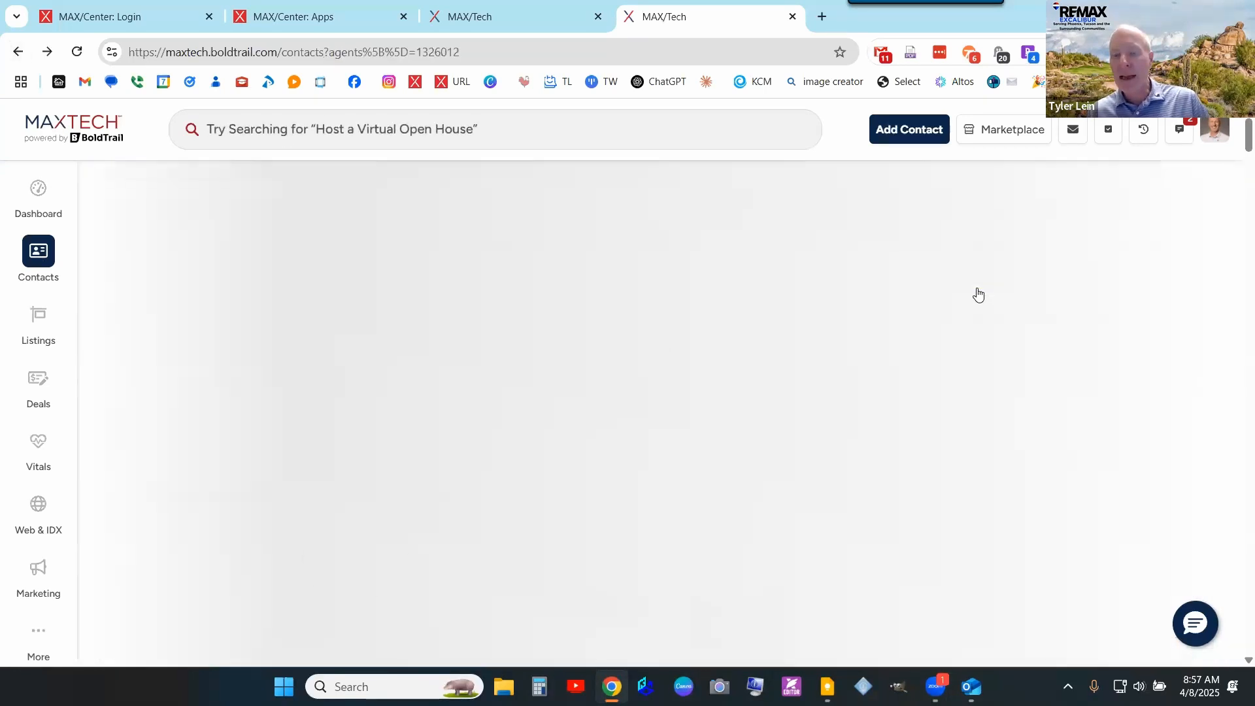
scroll(359, 396, down, 1)
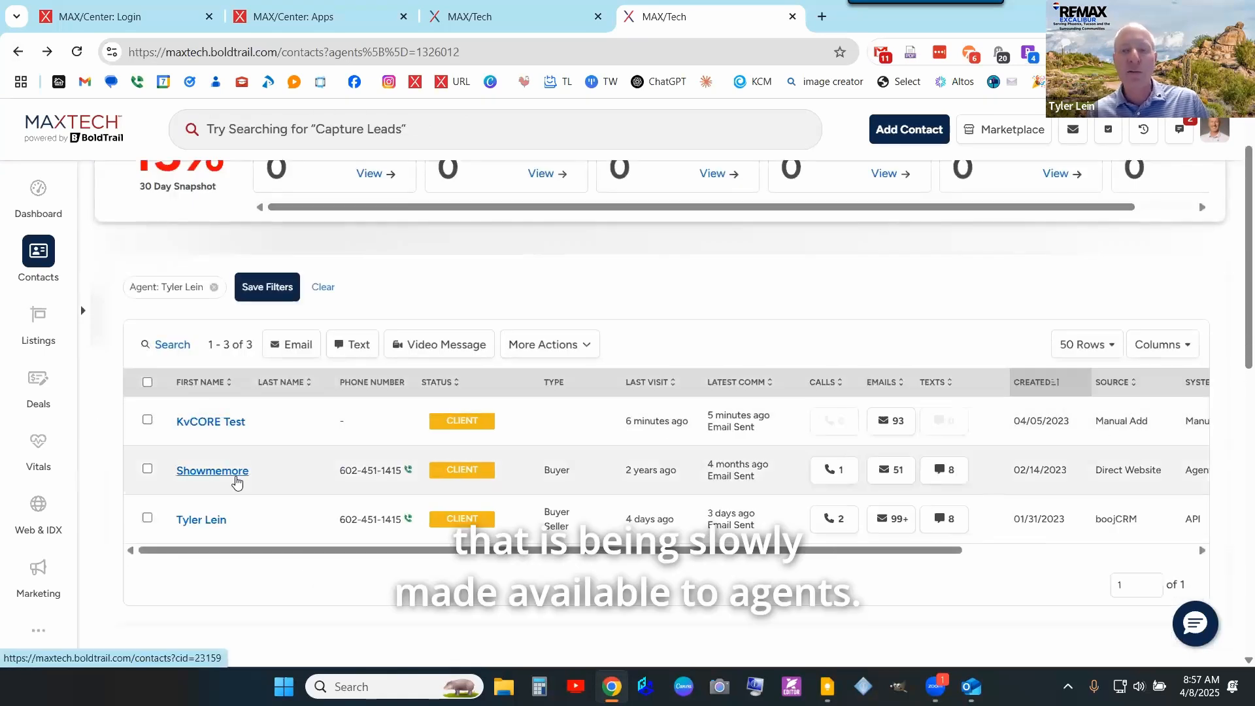
- Open another client contact's record and locate its RE/MAX HomeView app section
click(237, 483)
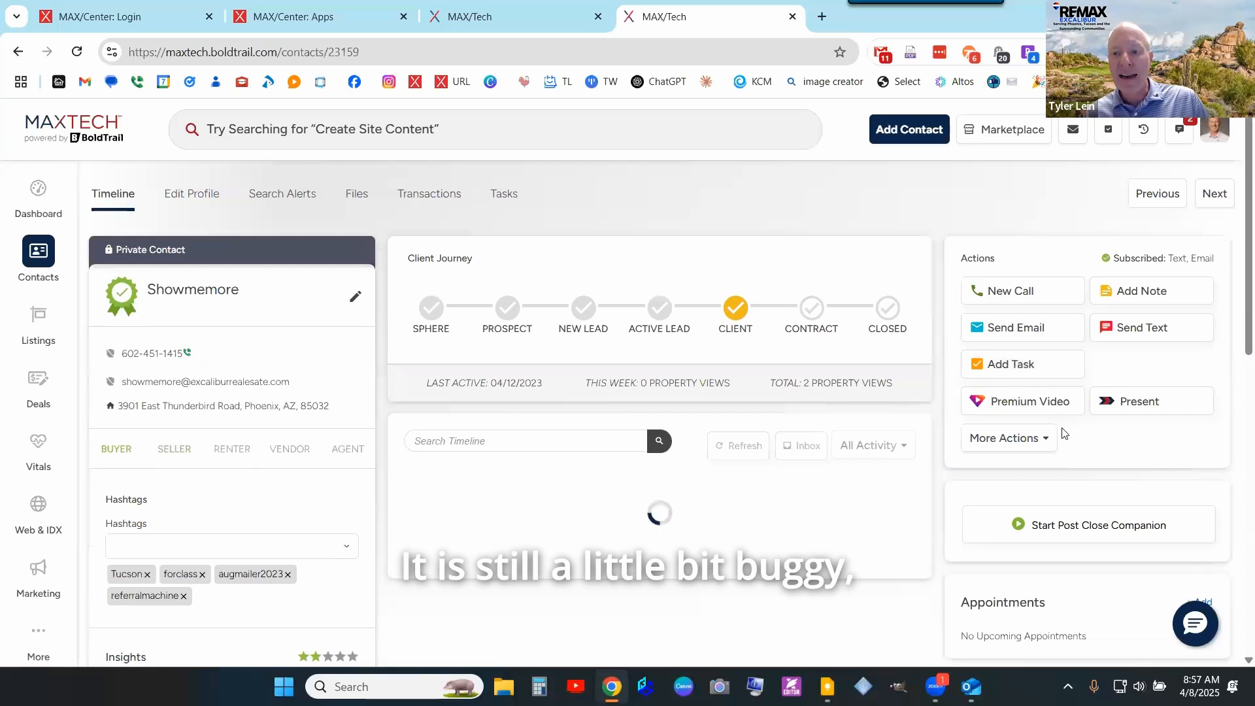
scroll(1059, 425, down, 3)
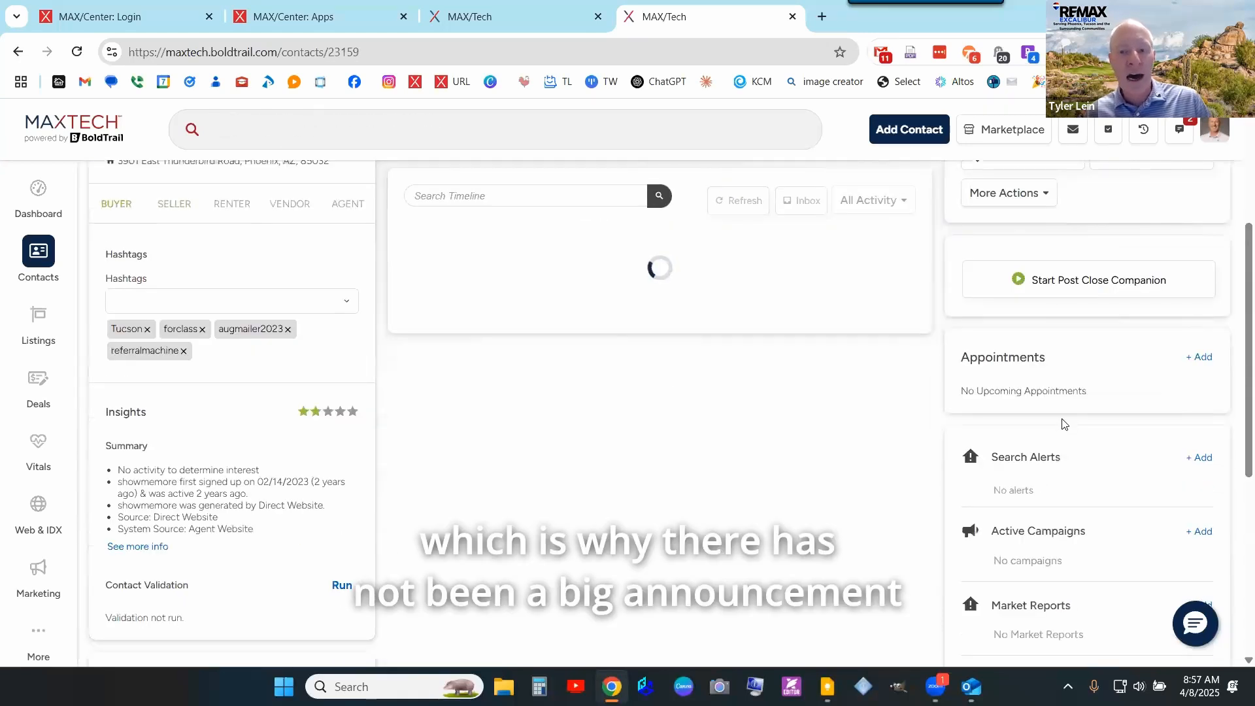
scroll(1062, 423, down, 3)
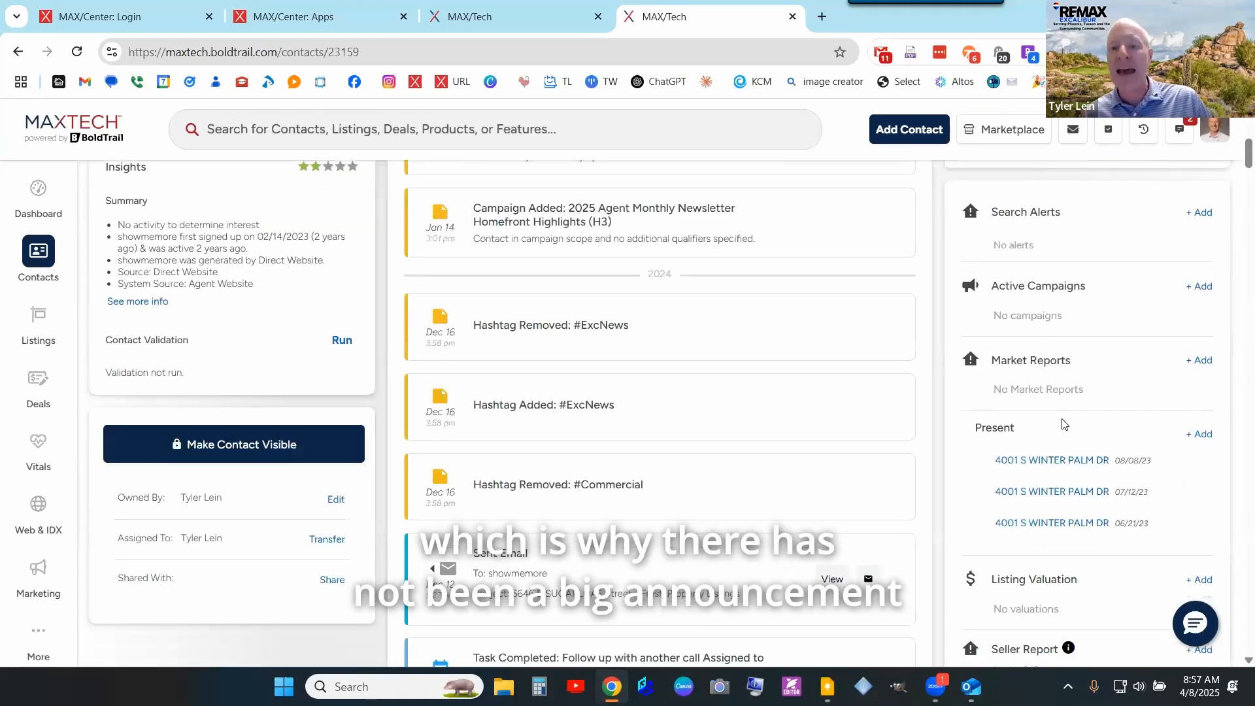
scroll(1062, 423, down, 4)
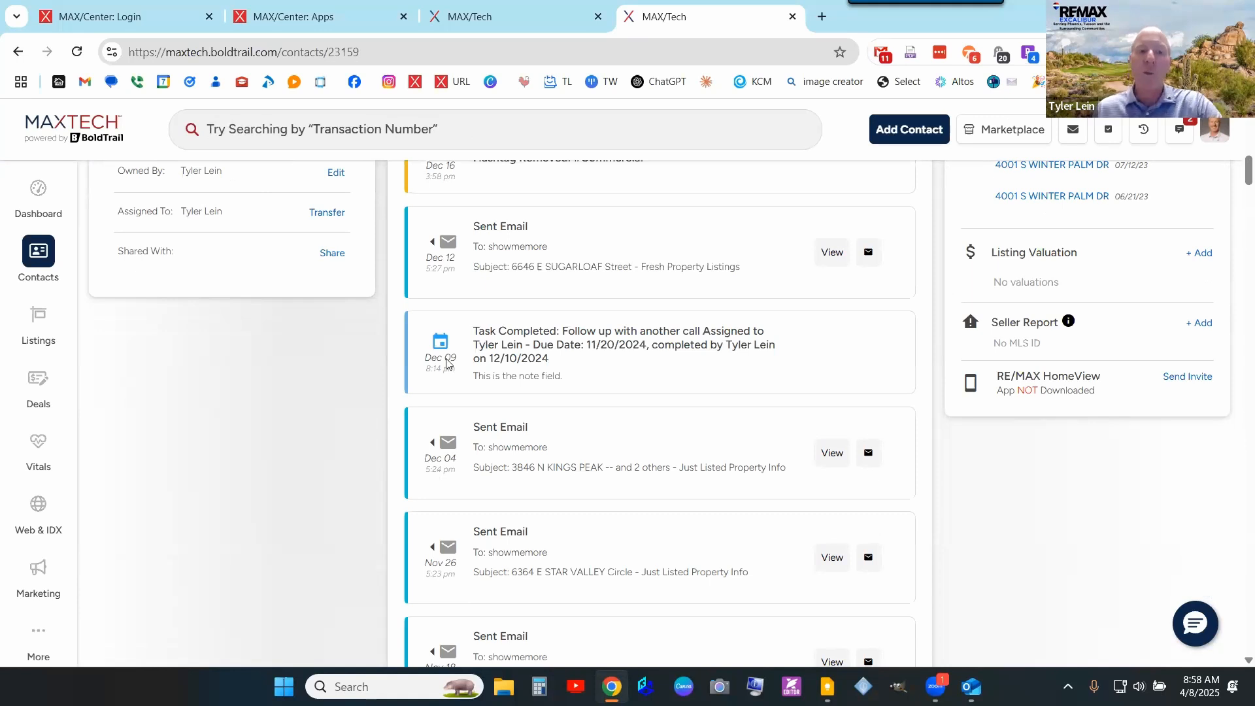
scroll(620, 281, up, 3)
scroll(698, 299, up, 1)
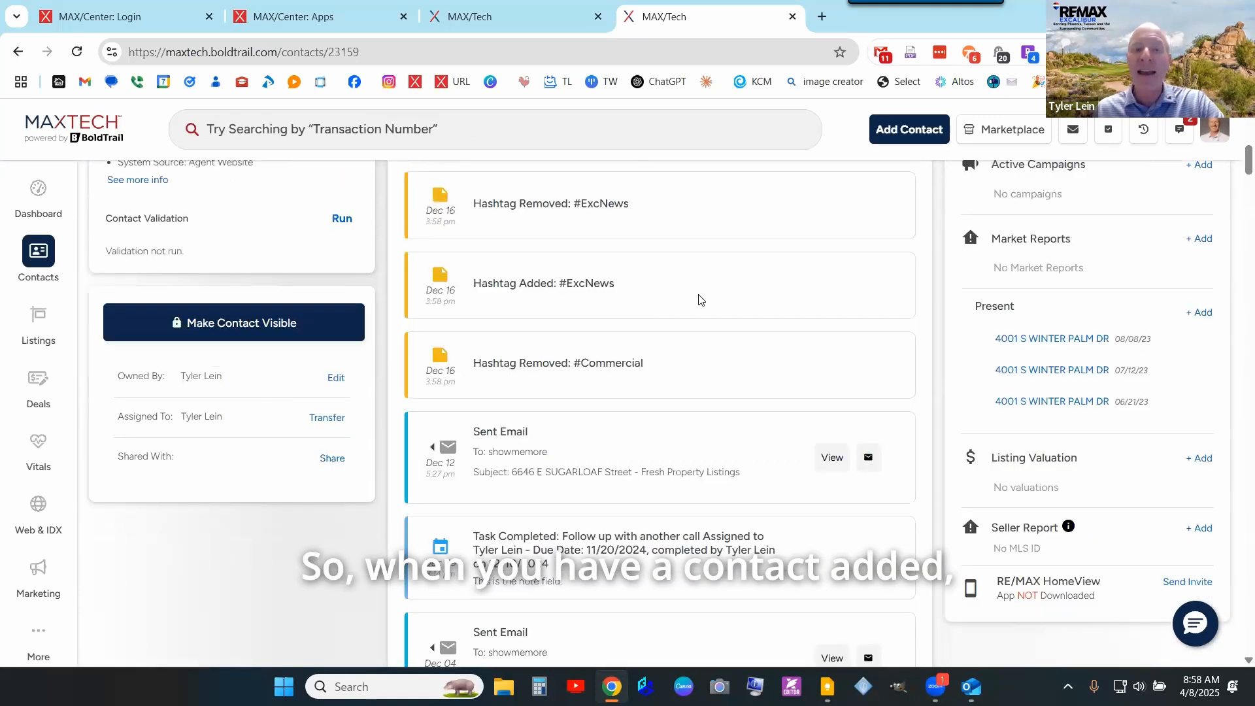
scroll(699, 300, up, 1)
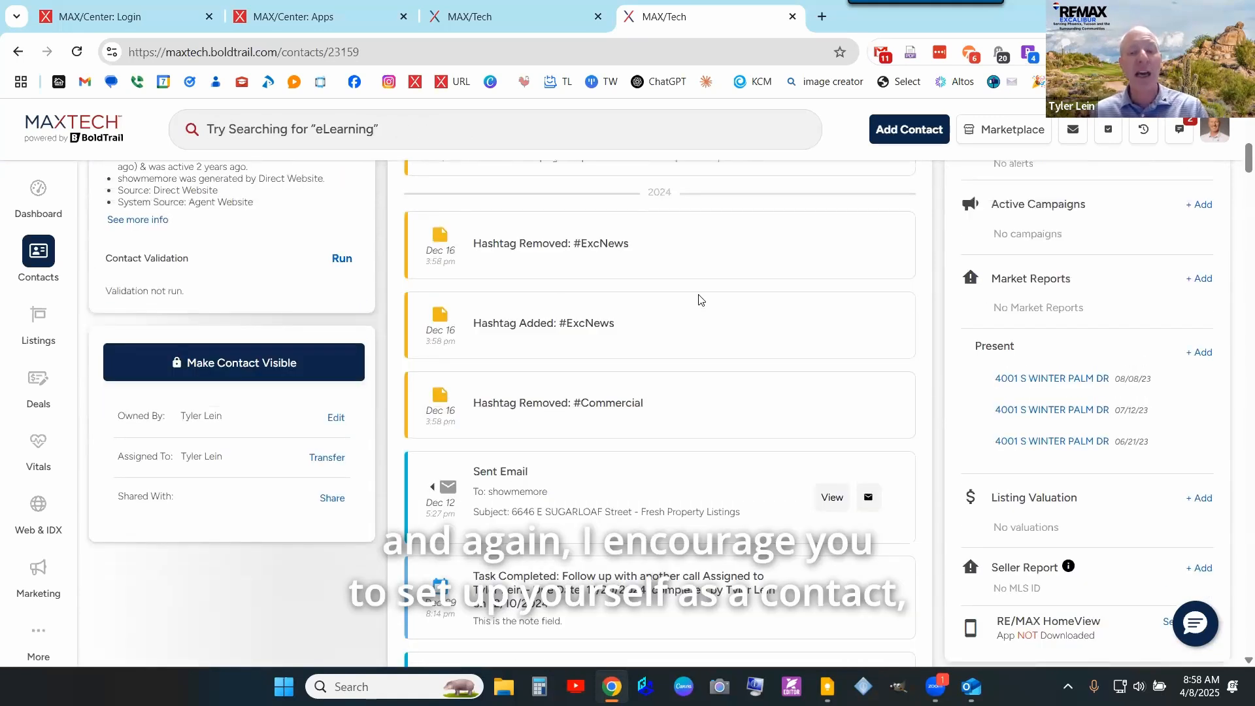
scroll(837, 394, down, 4)
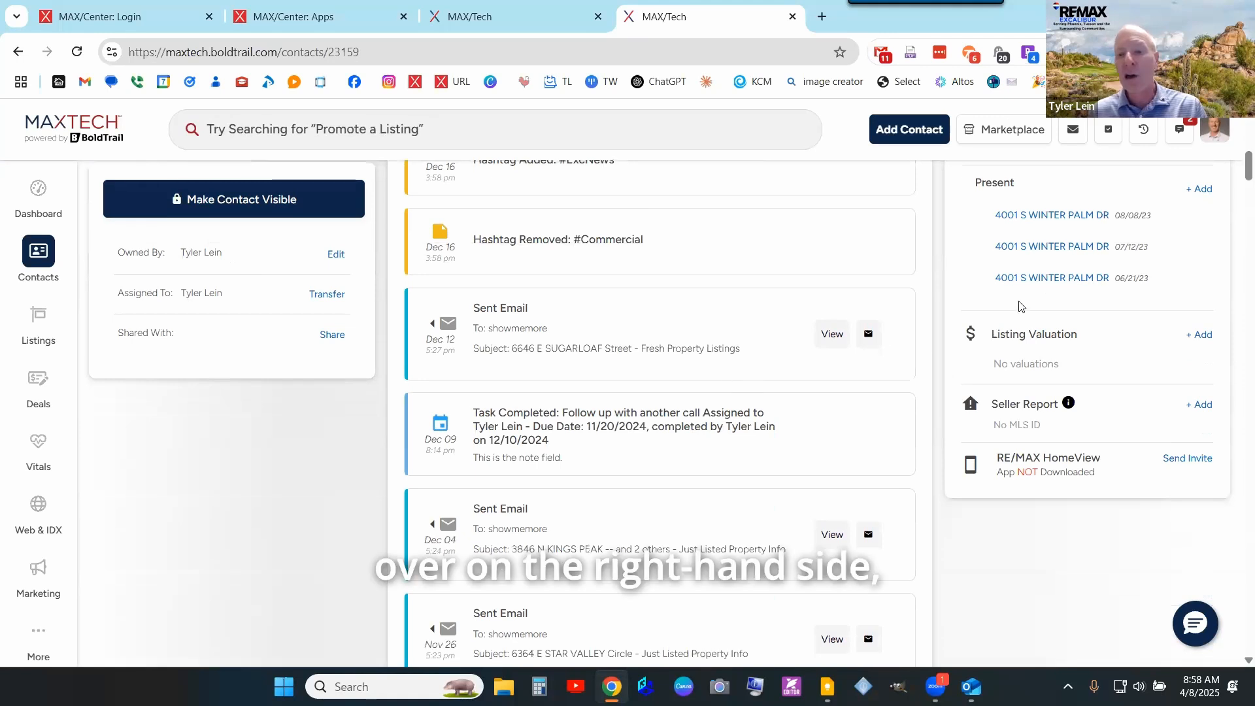
mouse_move(1015, 409)
scroll(1015, 409, down, 2)
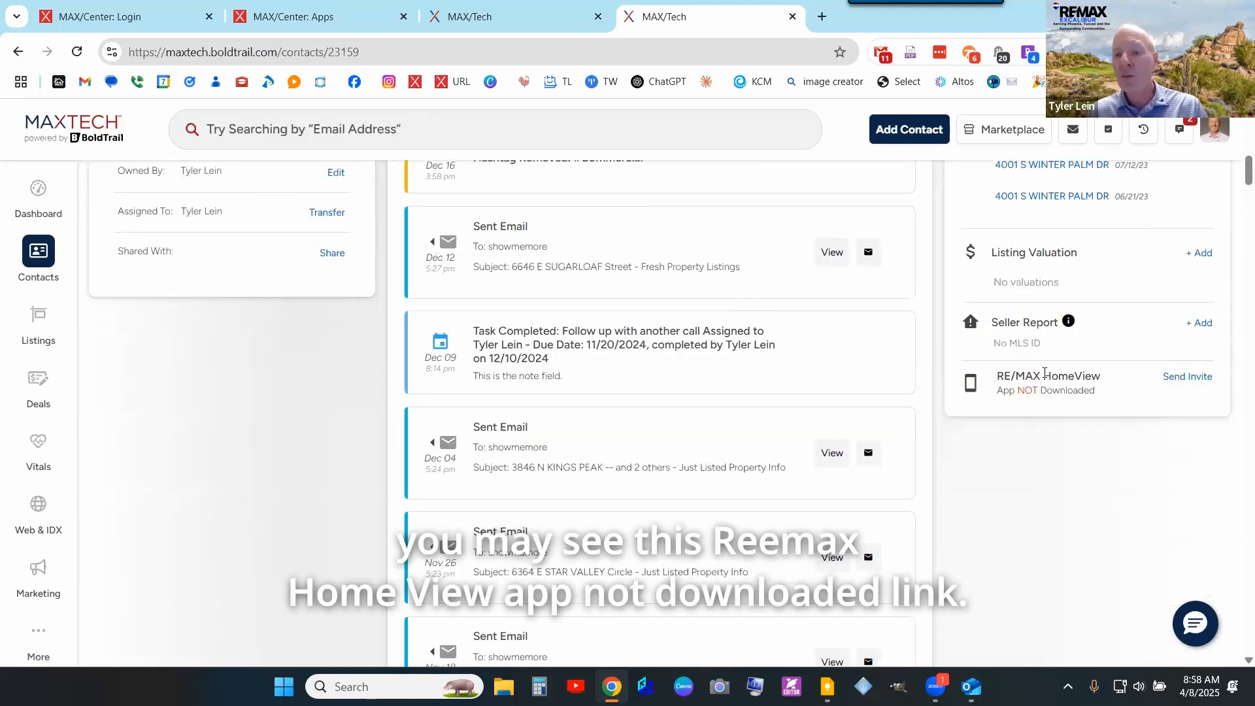
drag(996, 376, 1096, 391)
click(1127, 393)
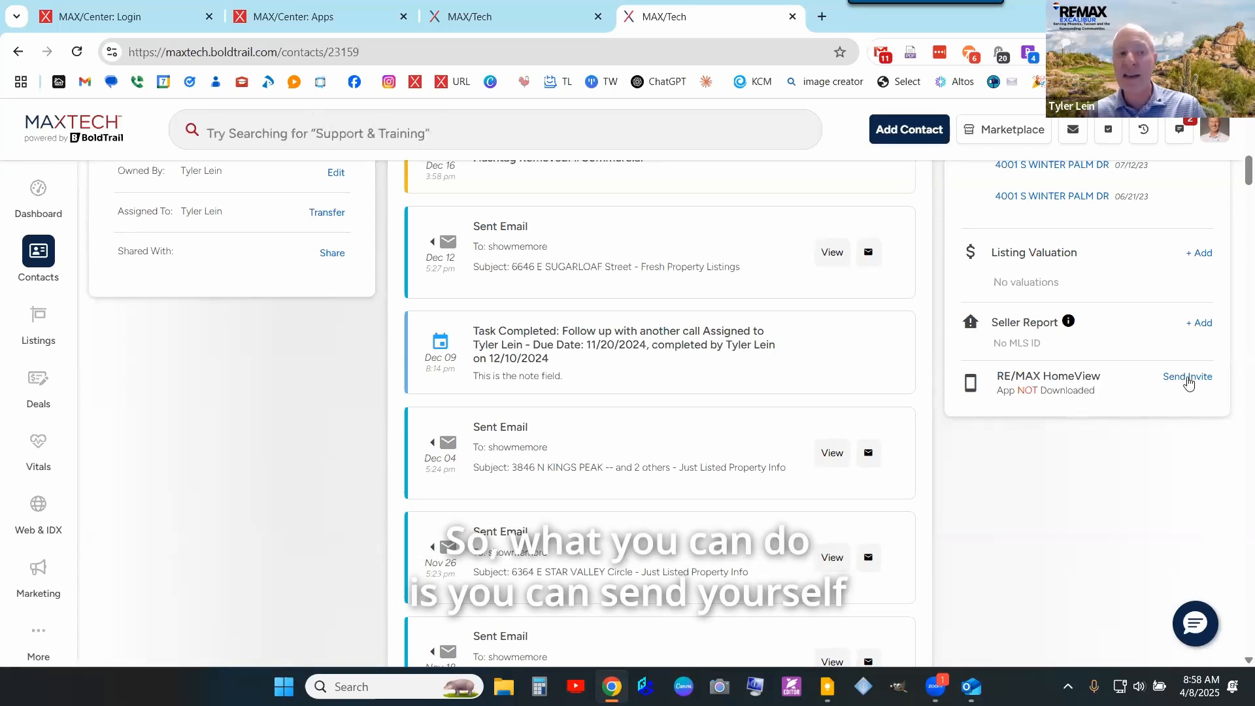
scroll(1183, 392, up, 1)
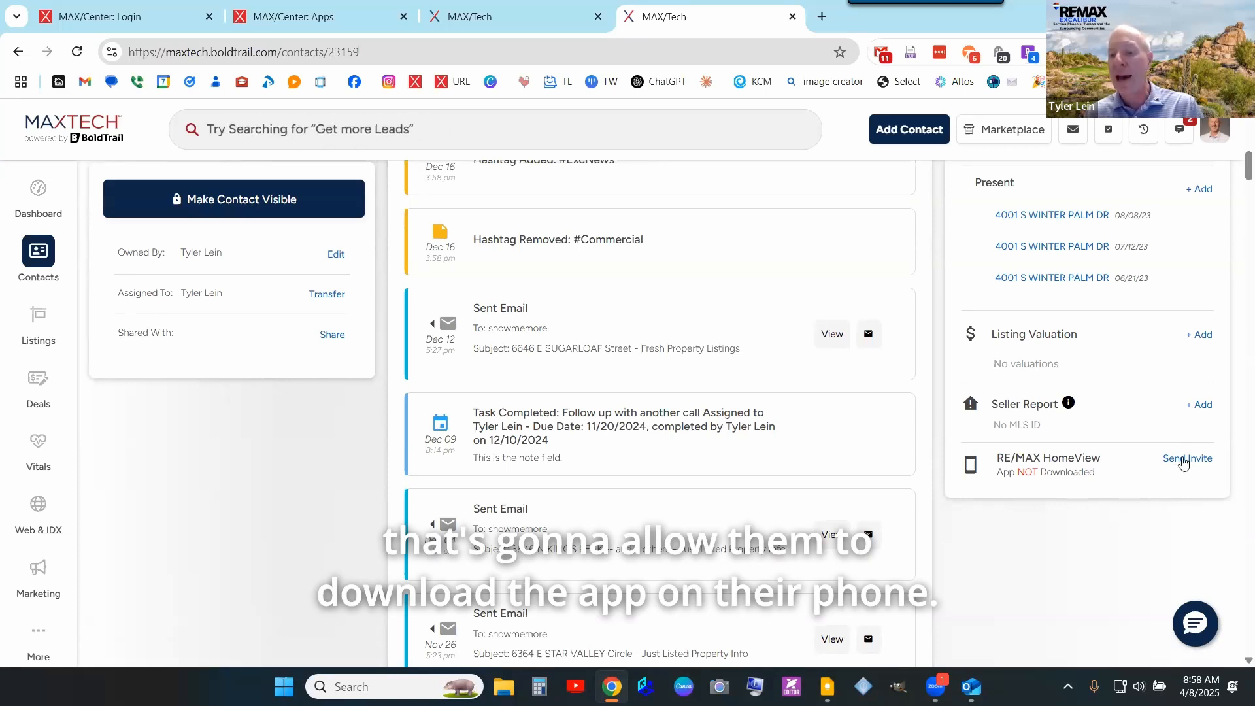
- Send the RE/MAX HomeView invite to this contact as a text message
click(1183, 459)
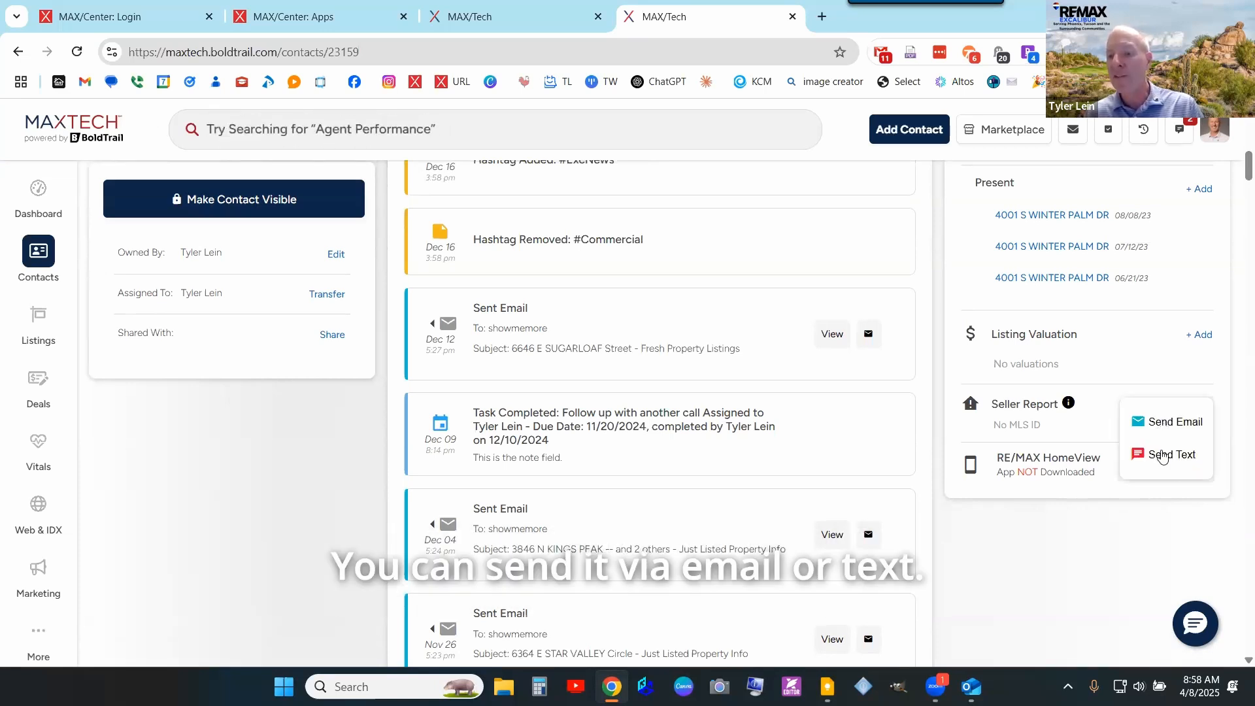
click(1163, 431)
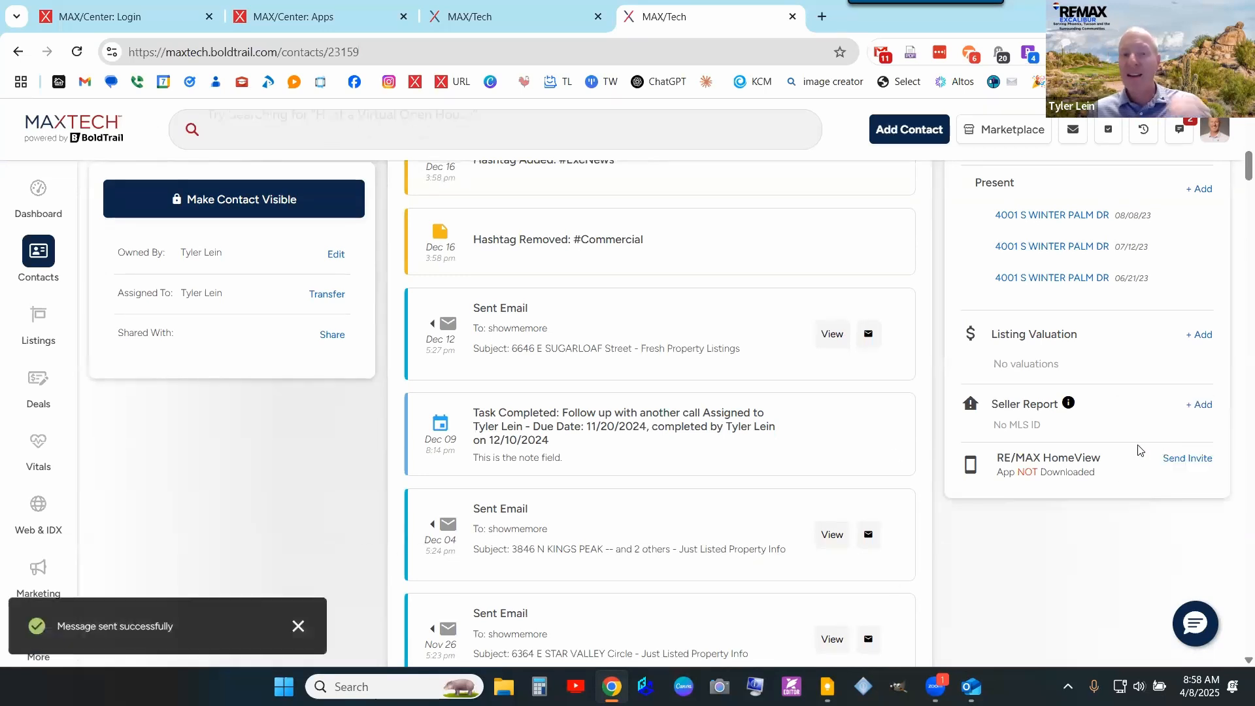
scroll(899, 429, up, 10)
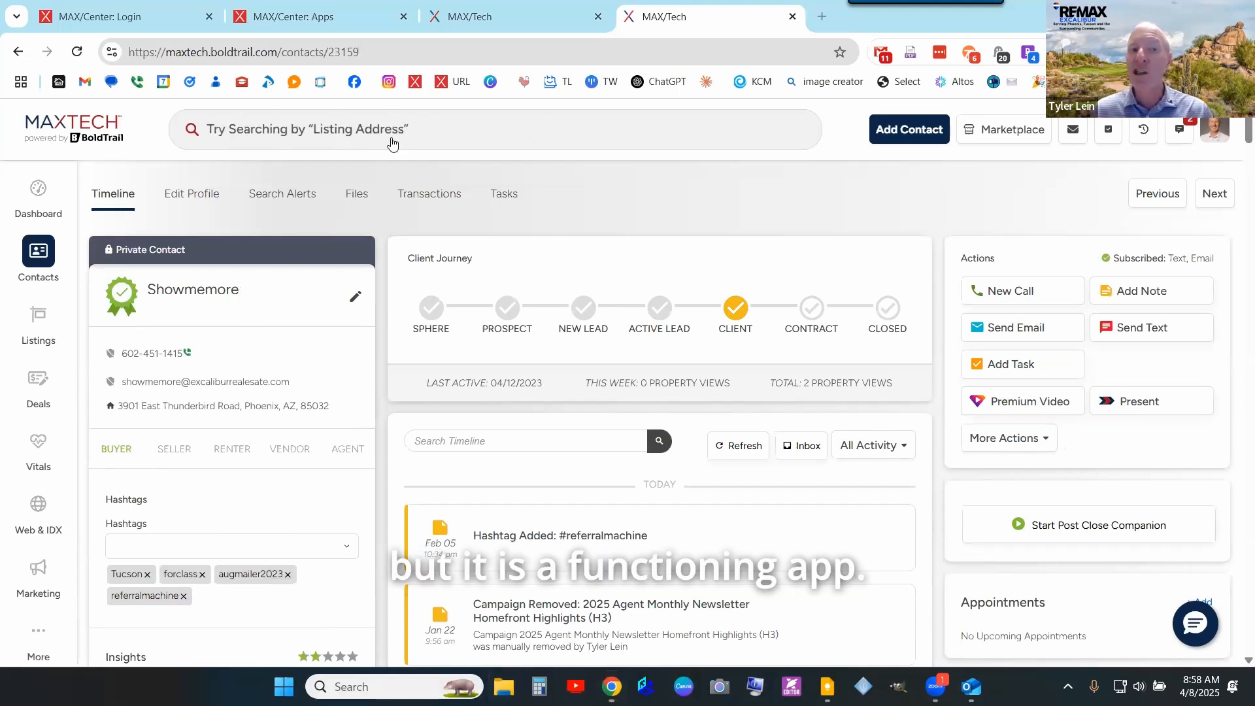
- Open File Explorer and drag its window off the shared screen
key(super+e)
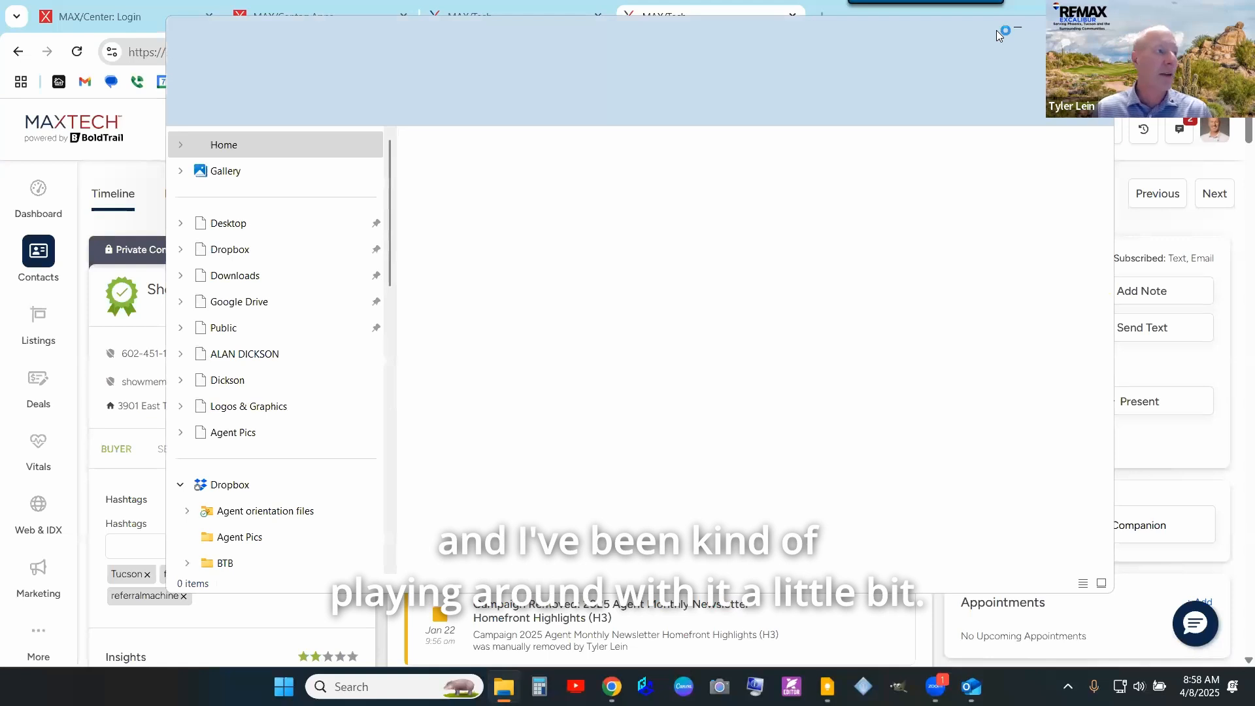
drag(996, 30, 1254, 31)
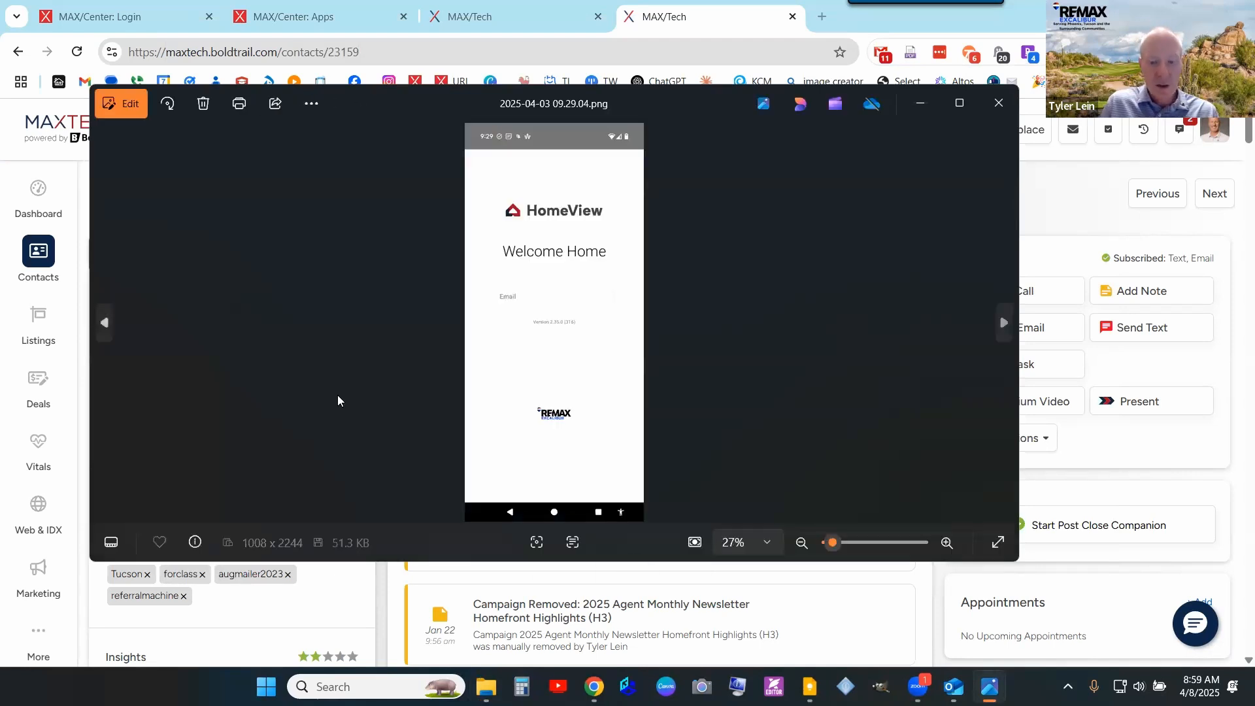
- Show the invite text screenshot full screen, then step through Google Play, Welcome Home and Password Creation
key(Left)
key(Left)
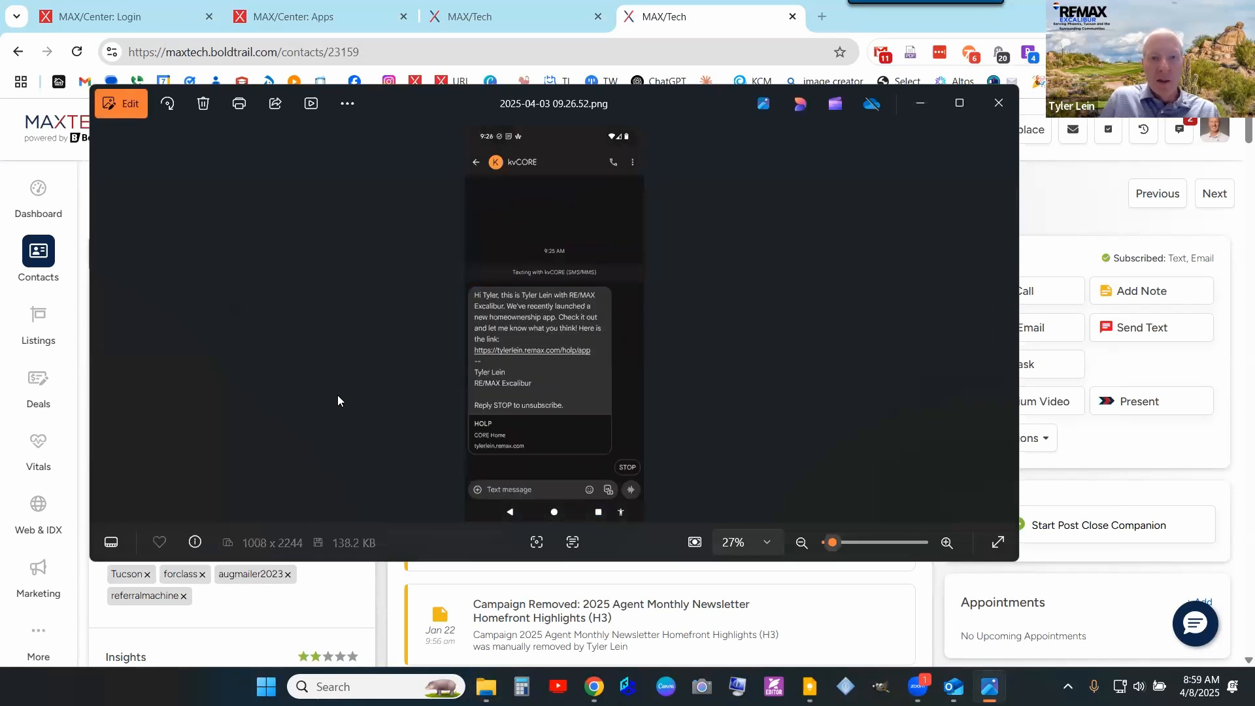
click(959, 103)
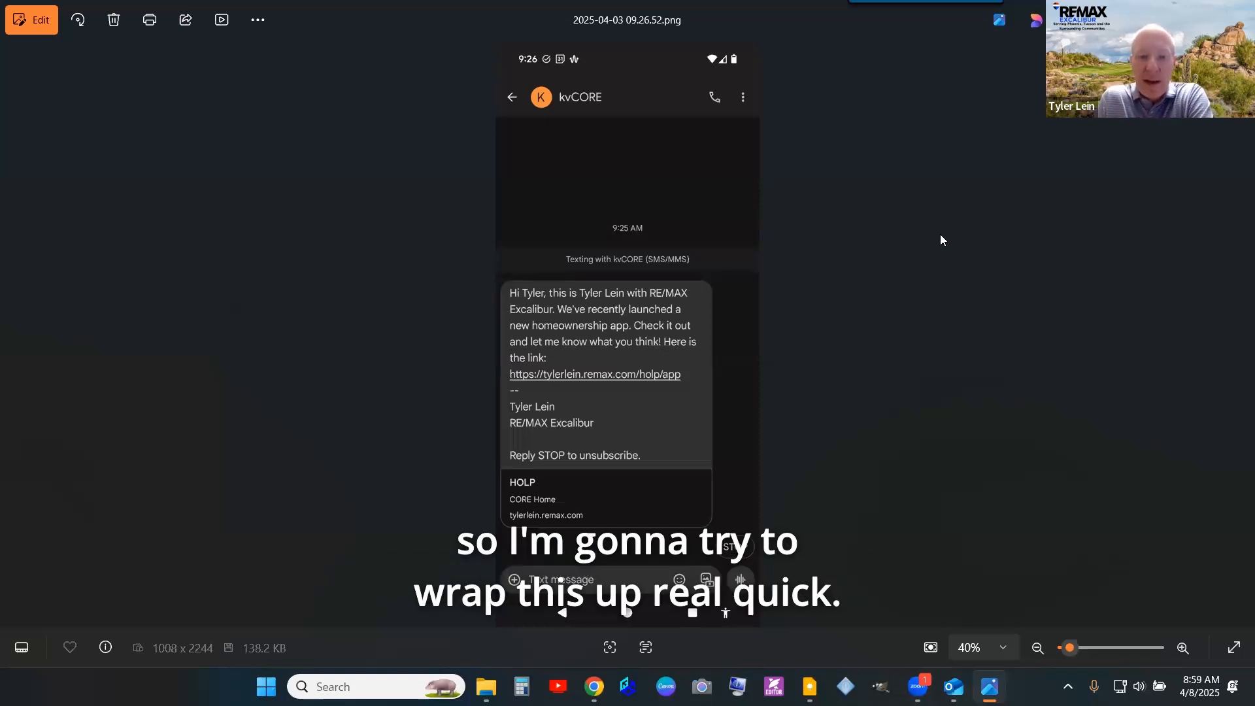
key(Right)
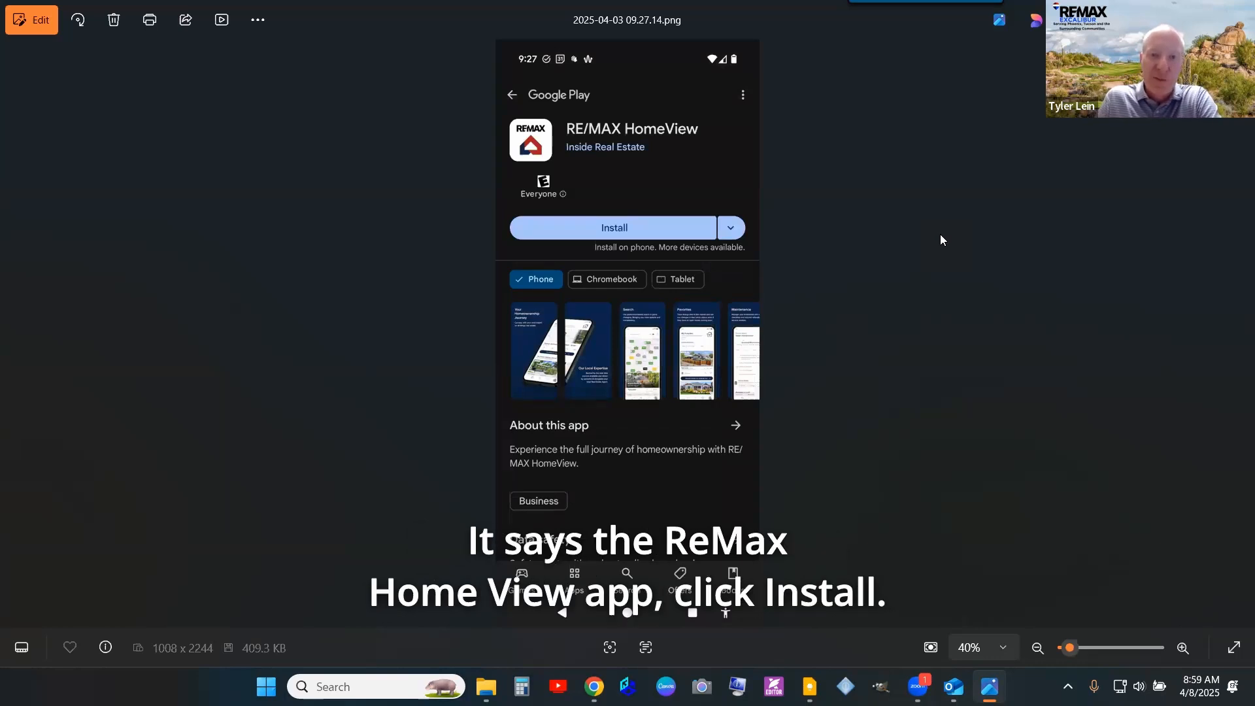
key(Right)
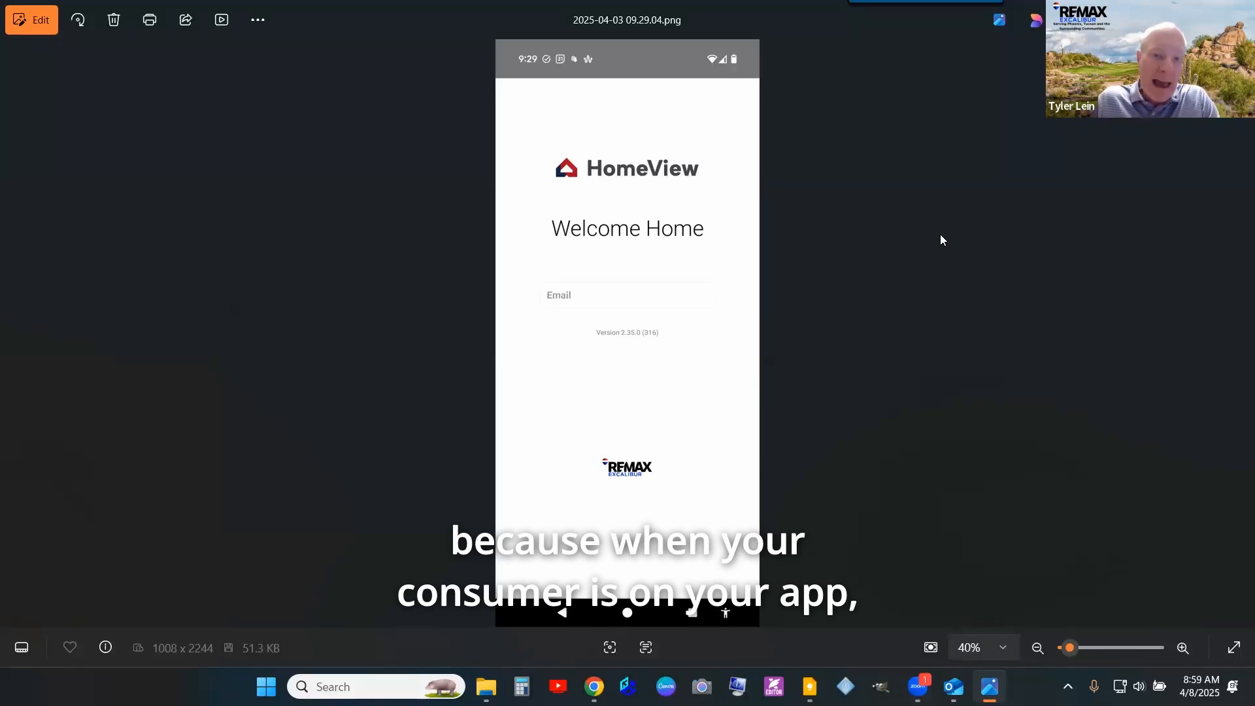
key(Right)
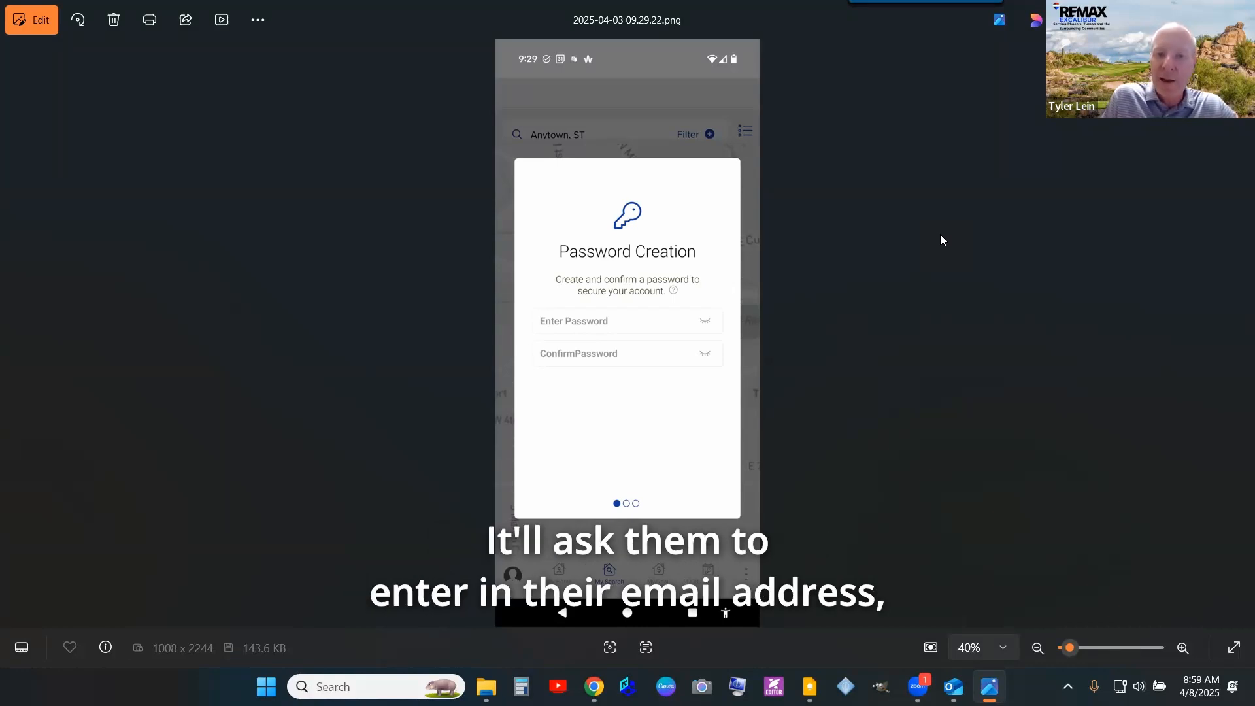
- Step through the Profile Creation, profile form, property info and notification prompt screenshots
key(Right)
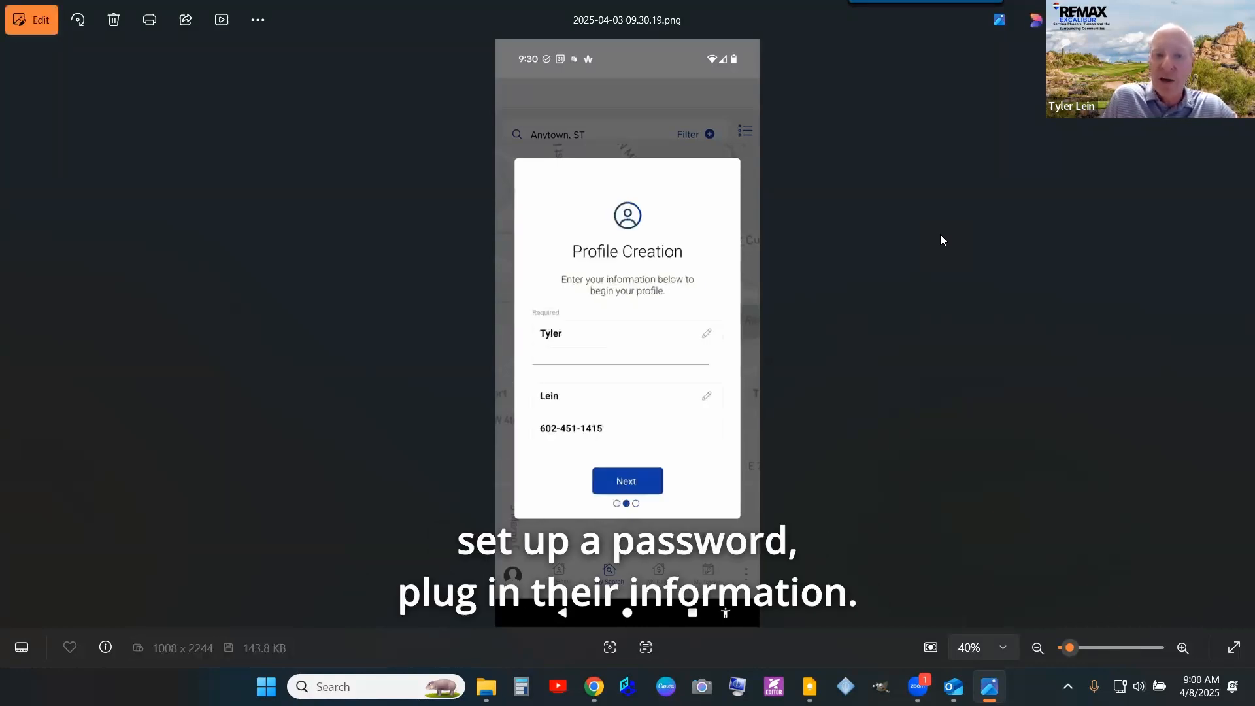
key(Right)
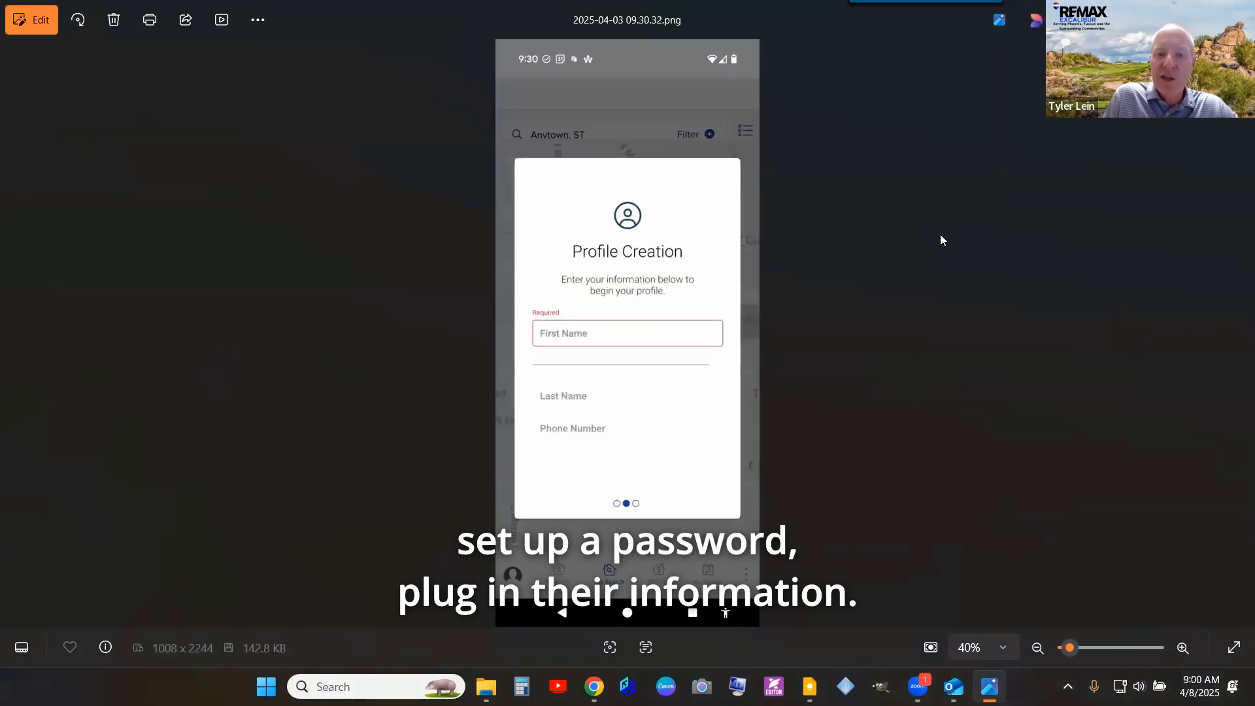
key(Right)
key(Right)
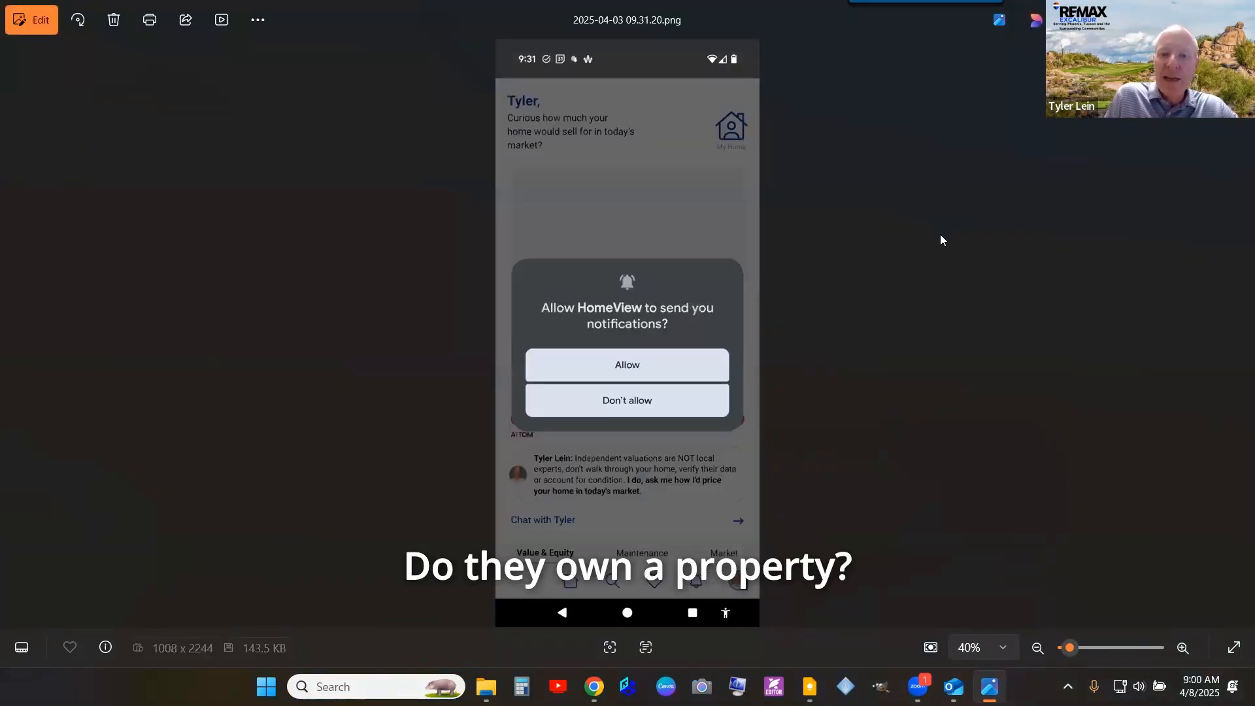
key(Right)
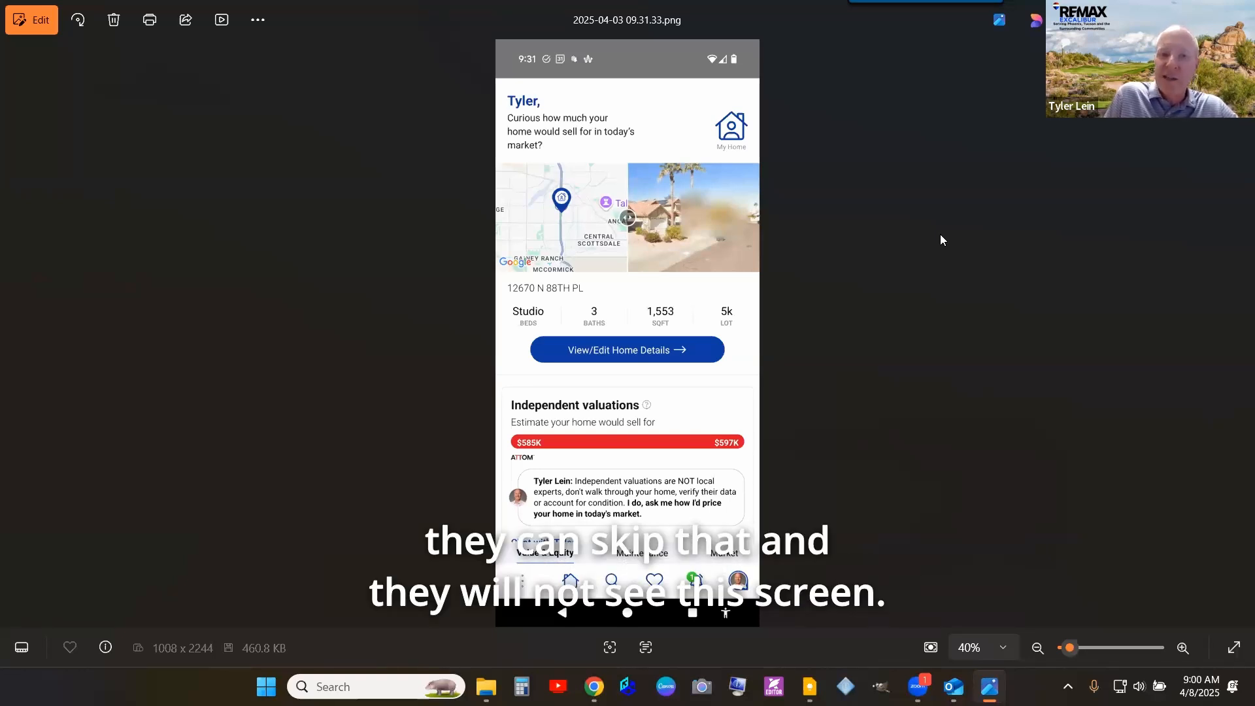
- Advance through home value, market report, maintenance, listings, notifications and room map, then return to Newest Listing
key(Right)
key(Right)
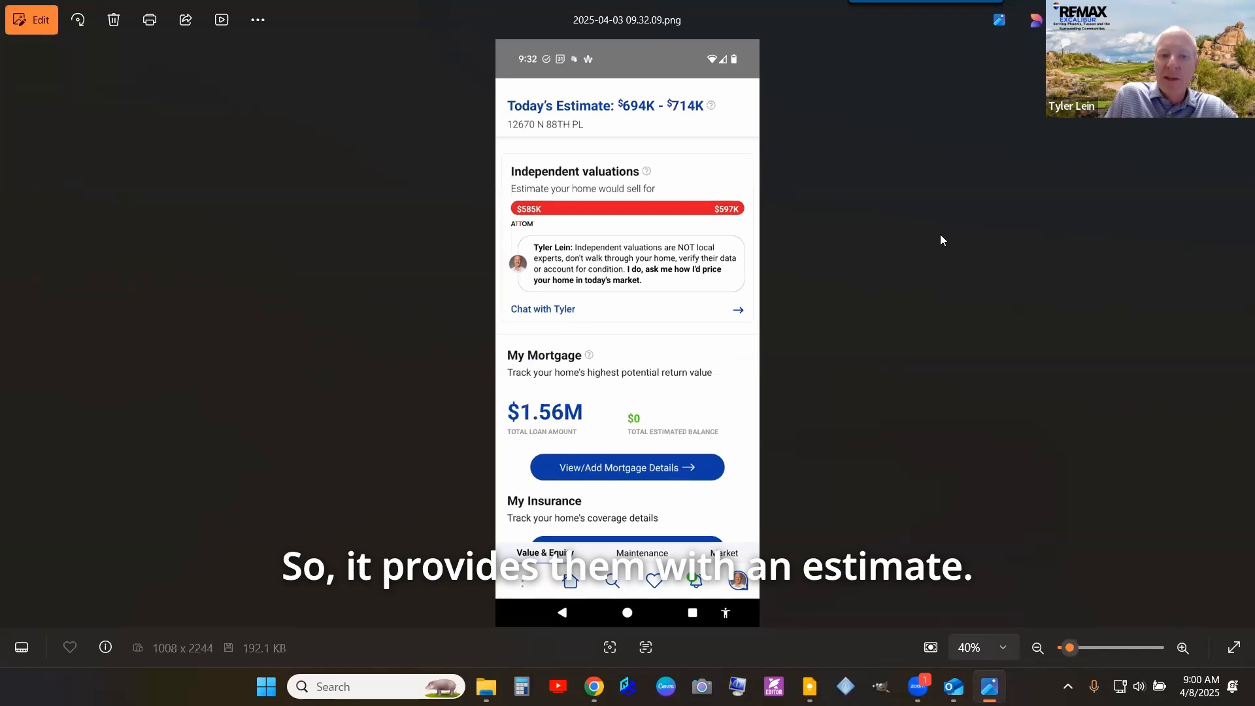
key(Right)
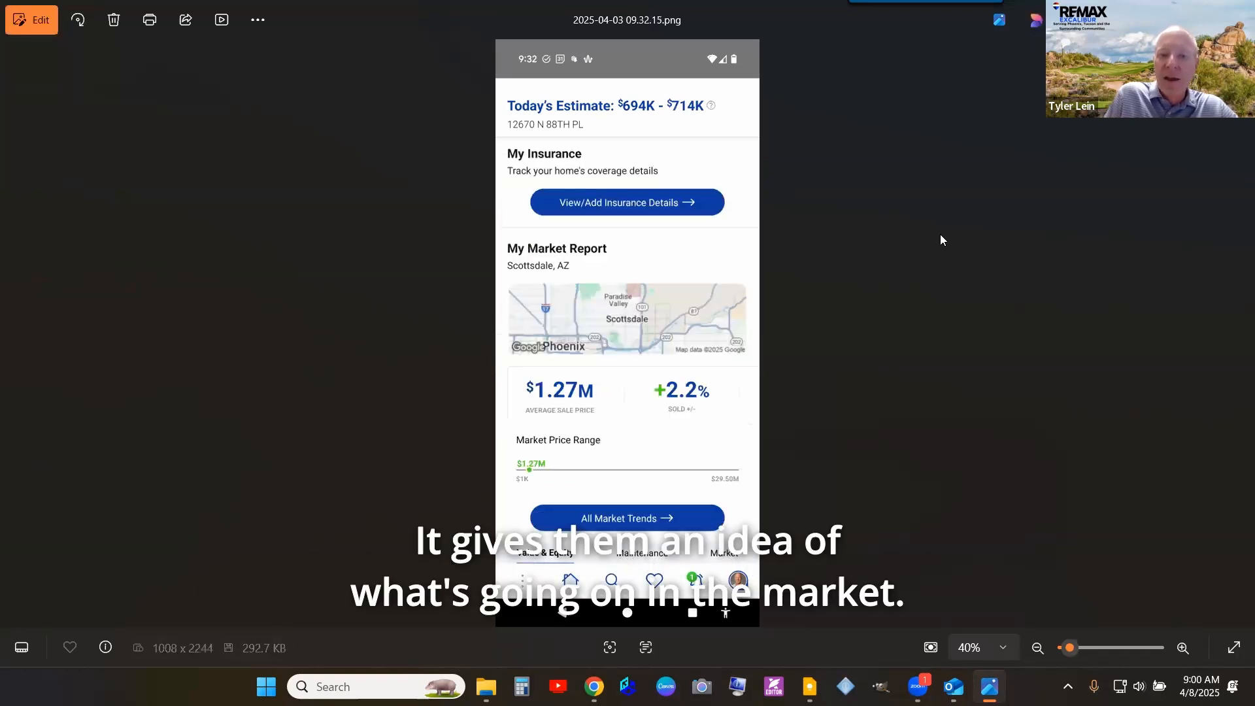
key(Right)
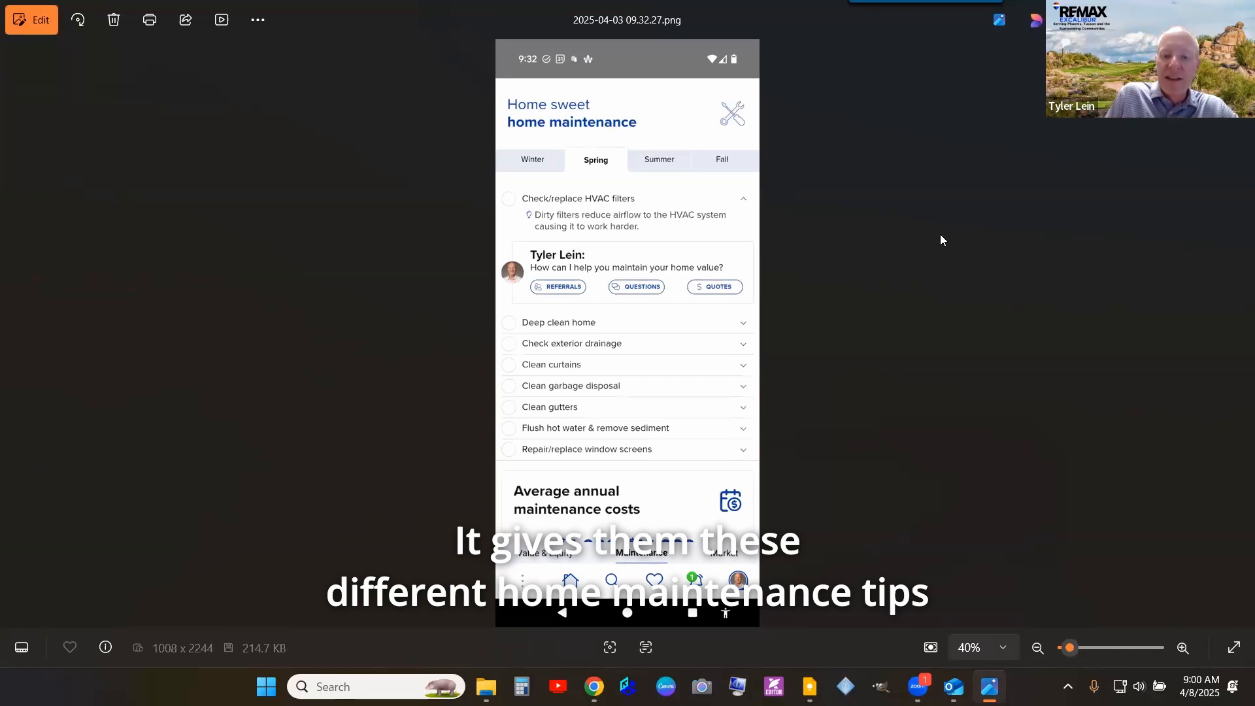
key(Right)
key(Right)
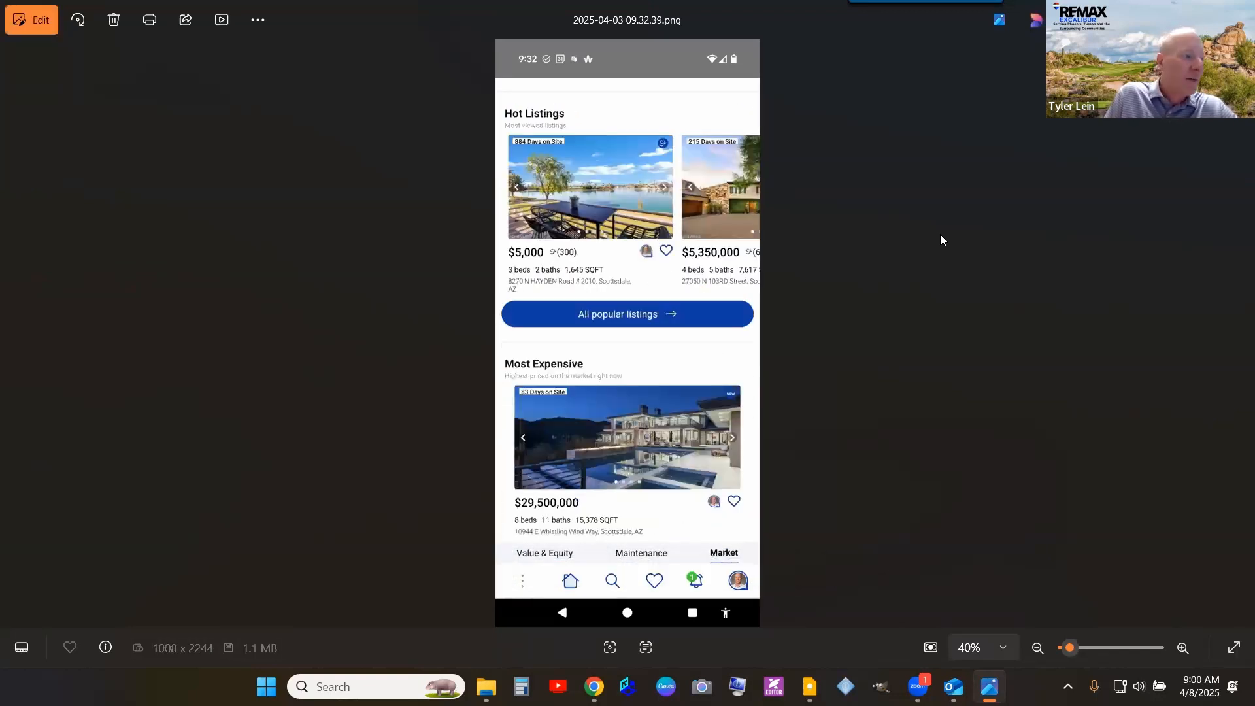
key(Right)
key(Right)
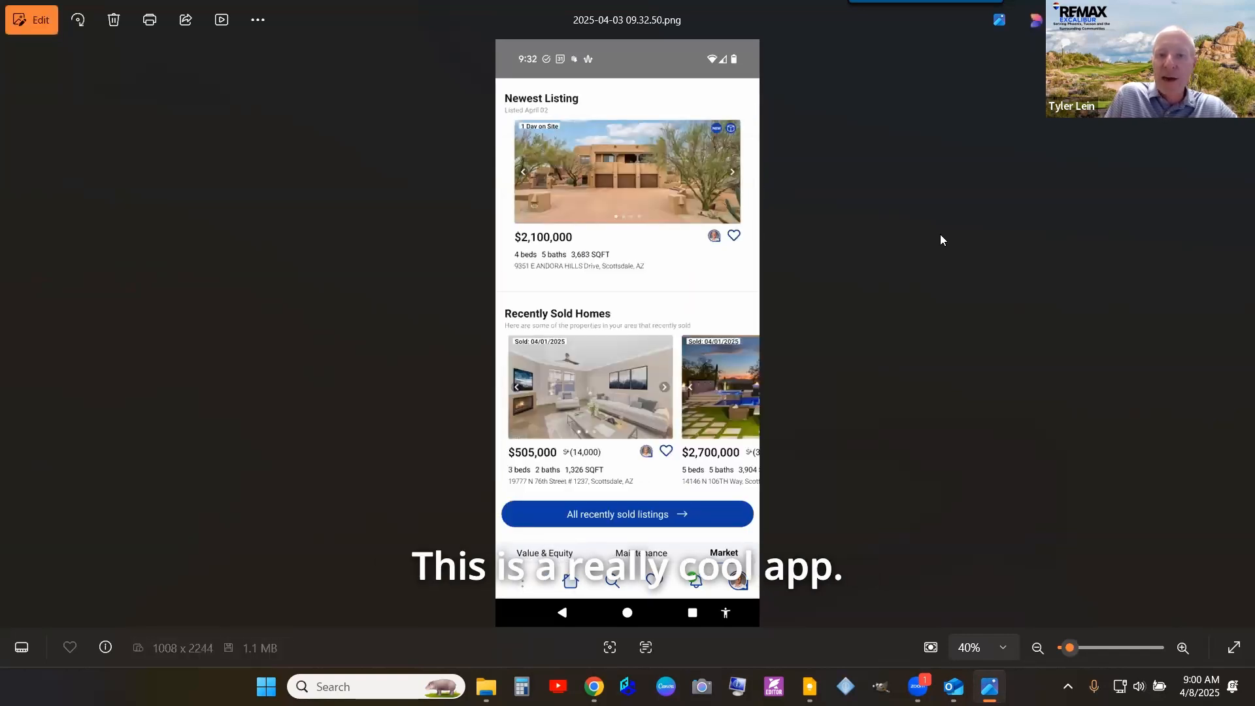
key(Right)
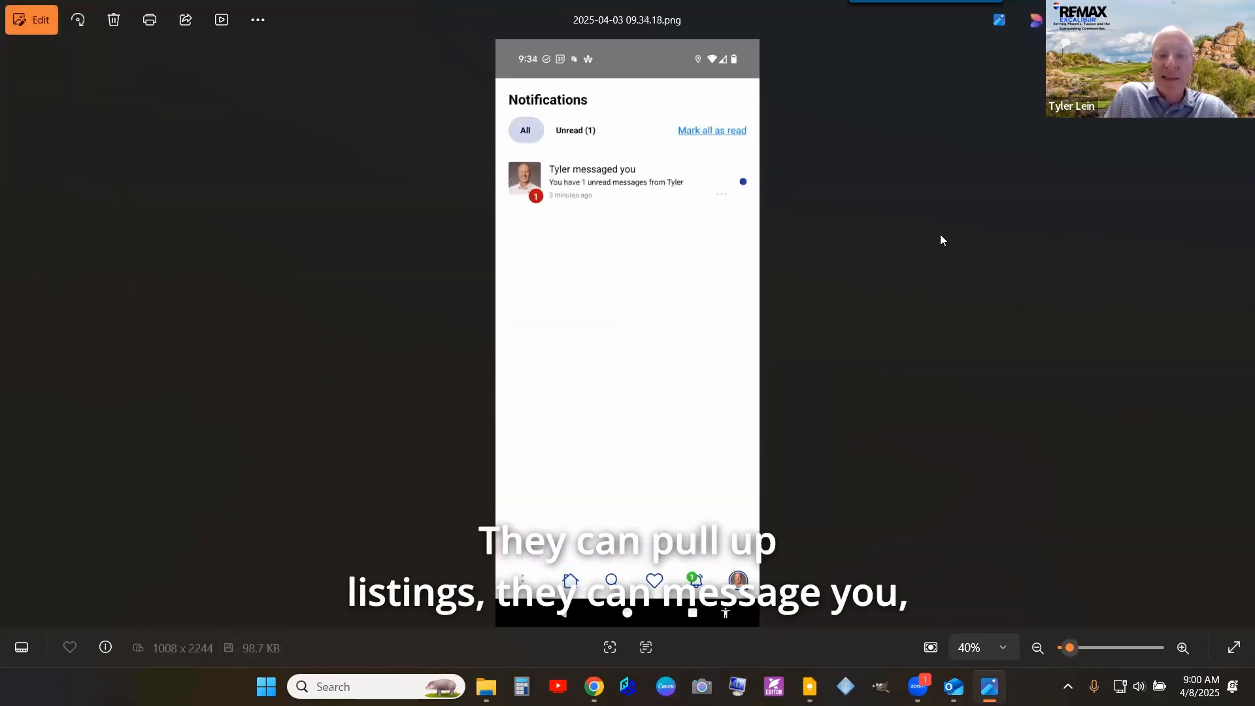
key(Right)
key(Right)
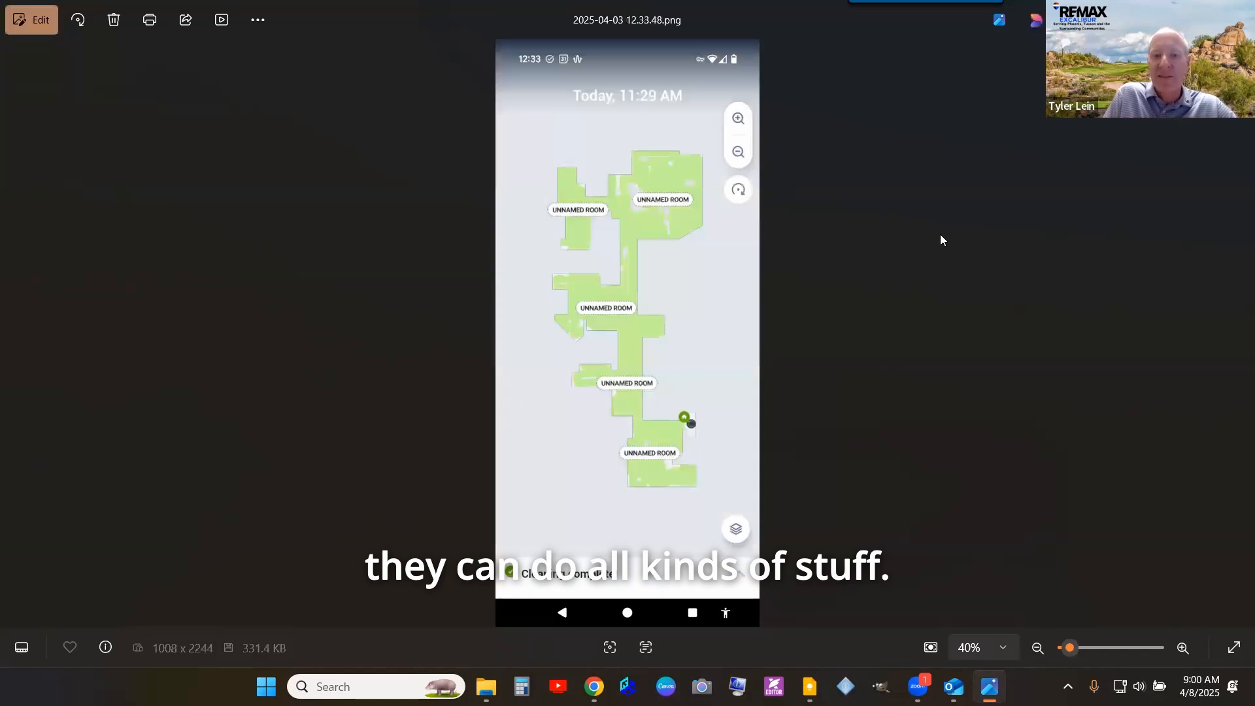
key(Left)
key(Left)
key(Left)
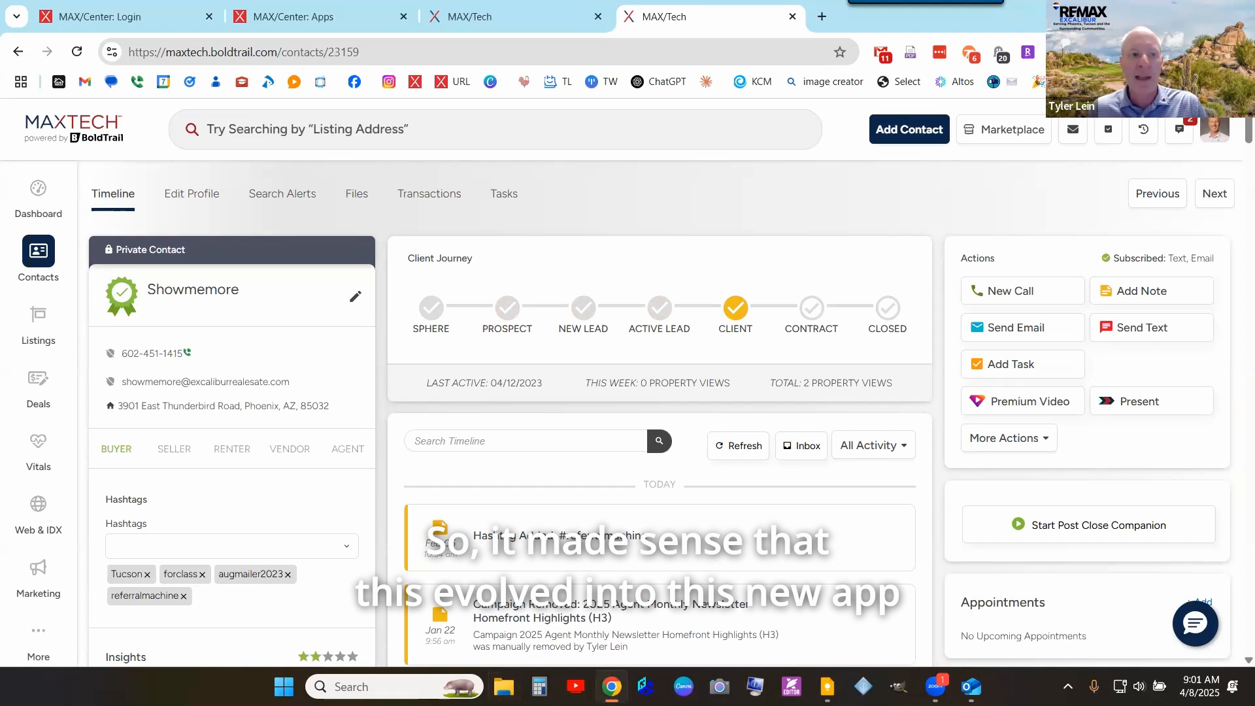
- Switch to the MAX/Tech mobile app tab, then to the MAX/Center Apps tab
click(511, 15)
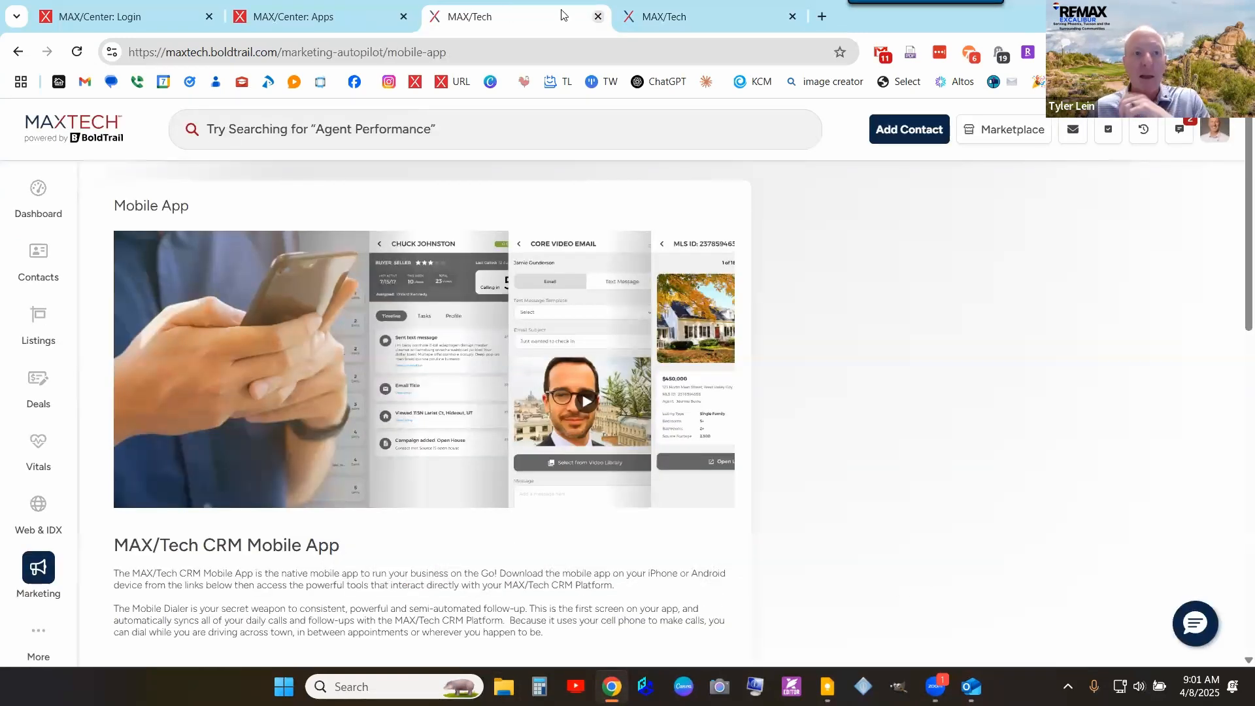
click(375, 17)
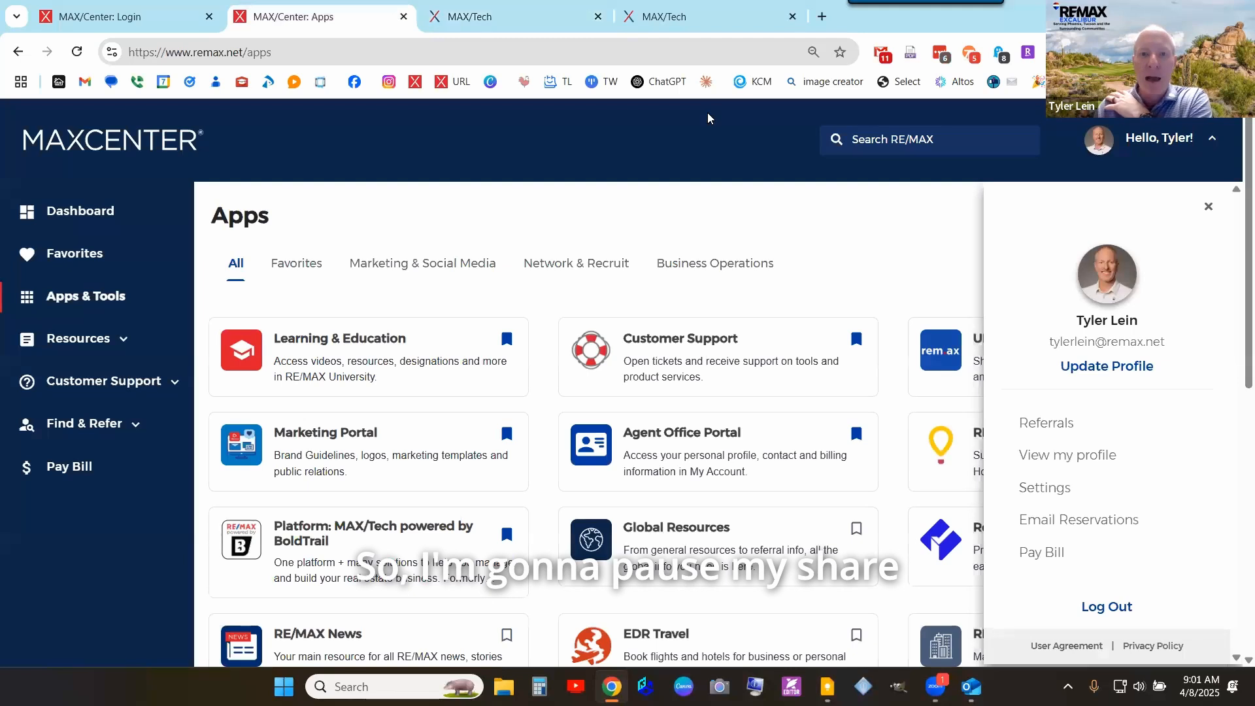